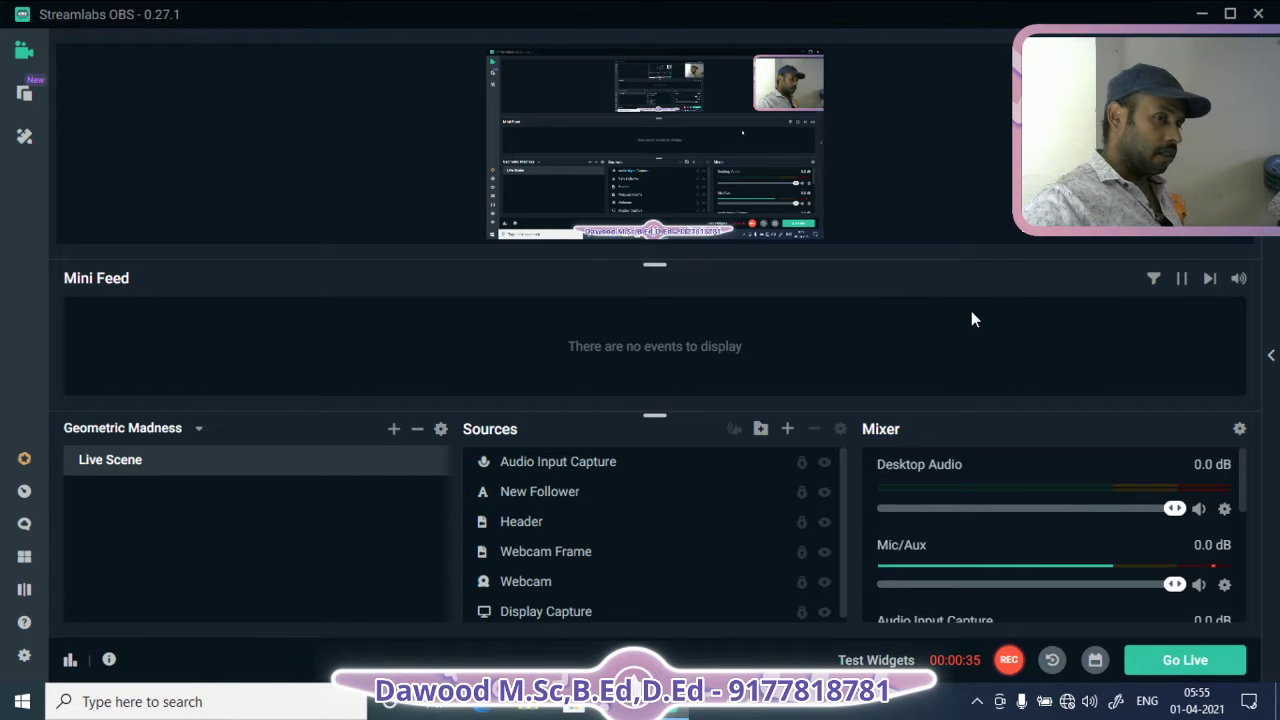
Minimize the Streamlabs OBS window to show the desktop
left_click(1204, 18)
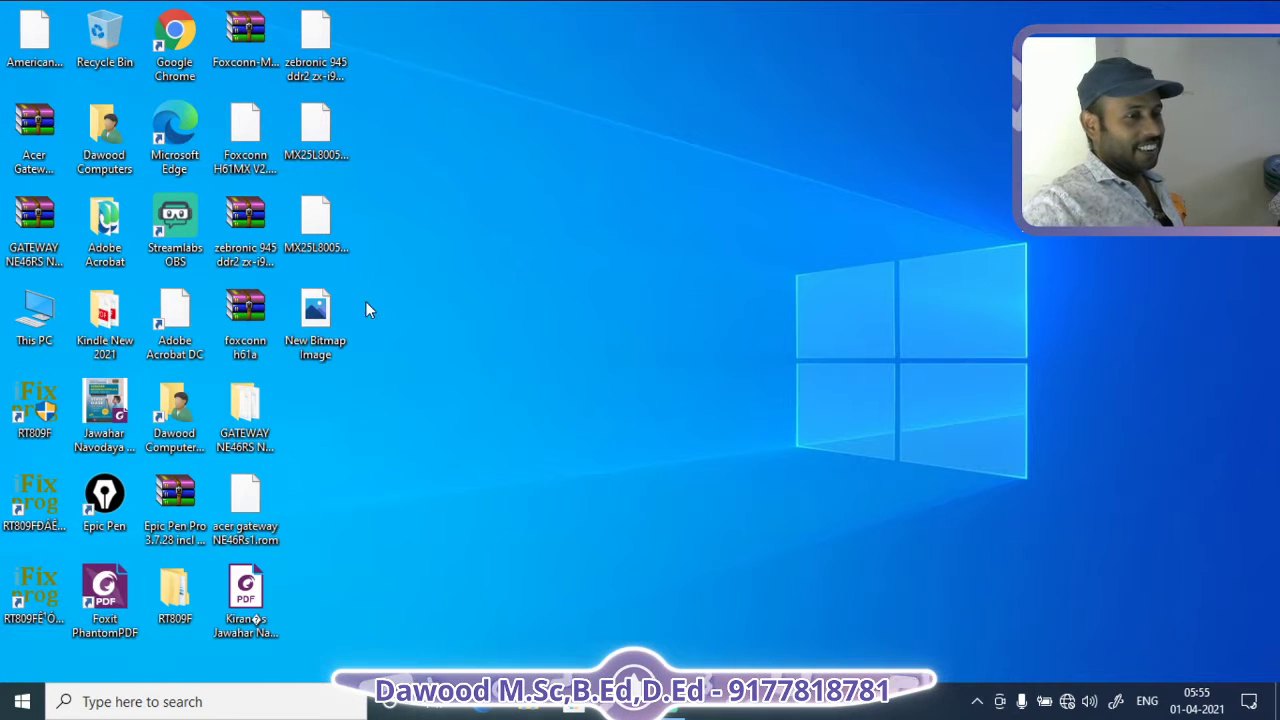
left_click(22, 701)
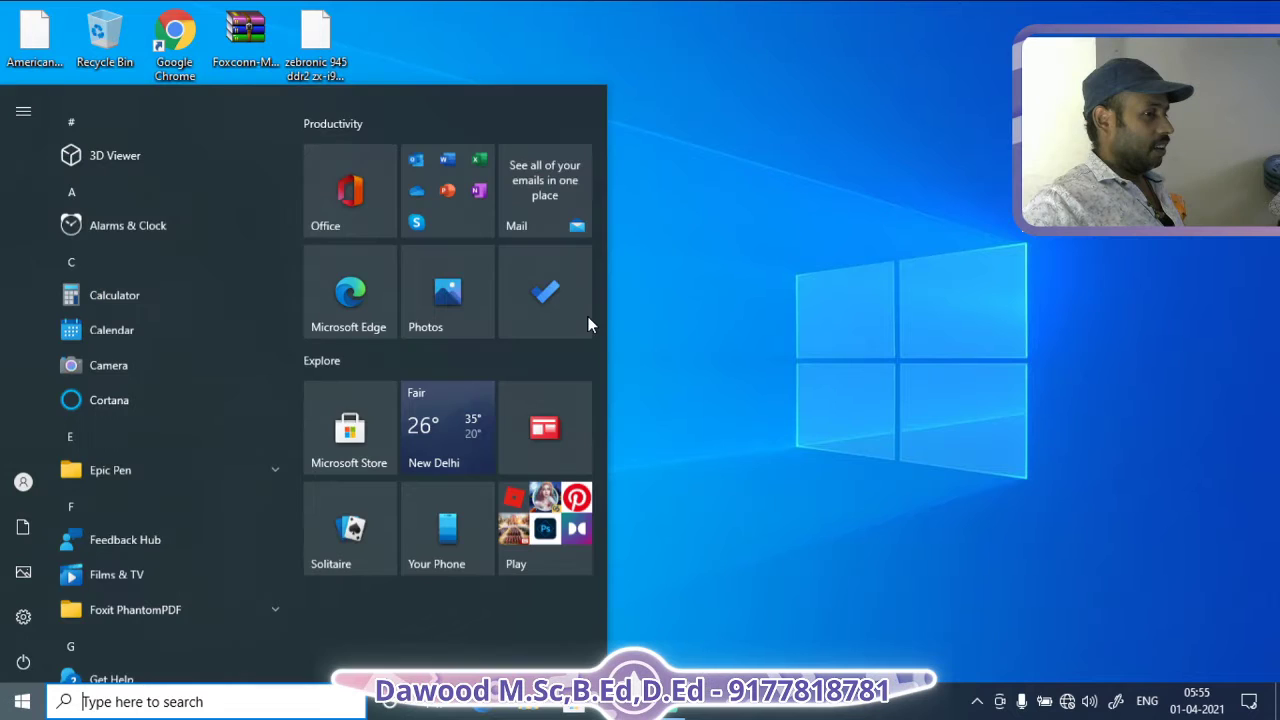
left_click(775, 316)
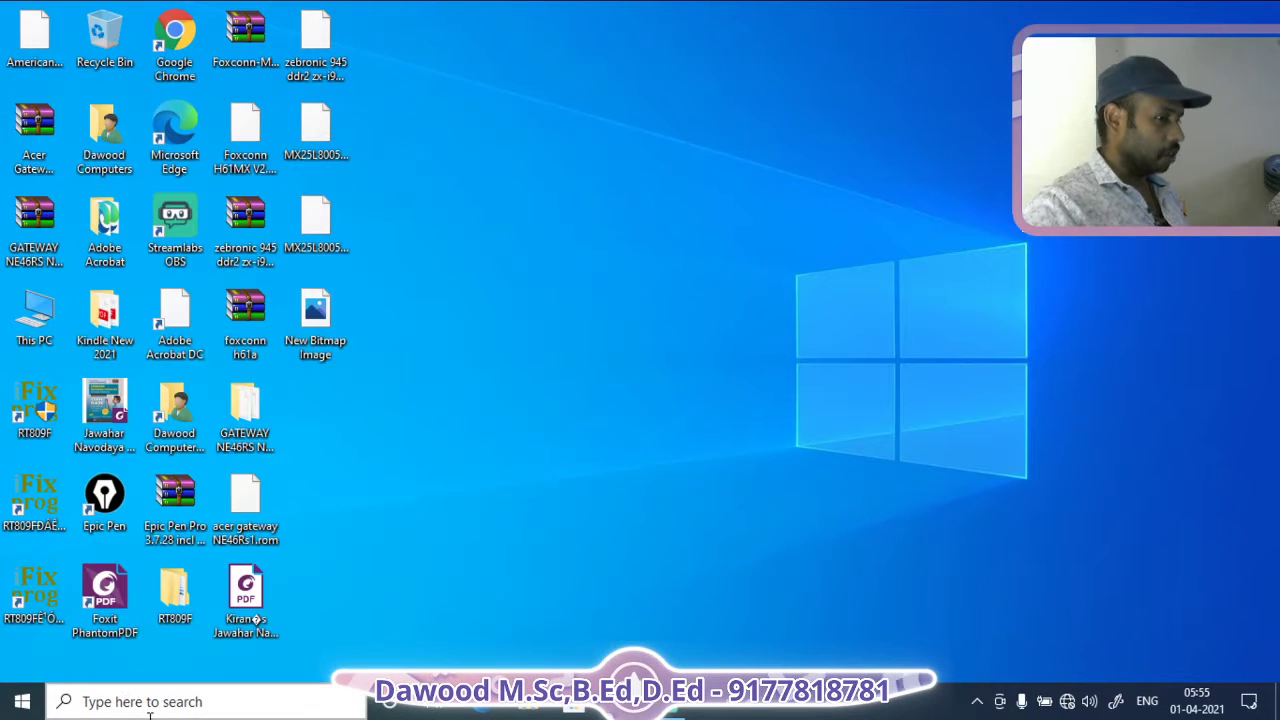
left_click(220, 703)
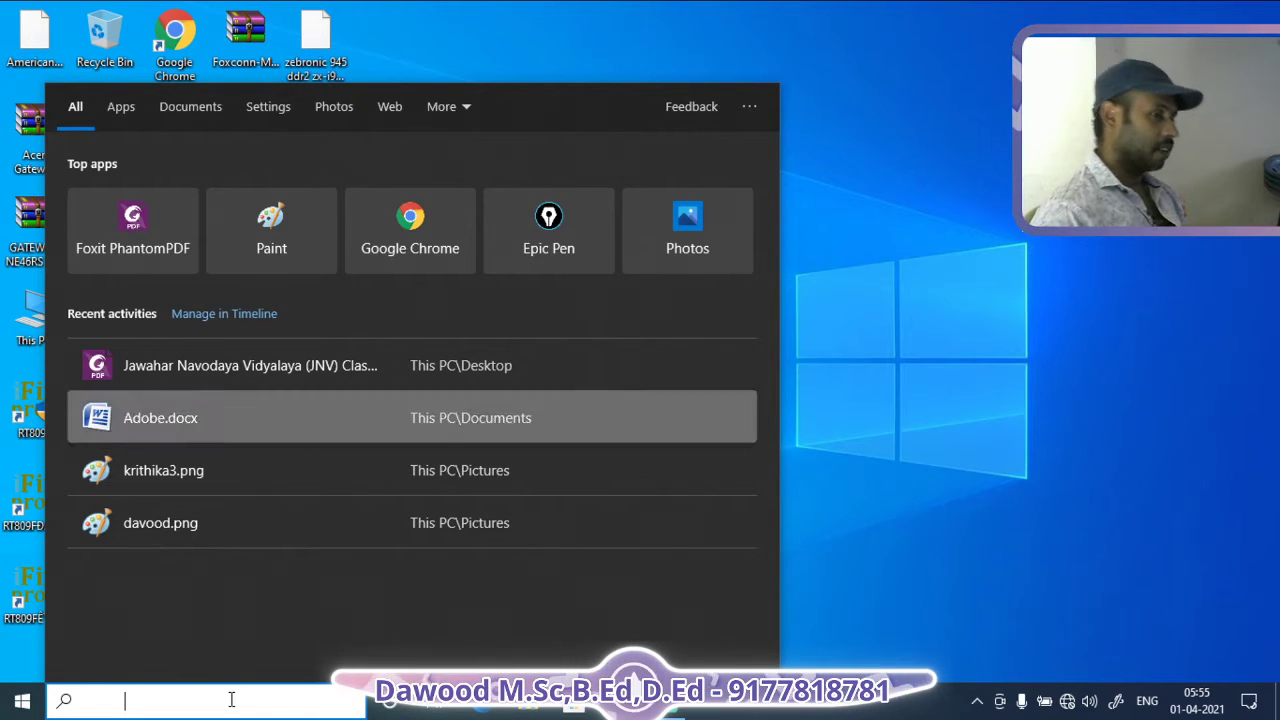
left_click(891, 281)
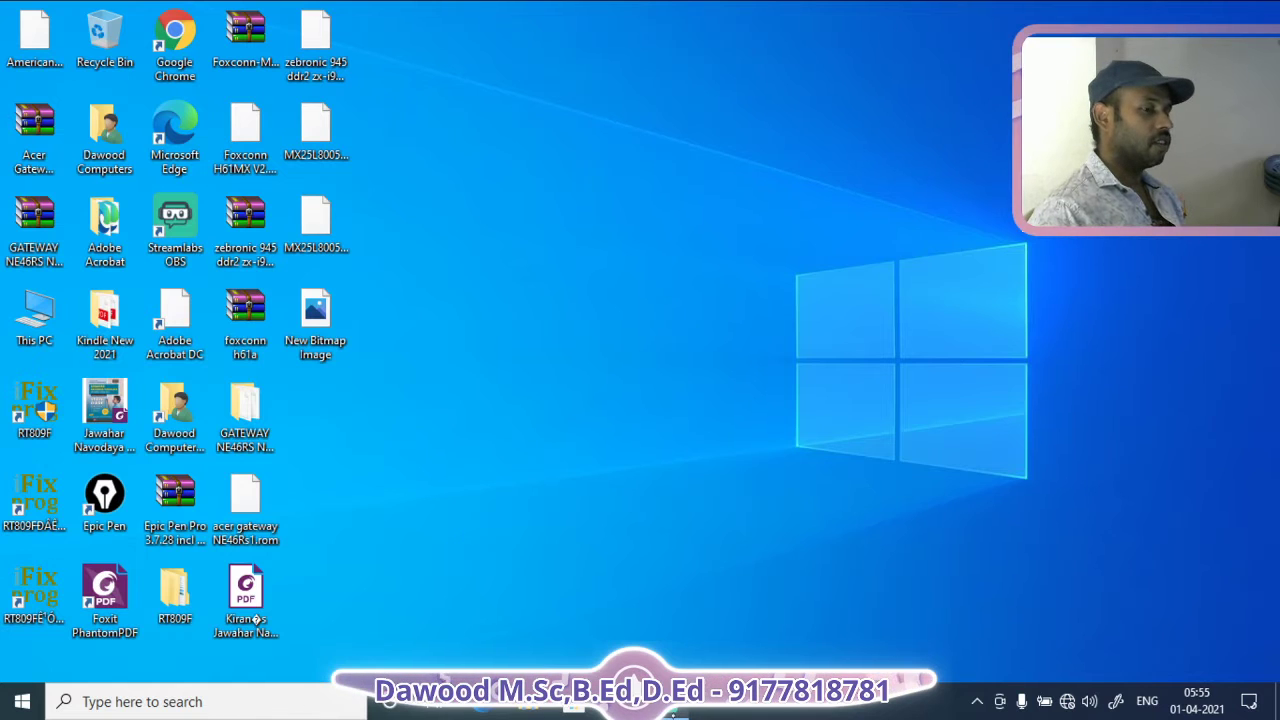
left_click(675, 706)
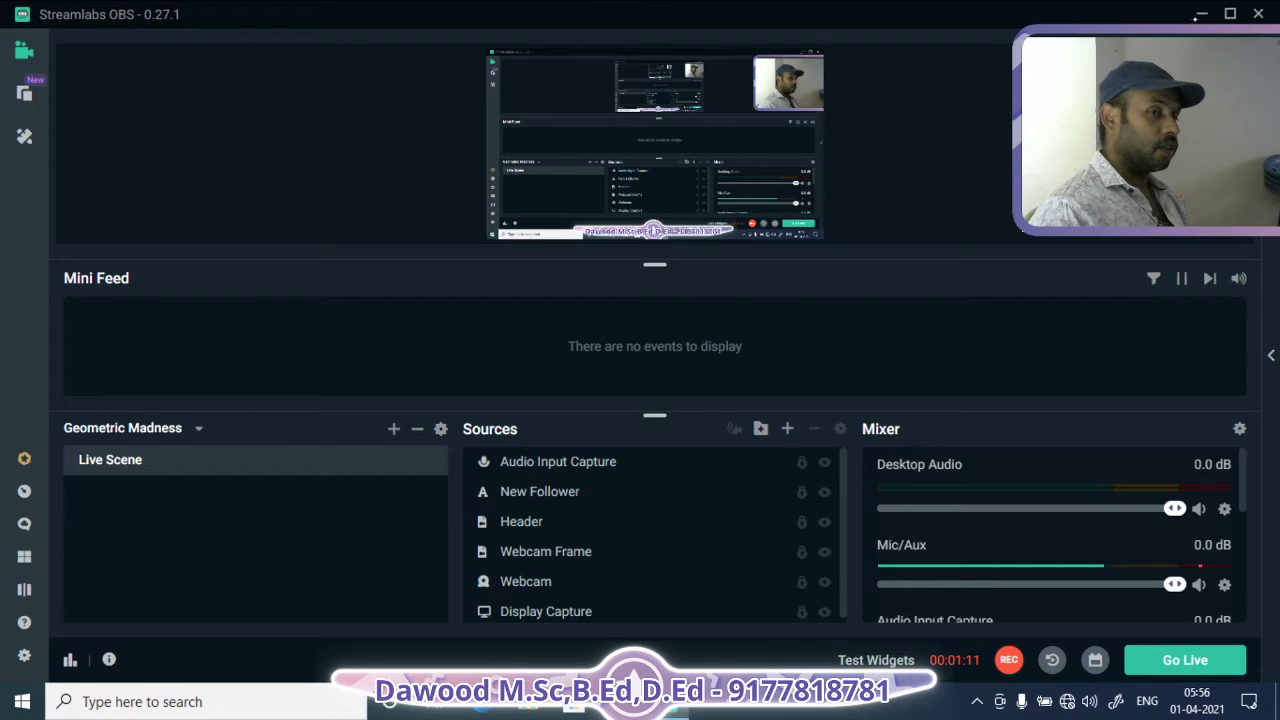
left_click(1201, 14)
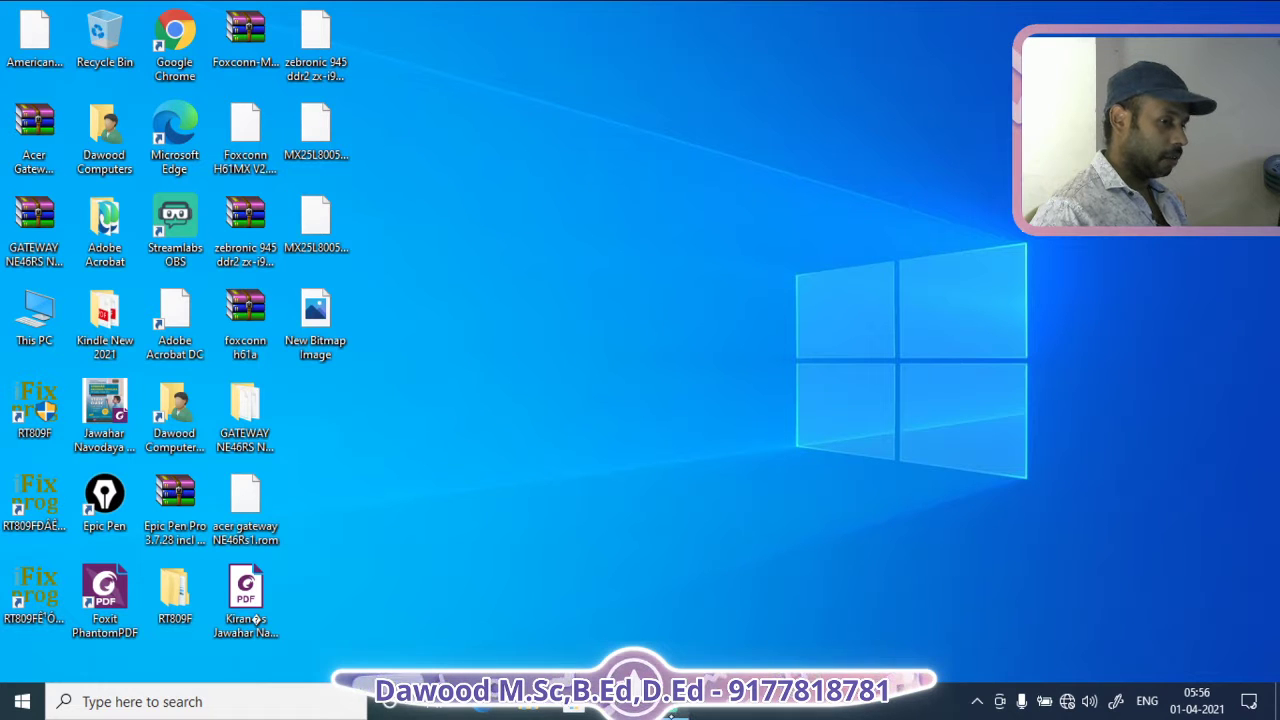
left_click(672, 712)
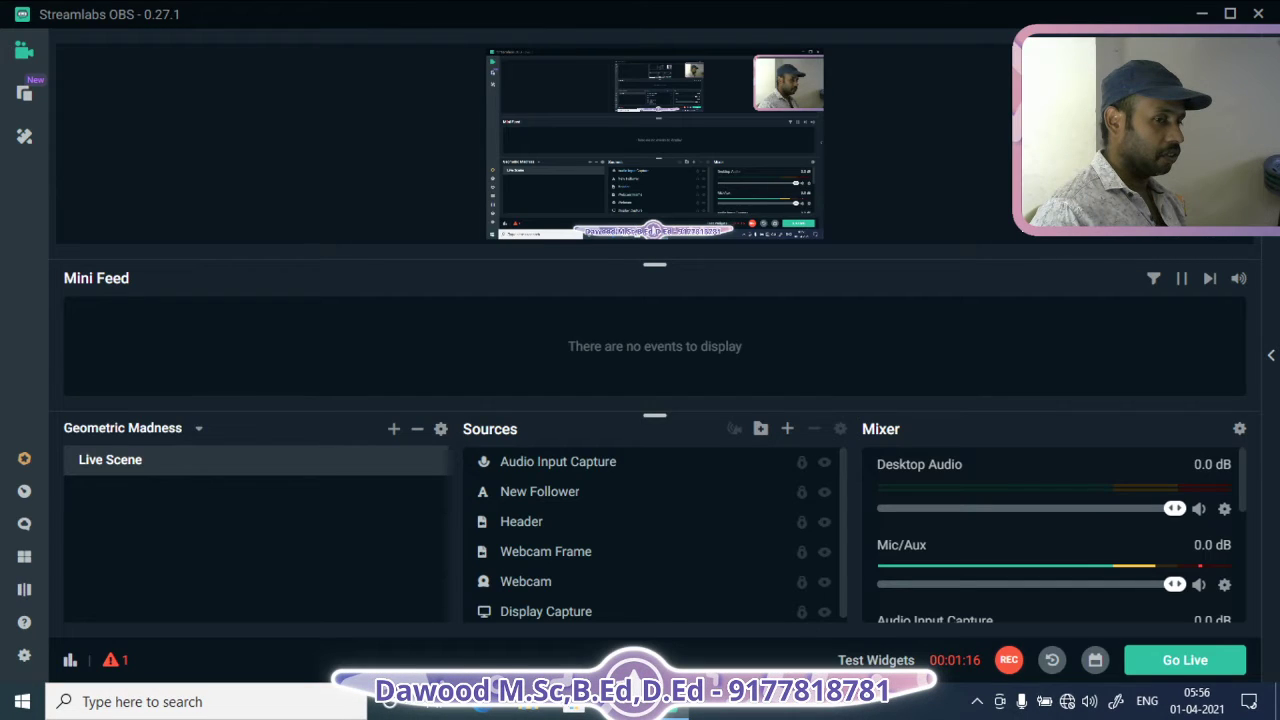
left_click(1201, 14)
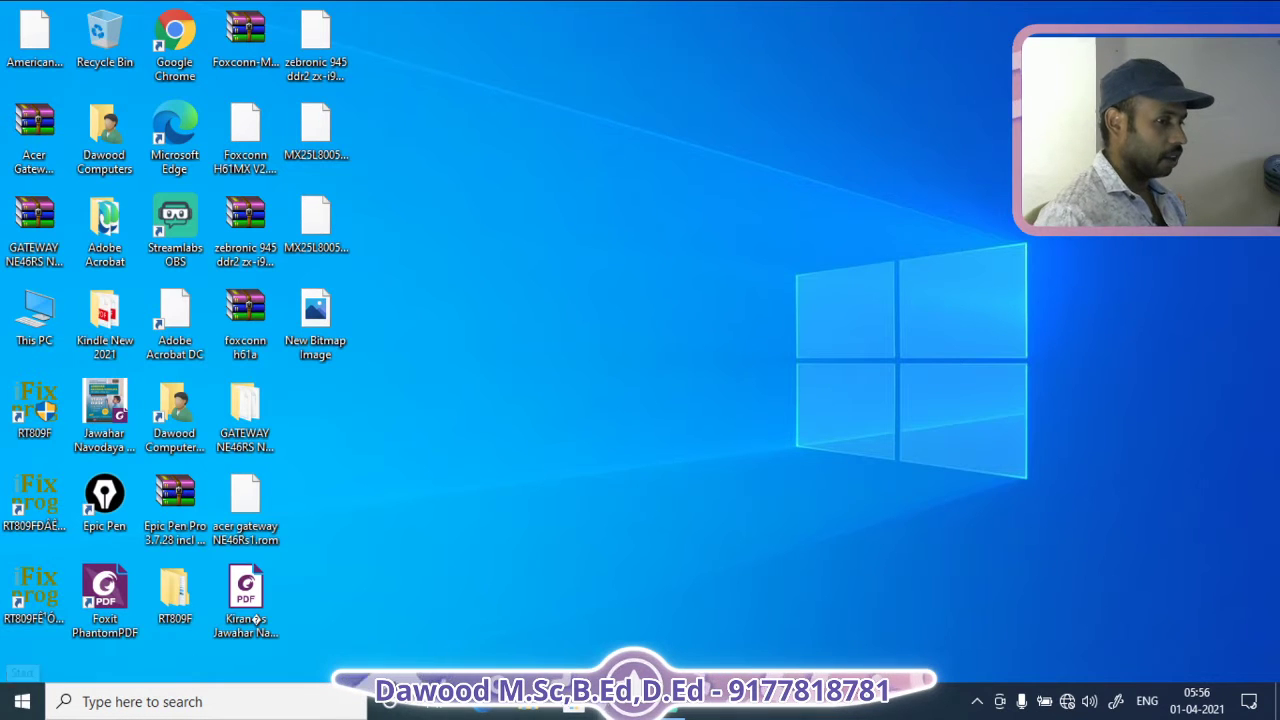
Search Windows for "word" and launch Microsoft Office Word 2007
mouse_move(665, 701)
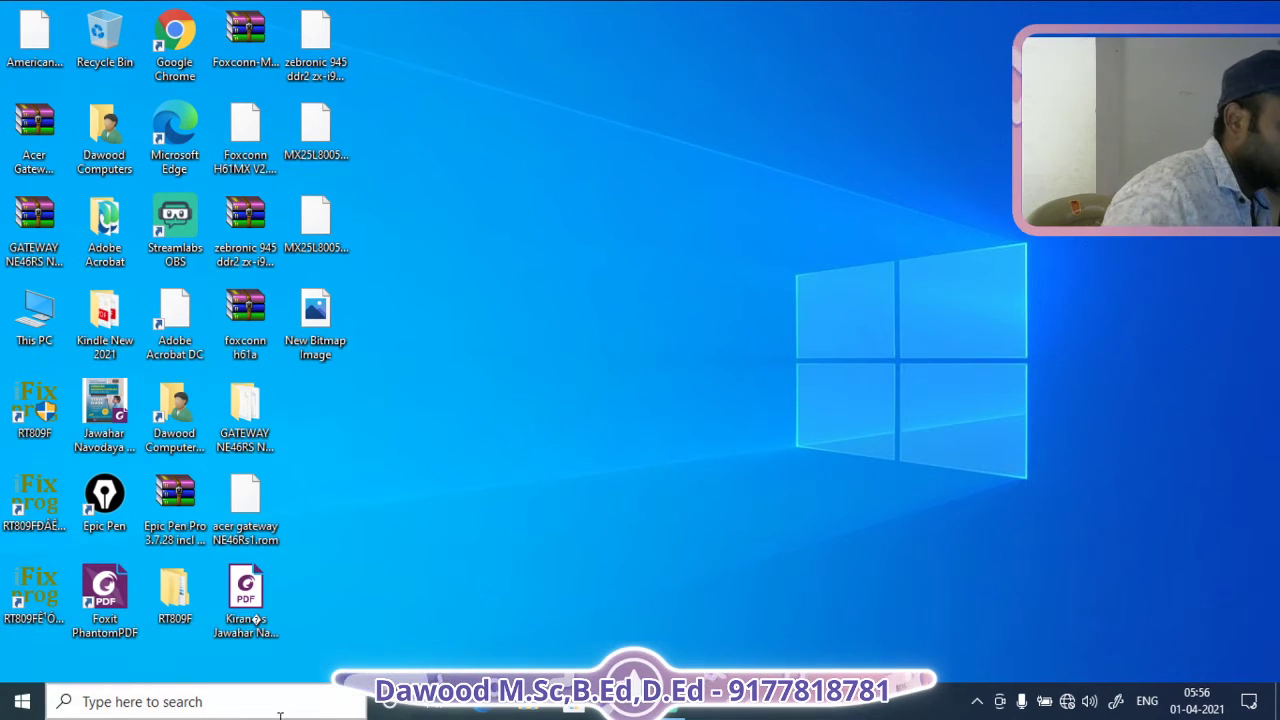
left_click(170, 702)
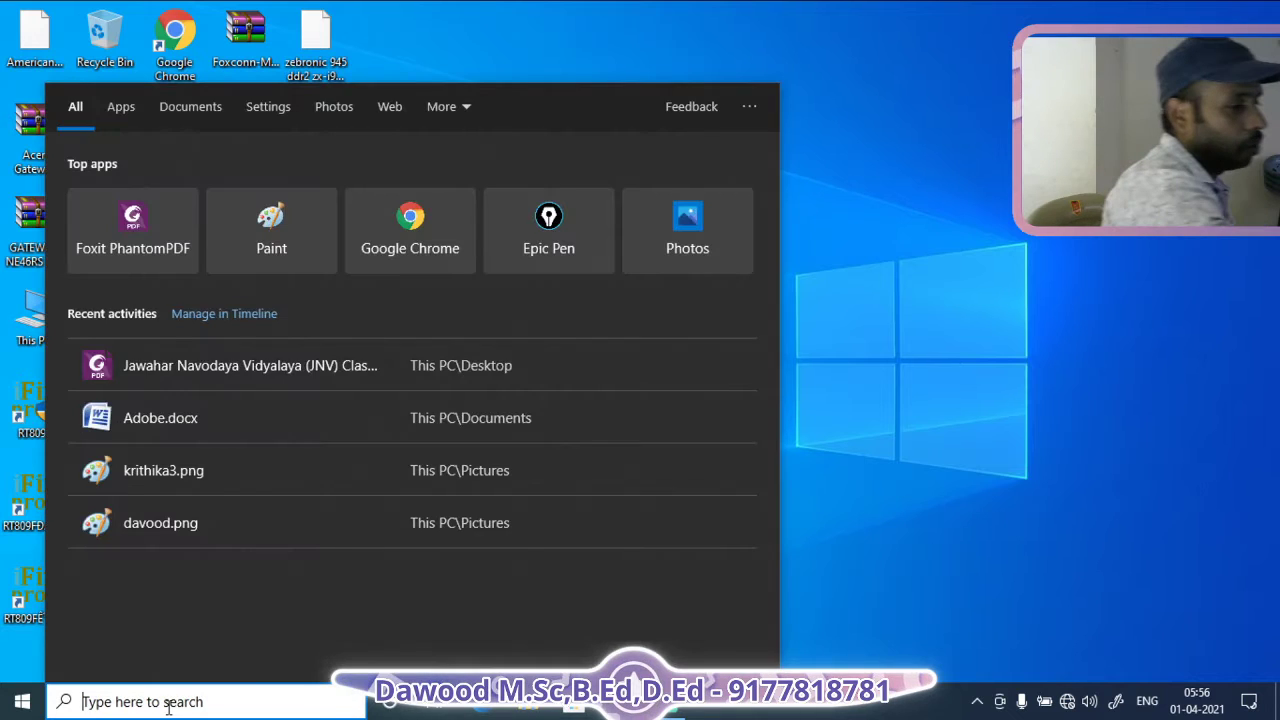
type("word")
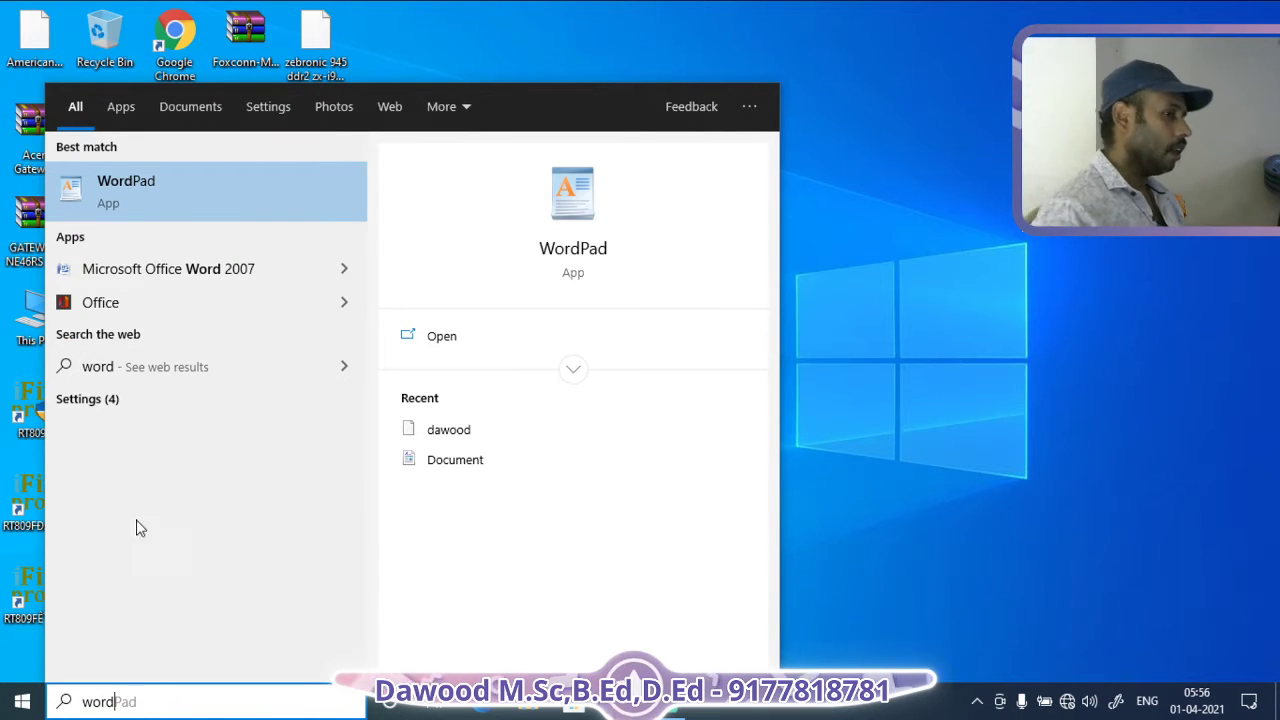
left_click(237, 273)
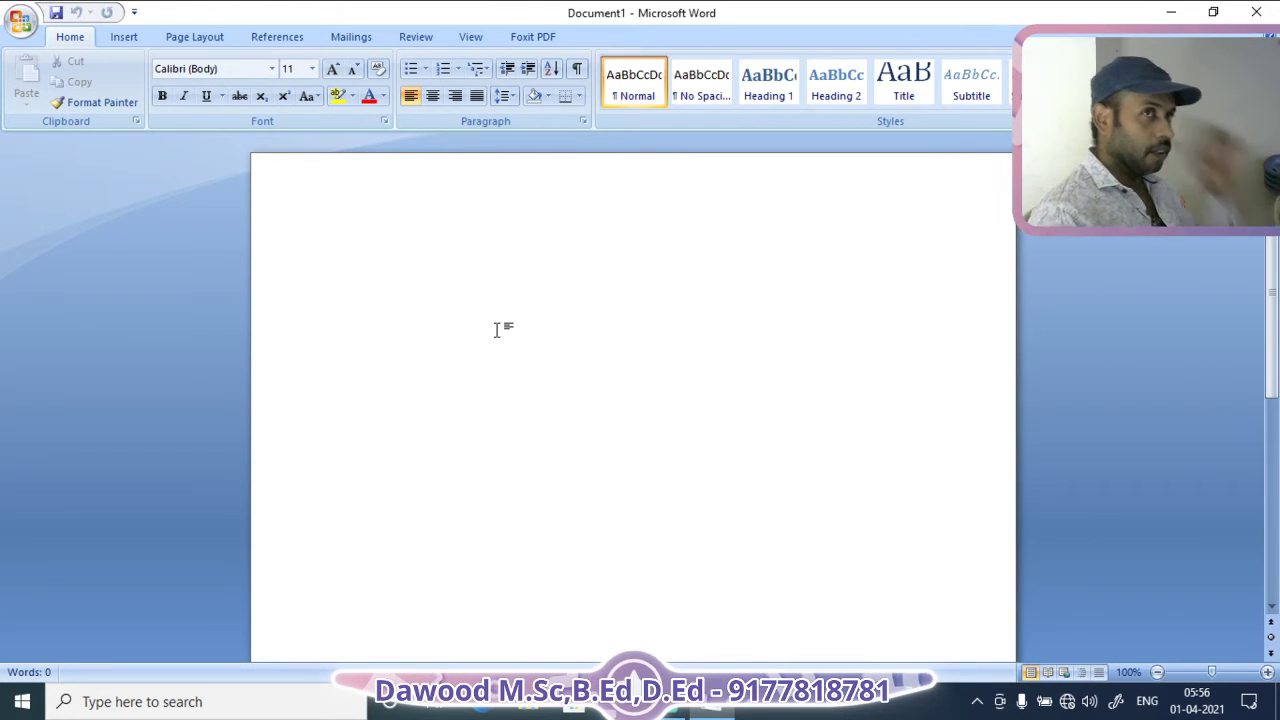
left_click(21, 22)
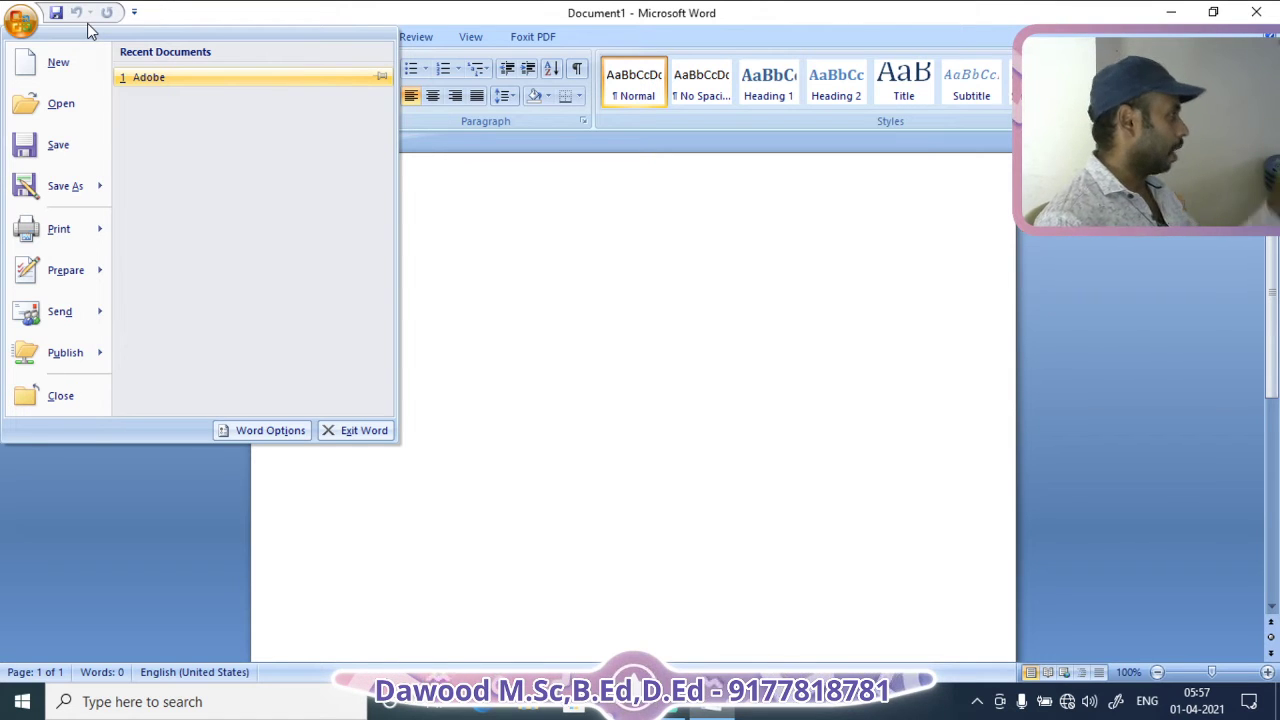
left_click(638, 298)
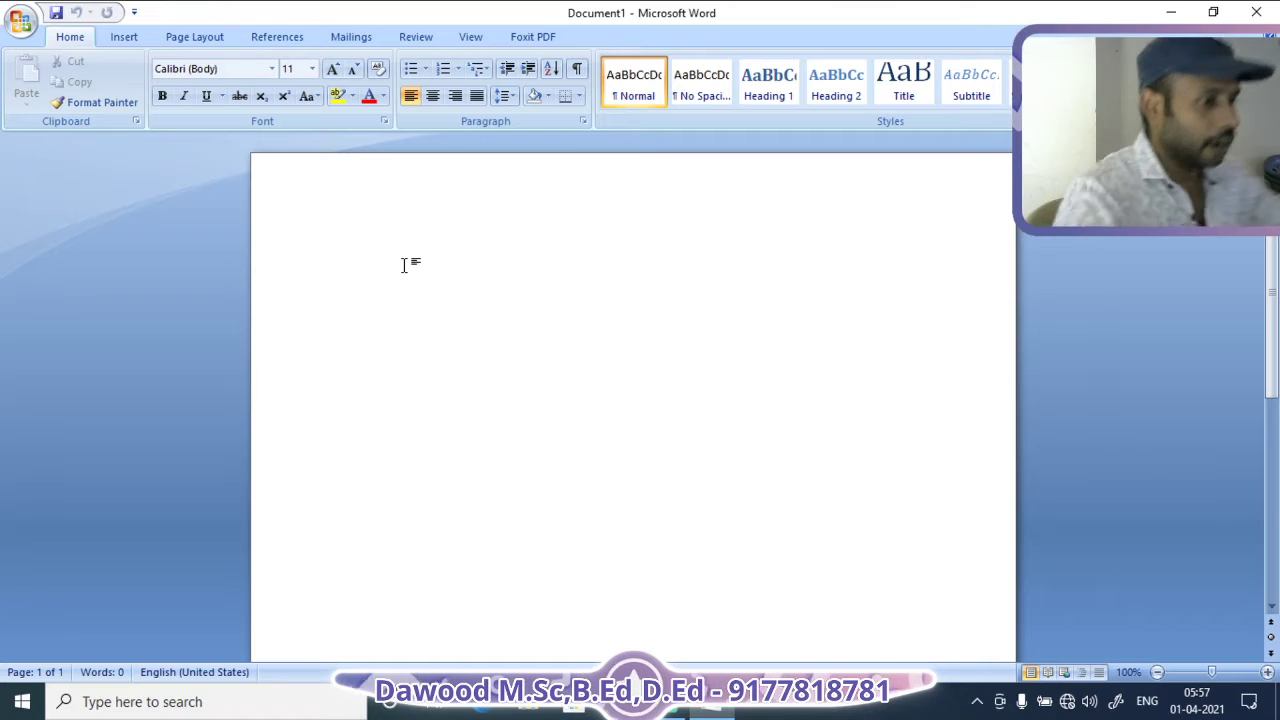
Write "Computers" in the blank document and insert three empty lines above it
type("com")
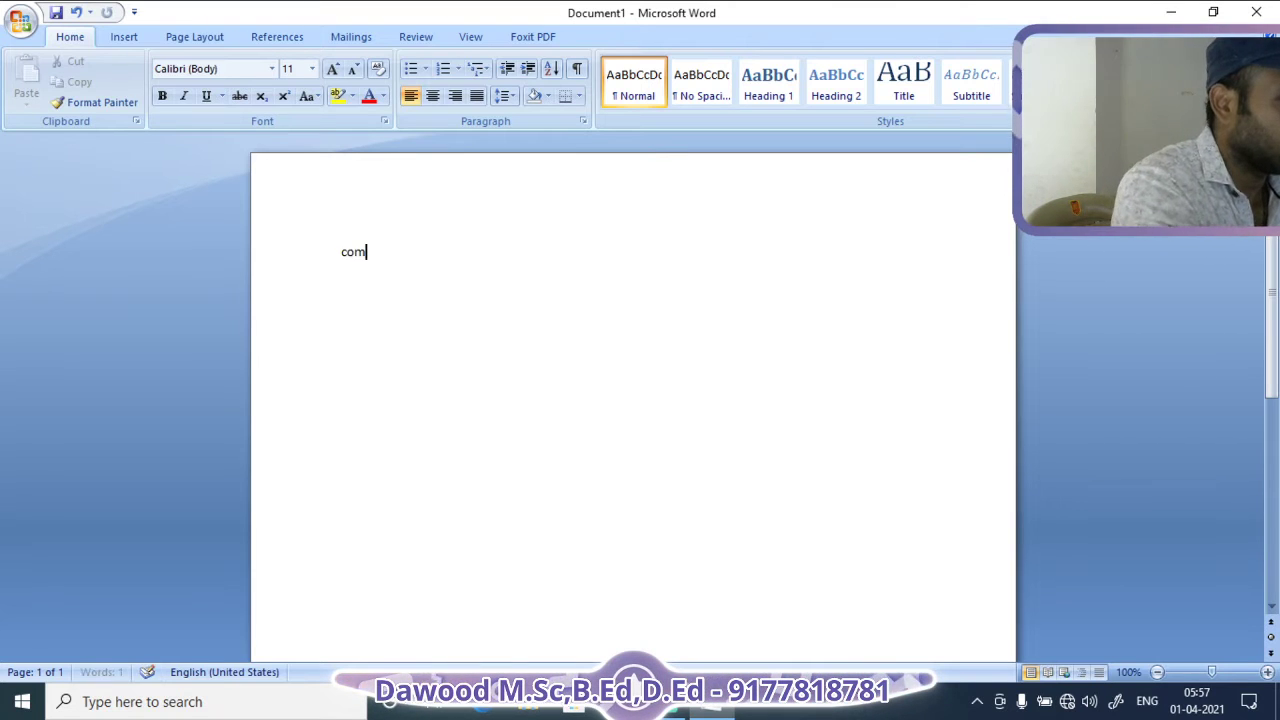
type("puters")
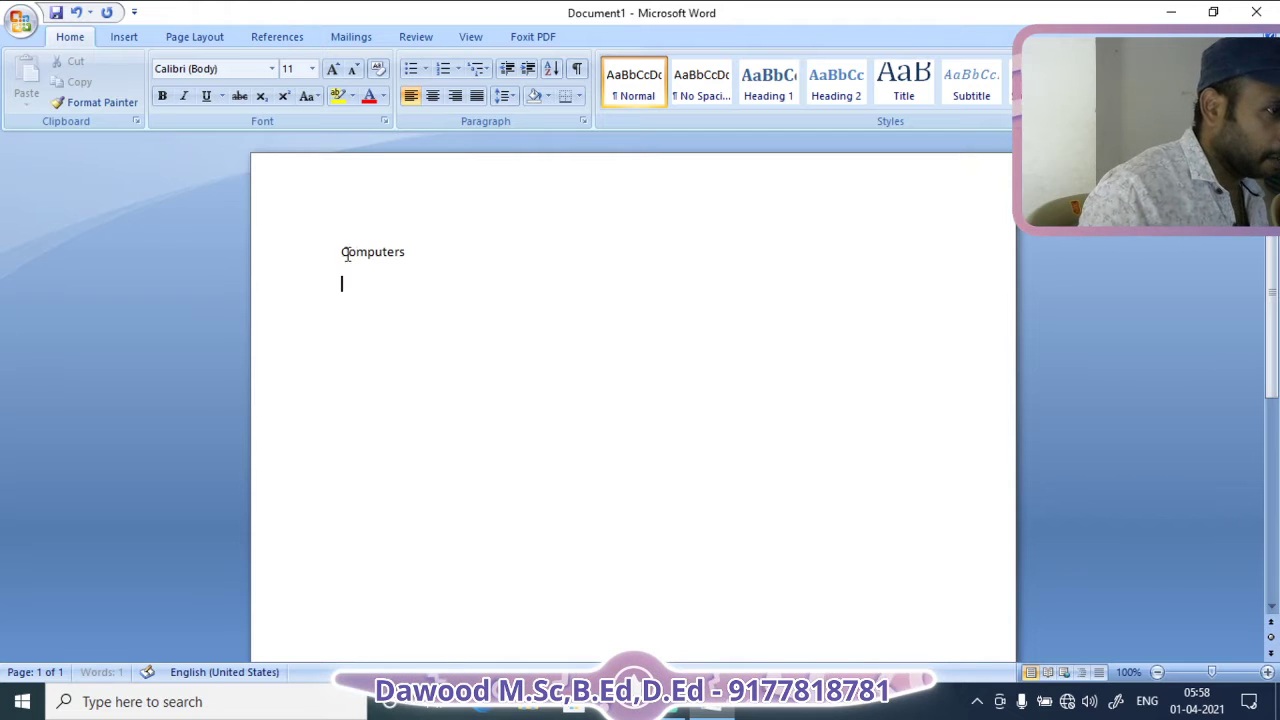
key("Return")
key("Return")
key("Return")
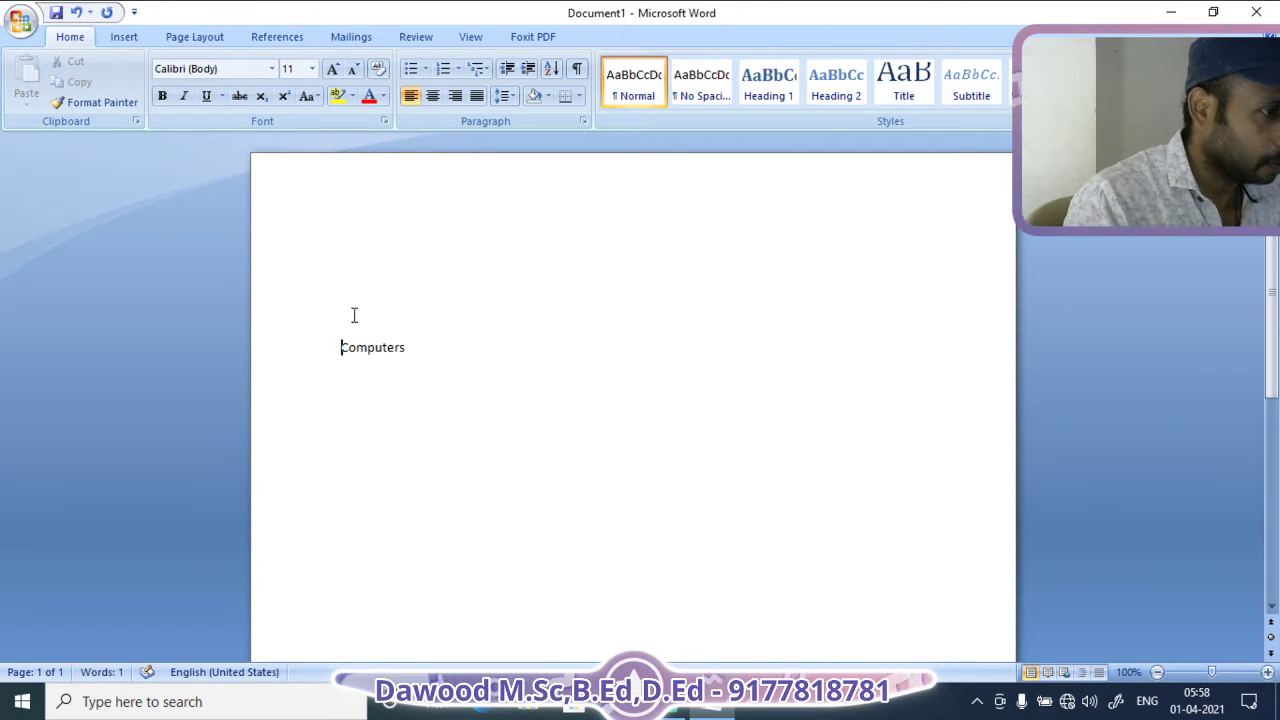
Copy the "Computers" line and paste it twice on consecutive lines, leaving three empty lines below the original
left_click_drag(370, 348, 546, 366)
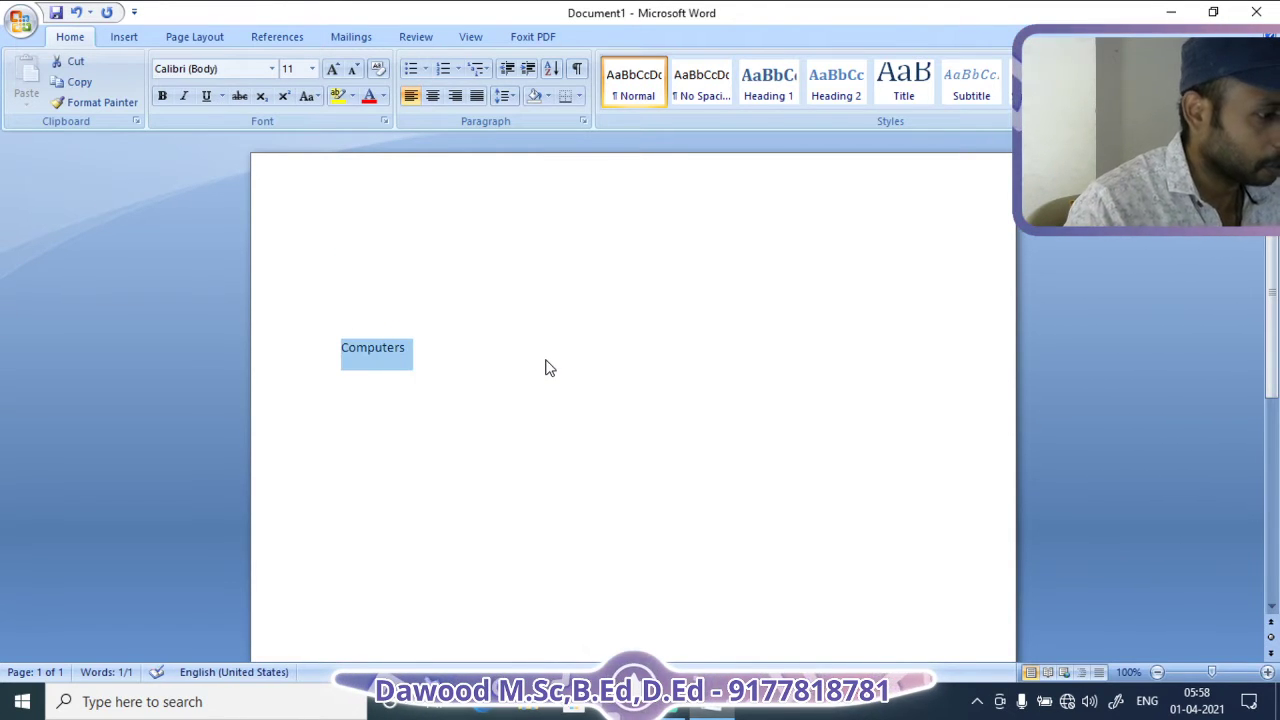
key("ctrl+c")
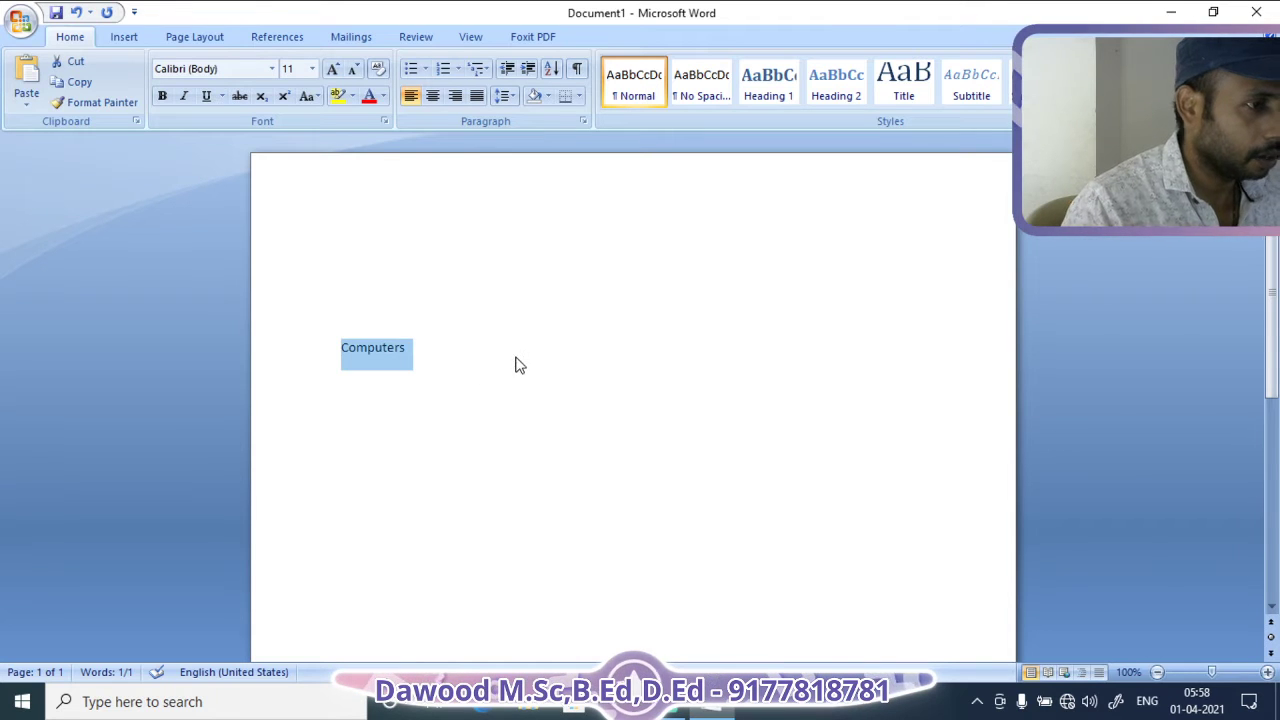
left_click(514, 363)
key("Return")
key("Return")
key("Return")
key("Return")
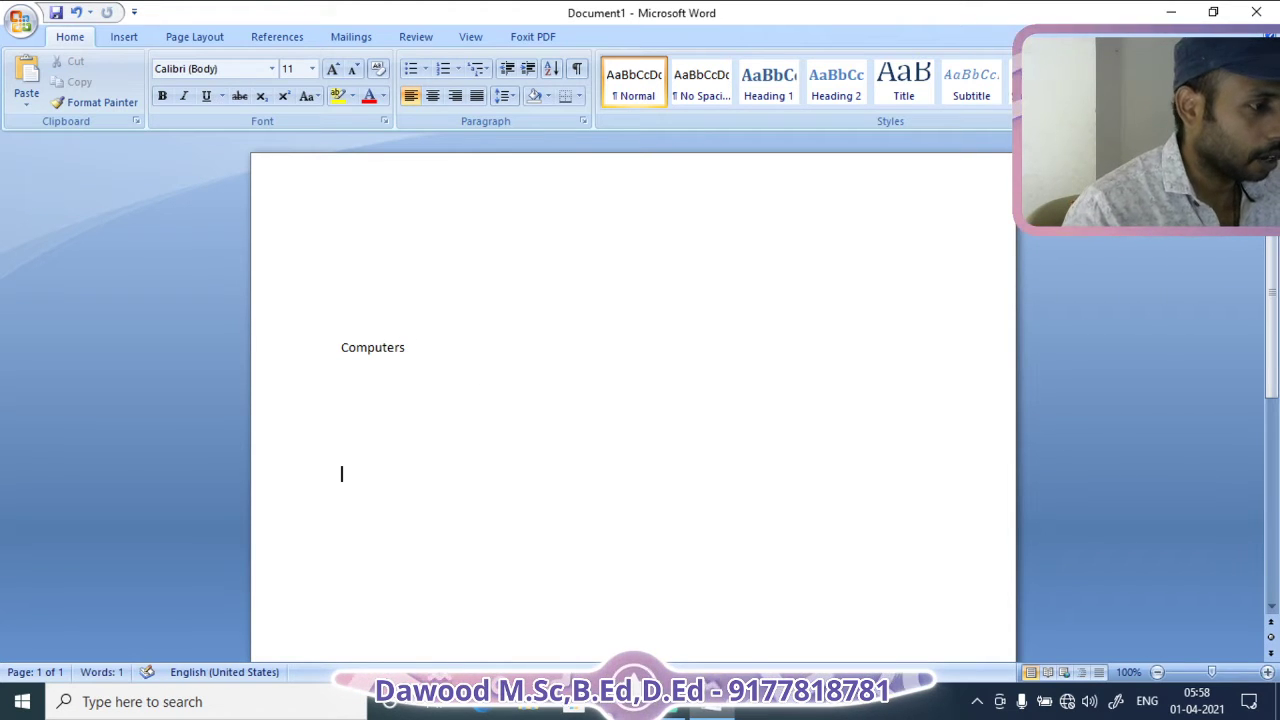
key("ctrl+v")
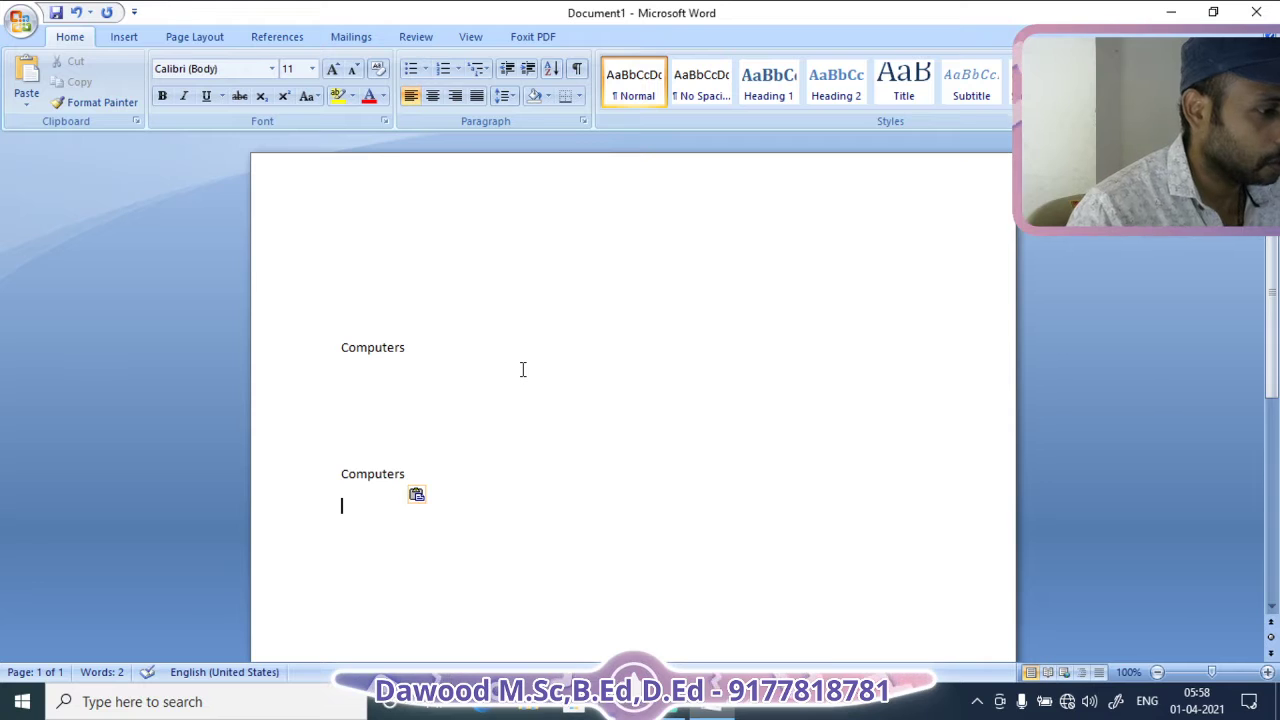
key("ctrl+v")
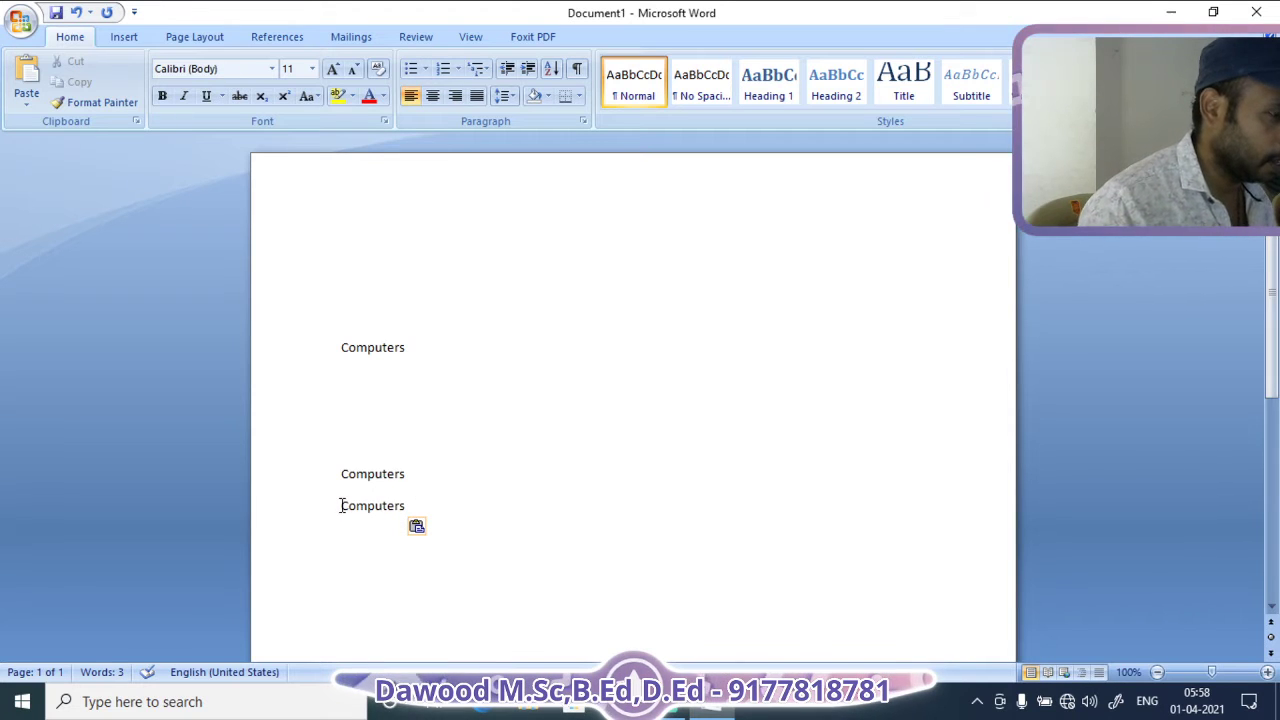
Make the last "Computers" line bold
left_click_drag(341, 505, 443, 520)
left_click(264, 70)
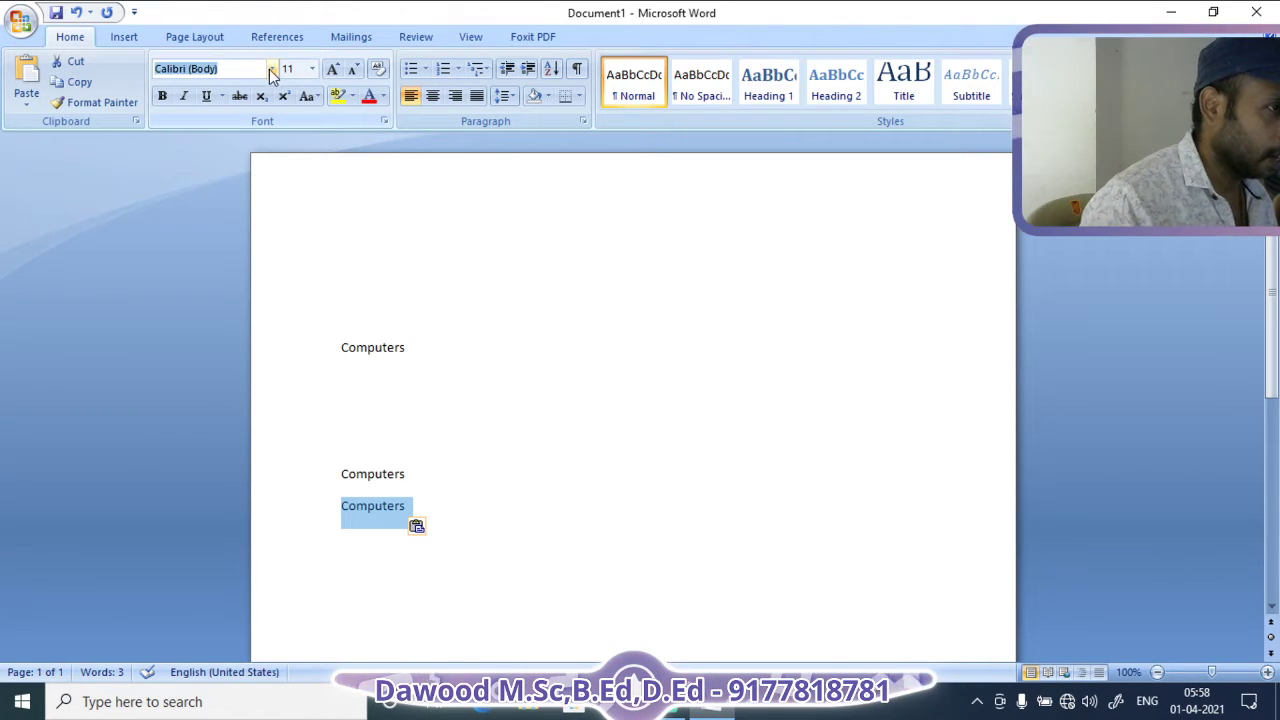
left_click(163, 96)
left_click(457, 503)
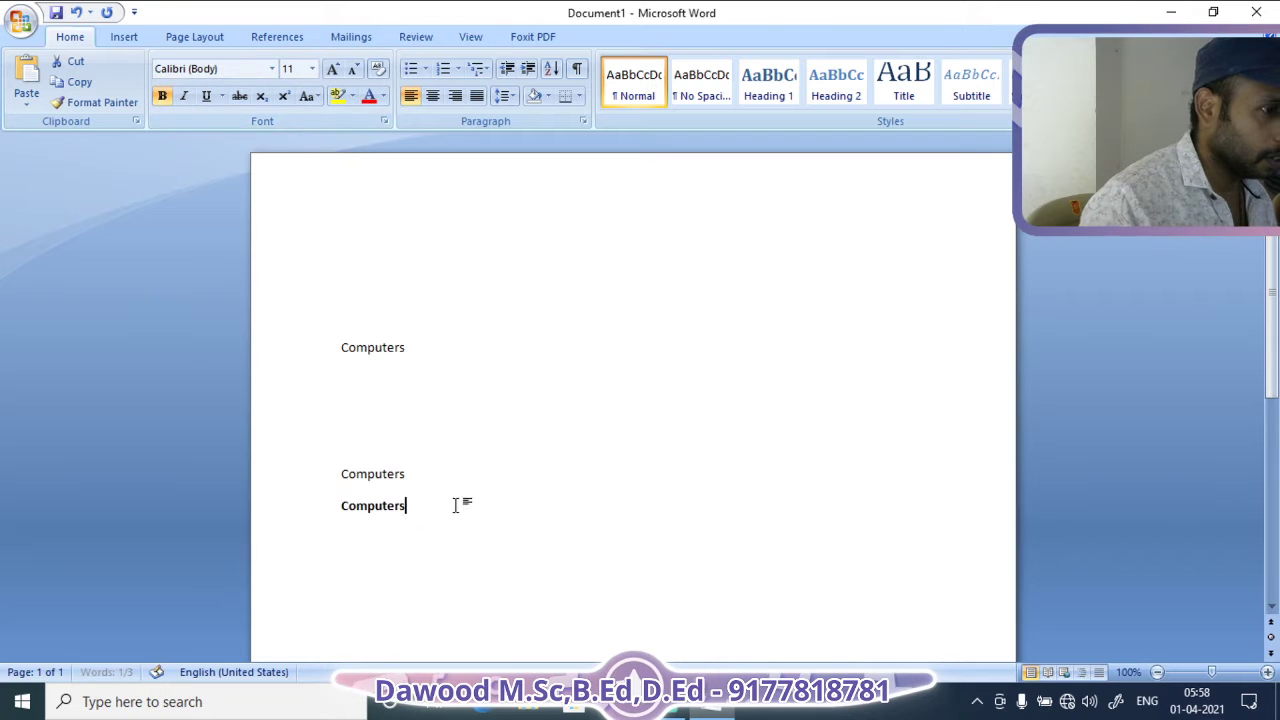
Paste an indented copy of "Computers" on the empty line above the two pasted copies and make it italic
left_click(463, 460)
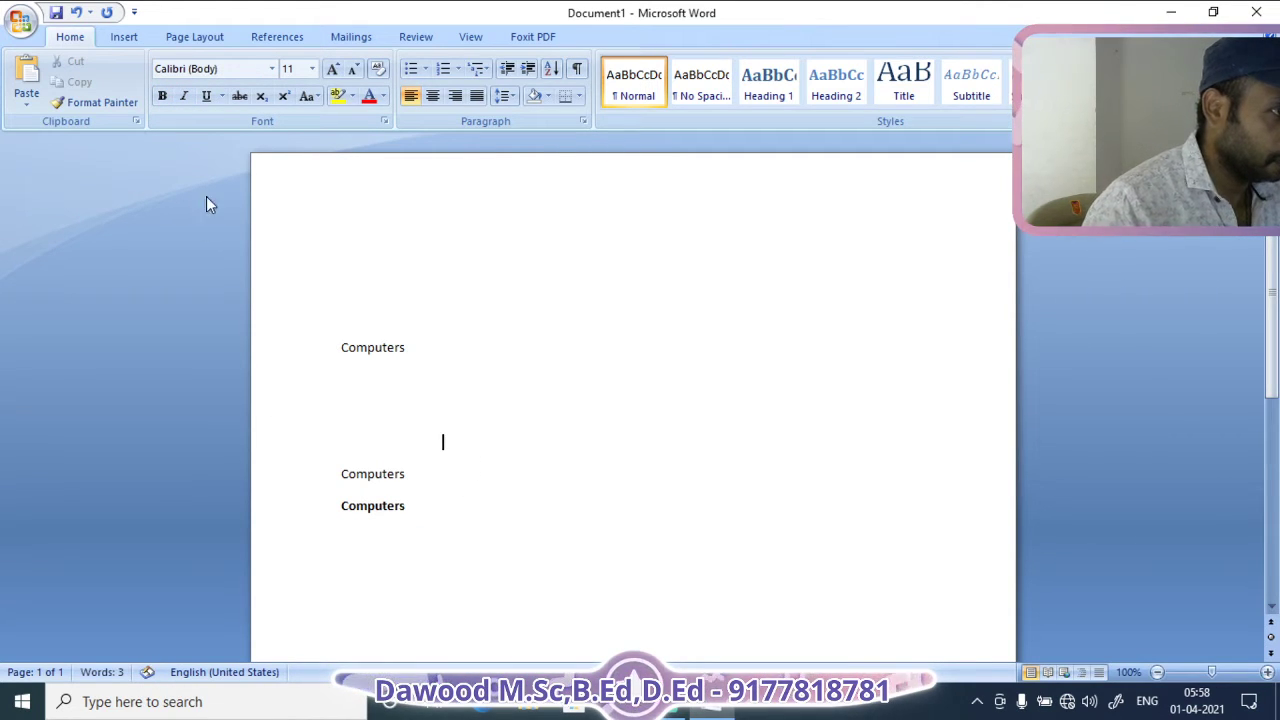
key("ctrl+v")
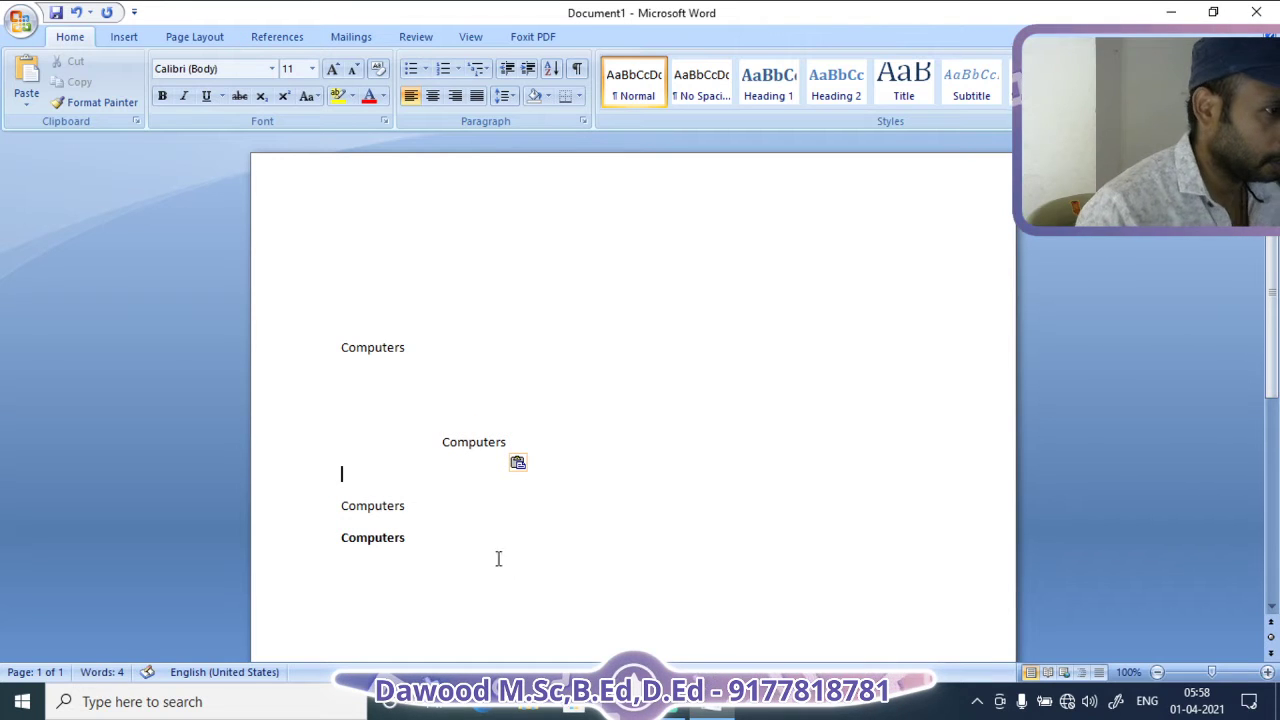
triple_click(443, 446)
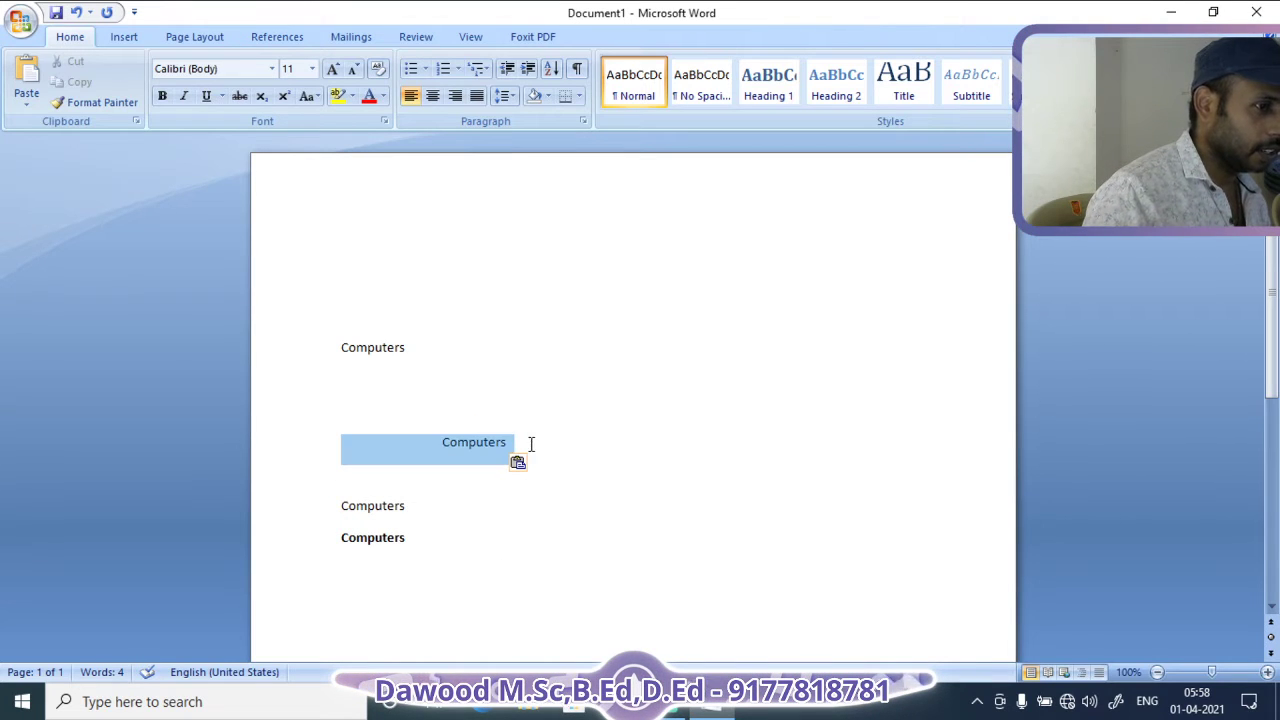
left_click(186, 97)
left_click(594, 345)
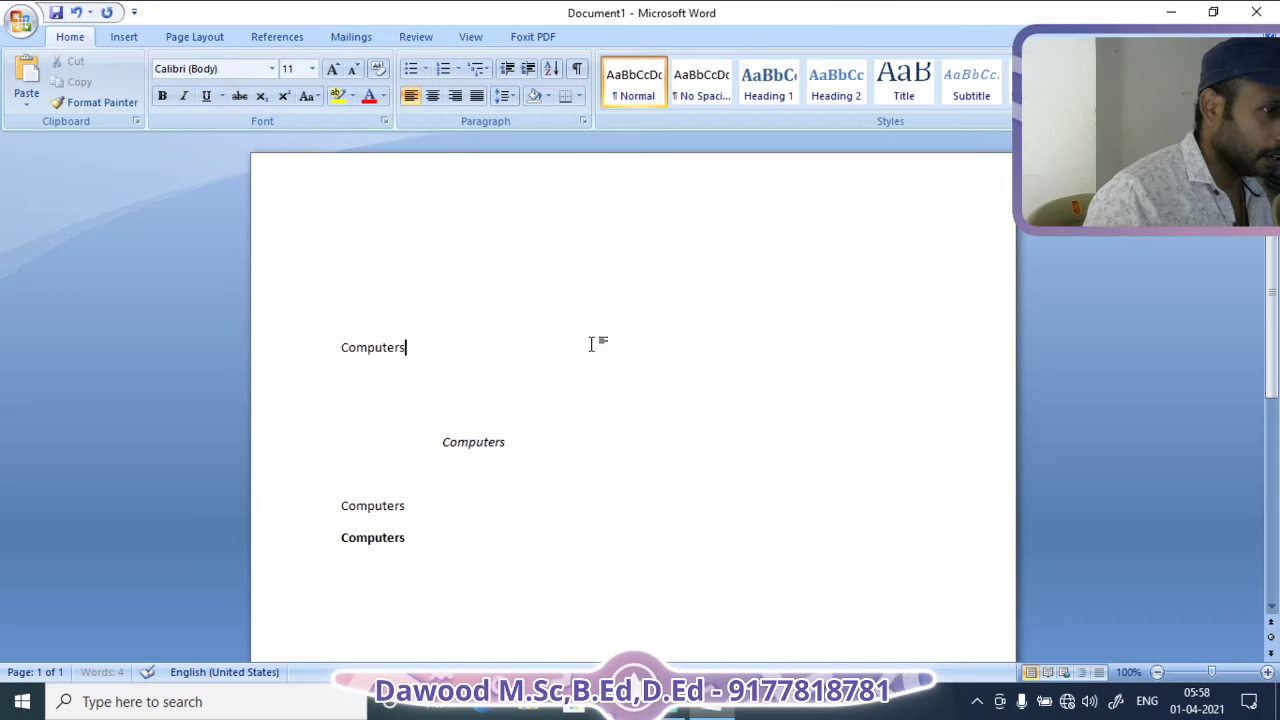
Paste a copy of "Computers" directly below the first one and try to make it subscript
left_click(503, 374)
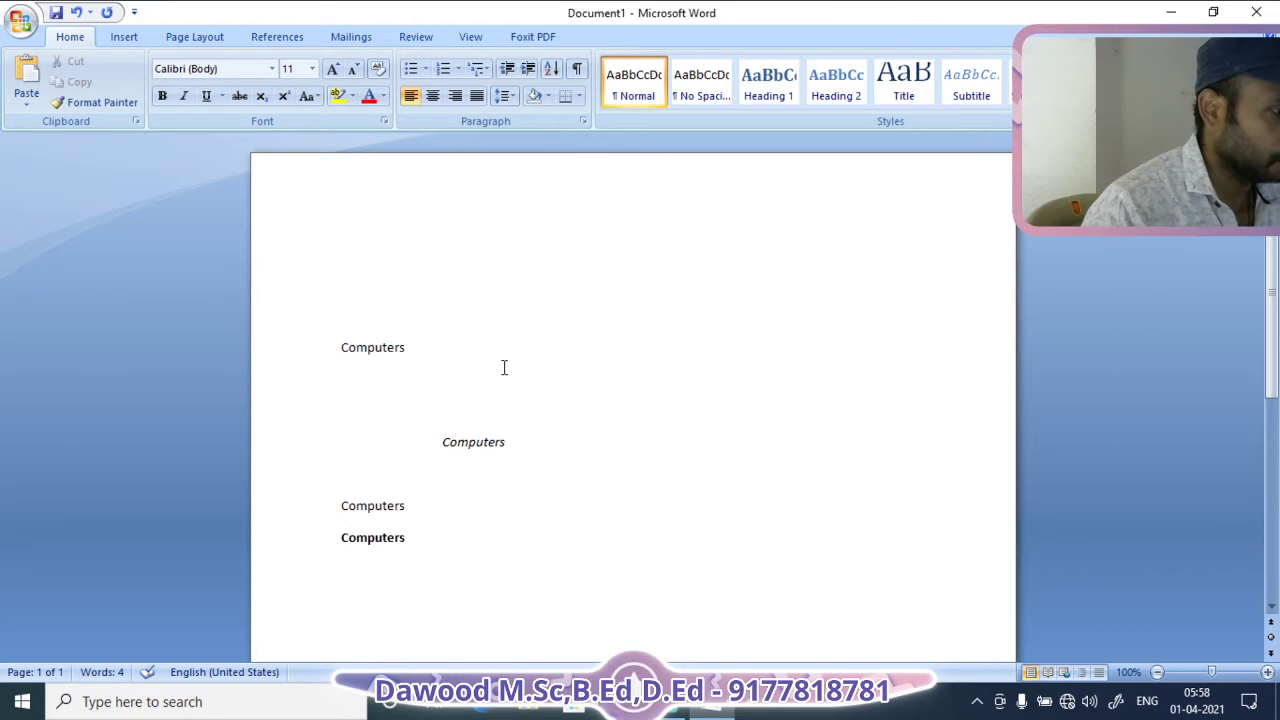
key("ctrl+v")
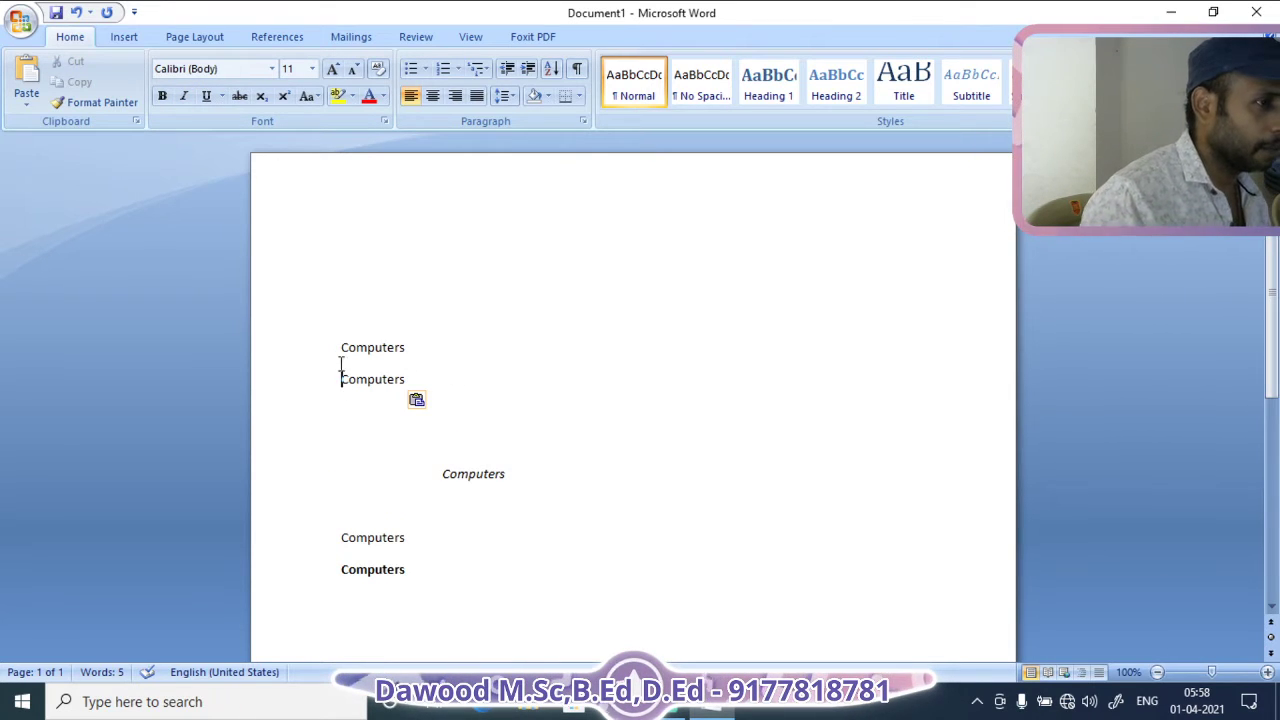
left_click(261, 96)
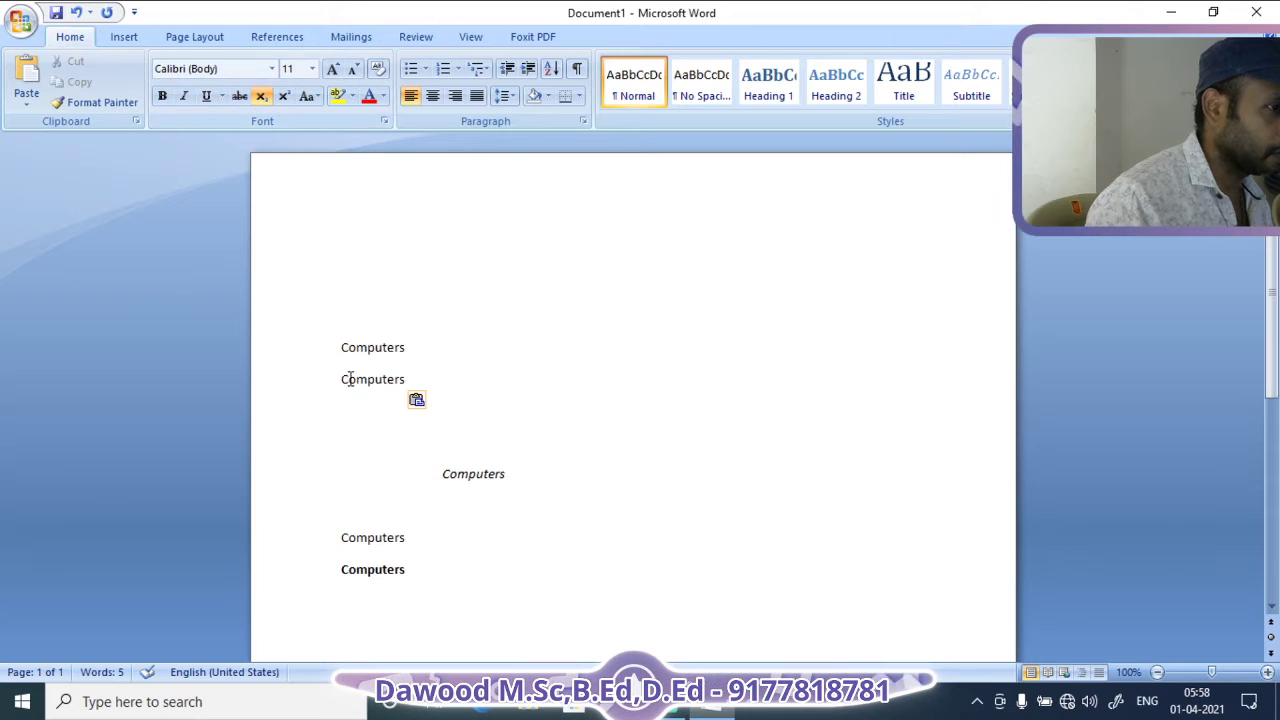
left_click_drag(342, 378, 454, 397)
left_click(433, 378)
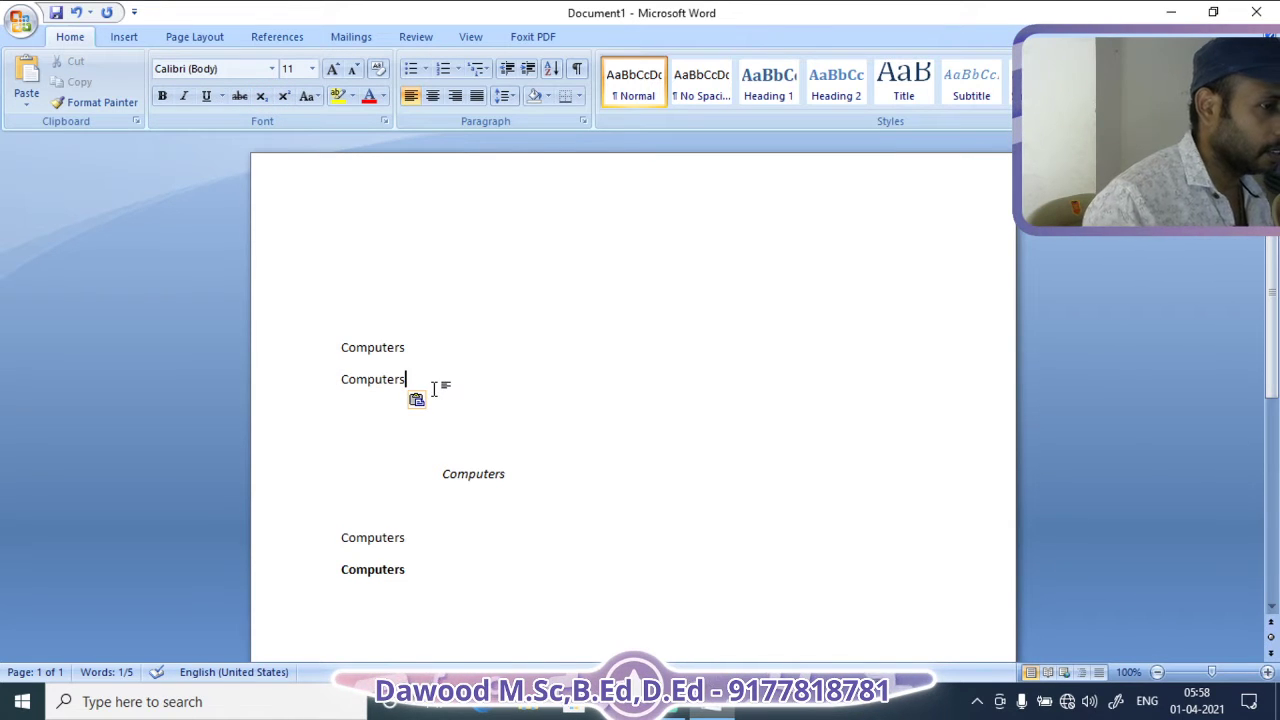
Paste another "Computers" right after the word on the second text line and format this copy as subscript
key("ctrl+v")
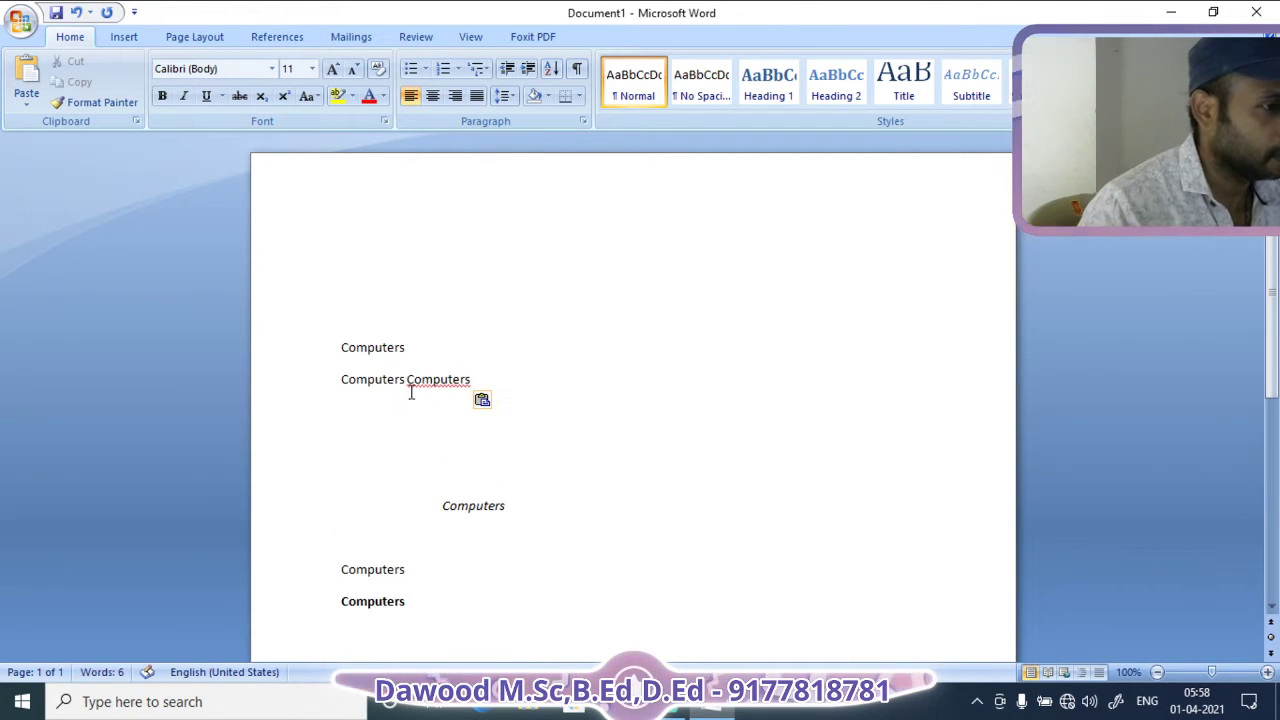
left_click_drag(407, 382, 500, 393)
key("ctrl+equal")
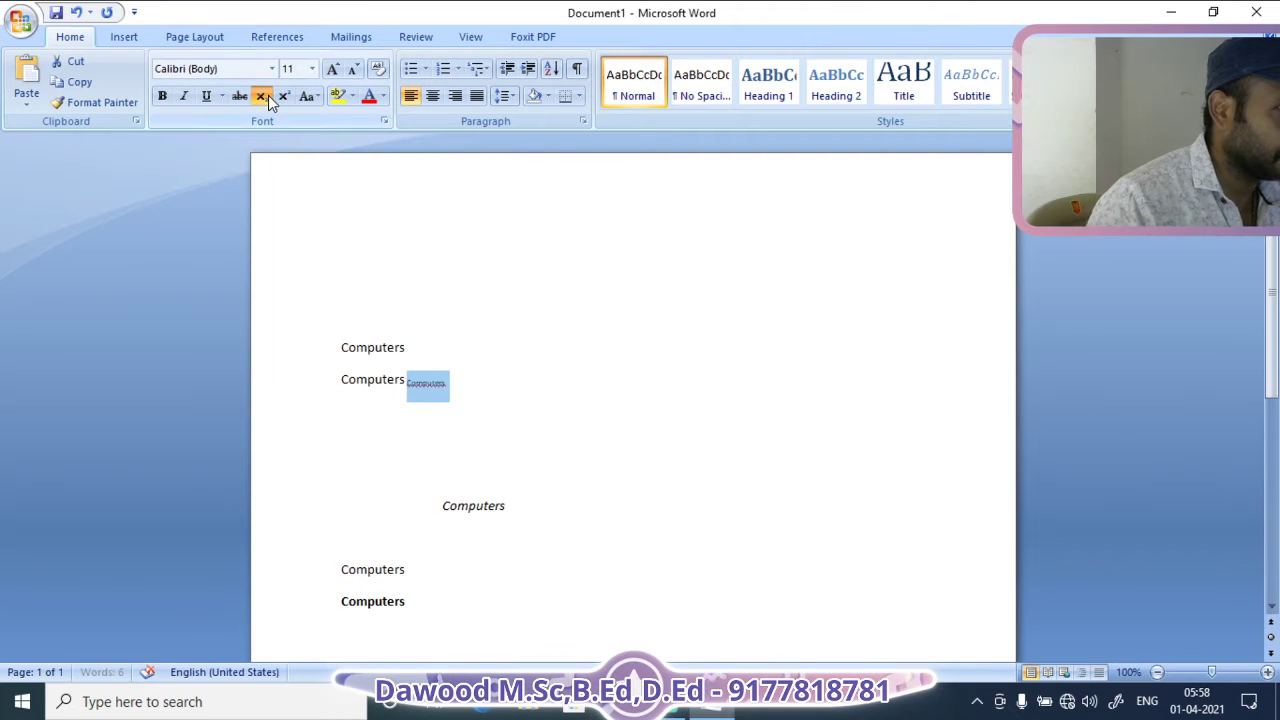
Select the second text line with both "Computers" copies and set its font size to 72
left_click(475, 403)
left_click_drag(340, 380, 497, 409)
left_click(312, 68)
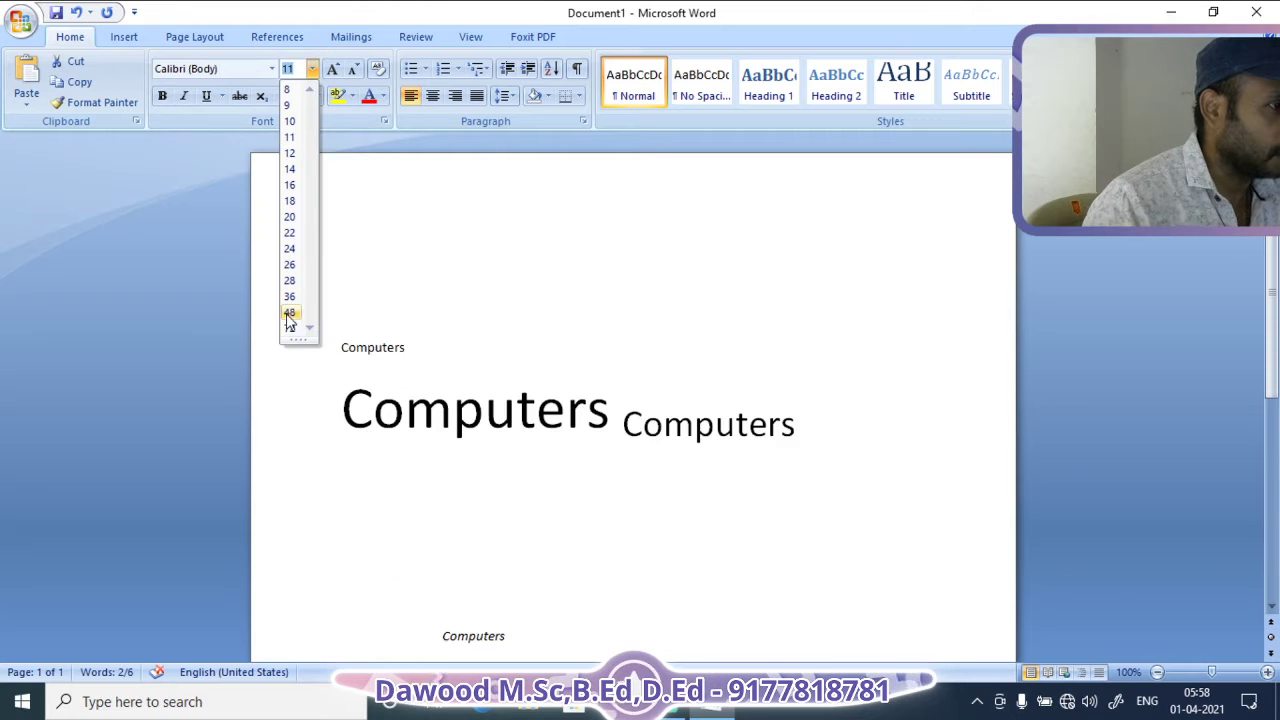
left_click(290, 330)
left_click(737, 463)
scroll(737, 463, "down", 3)
scroll(737, 463, "up", 3)
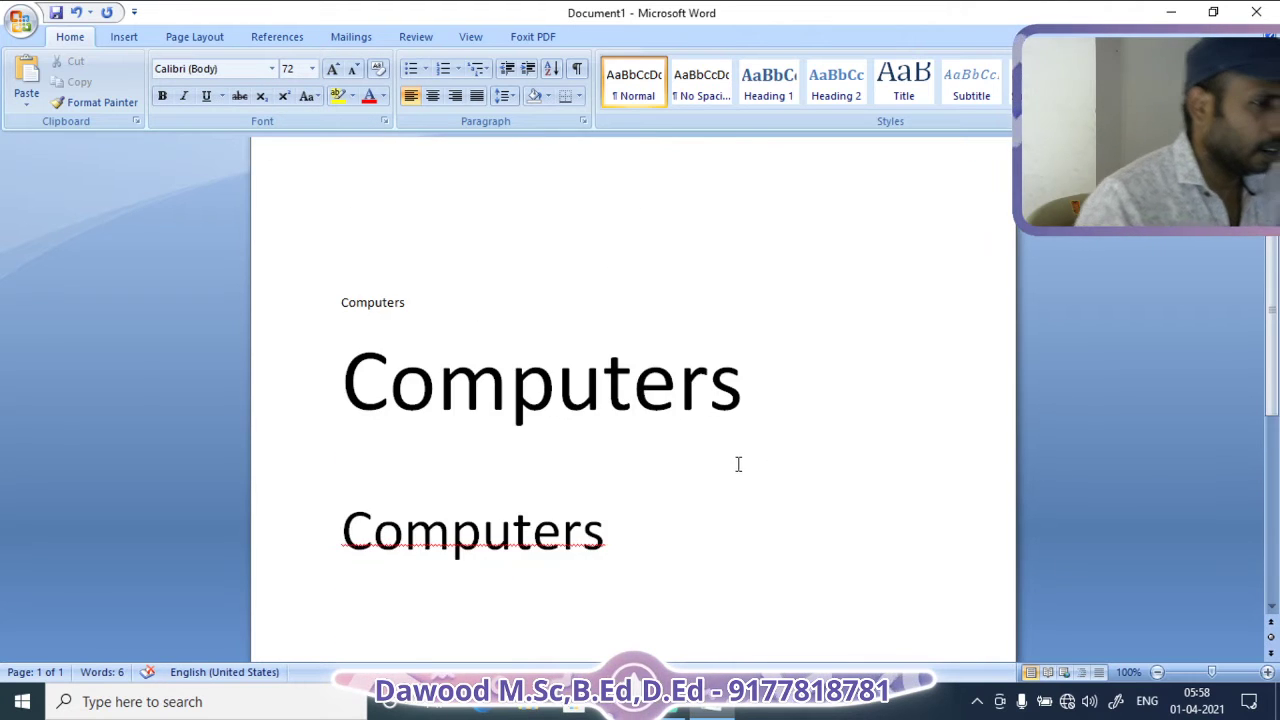
scroll(743, 449, "down", 3)
scroll(750, 436, "up", 2)
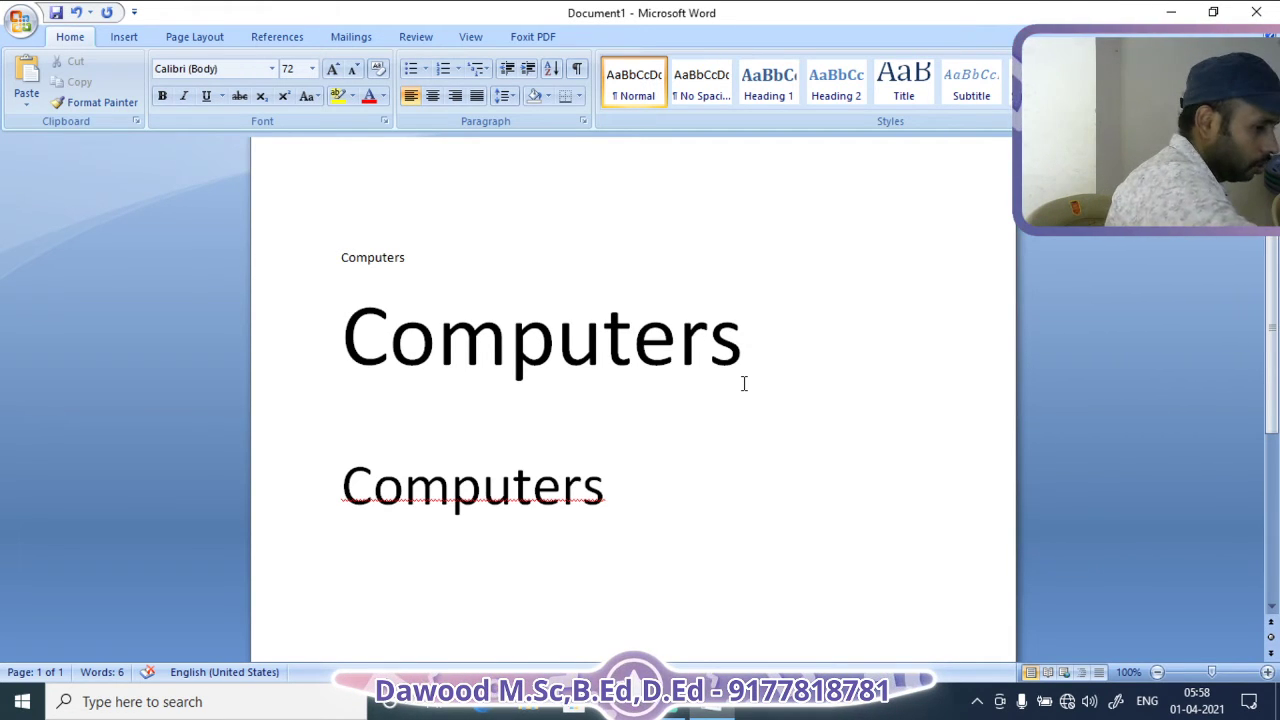
Undo all edits one after another until the document is empty
key("ctrl+z")
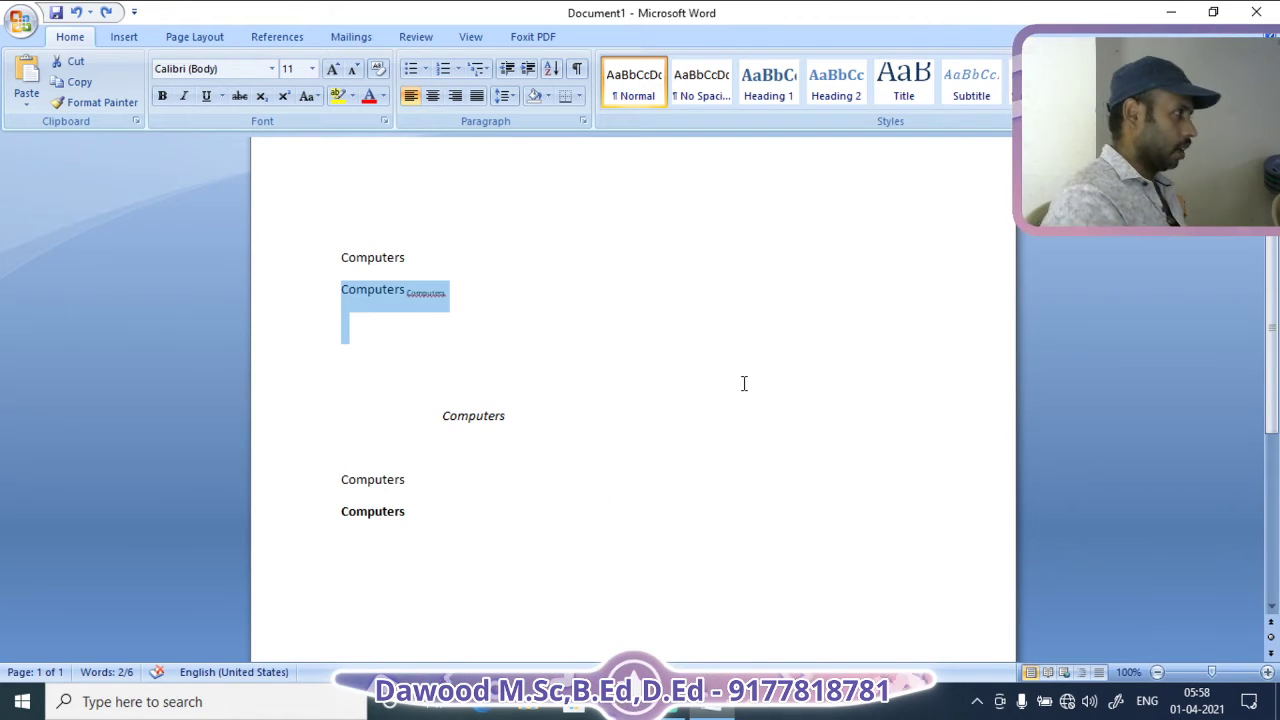
key("ctrl+z")
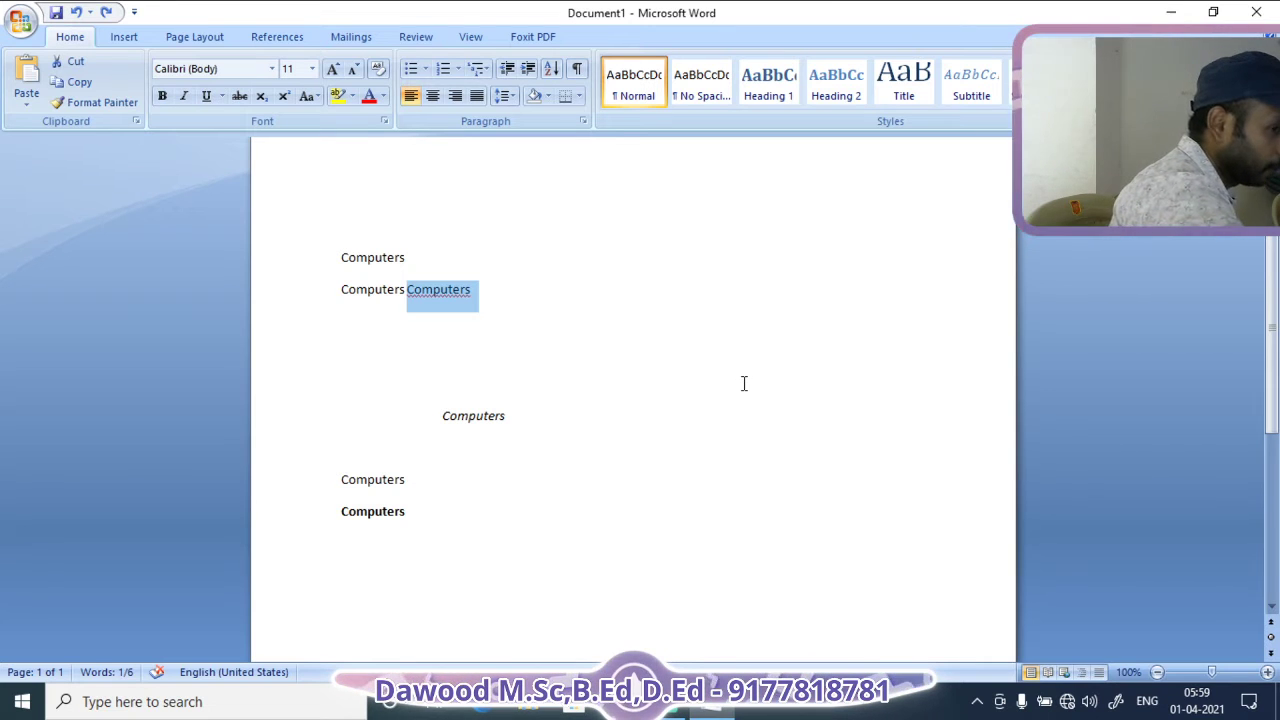
key("ctrl+z")
key("ctrl+z")
key("ctrl+z")
key("ctrl+z")
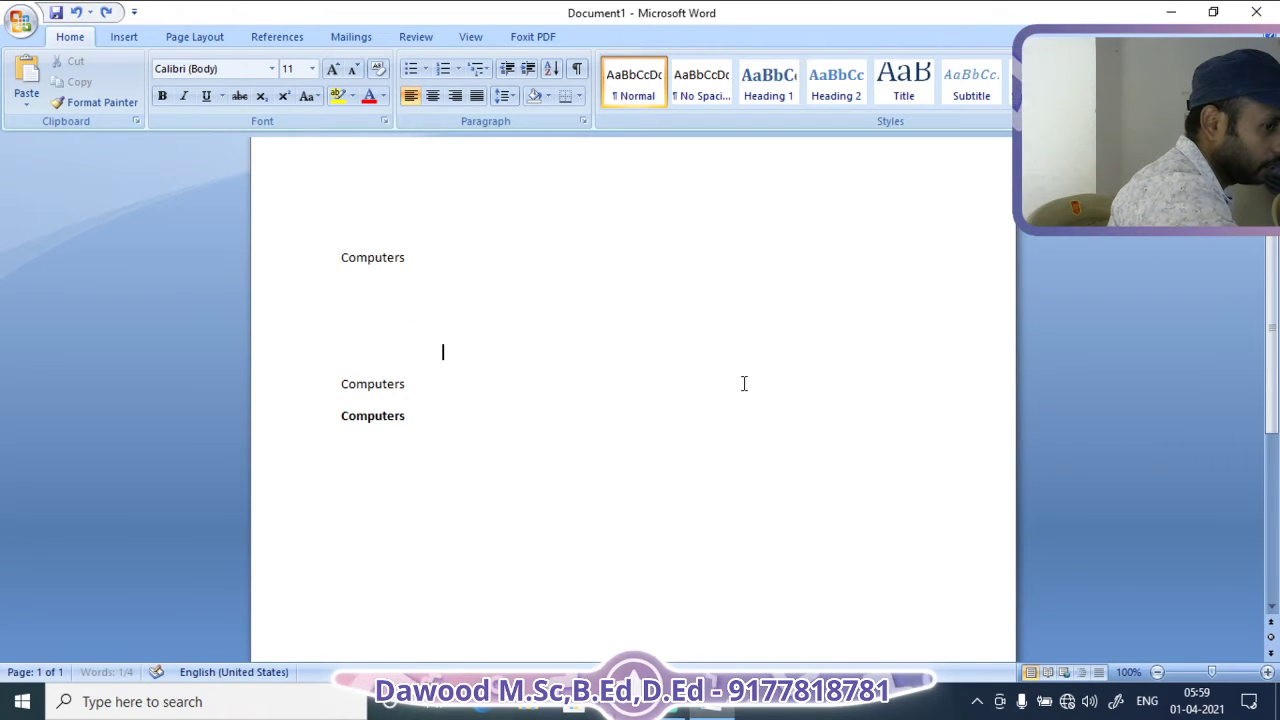
key("ctrl+z")
key("ctrl+z")
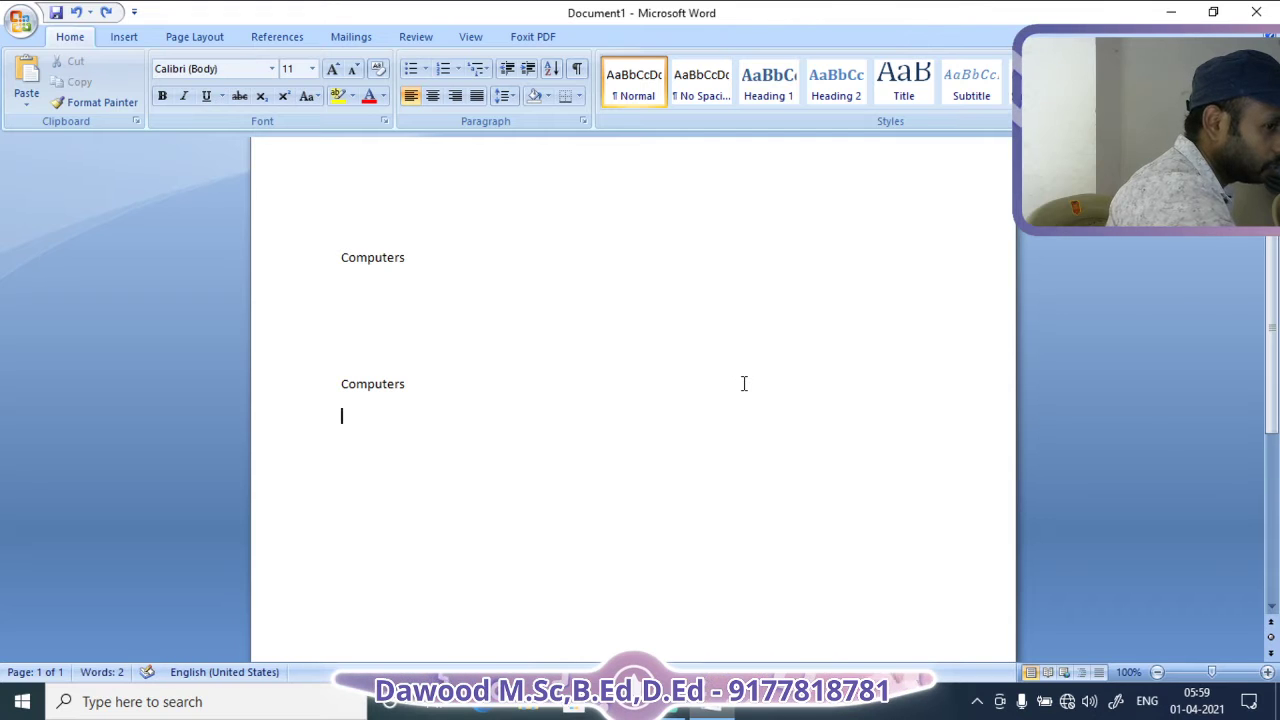
key("ctrl+z")
key("ctrl+z")
key("ctrl+z")
key("ctrl+z")
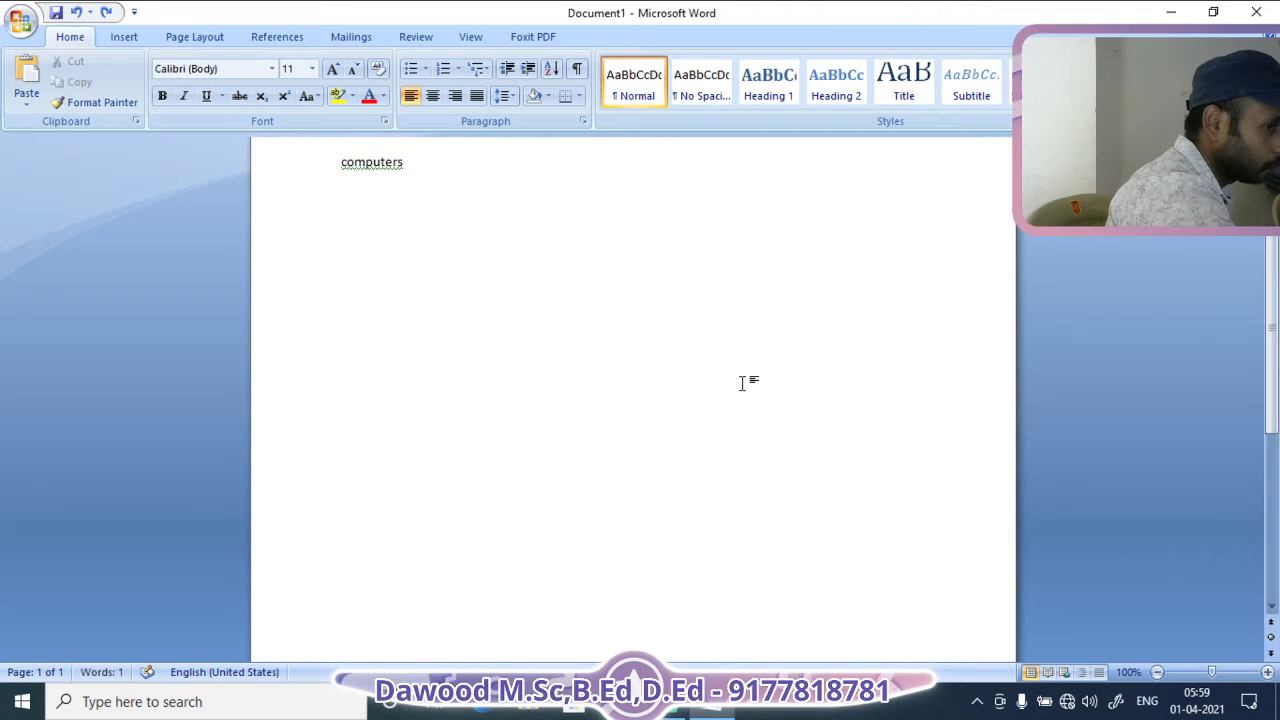
key("ctrl+z")
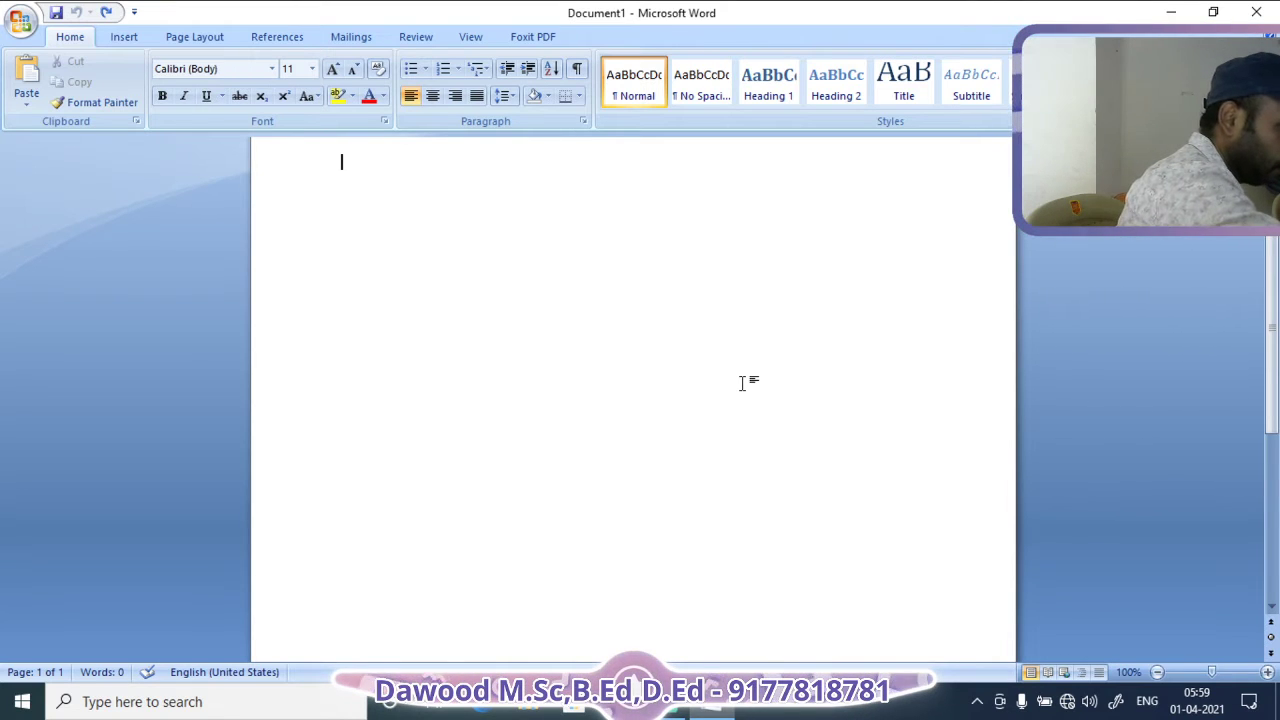
Redo all the undone edits up to the 72-point font size on the second line
type("Computers")
key("ctrl+y")
key("ctrl+y")
key("ctrl+y")
key("ctrl+y")
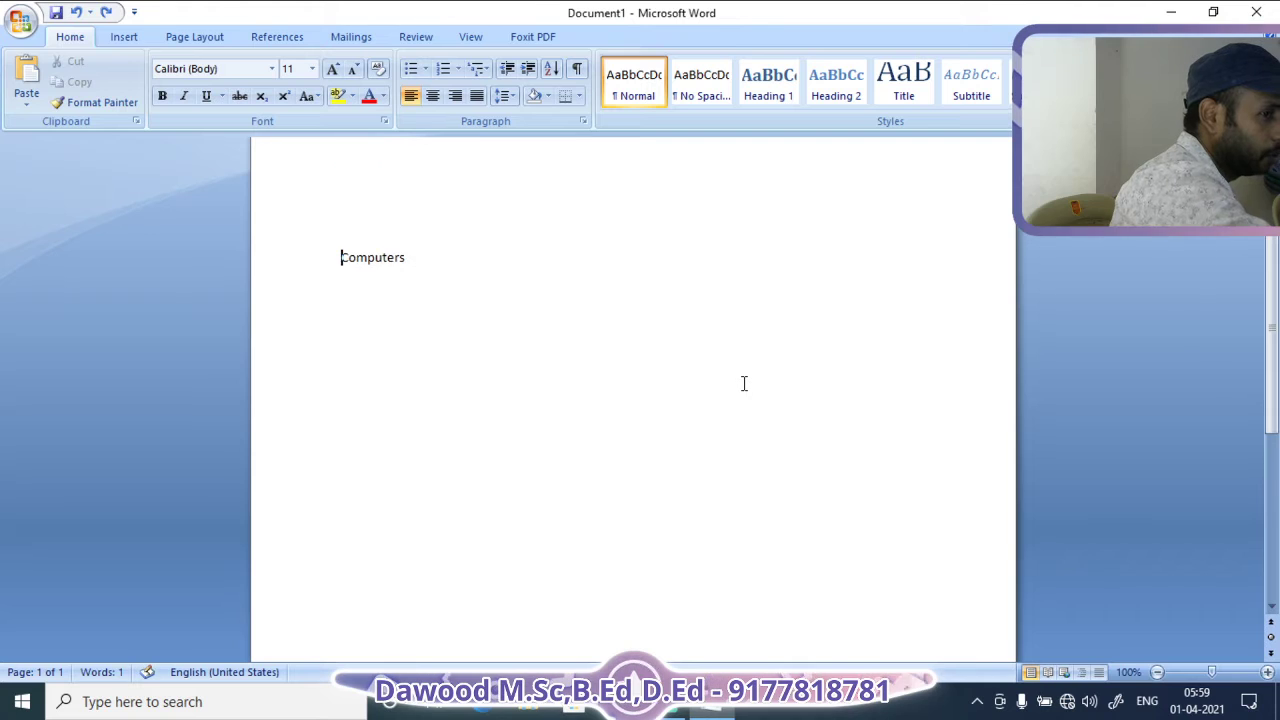
key("ctrl+y")
key("ctrl+y")
key("ctrl+y")
key("ctrl+y")
key("ctrl+y")
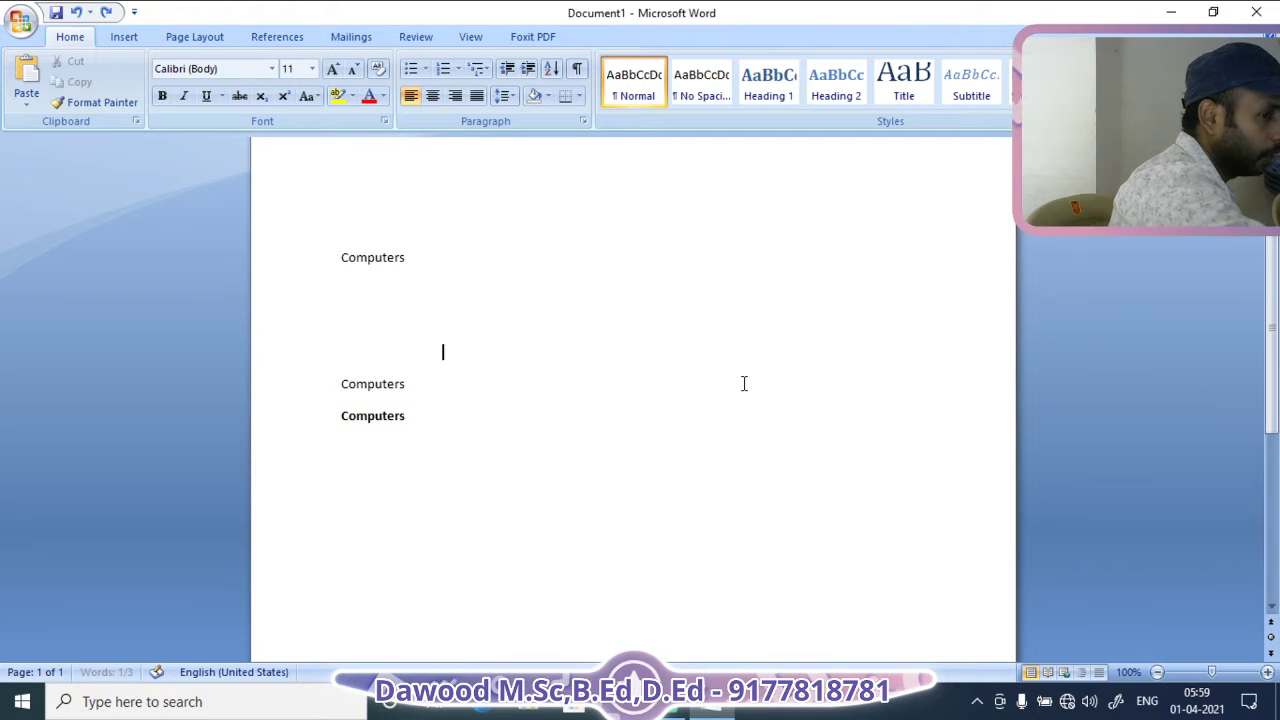
key("ctrl+y")
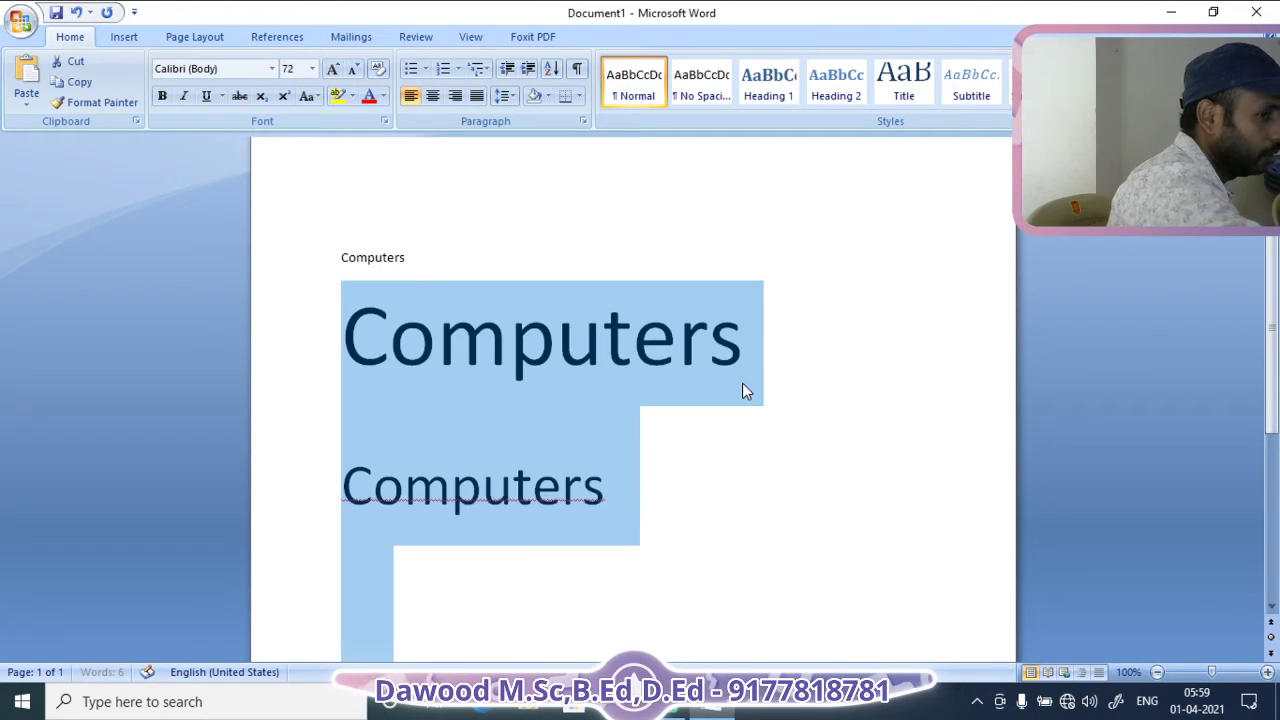
Save the file as a Word Document named Computers in the Documents folder
scroll(742, 390, "down", 5)
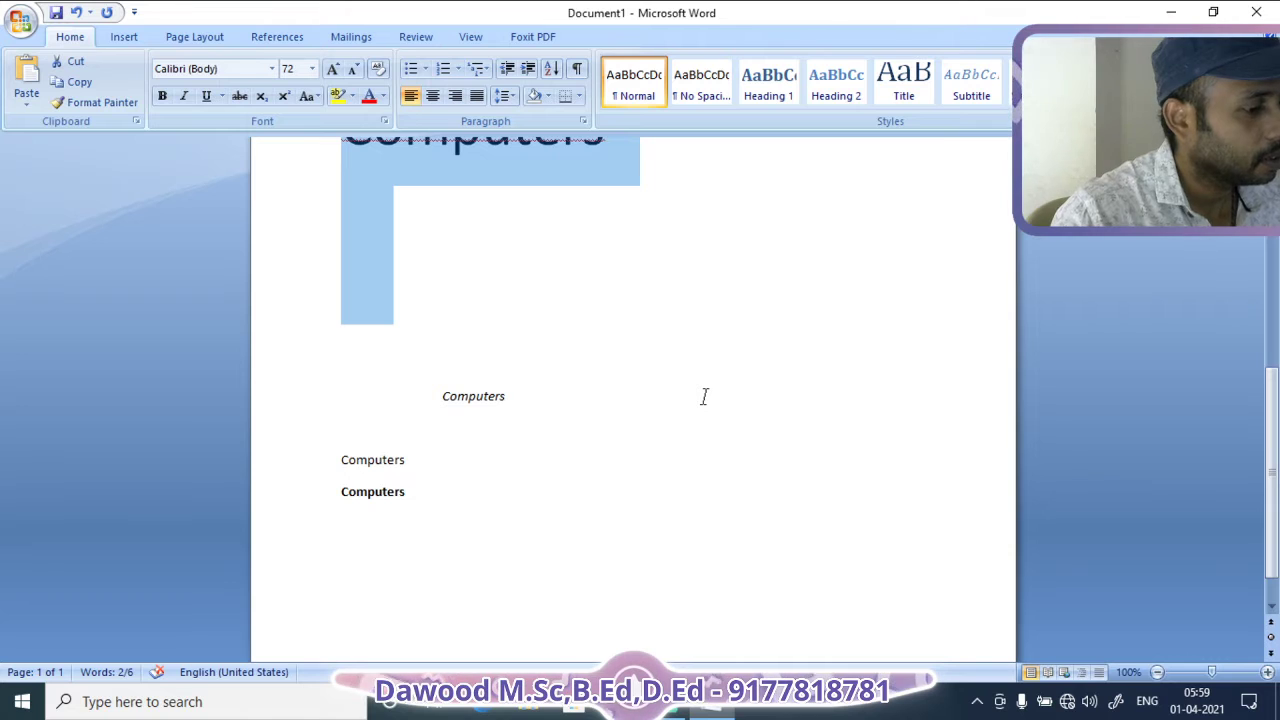
key("ctrl+s")
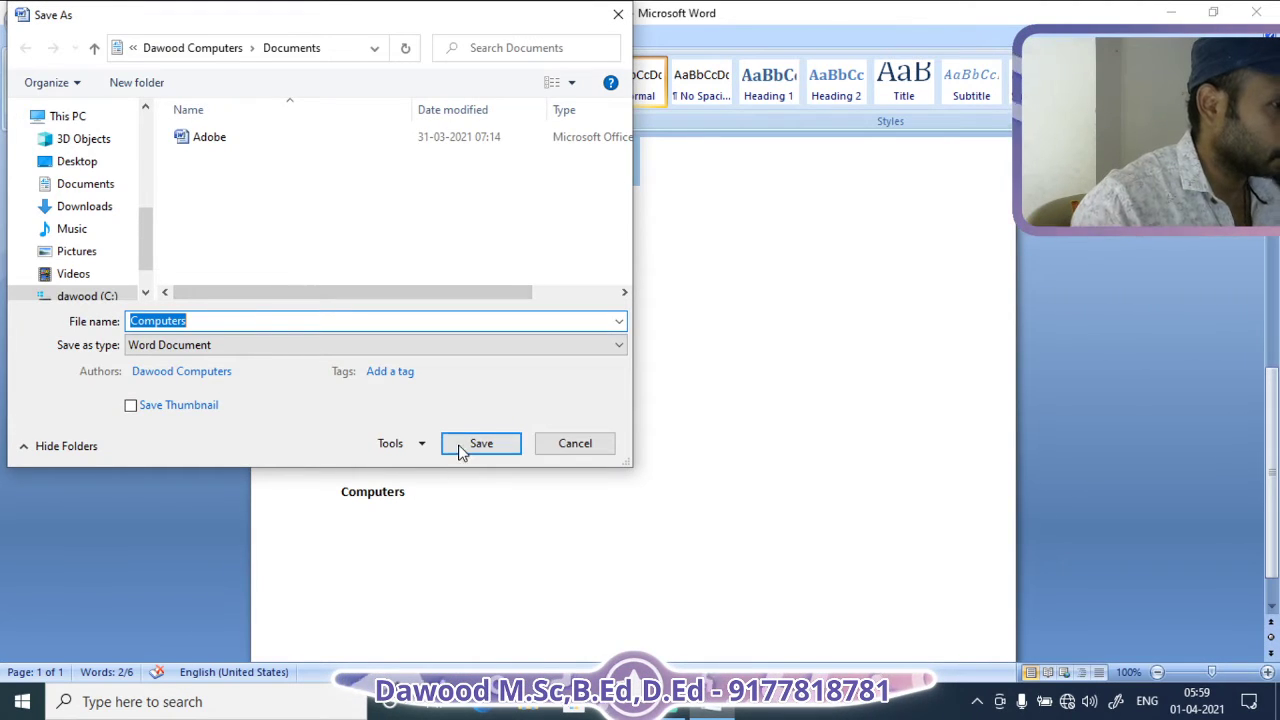
left_click(462, 444)
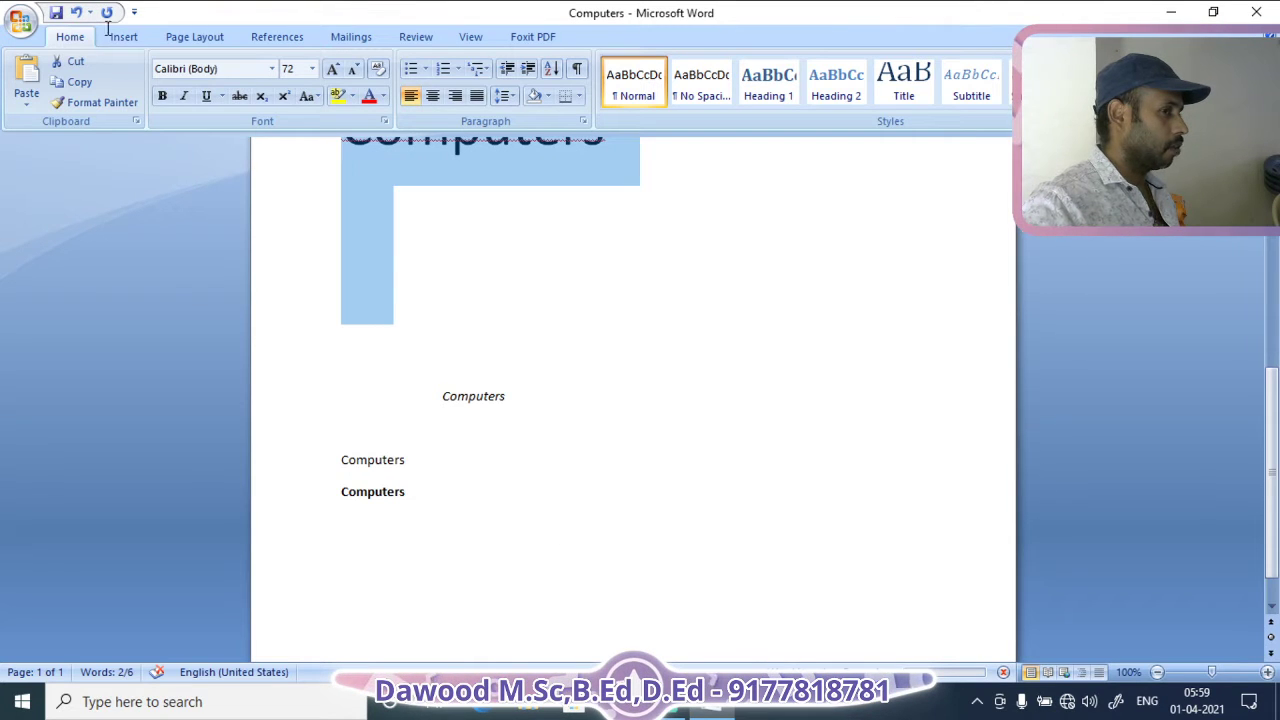
Select the 72-point "Computers" above the subscript copy and cut it
key("ctrl+z")
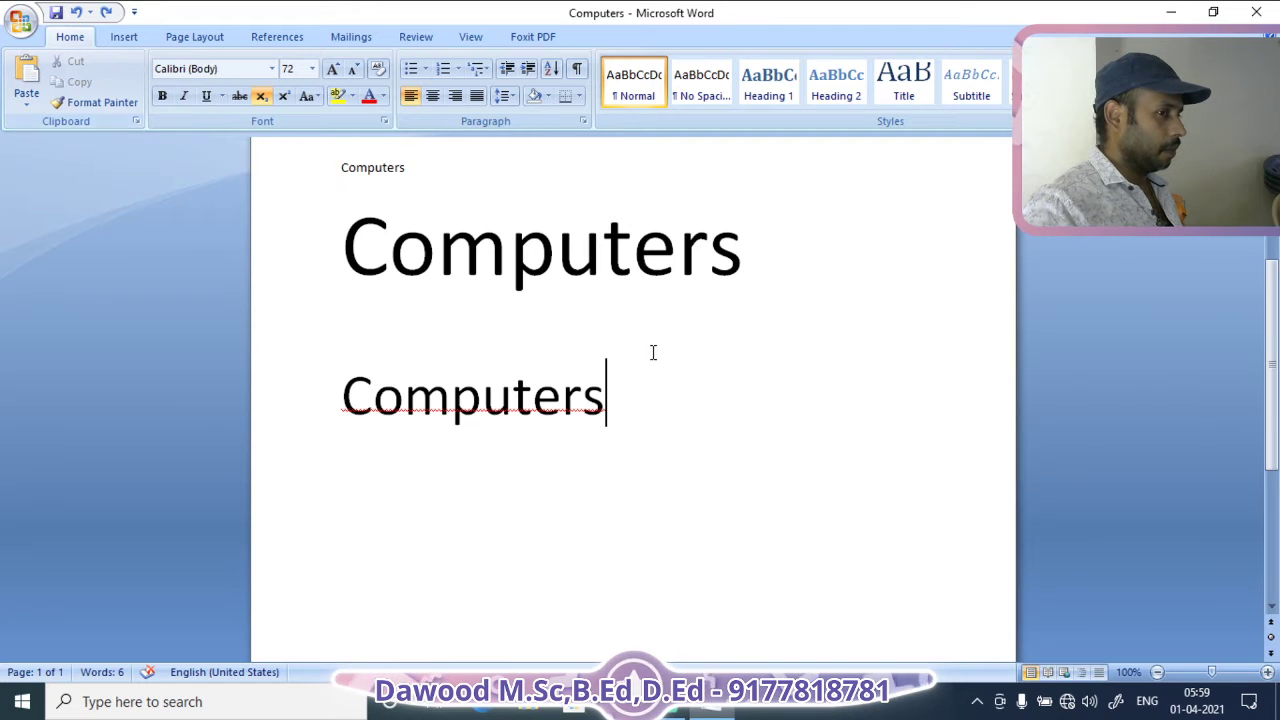
scroll(646, 354, "up", 3)
left_click_drag(346, 405, 740, 480)
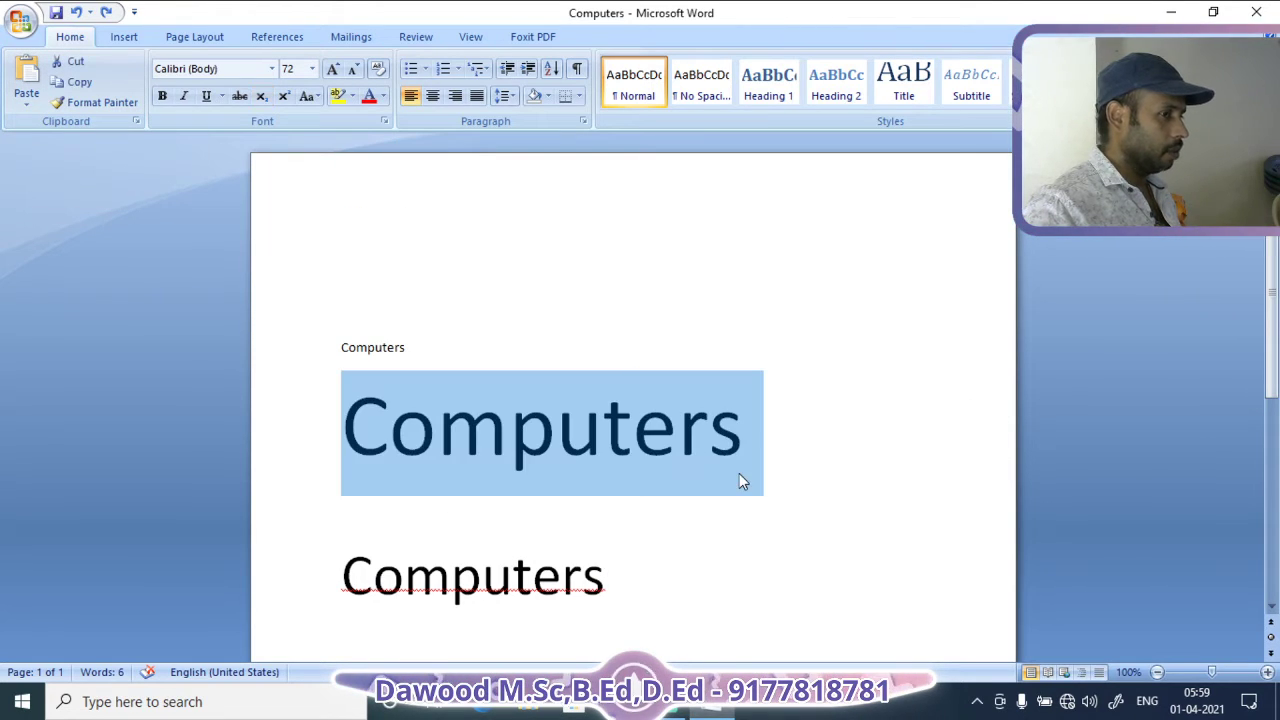
left_click(74, 63)
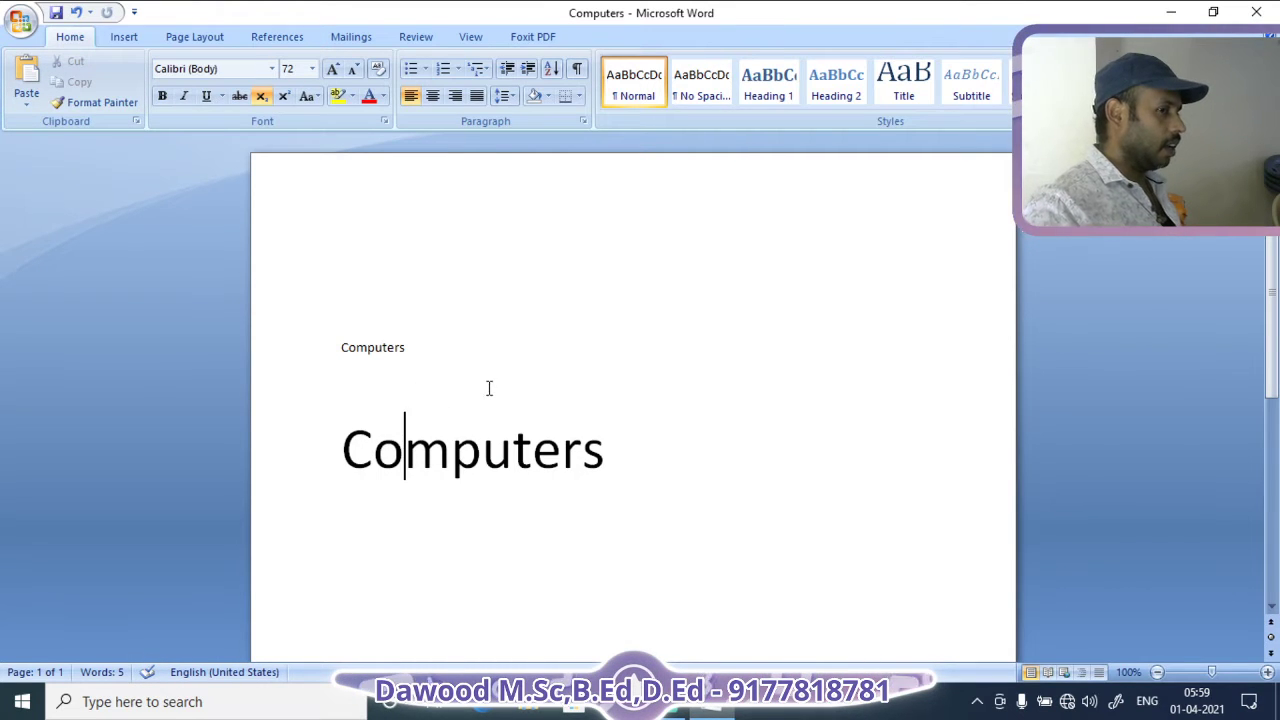
Add a new line after the first small "Computers" and paste the cut word there
left_click(457, 349)
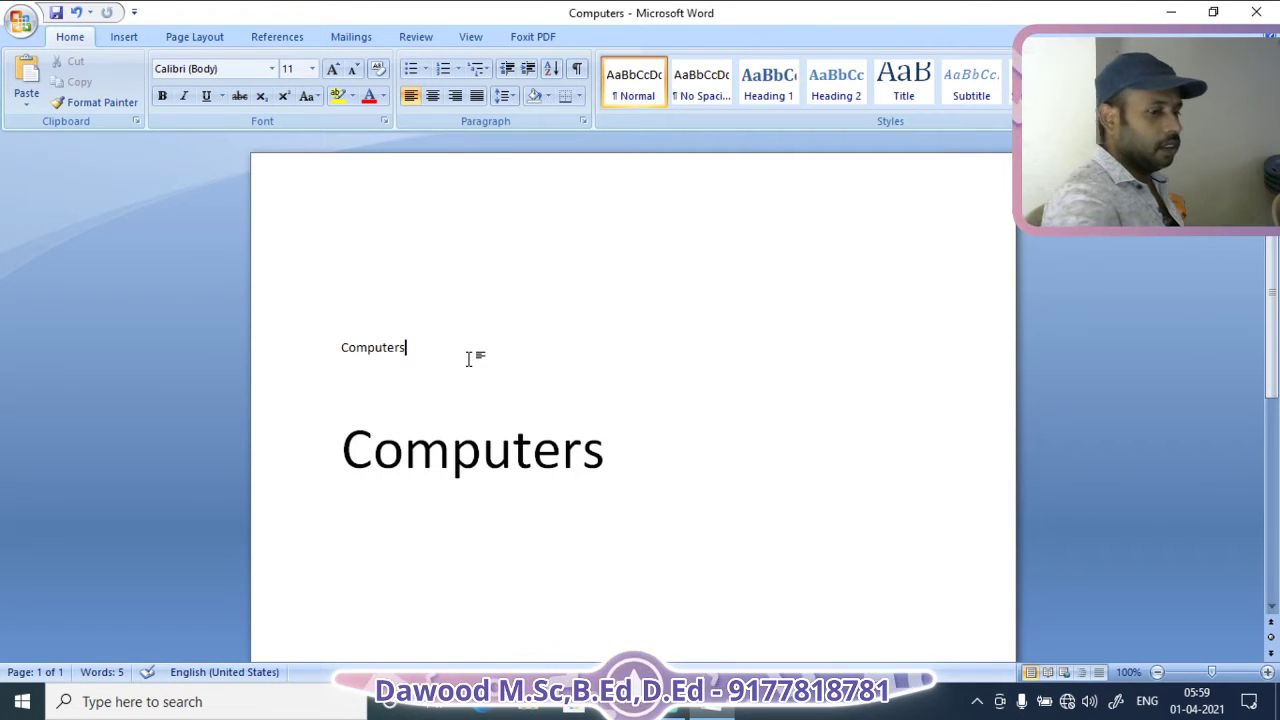
key("Return")
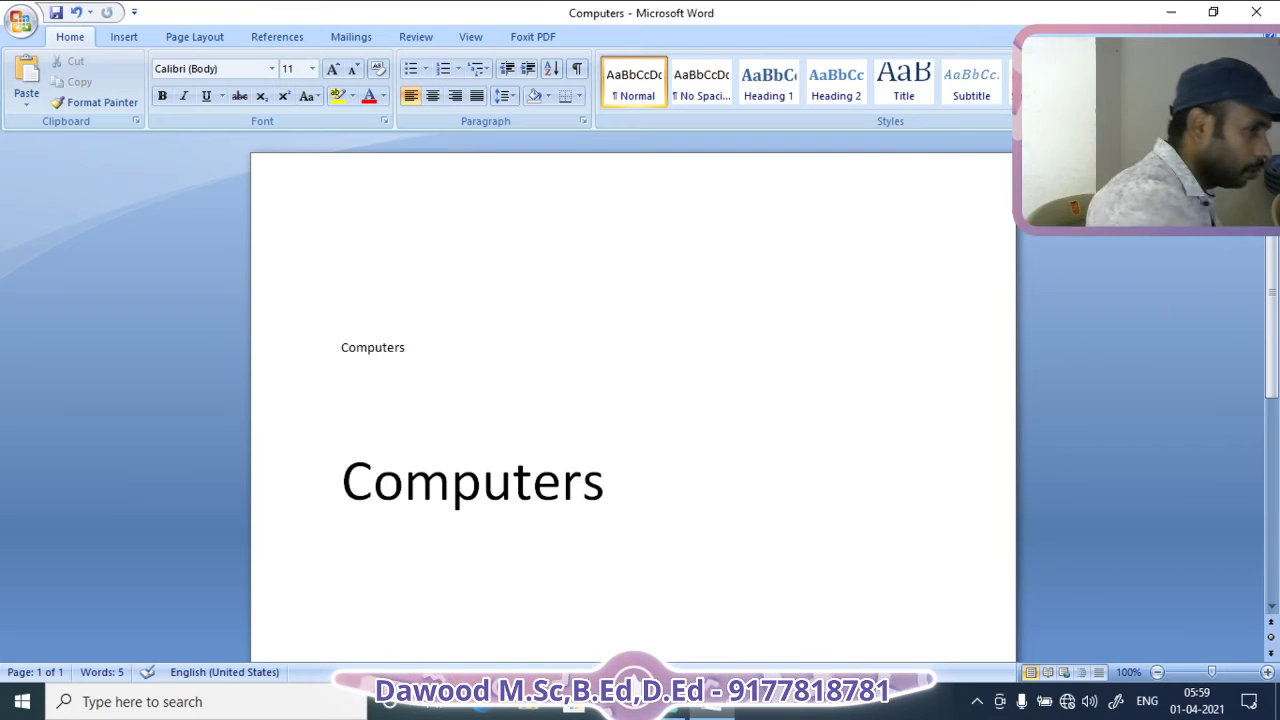
left_click(41, 88)
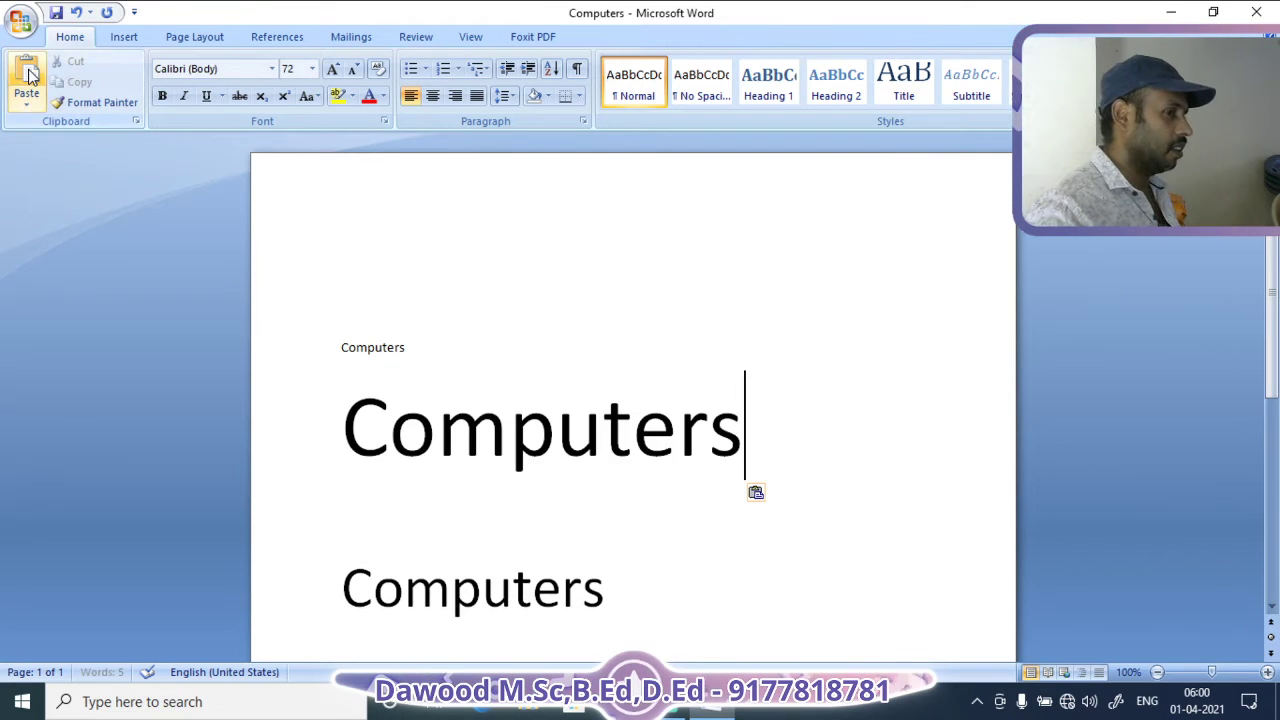
Select the pasted 72-point "Computers" and look at the available paste options
scroll(693, 432, "down", 1)
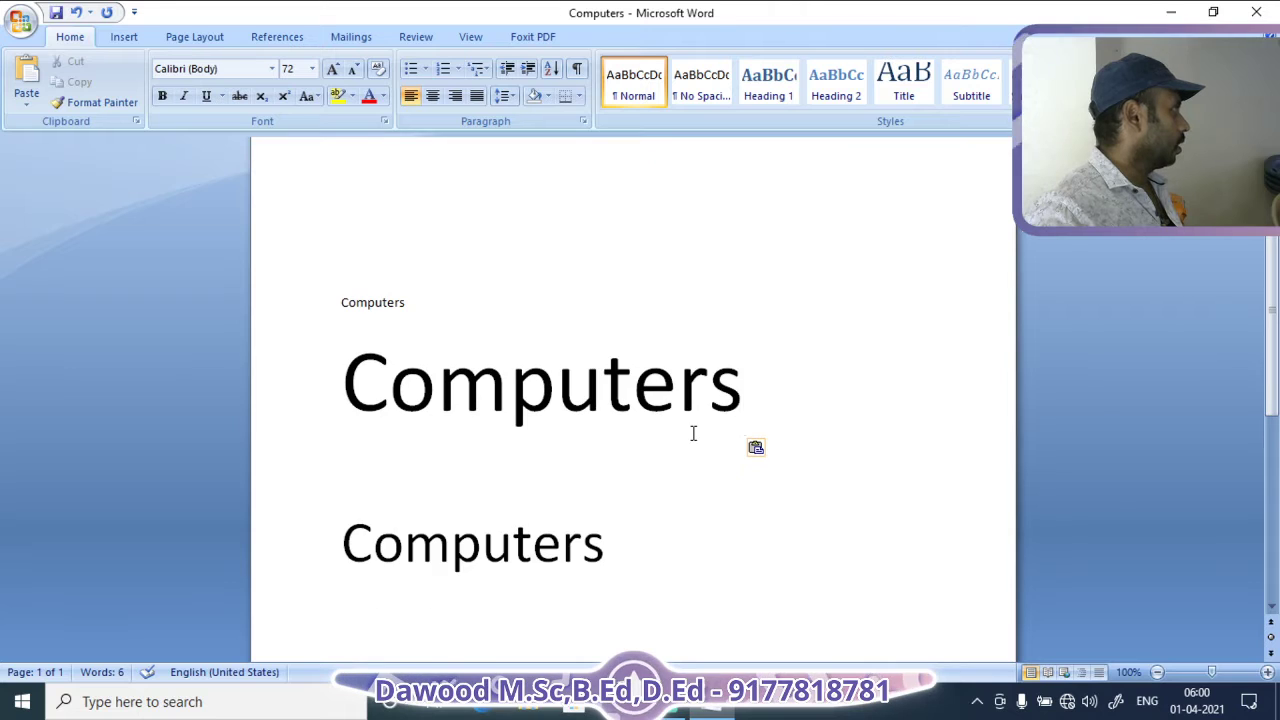
left_click_drag(342, 402, 817, 414)
left_click(26, 104)
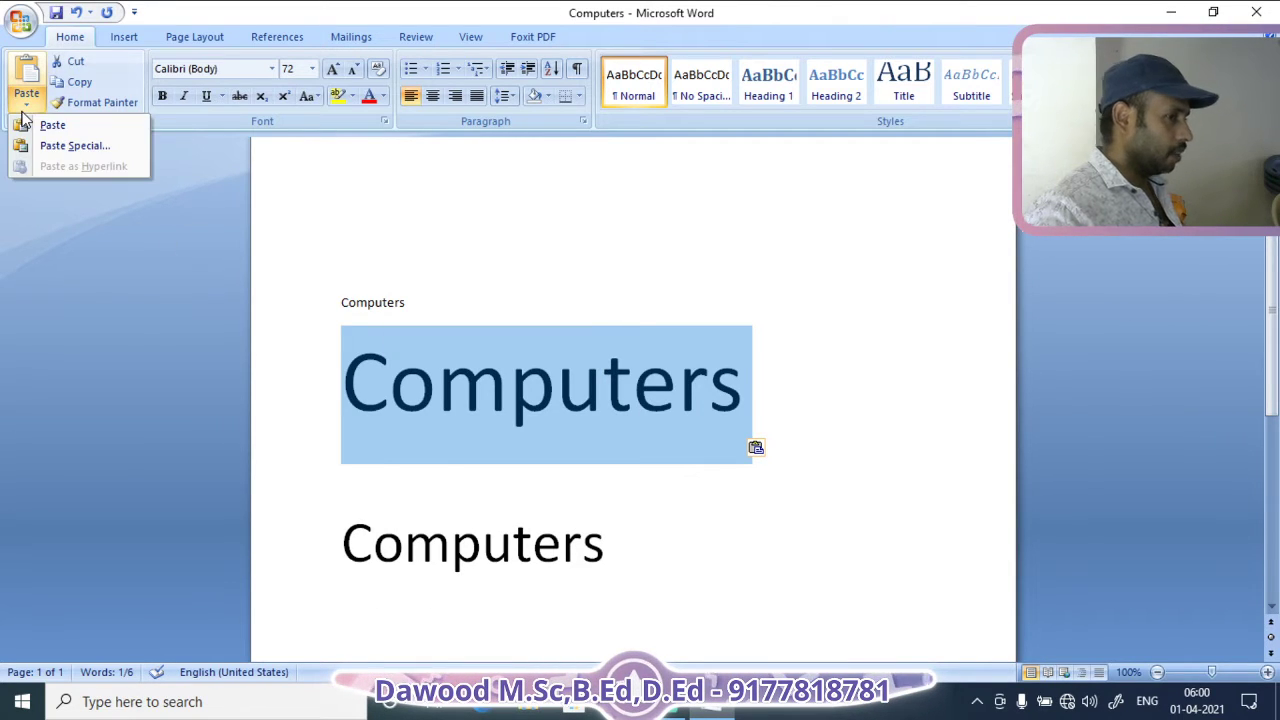
scroll(506, 314, "down", 2)
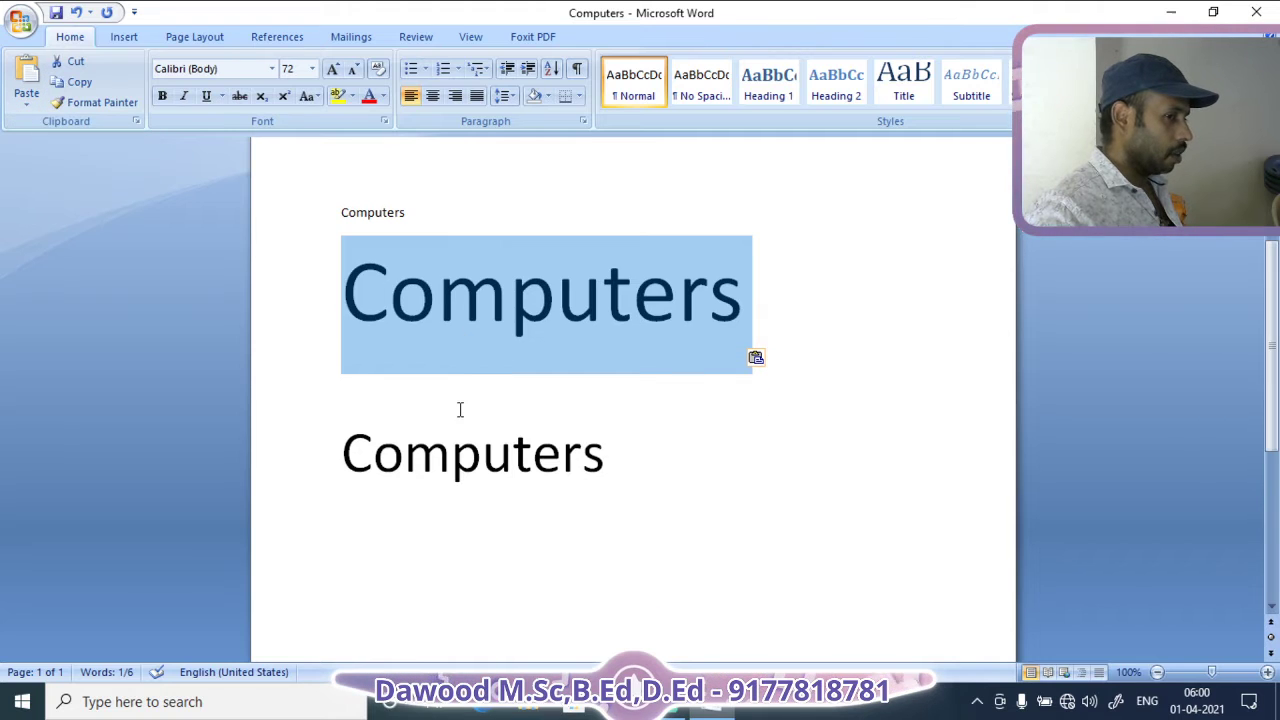
left_click(437, 318)
left_click_drag(343, 300, 794, 311)
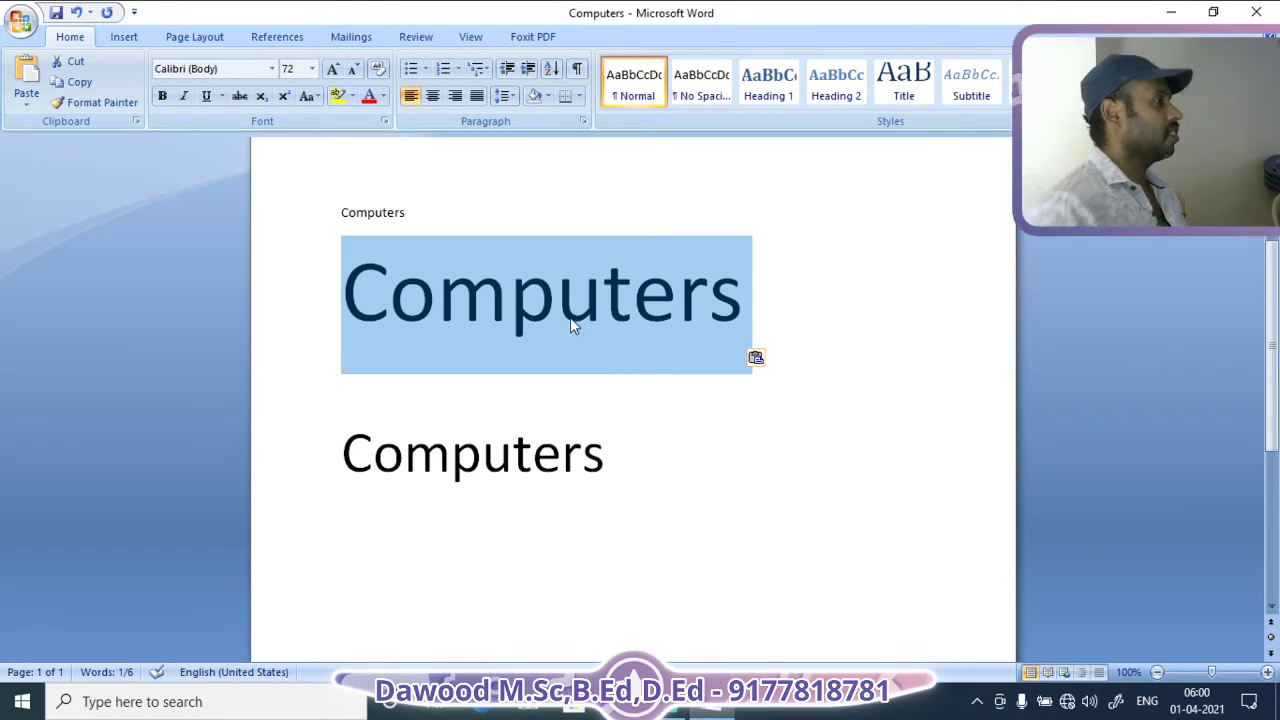
left_click(623, 389)
left_click_drag(347, 292, 794, 291)
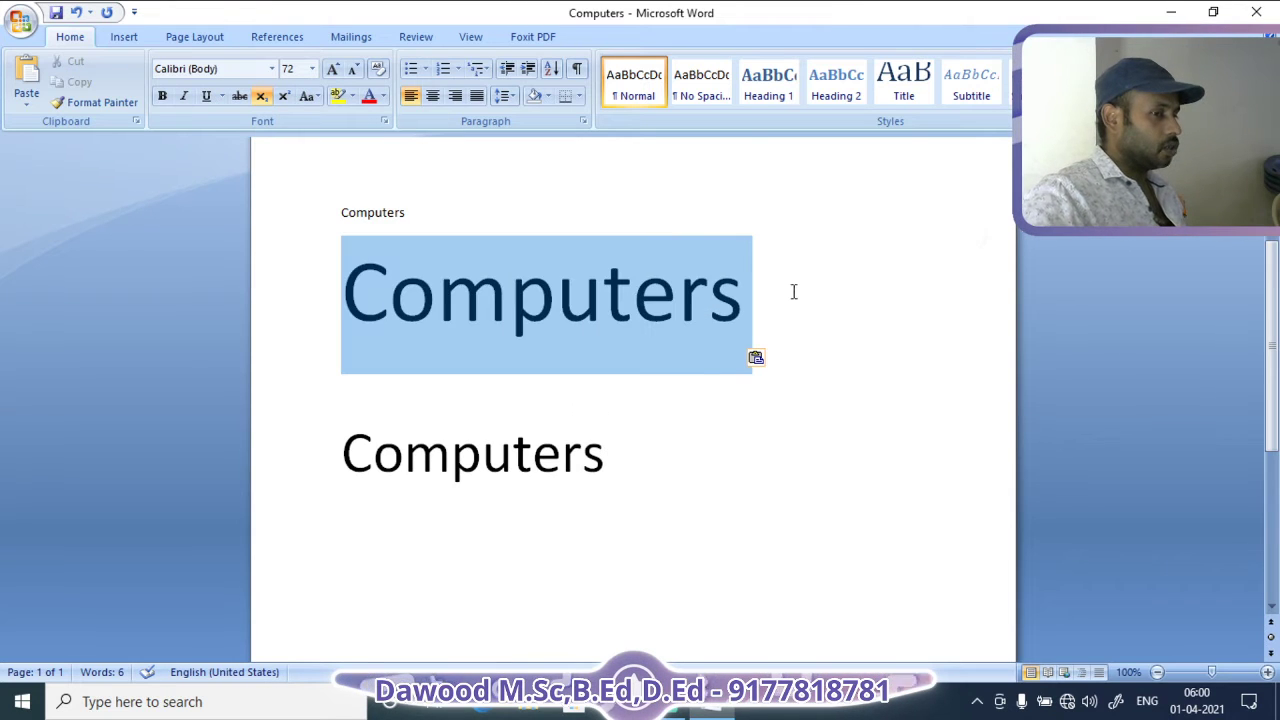
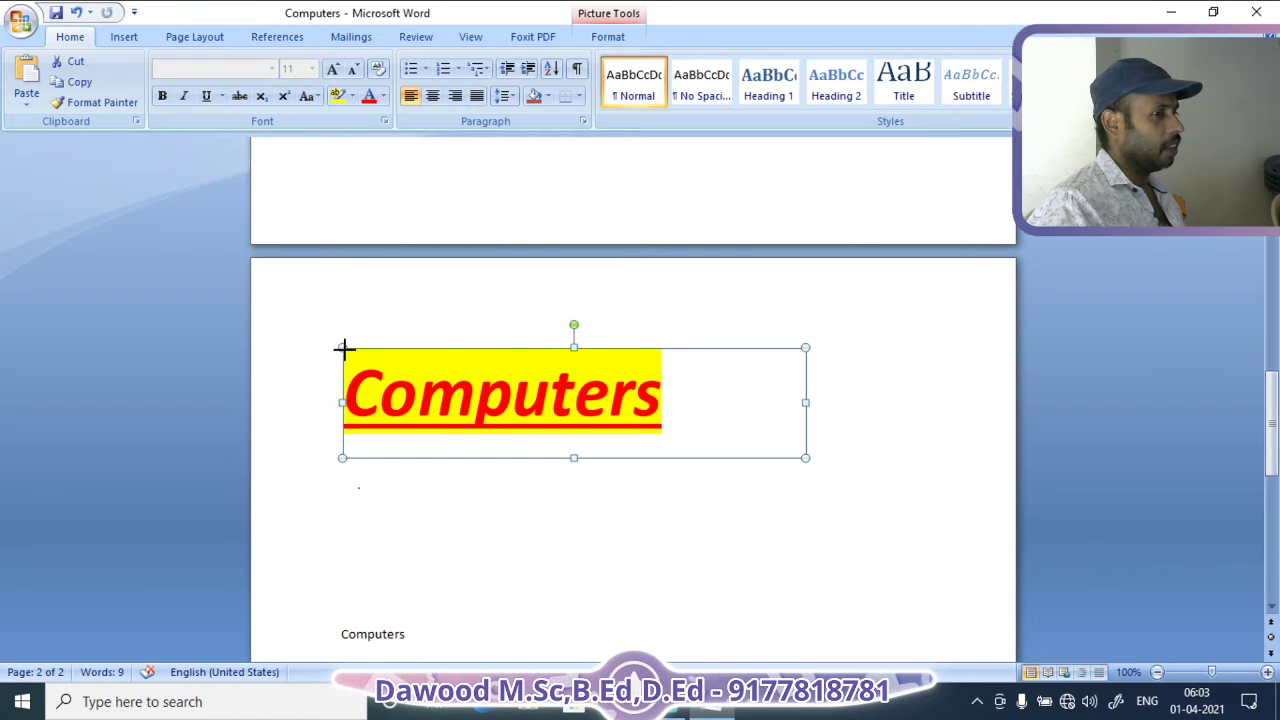
Resize the highlighted "Computers" picture proportionally from its corner, enlarging and shrinking it to moderately wider than the original
left_click_drag(342, 348, 437, 403)
left_click_drag(342, 381, 38, 306)
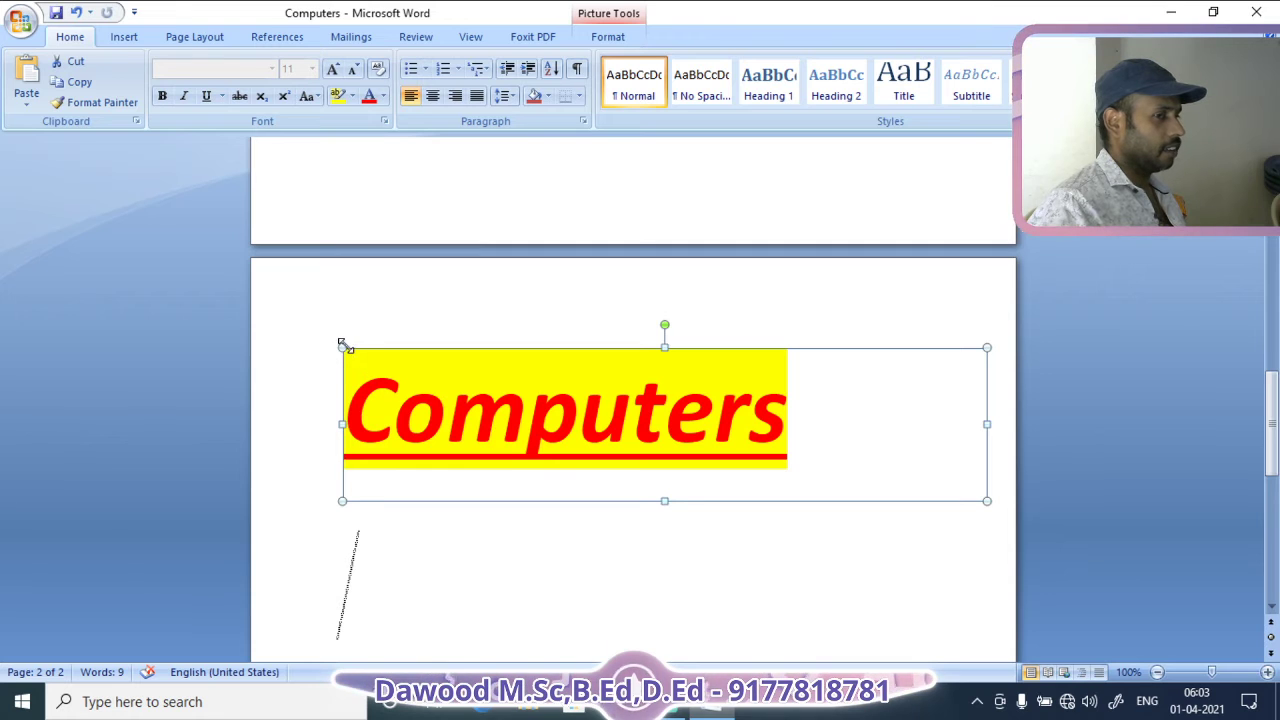
left_click_drag(342, 345, 375, 390)
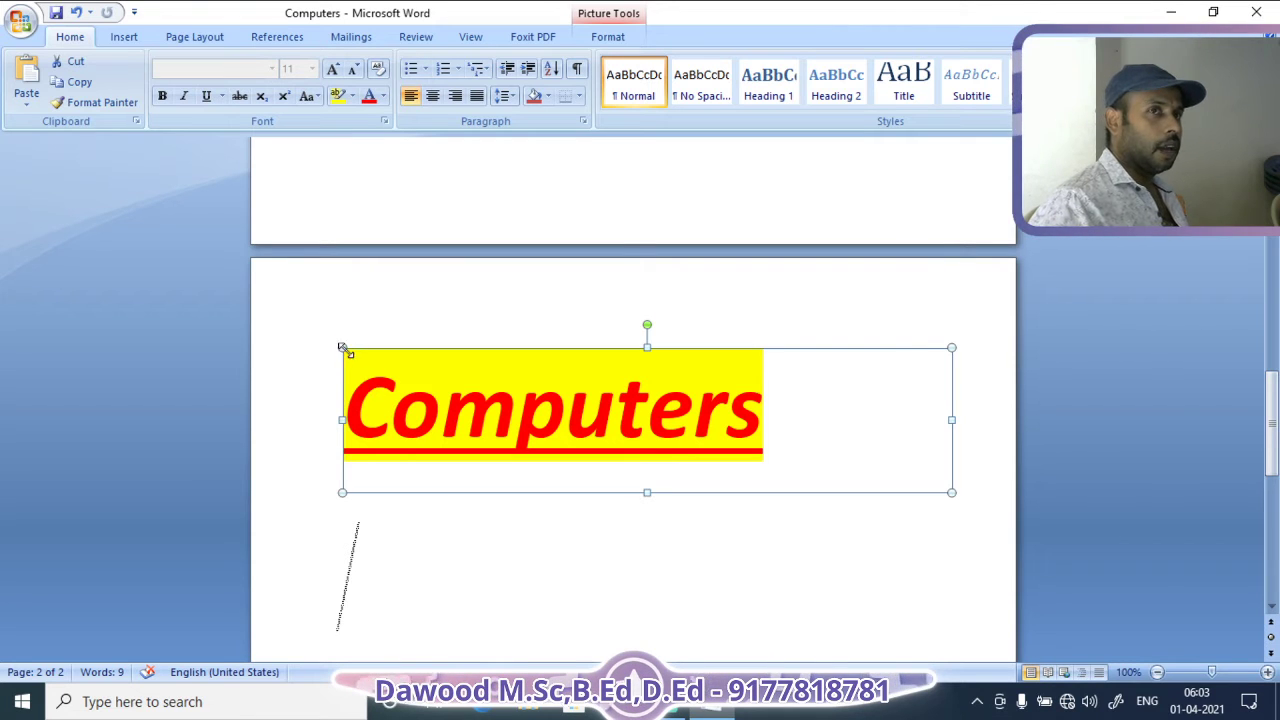
left_click_drag(350, 353, 463, 395)
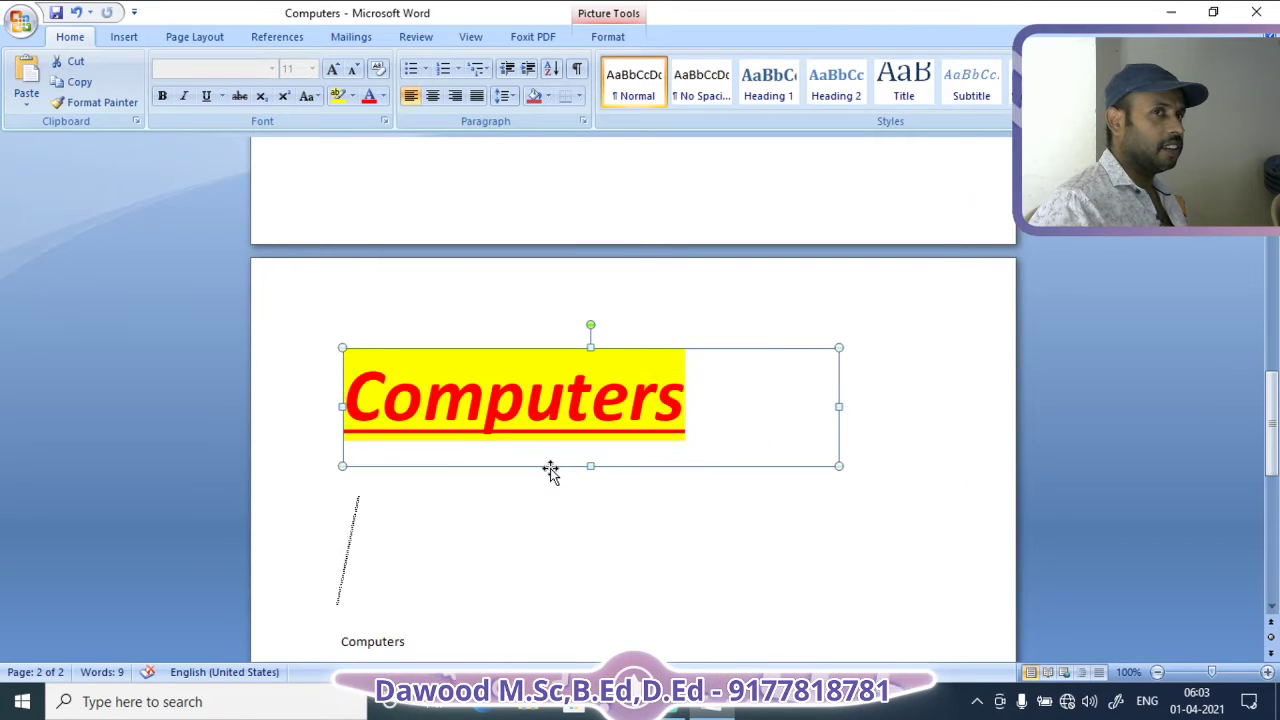
Stretch the "Computers" picture taller and then wider, out to near the page's edge
left_click_drag(590, 348, 594, 296)
left_click_drag(589, 520, 589, 564)
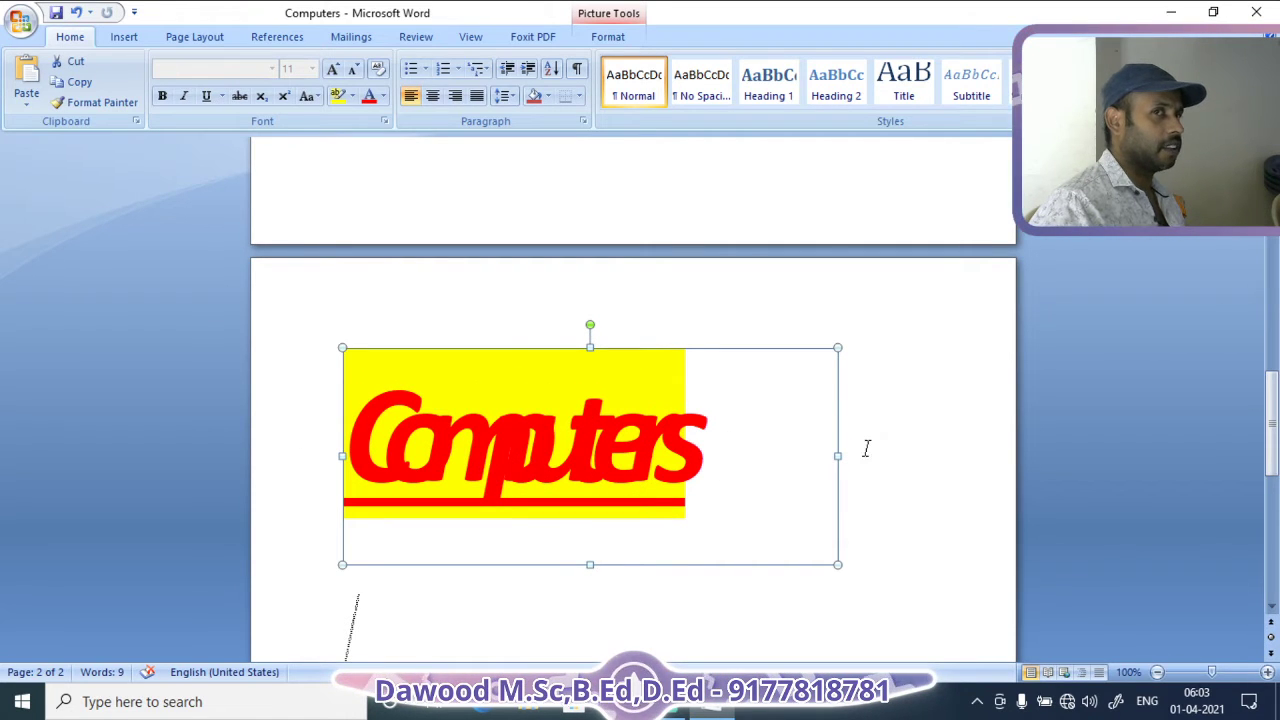
left_click_drag(838, 455, 958, 456)
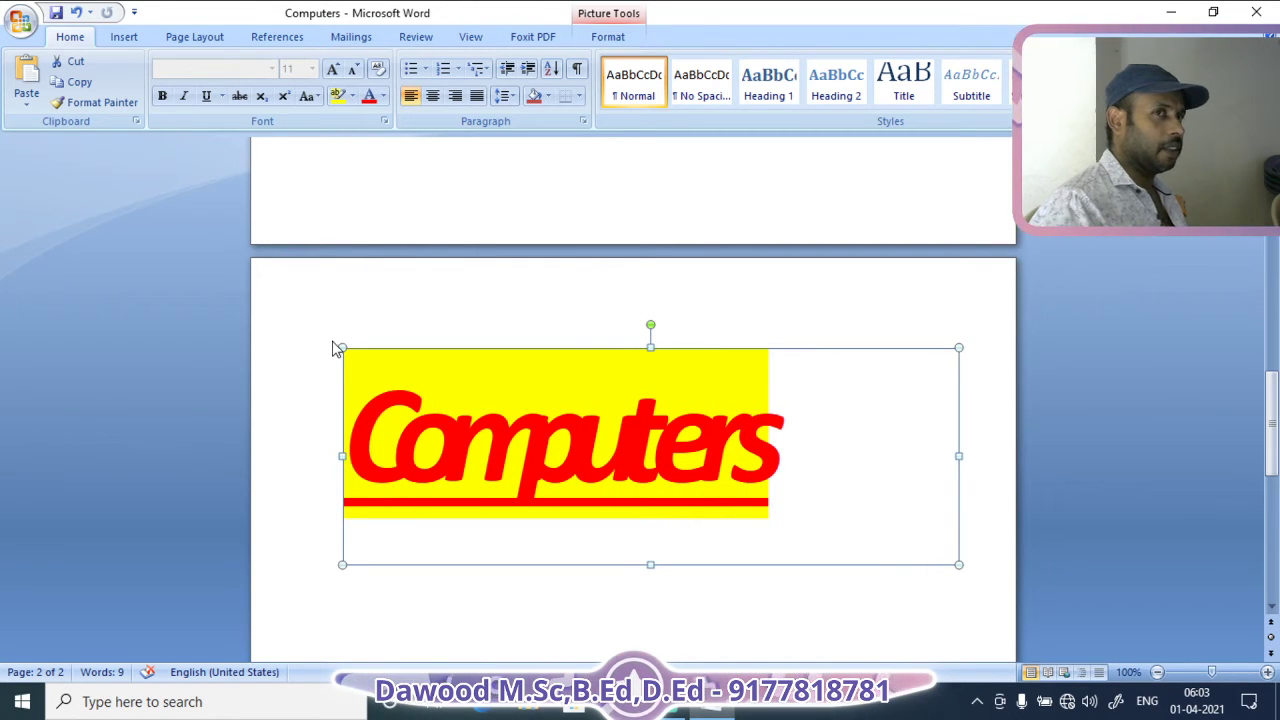
Shrink the "Computers" picture into a narrower, flatter strip and rotate it counterclockwise to a steep slant
left_click_drag(340, 349, 472, 395)
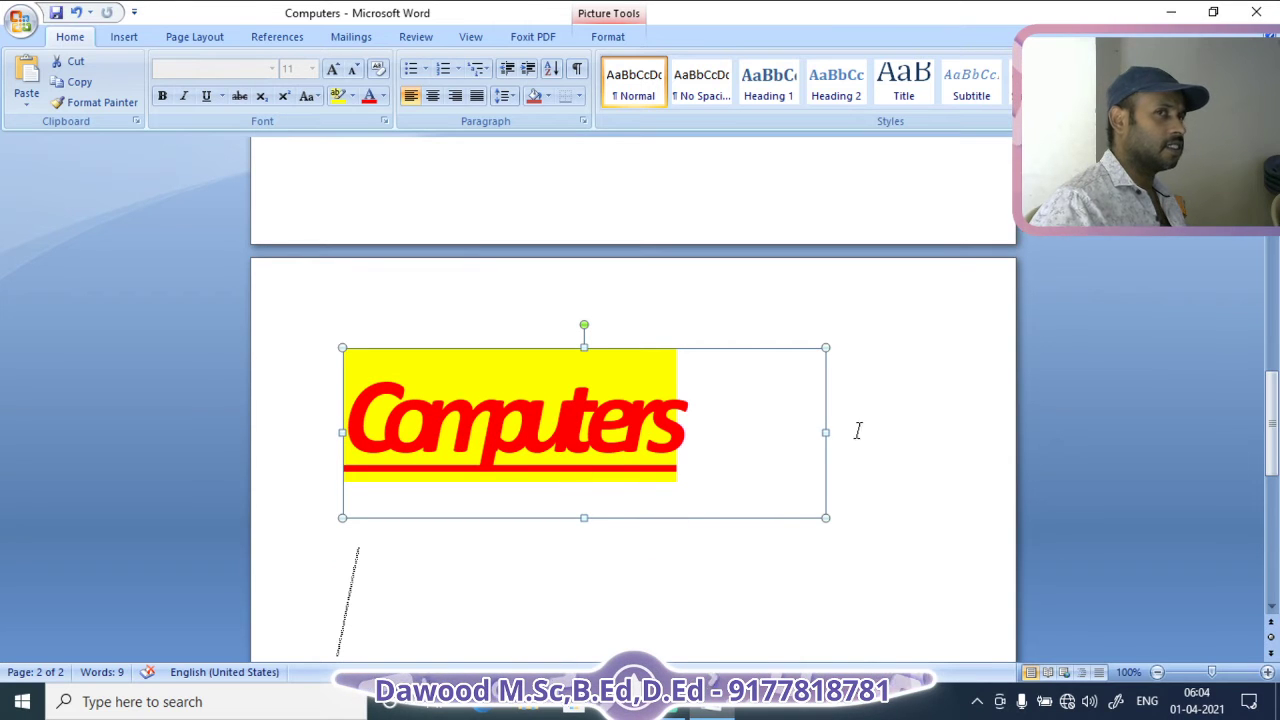
left_click_drag(585, 515, 600, 427)
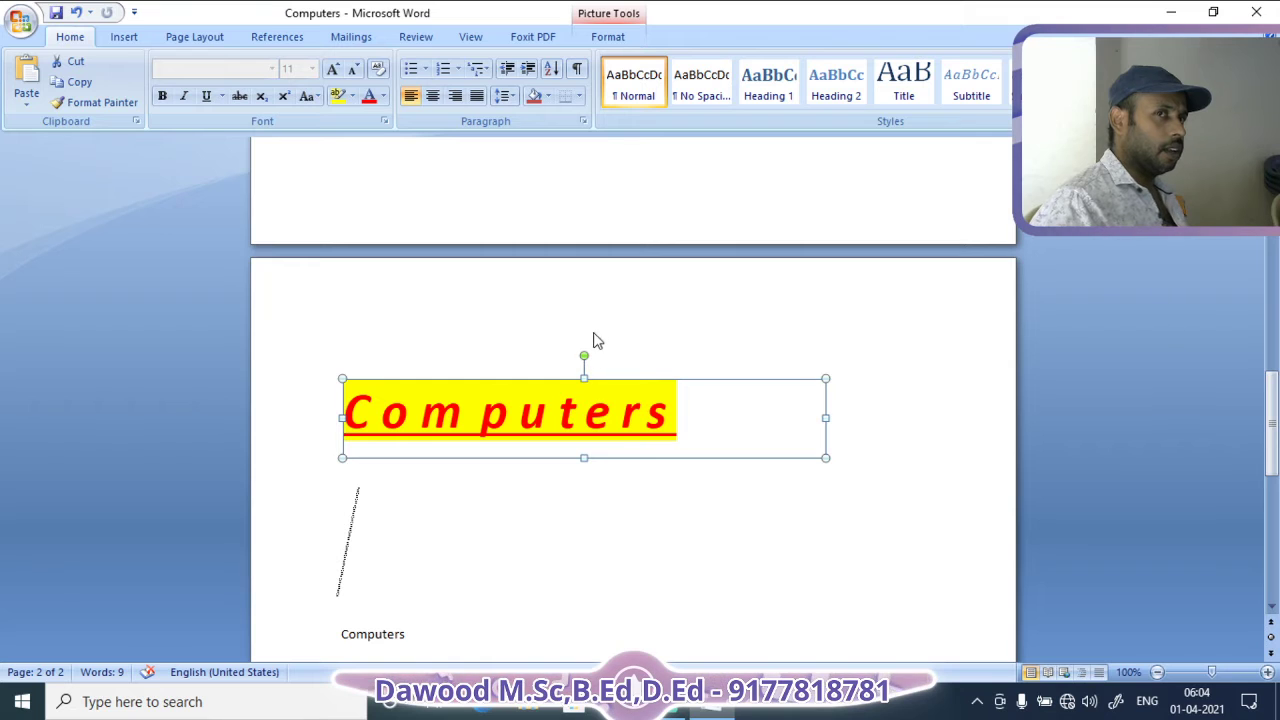
left_click_drag(584, 358, 483, 445)
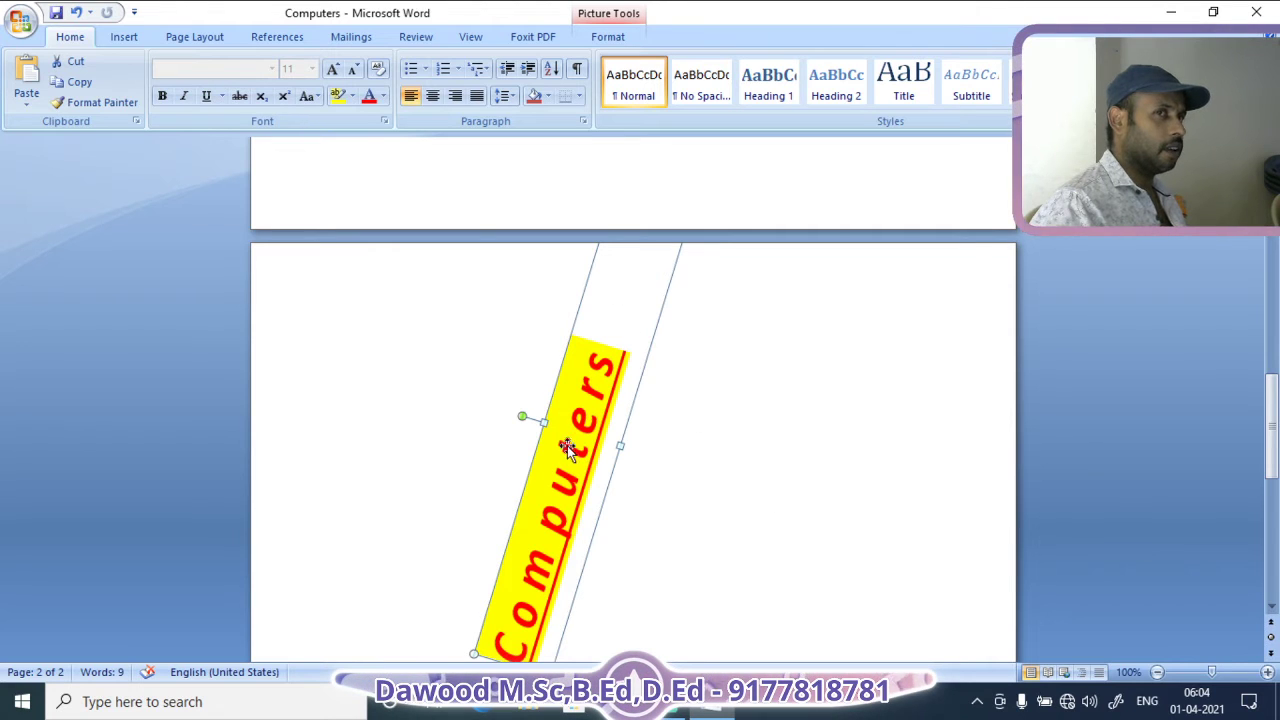
Enlarge the steeply slanted "Computers" picture slightly
scroll(660, 460, "down", 3)
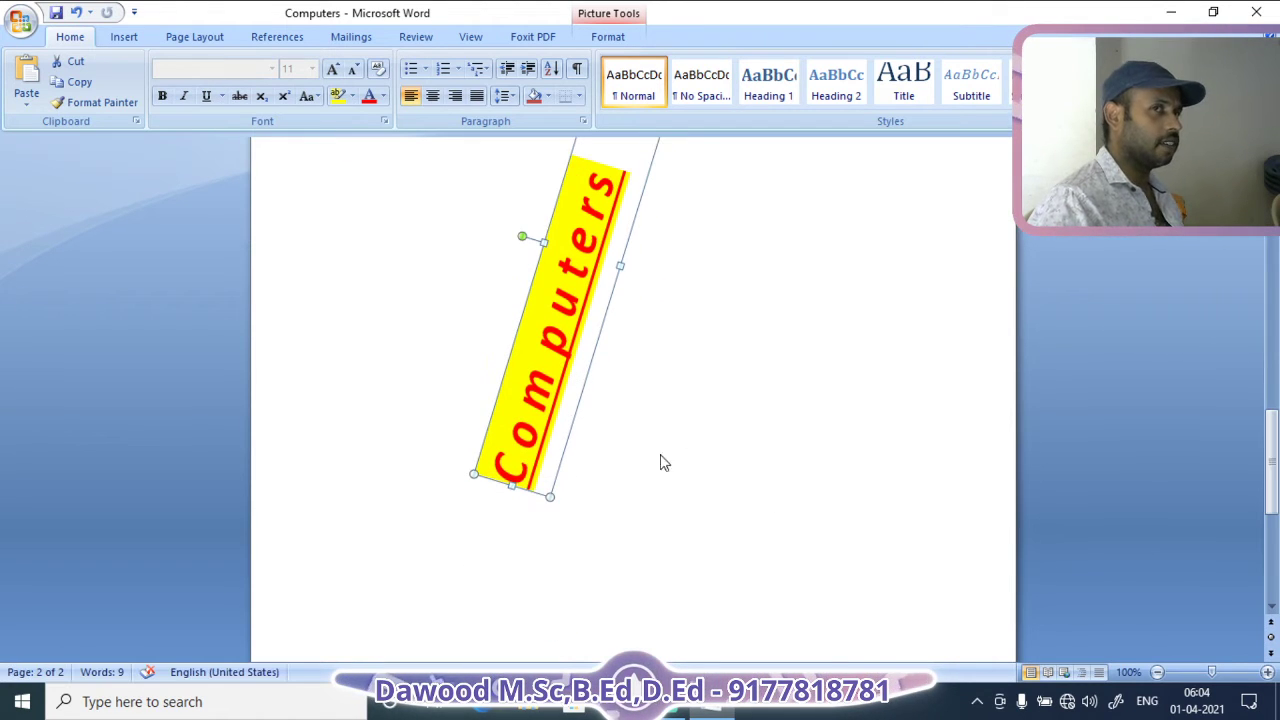
left_click_drag(544, 242, 529, 248)
scroll(655, 395, "up", 2)
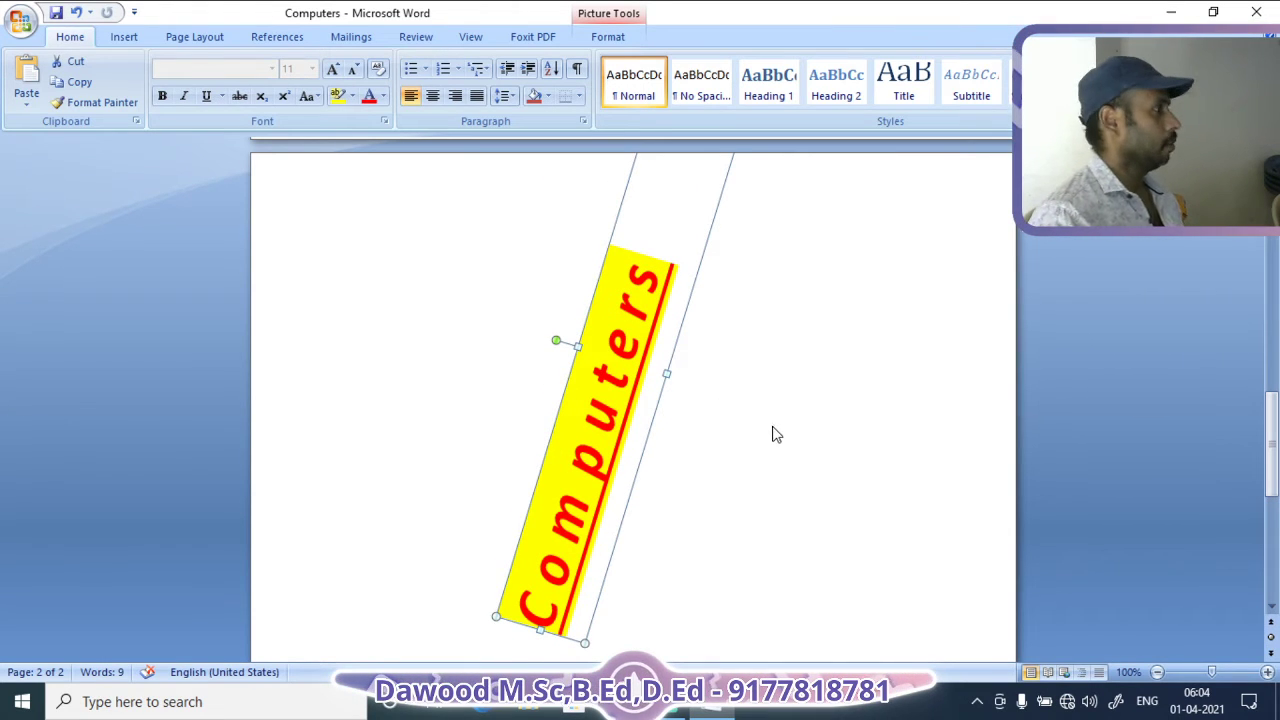
Paste the copied 72-point "Computers" onto page 2 as HTML Format using Paste Special
left_click(26, 97)
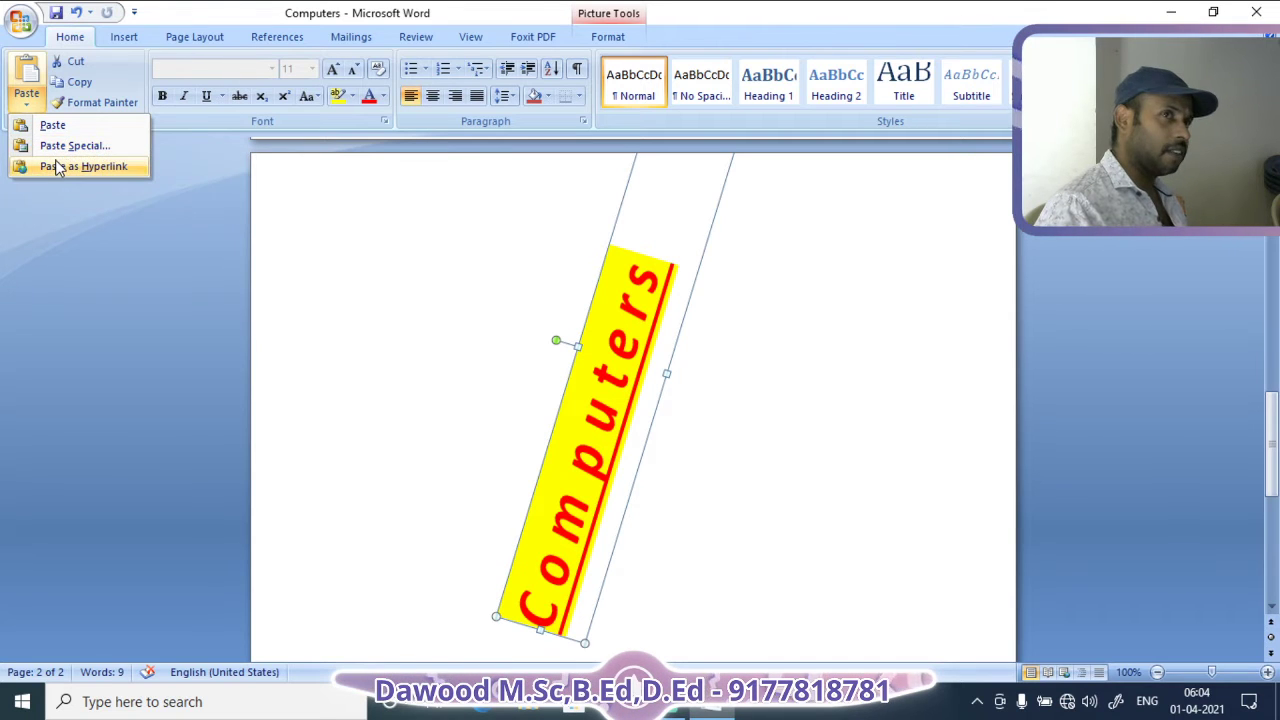
left_click(52, 146)
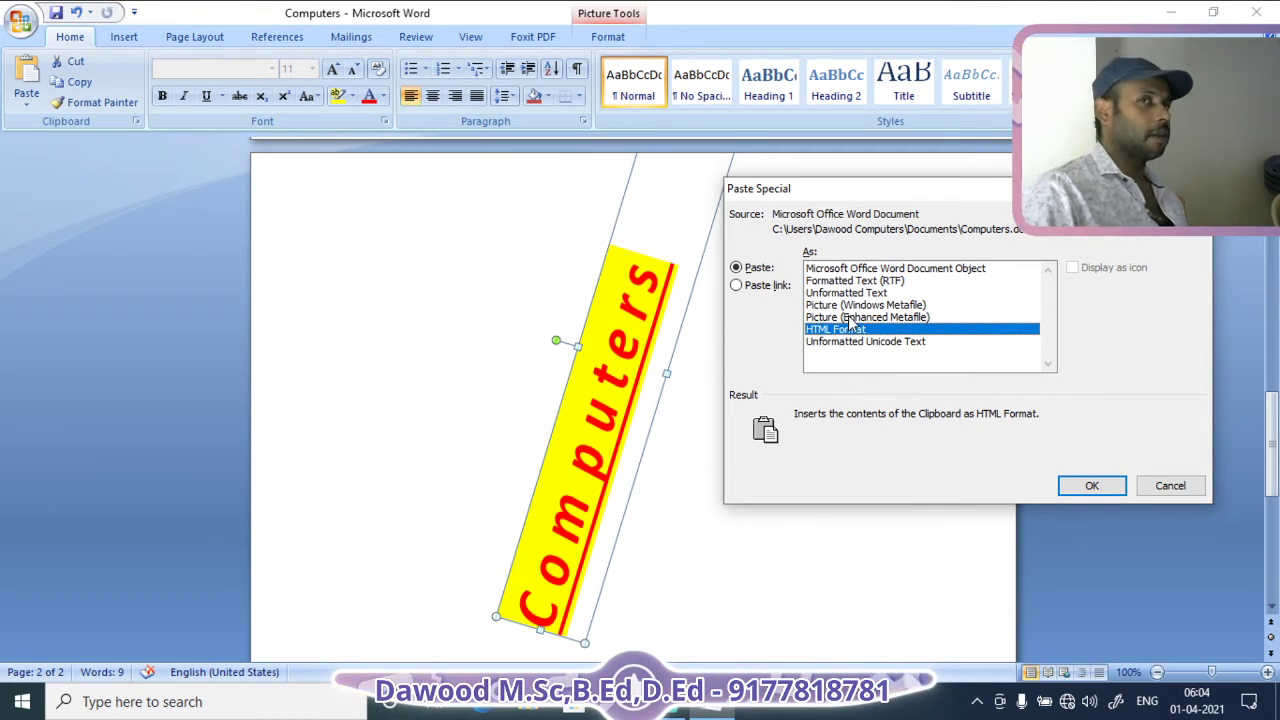
left_click(1092, 485)
scroll(748, 489, "down", 5)
scroll(748, 489, "up", 5)
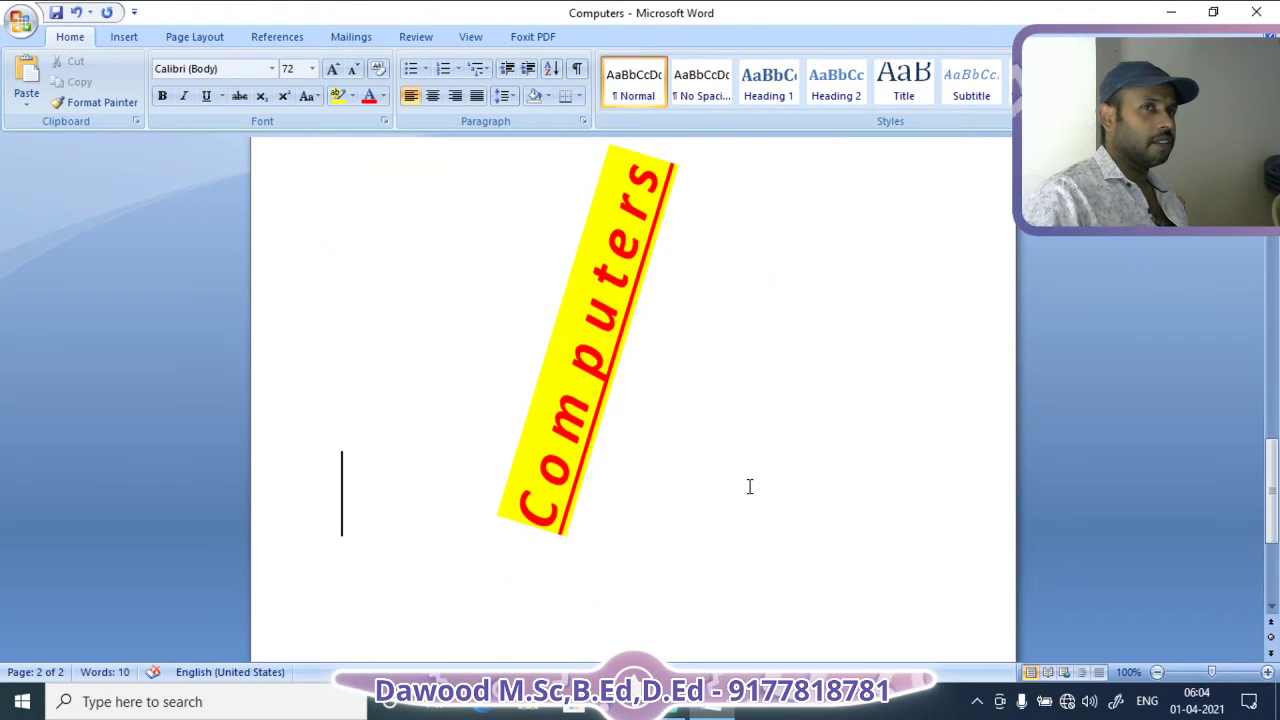
left_click(516, 255)
scroll(598, 437, "down", 8)
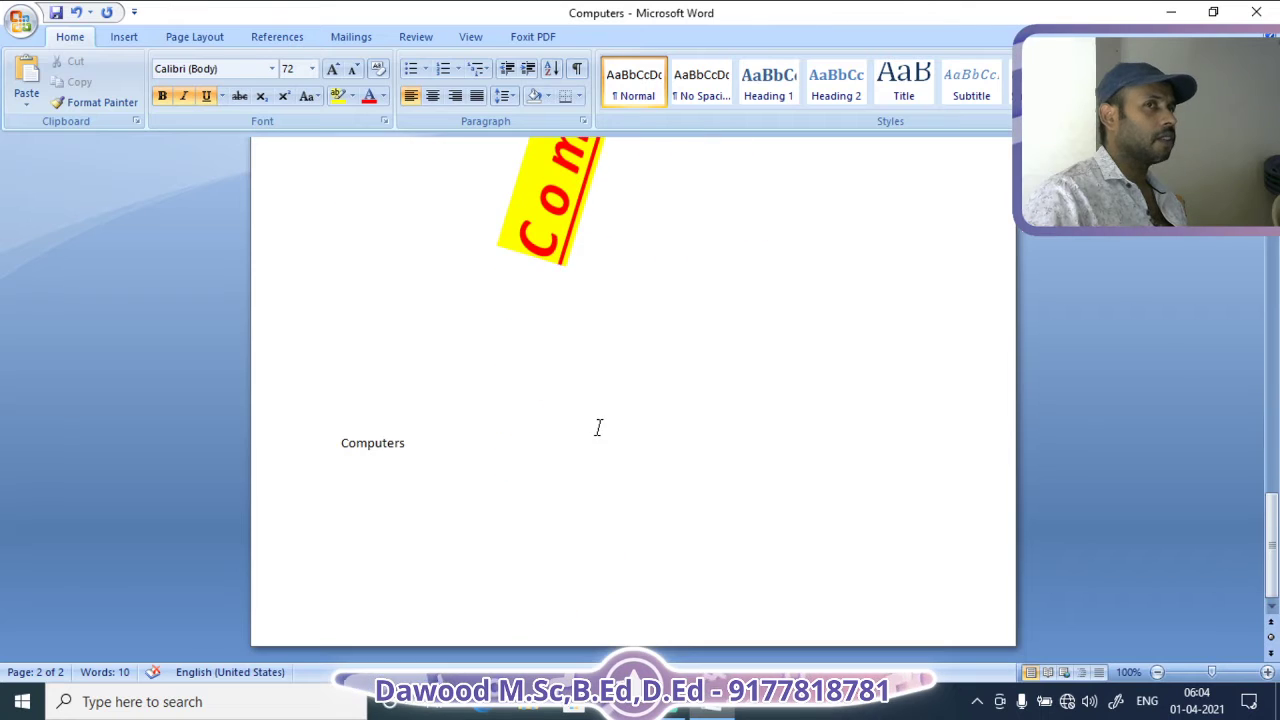
left_click(447, 367)
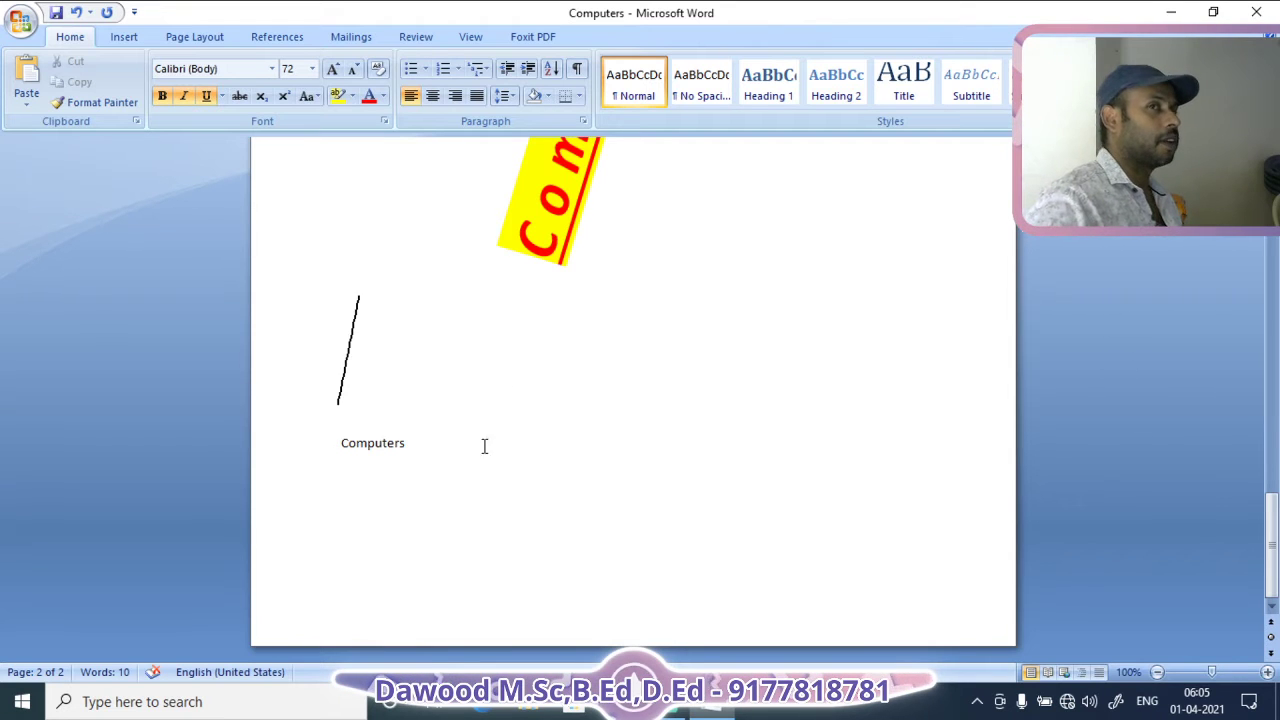
scroll(484, 445, "up", 15)
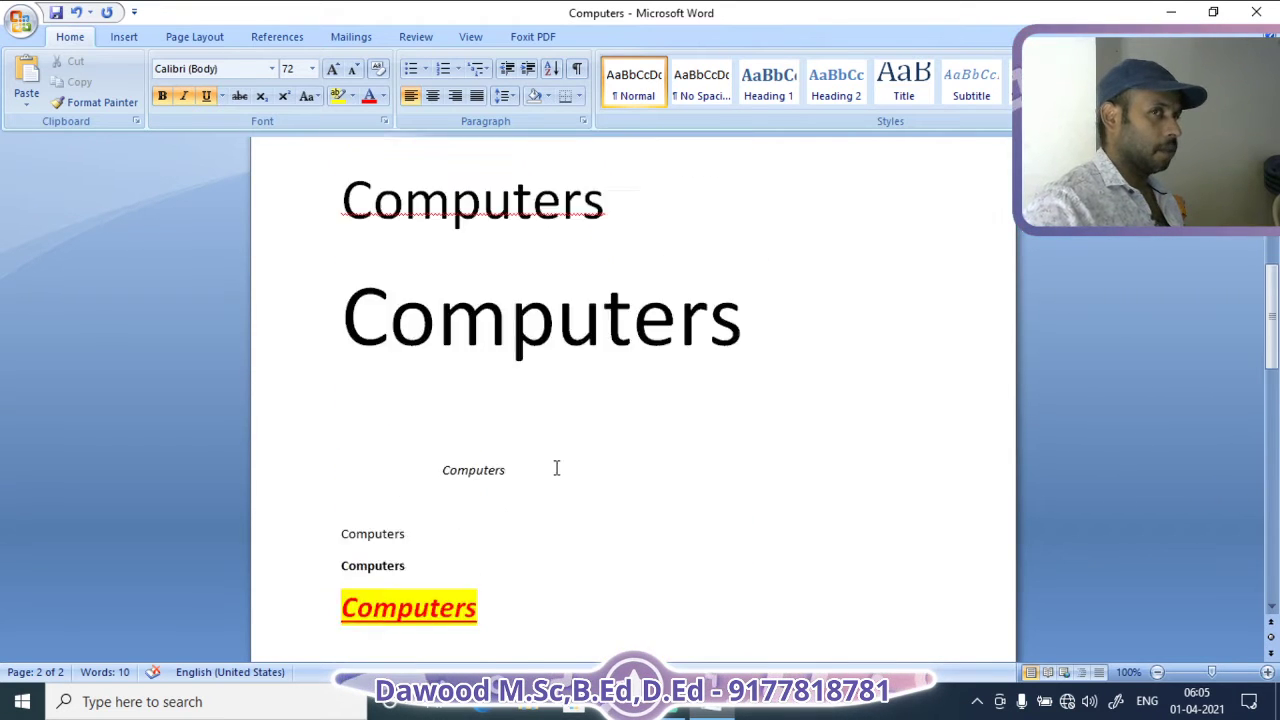
scroll(557, 468, "down", 10)
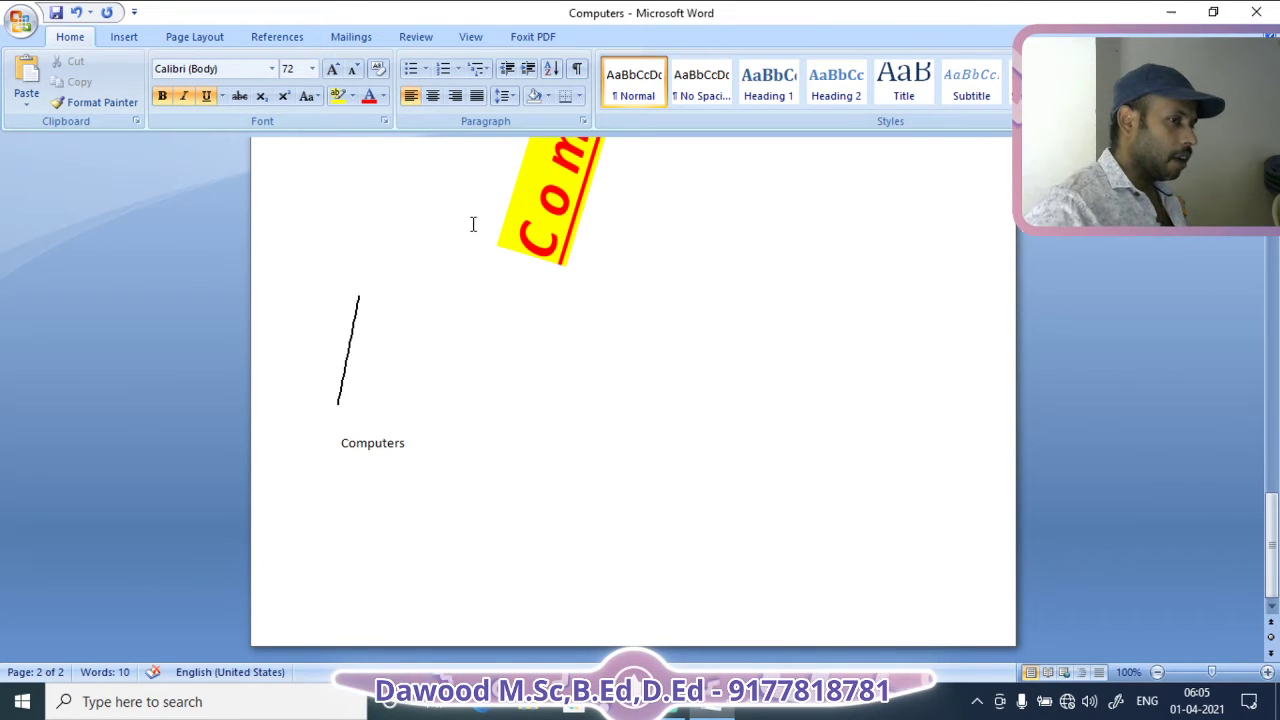
Try to copy the slanted "Computers" picture's formatting onto the blank line beside it with Format Painter
left_click(518, 218)
scroll(529, 349, "up", 5)
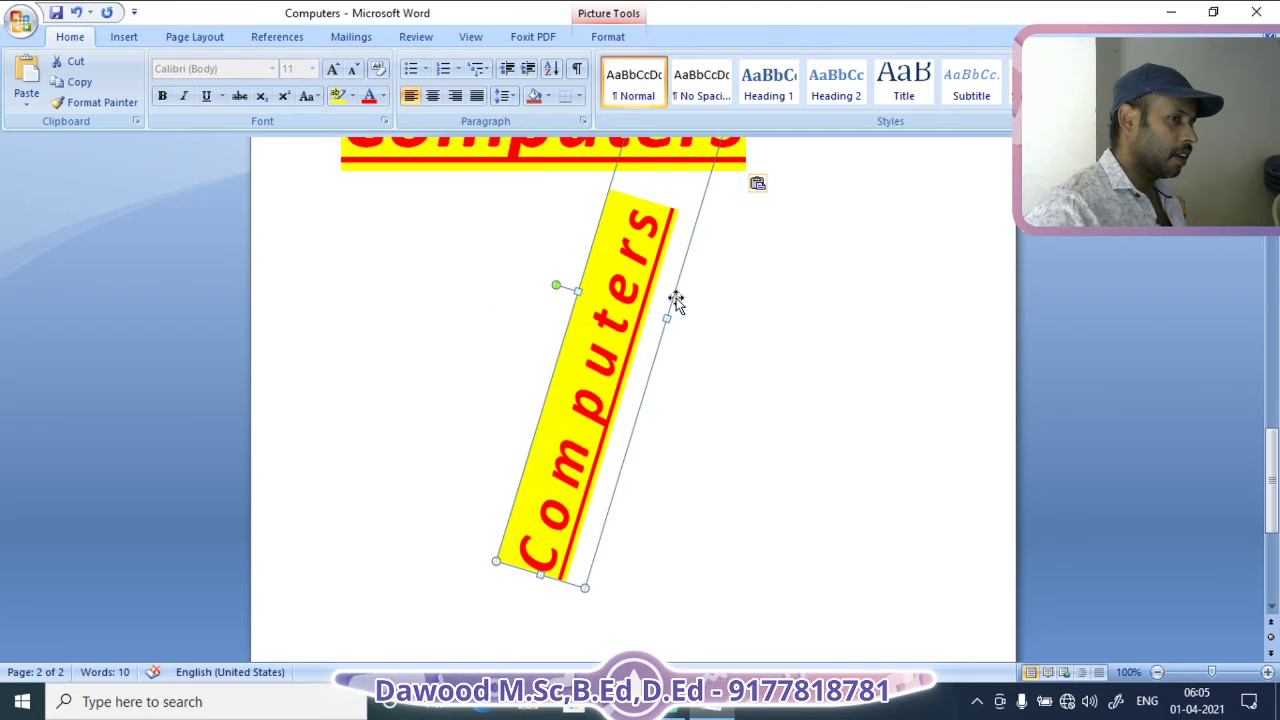
left_click(95, 102)
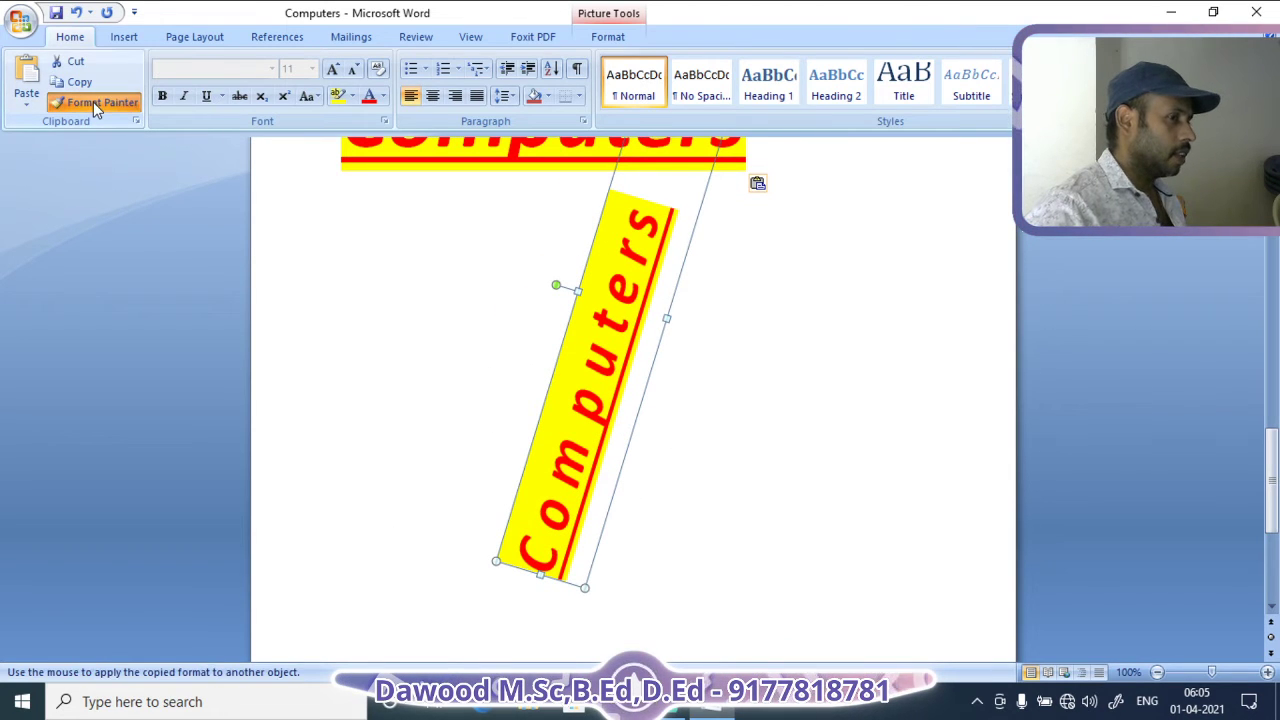
left_click(342, 344)
scroll(414, 390, "down", 3)
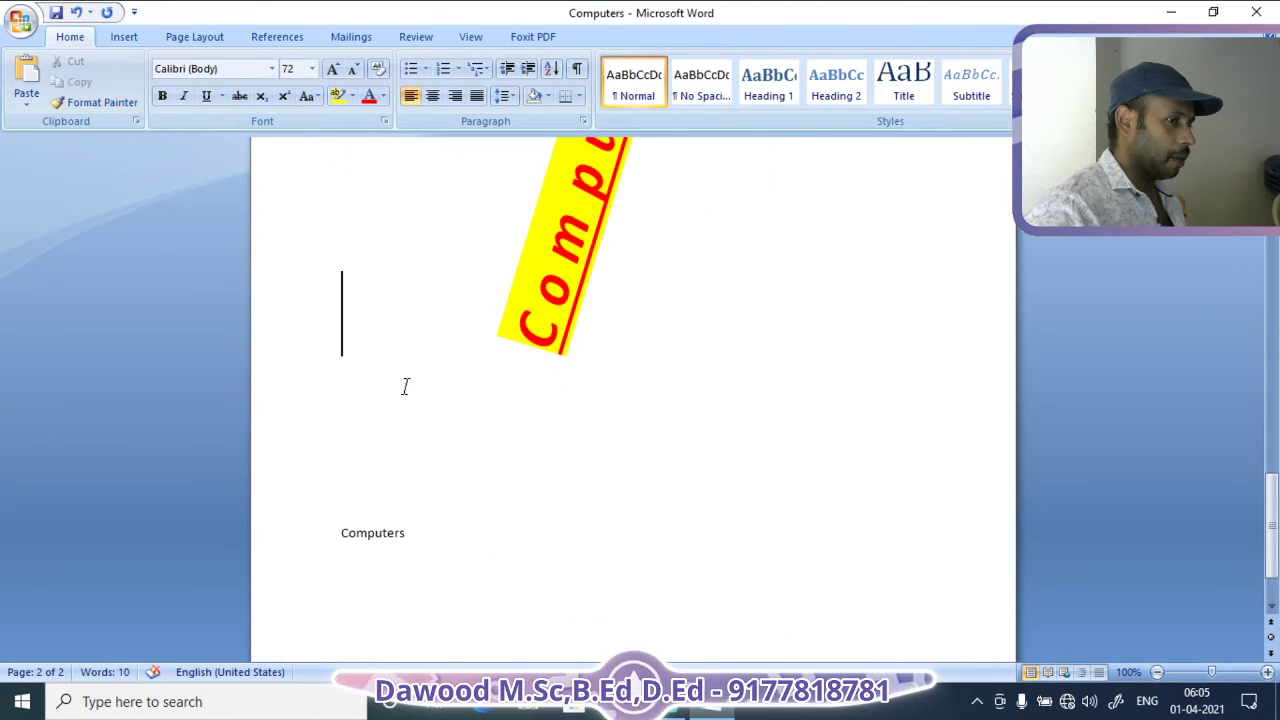
Try Format Painter repeatedly within the highlighted 72-point "Computers" at the start of page 2
left_click(541, 328)
scroll(607, 432, "up", 9)
left_click(433, 298)
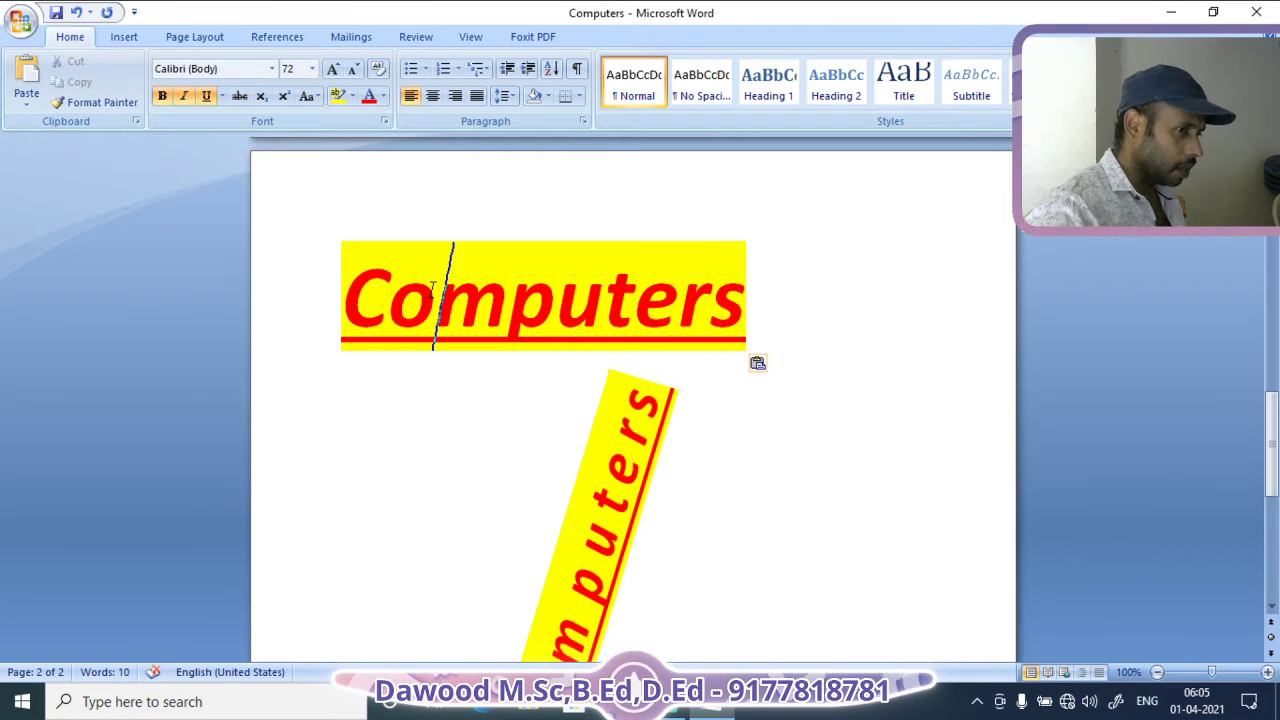
left_click(411, 296)
left_click(95, 102)
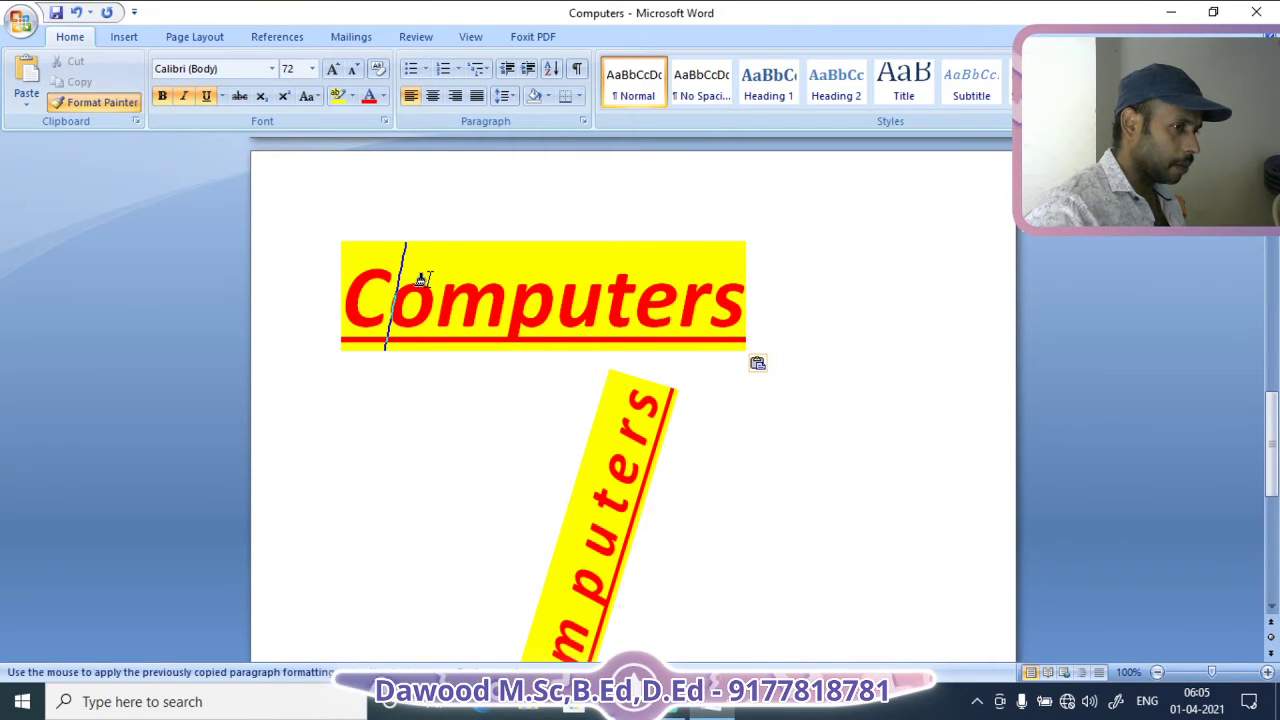
left_click(438, 286)
left_click(132, 109)
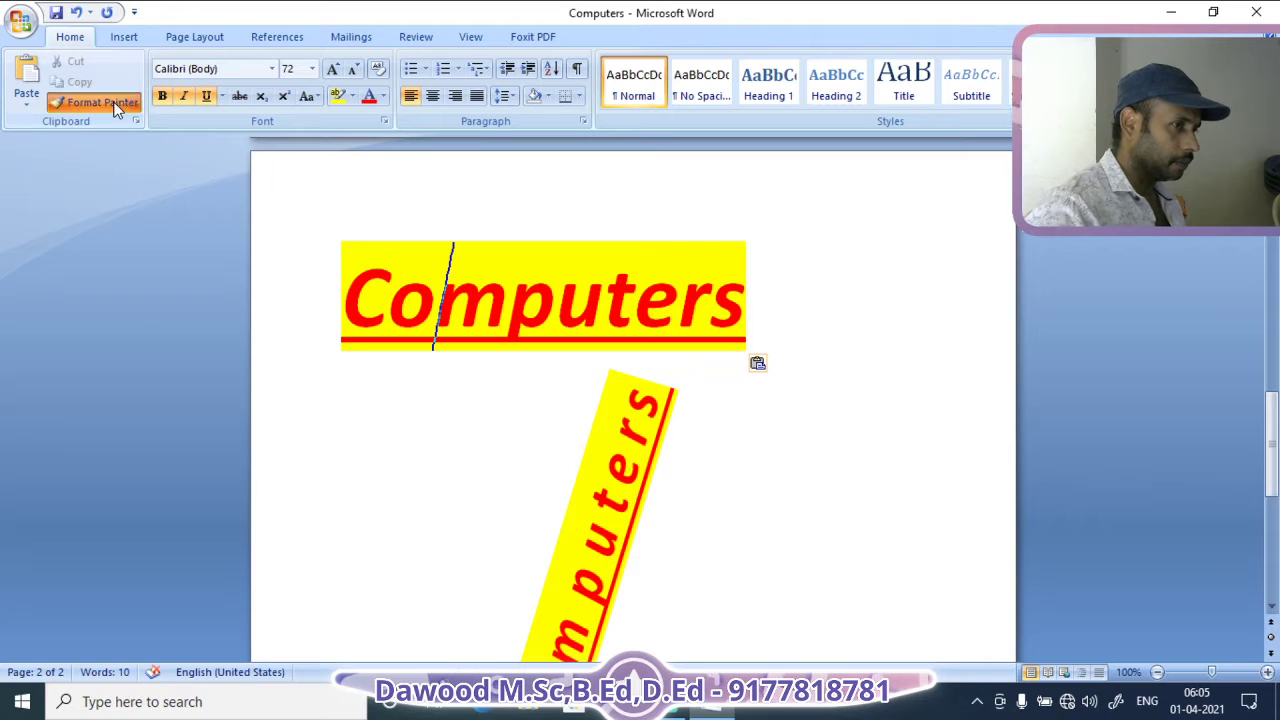
left_click(343, 296)
Look through the "Computers" copies on both pages, selecting the small italic one and then the highlighted 72-point one
scroll(420, 326, "up", 4)
scroll(420, 326, "up", 5)
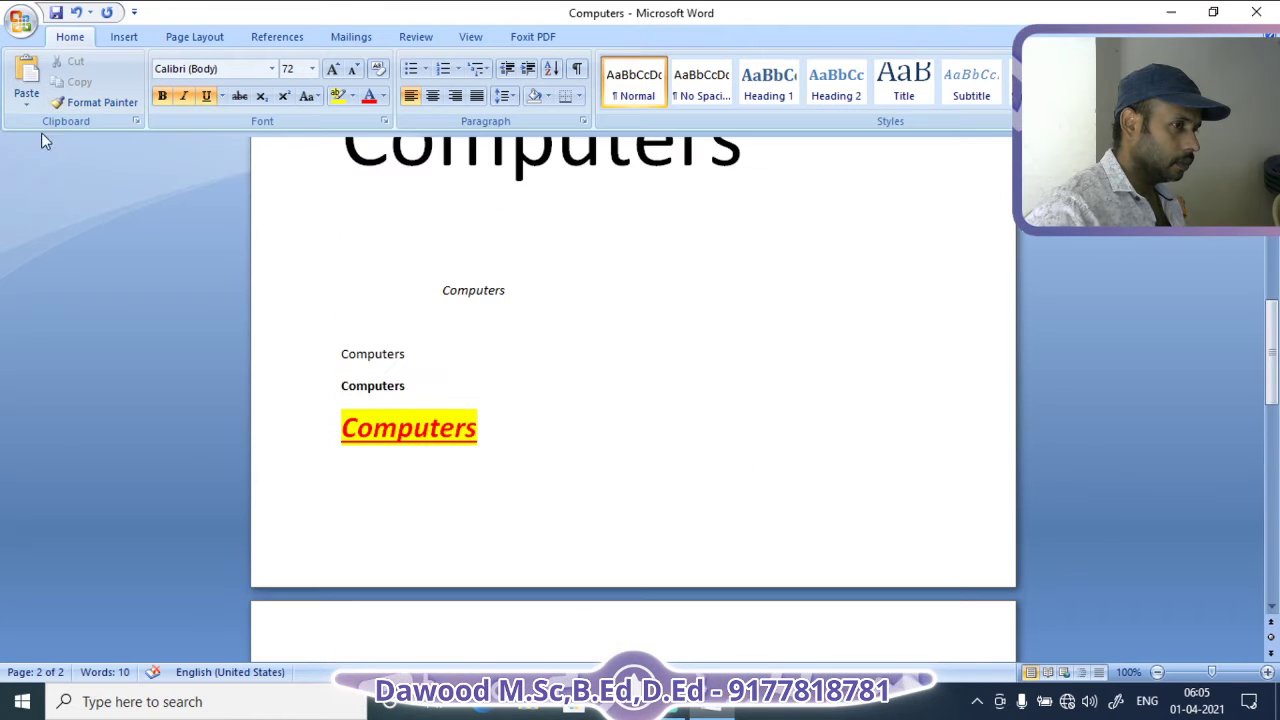
scroll(628, 394, "up", 3)
scroll(535, 408, "down", 7)
scroll(535, 408, "down", 3)
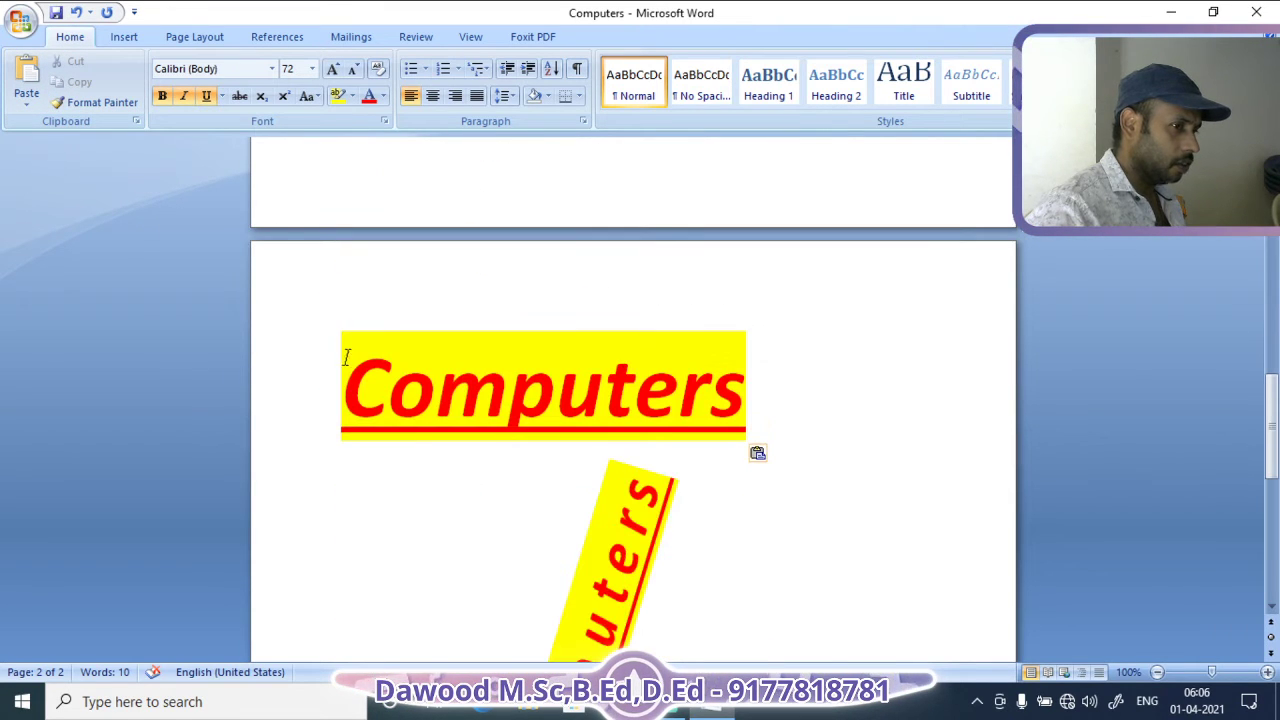
scroll(478, 451, "down", 2)
scroll(478, 451, "up", 9)
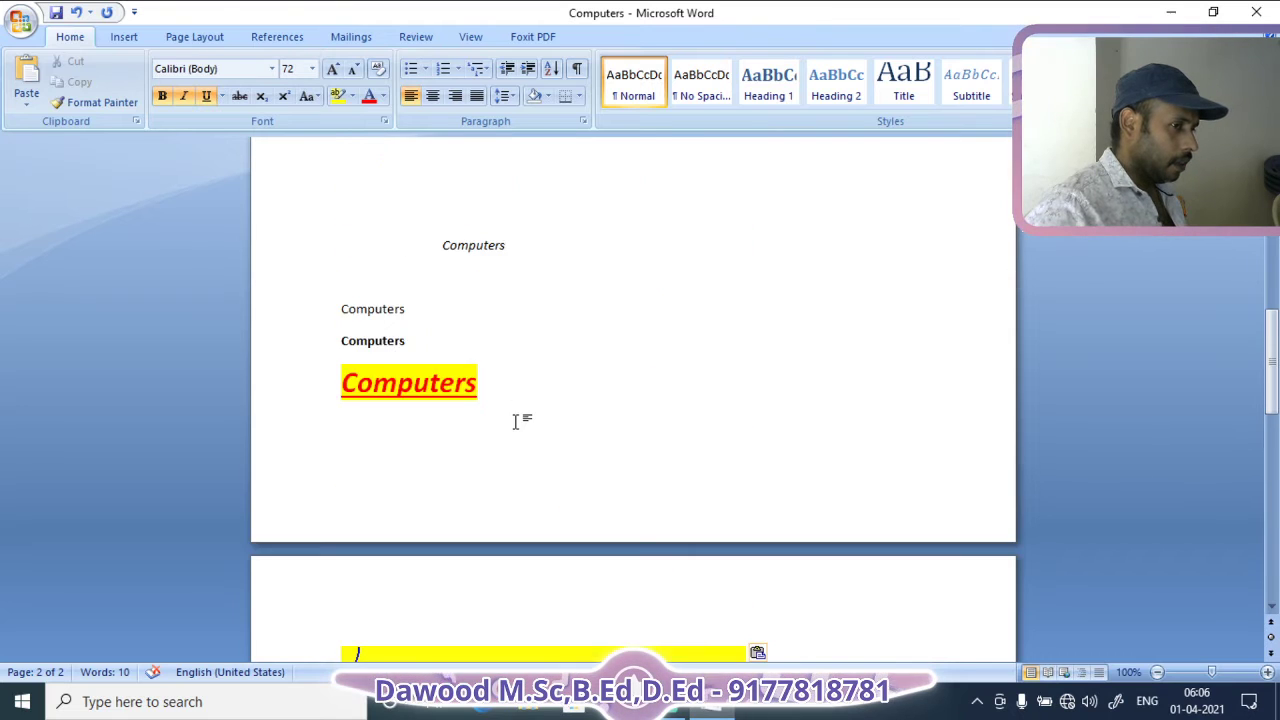
left_click_drag(445, 392, 569, 386)
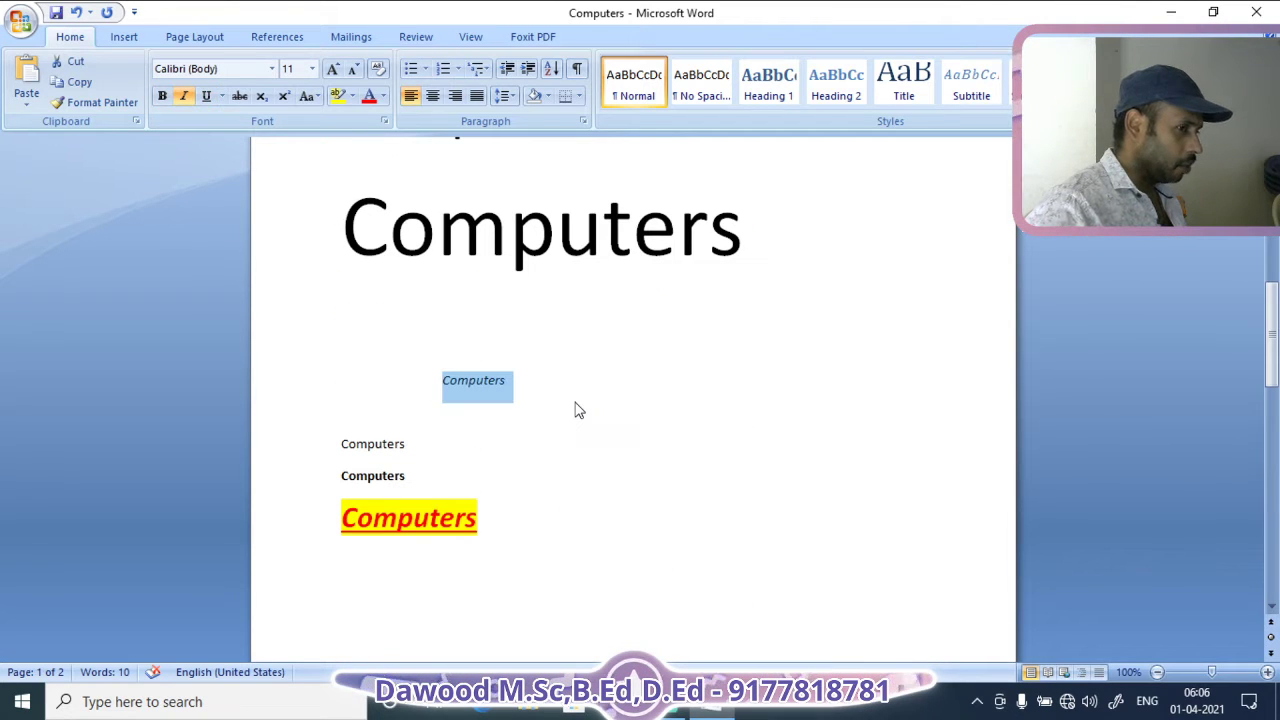
scroll(576, 384, "down", 3)
scroll(576, 384, "down", 4)
left_click(448, 430)
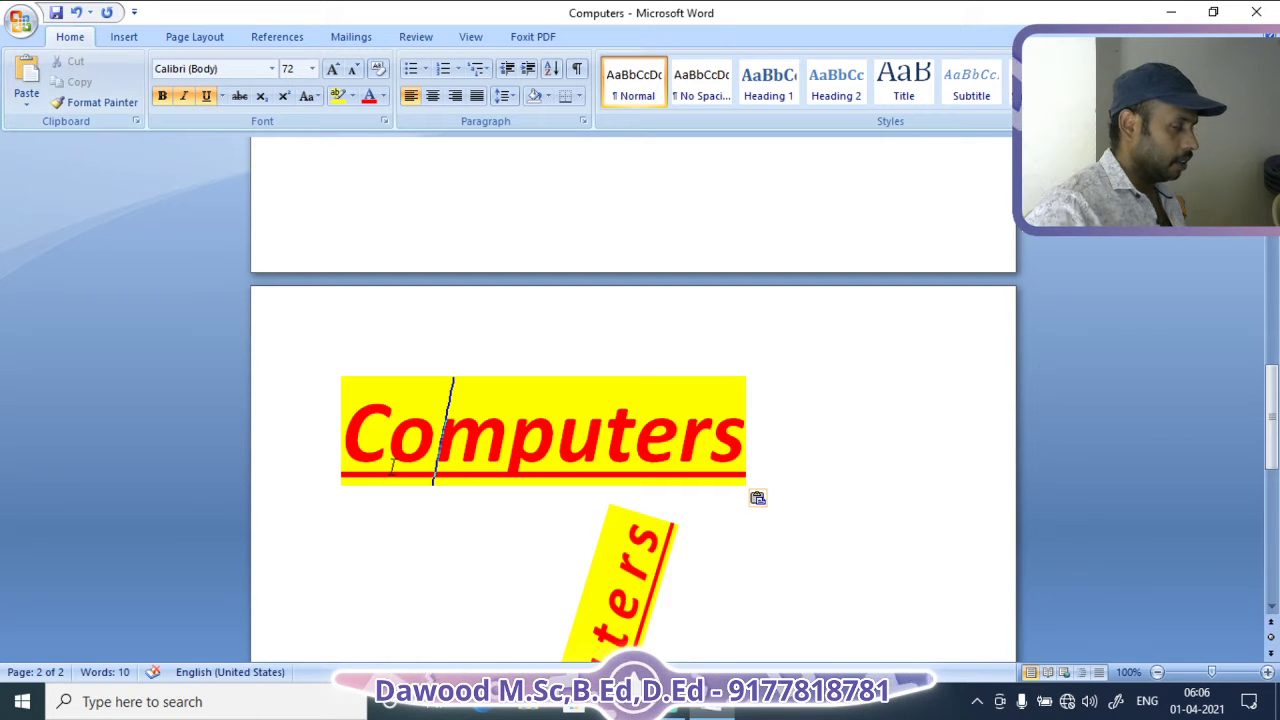
left_click_drag(343, 447, 840, 477)
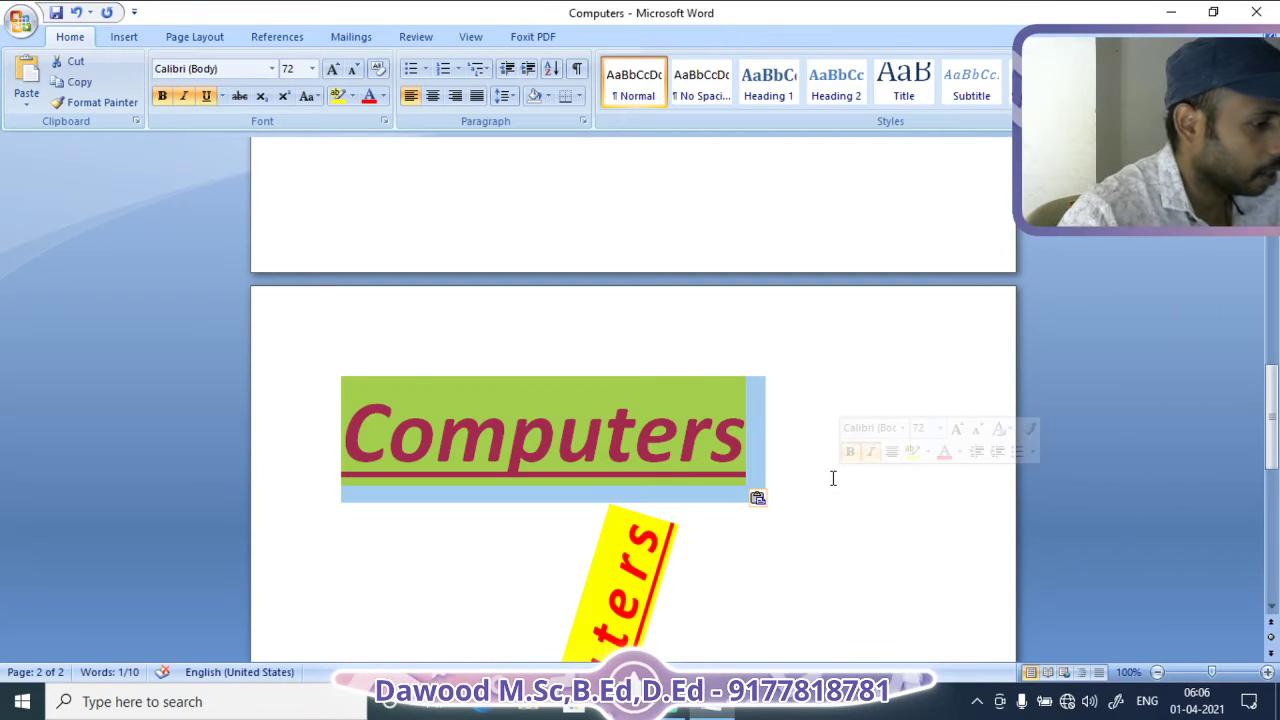
scroll(757, 517, "up", 5)
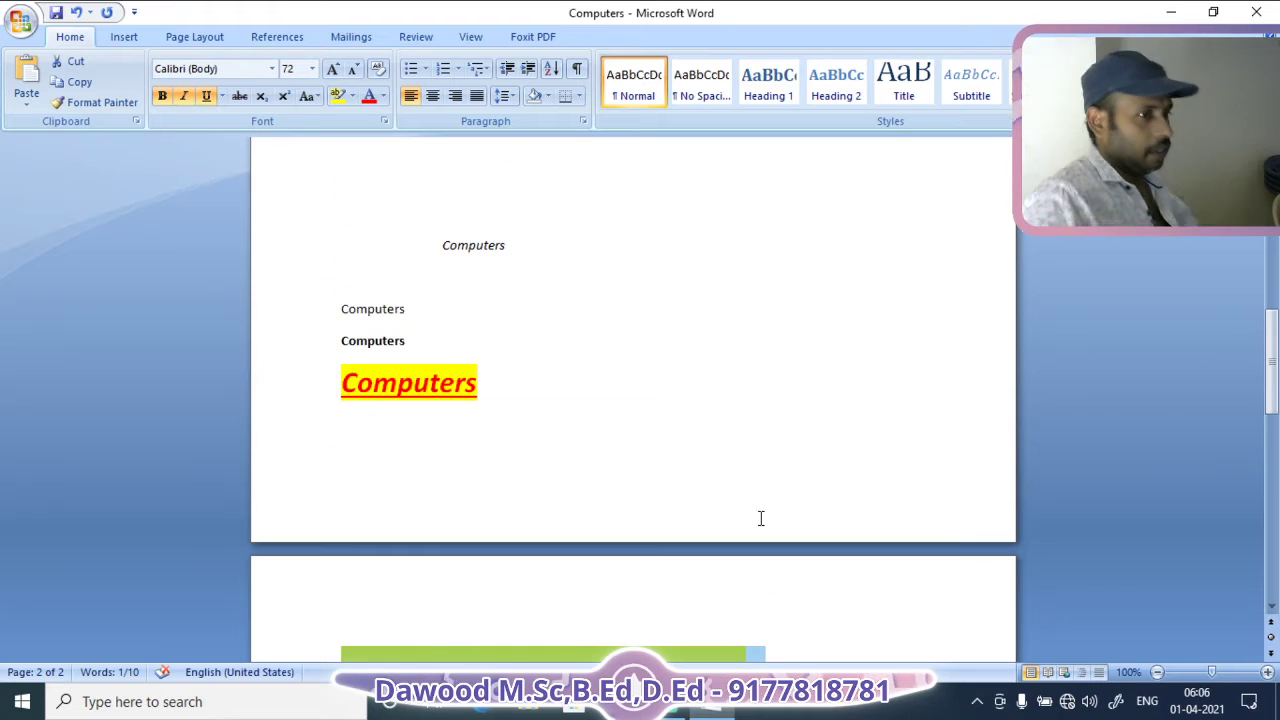
Copy the plain 11-point formatting of "Computers" onto the bold "Computers" below it with Format Painter
left_click(359, 311)
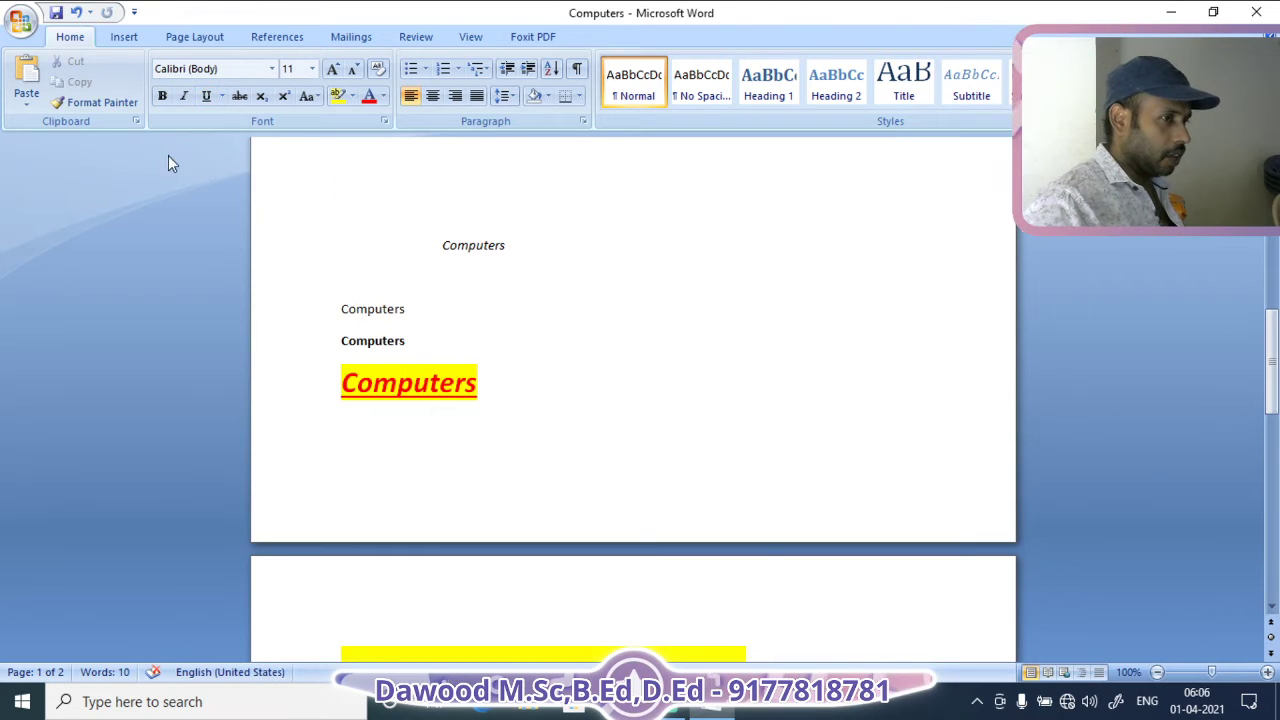
left_click(90, 103)
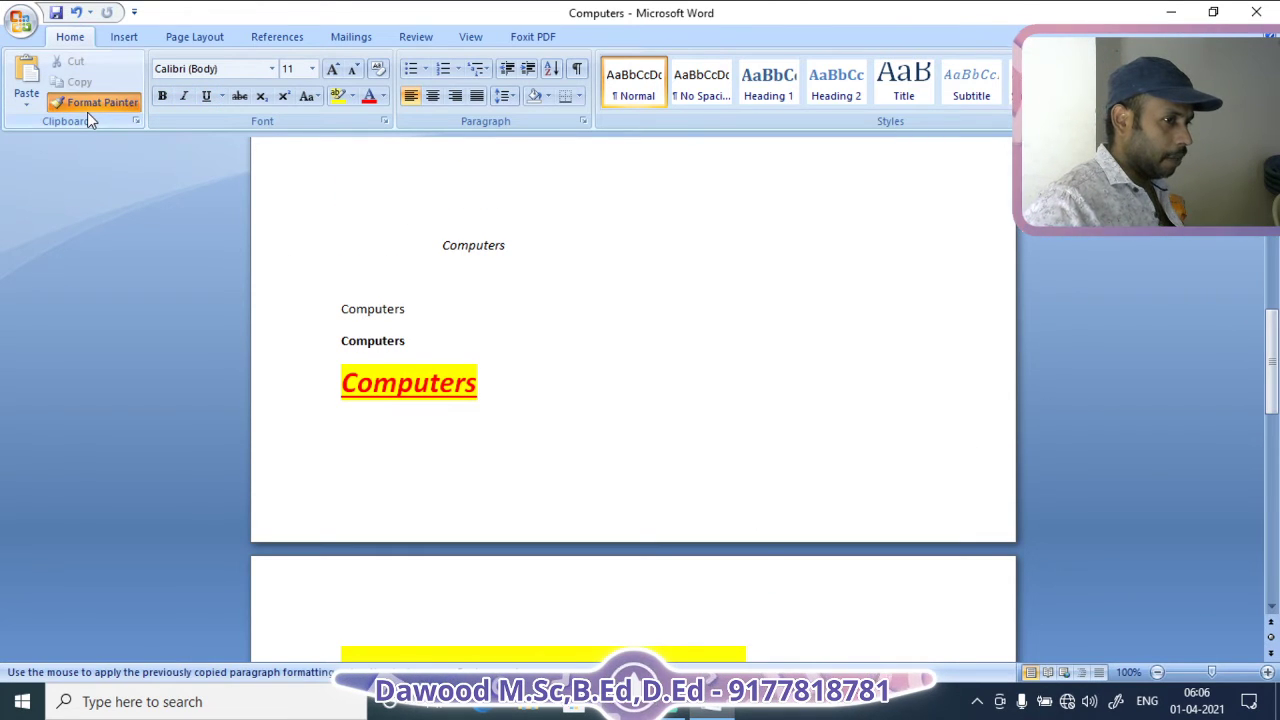
left_click(356, 309)
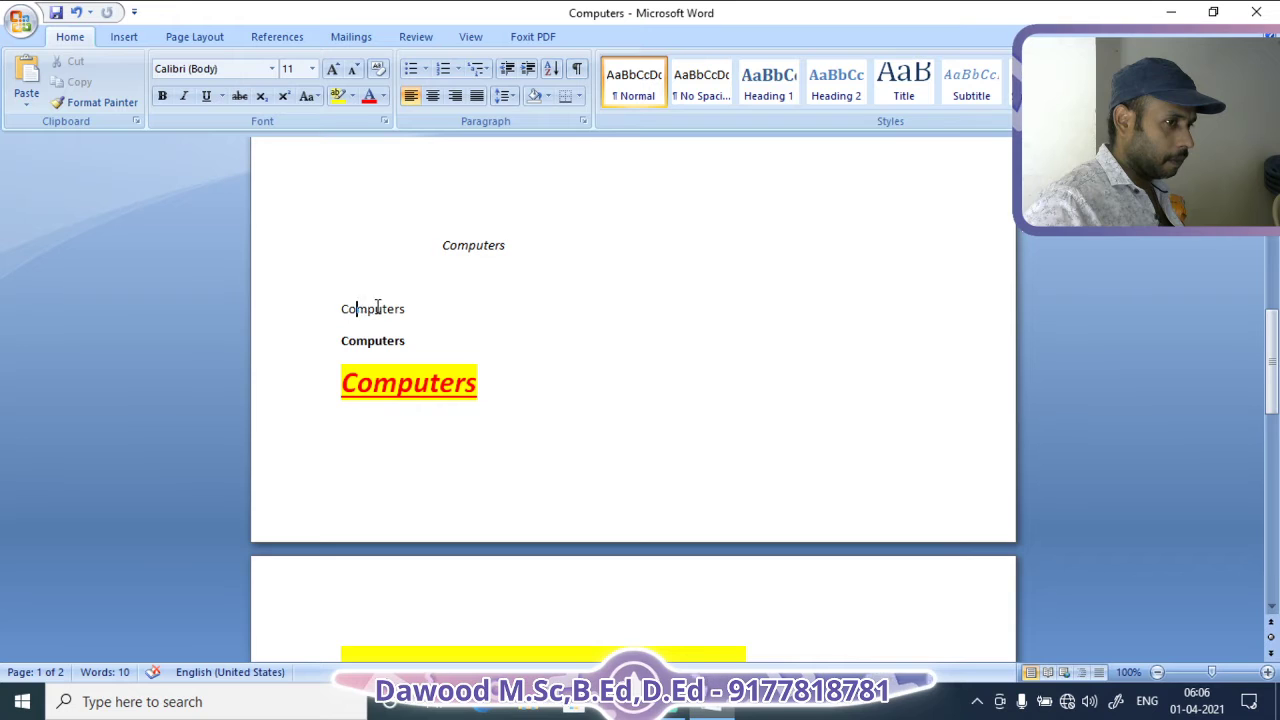
left_click(105, 103)
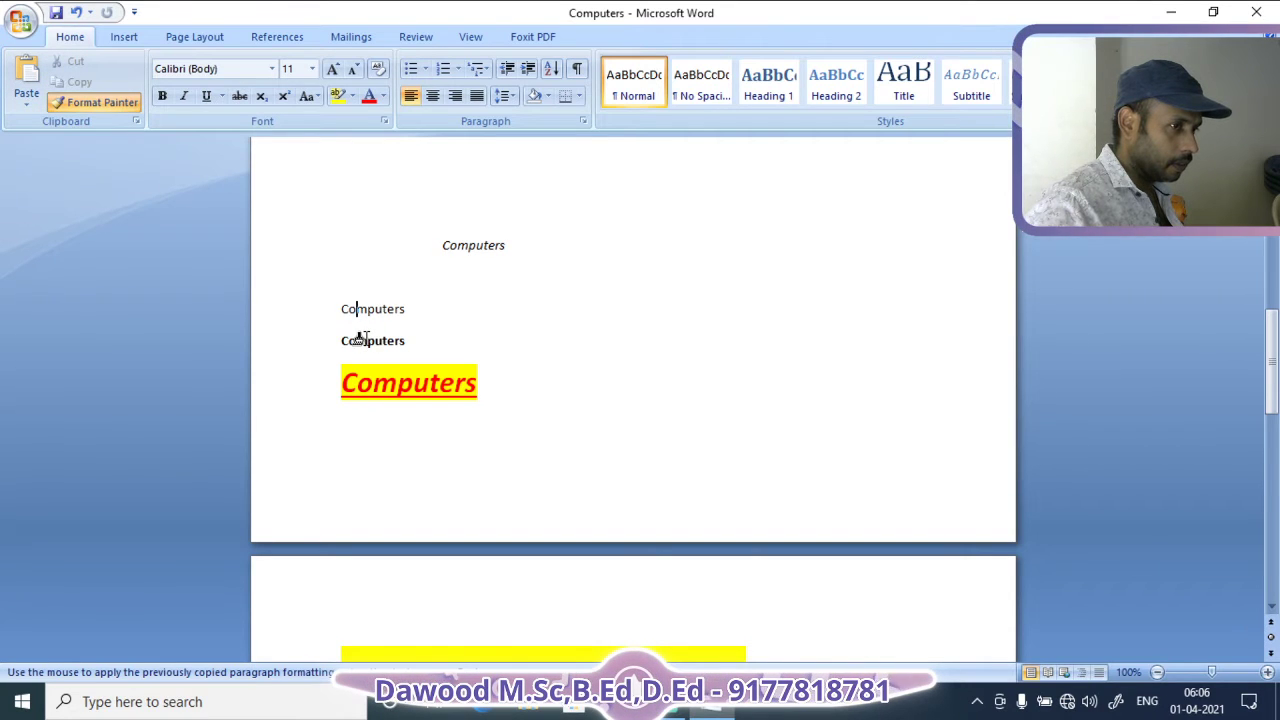
left_click_drag(342, 340, 414, 341)
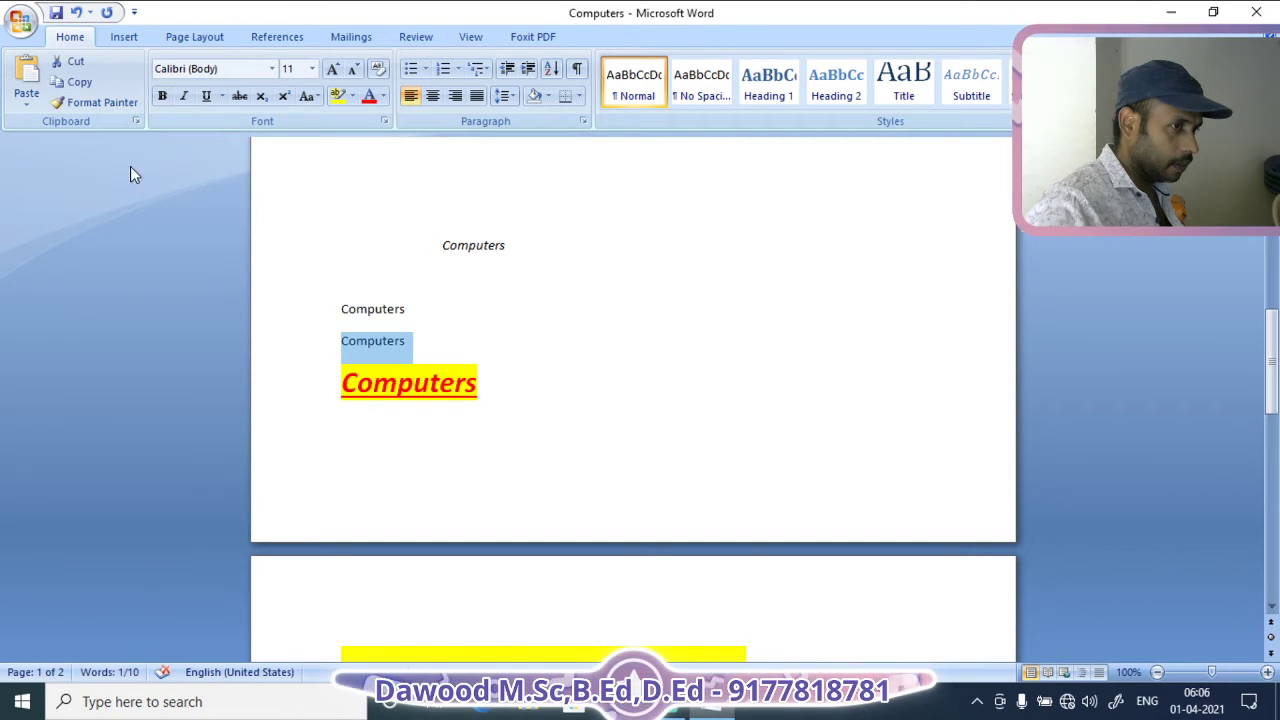
Try Format Painter again on each of the two plain "Computers" lines, using each line's own formatting
left_click(100, 102)
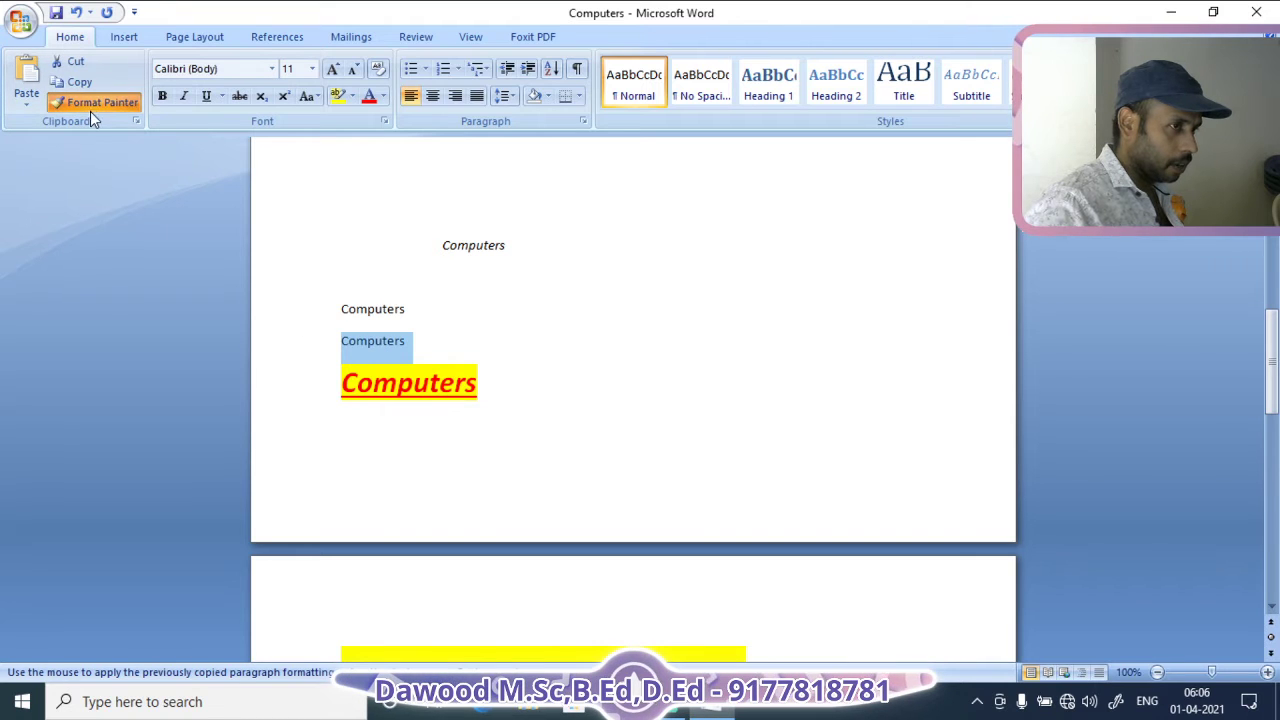
left_click(380, 340)
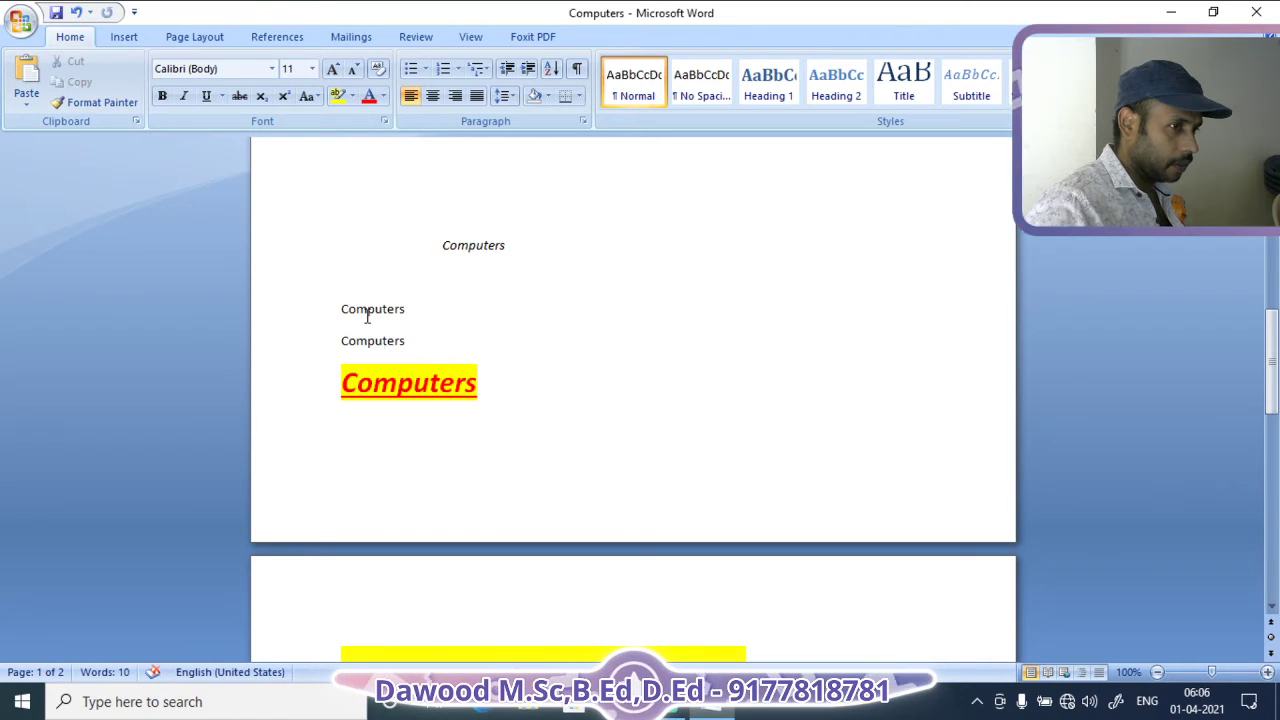
left_click_drag(340, 310, 428, 308)
left_click(391, 308)
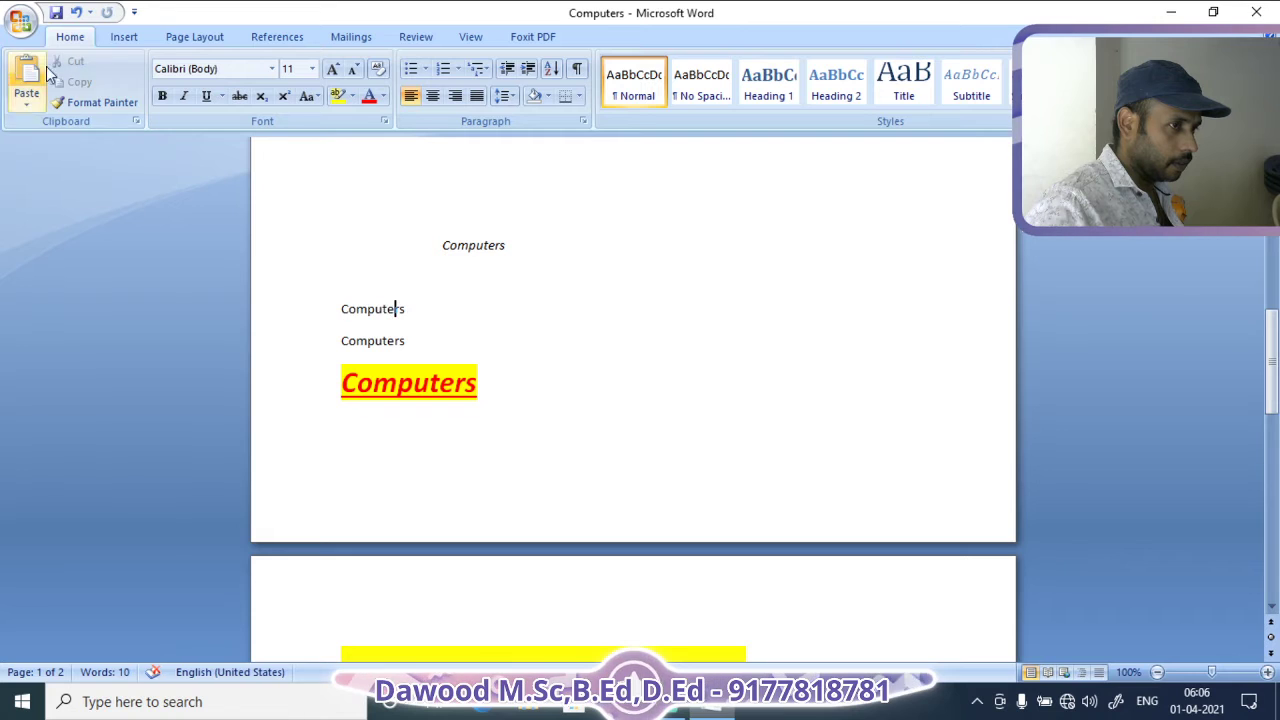
left_click(89, 103)
left_click(364, 310)
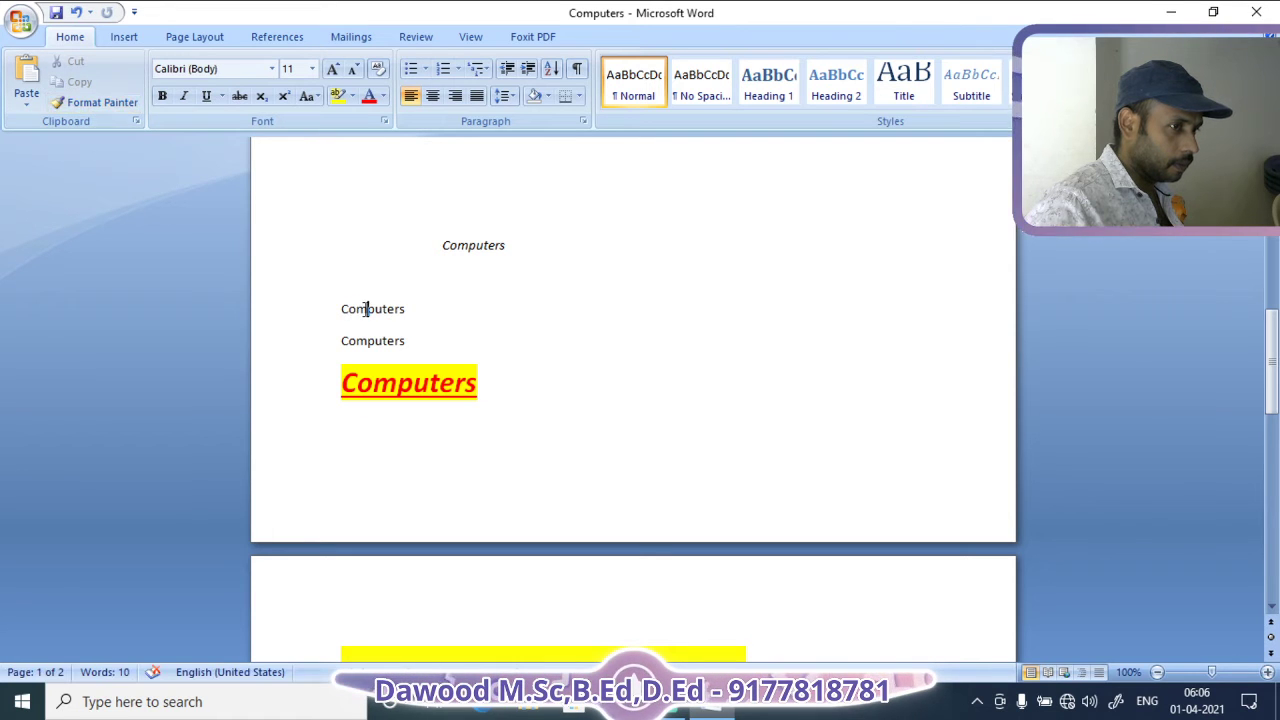
Apply the copied plain formatting across the whole first plain "Computers" line with Format Painter
left_click(104, 104)
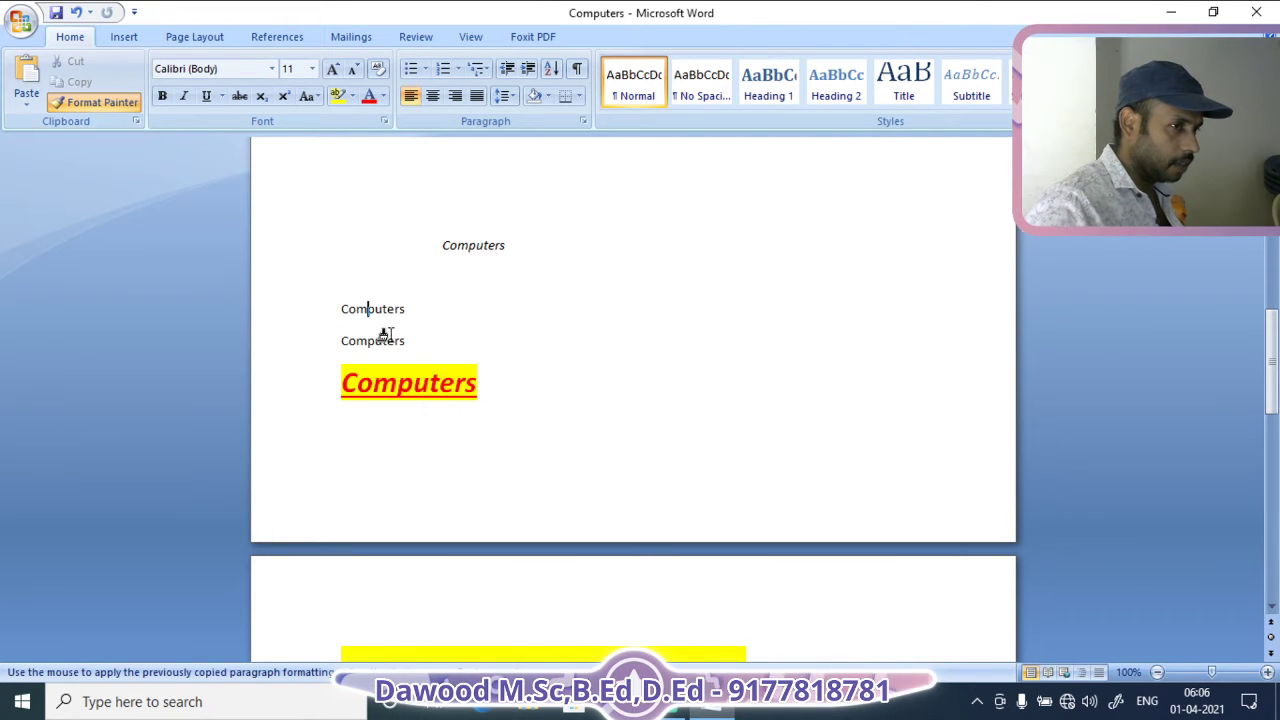
left_click(345, 310)
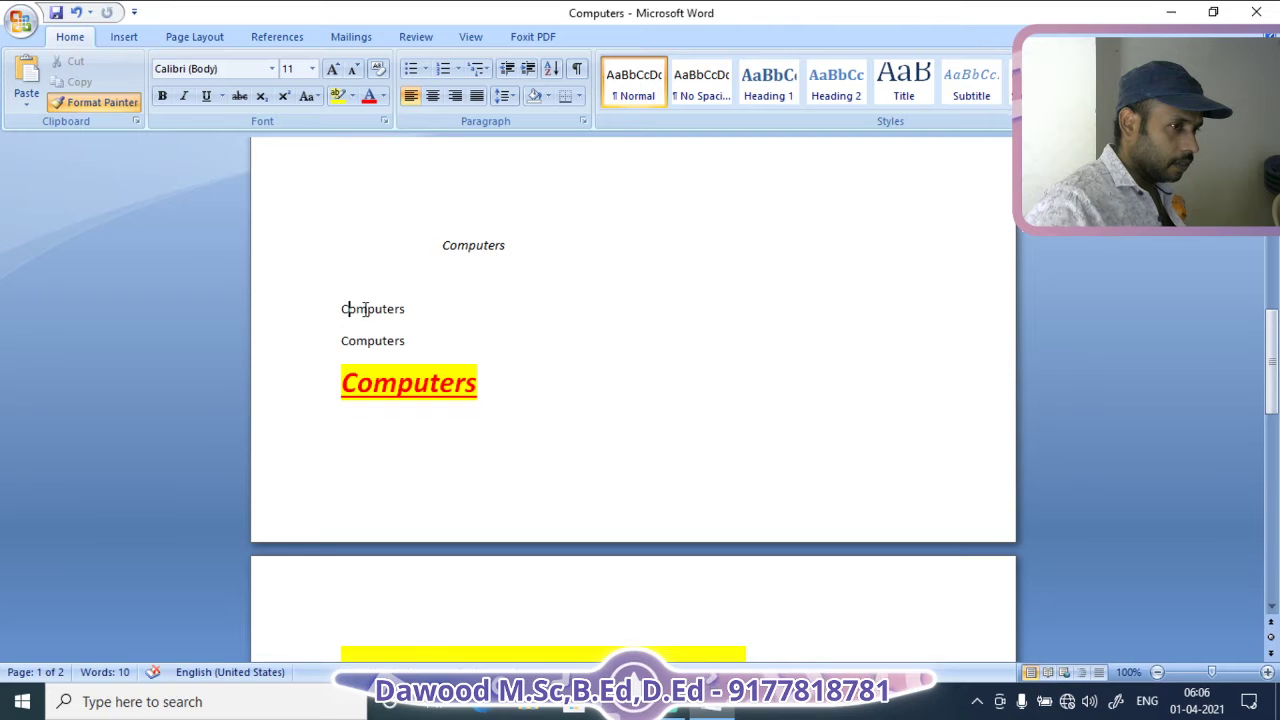
left_click(100, 103)
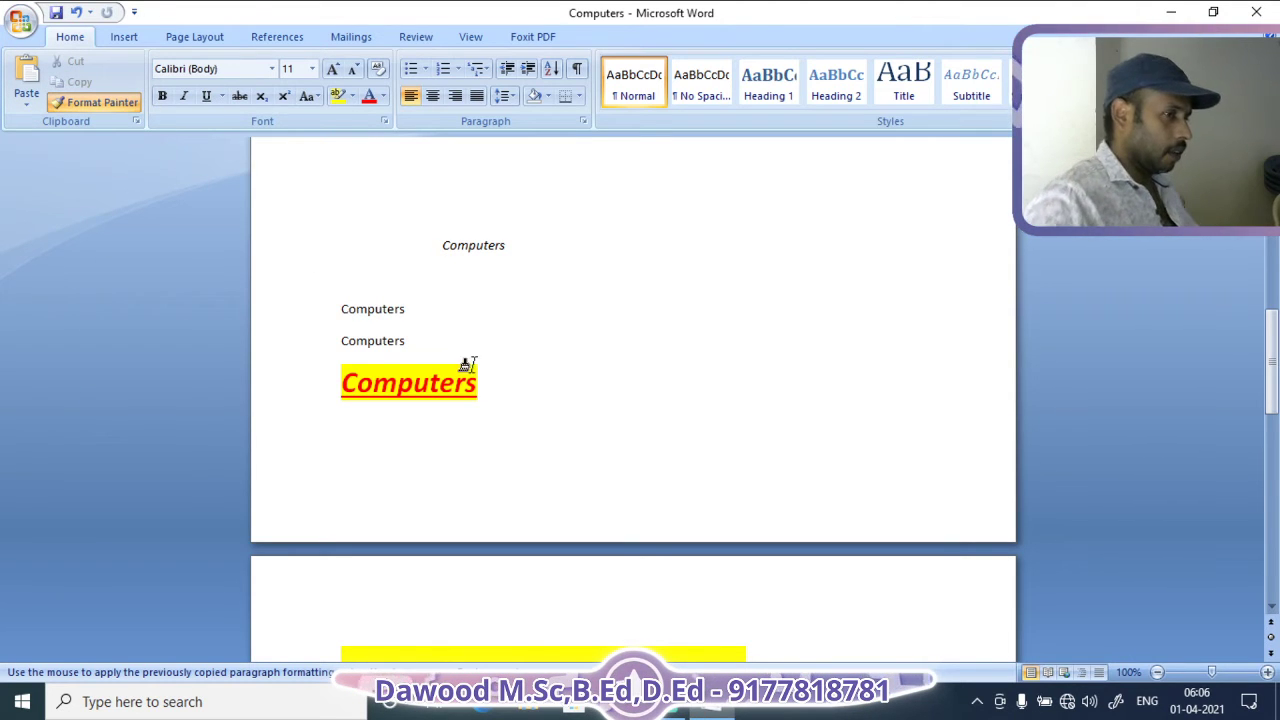
left_click(456, 286)
left_click_drag(338, 307, 583, 323)
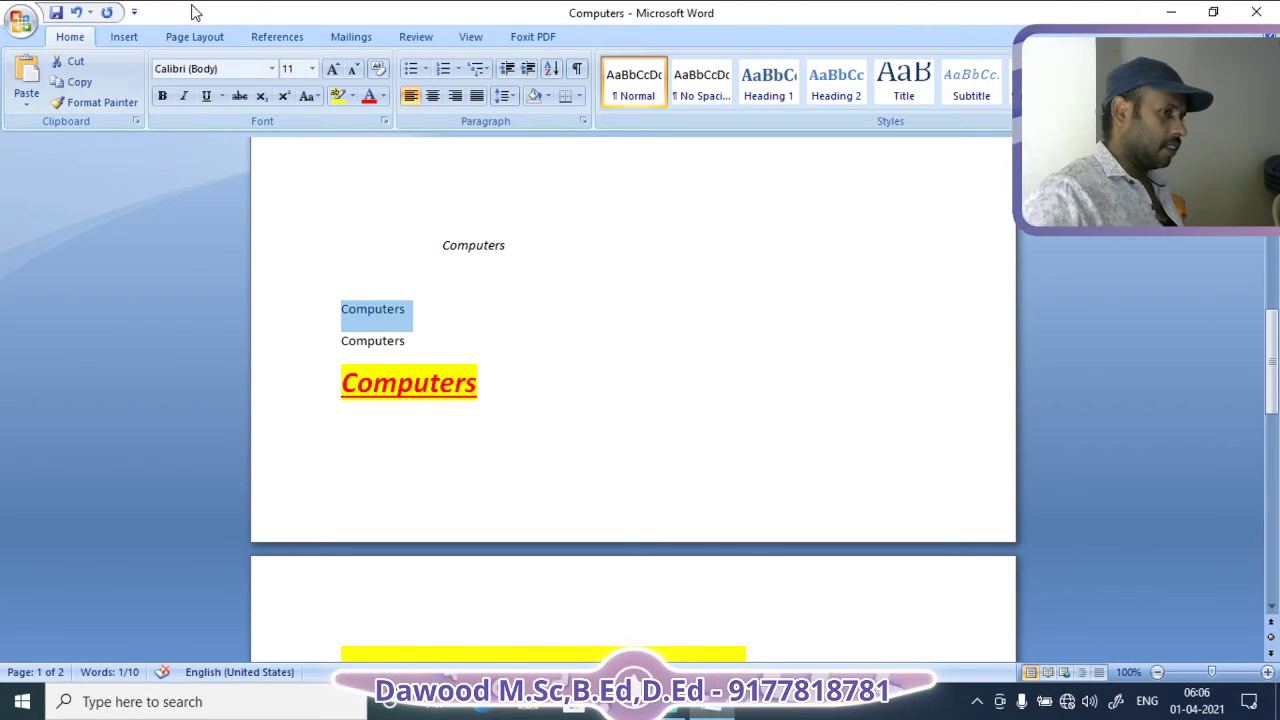
Look through the list of available fonts for the selected plain "Computers" line, down to the Yu Gothic fonts
left_click(271, 69)
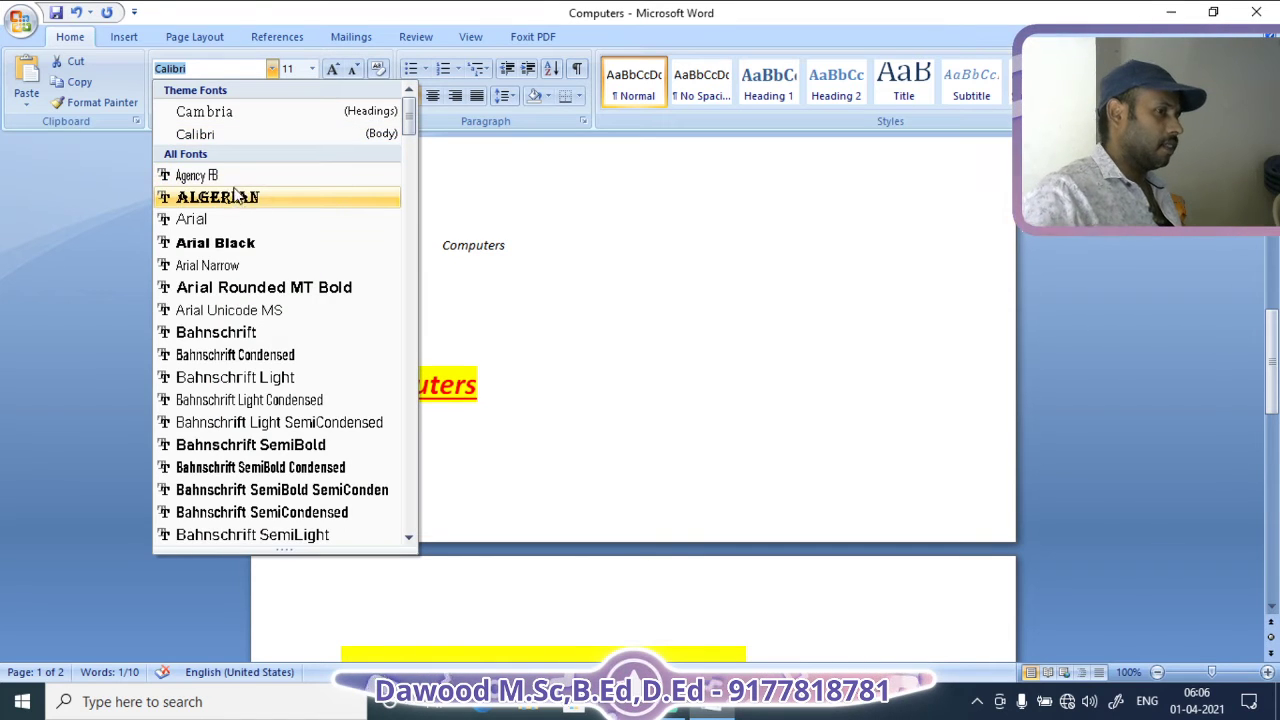
scroll(295, 258, "down", 6)
scroll(295, 258, "down", 8)
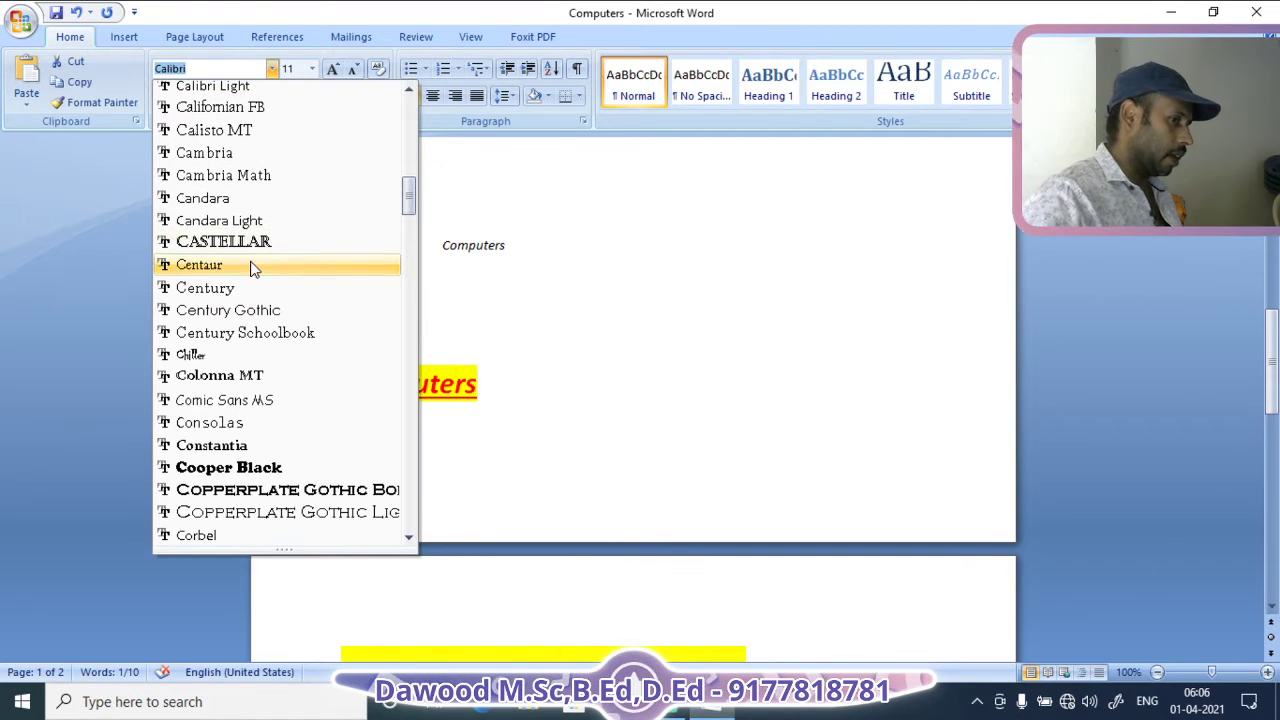
scroll(340, 270, "up", 3)
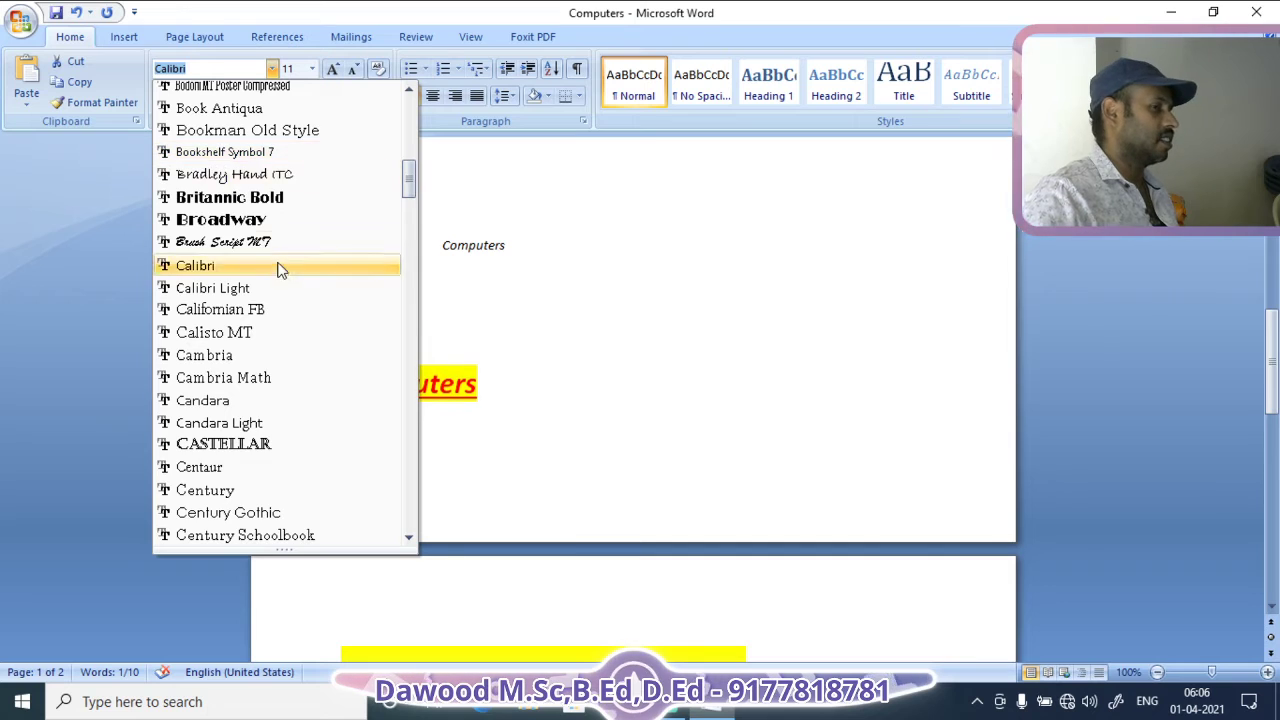
scroll(280, 275, "down", 15)
scroll(280, 288, "down", 20)
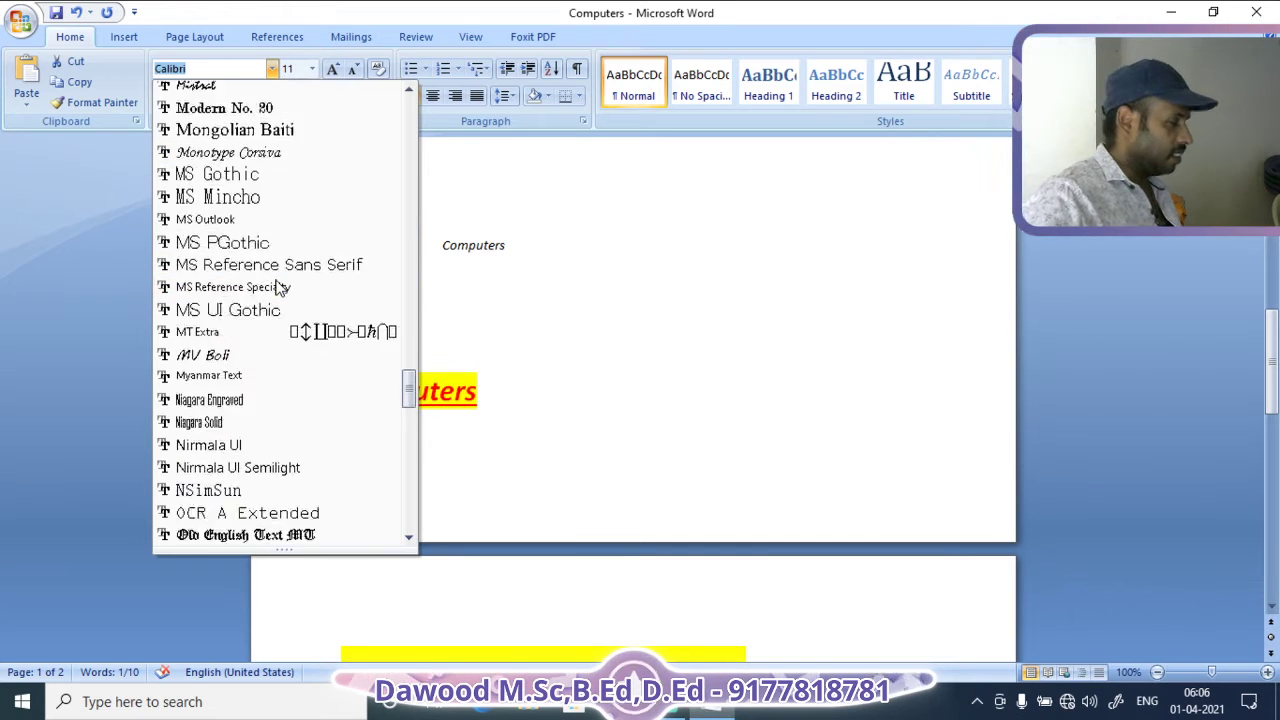
scroll(277, 280, "down", 2)
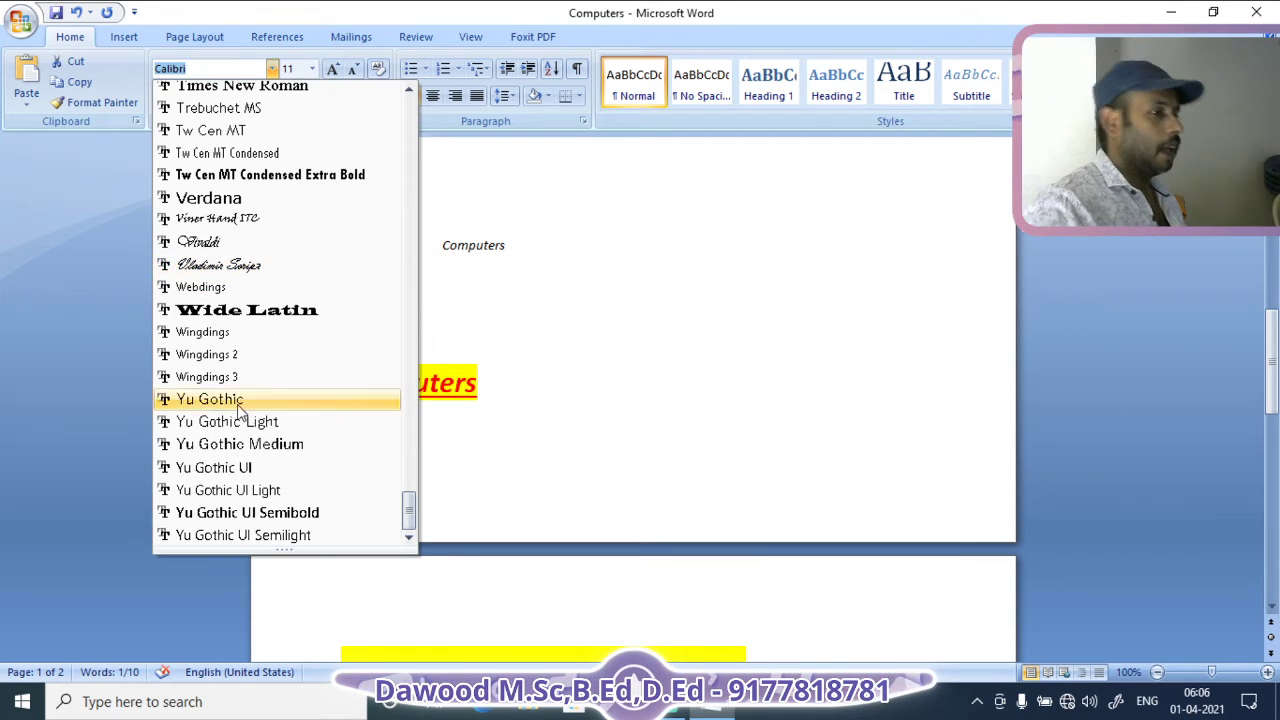
scroll(251, 357, "up", 3)
scroll(251, 357, "down", 2)
left_click(571, 347)
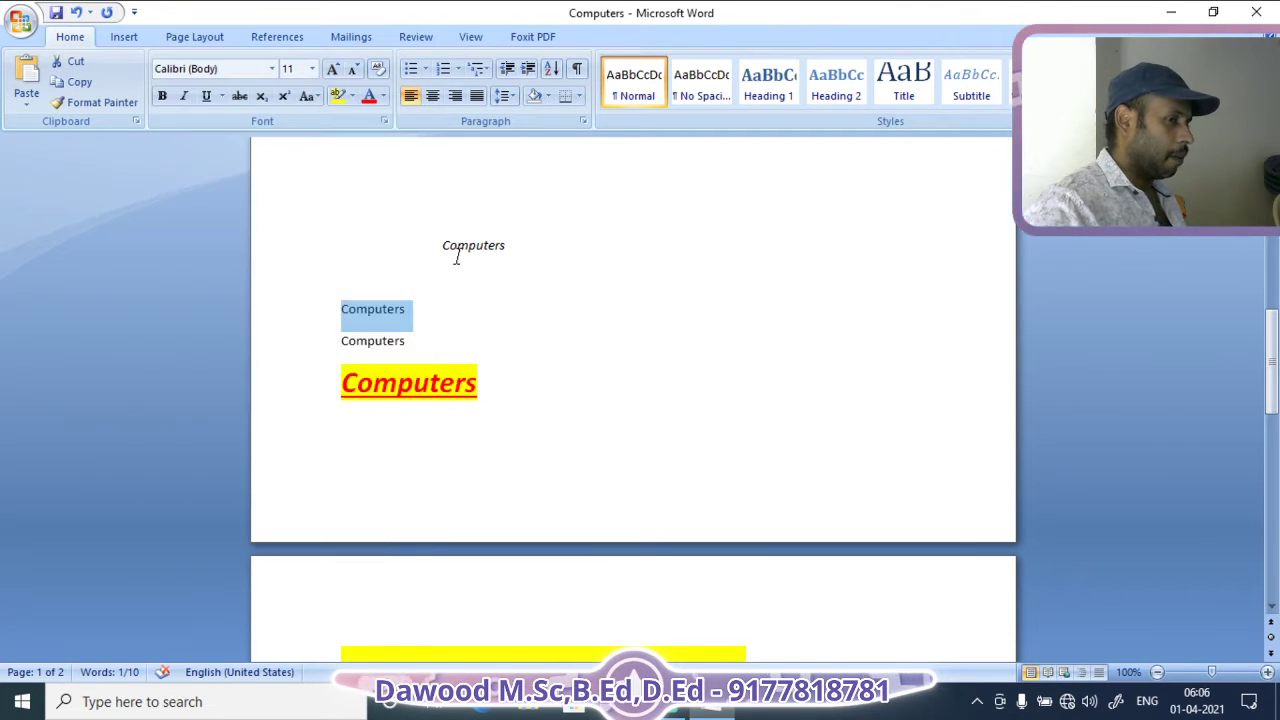
Set the font of the small italic "Computers" to Arial Black and select the word again
double_click(444, 246)
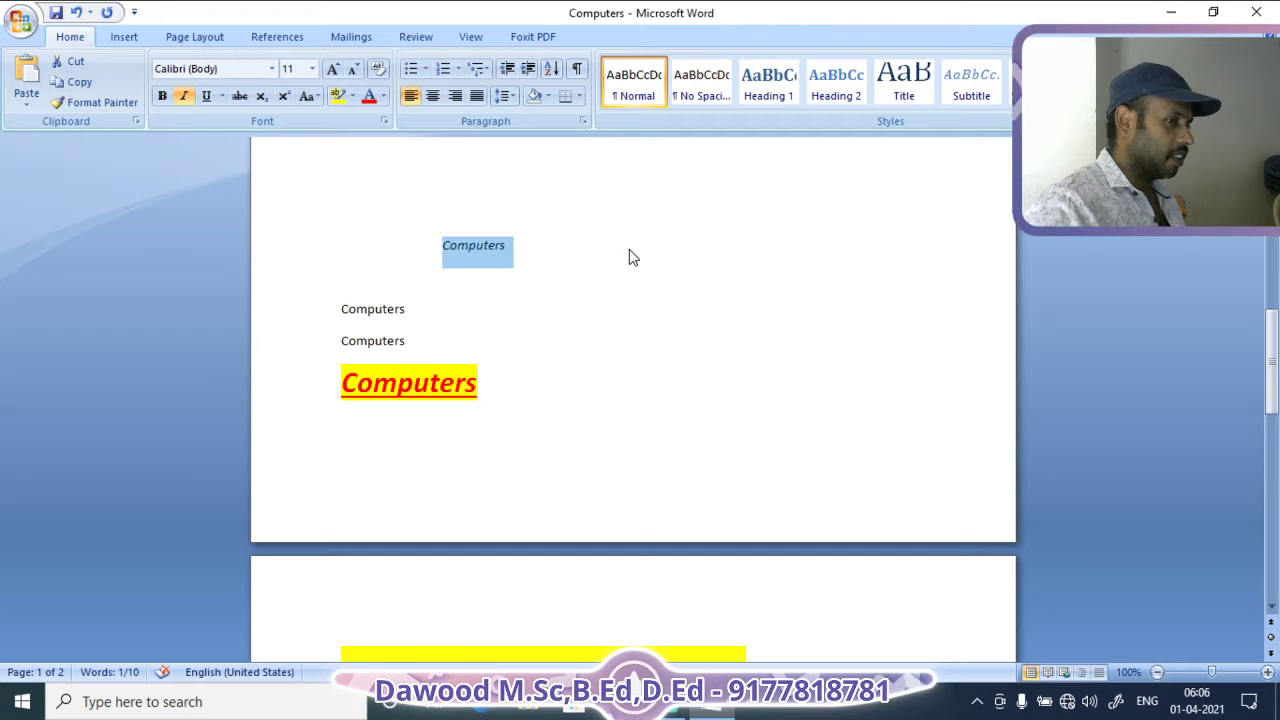
left_click(272, 68)
left_click(250, 243)
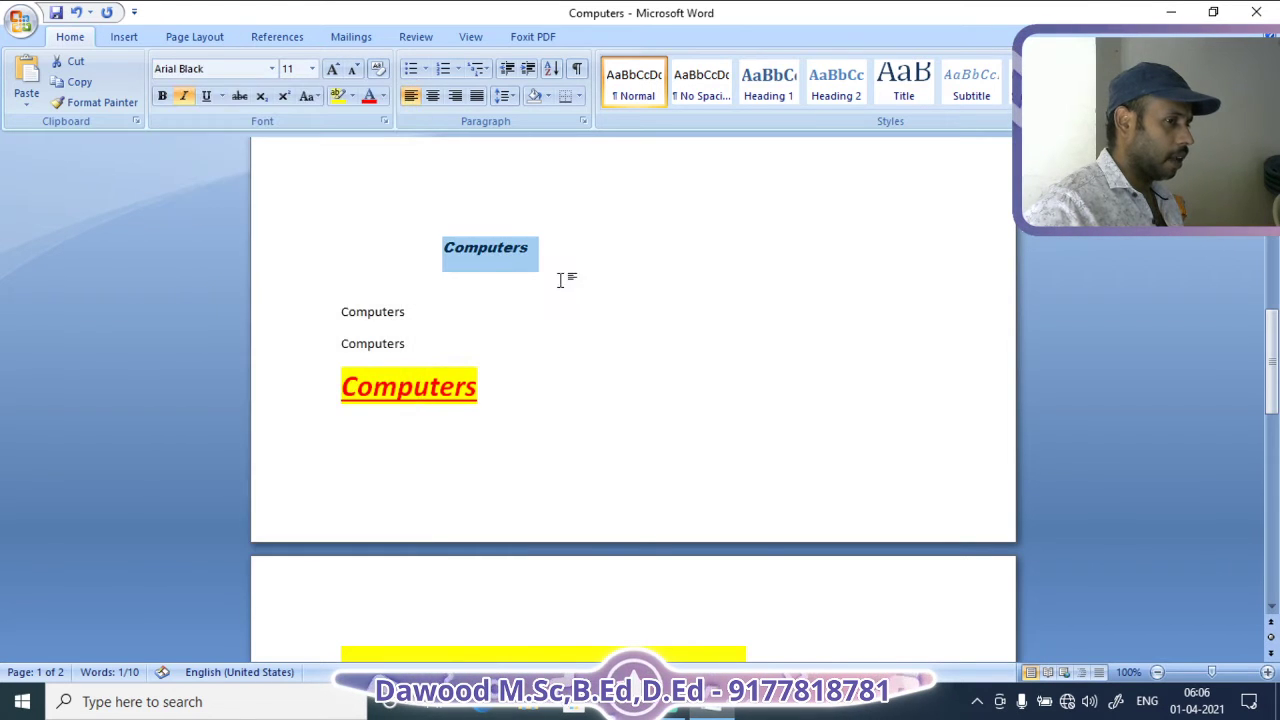
left_click(560, 280)
left_click_drag(444, 248, 531, 246)
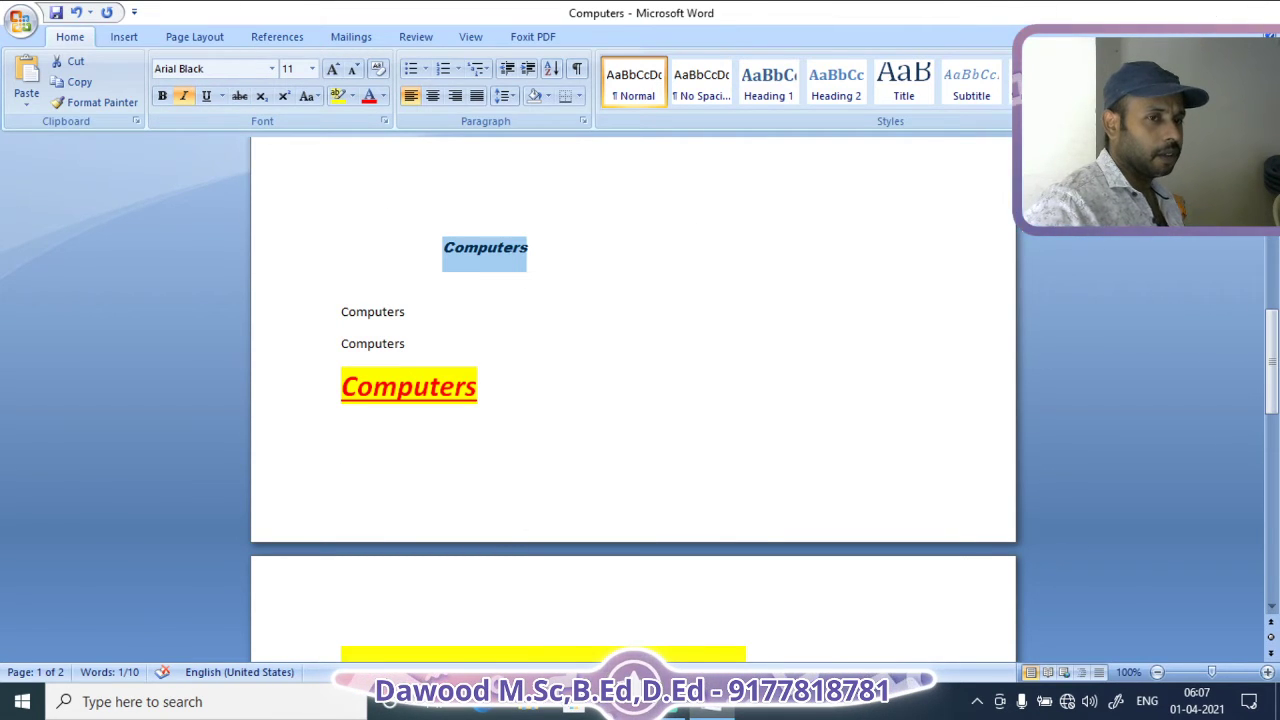
Minimize Word and open the "Adobe" Word file from the Documents folder of This PC, showing its highlighted title
left_click(1171, 12)
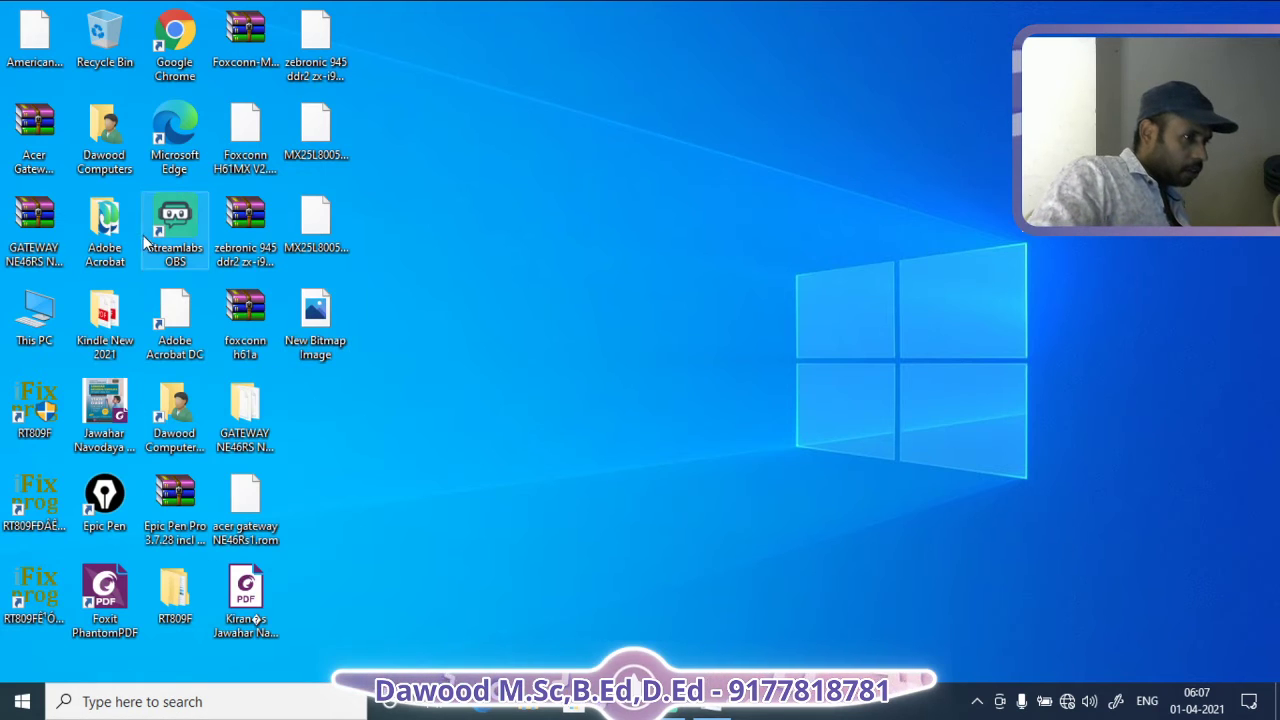
double_click(30, 318)
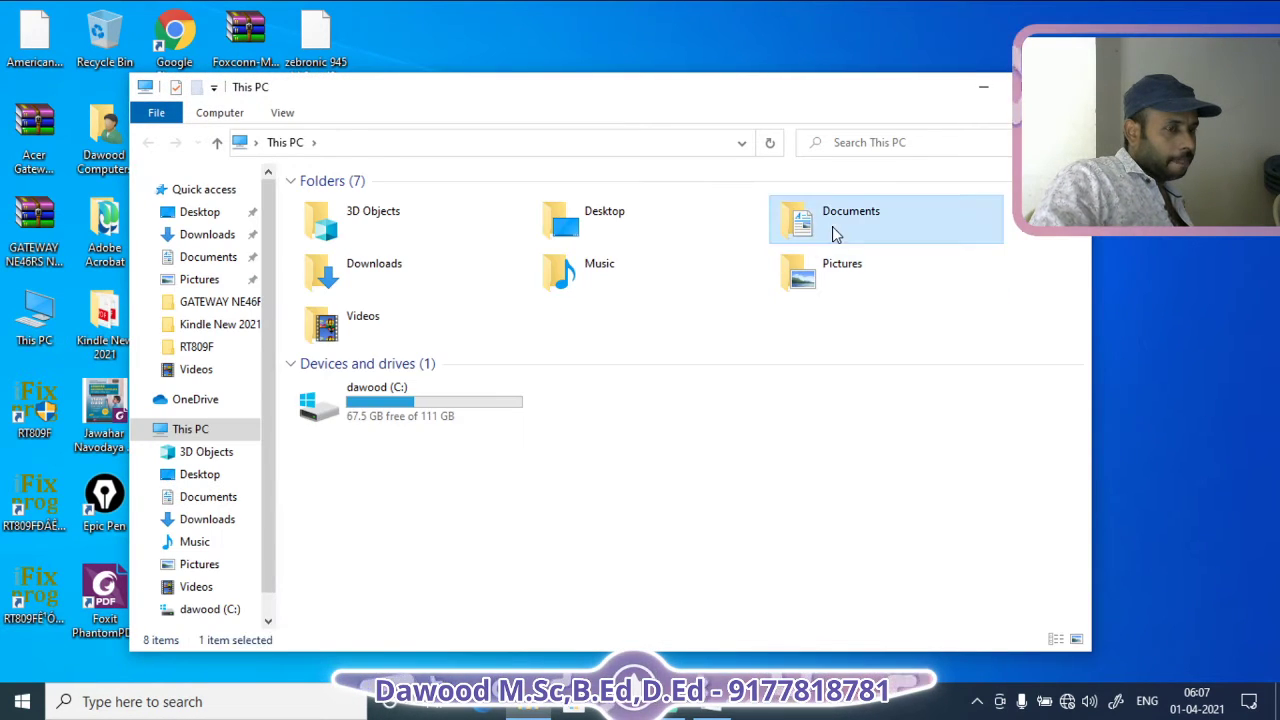
double_click(832, 228)
left_click(396, 268)
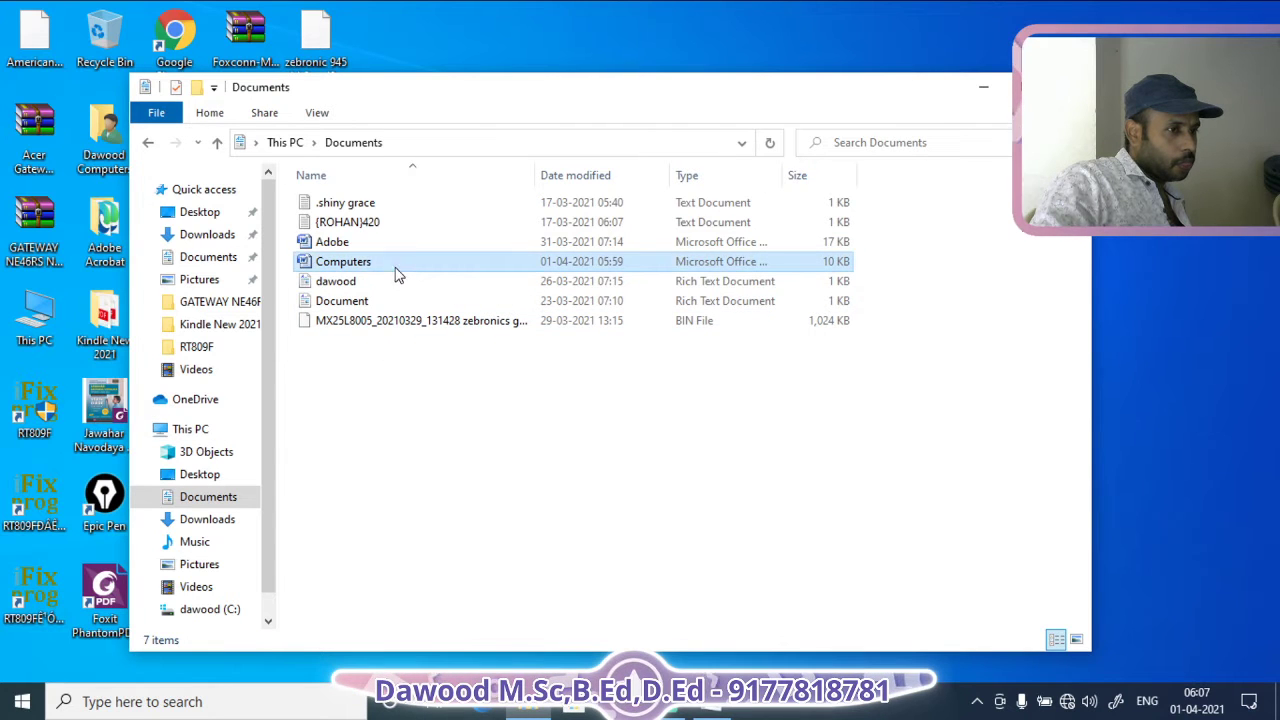
left_click(373, 246)
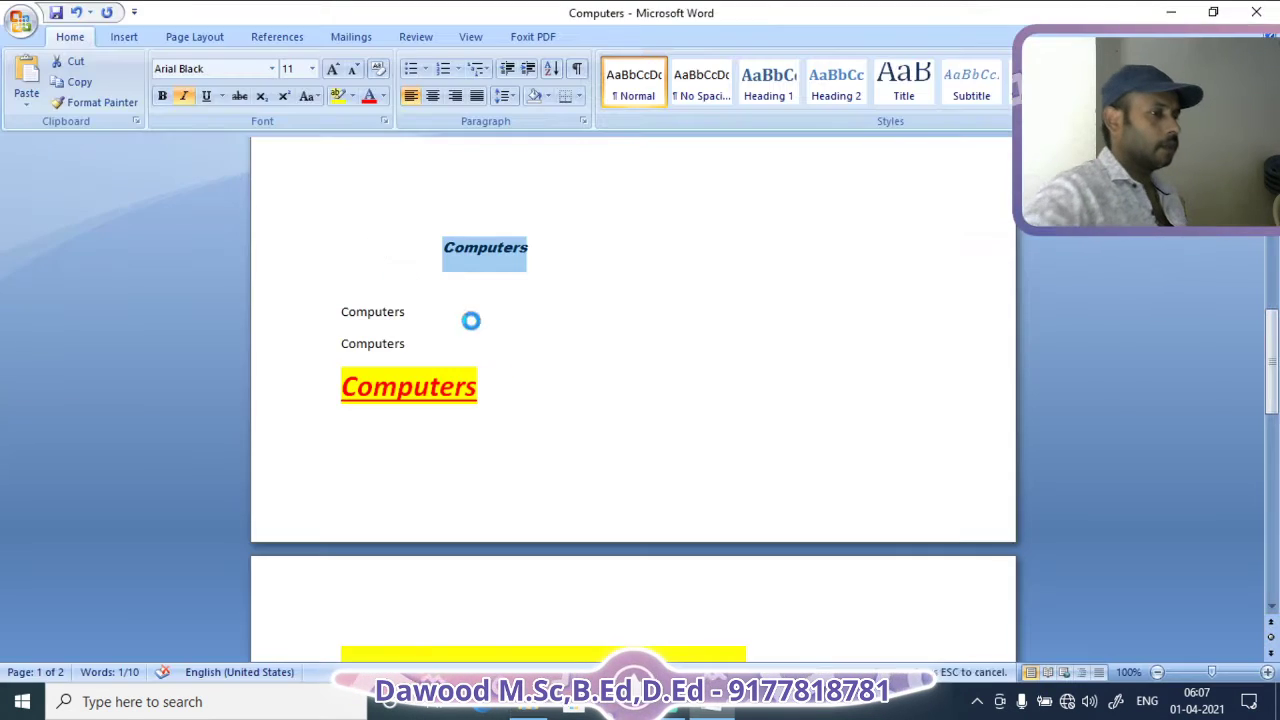
scroll(615, 311, "down", 4)
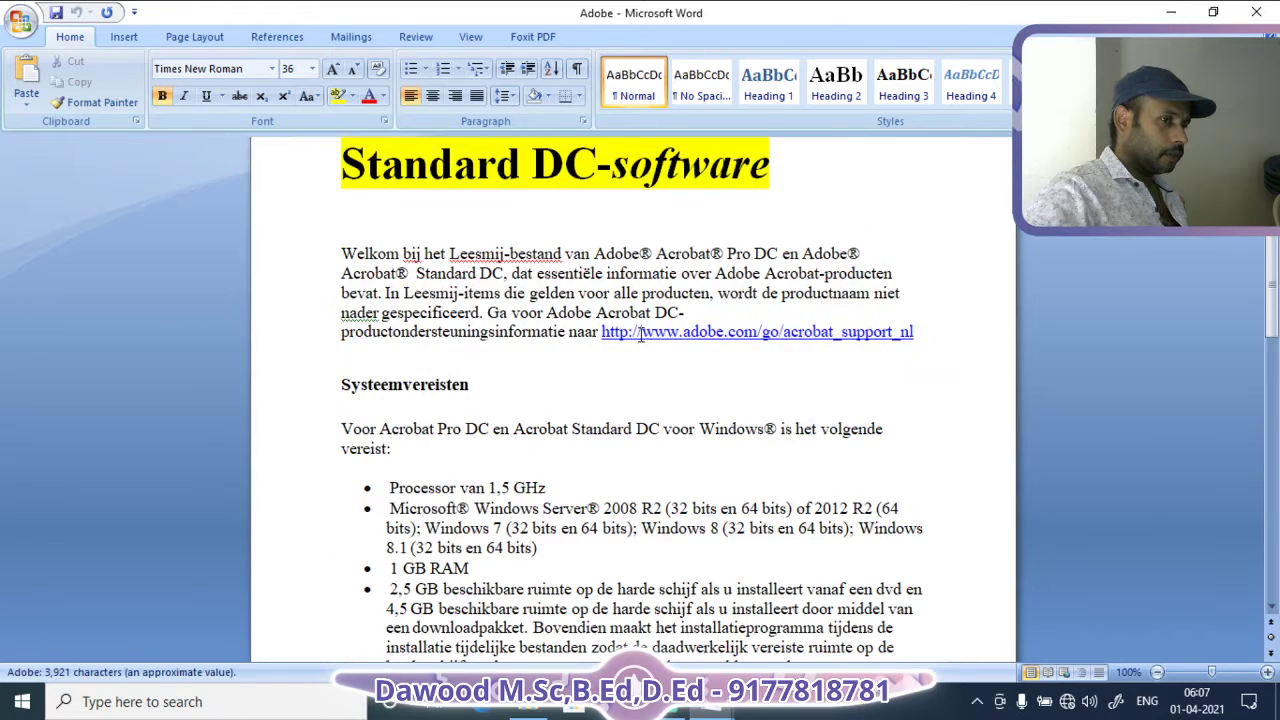
scroll(615, 311, "up", 1)
scroll(615, 311, "down", 1)
left_click(615, 311)
scroll(494, 276, "up", 2)
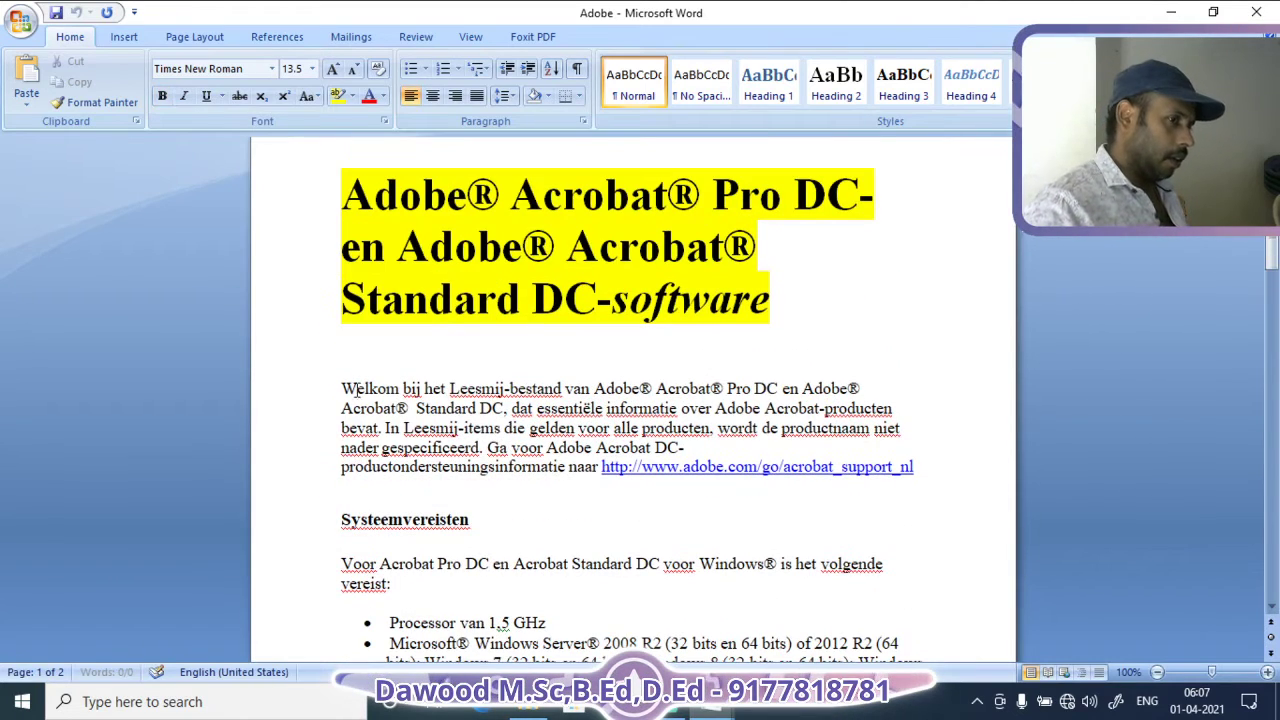
Set the font size of the whole highlighted Adobe Acrobat title to 20
left_click_drag(343, 175, 786, 281)
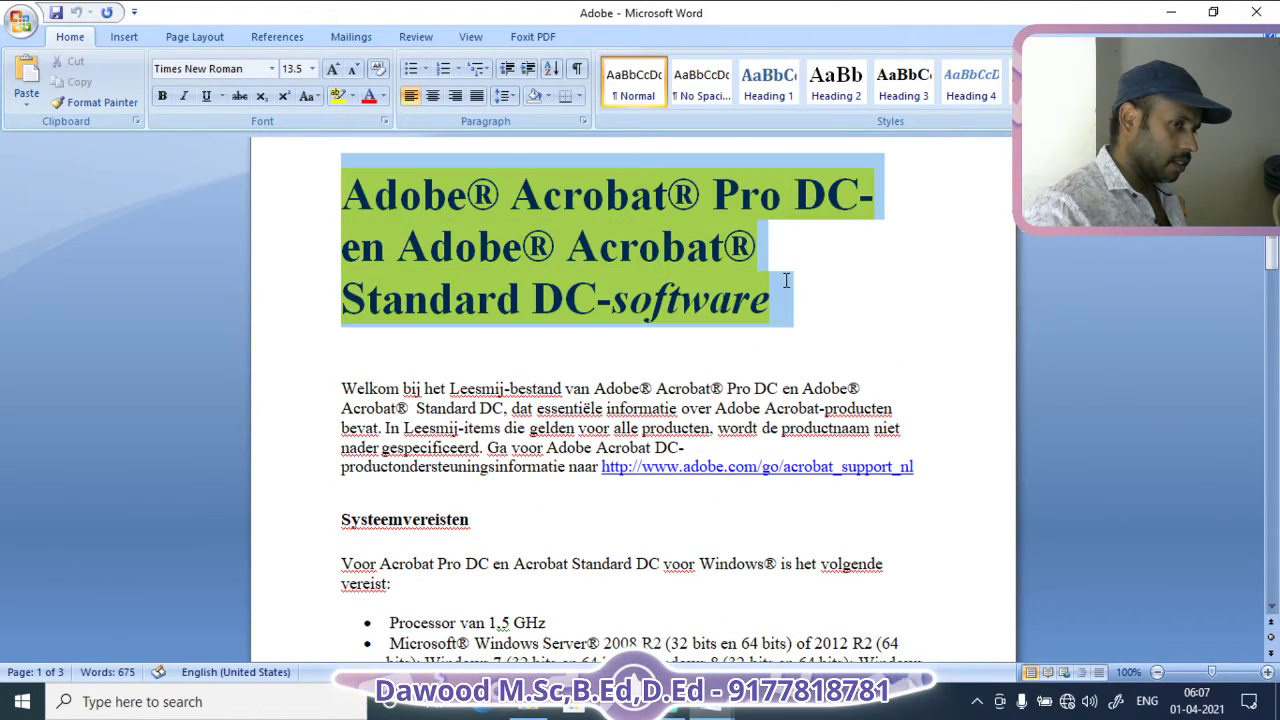
left_click(312, 68)
left_click(297, 216)
left_click(720, 234)
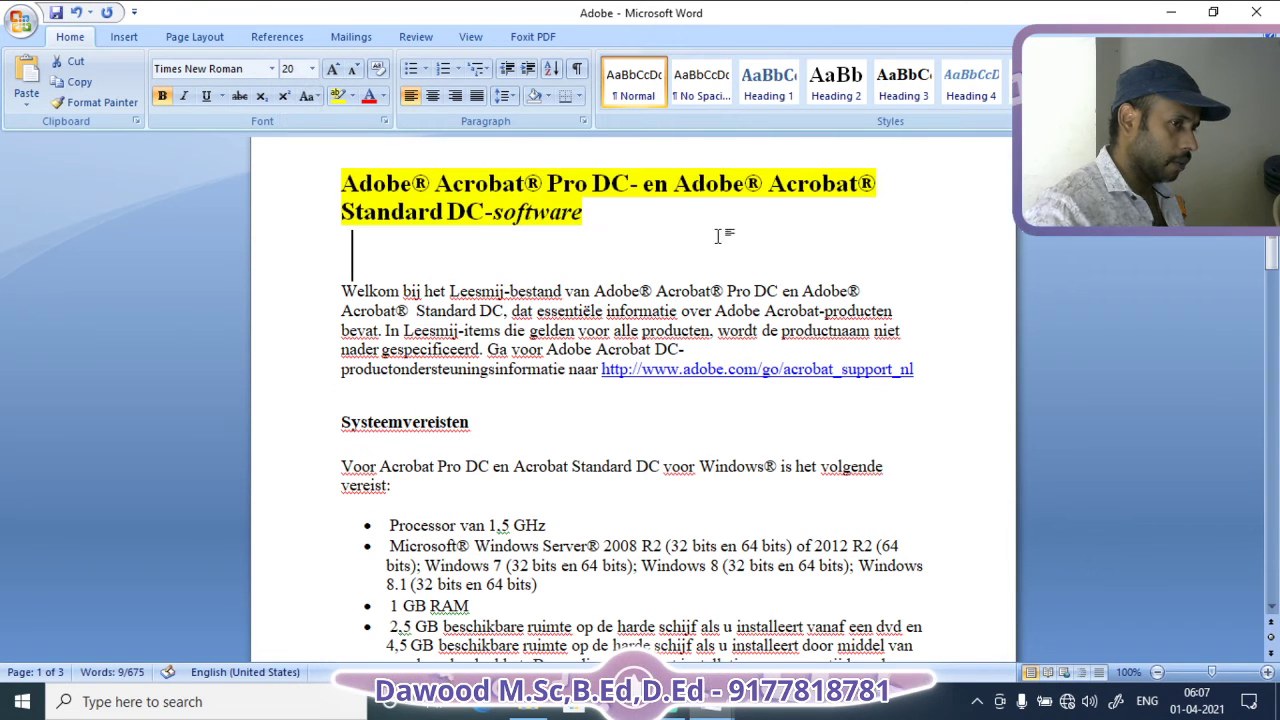
Set the font of the highlighted Adobe Acrobat title to Algerian
left_click(271, 68)
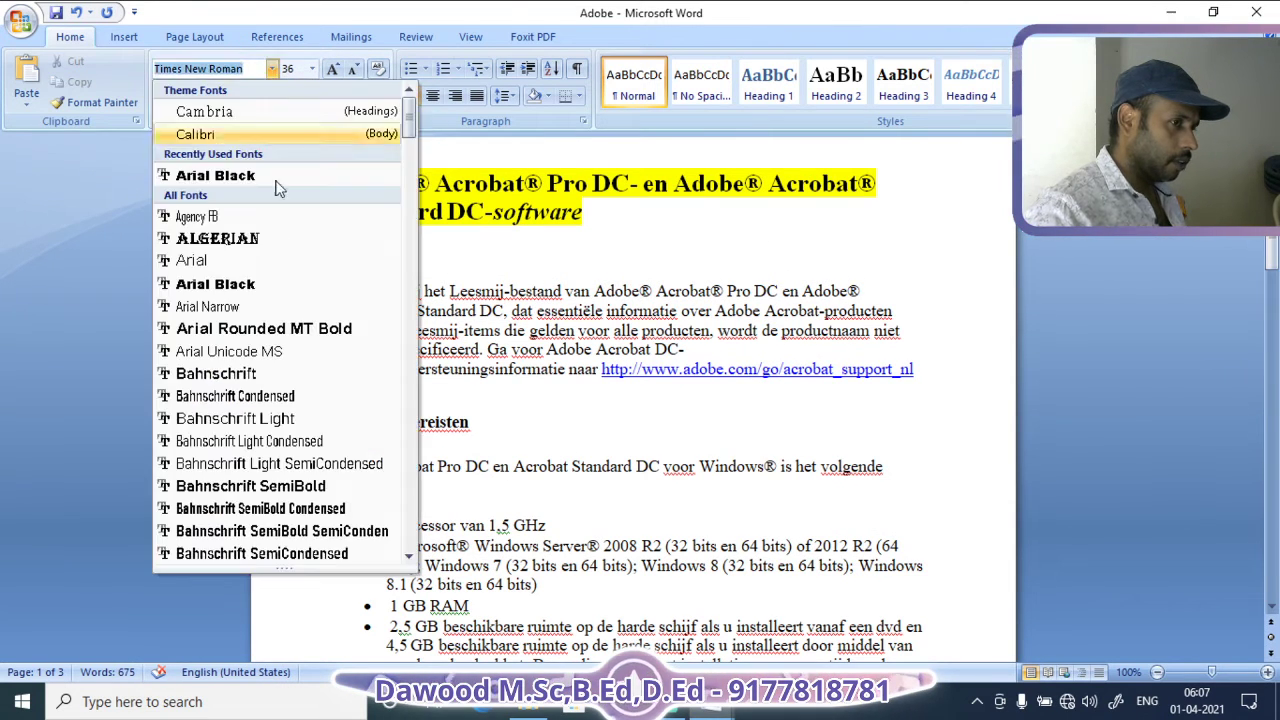
left_click(241, 240)
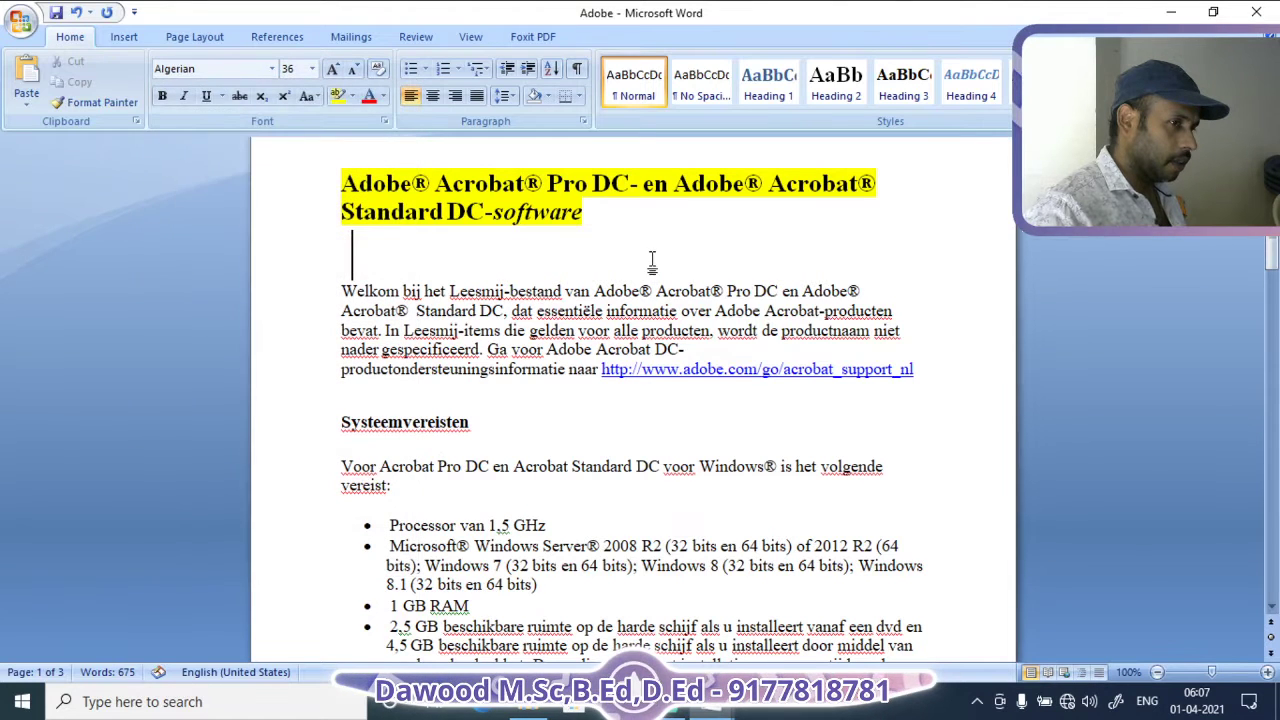
left_click_drag(342, 183, 518, 235)
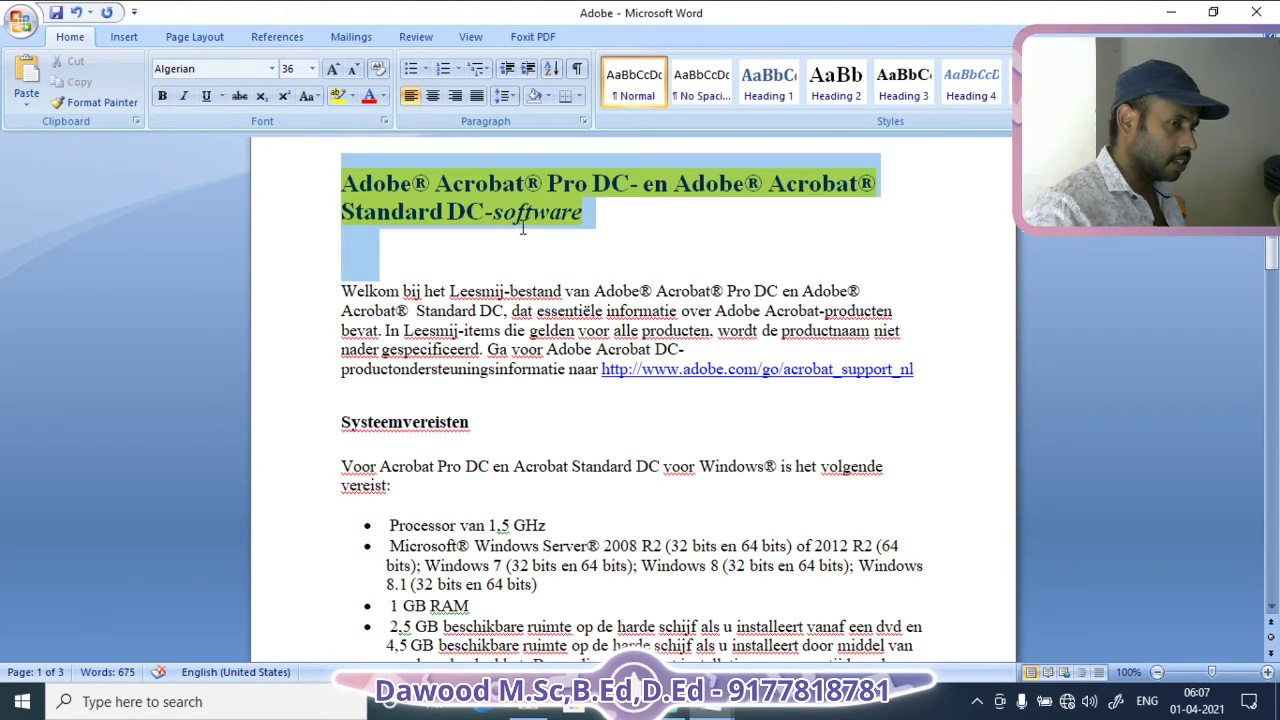
left_click(271, 68)
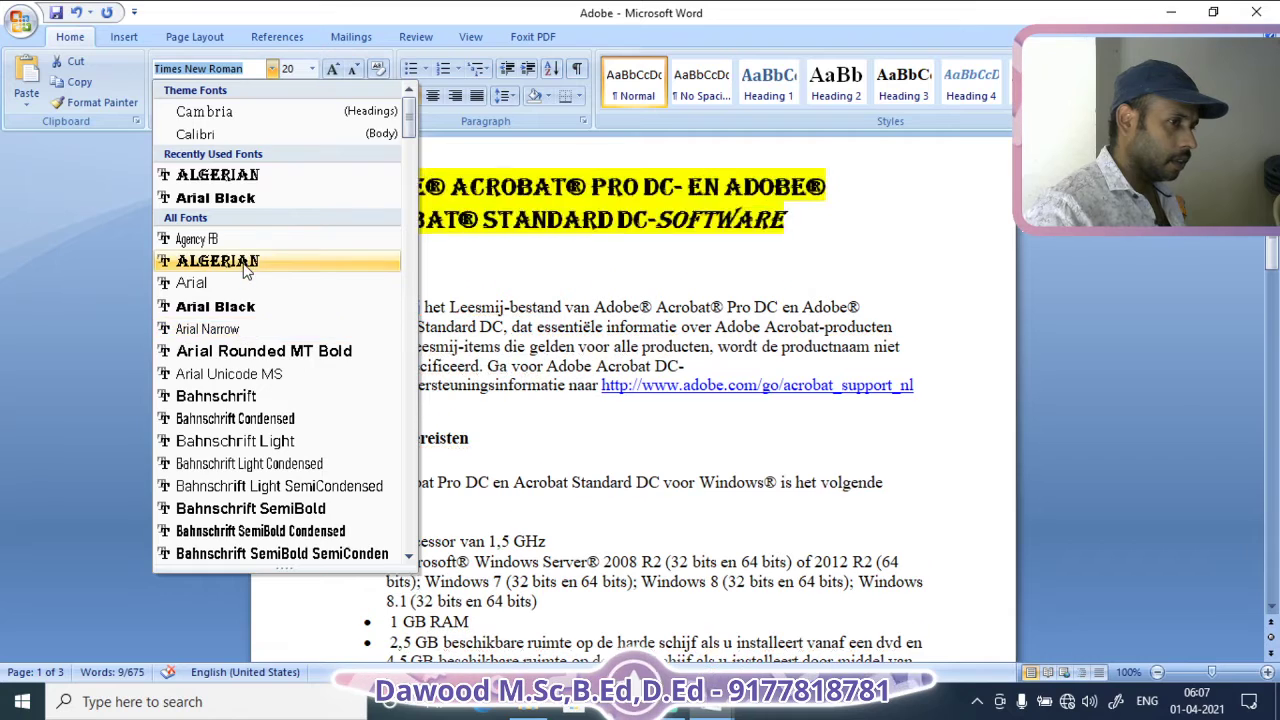
left_click(235, 257)
left_click(586, 263)
Set the font of the "Welkom bij het Leesmij-bestand" paragraph, including its web link, to Arial
left_click_drag(341, 307, 700, 375)
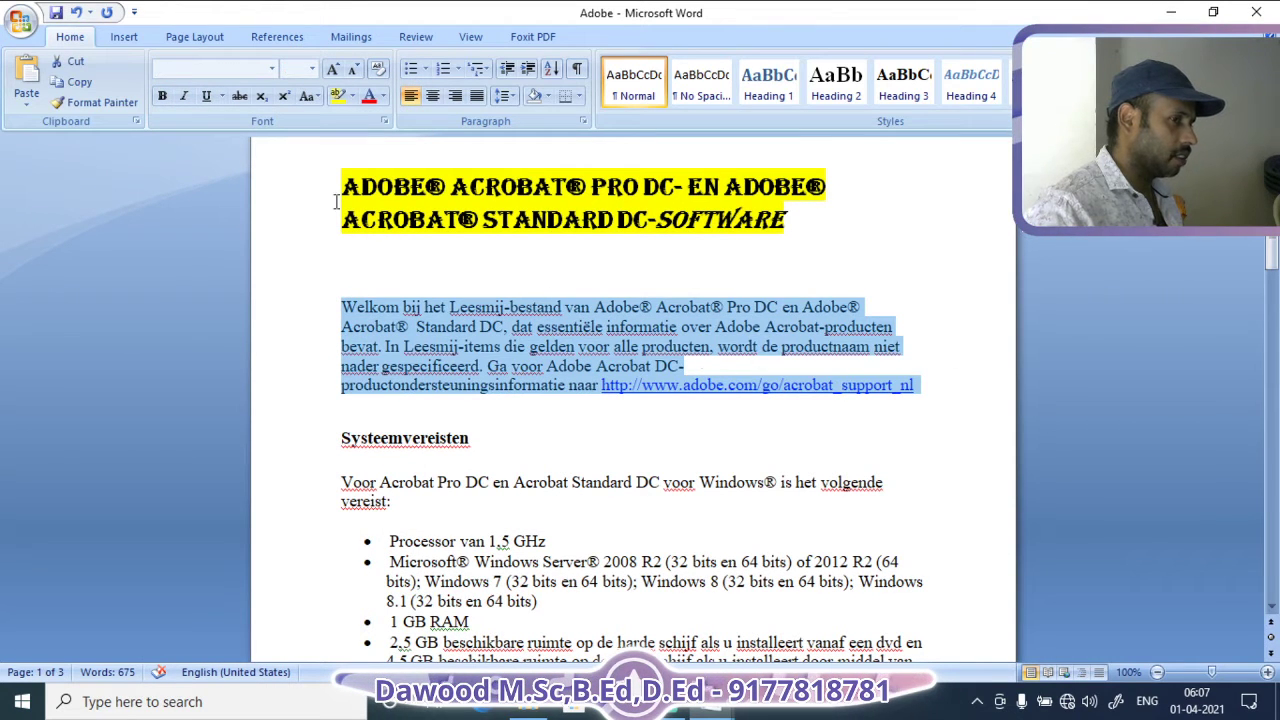
left_click(271, 68)
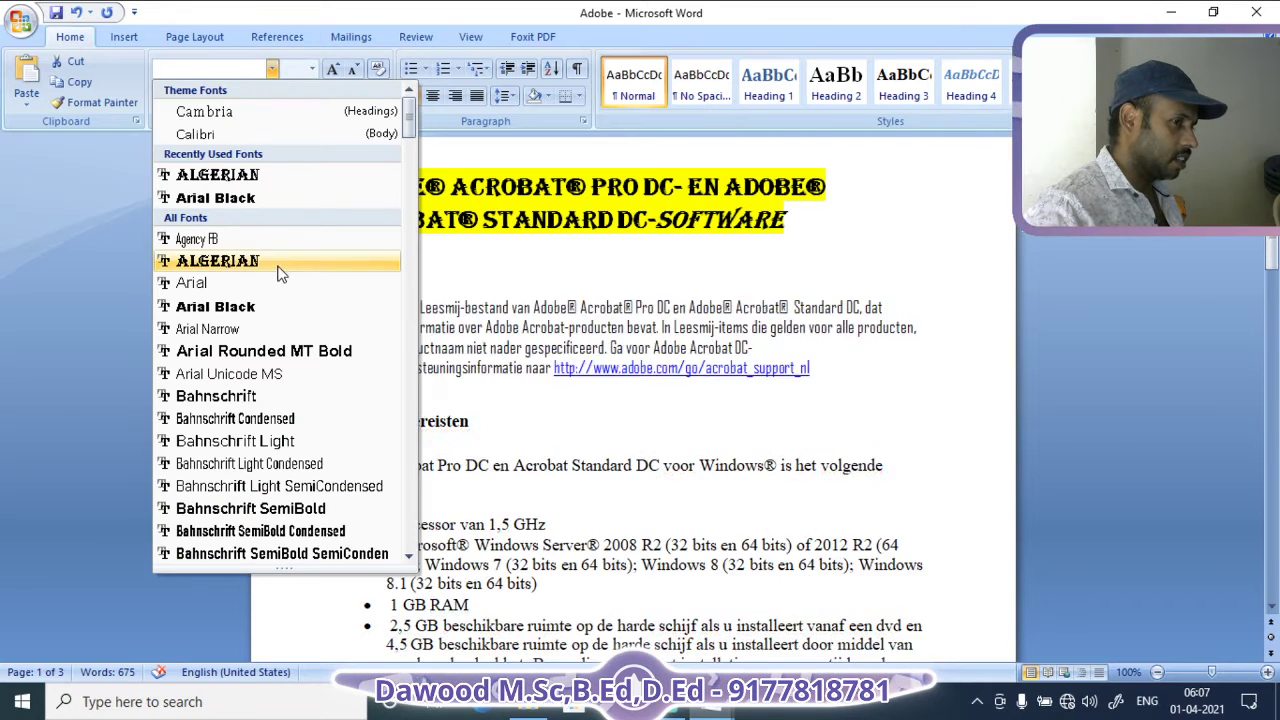
left_click(272, 284)
left_click(667, 366)
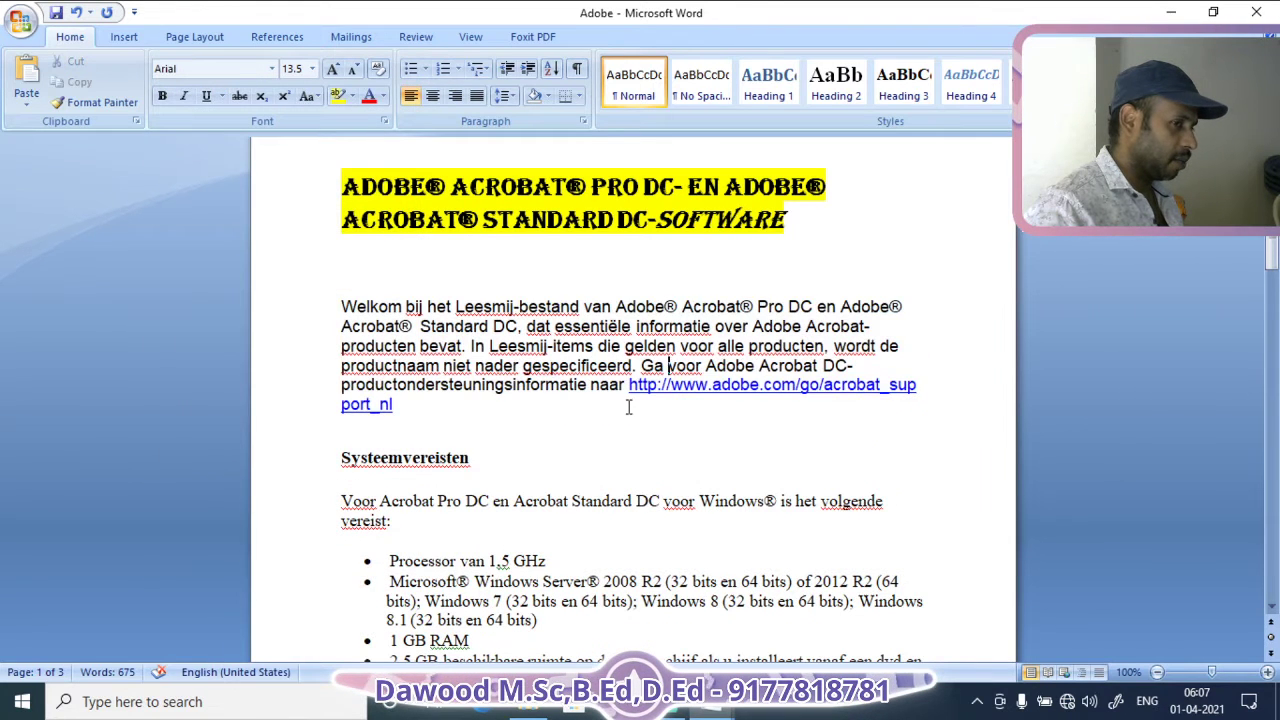
Practise selecting the Adobe support web link at the end of the "Welkom" paragraph, starting from its beginning and from the word "naar"
left_click_drag(691, 400, 847, 414)
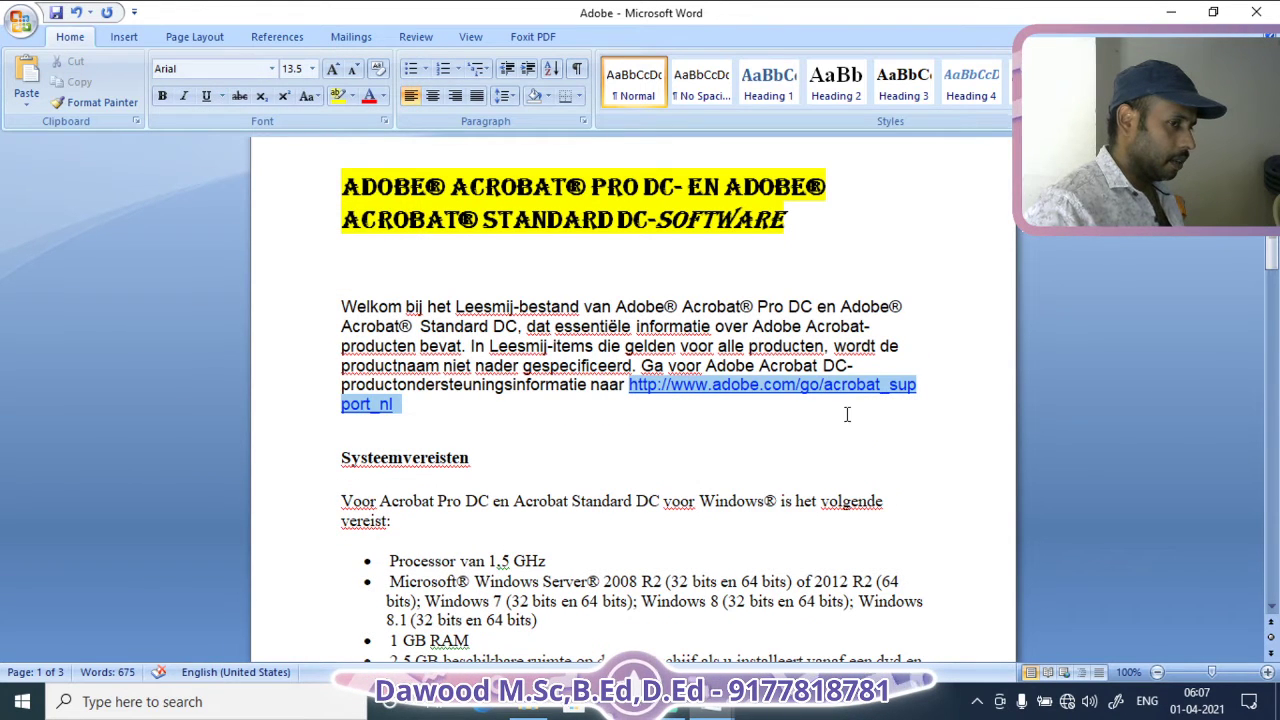
left_click(717, 426)
scroll(720, 412, "down", 2)
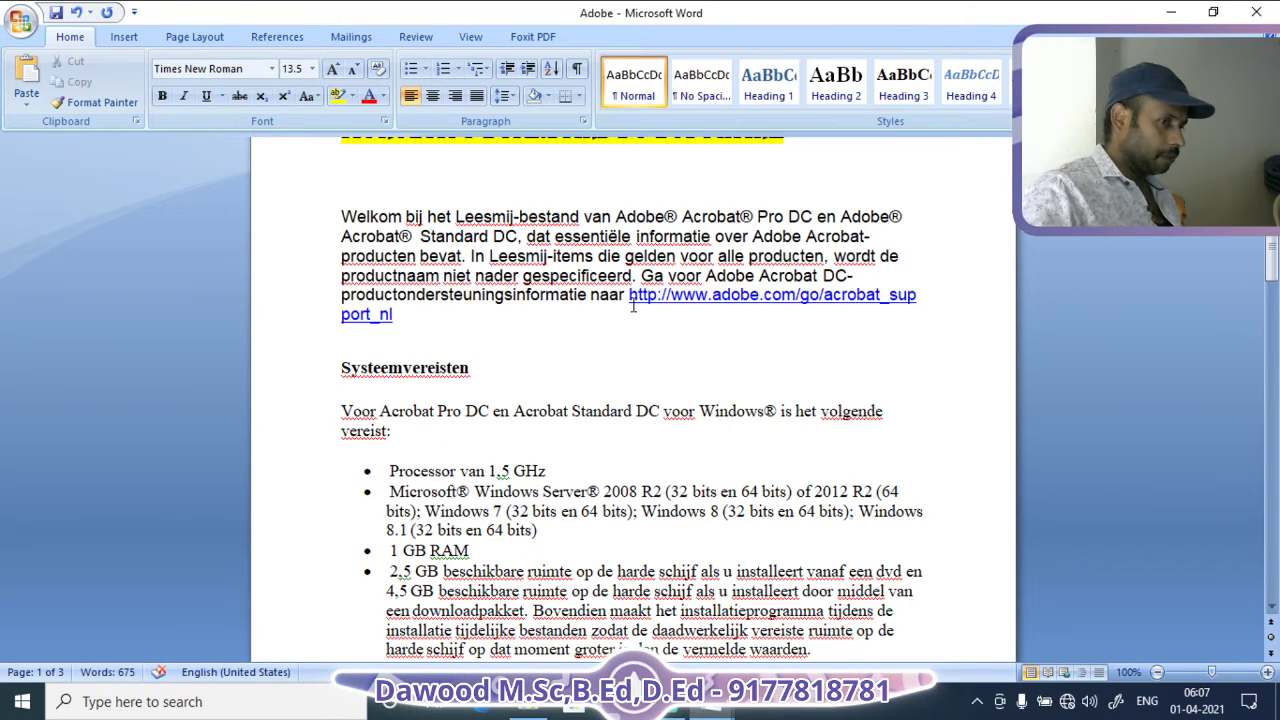
left_click_drag(630, 298, 690, 322)
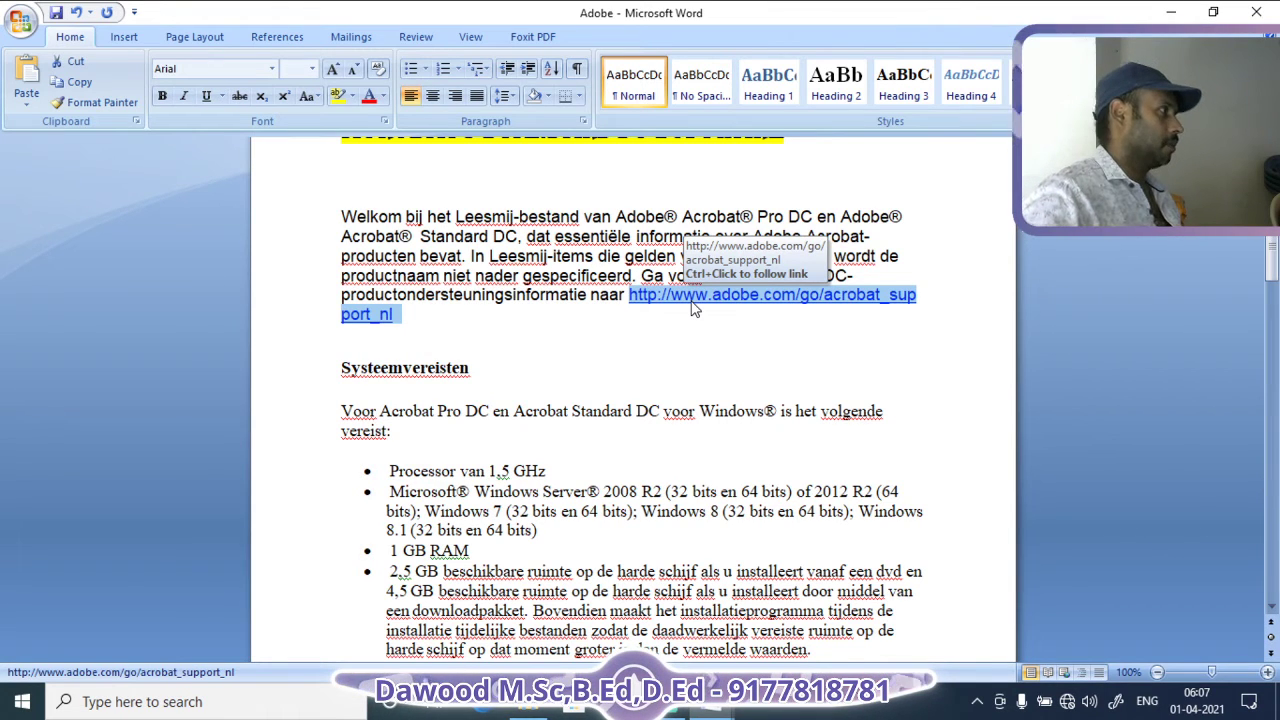
left_click(792, 411)
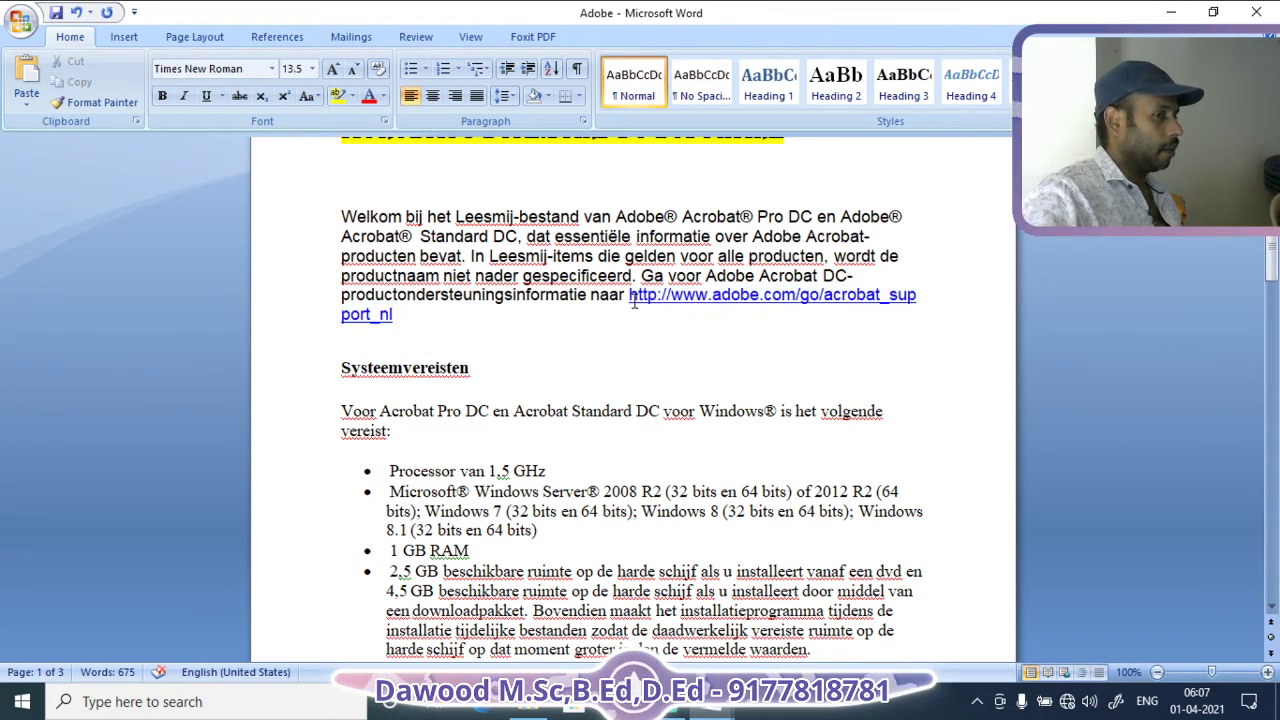
left_click(633, 303)
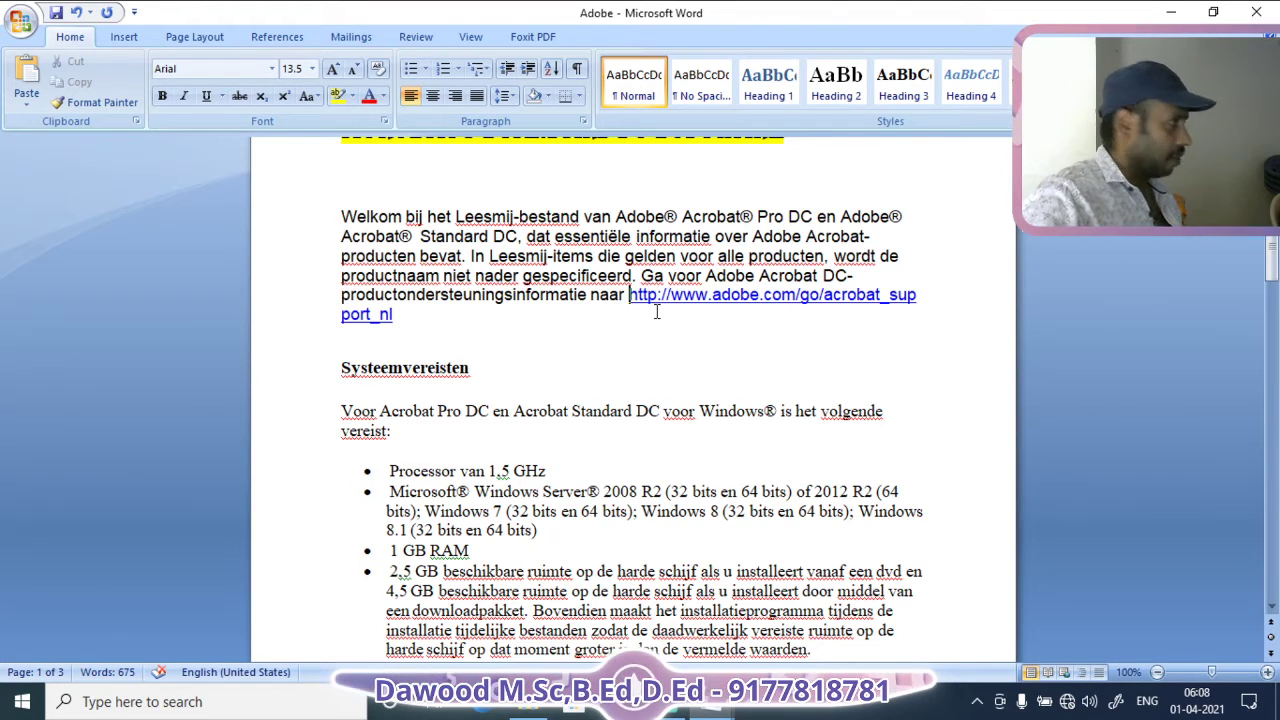
left_click(827, 351)
left_click_drag(624, 293, 678, 305)
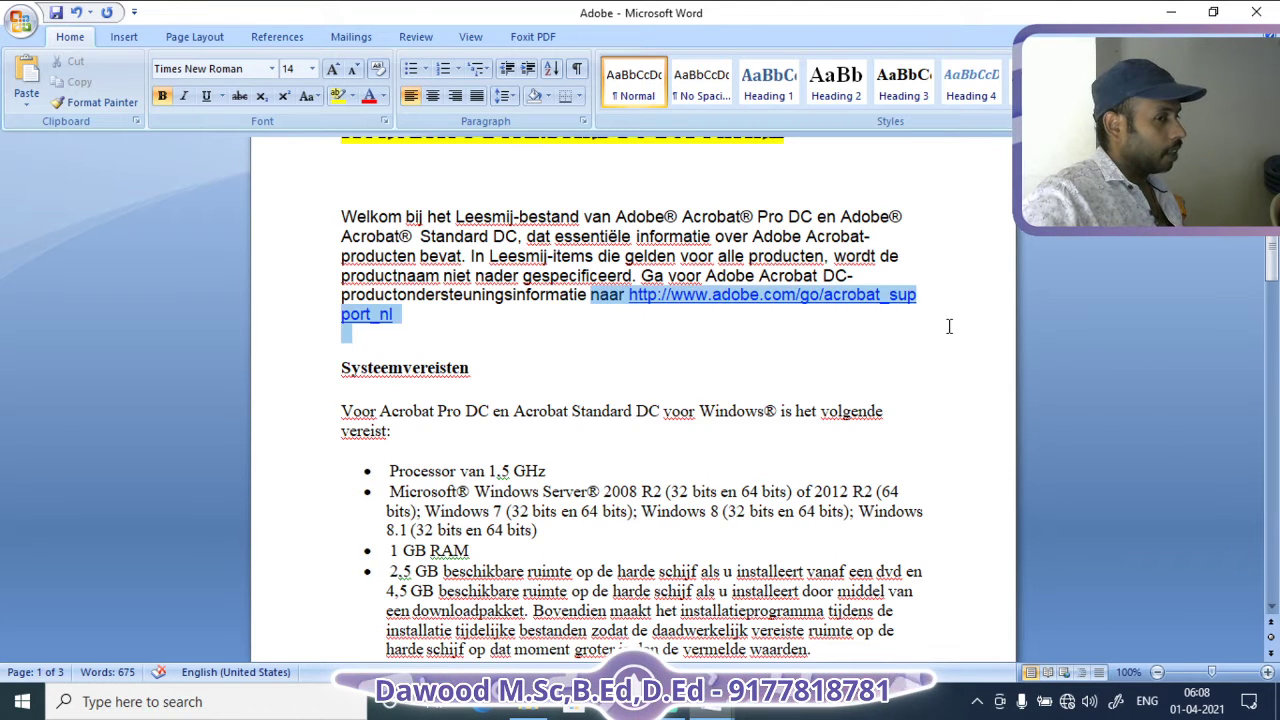
left_click(364, 318)
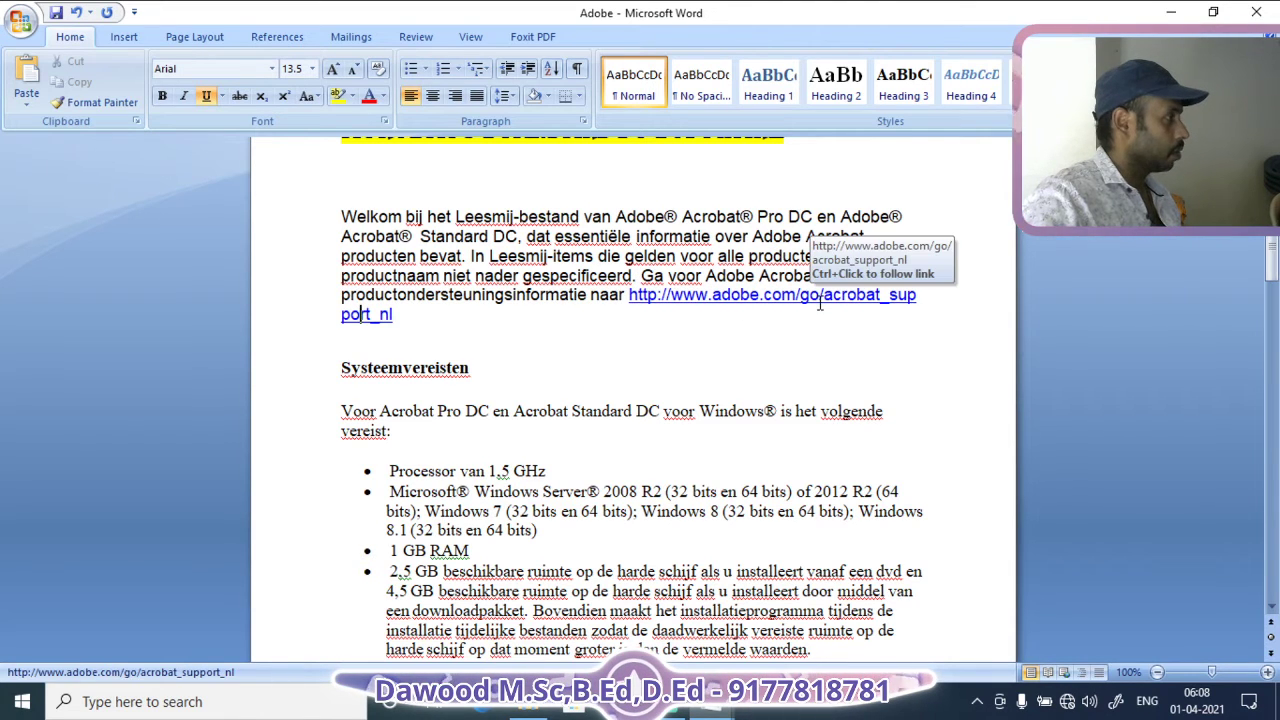
Set the sentence below "Systeemvereisten" to font size 22, then enlarge it with Grow Font to 26
scroll(737, 363, "down", 4)
scroll(407, 436, "up", 2)
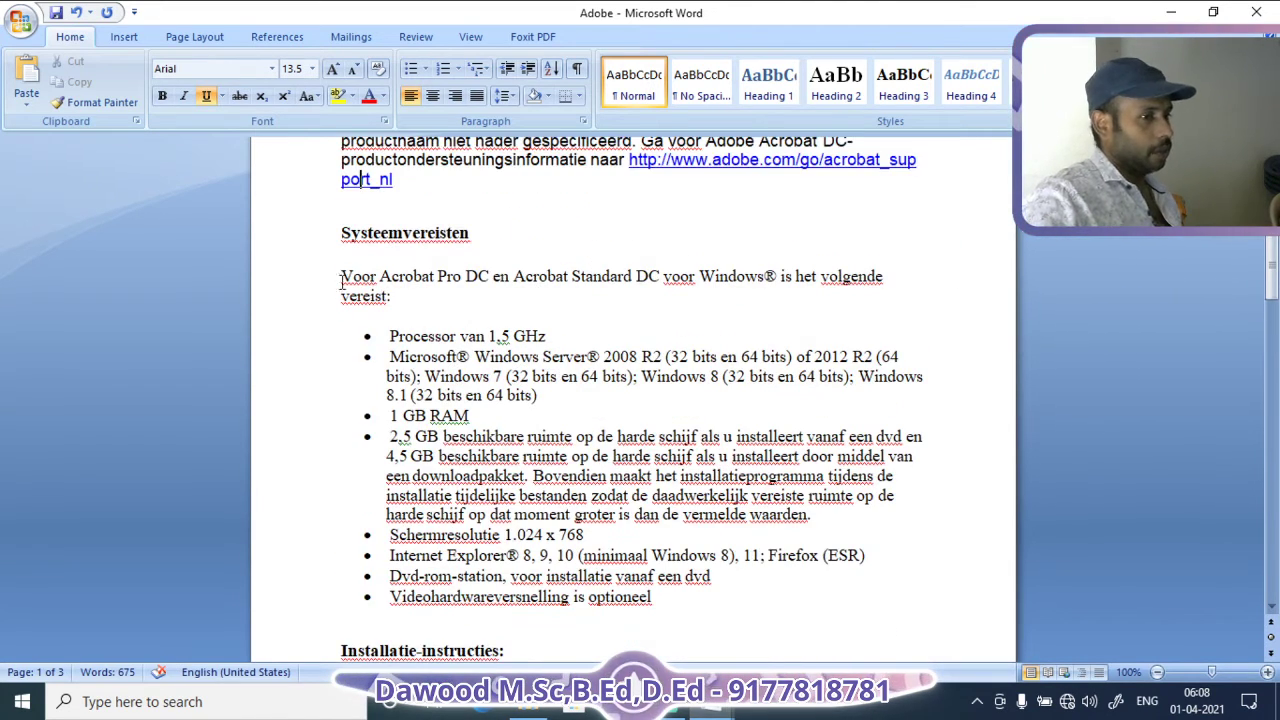
left_click_drag(341, 280, 348, 315)
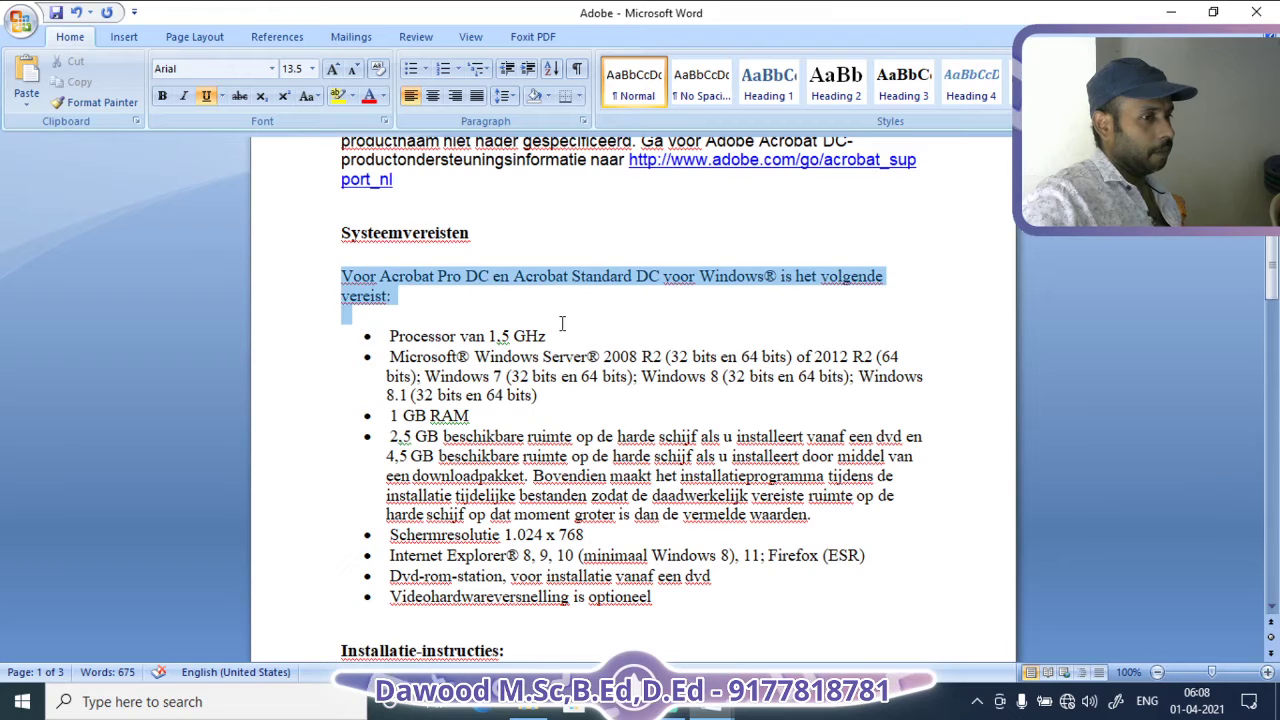
left_click(313, 70)
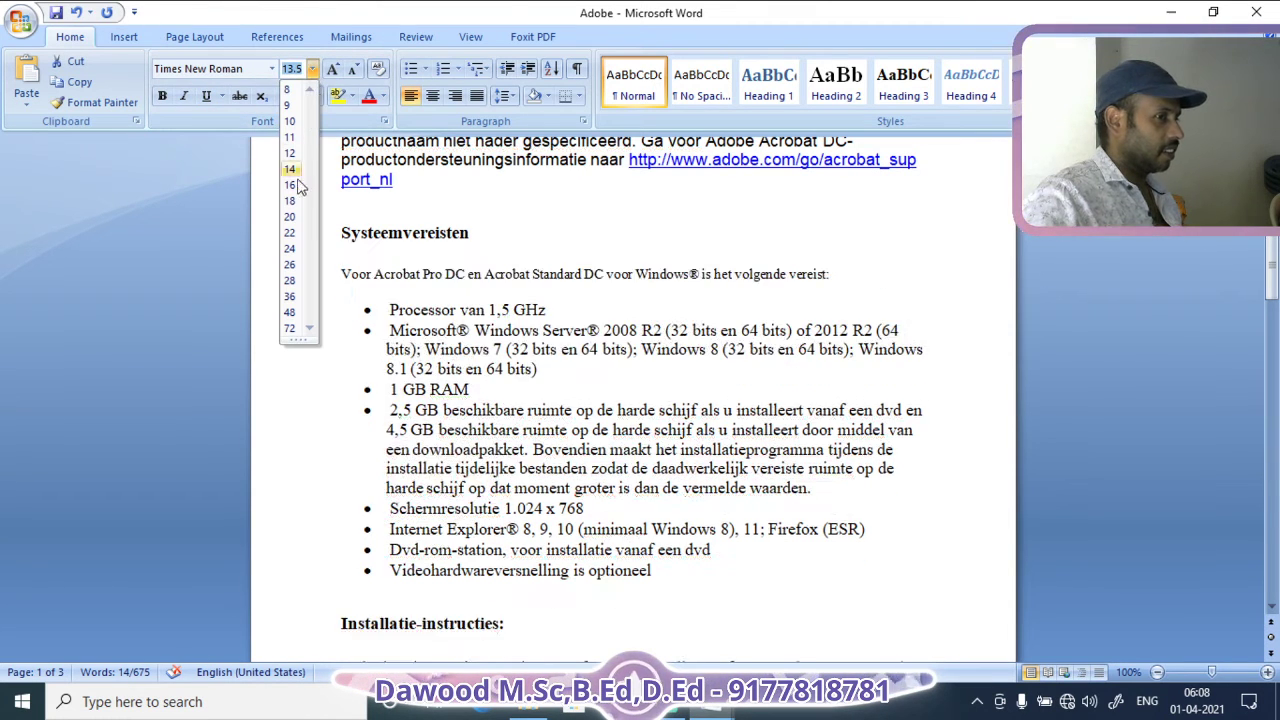
left_click(292, 233)
left_click(333, 70)
left_click(333, 70)
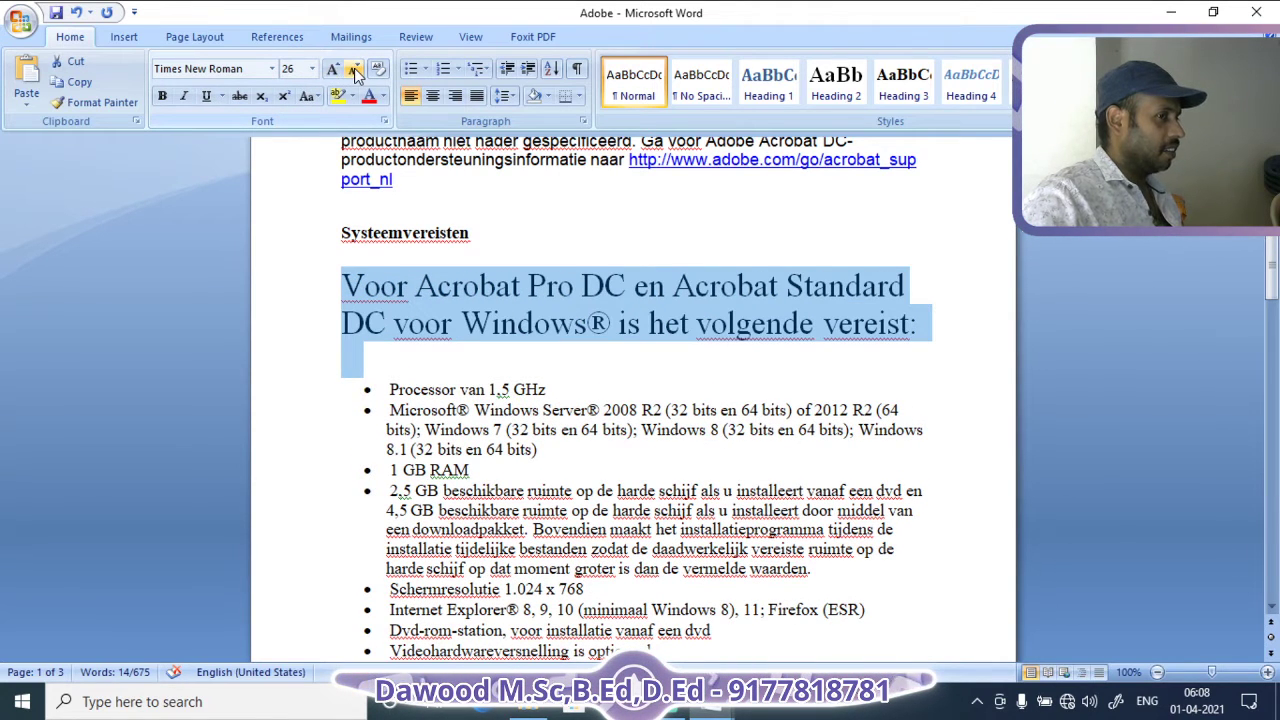
Enlarge the sentence below "Systeemvereisten" with Grow Font to size 150
double_click(333, 70)
triple_click(333, 70)
double_click(333, 70)
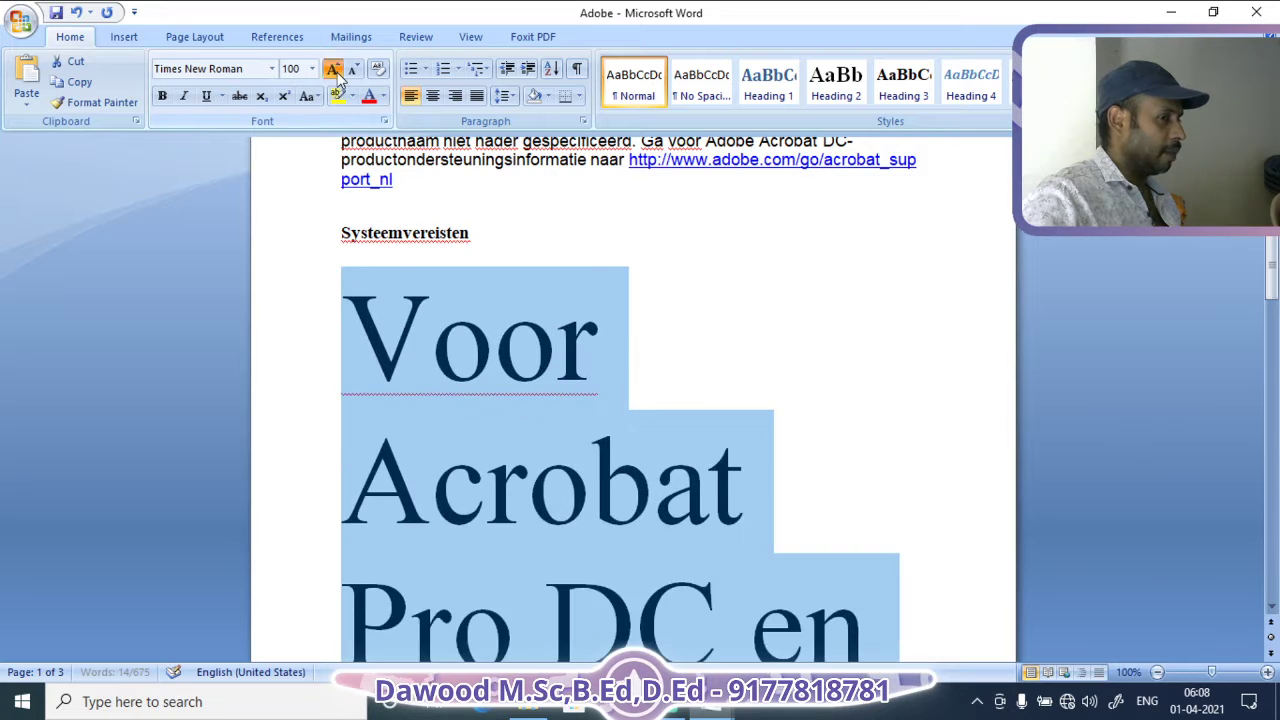
triple_click(333, 70)
triple_click(333, 70)
double_click(333, 70)
double_click(333, 70)
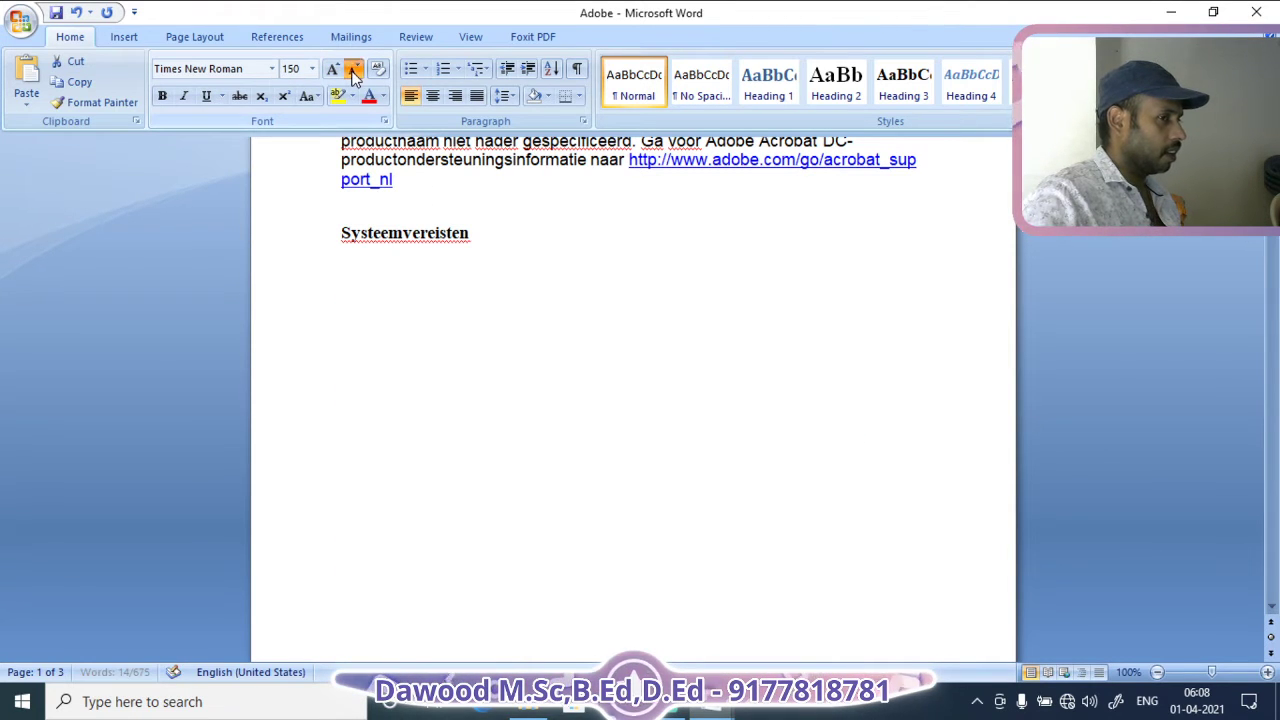
Reduce the enlarged sentence below "Systeemvereisten" with Shrink Font to size 28 and then a few sizes smaller
triple_click(354, 70)
double_click(354, 70)
double_click(354, 70)
double_click(354, 70)
double_click(354, 70)
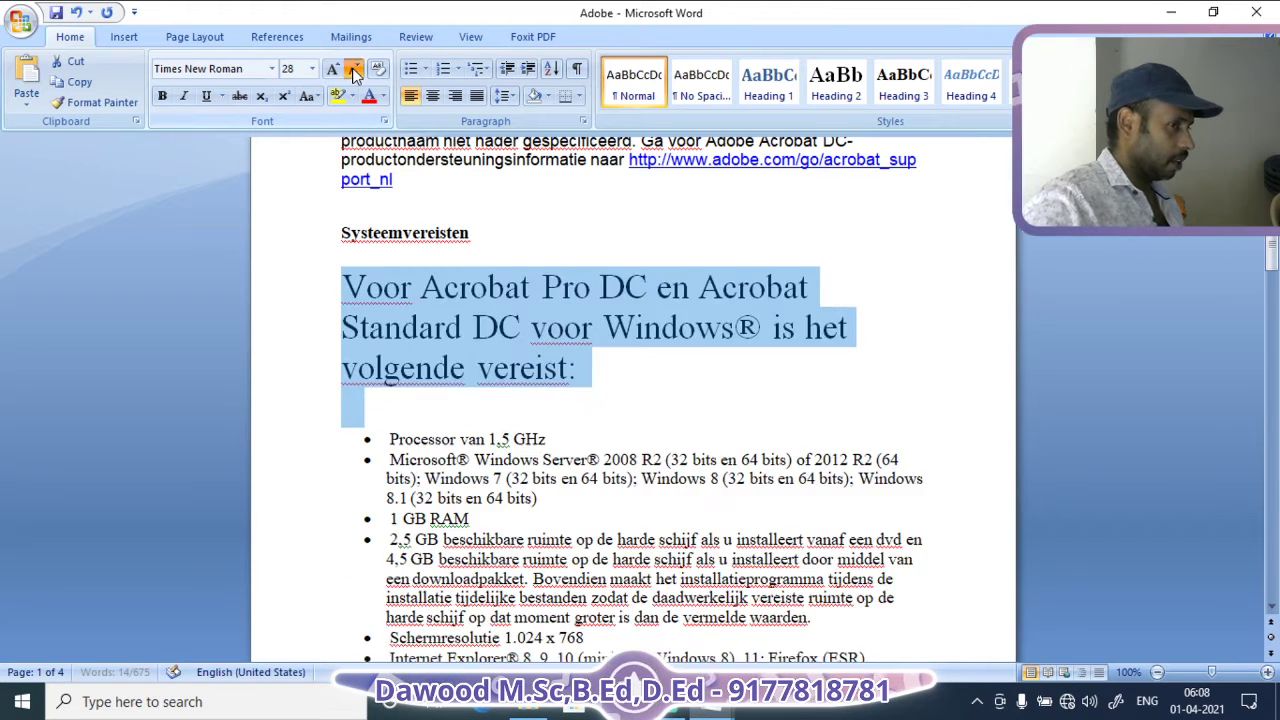
double_click(354, 70)
double_click(354, 70)
Clear the formatting of the sentence below "Systeemvereisten" and of the highlighted Adobe Acrobat title
left_click(378, 69)
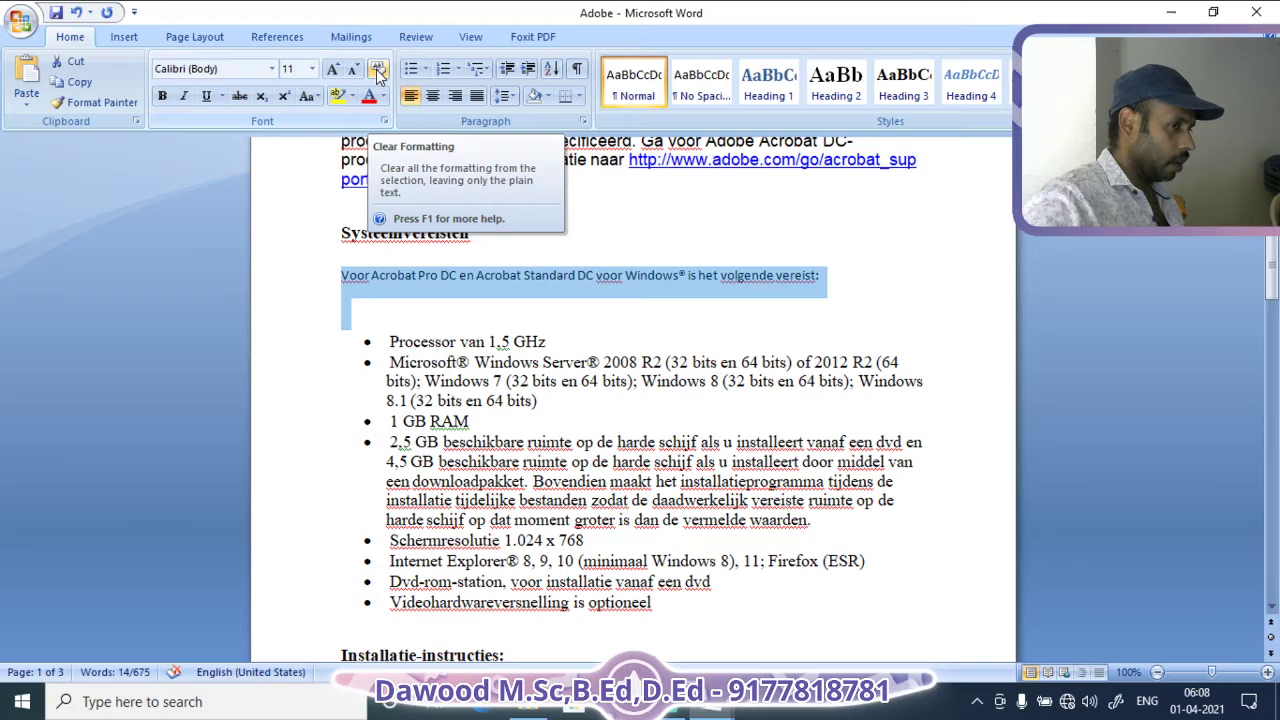
left_click(522, 362)
scroll(567, 364, "up", 5)
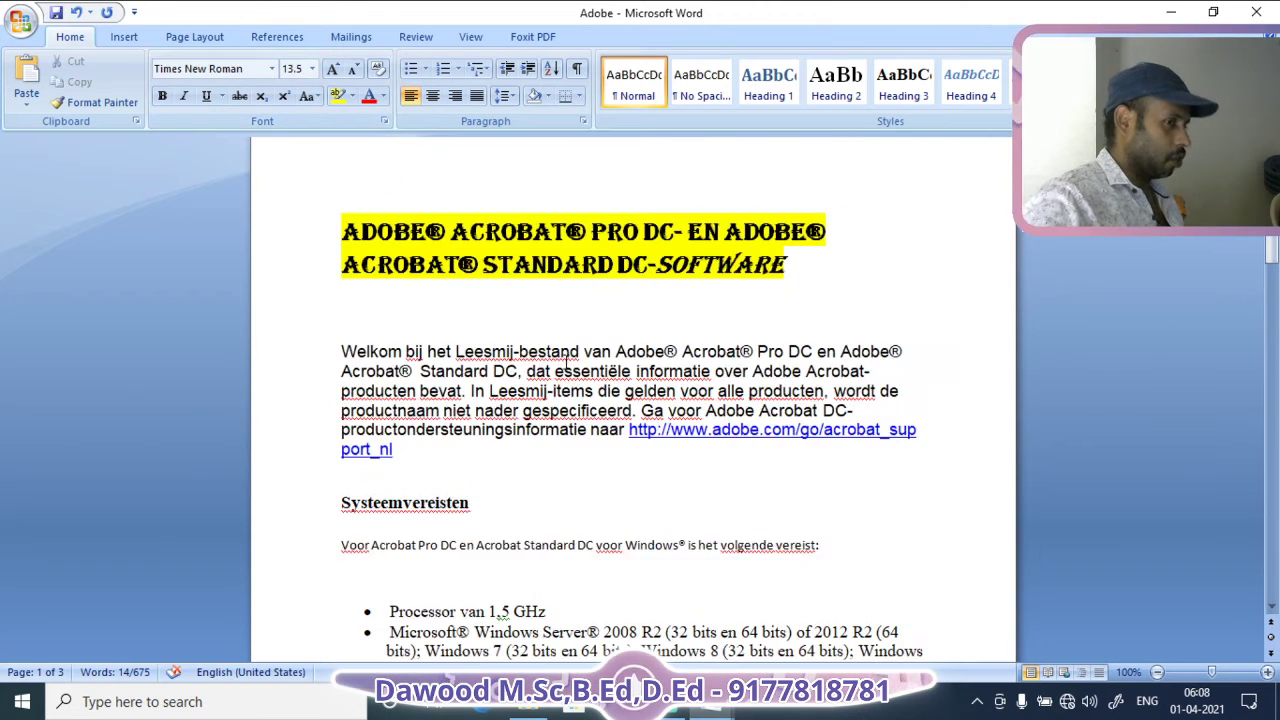
scroll(566, 364, "up", 1)
left_click_drag(303, 285, 317, 343)
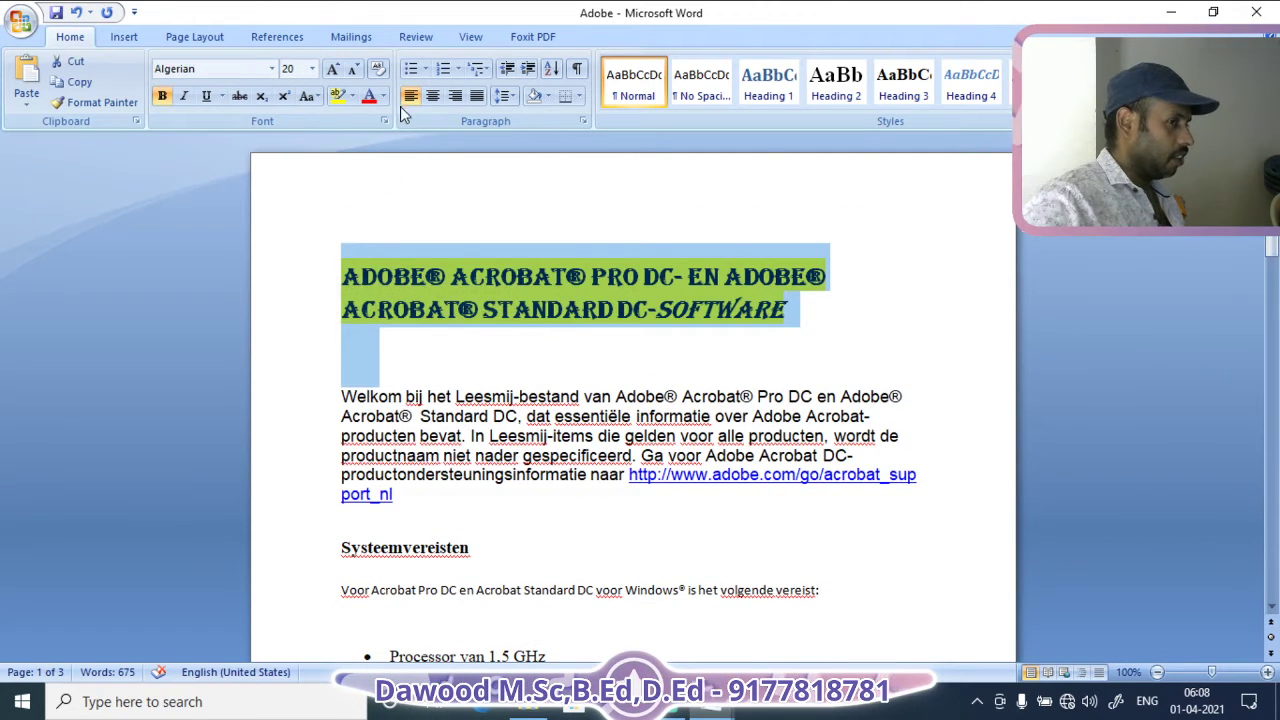
left_click(378, 68)
left_click(515, 316)
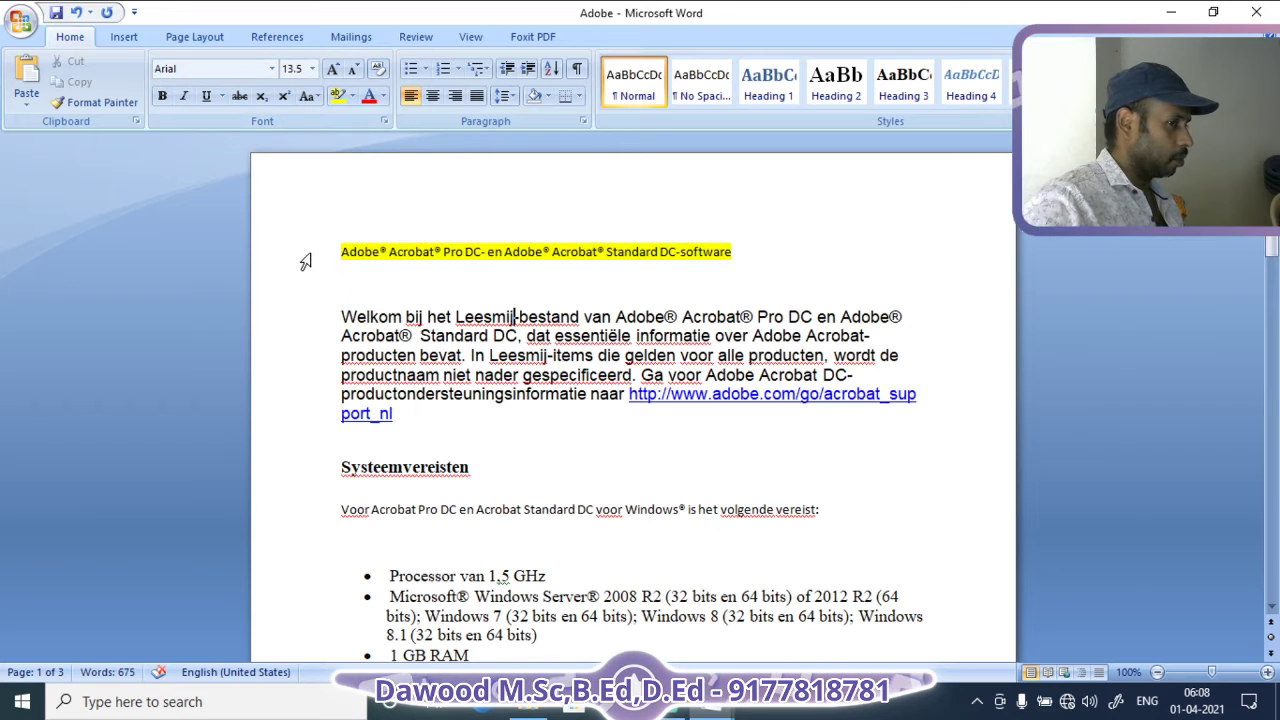
Set the font of the highlighted Adobe Acrobat title to Algerian again
left_click_drag(333, 260, 340, 290)
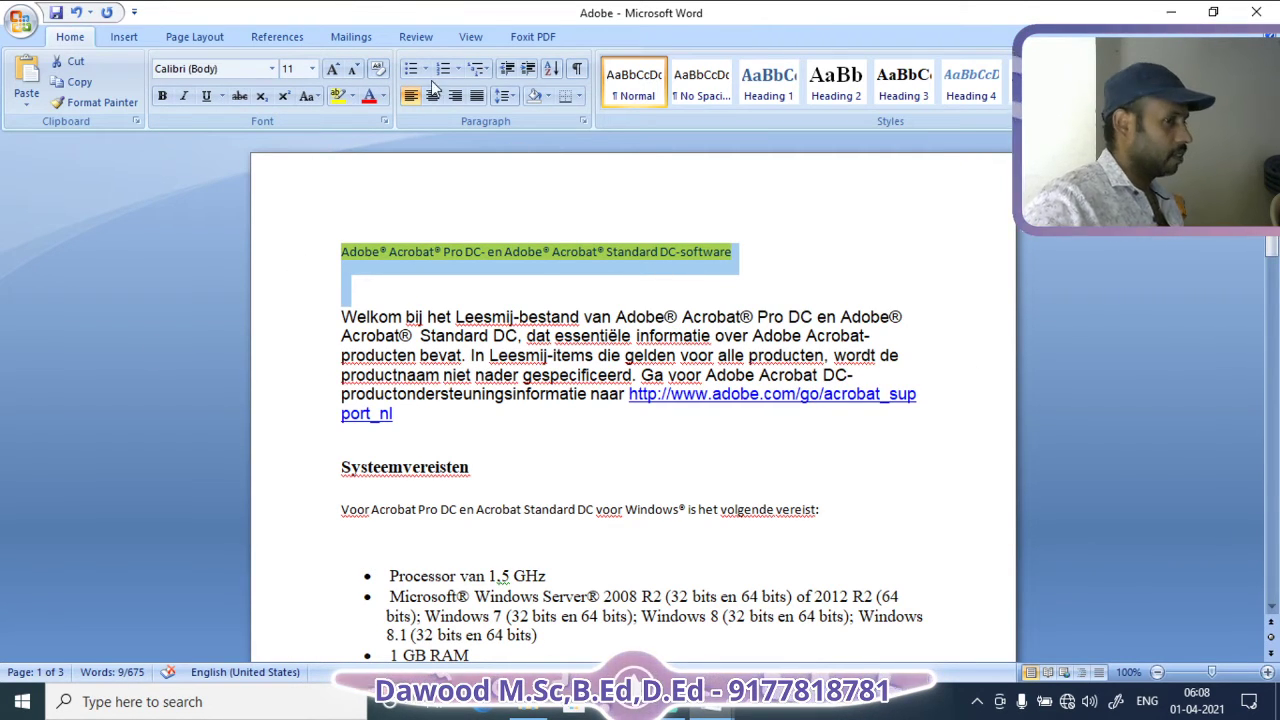
left_click(271, 69)
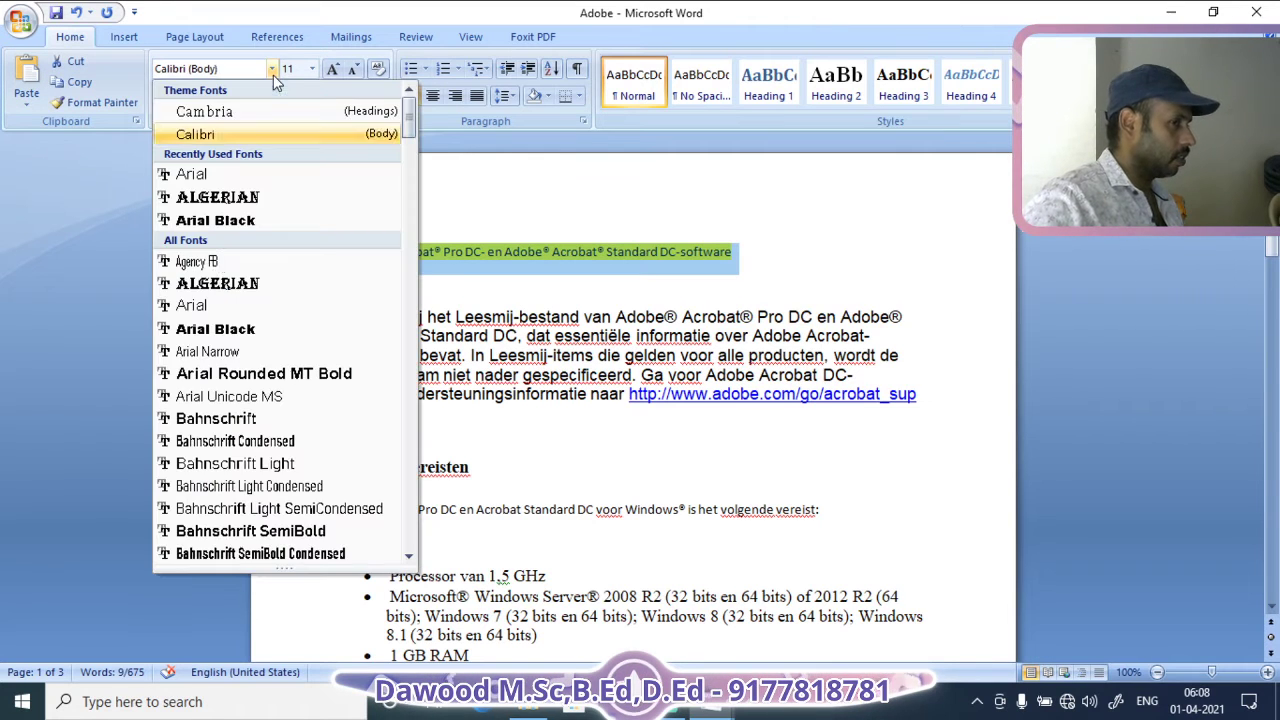
left_click(215, 200)
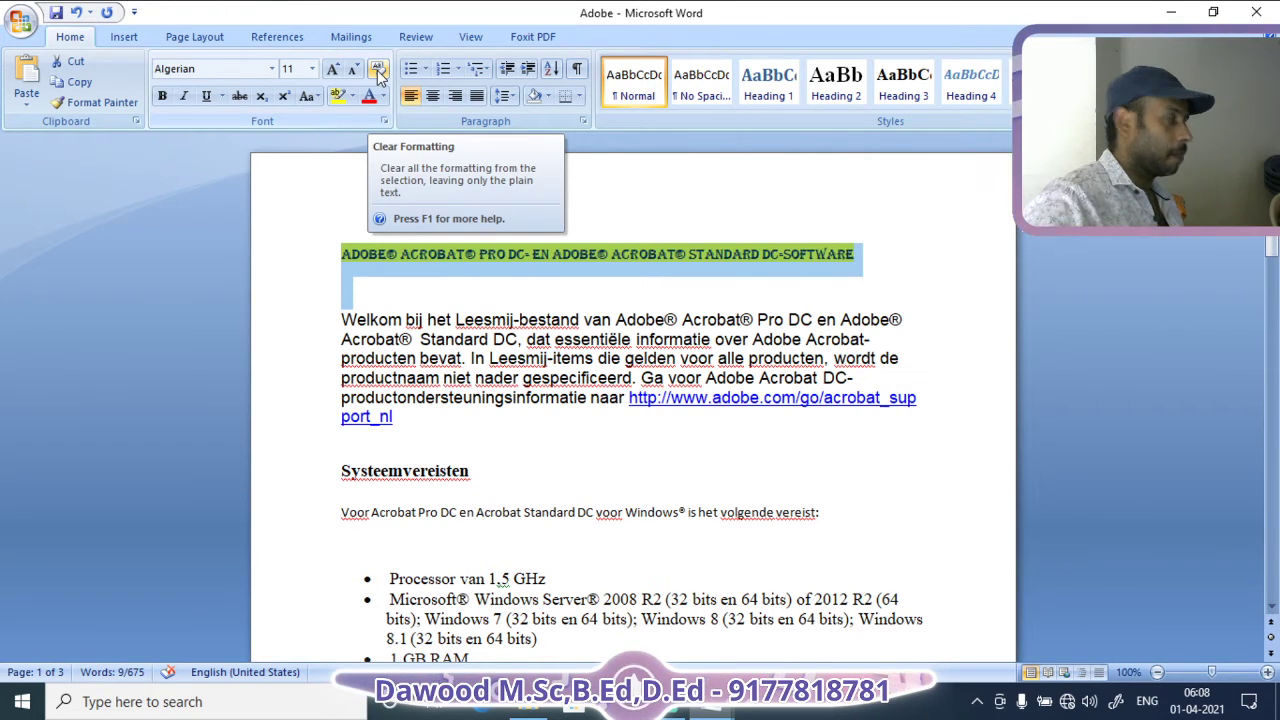
left_click(302, 217)
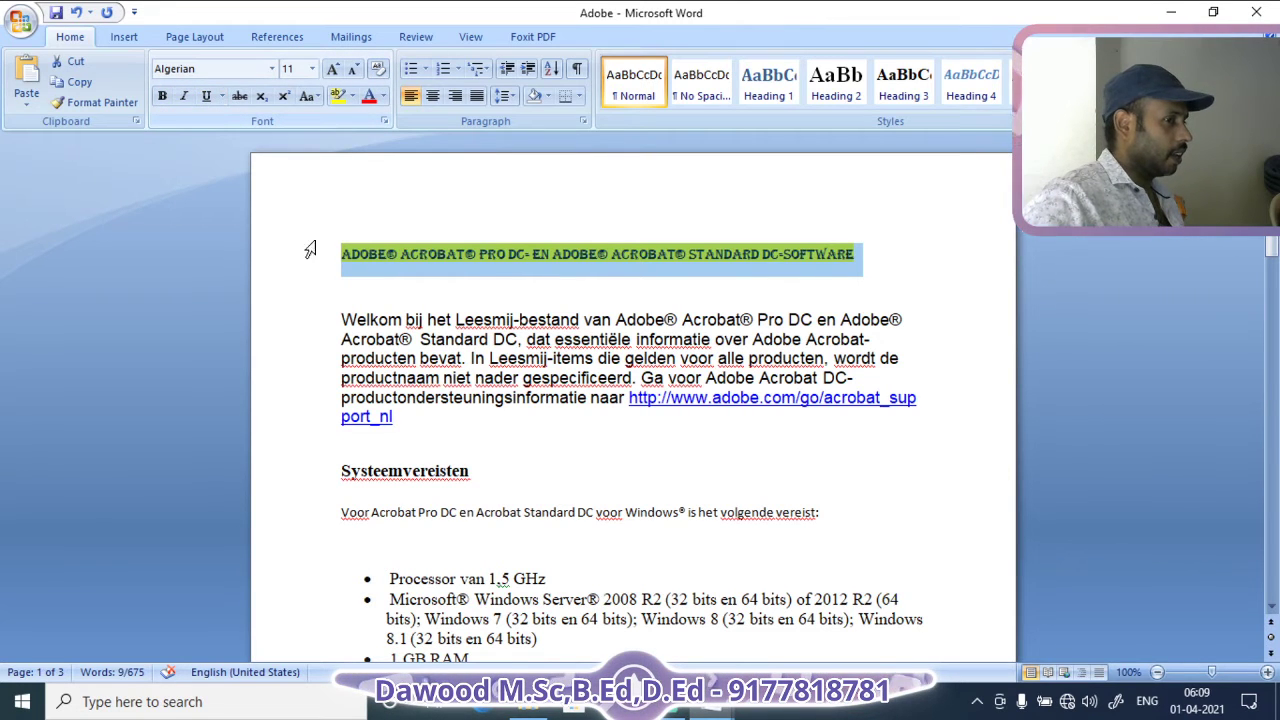
left_click(345, 277)
Make the "Welkom bij het Leesmij-bestand" paragraph bold from its beginning up to "Adobe Acrobat DC"
left_click_drag(388, 329, 738, 418)
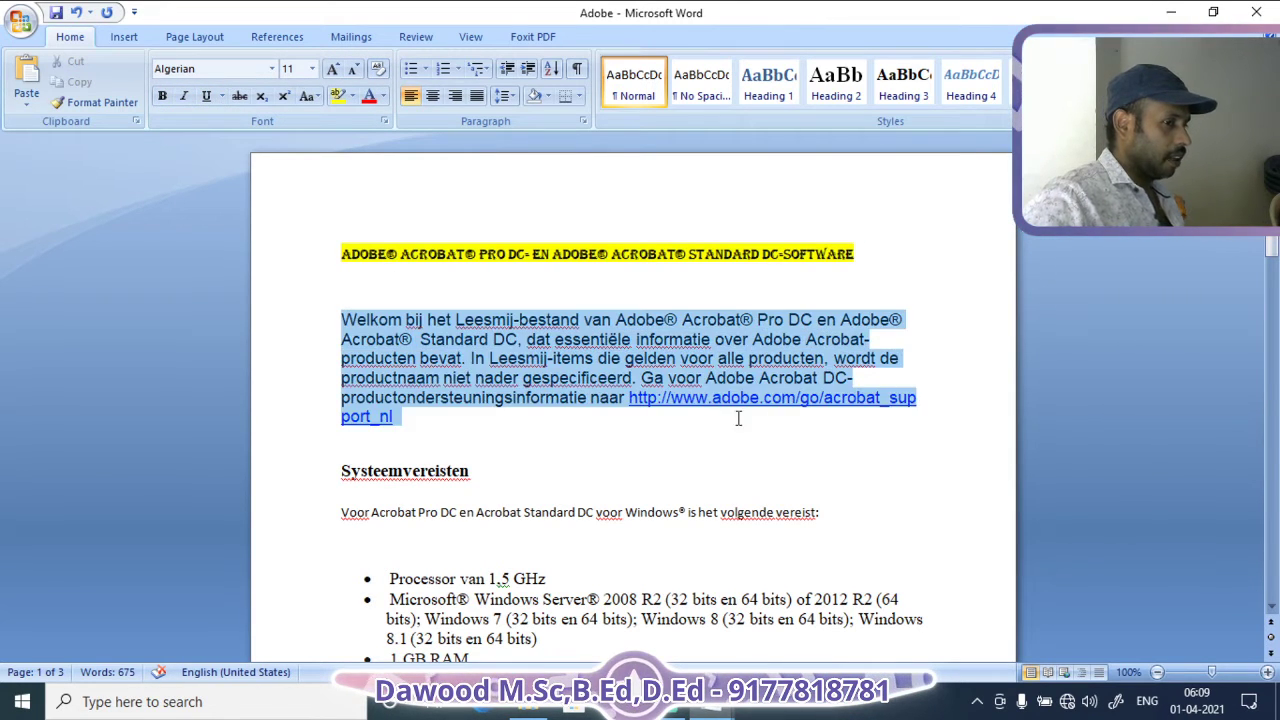
left_click_drag(835, 391, 848, 384)
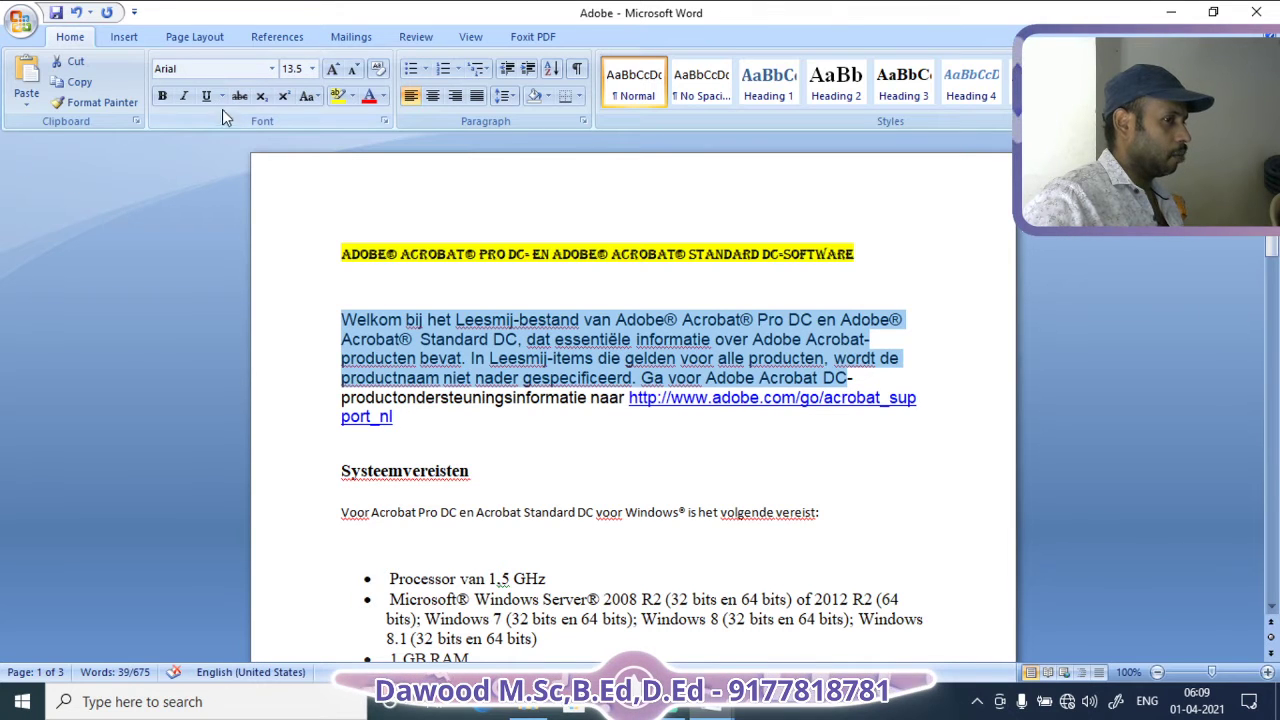
left_click(163, 97)
left_click(527, 358)
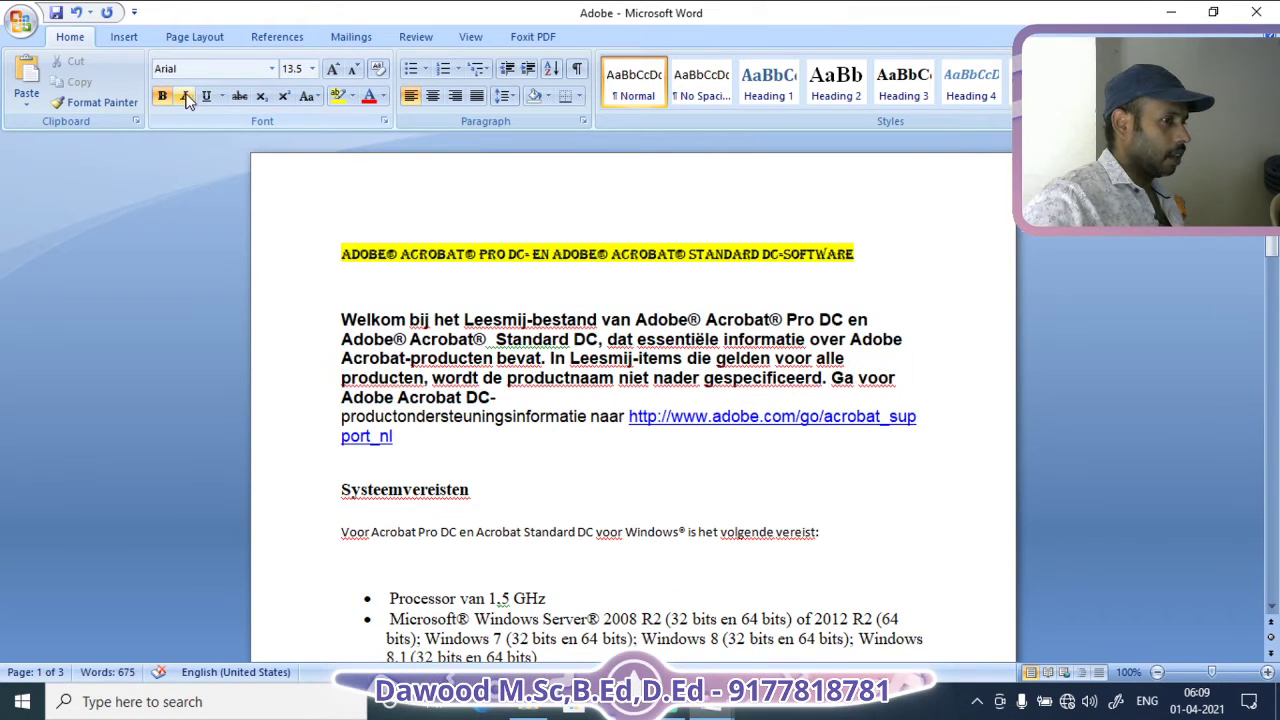
Italicize the "Welkom" paragraph from its beginning through the word "productondersteuningsinformatie"
left_click_drag(338, 305, 447, 414)
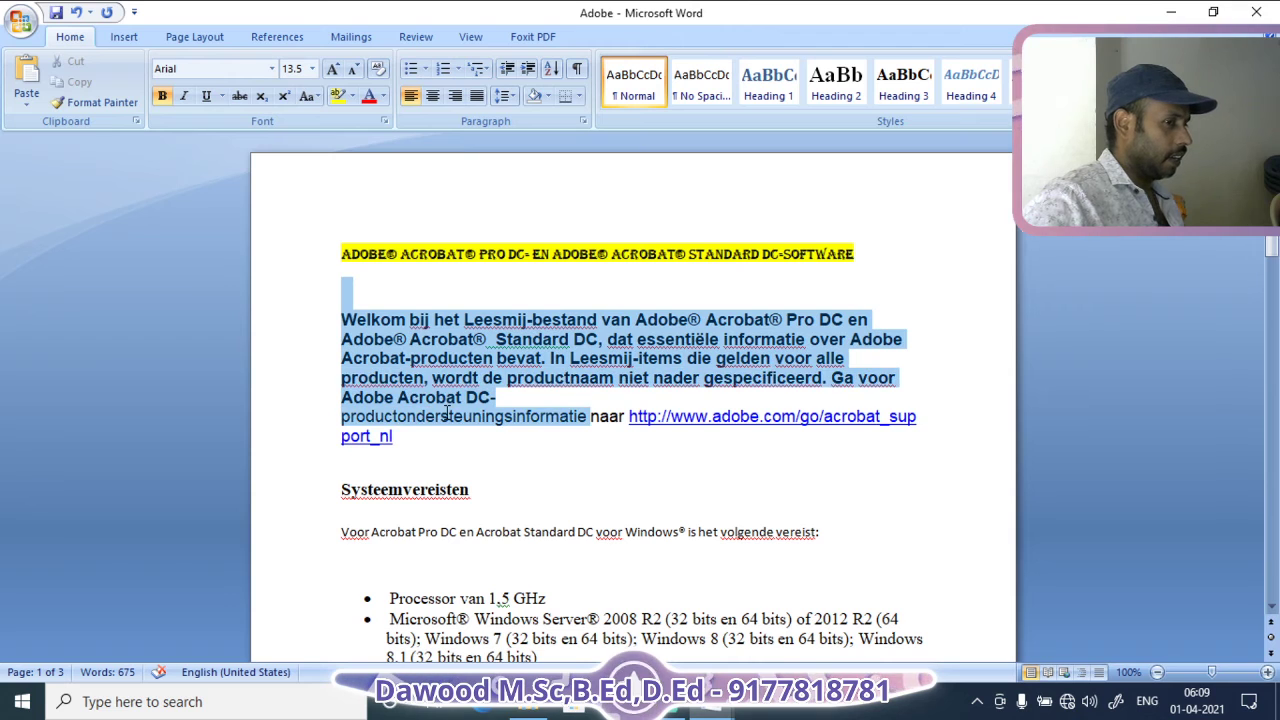
left_click(183, 96)
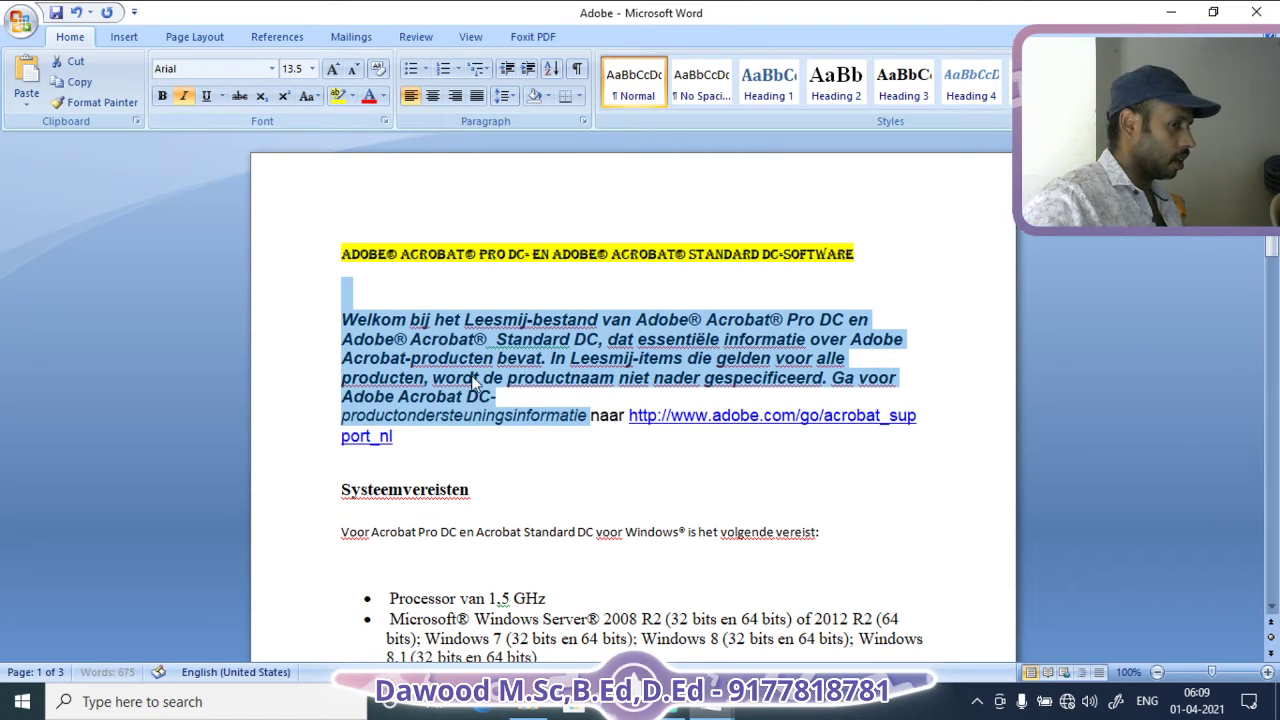
left_click(471, 375)
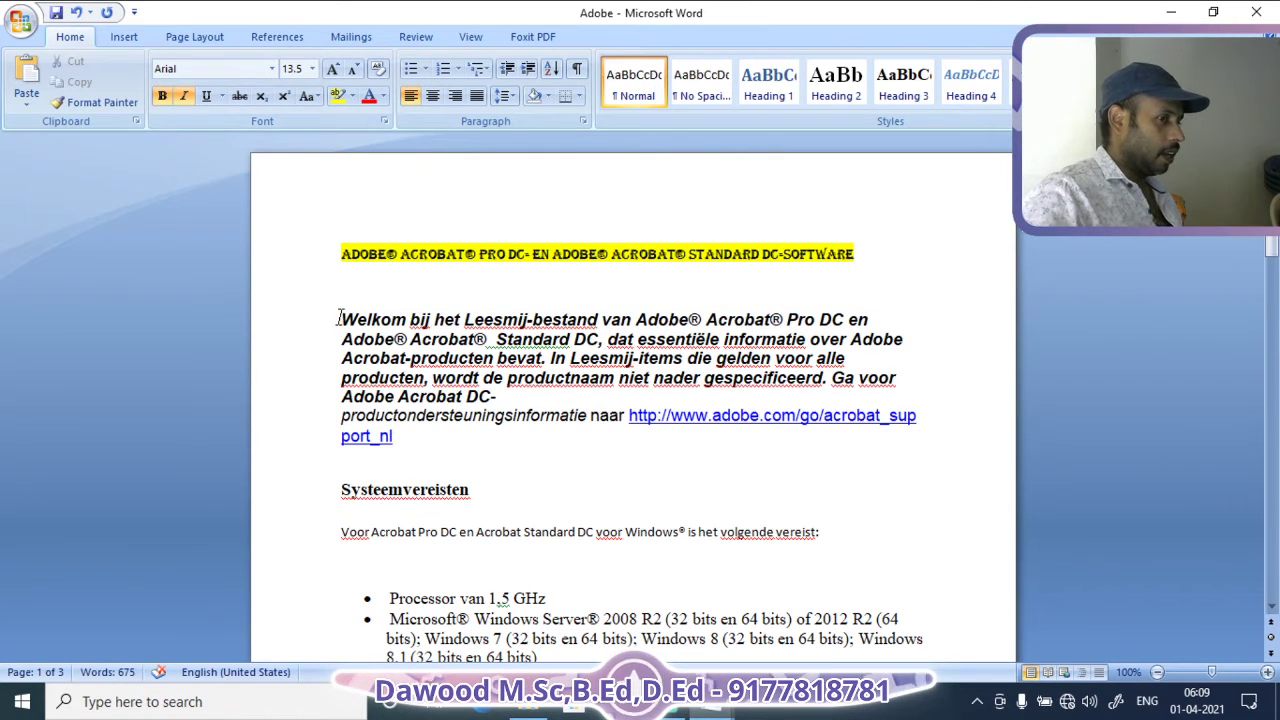
Underline the first line of the "Welkom" paragraph and apply strikethrough to its second line
left_click_drag(338, 318, 869, 318)
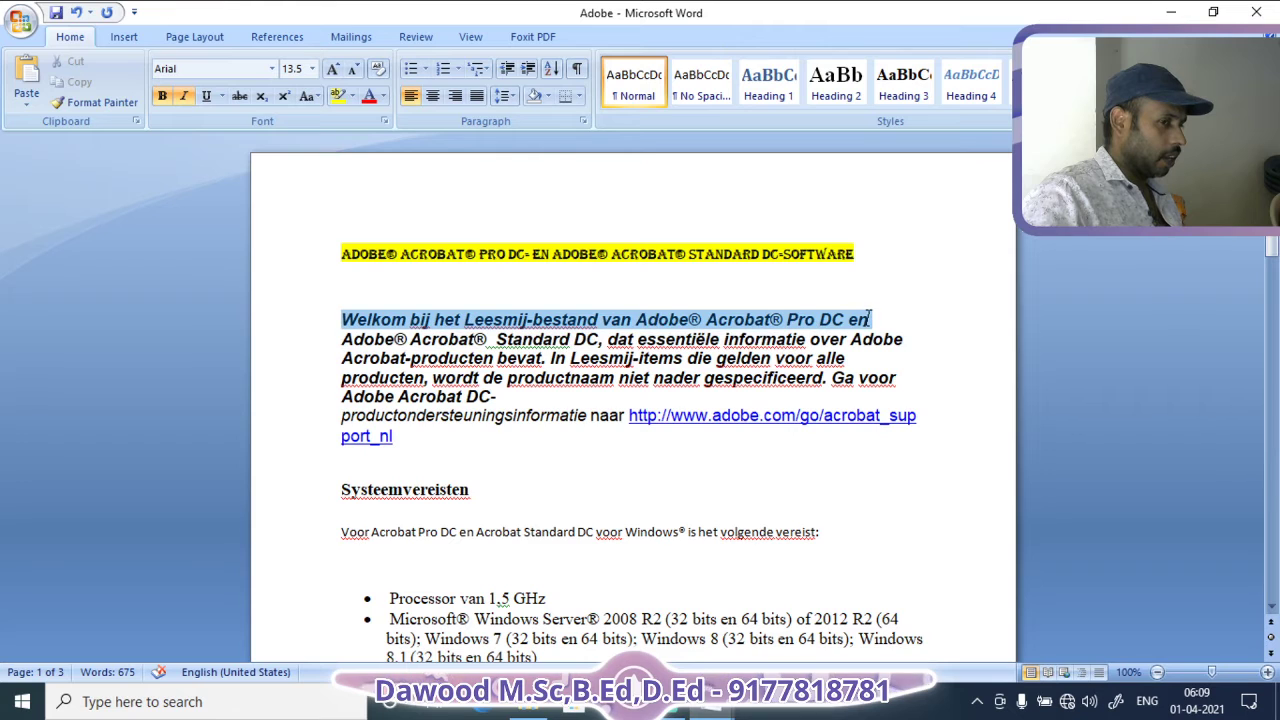
left_click(206, 96)
left_click(340, 318)
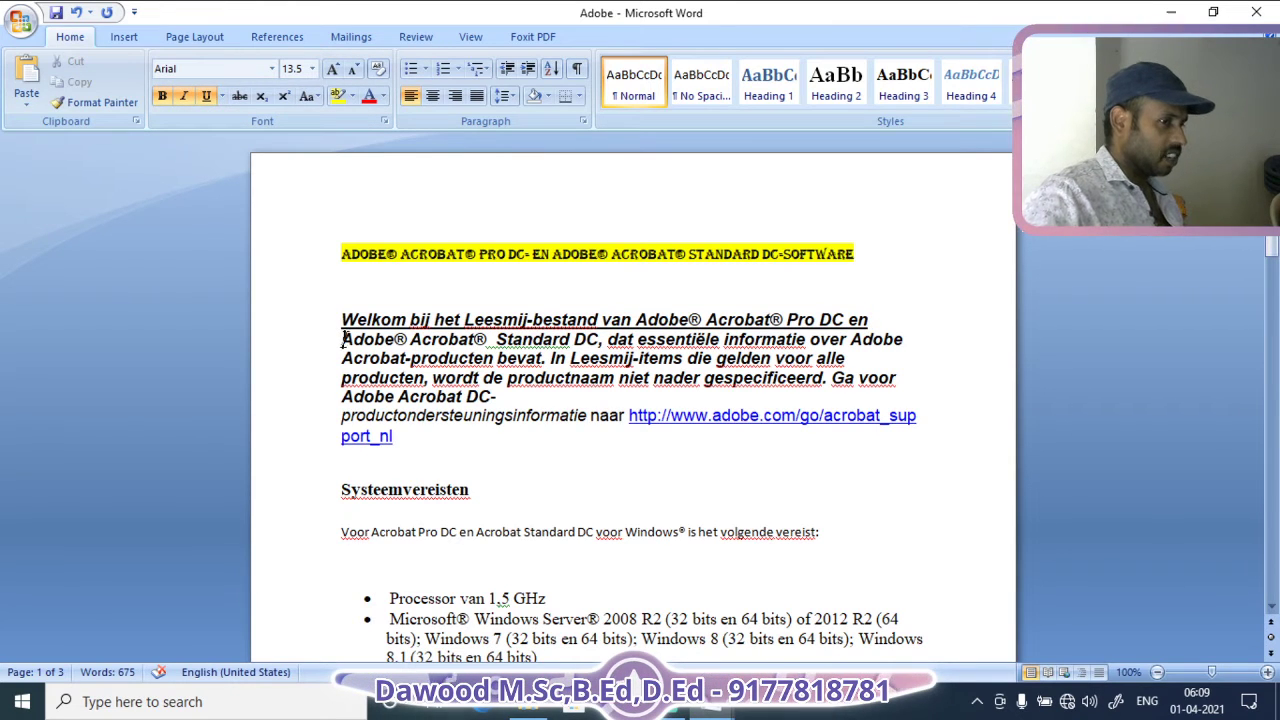
left_click_drag(341, 340, 904, 340)
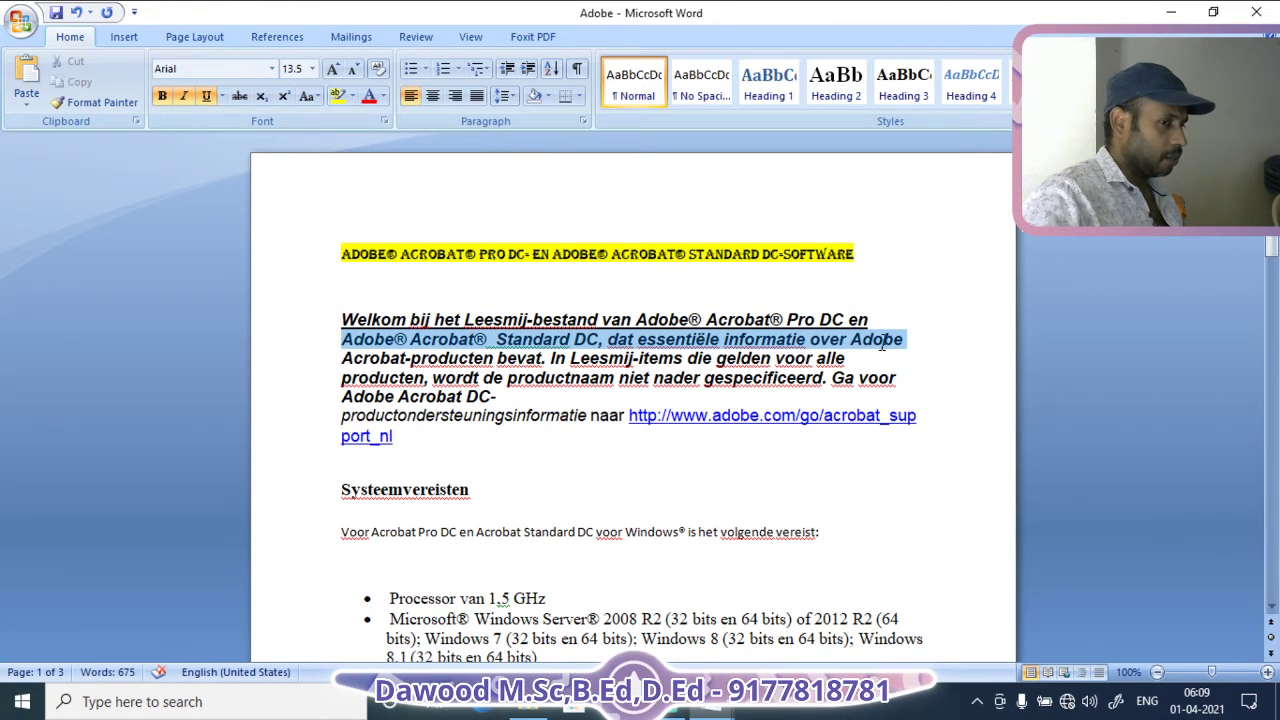
left_click(239, 96)
left_click(505, 396)
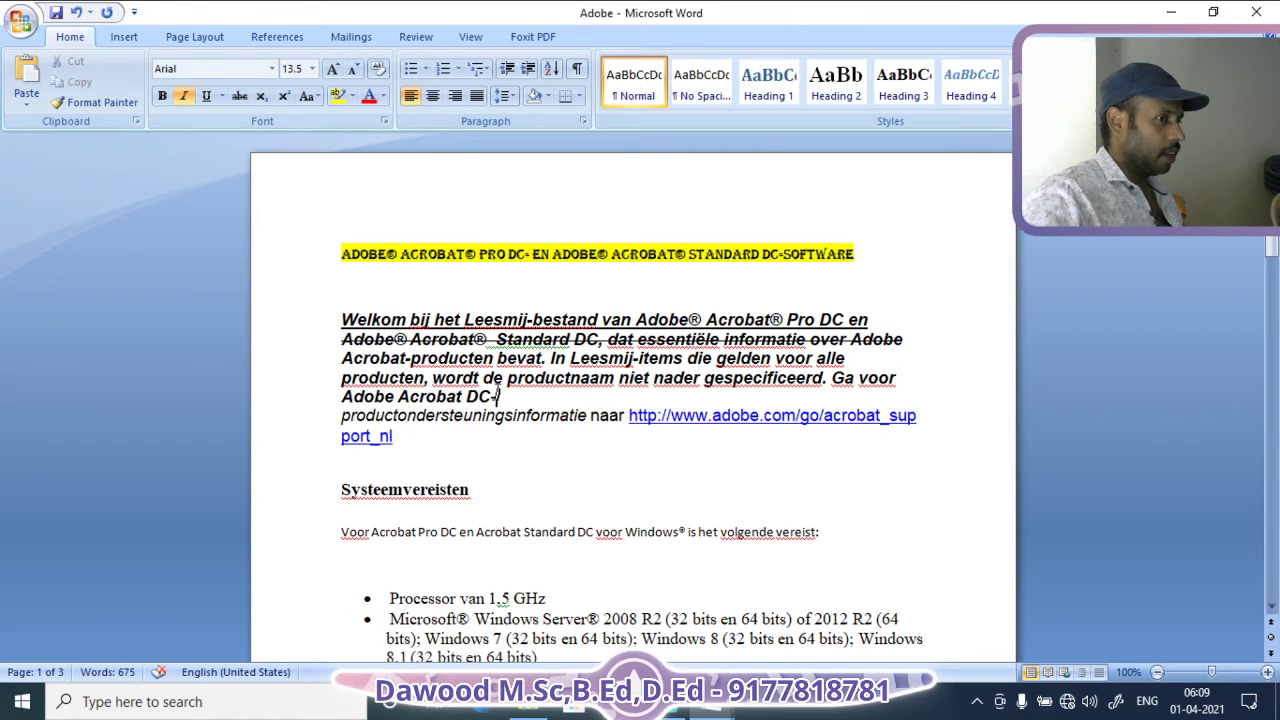
Enter the formula "H2SO4" on the empty line directly below the "Systeemvereisten" heading
scroll(484, 435, "down", 3)
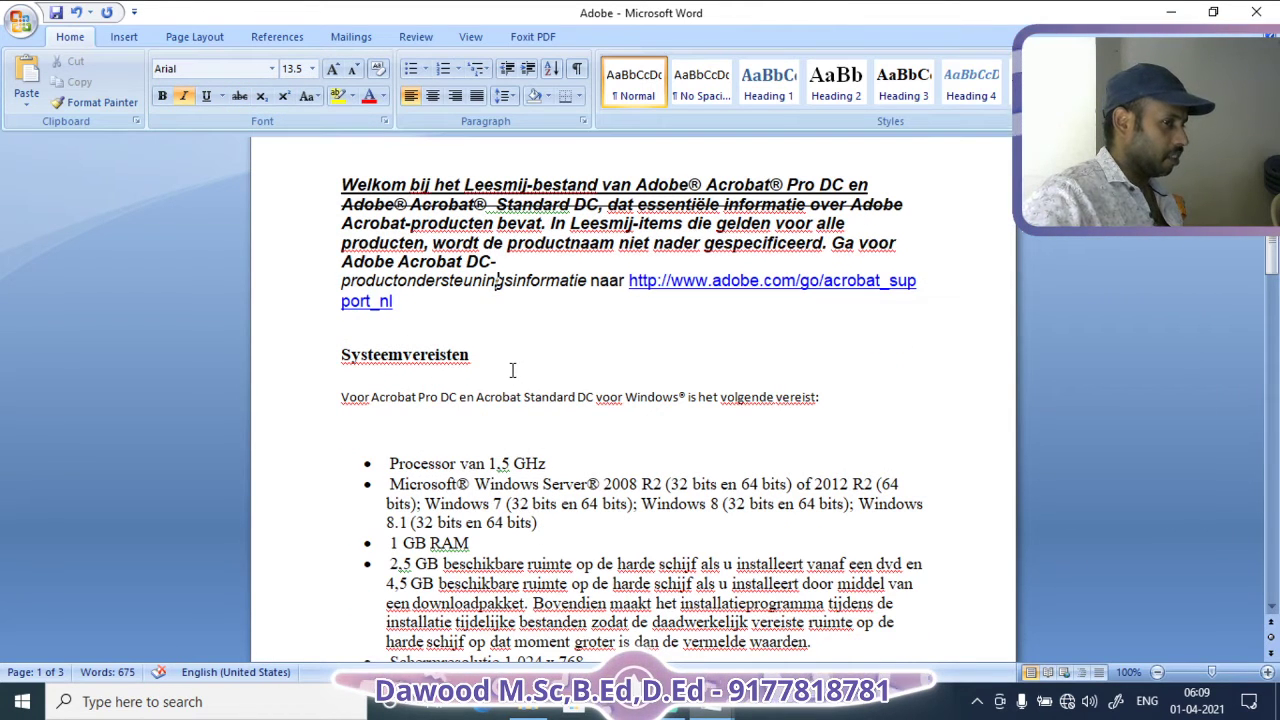
left_click(512, 370)
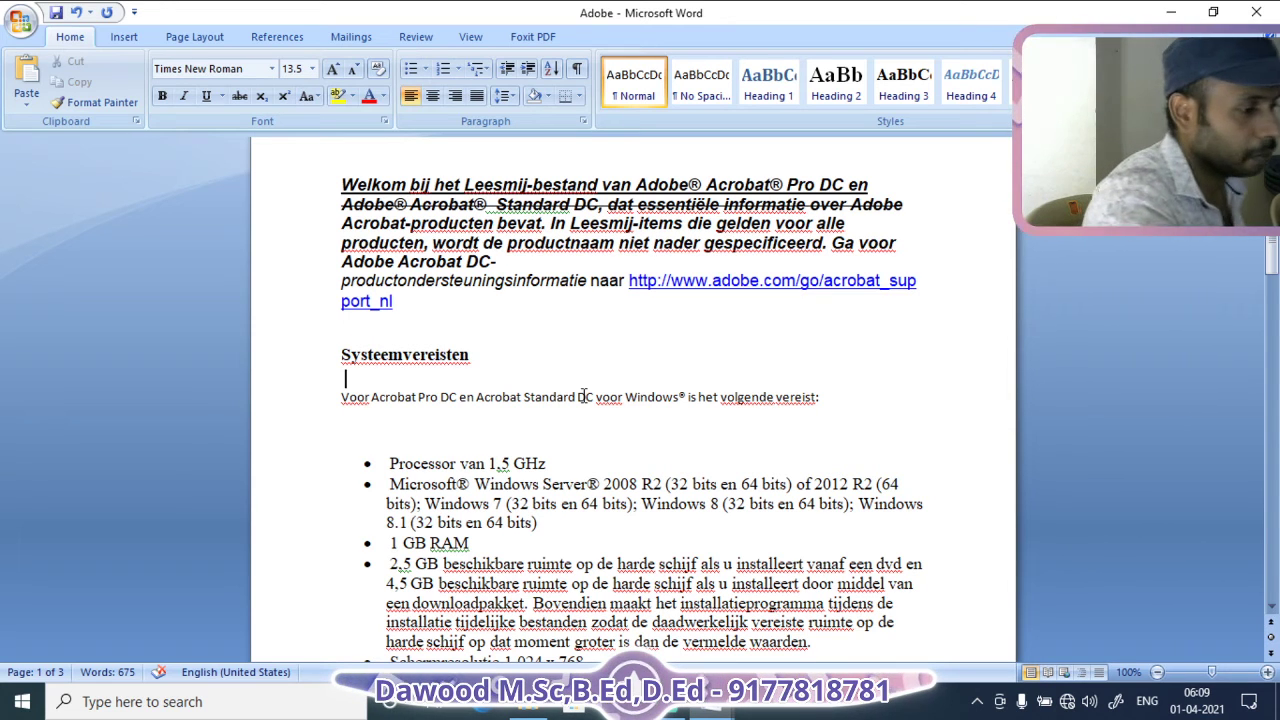
type("h")
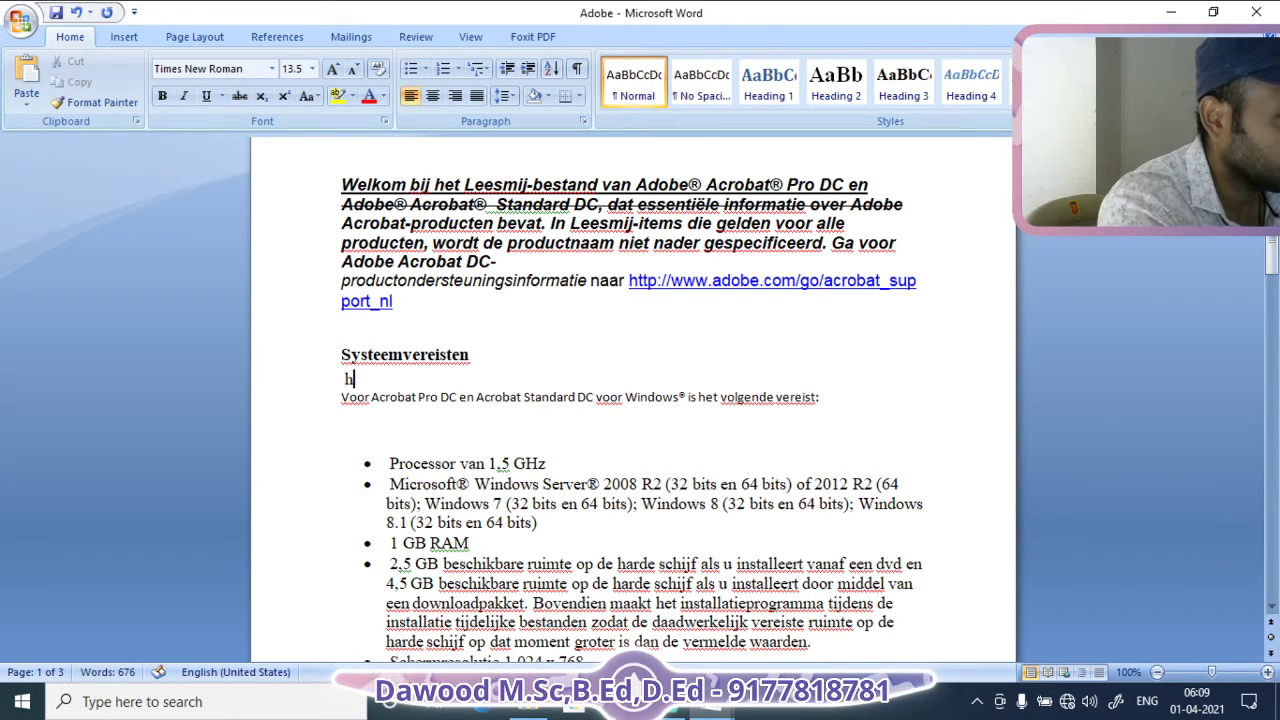
type("H2")
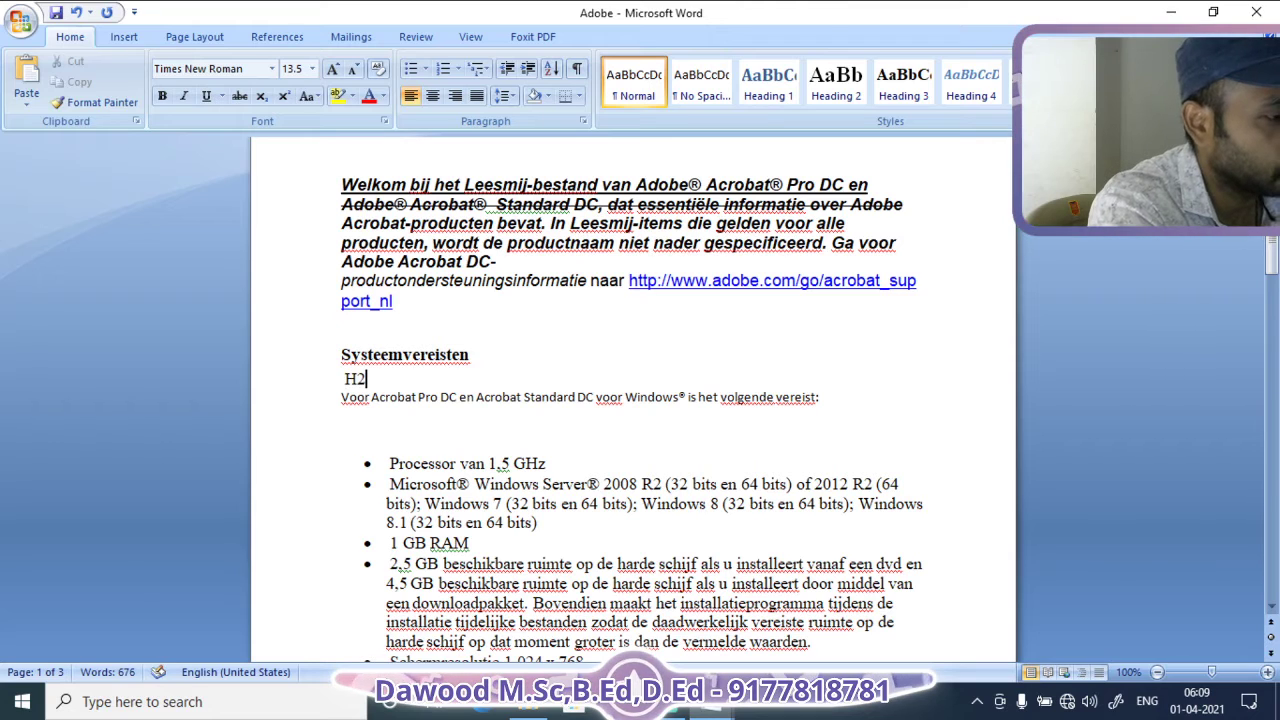
type("SO4")
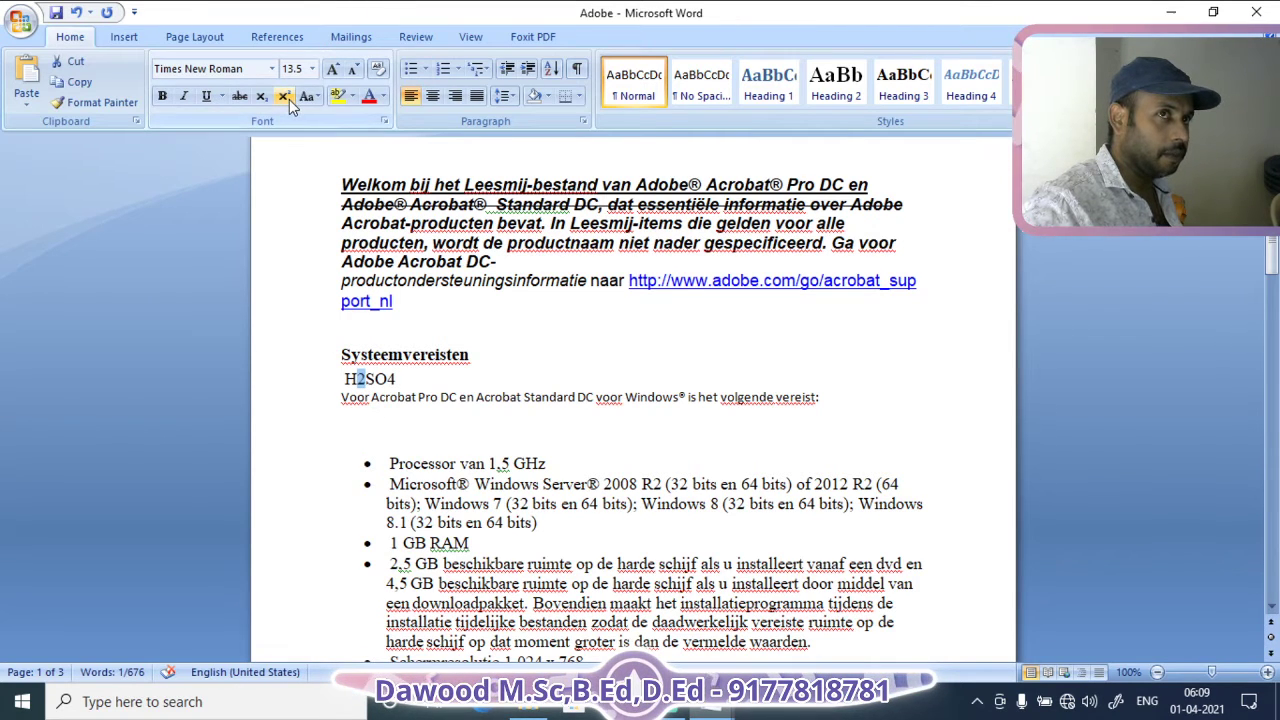
Format the digits 2 and 4 in the H2SO4 formula as subscript
left_click(261, 96)
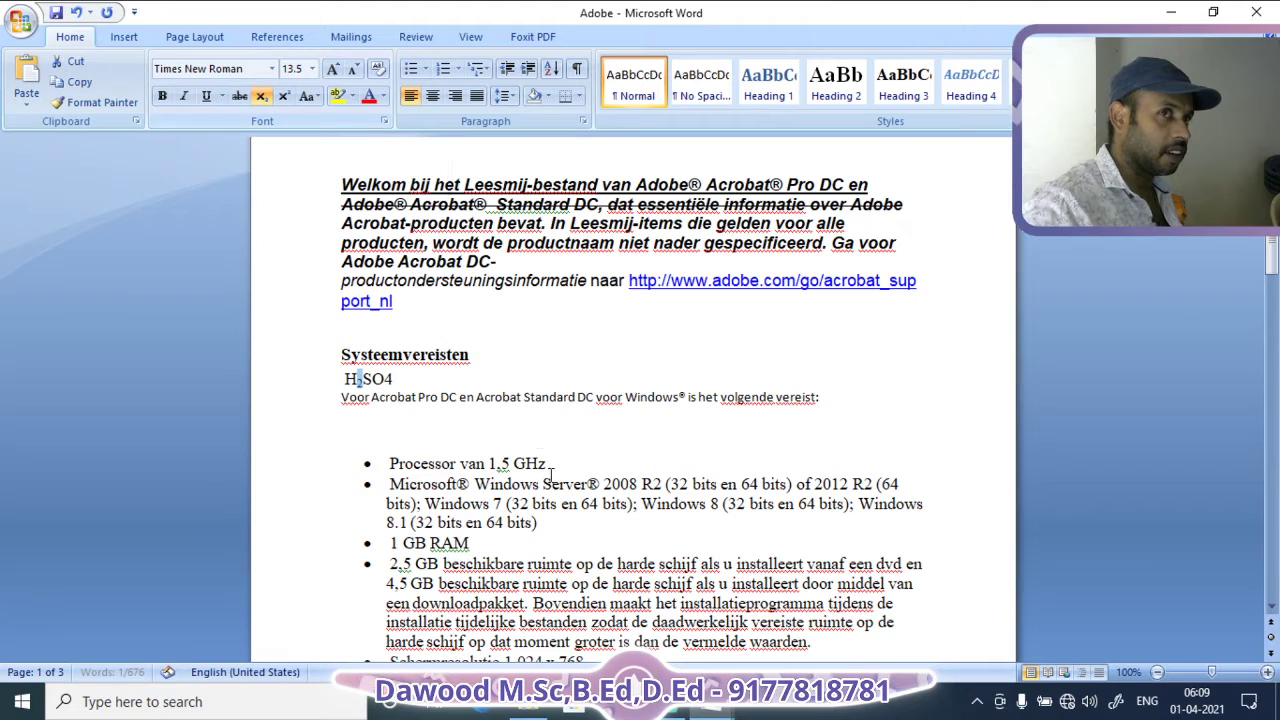
left_click(478, 400)
mouse_move(391, 381)
left_mouse_down()
mouse_move(407, 382)
mouse_move(385, 380)
left_mouse_up()
left_click(394, 381)
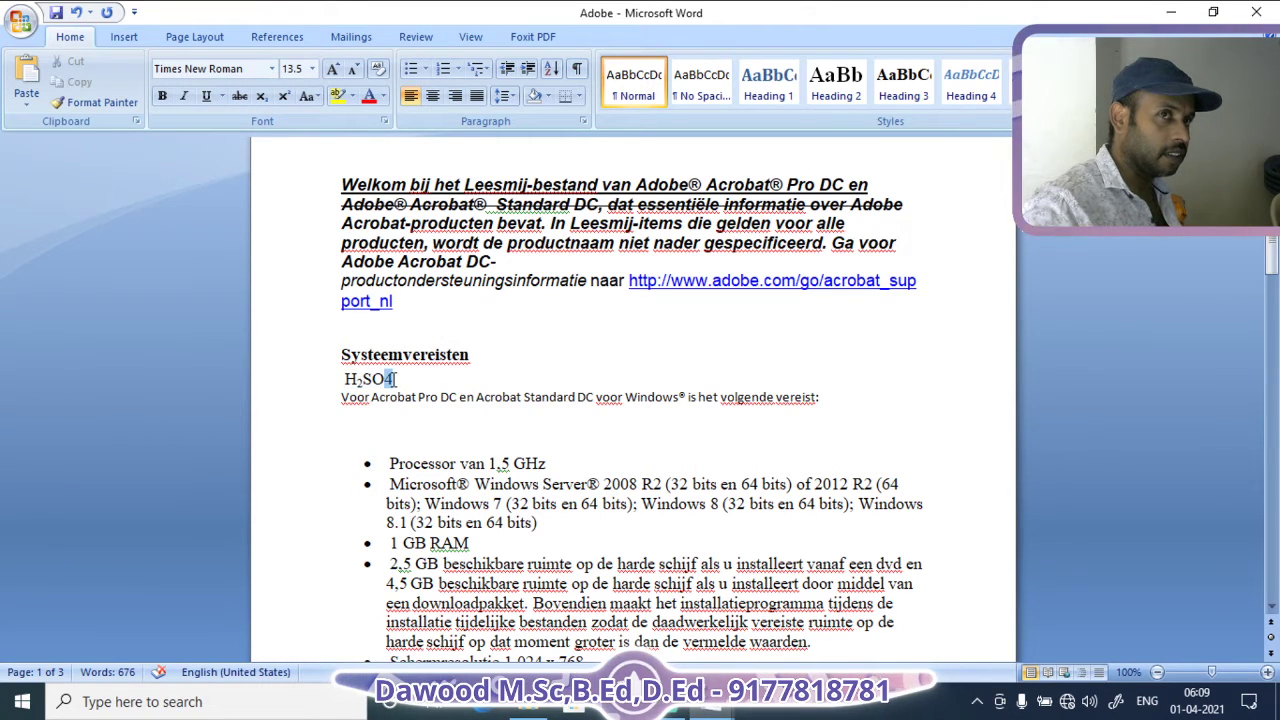
left_click(262, 97)
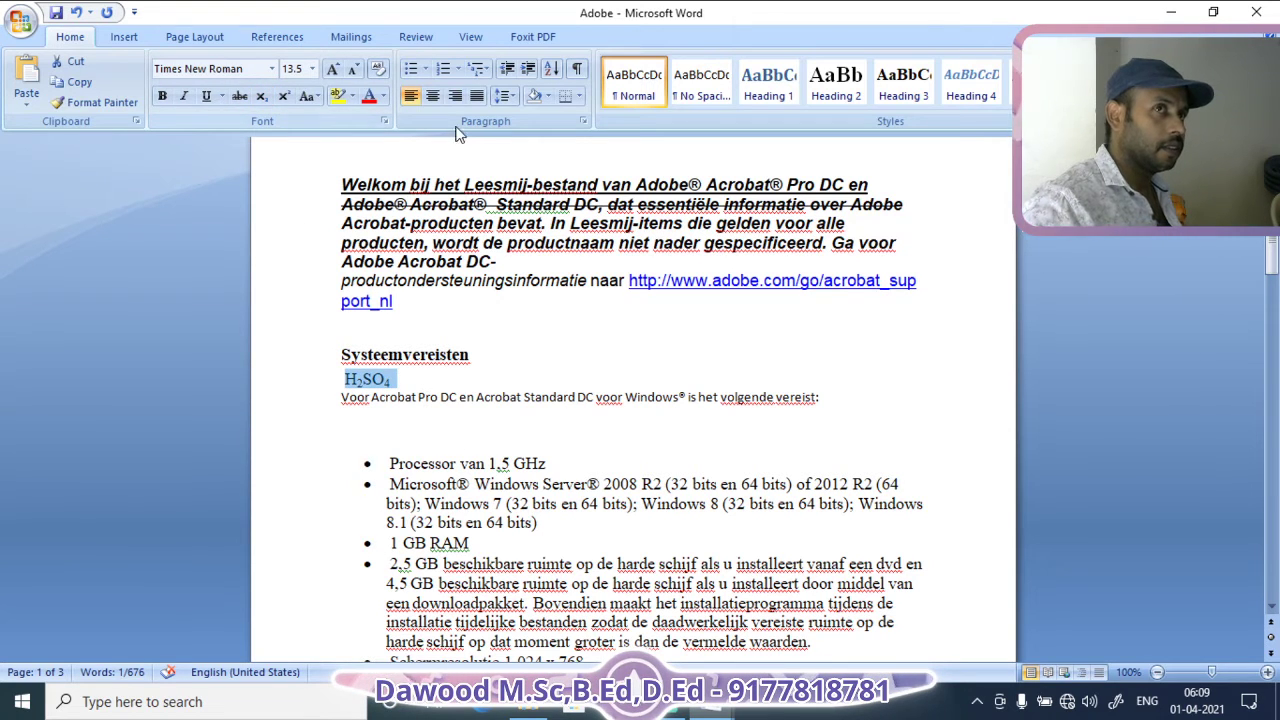
Set the font size of the whole H2SO4 formula to 72
left_click(312, 68)
left_click(290, 329)
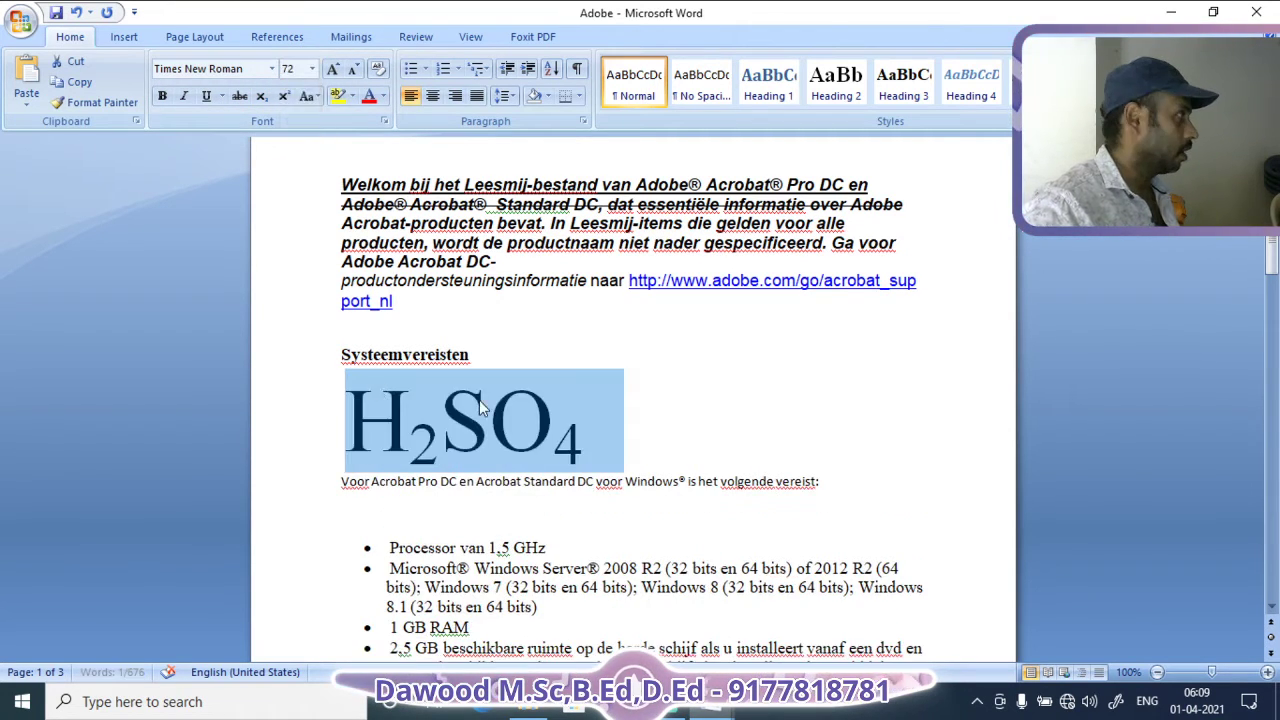
left_click(736, 460)
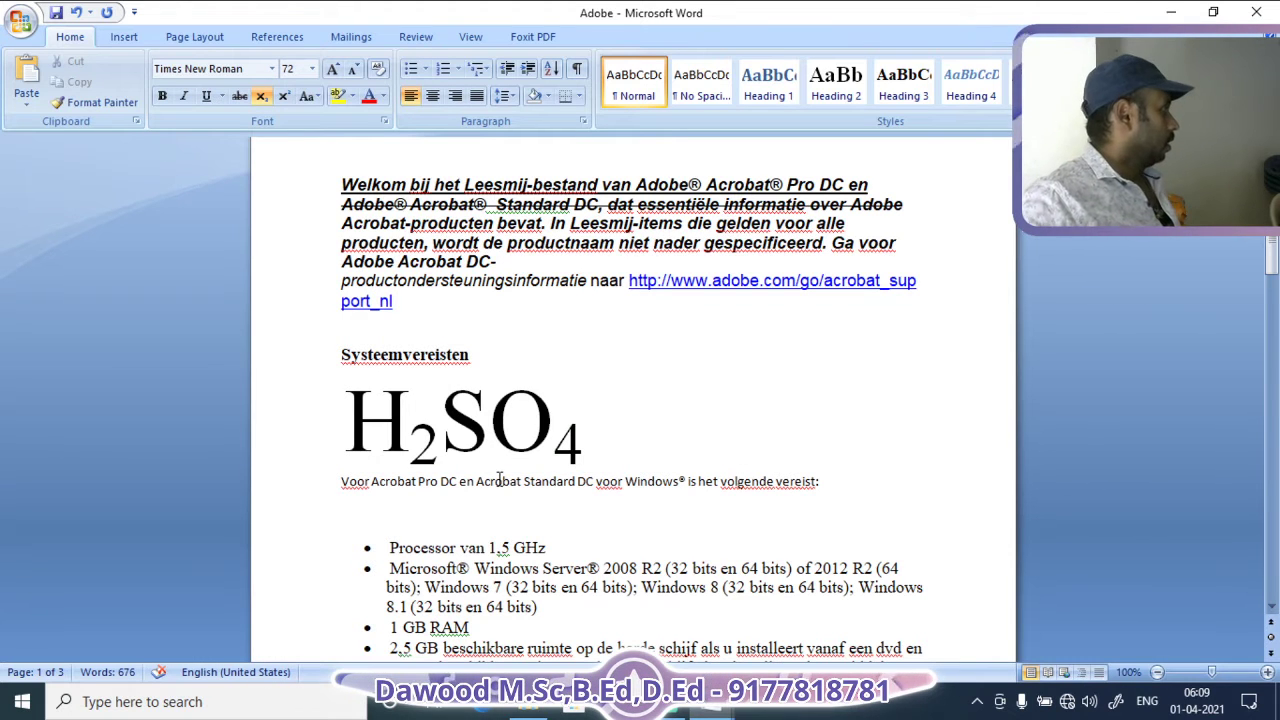
Enter the expression "A2 +B2+2AB" on the empty line below the "Installatie-instructies:" heading
scroll(527, 530, "down", 3)
left_click(572, 328)
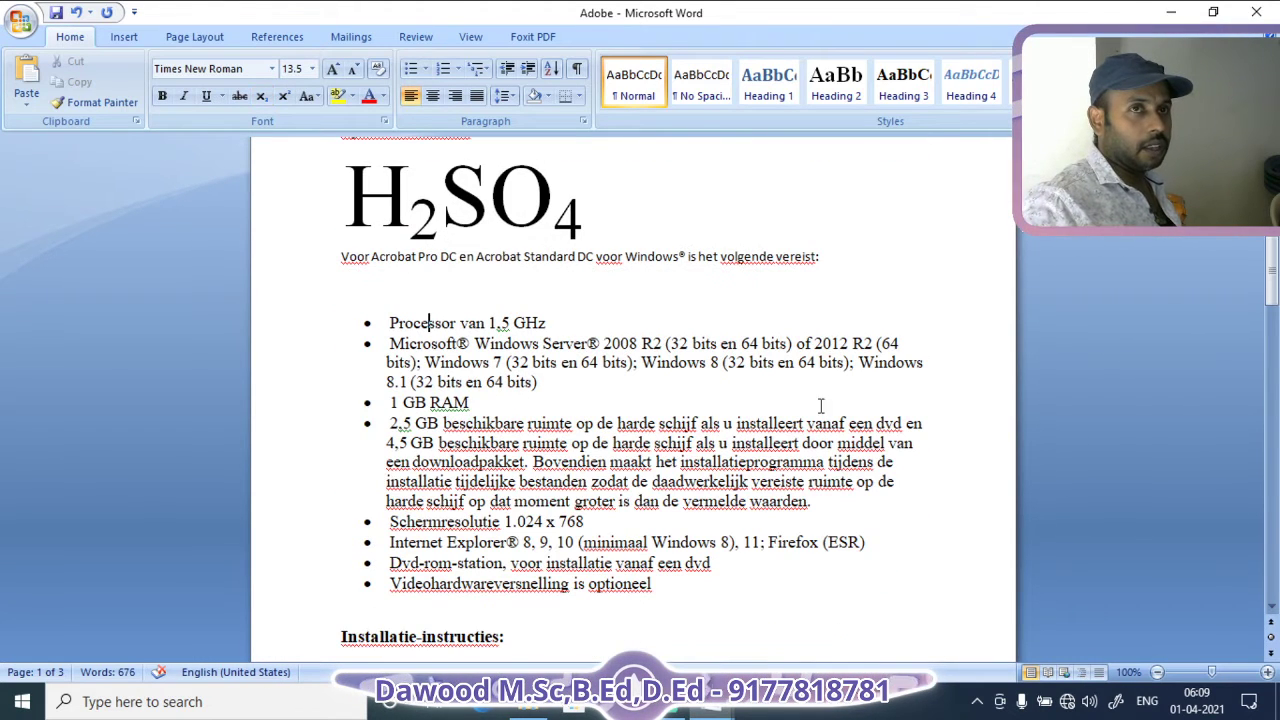
scroll(760, 370, "down", 4)
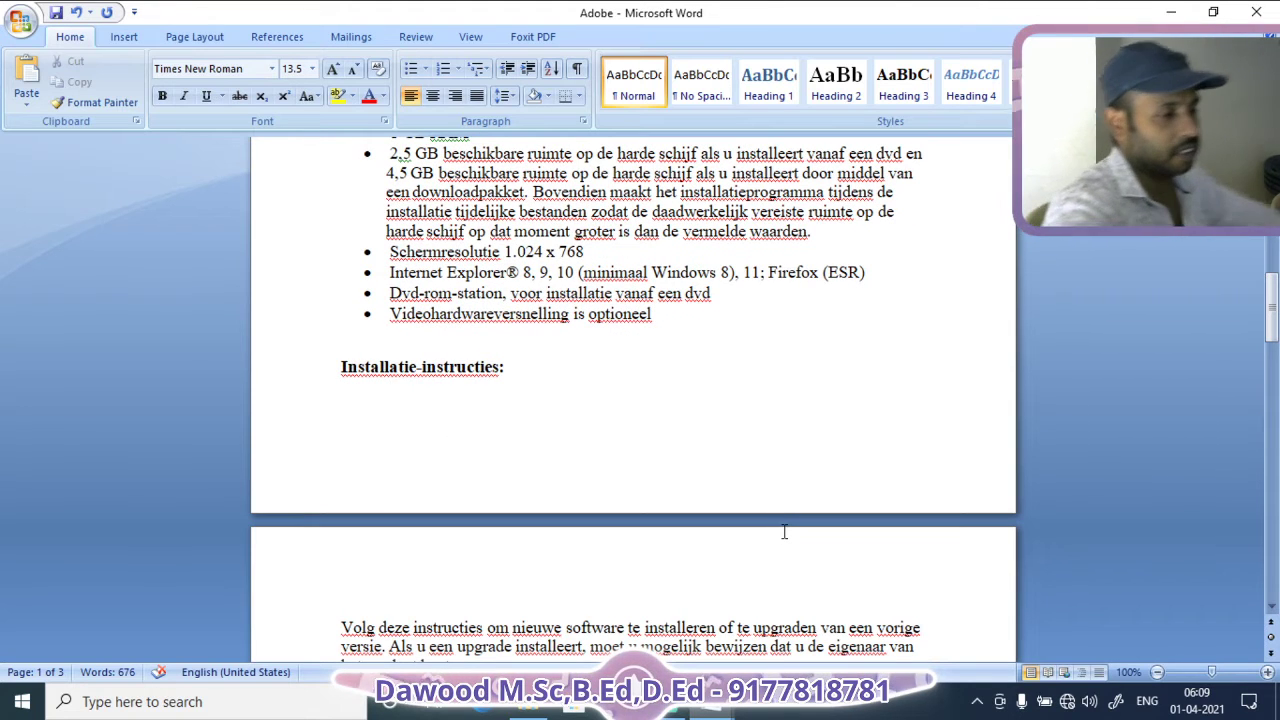
type("A")
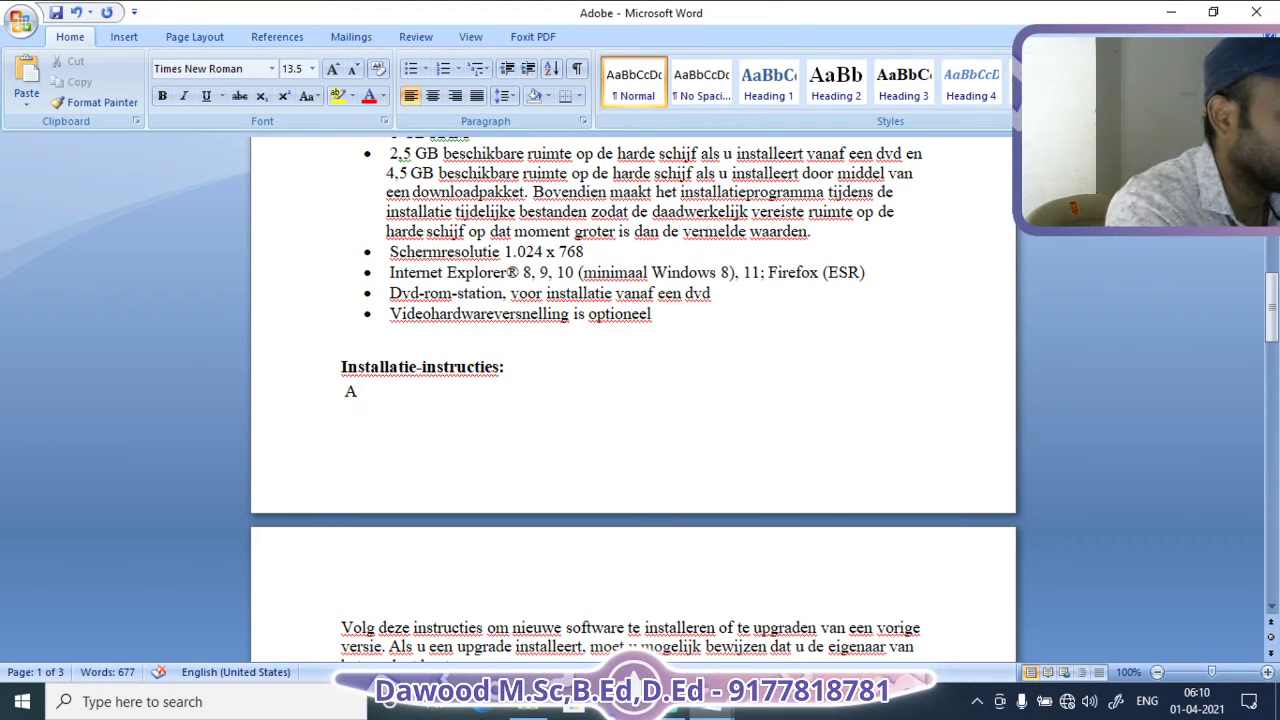
type("2")
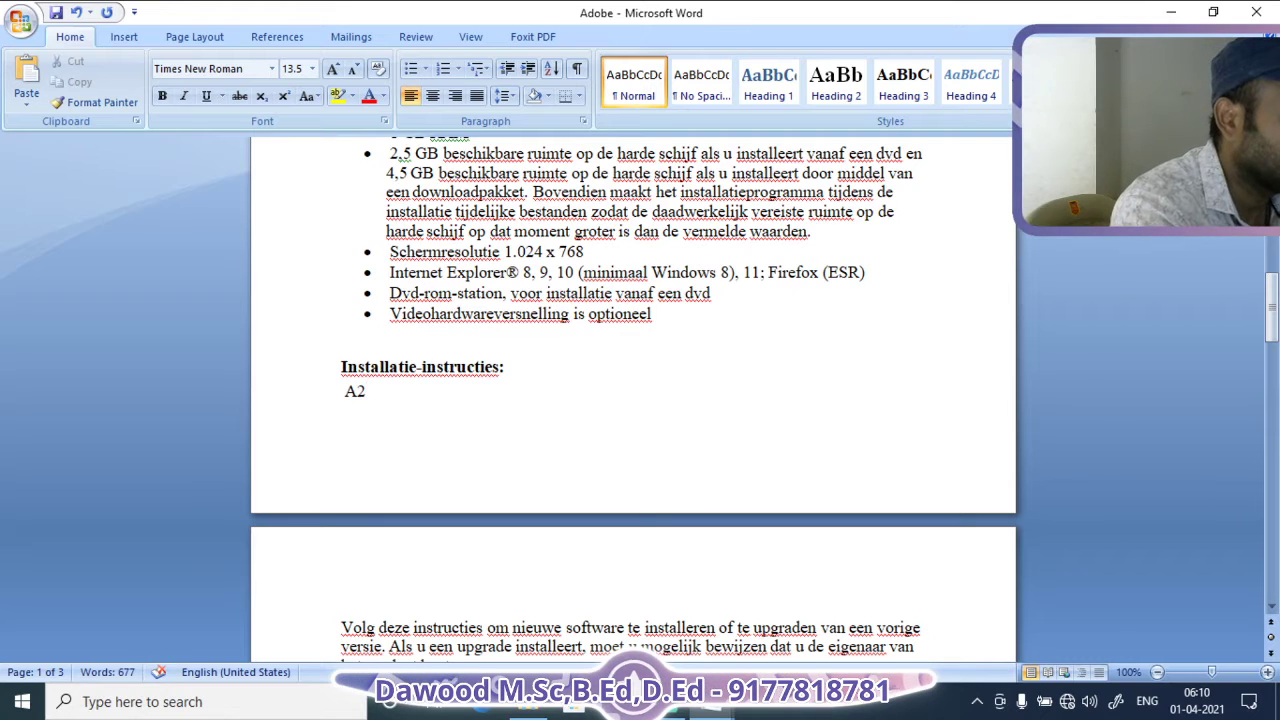
type(" +B2")
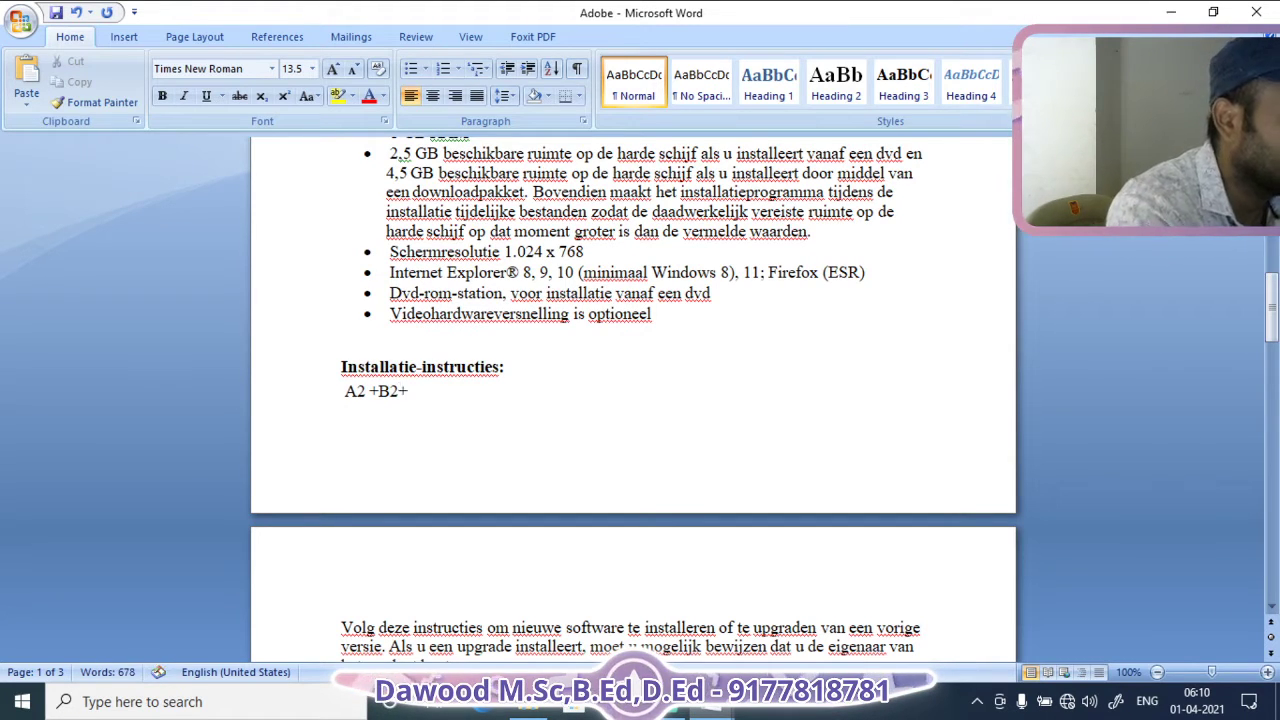
type("+2AB")
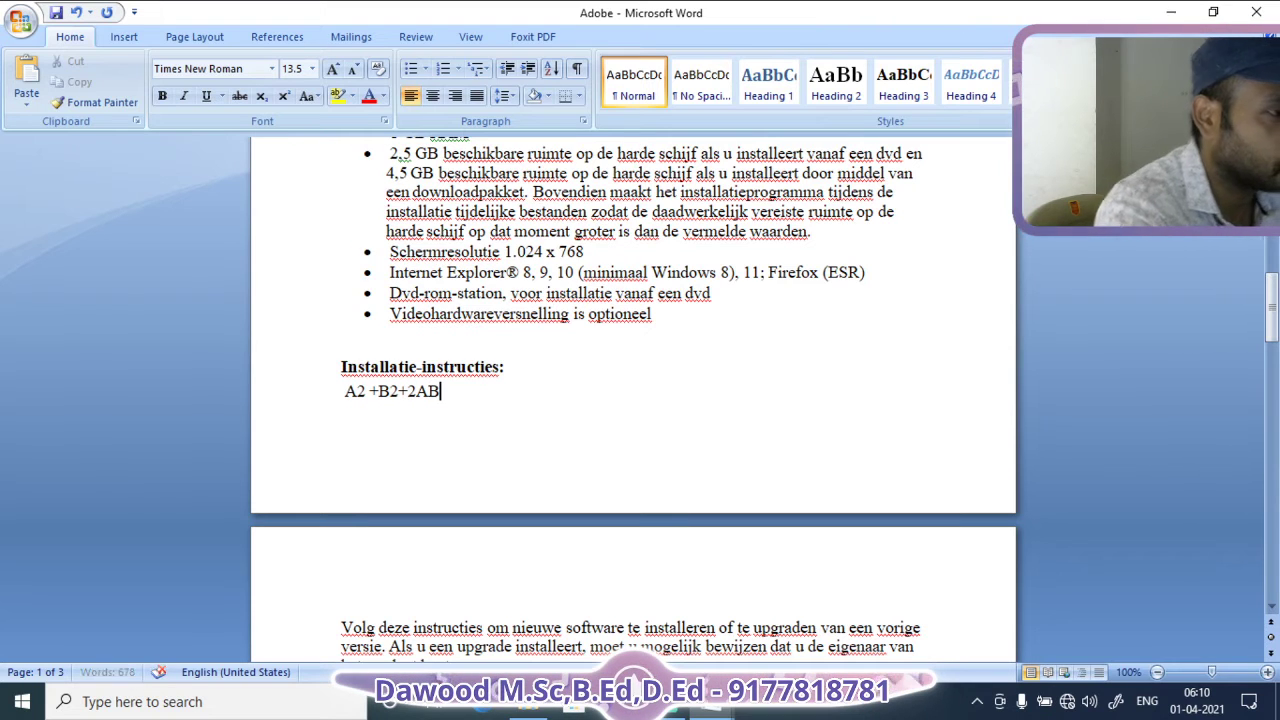
Format the exponent 2 after A and the exponent 2 after B in the expression as superscript
left_click(360, 392)
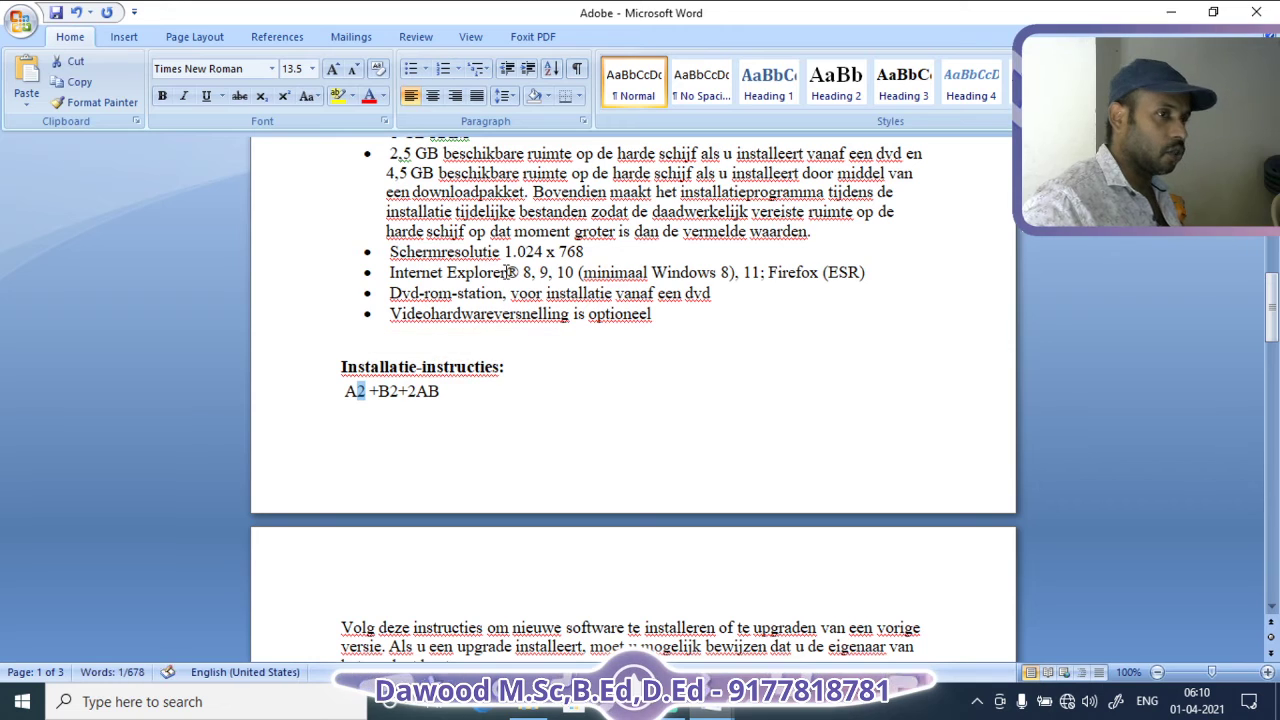
left_click(284, 97)
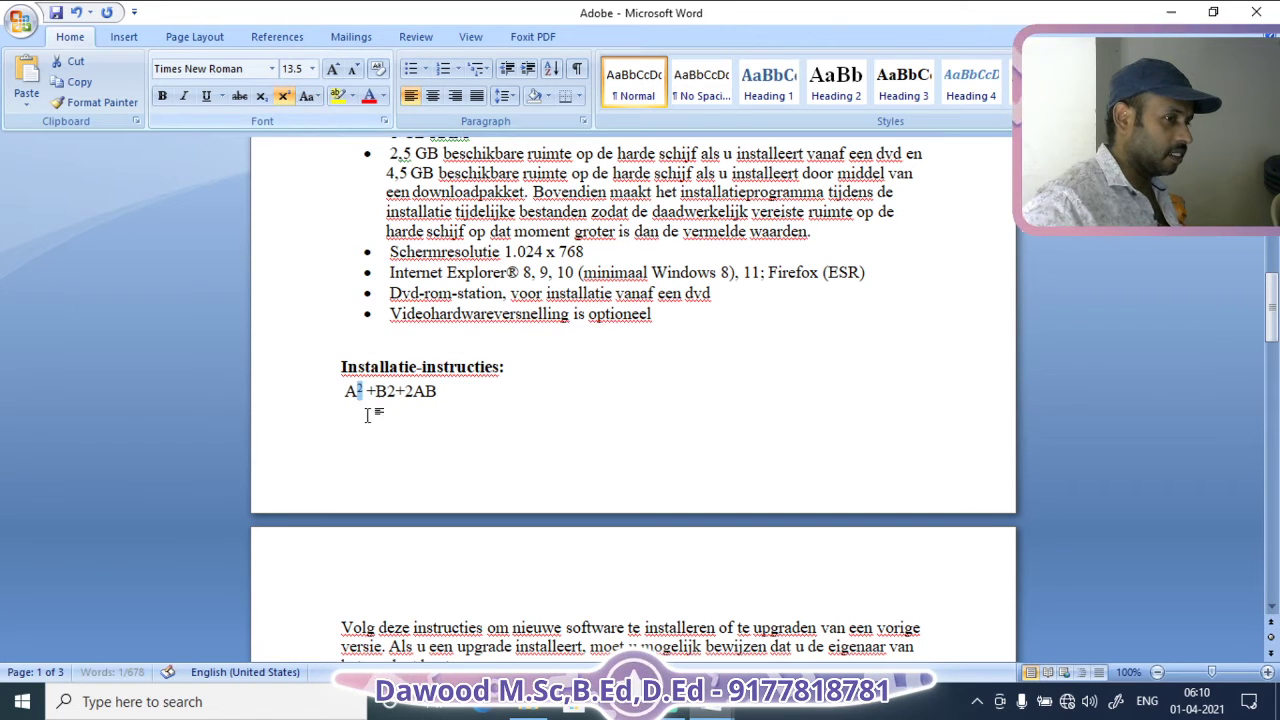
left_click(388, 392)
left_click_drag(388, 391, 398, 391)
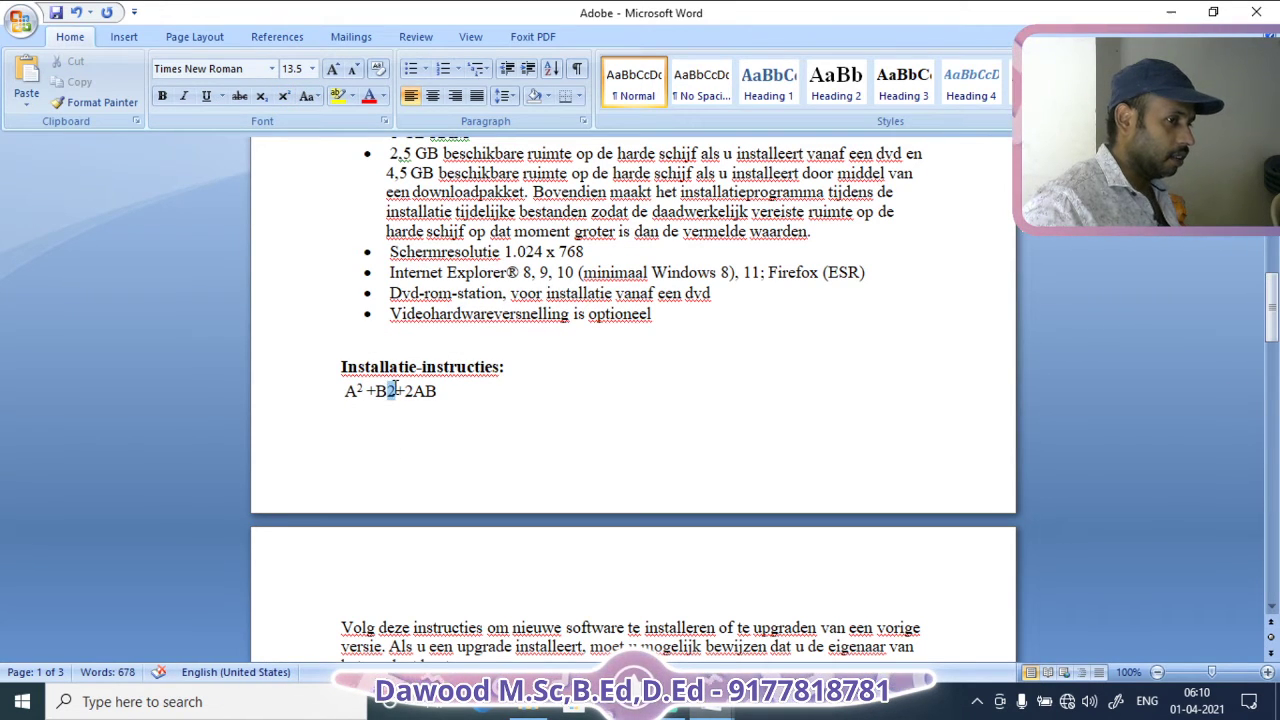
left_click(284, 97)
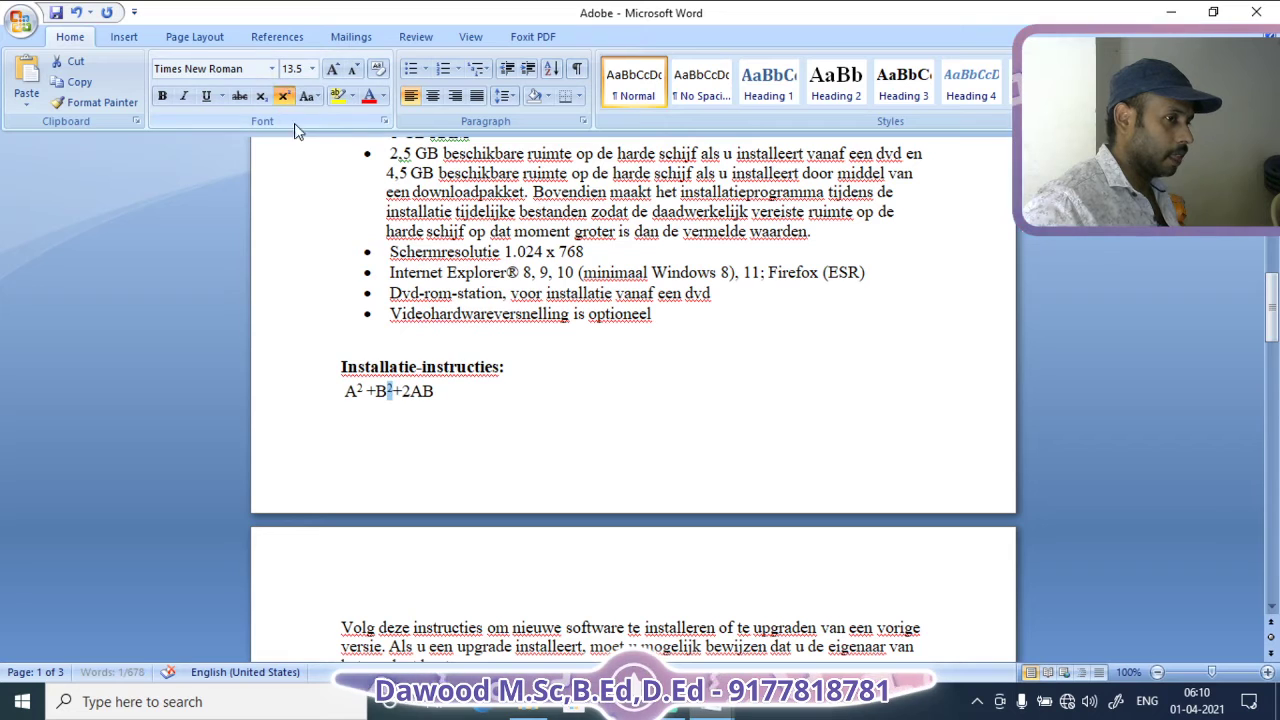
left_click(430, 404)
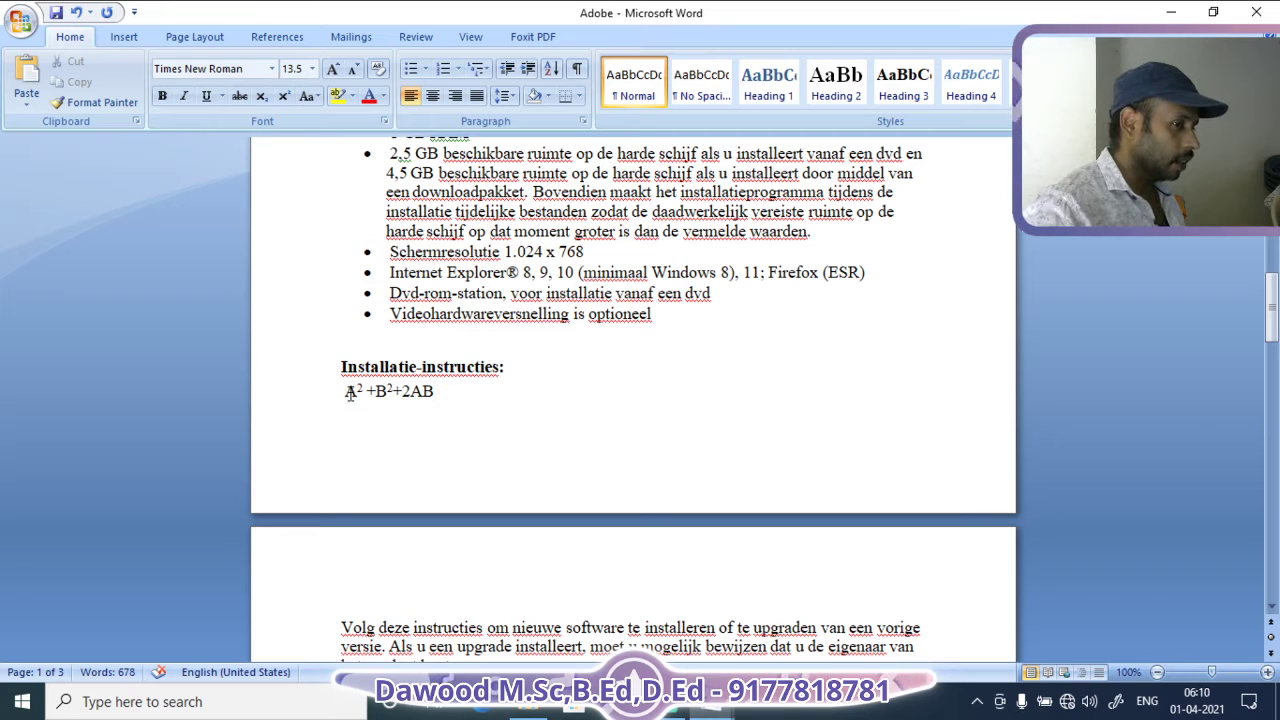
Highlight the whole expression below "Installatie-instructies:" in yellow
left_click_drag(346, 391, 500, 397)
left_click(338, 95)
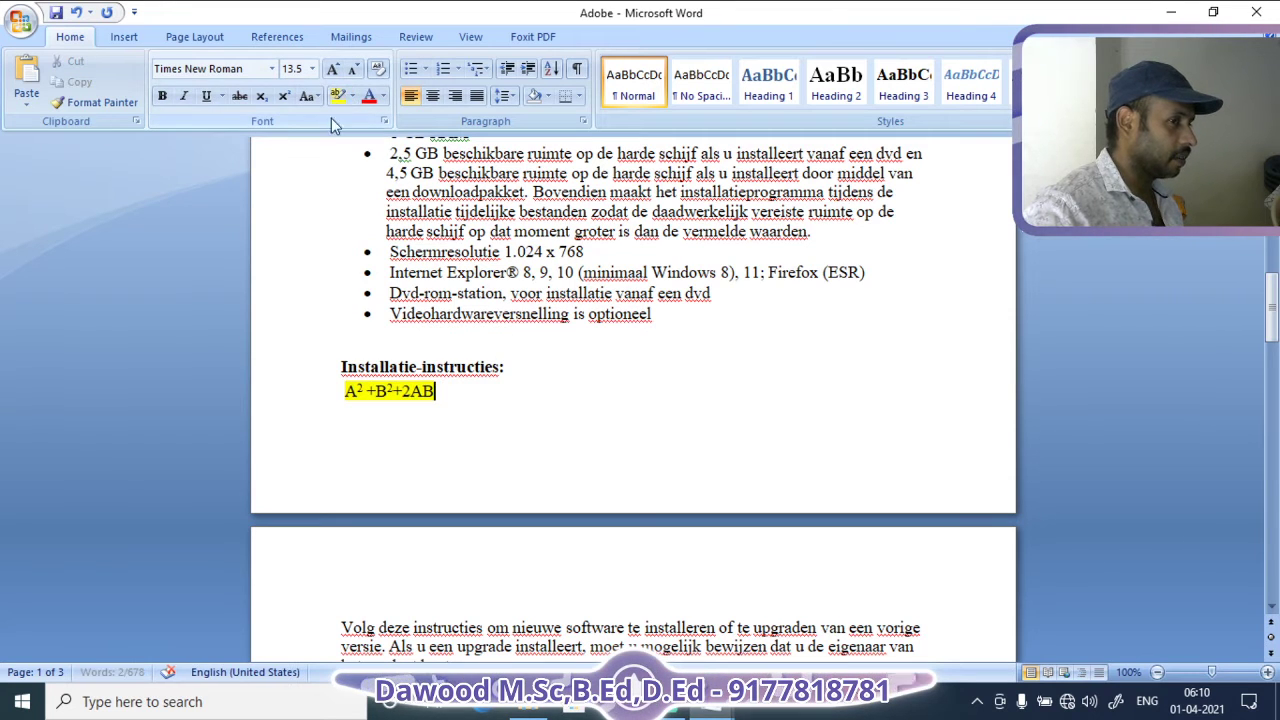
left_click(411, 417)
Change the text highlight of the expression below "Installatie-instructies:" to dark green
left_click_drag(346, 391, 442, 392)
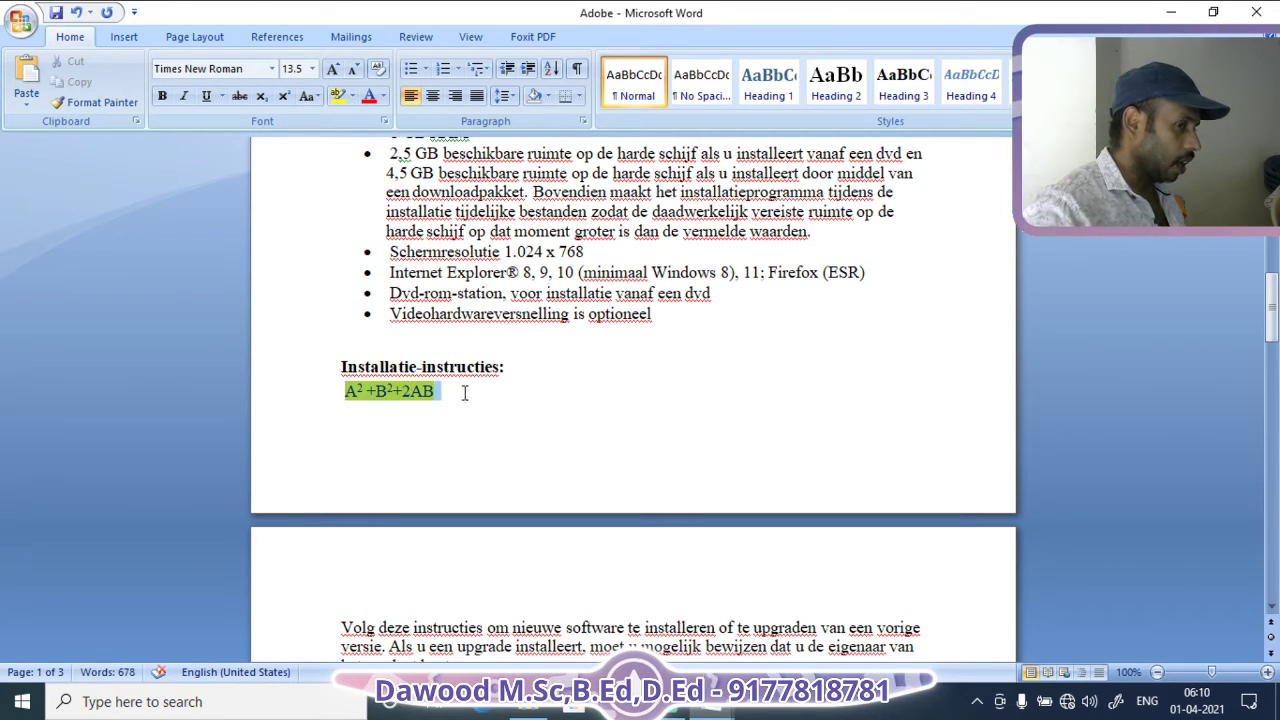
left_click(354, 98)
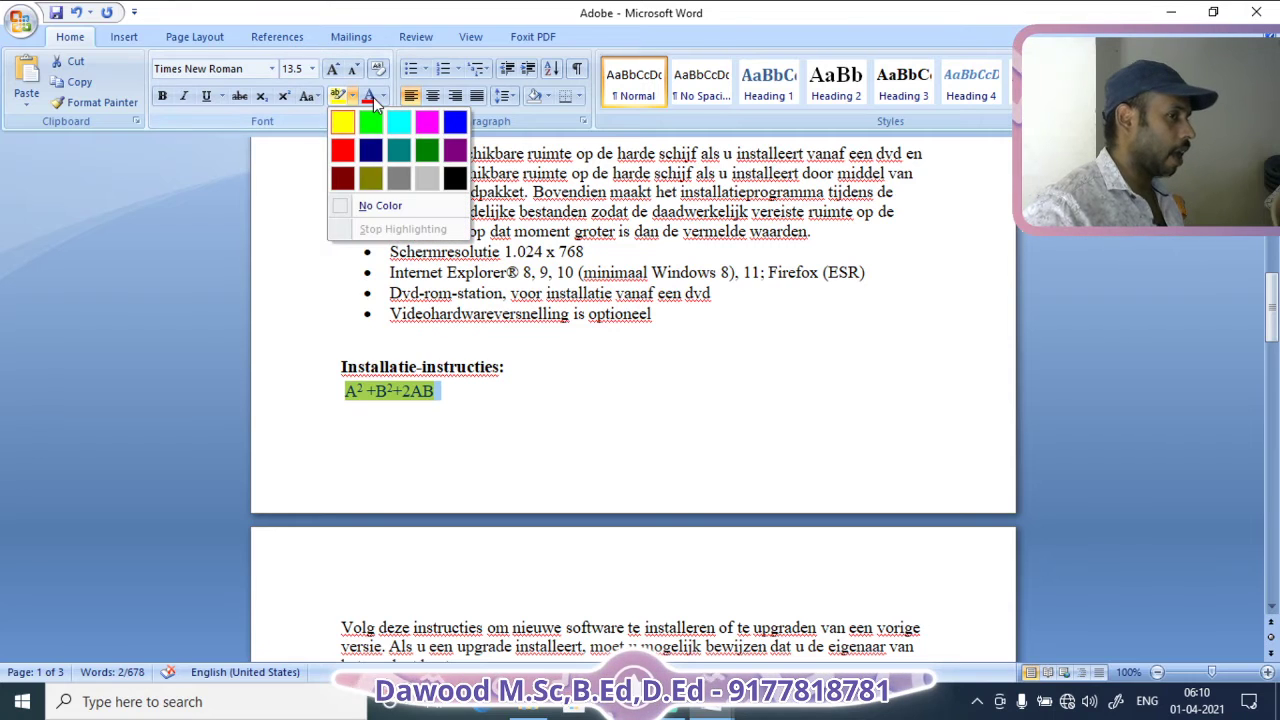
left_click(428, 154)
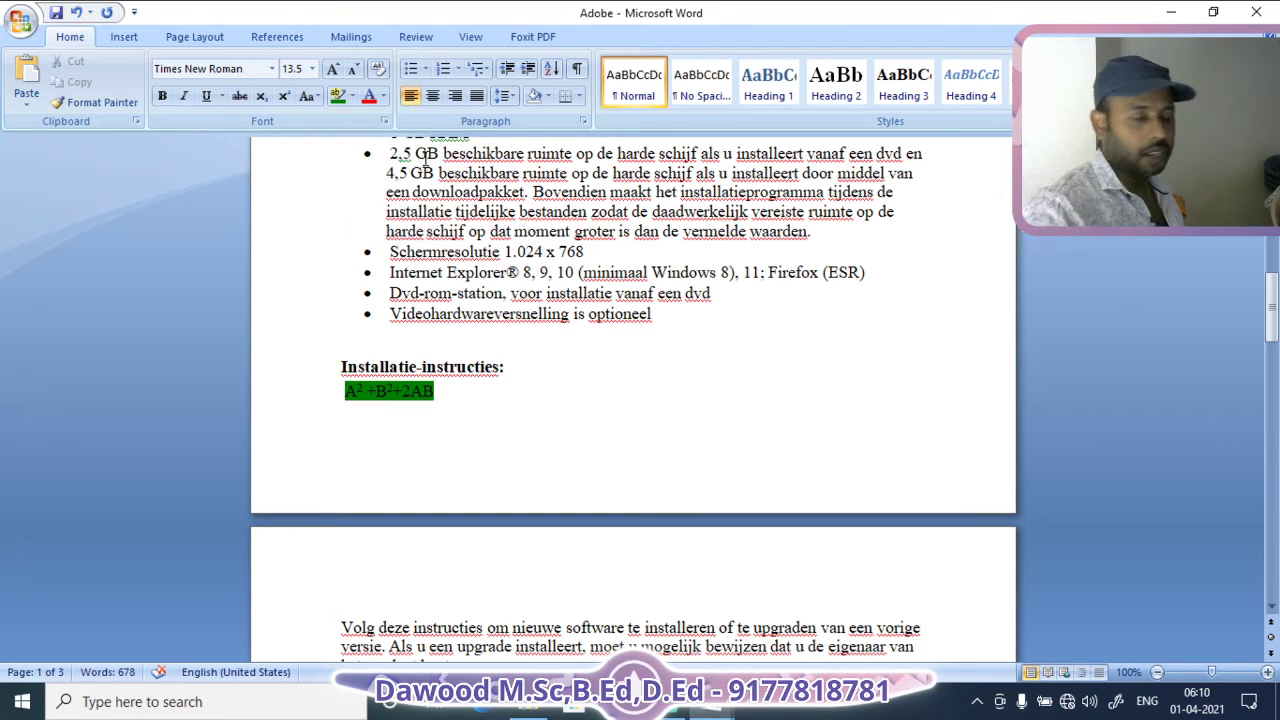
Highlight the "Adobe Acrobat DC installeren in Windows" heading on page 2 in dark gray
scroll(572, 470, "down", 2)
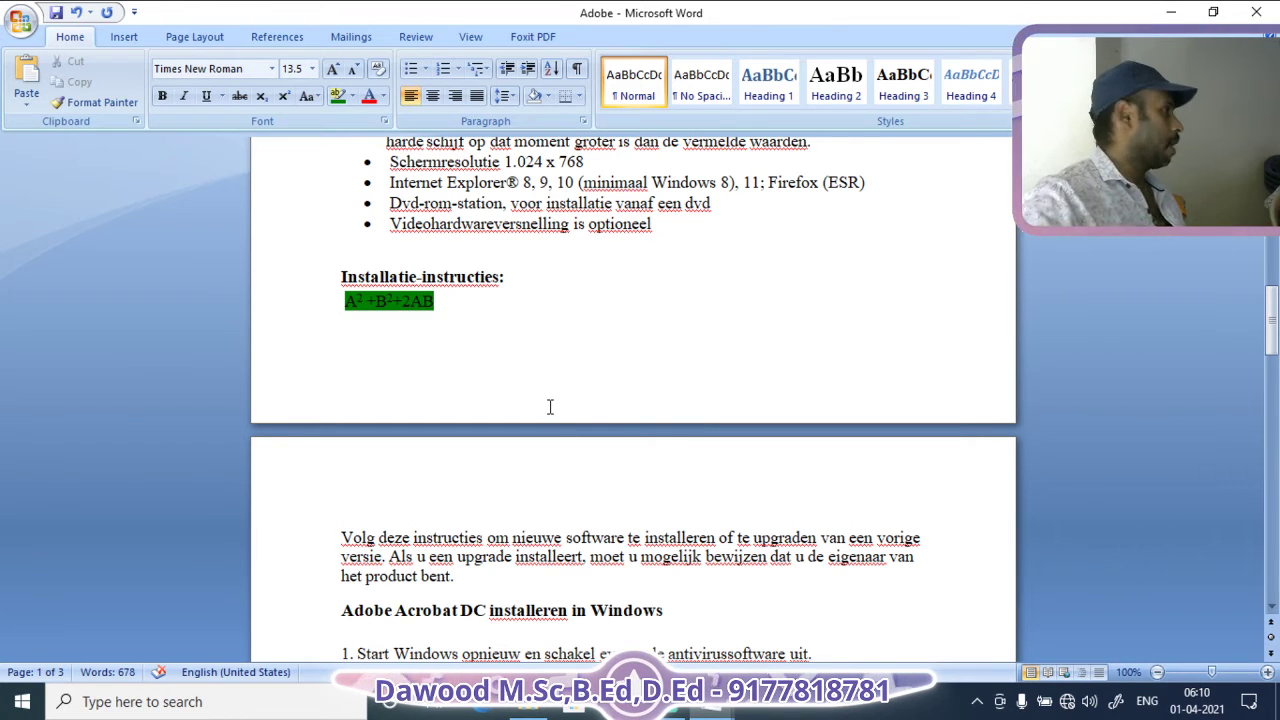
scroll(430, 510, "down", 3)
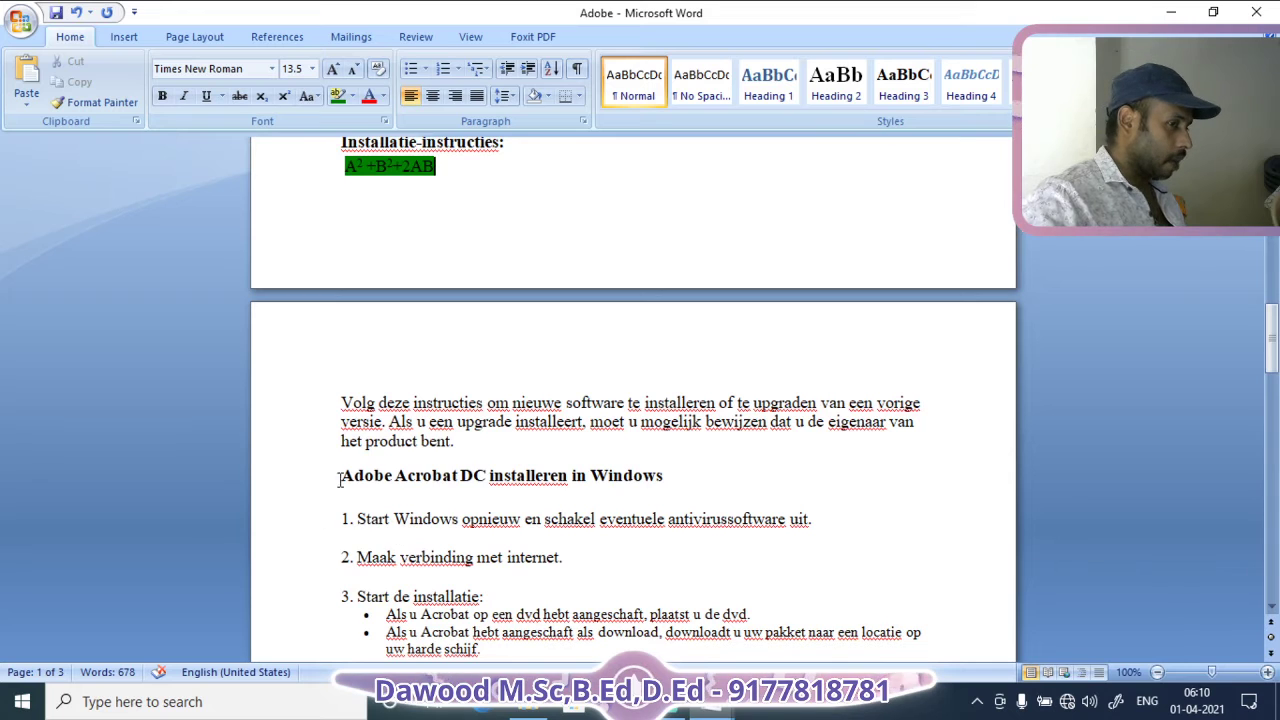
left_click_drag(338, 479, 672, 486)
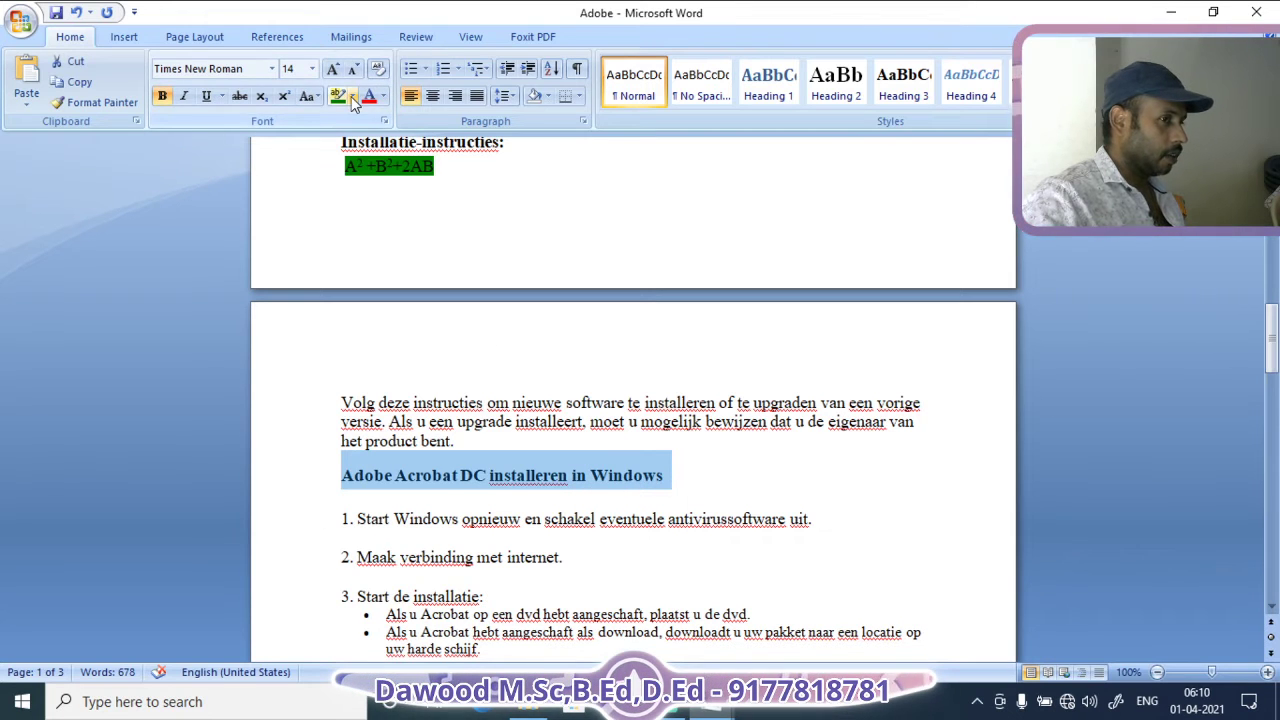
left_click(352, 97)
left_click(391, 174)
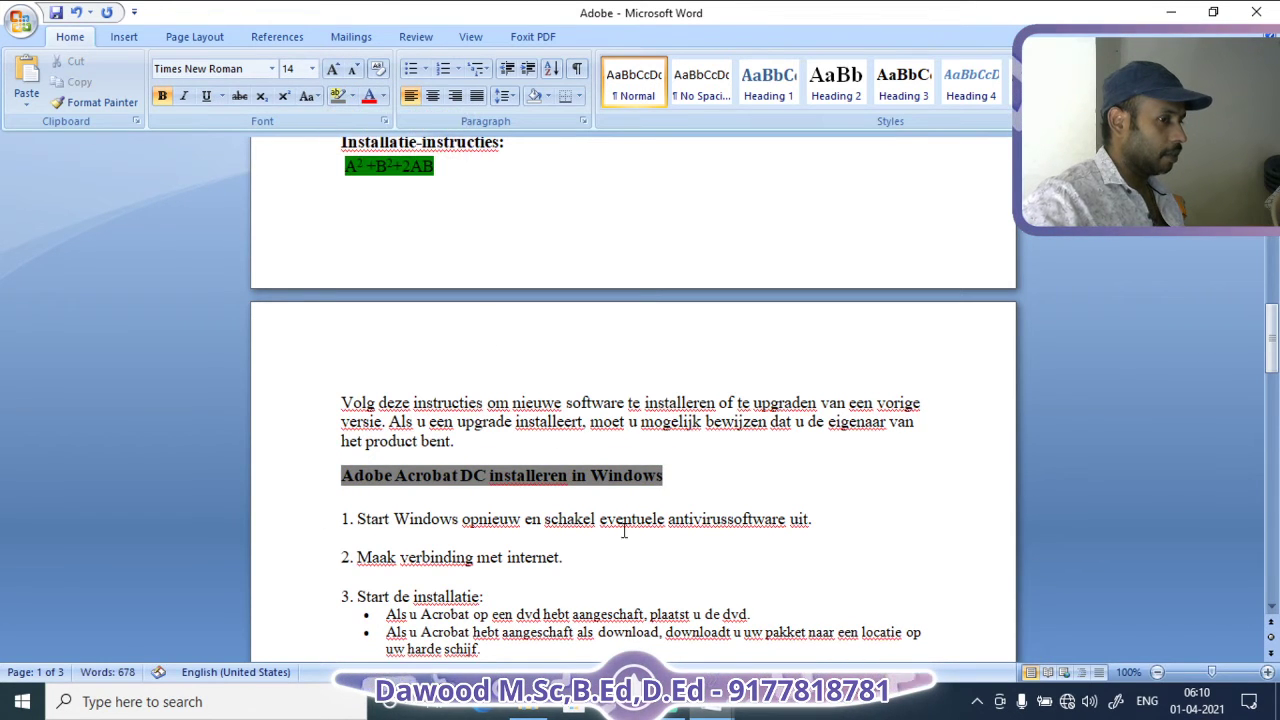
Clear the formatting of the gray-highlighted "Adobe Acrobat DC installeren in Windows" heading with Clear Formatting
left_click(626, 482)
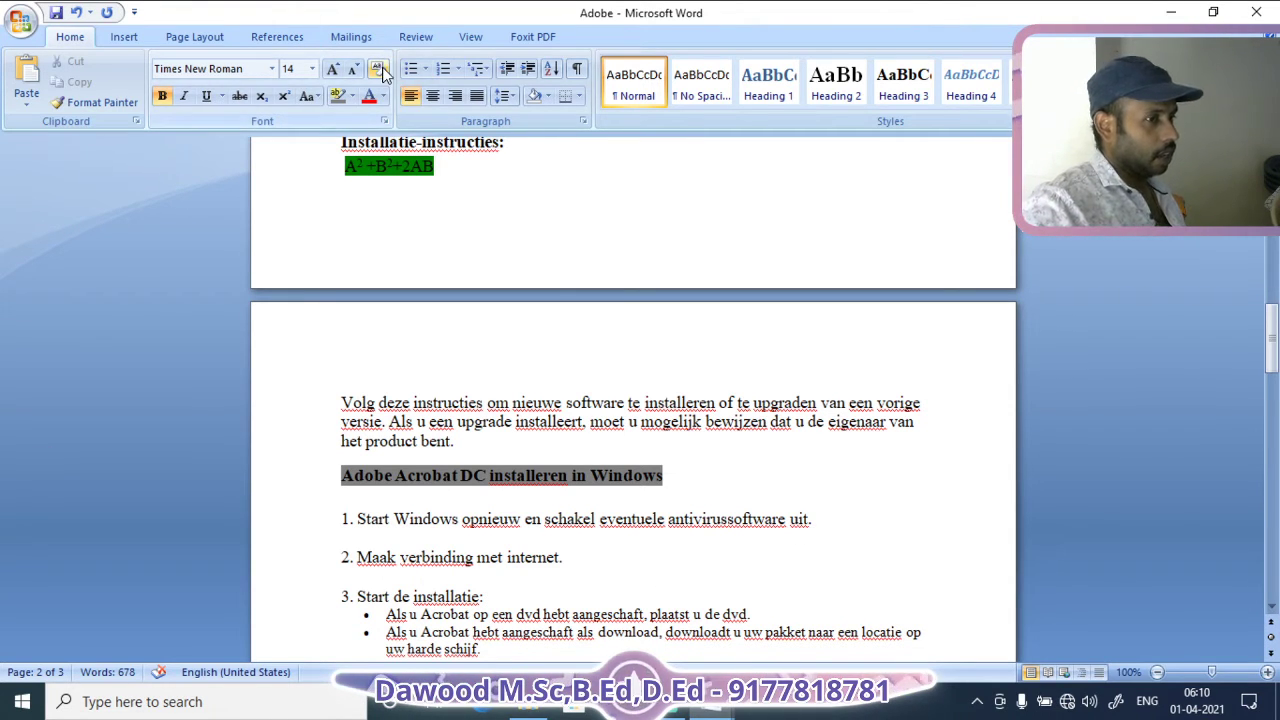
left_click_drag(343, 475, 687, 482)
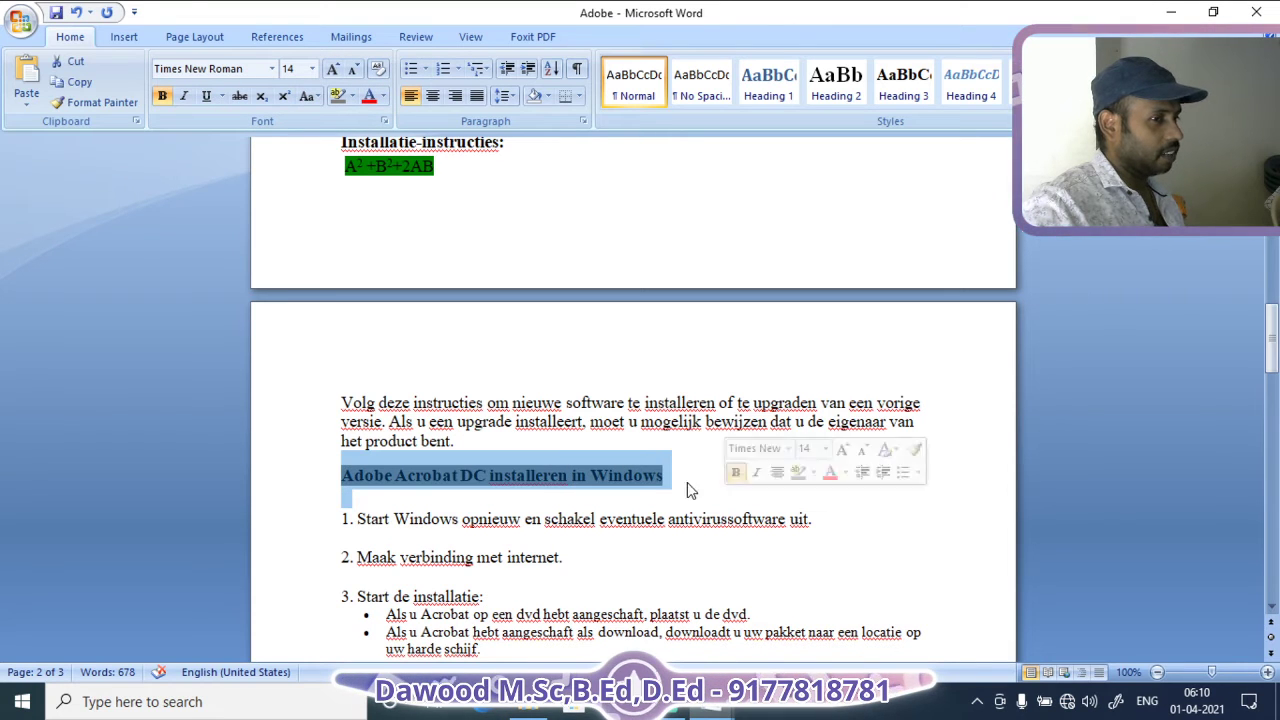
left_click(378, 68)
left_click(554, 437)
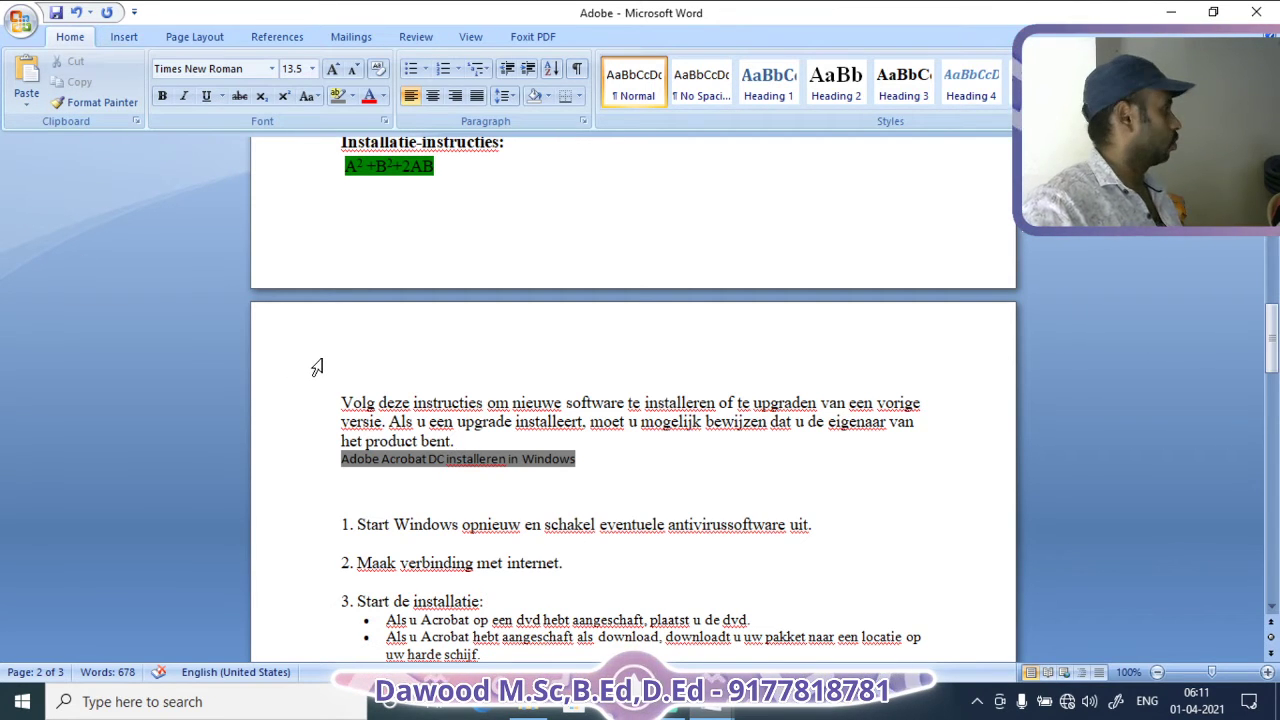
Display the Clipboard task pane to view the stored items, and close it again
left_click(136, 122)
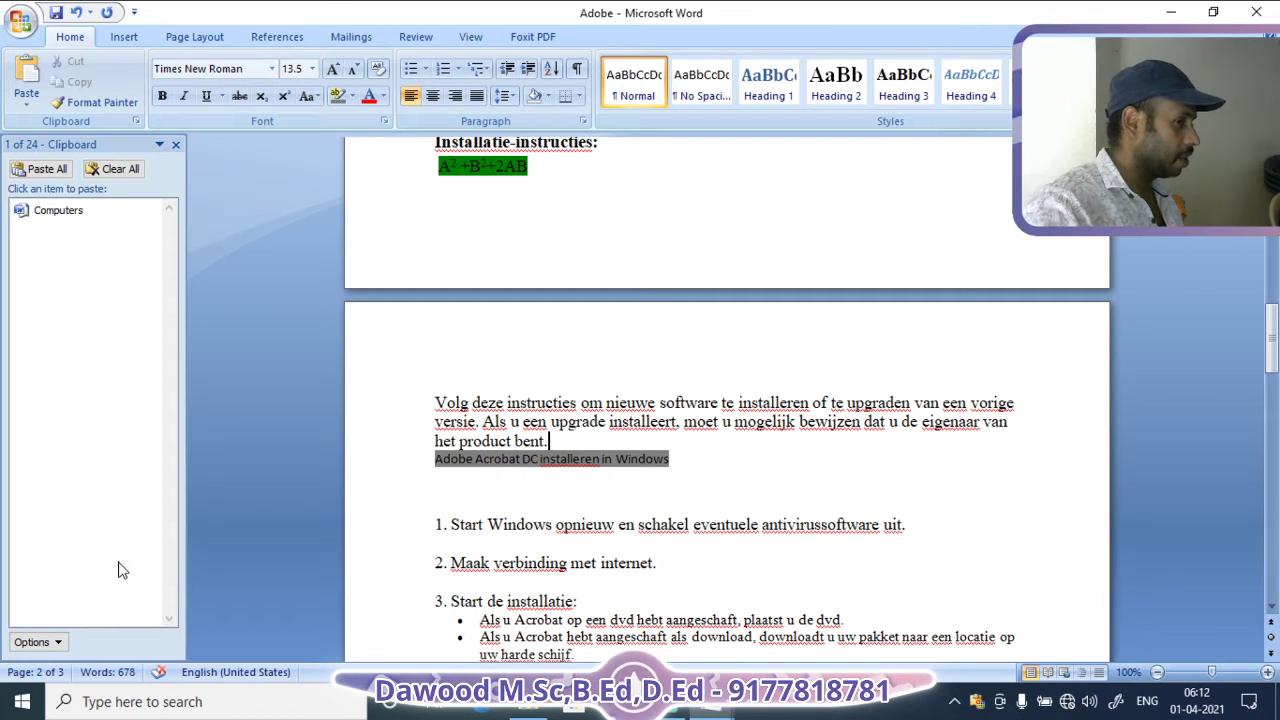
left_click(136, 121)
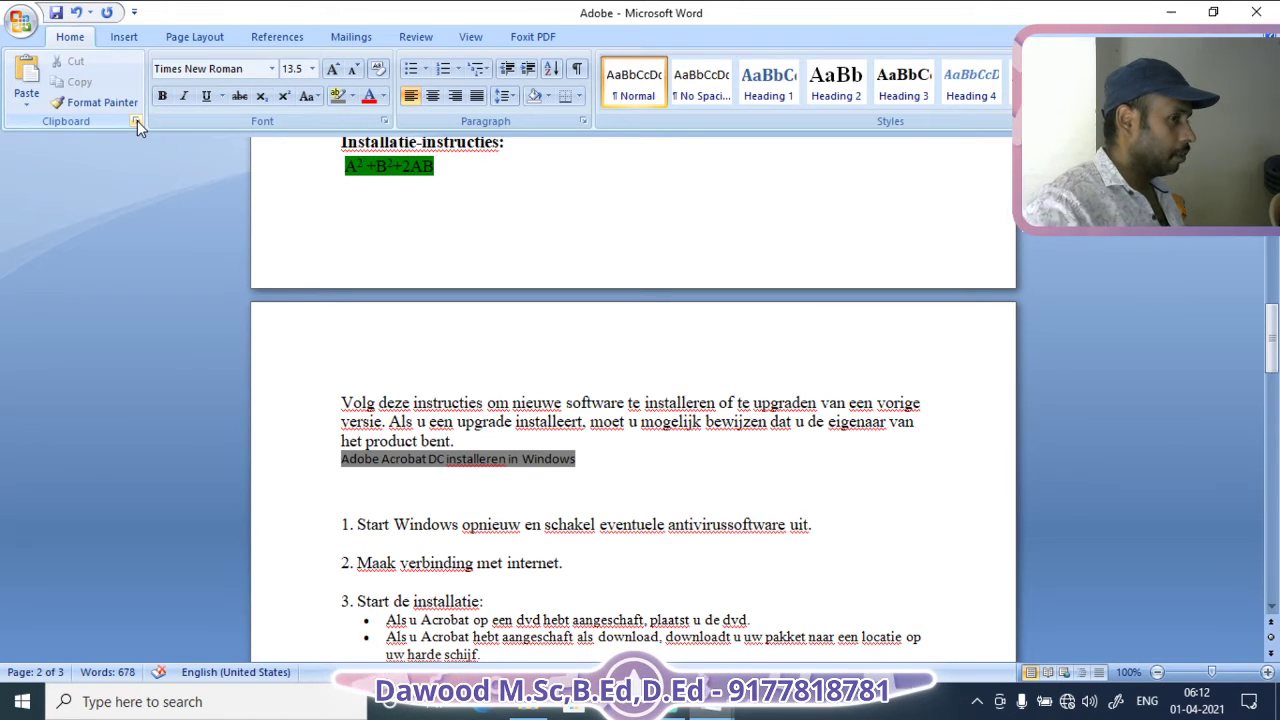
left_click(136, 121)
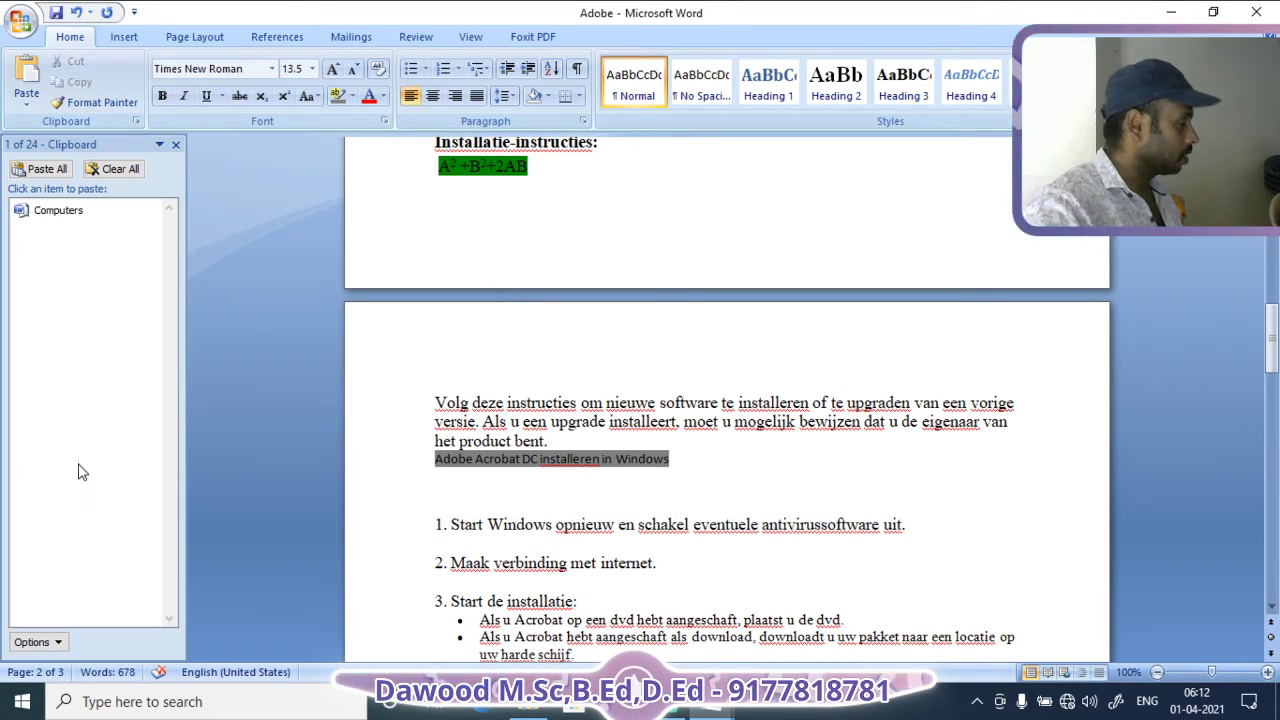
left_click(139, 121)
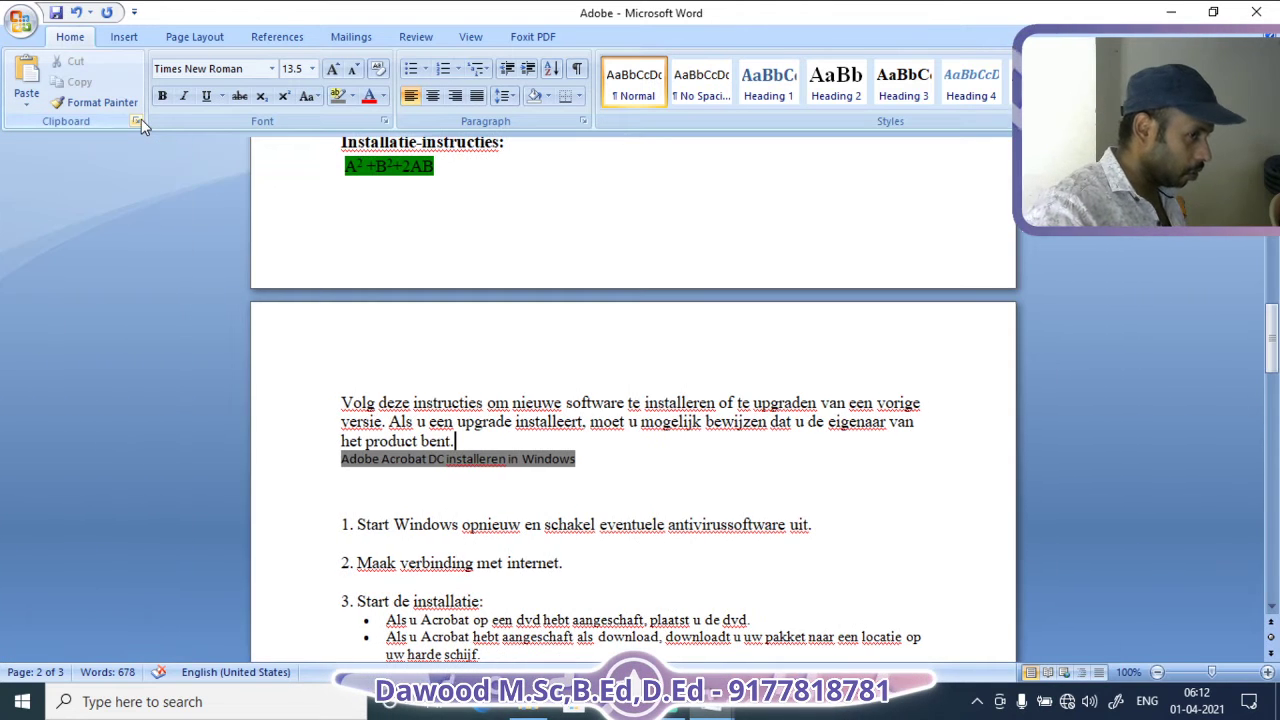
Preview the Yu Gothic UI, Yu Gothic Light and Yu Gothic UI Semibold fonts in the Font dialog, and cancel without applying
left_click(384, 119)
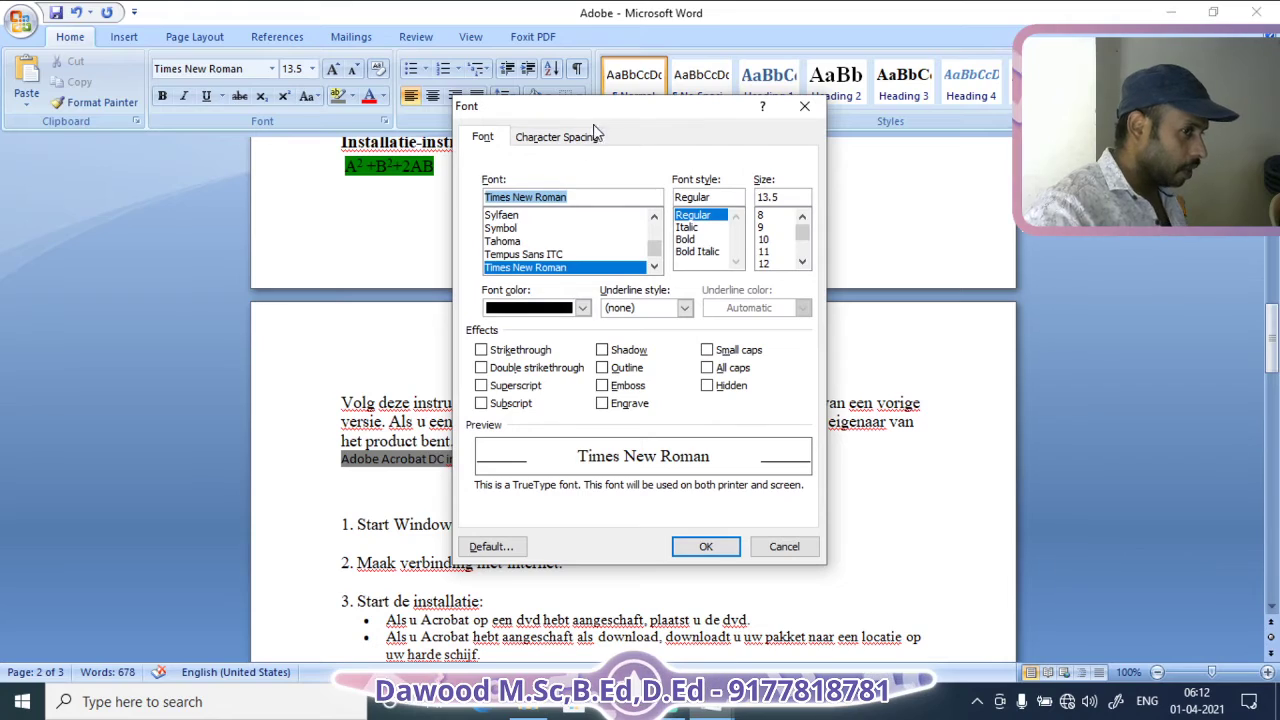
left_click_drag(629, 108, 542, 70)
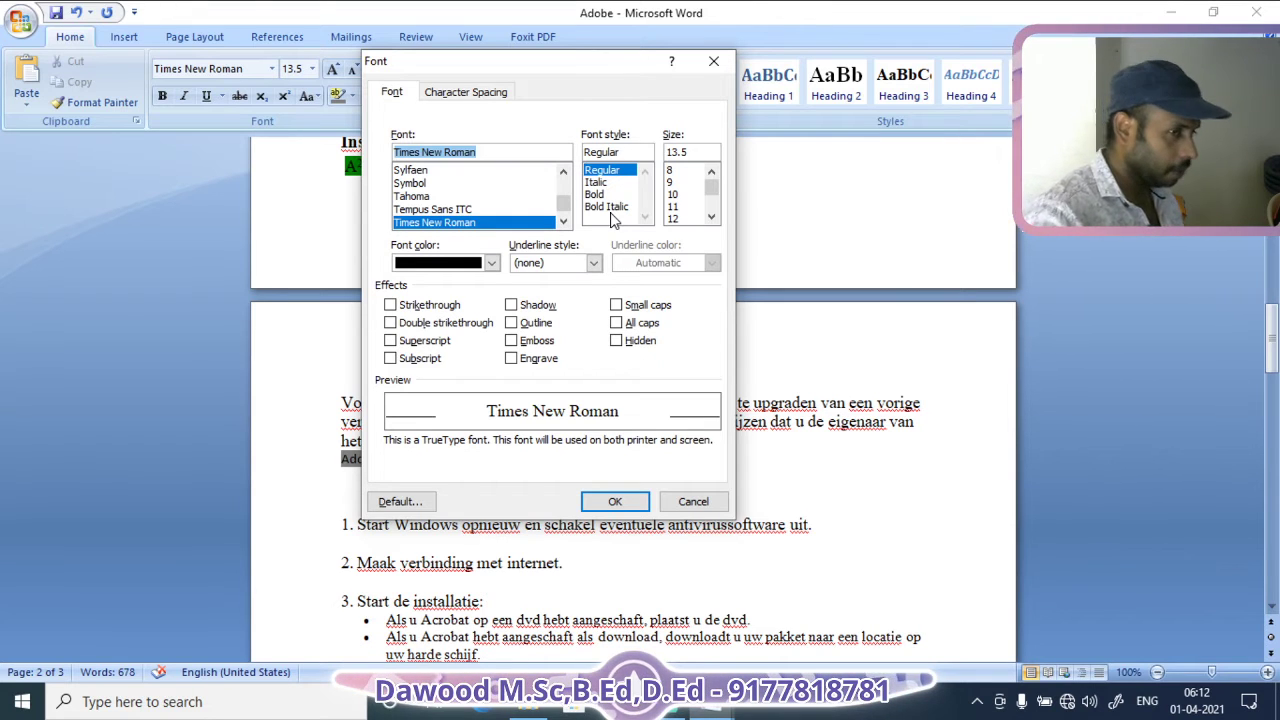
scroll(441, 208, "down", 6)
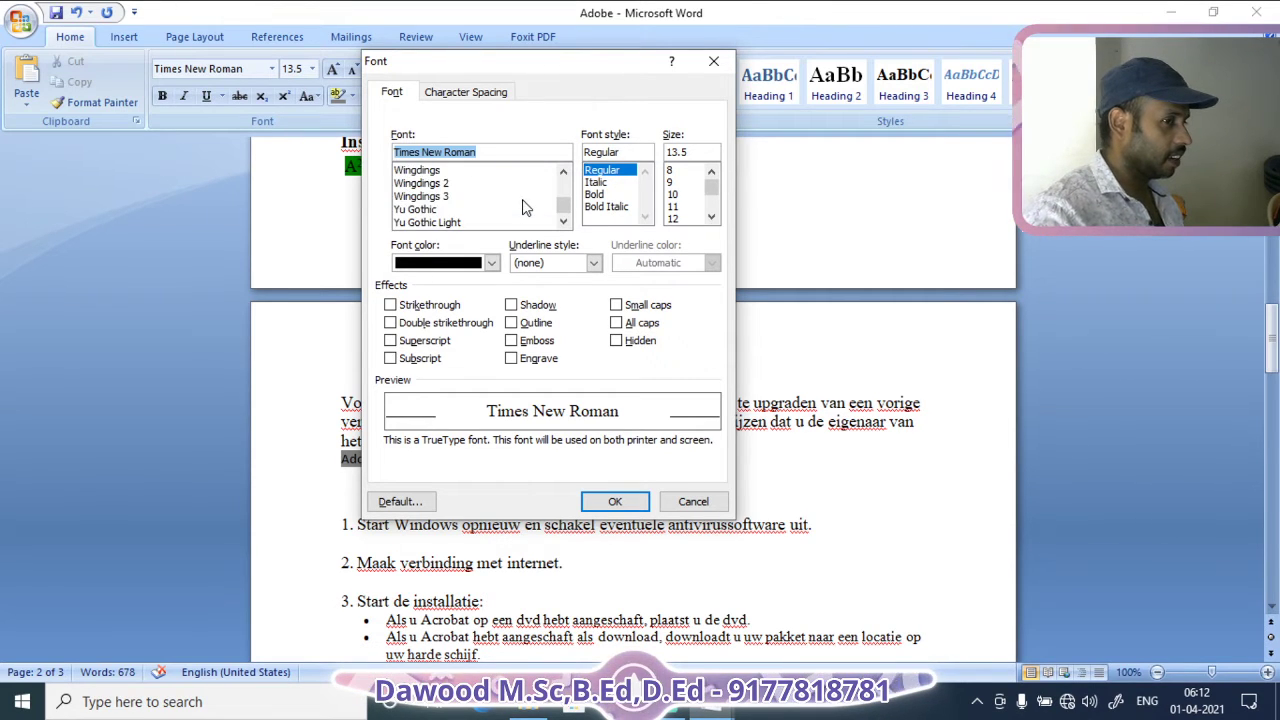
left_click(445, 183)
left_click(441, 210)
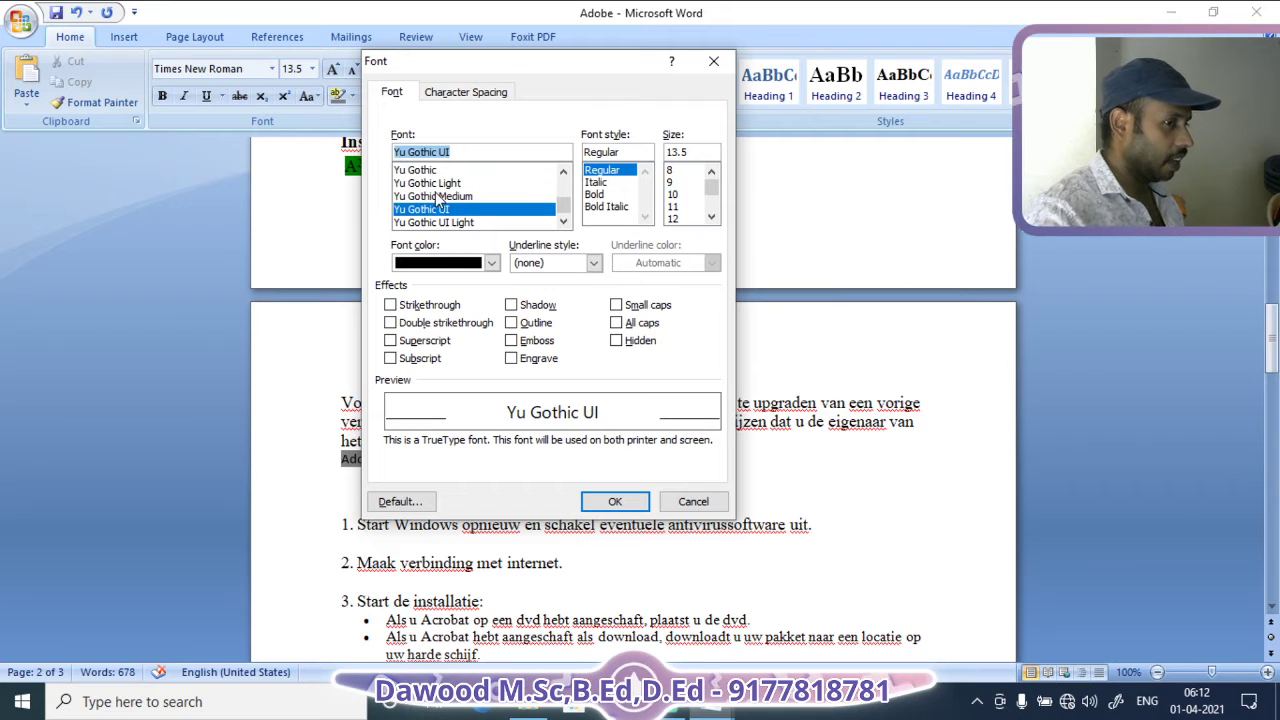
left_click(436, 184)
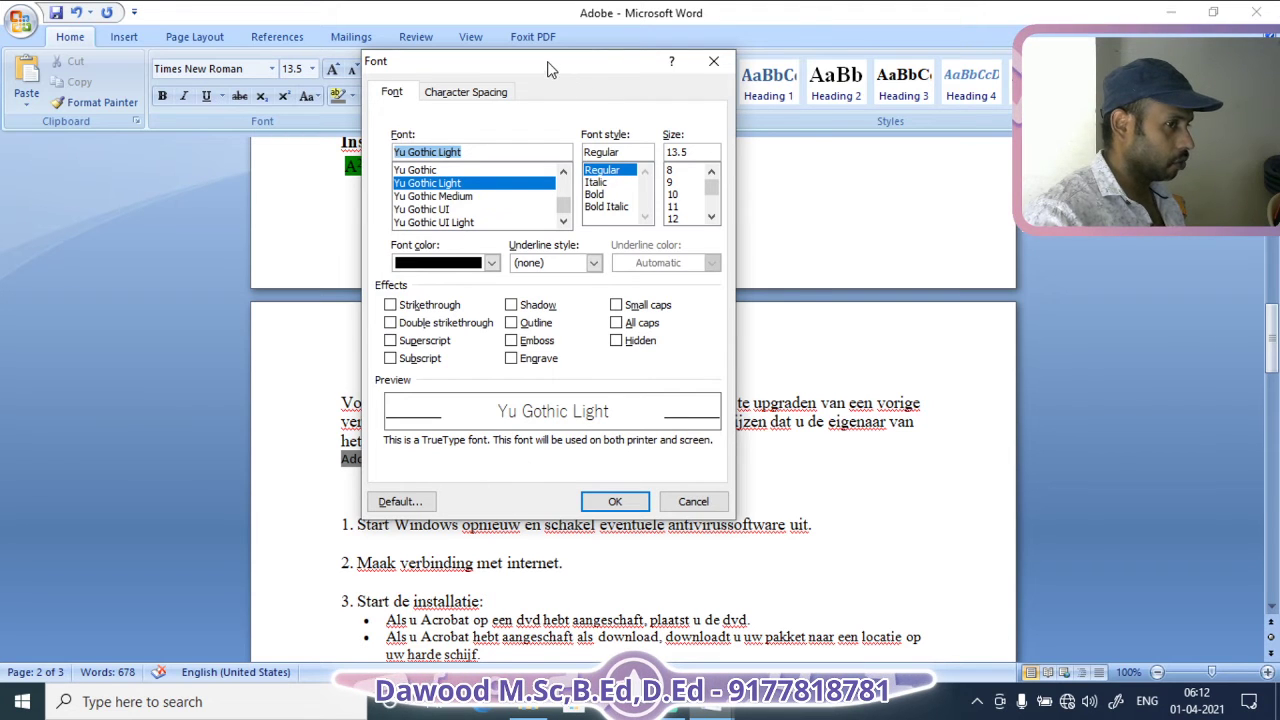
left_click_drag(548, 70, 596, 30)
left_click(490, 170)
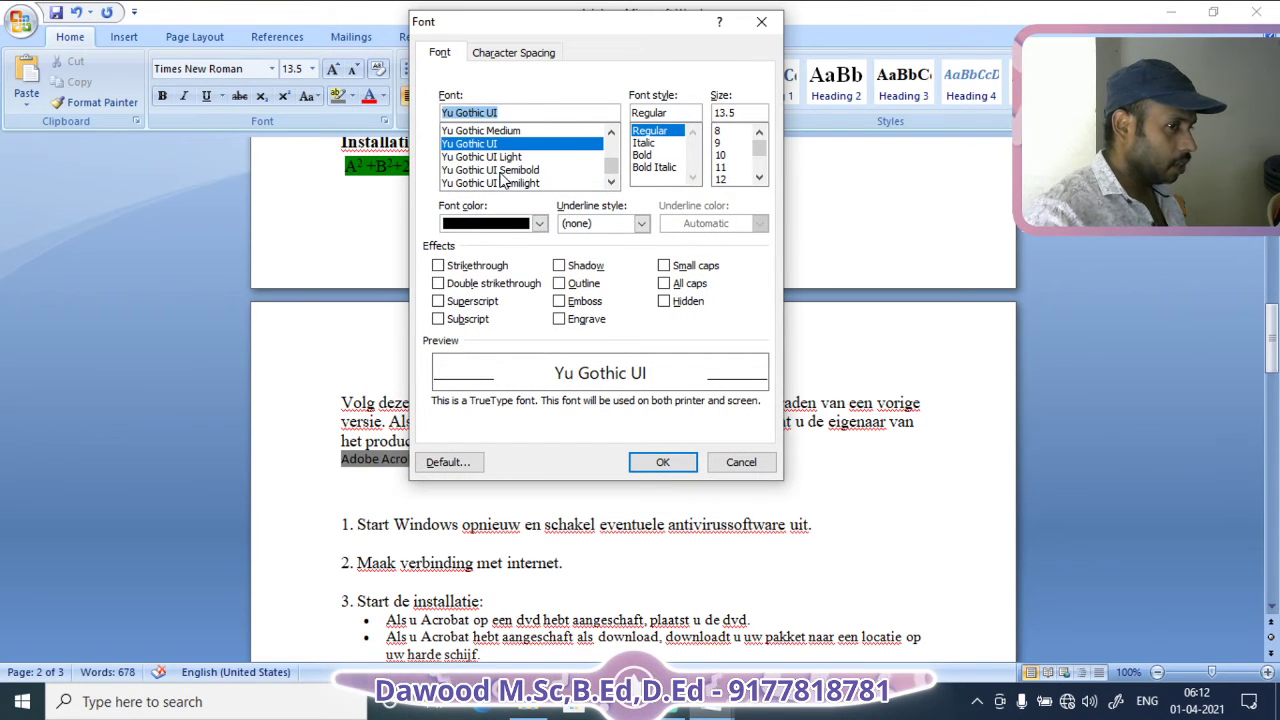
left_click(495, 170)
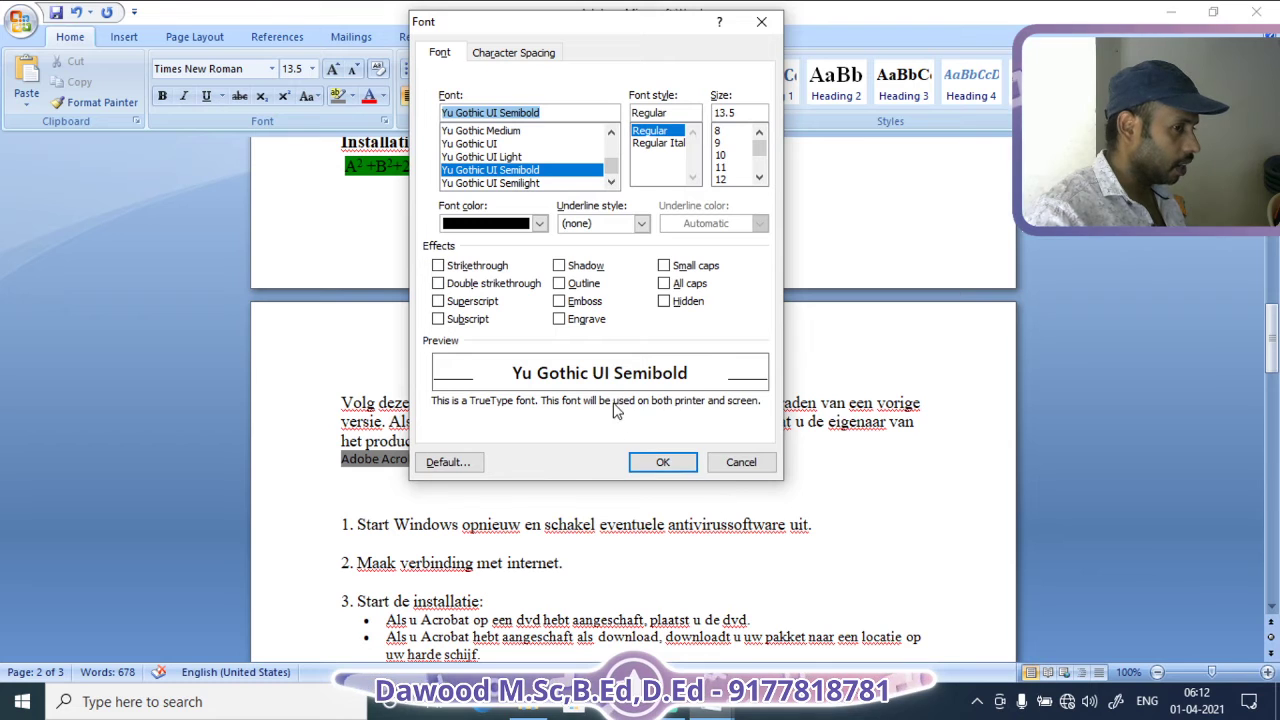
left_click(741, 462)
Select the first two Systeemvereisten bullets through "Windows" and preview Agency FB, Baskerville Old Face, Bodoni MT Poster Compressed, Book Antiqua and Cambria in the Font dialog
scroll(465, 448, "up", 10)
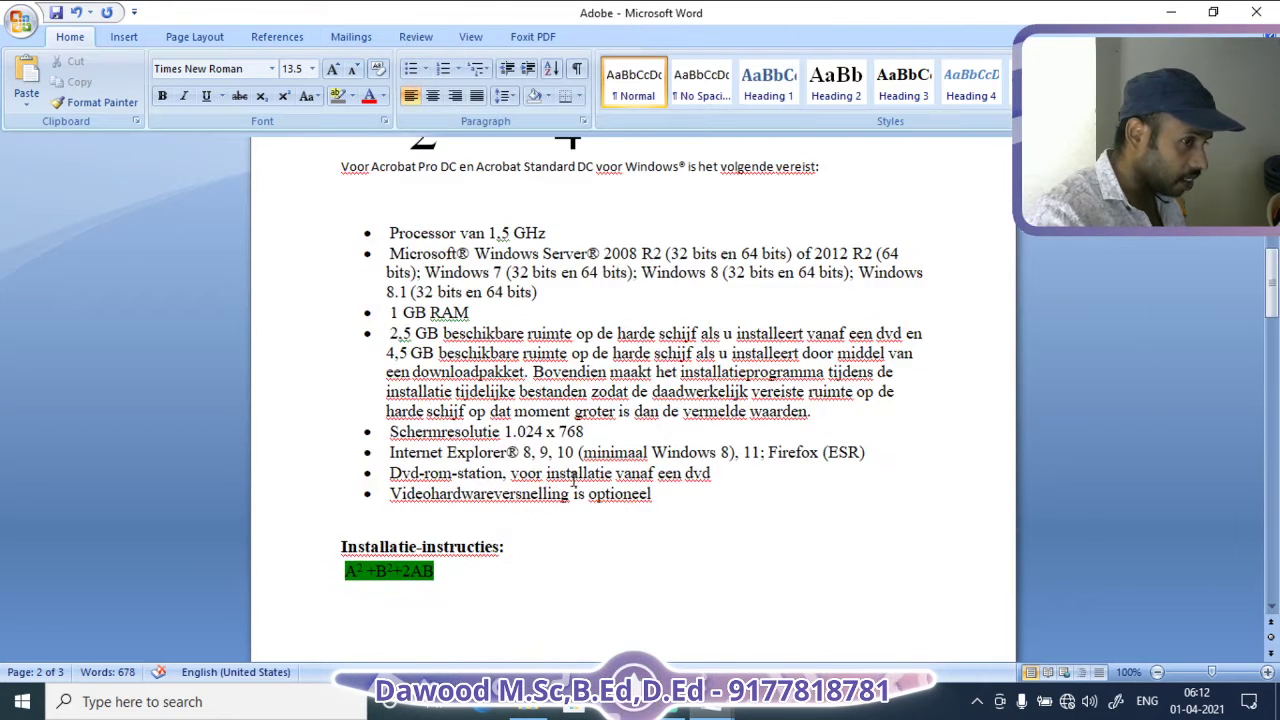
left_click_drag(389, 368, 924, 408)
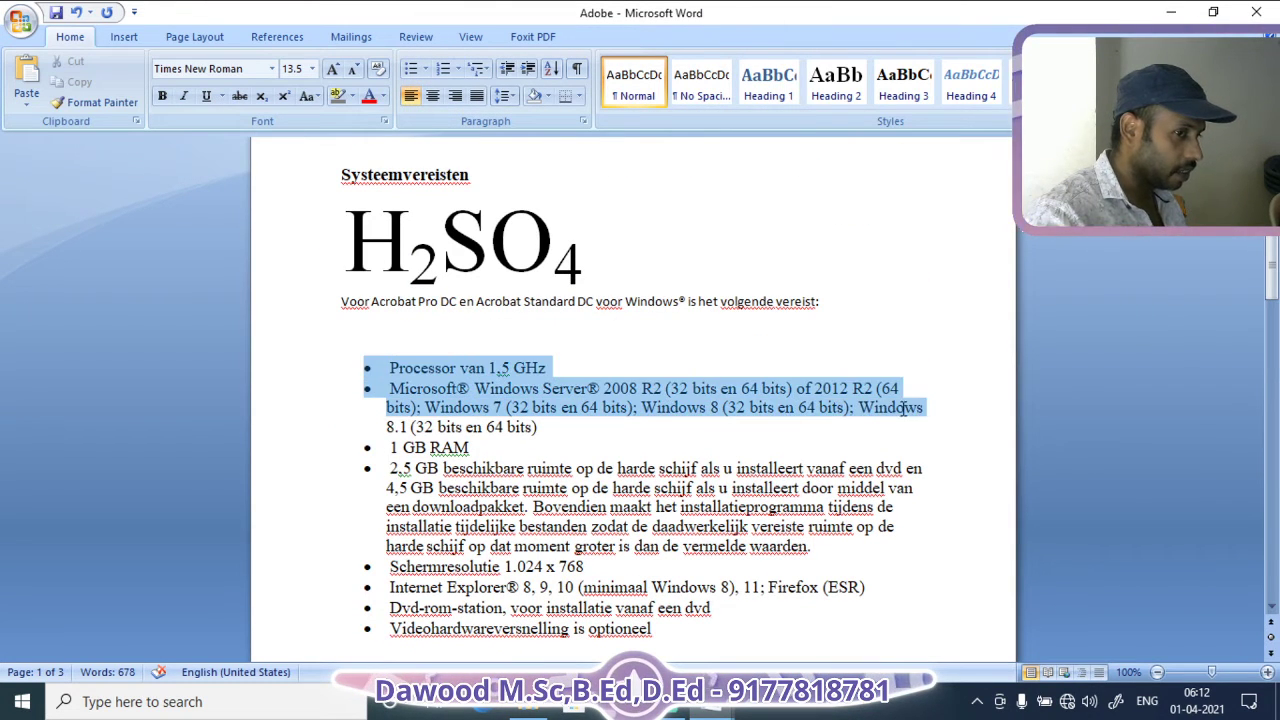
left_click(384, 121)
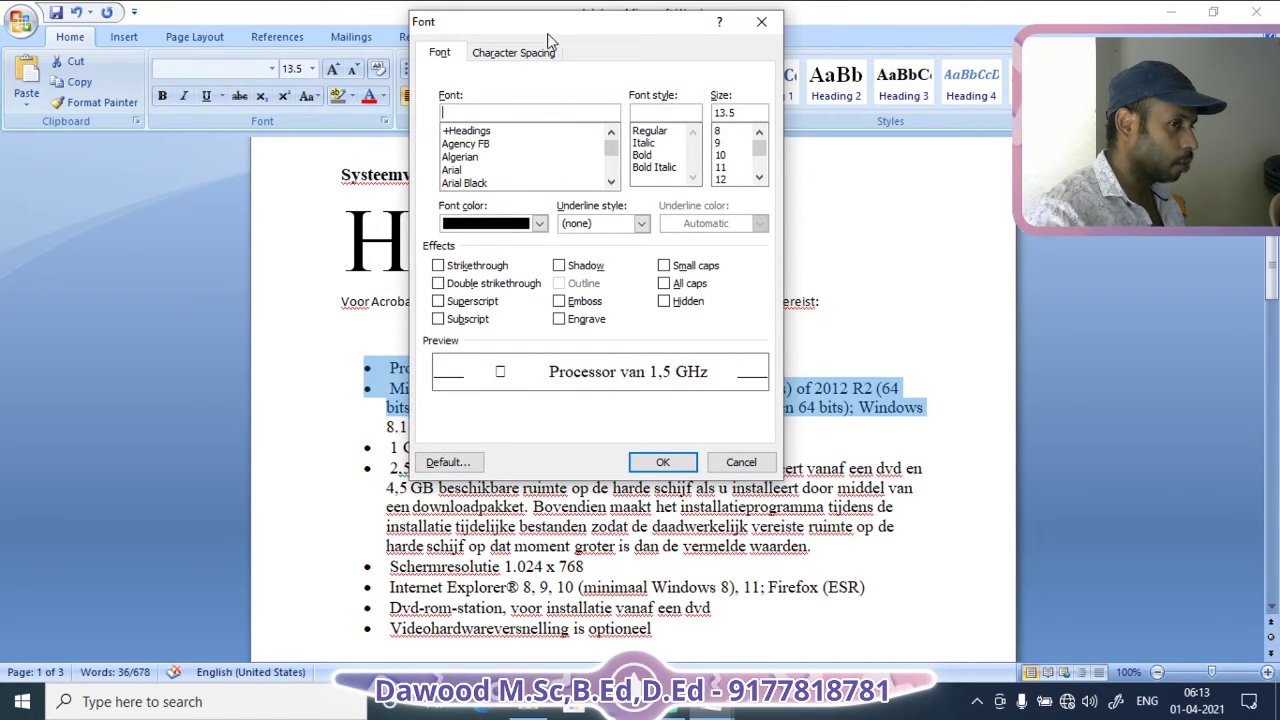
left_click_drag(547, 33, 392, 59)
left_click(338, 172)
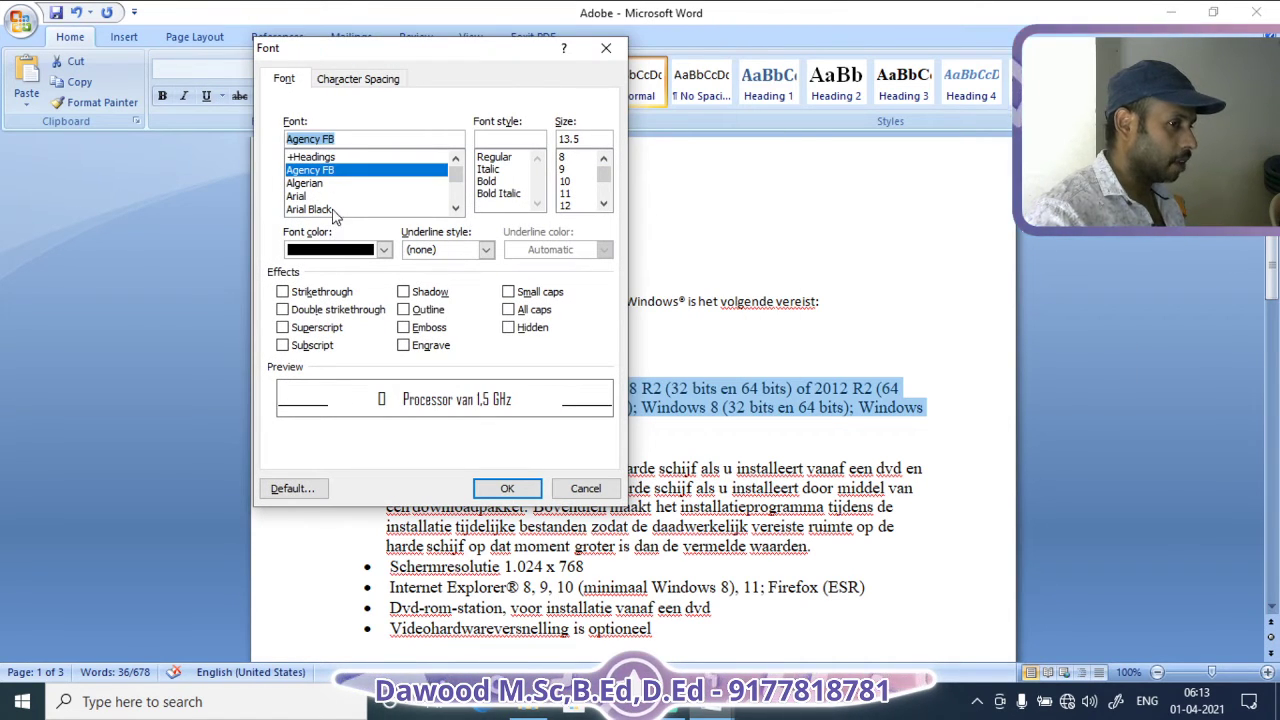
left_click(328, 196)
scroll(352, 228, "down", 4)
left_click(326, 184)
scroll(367, 210, "down", 1)
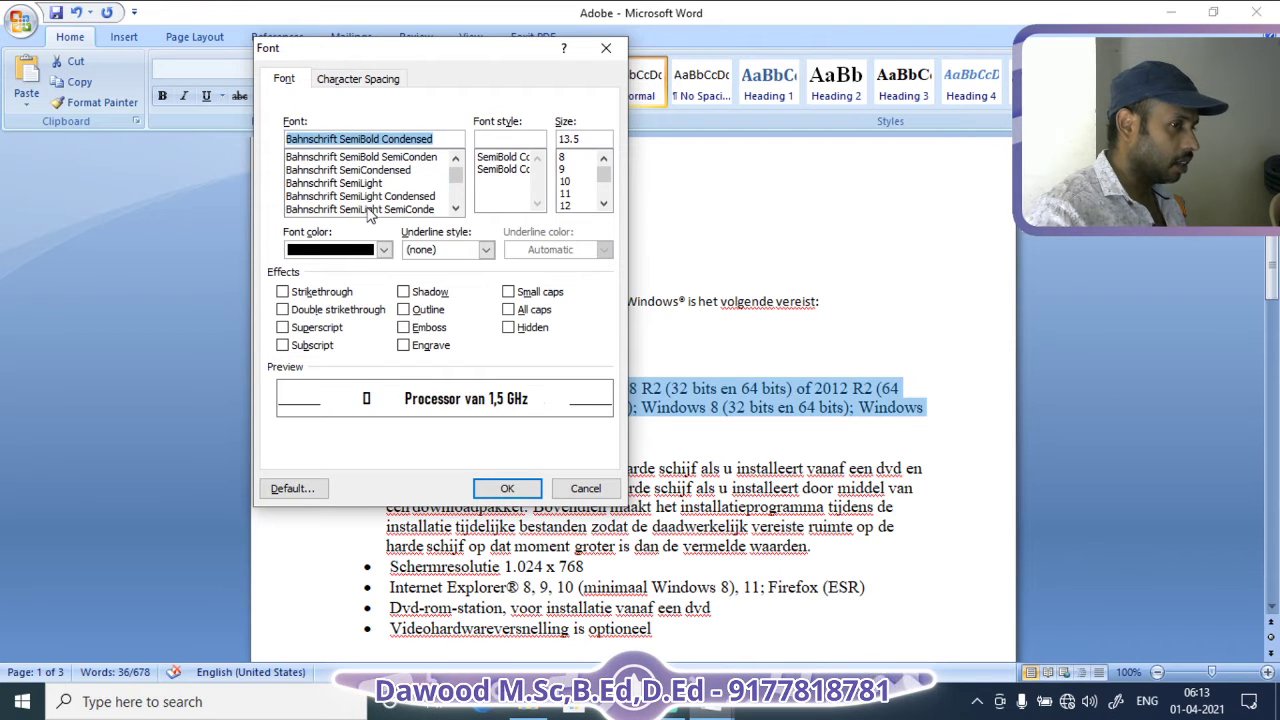
left_click(337, 170)
scroll(365, 210, "down", 1)
left_click(335, 183)
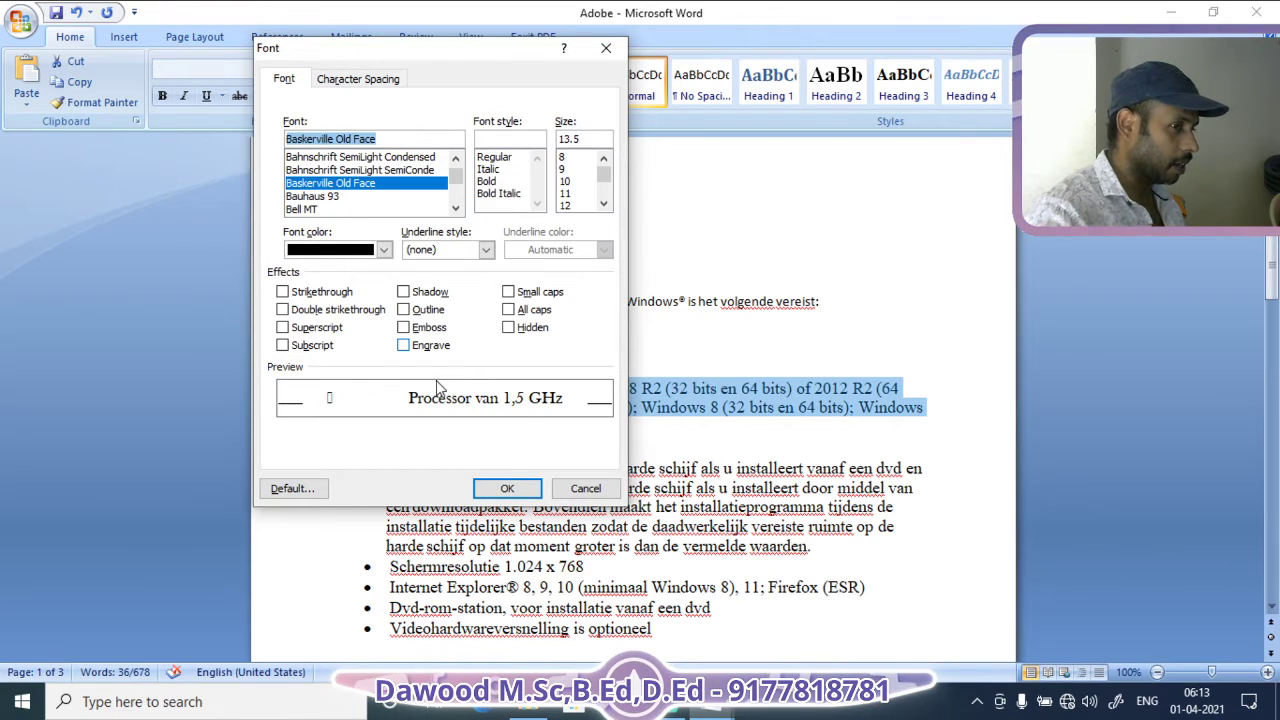
left_click(320, 209)
scroll(330, 203, "down", 3)
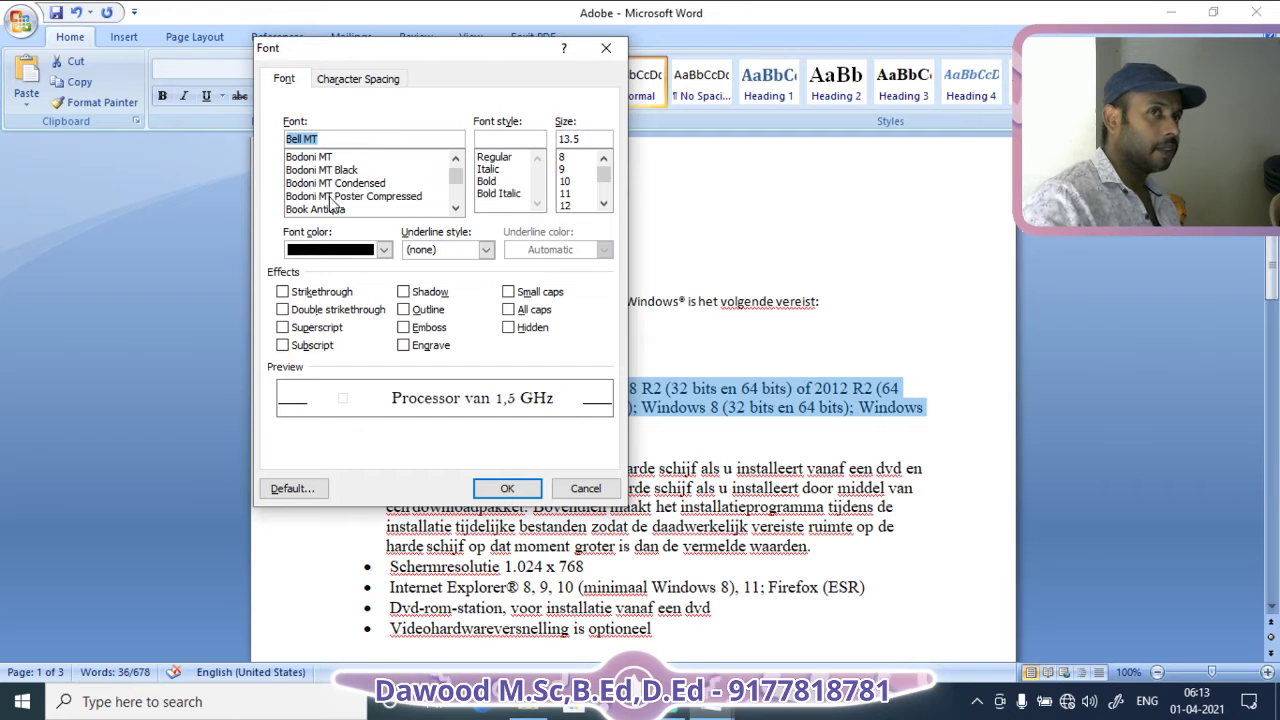
left_click(330, 197)
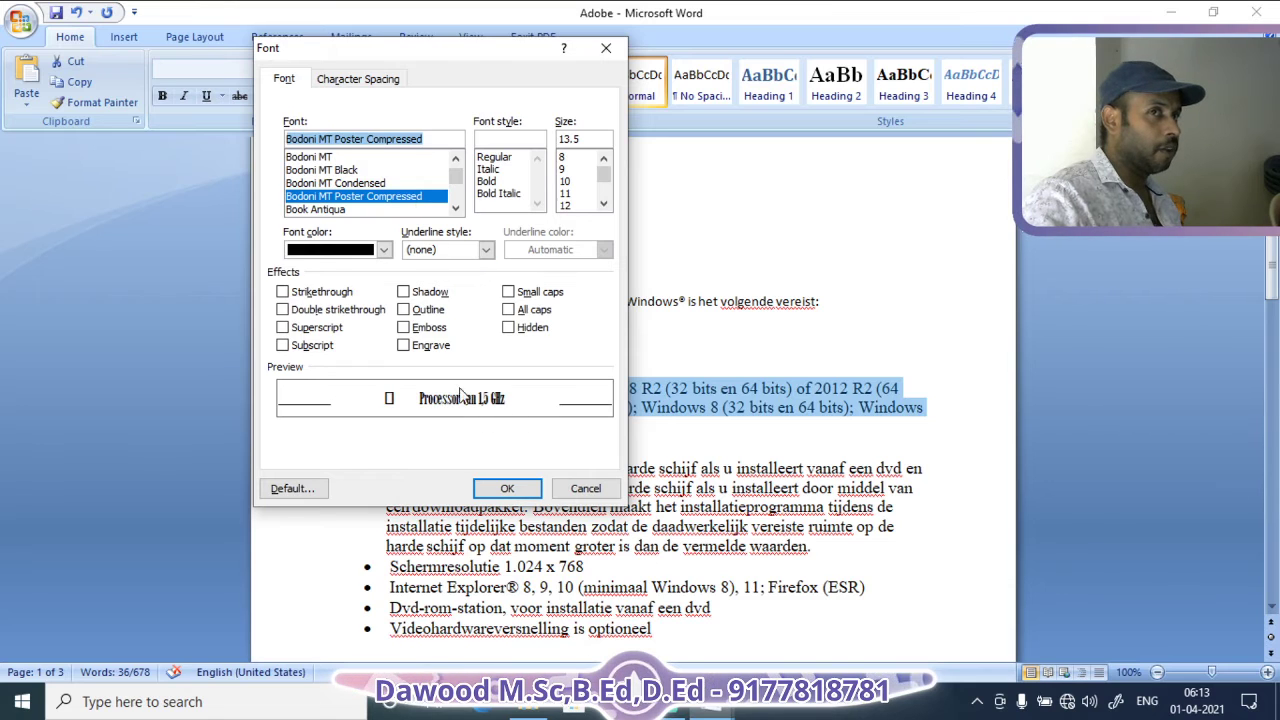
left_click(336, 210)
scroll(340, 195, "down", 4)
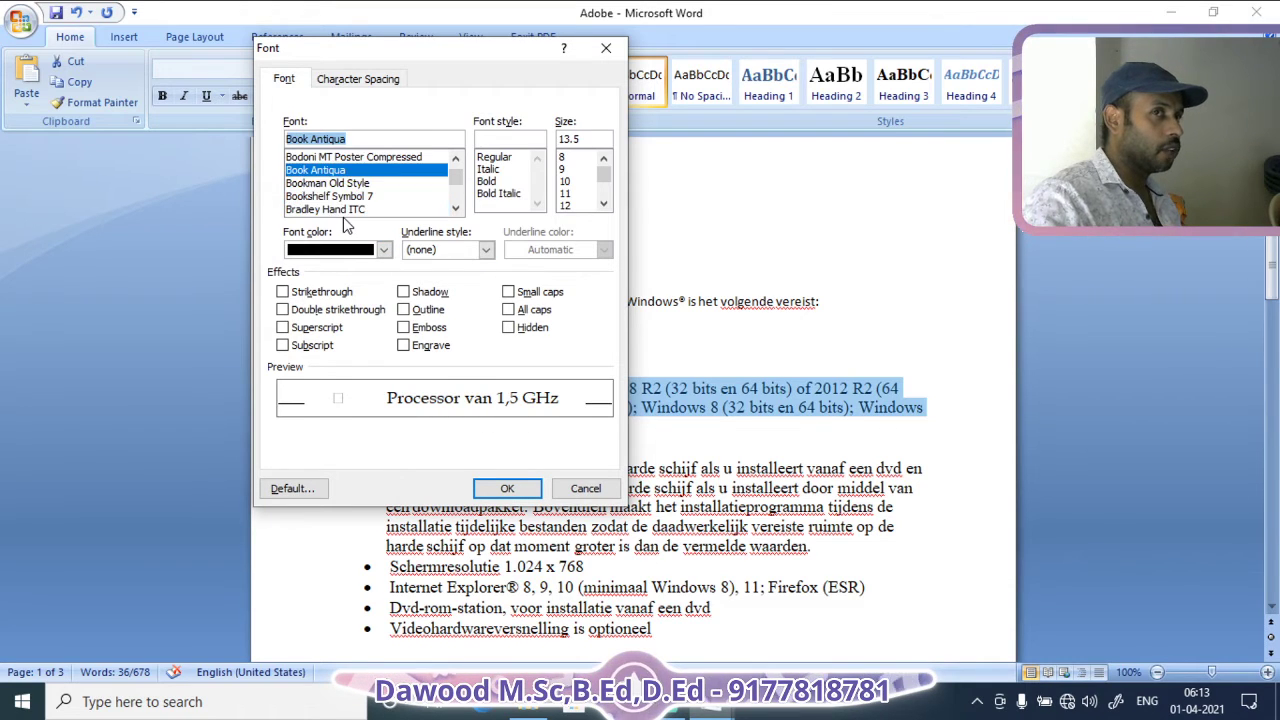
left_click(338, 198)
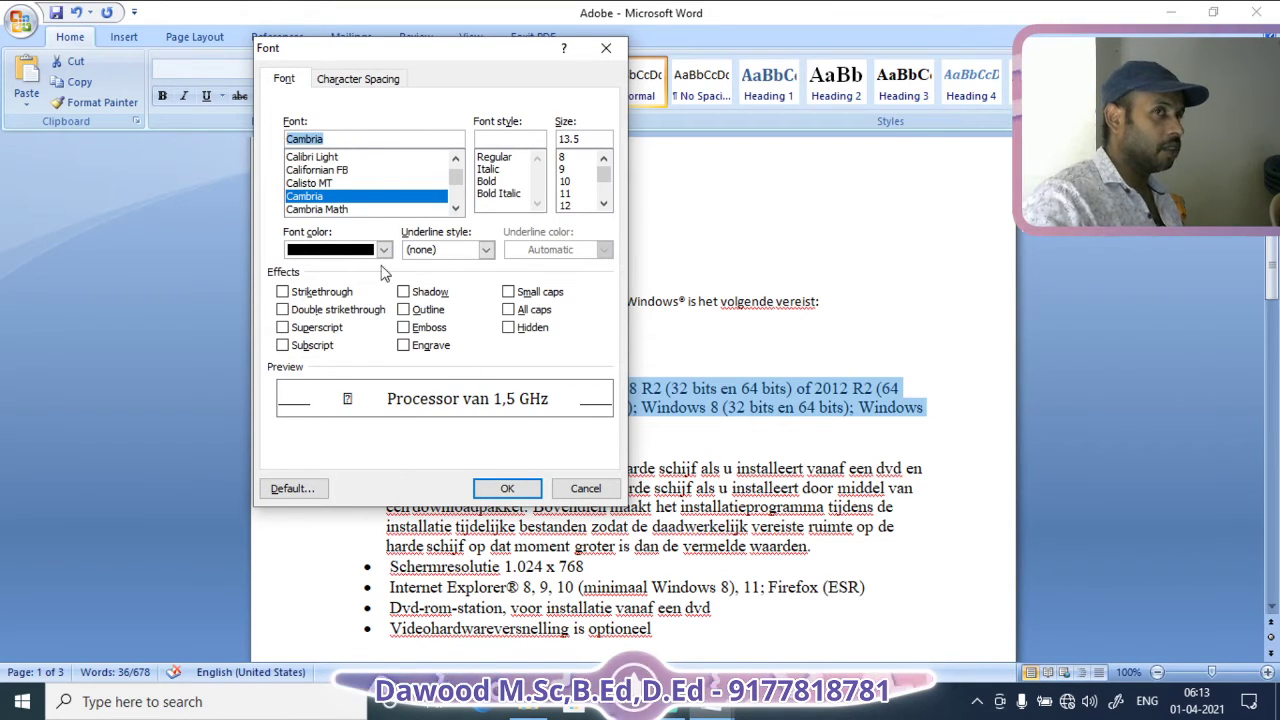
left_click(325, 210)
Apply the Calisto MT font in Regular style at size 28 to the selected bullet text
left_click(317, 185)
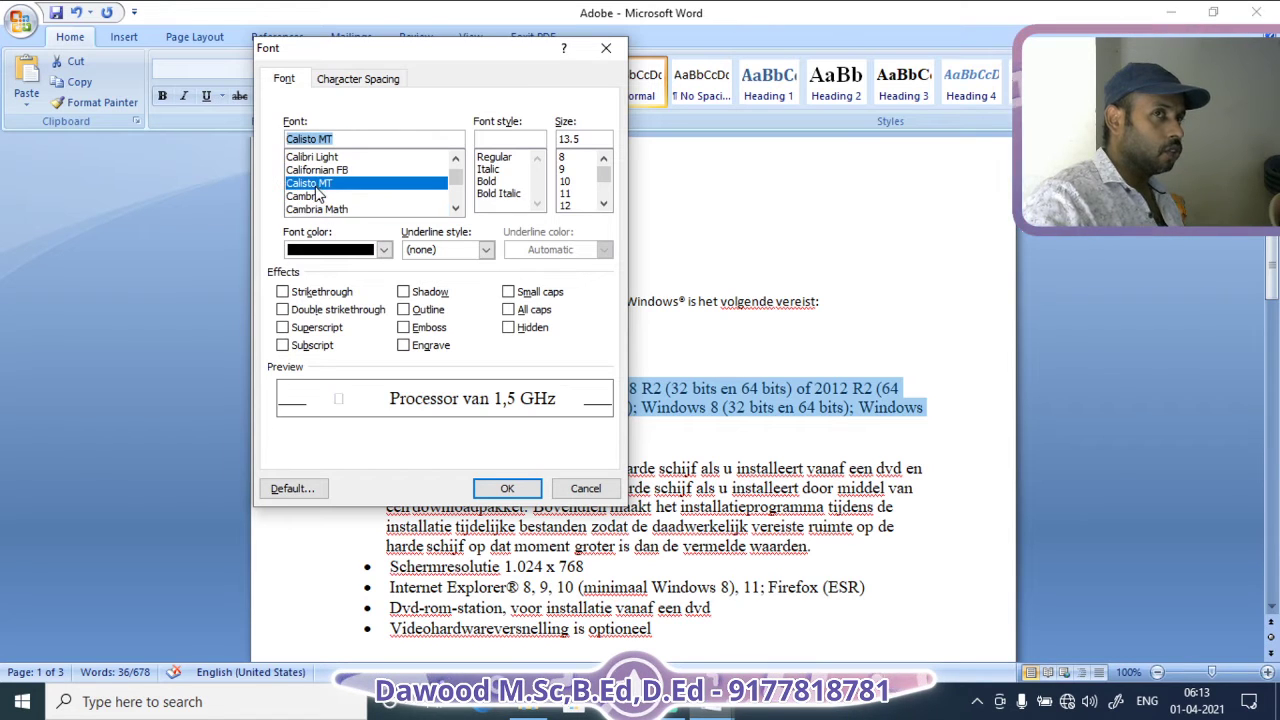
left_click(494, 158)
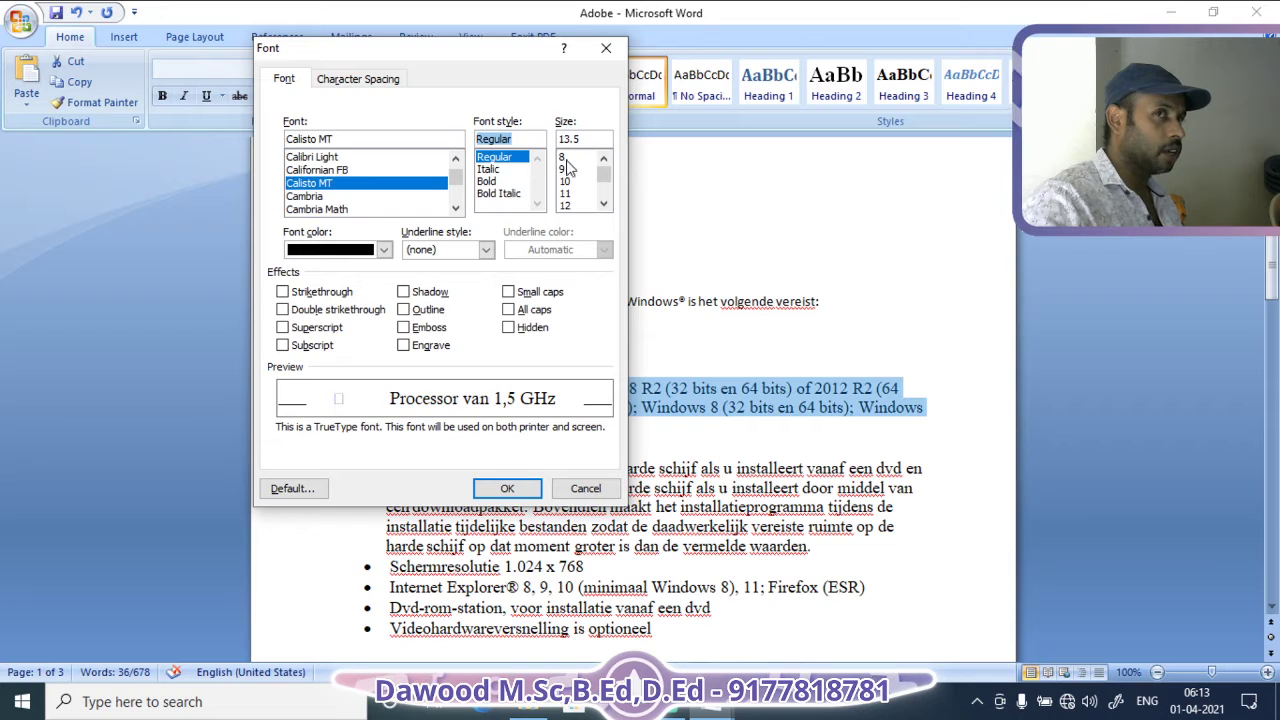
scroll(604, 180, "down", 3)
left_click(565, 193)
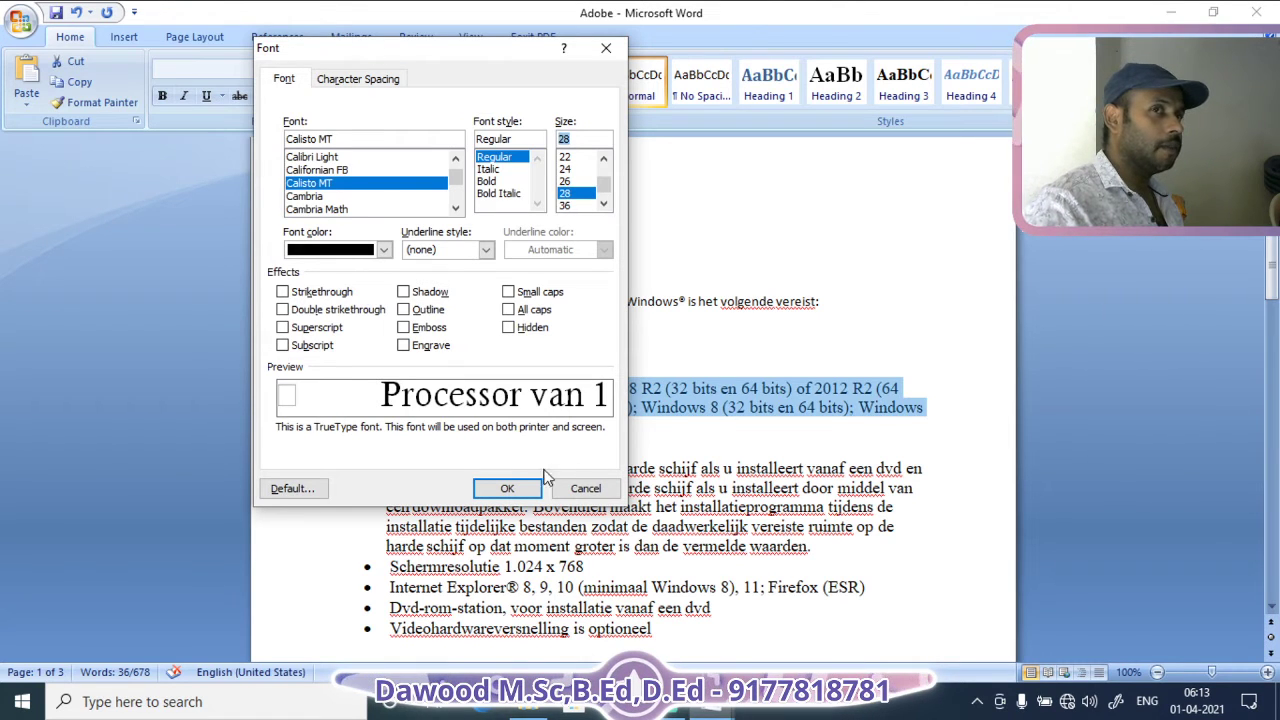
left_click(515, 488)
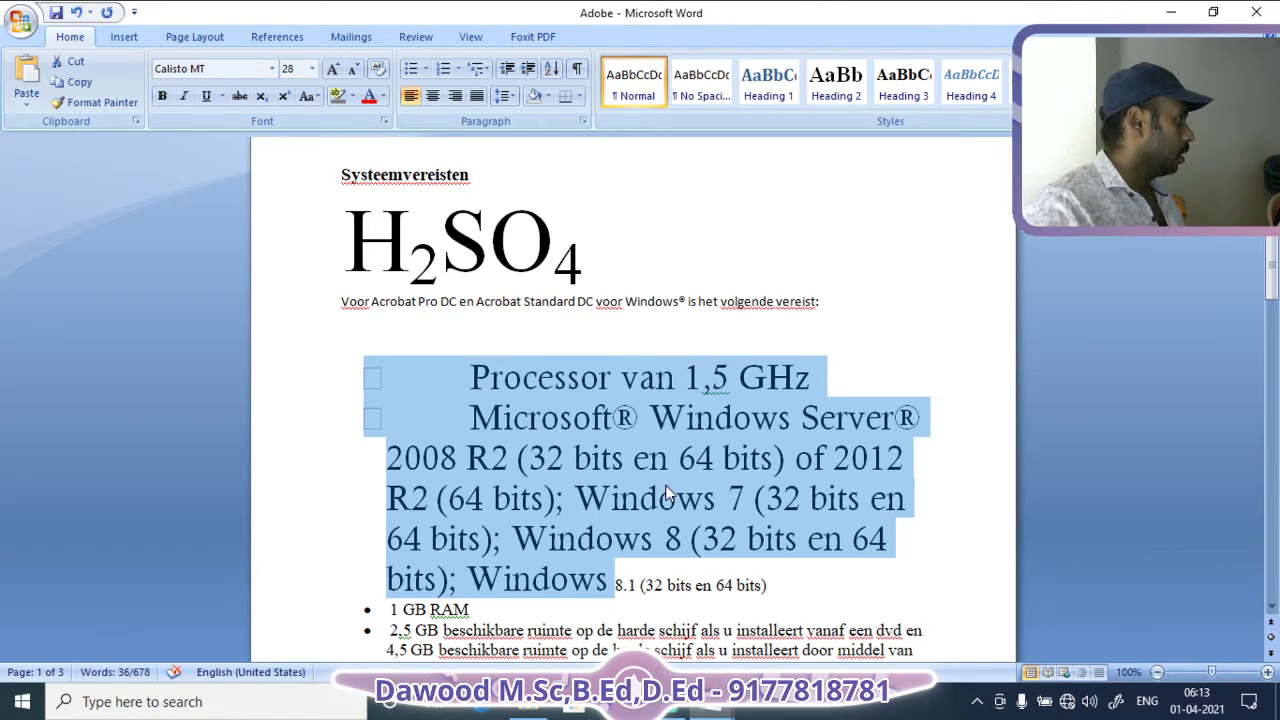
Set the selected bullet text's font color to a dark aqua theme color and its underline style to a thick line
left_click(383, 124)
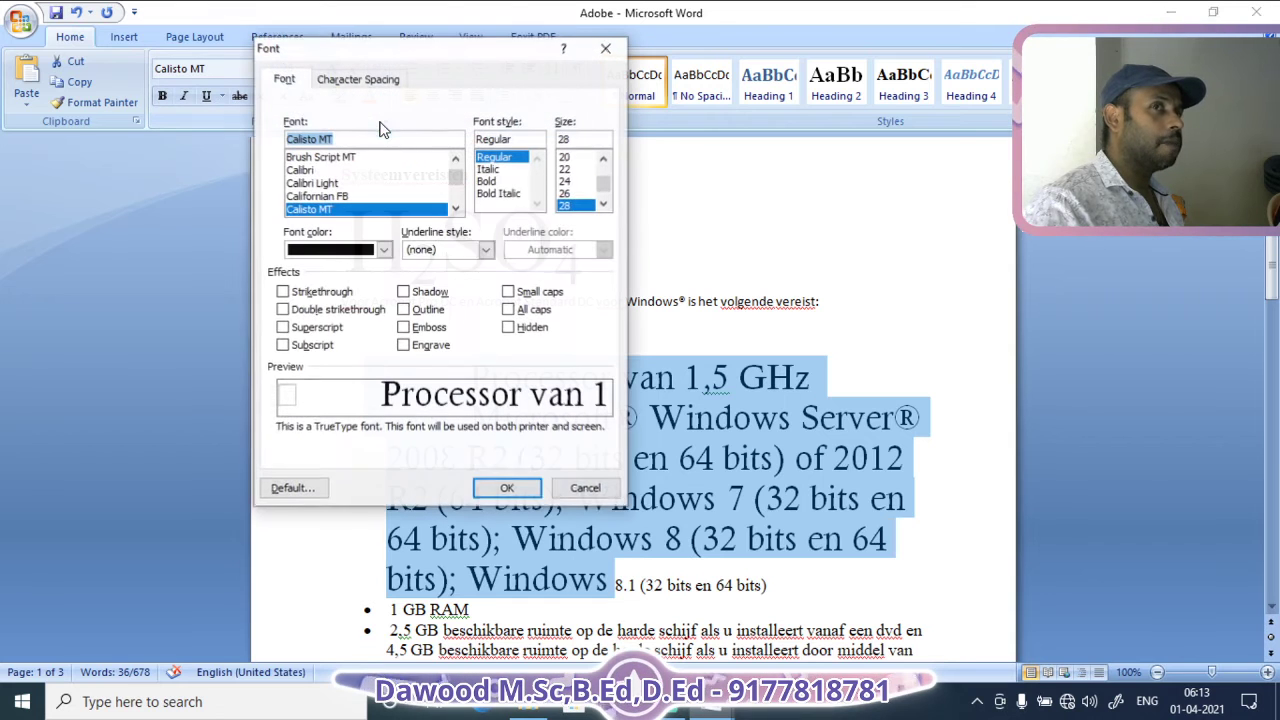
left_click_drag(410, 50, 499, 68)
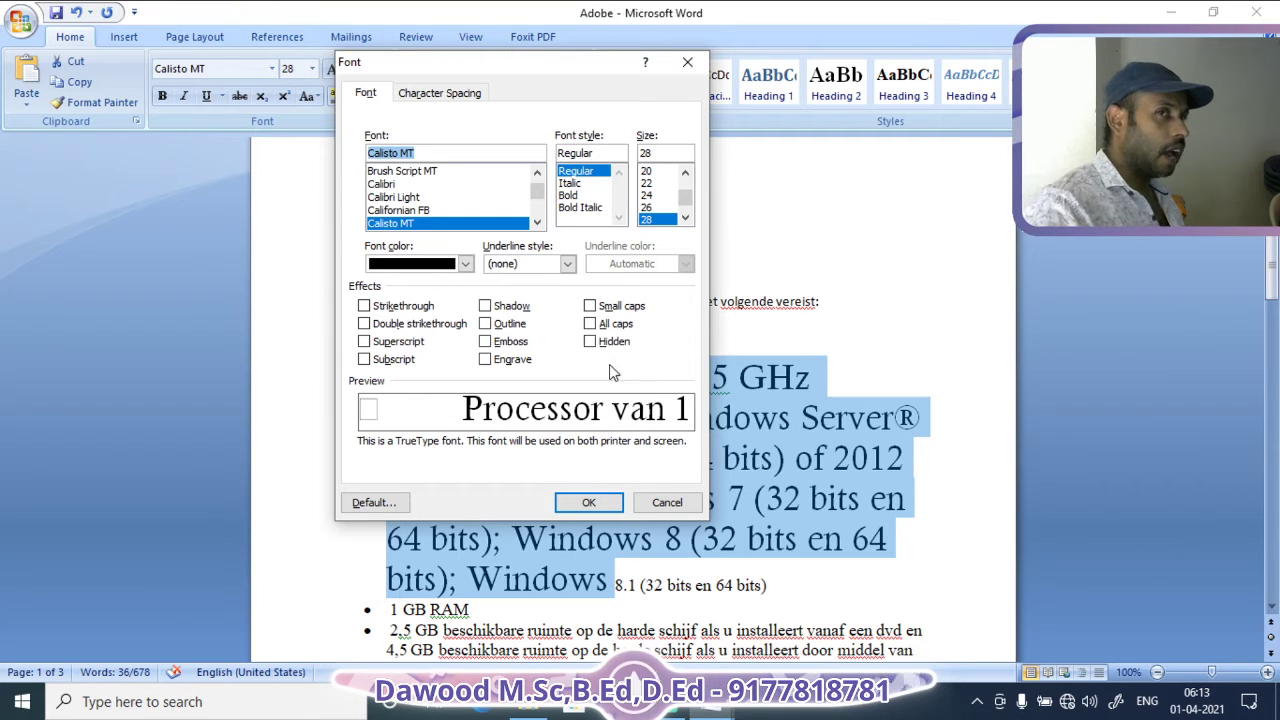
scroll(657, 436, "down", 1)
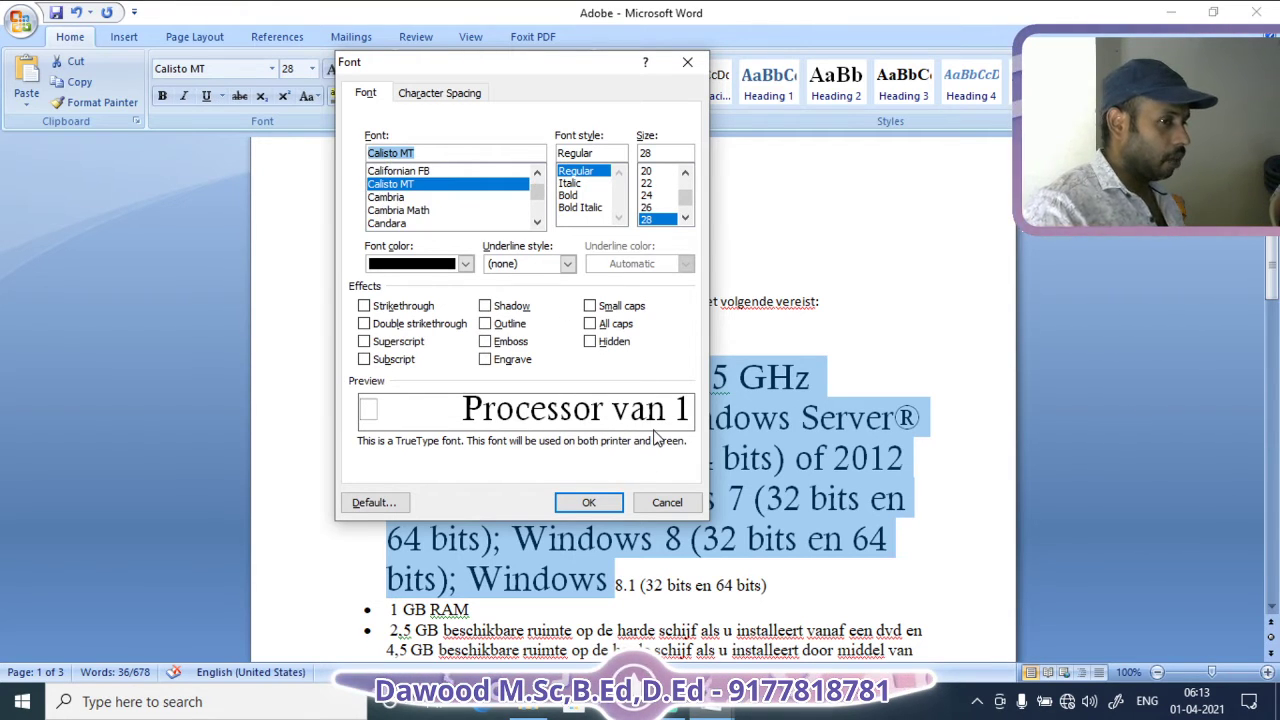
left_click(465, 264)
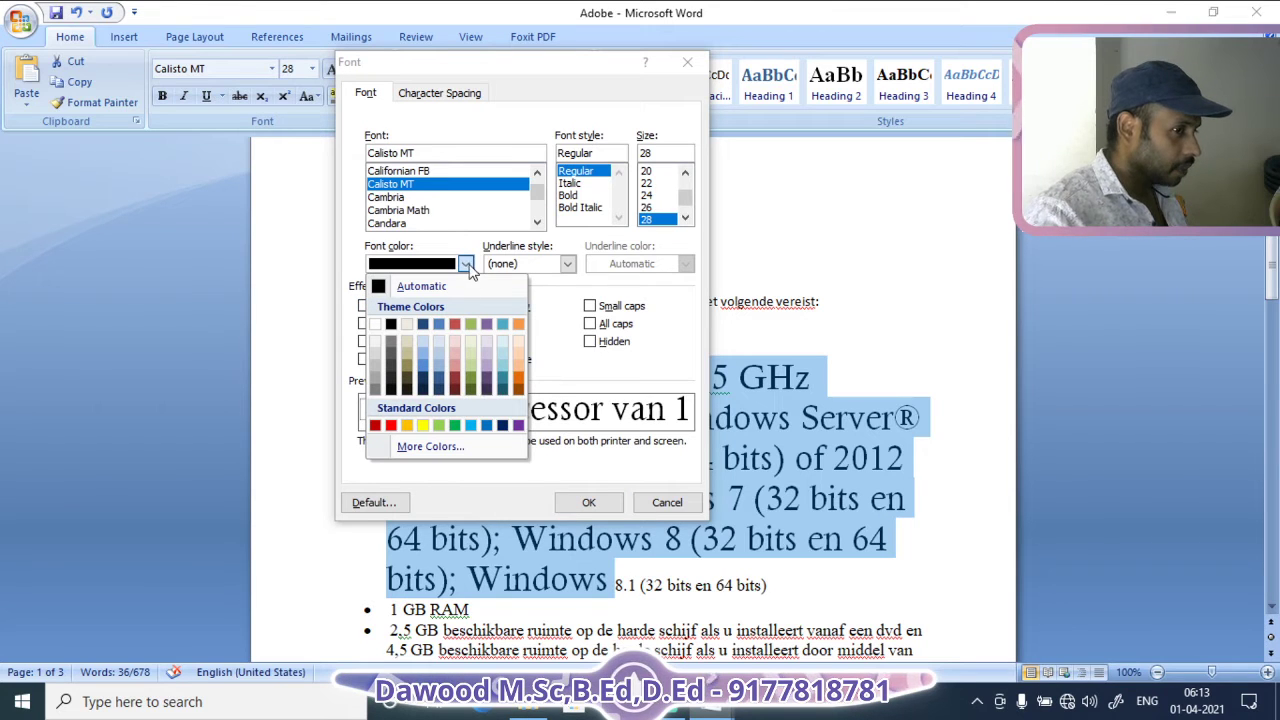
left_click(503, 380)
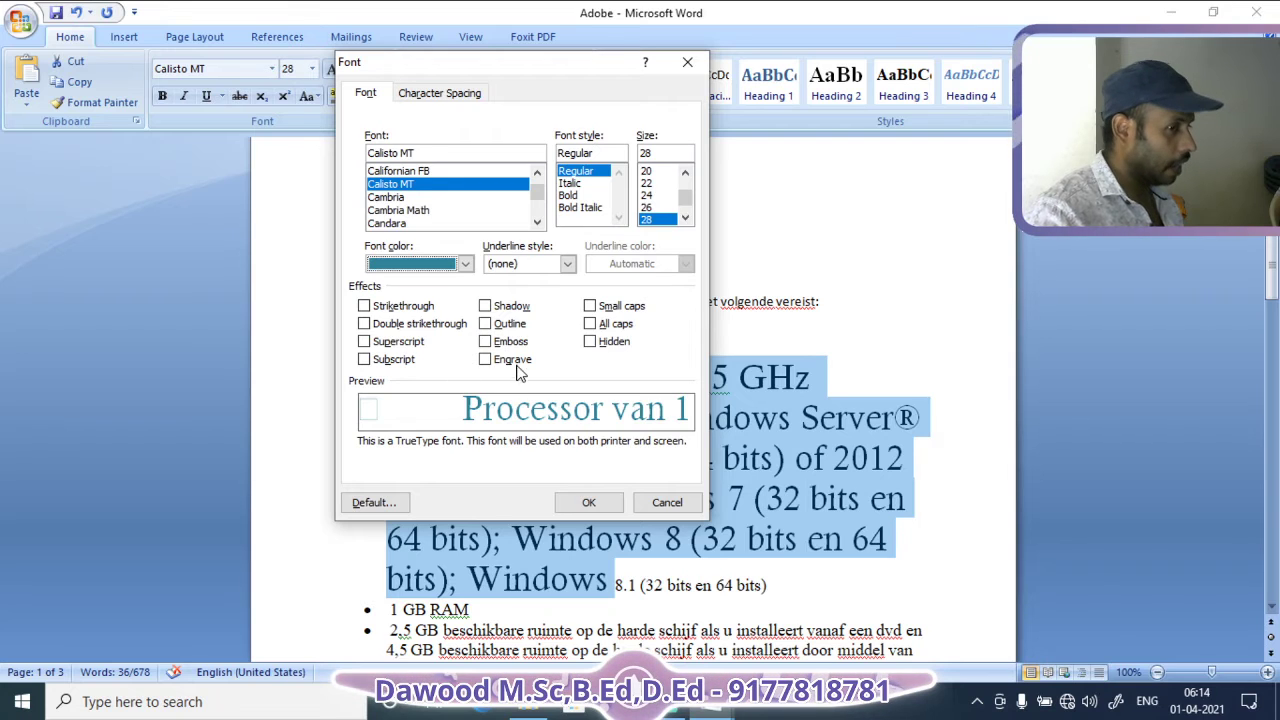
left_click(566, 265)
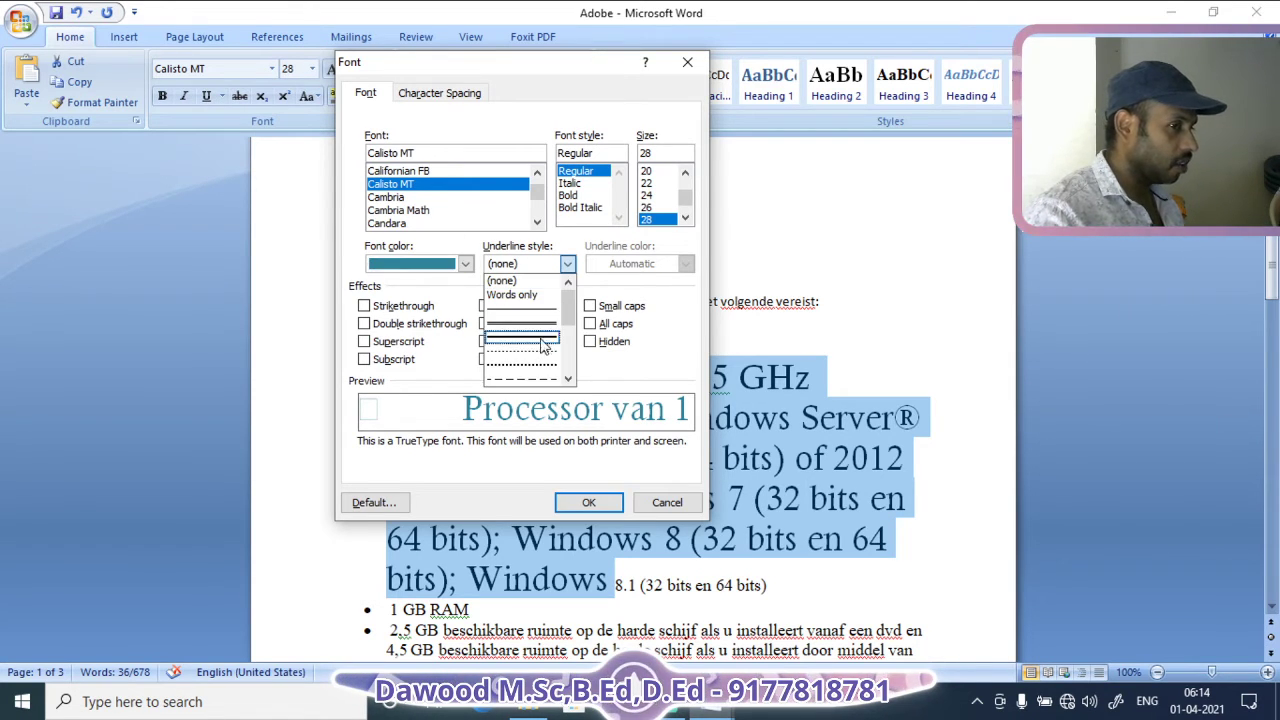
scroll(538, 360, "down", 3)
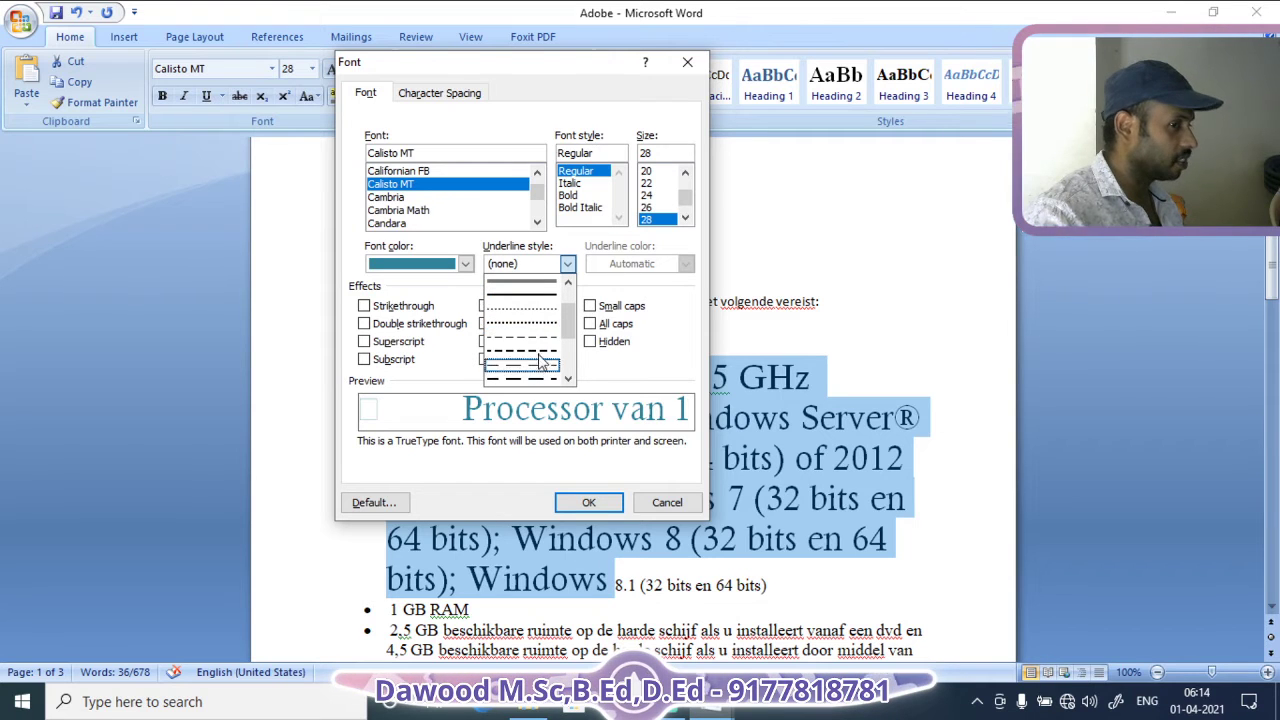
left_click(520, 296)
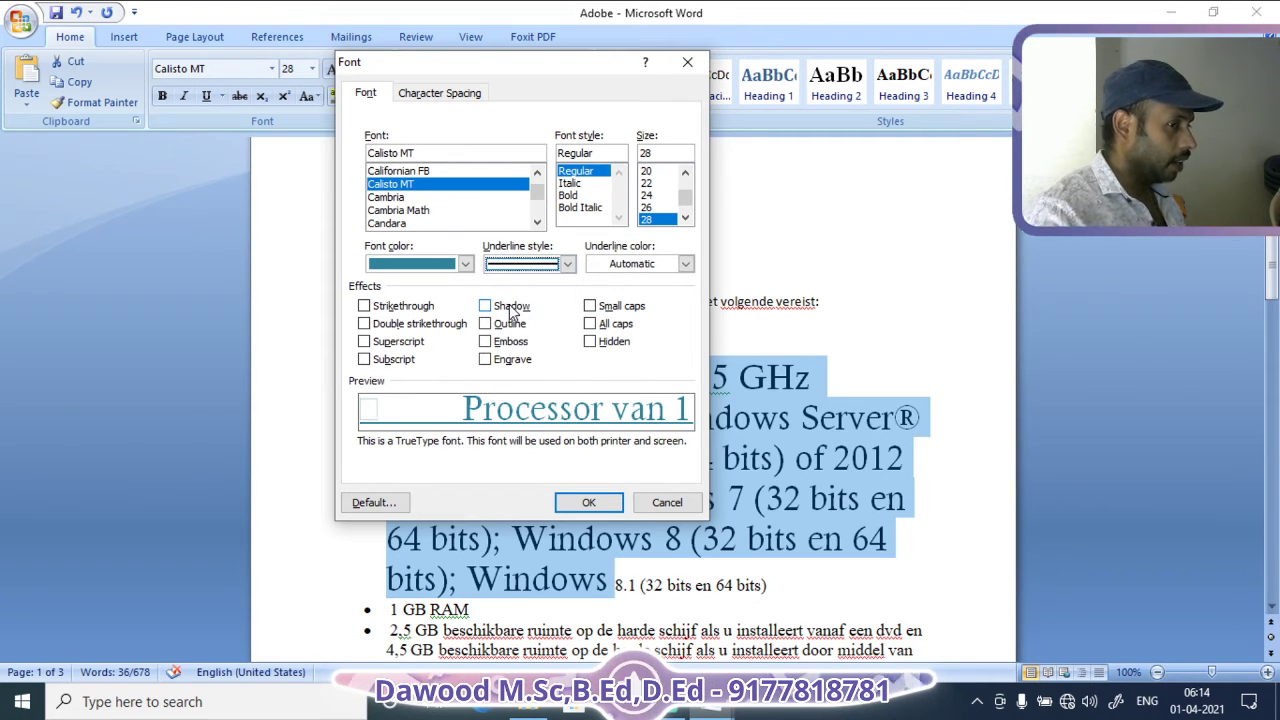
left_click(590, 503)
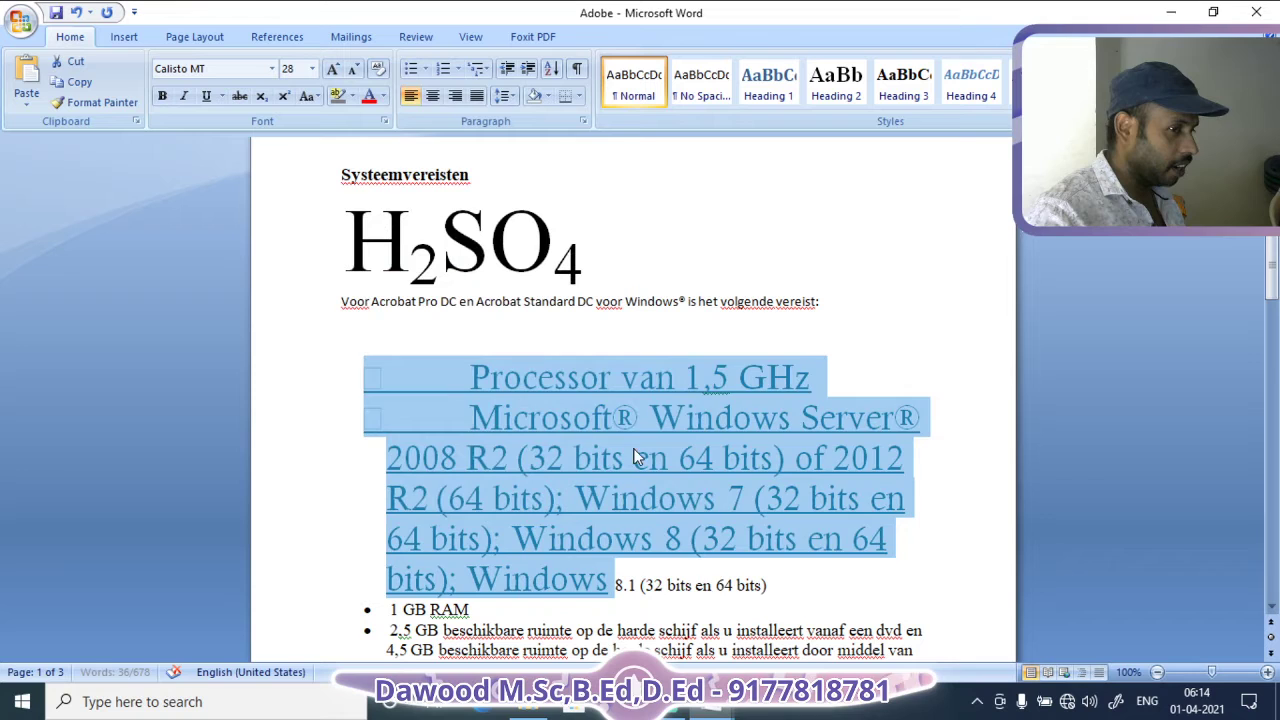
Change the underline style of the aqua bullet text to a thick dotted line in the Font dialog
left_click(735, 490)
left_click_drag(481, 383, 607, 580)
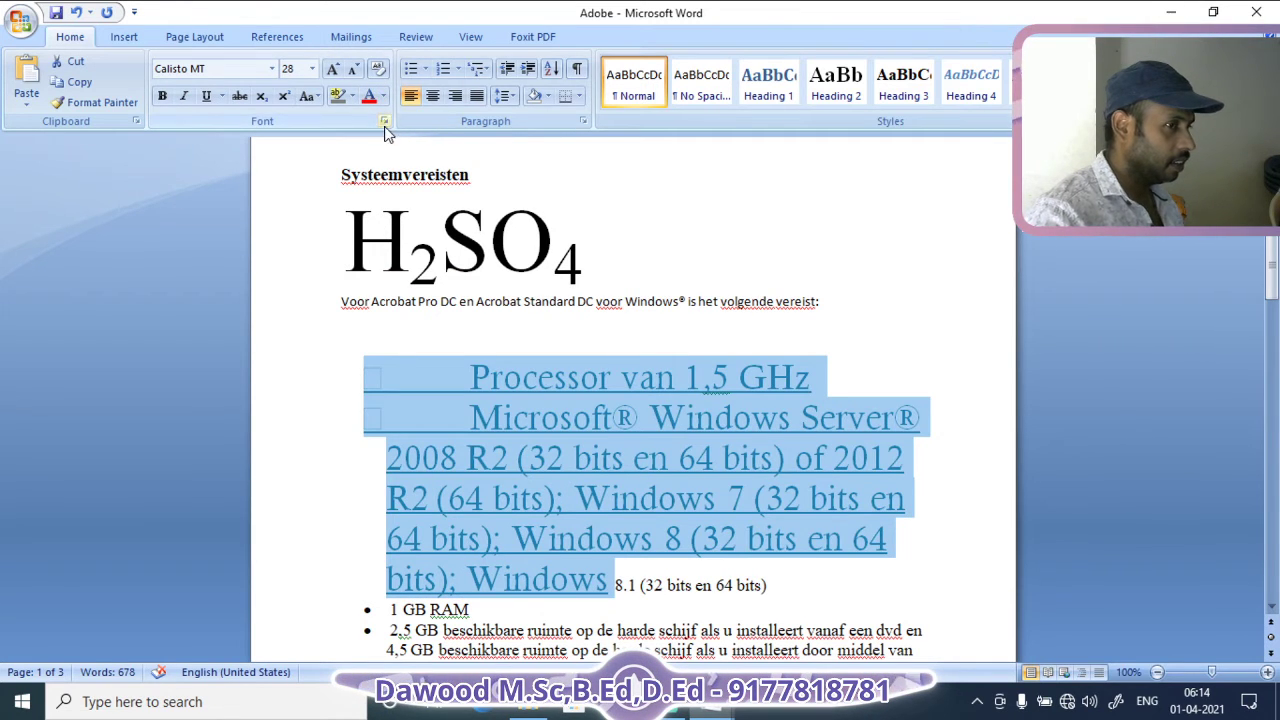
left_click(385, 122)
left_click(566, 264)
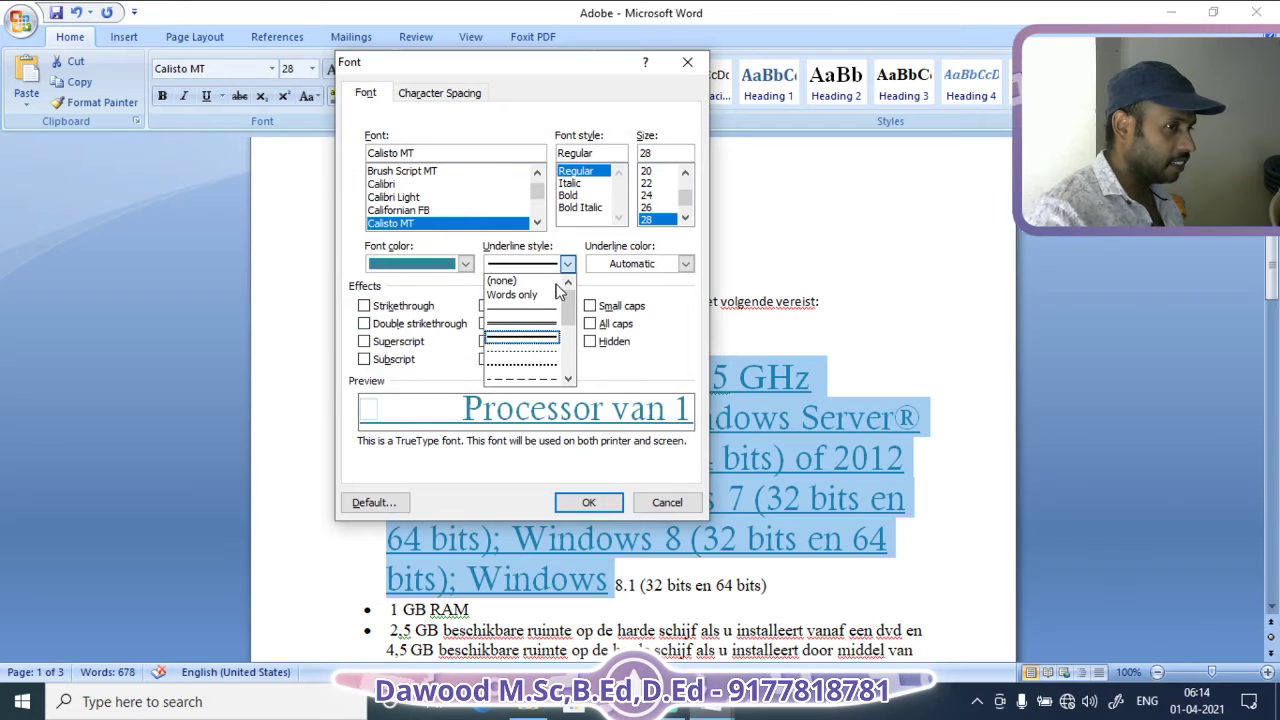
left_click(537, 368)
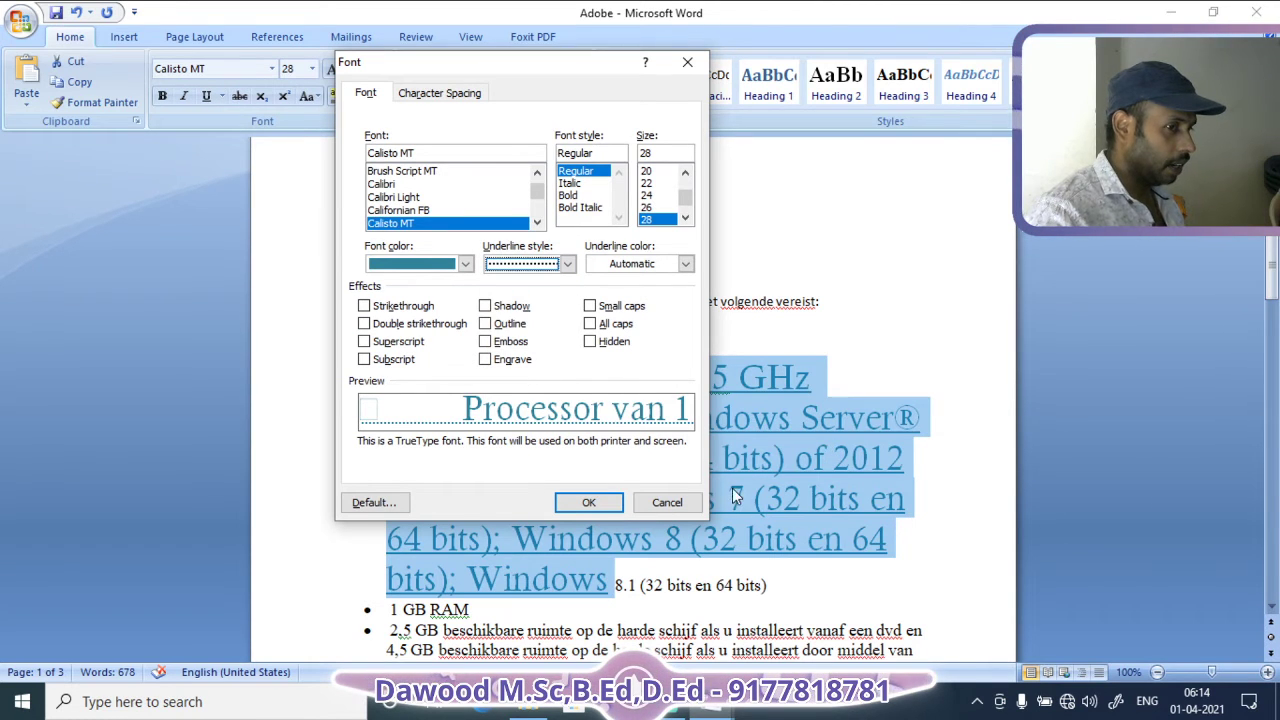
left_click(580, 502)
left_click(603, 417)
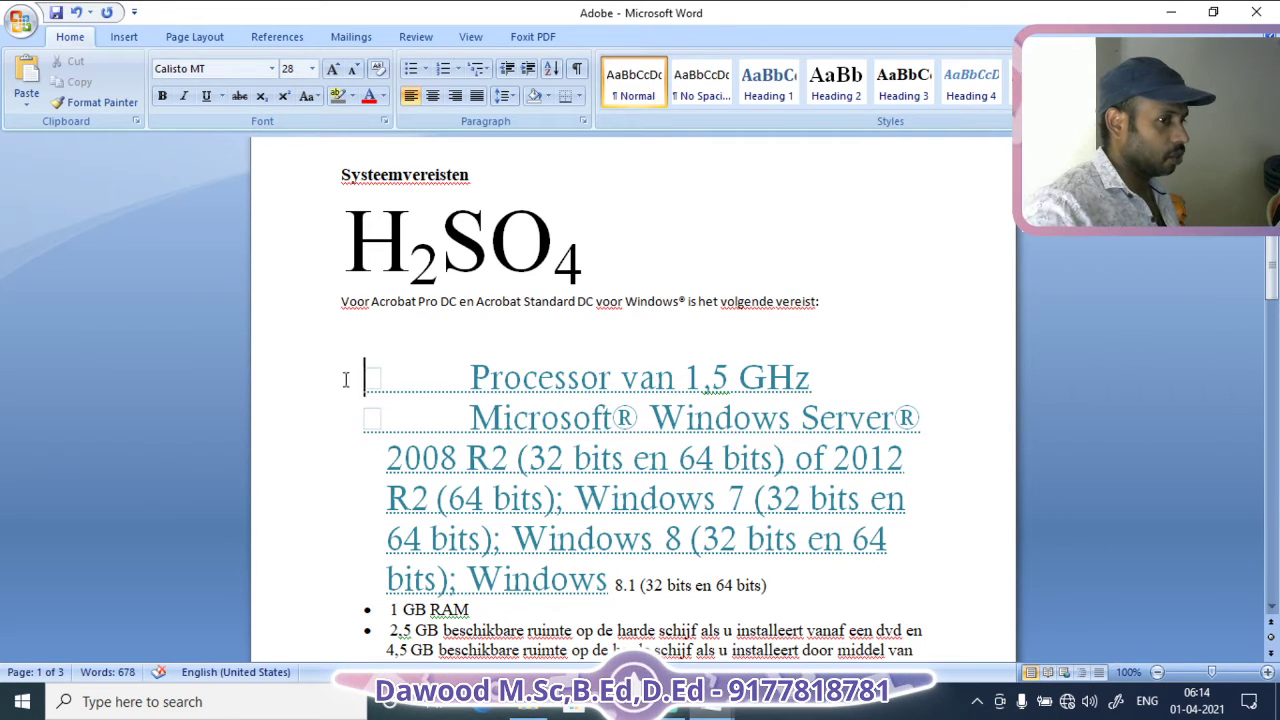
Change the underline style of the aqua Processor and Windows Server bullet text to a double line
left_click_drag(350, 378, 567, 580)
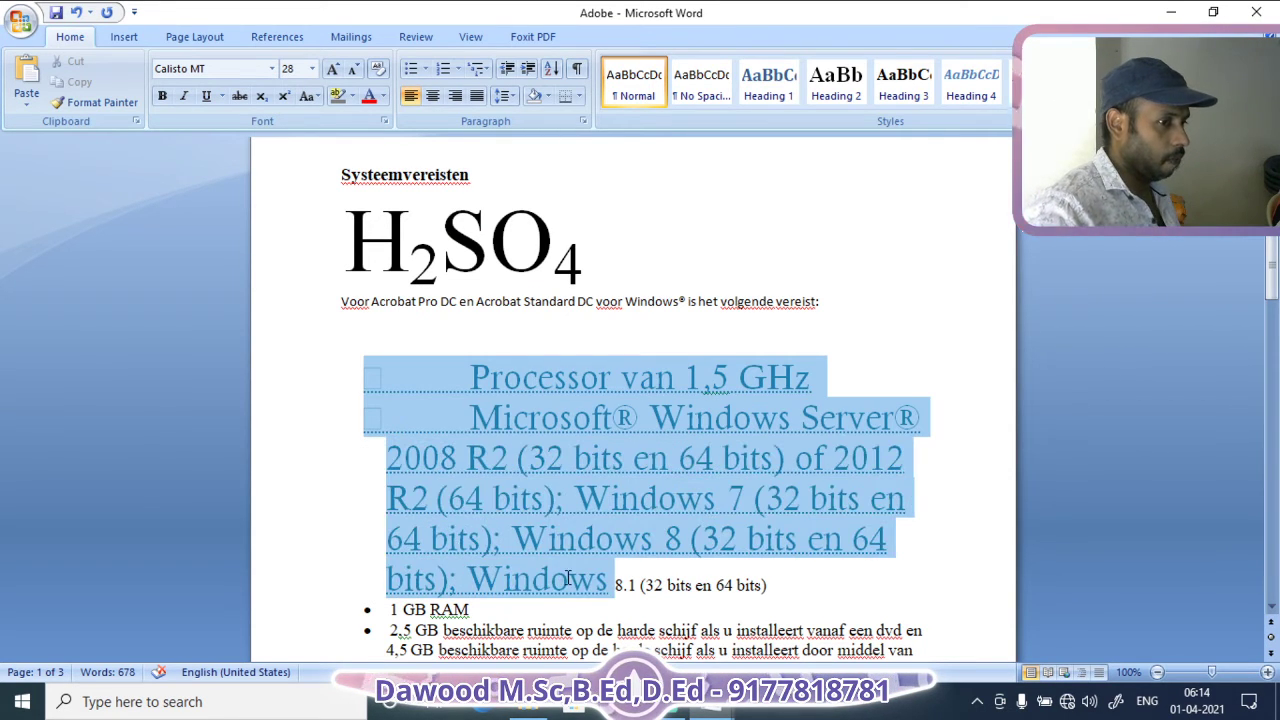
left_click(385, 122)
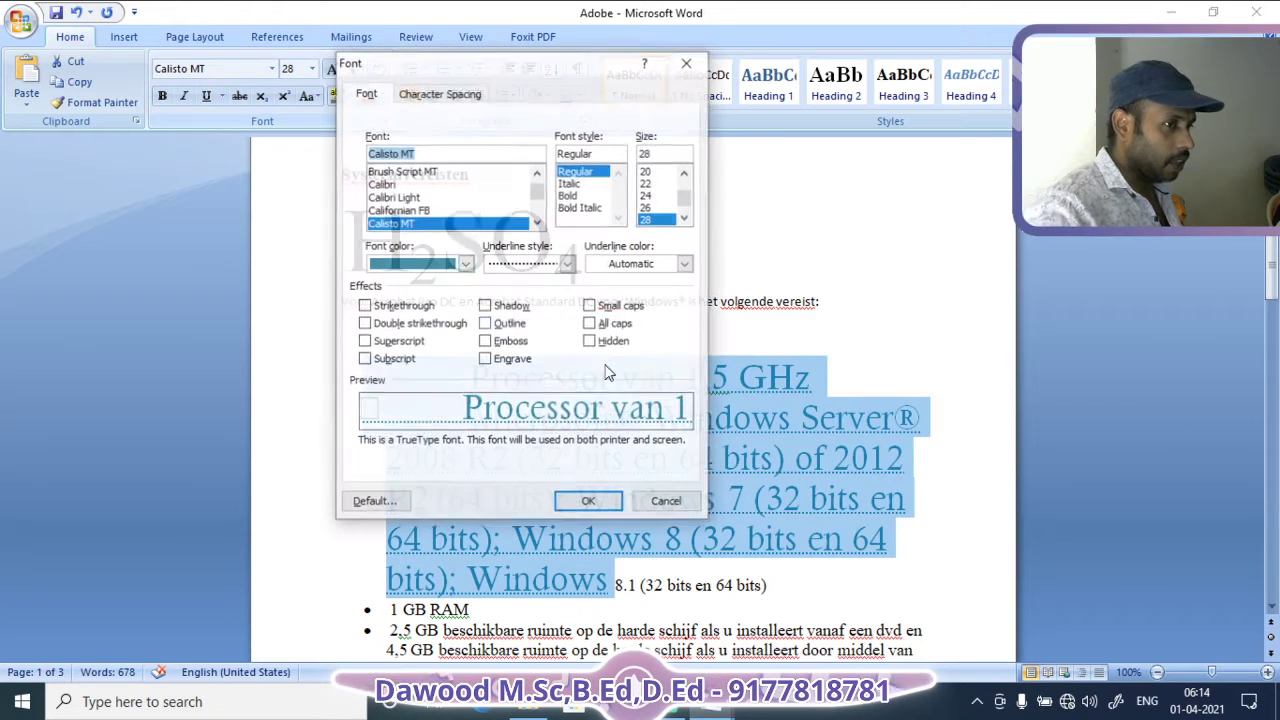
left_click(567, 264)
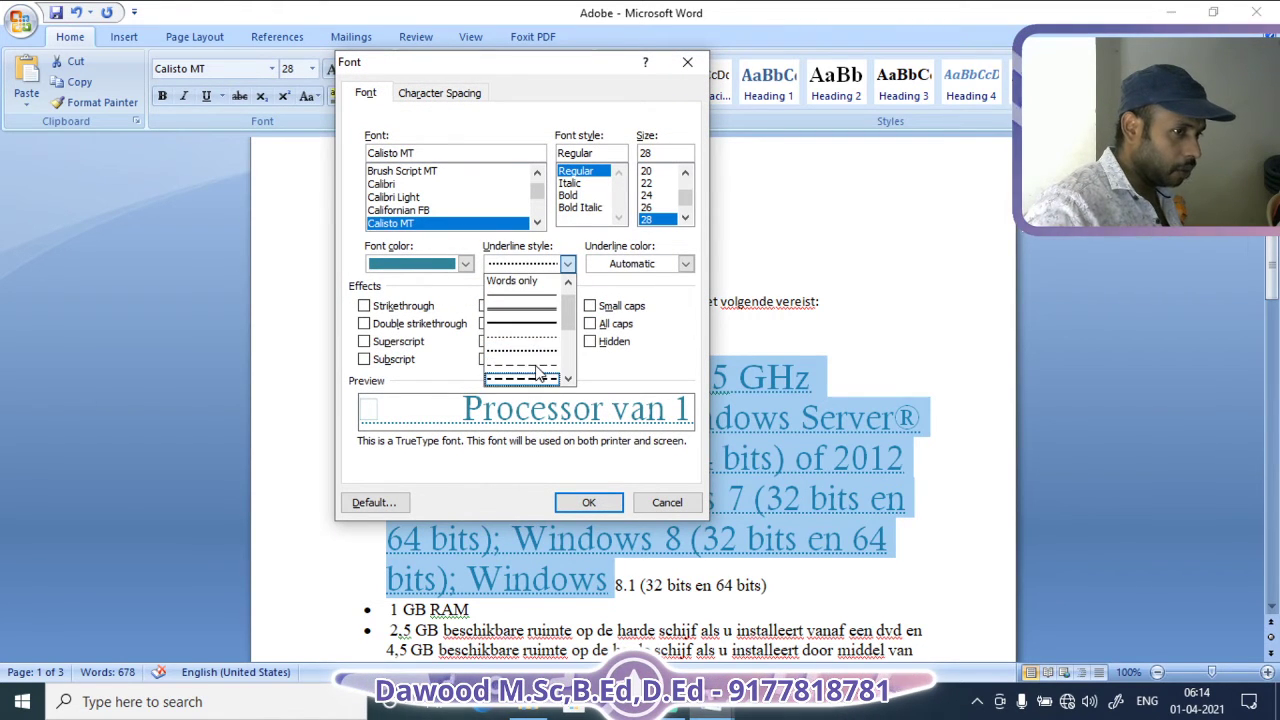
left_click(521, 323)
left_click(589, 502)
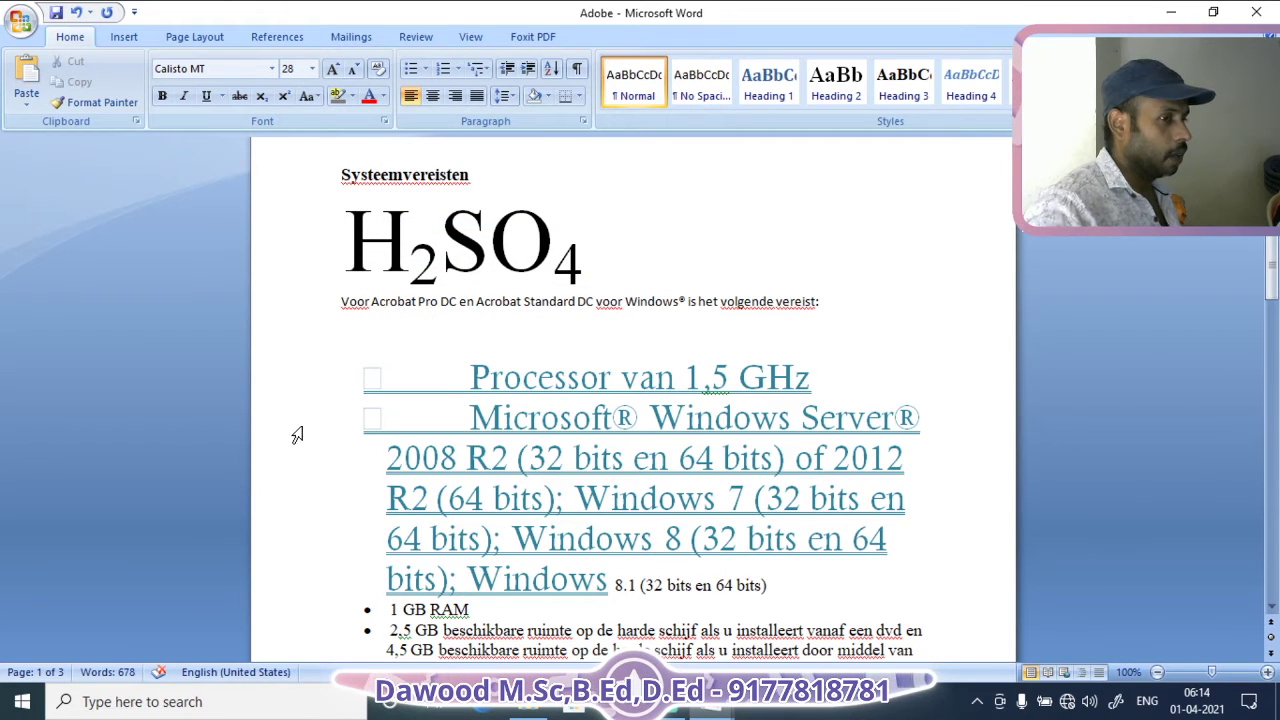
Select the double-underlined text from the "Processor van 1,5 GHz" bullet through "Windows" in the second bullet
left_click_drag(350, 389, 610, 580)
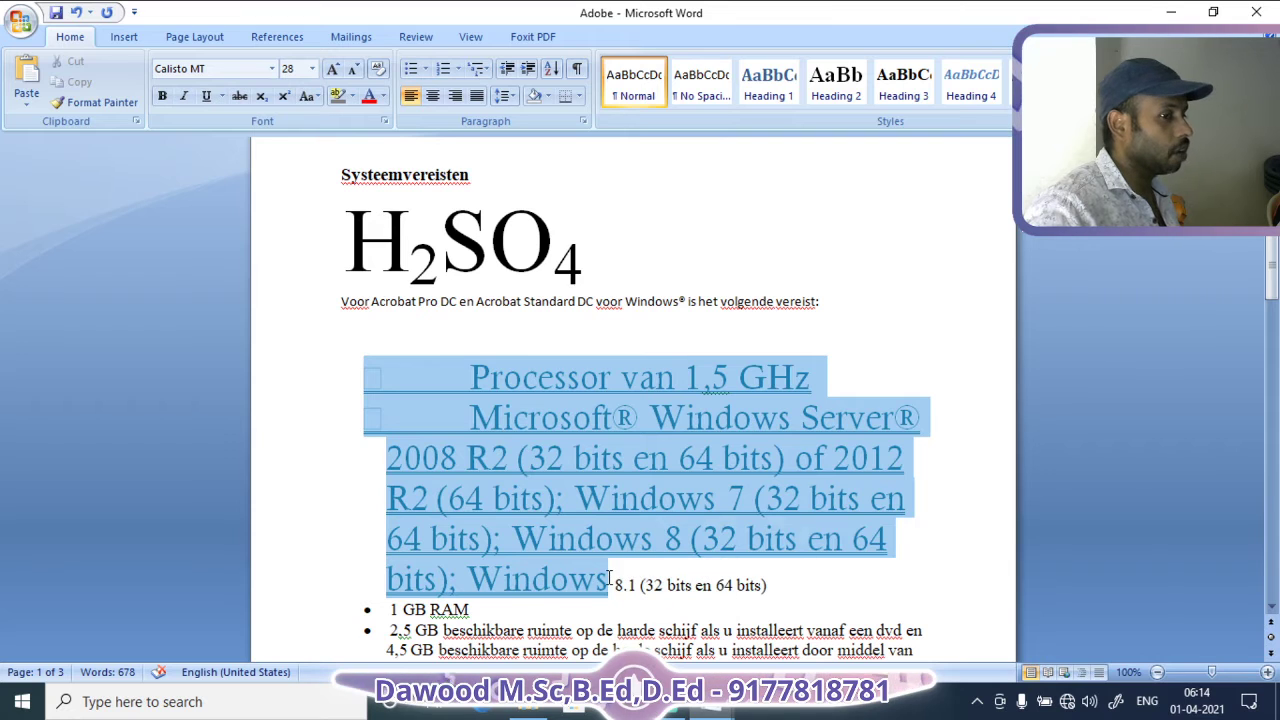
Set the underline color of the selected "Processor van 1,5 GHz" and Windows text to a light red theme color
left_click(387, 119)
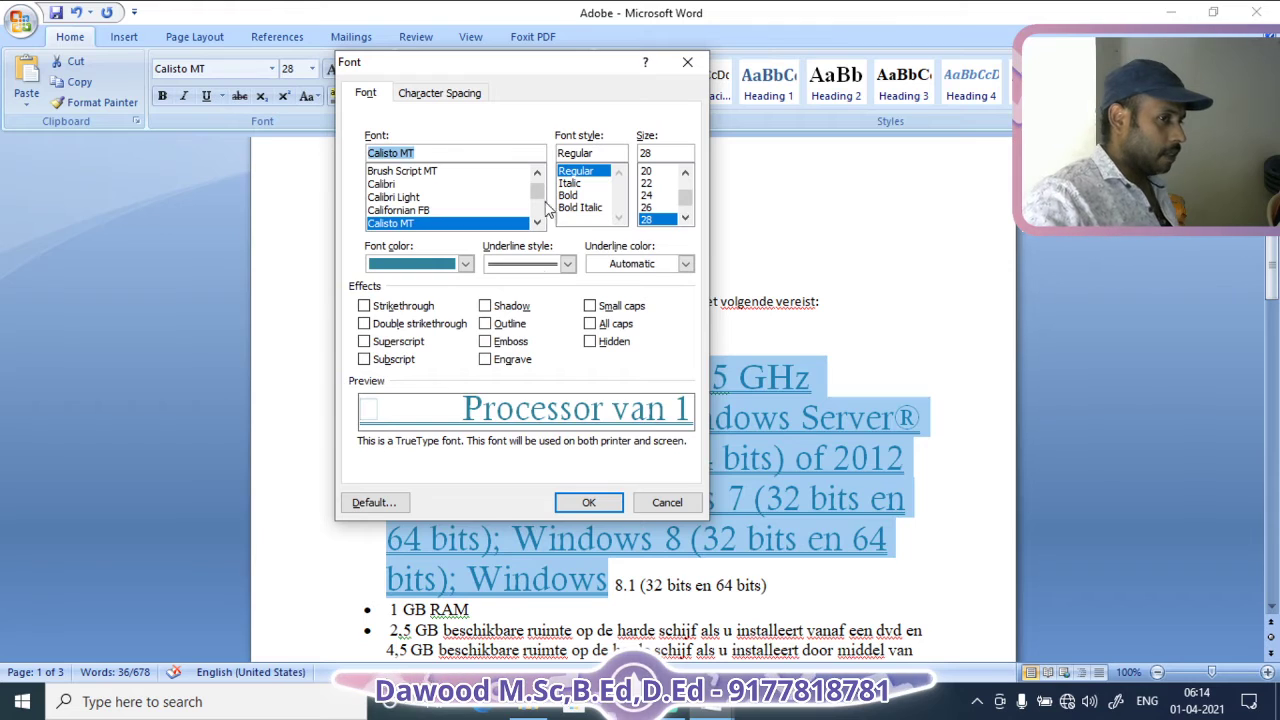
left_click(687, 264)
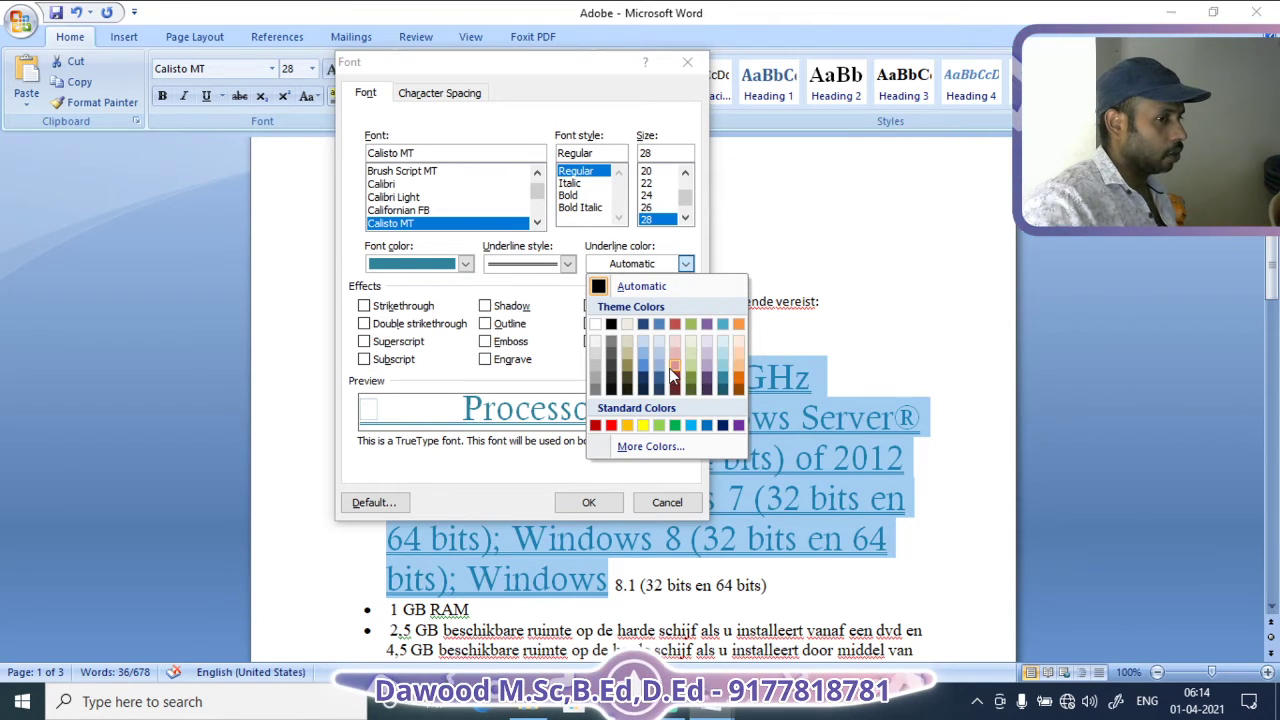
left_click(672, 375)
left_click(596, 502)
left_click(706, 508)
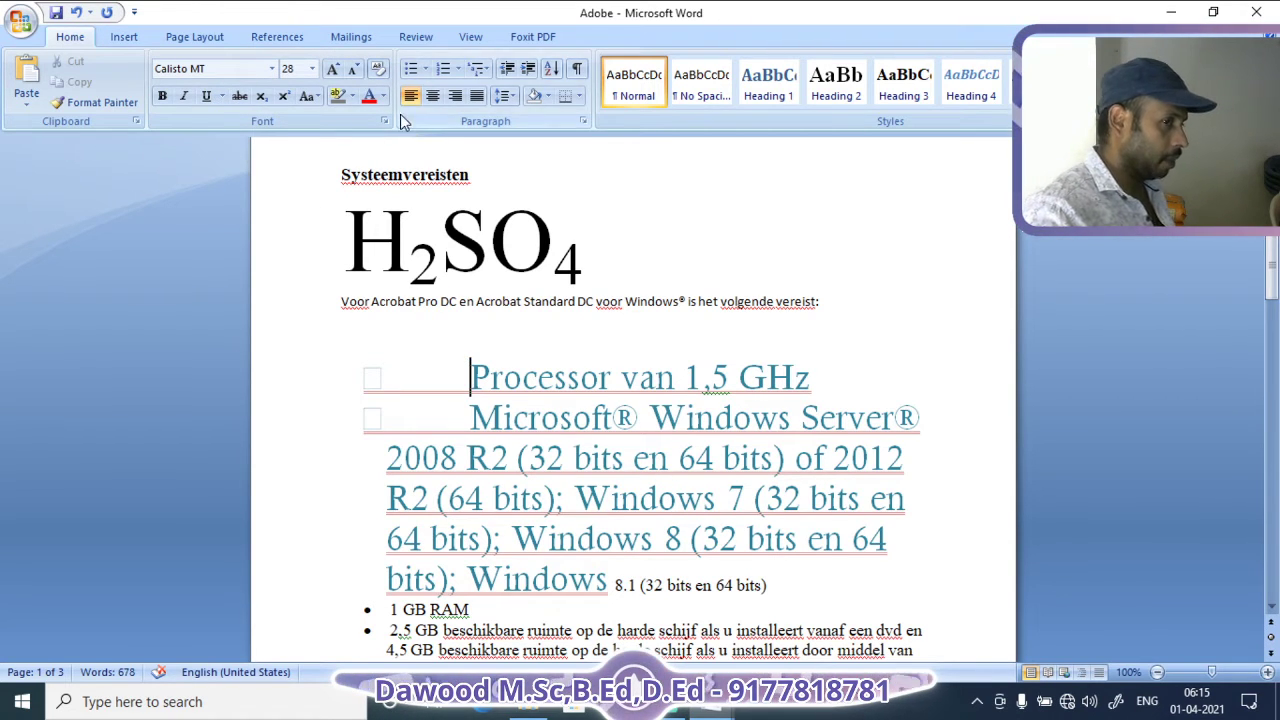
Reselect the enlarged Processor and Windows text and preview the Strikethrough and Double strikethrough font effects in turn
left_click_drag(347, 380, 610, 582)
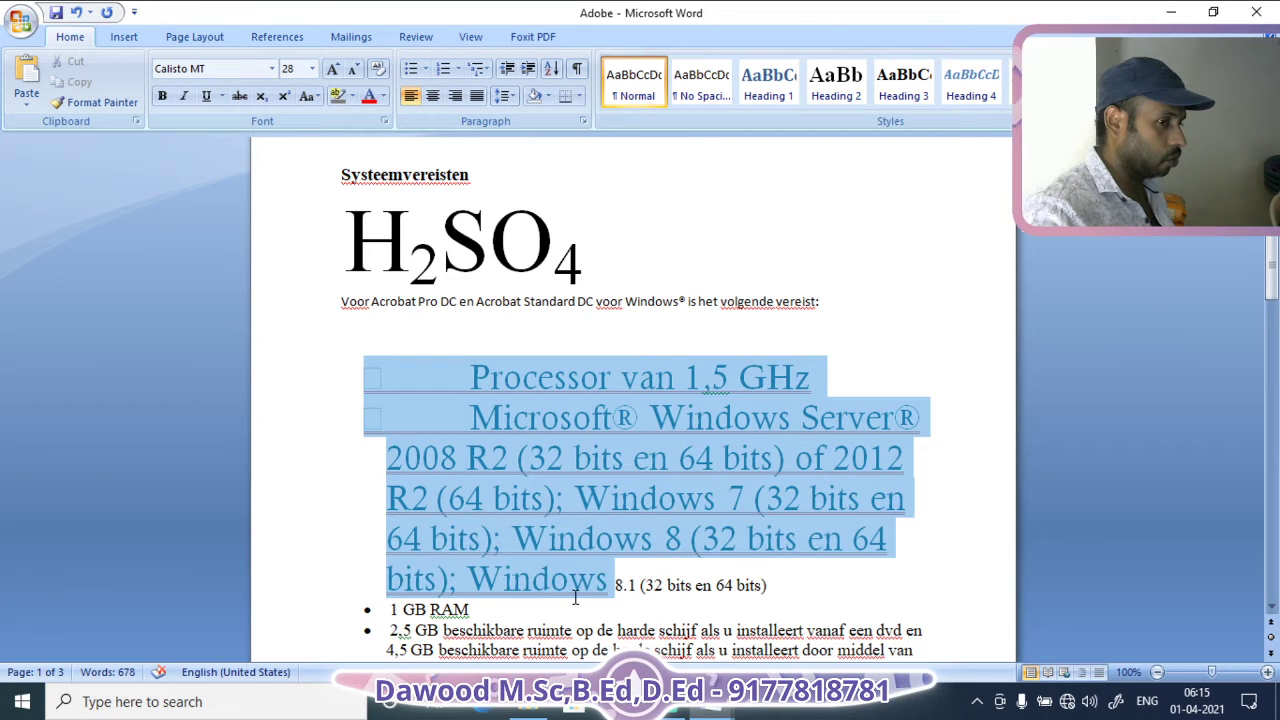
left_click(385, 121)
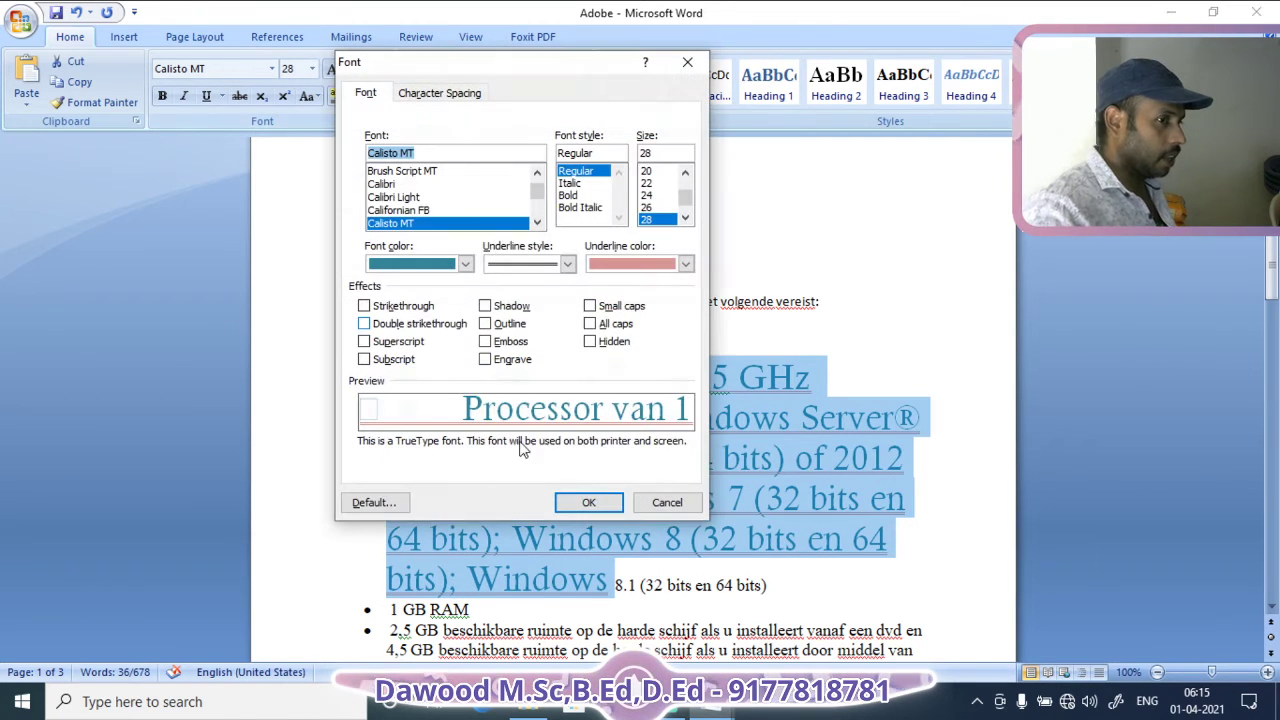
left_click(364, 306)
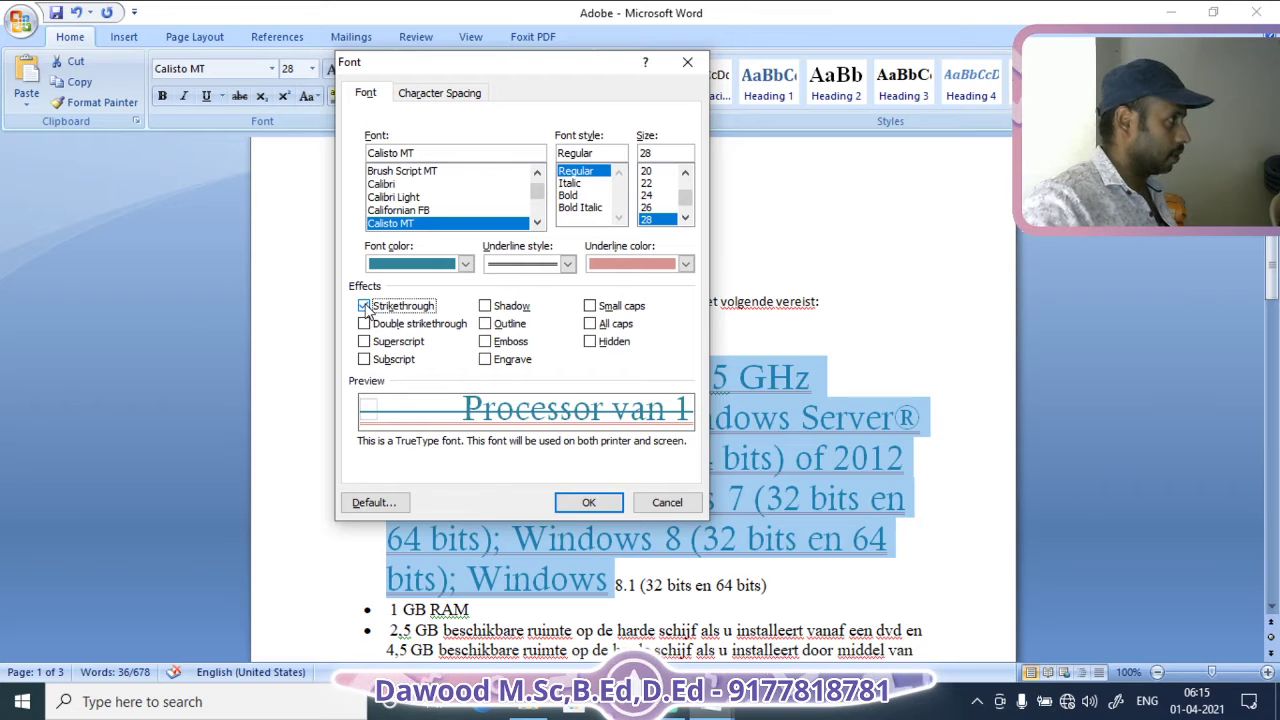
left_click(365, 307)
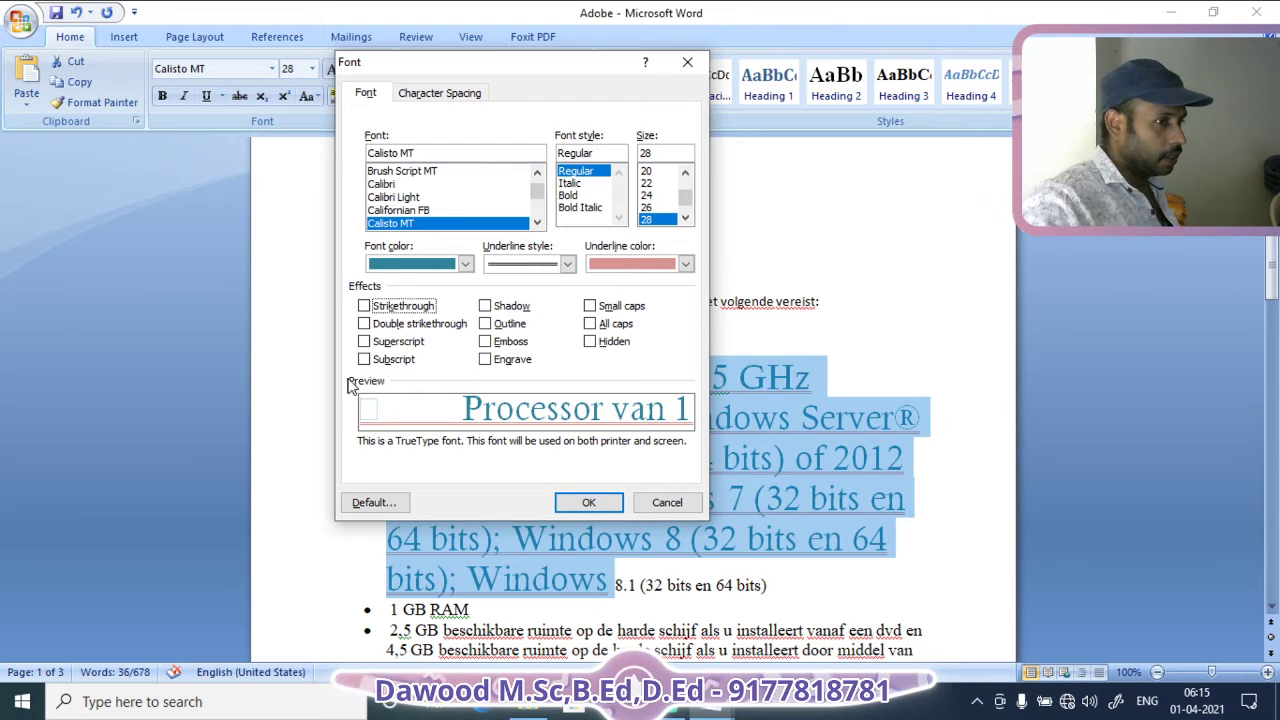
left_click(372, 327)
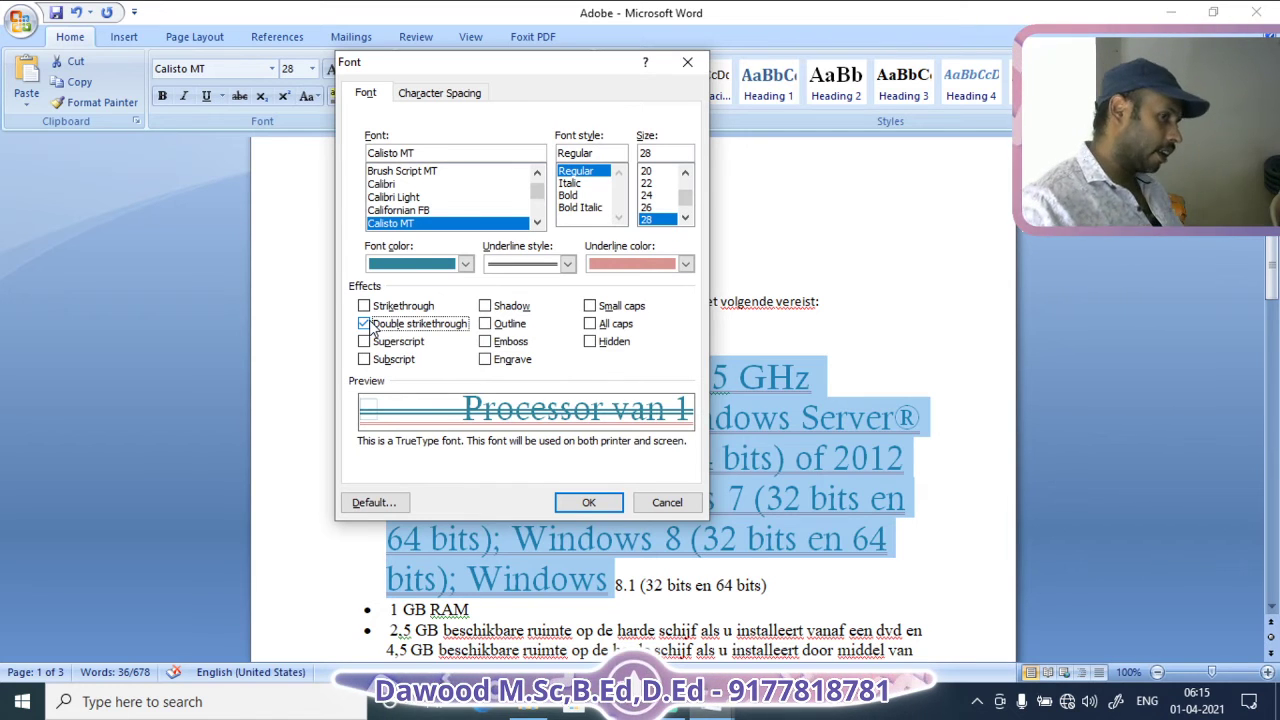
left_click(364, 306)
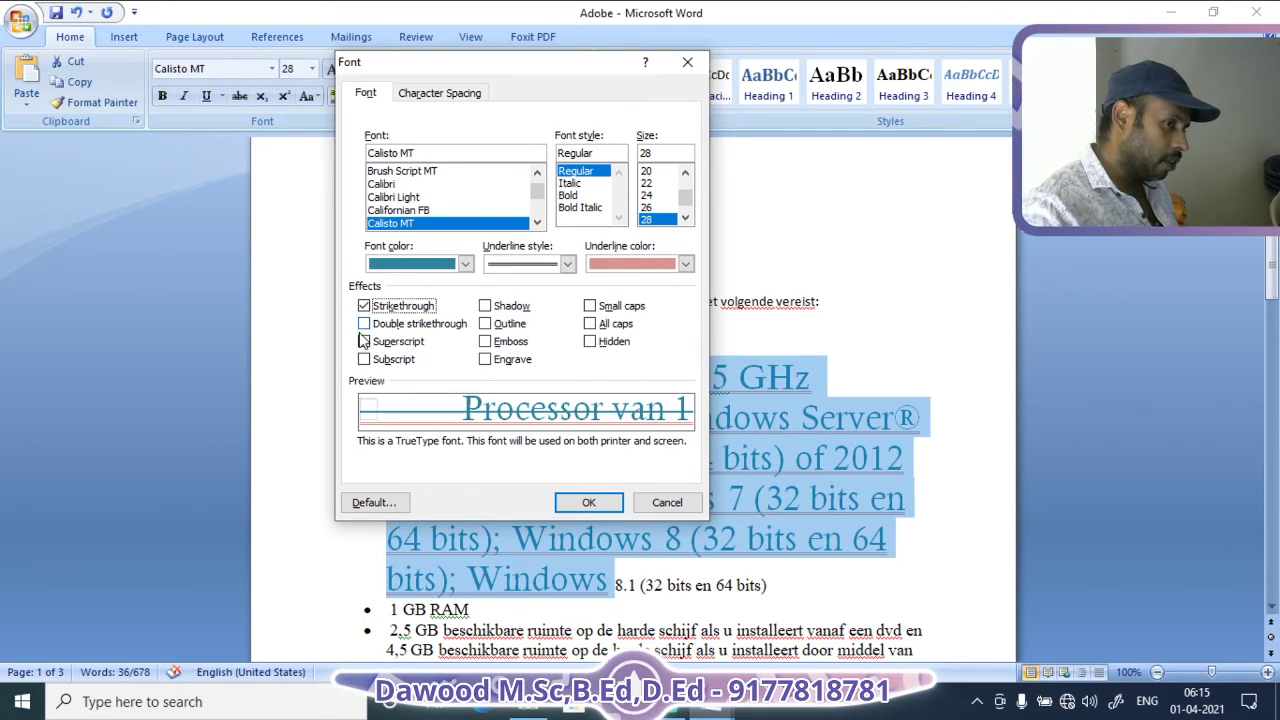
left_click(364, 324)
left_click(364, 306)
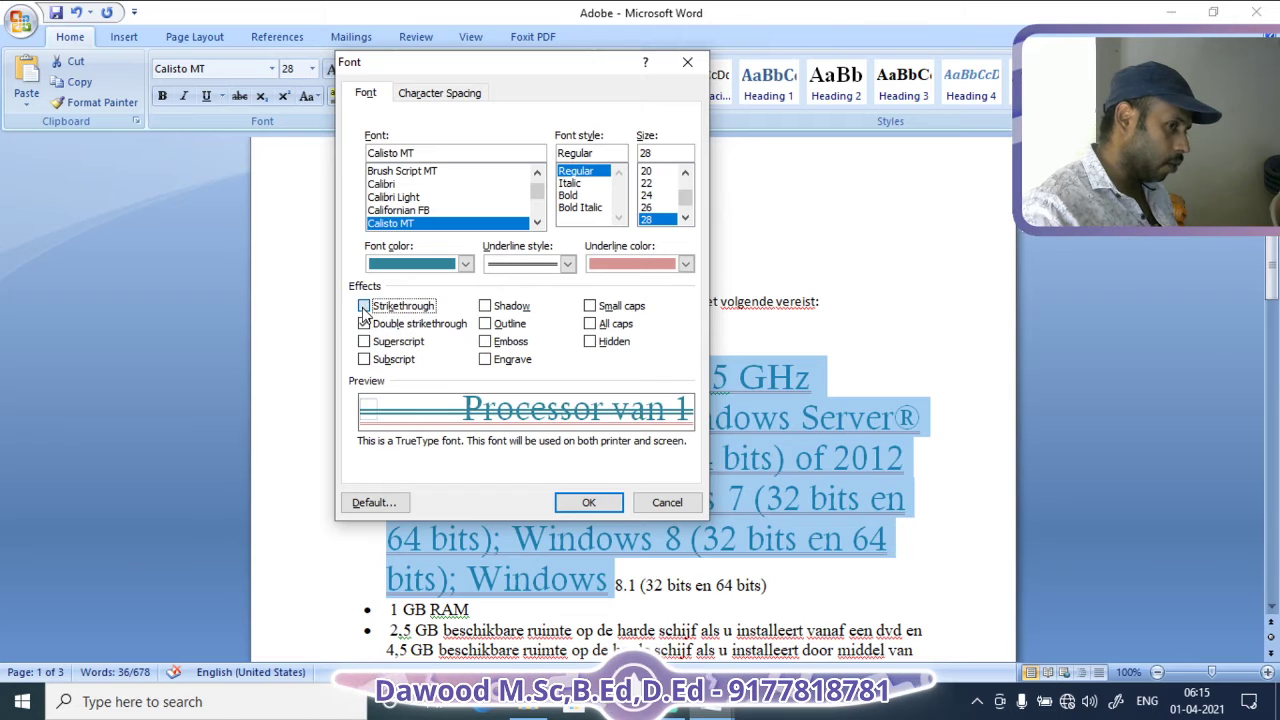
left_click(364, 324)
left_click(364, 306)
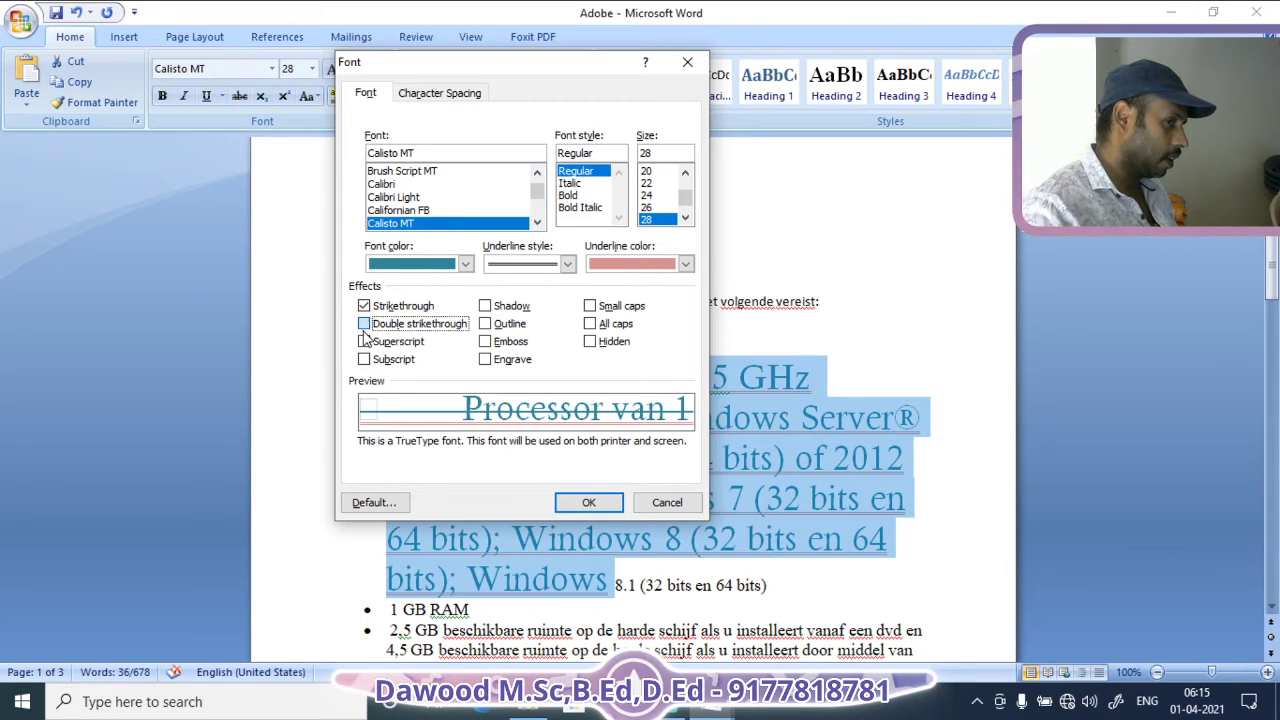
left_click(364, 324)
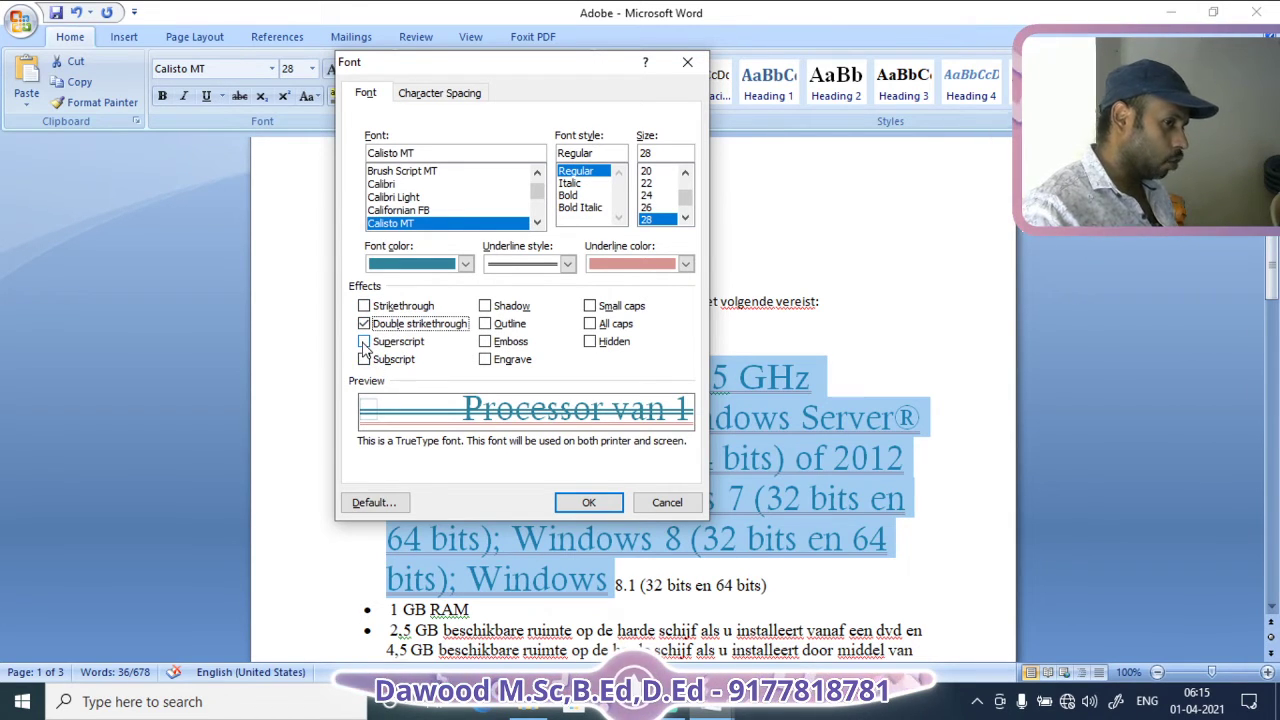
Preview the Superscript effect on the selected text, with double strikethrough turned off and the underline style set to (none)
left_click(364, 342)
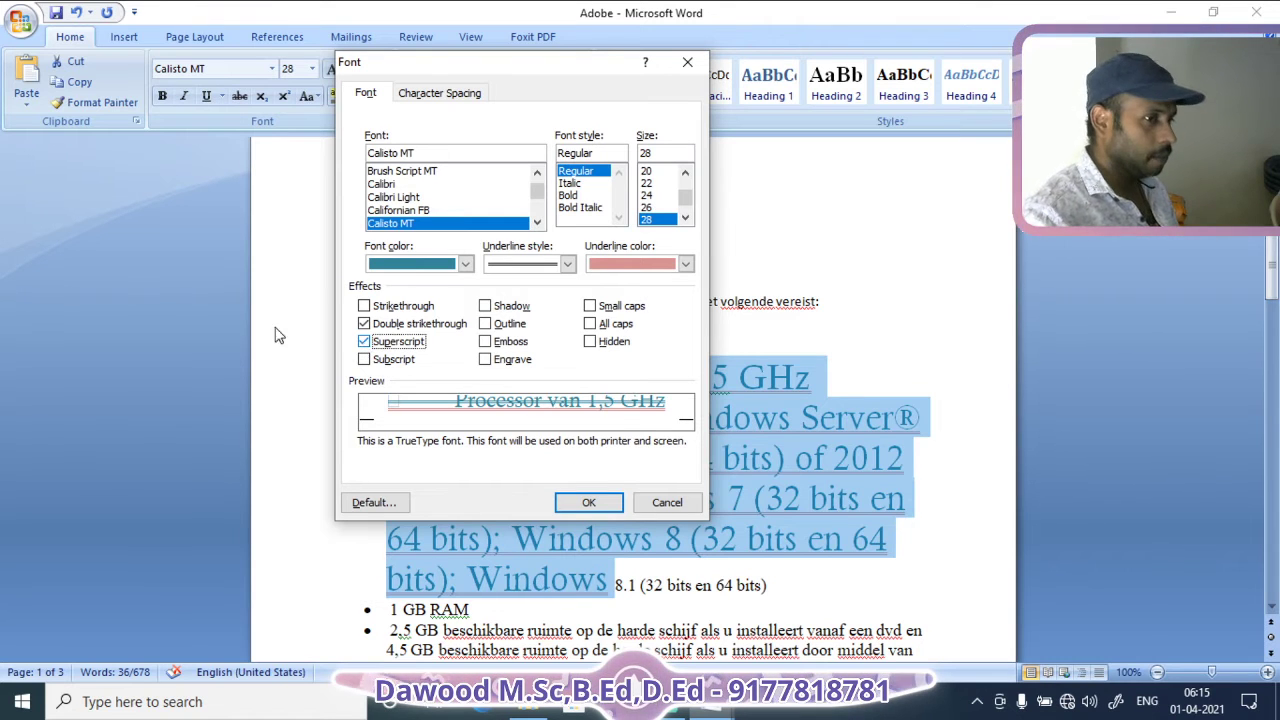
left_click(364, 324)
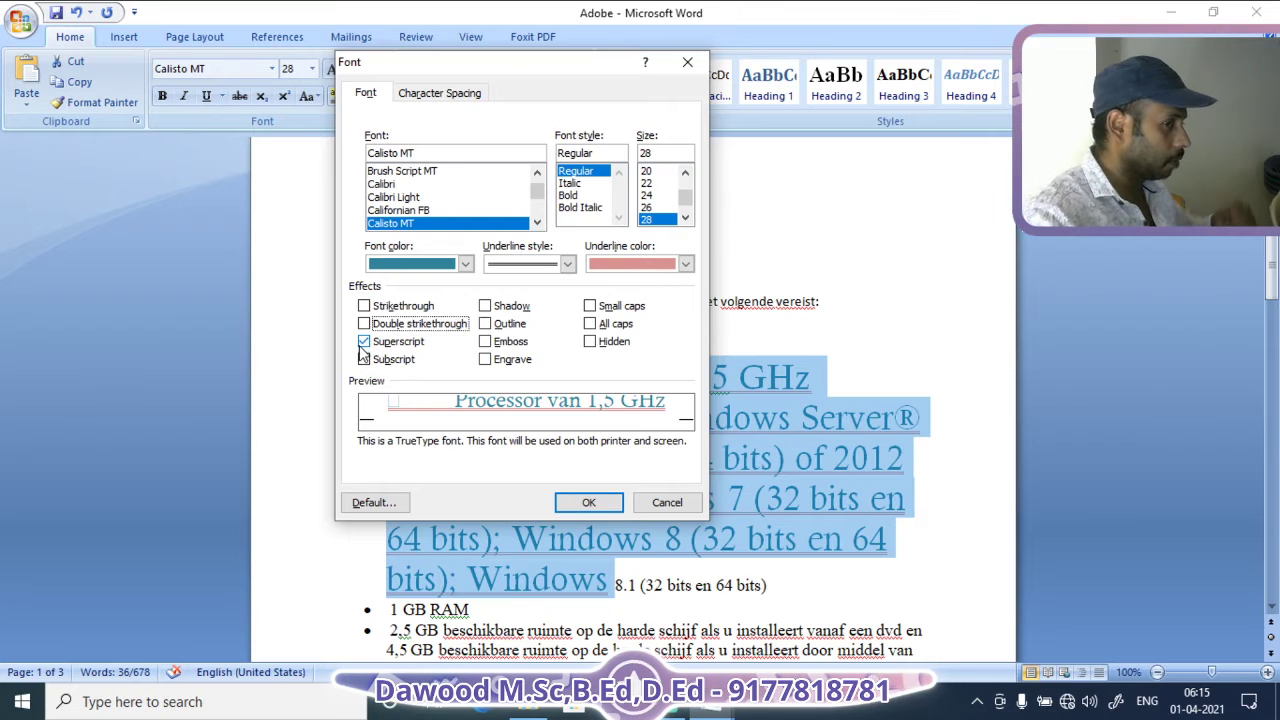
left_click(567, 263)
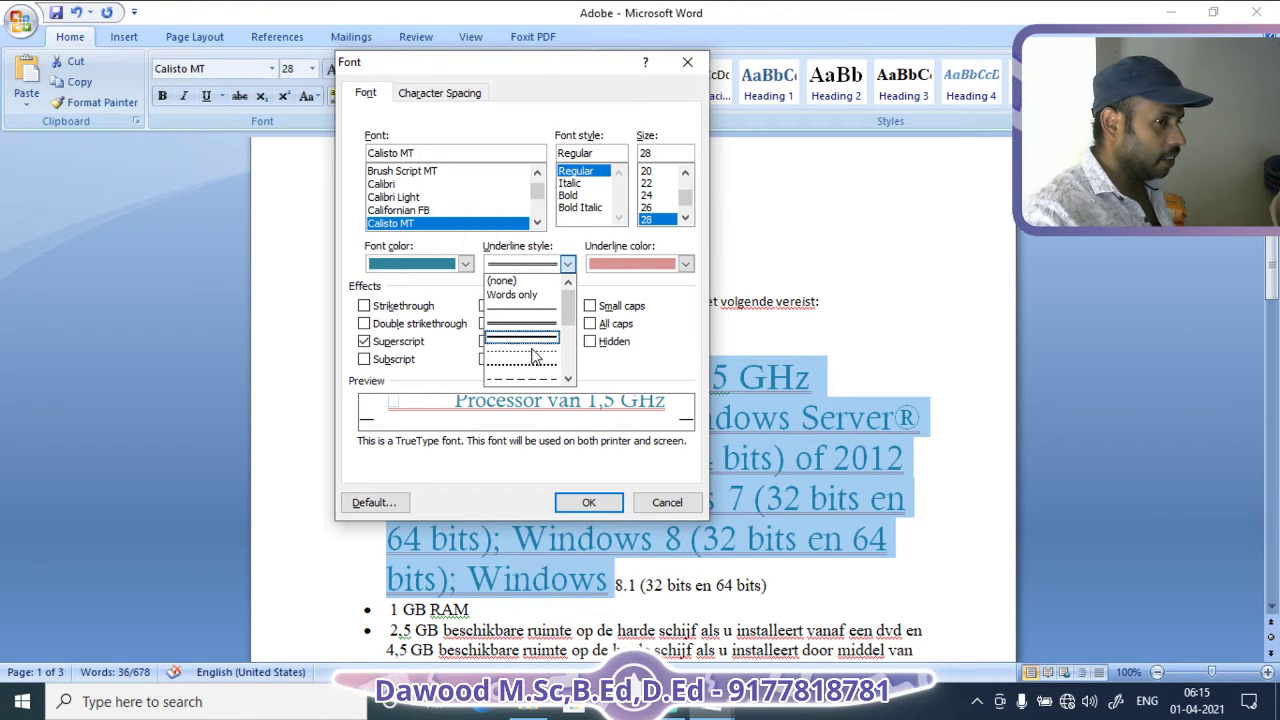
left_click(504, 281)
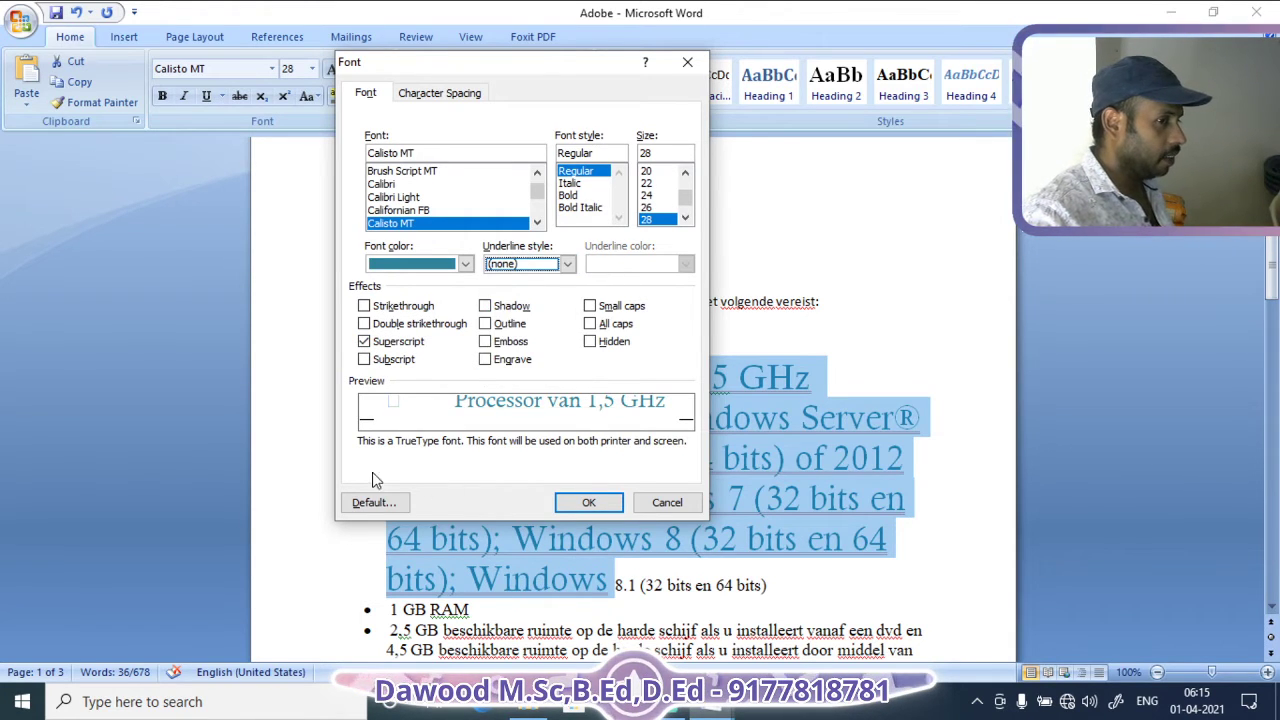
Switch the Subscript effect on and off for the selected text to compare the preview
left_click(364, 360)
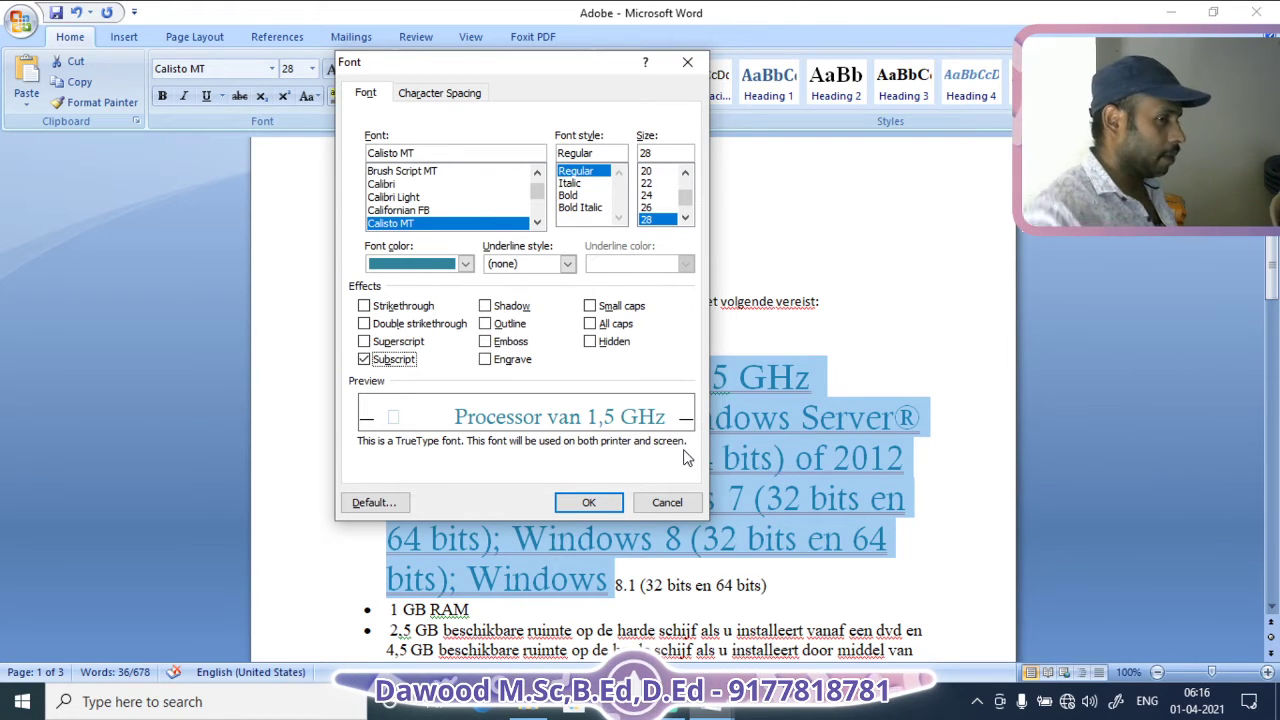
left_click(365, 361)
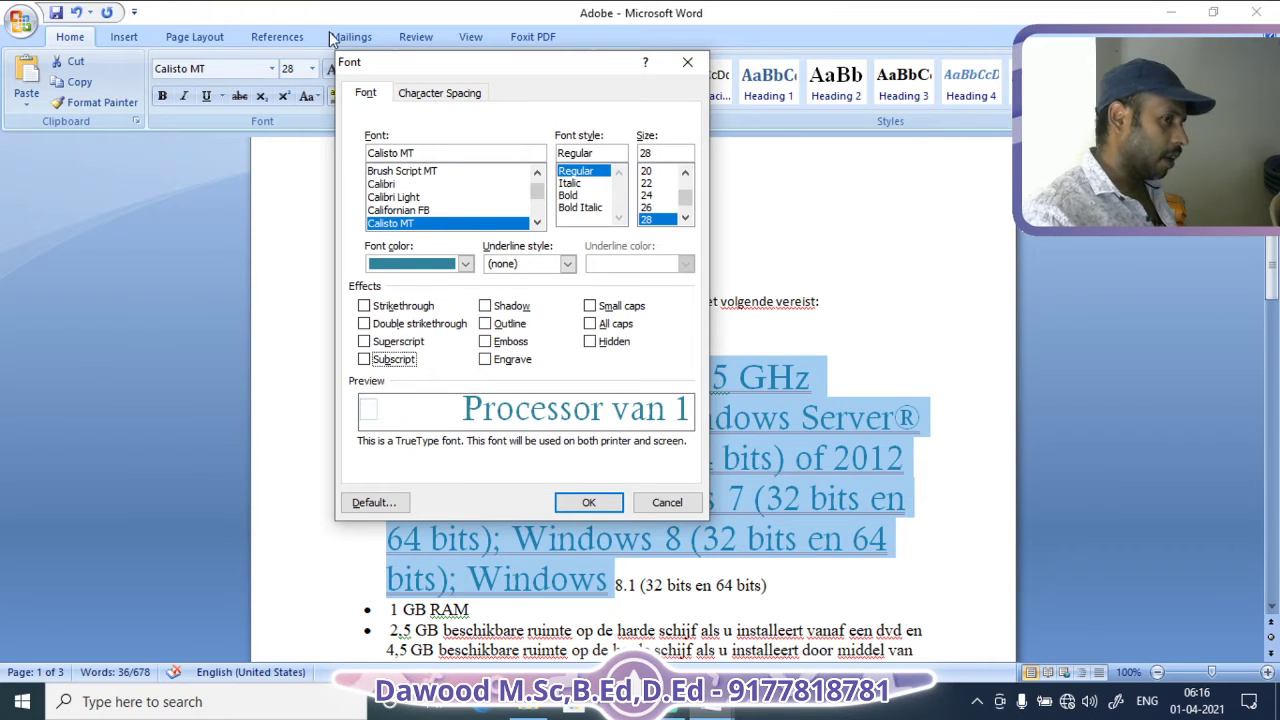
left_click(364, 359)
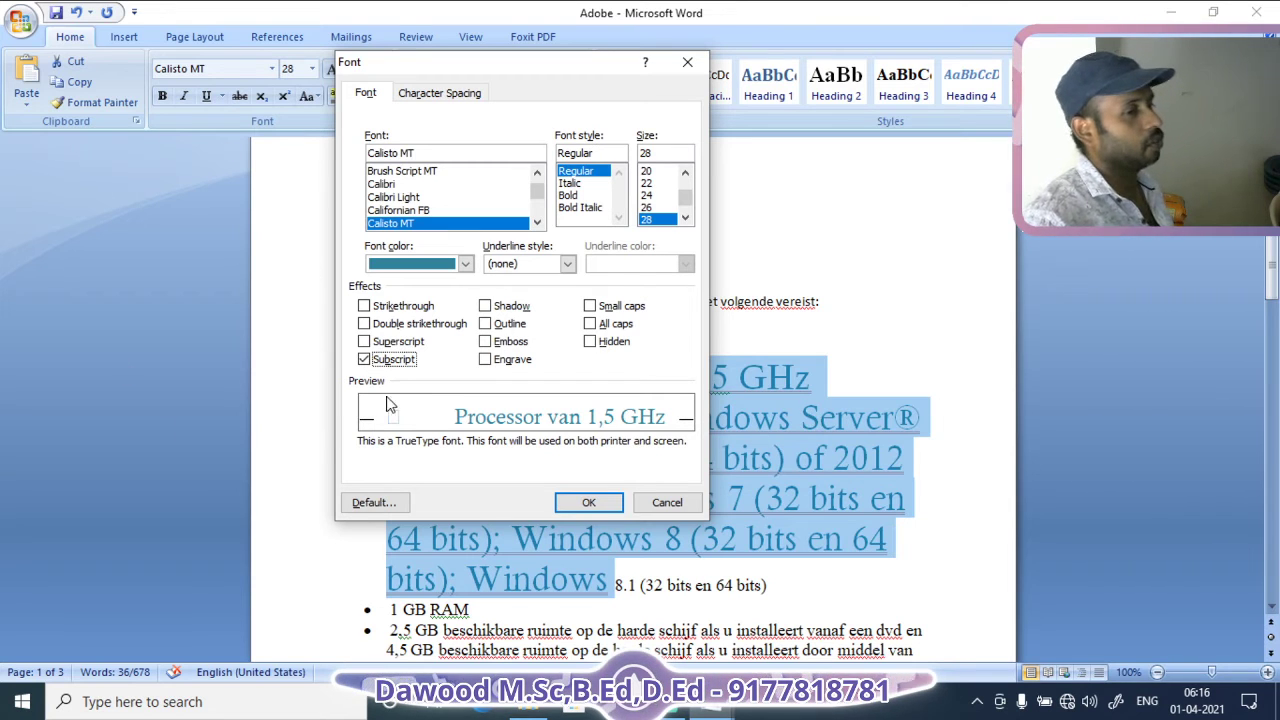
left_click(364, 359)
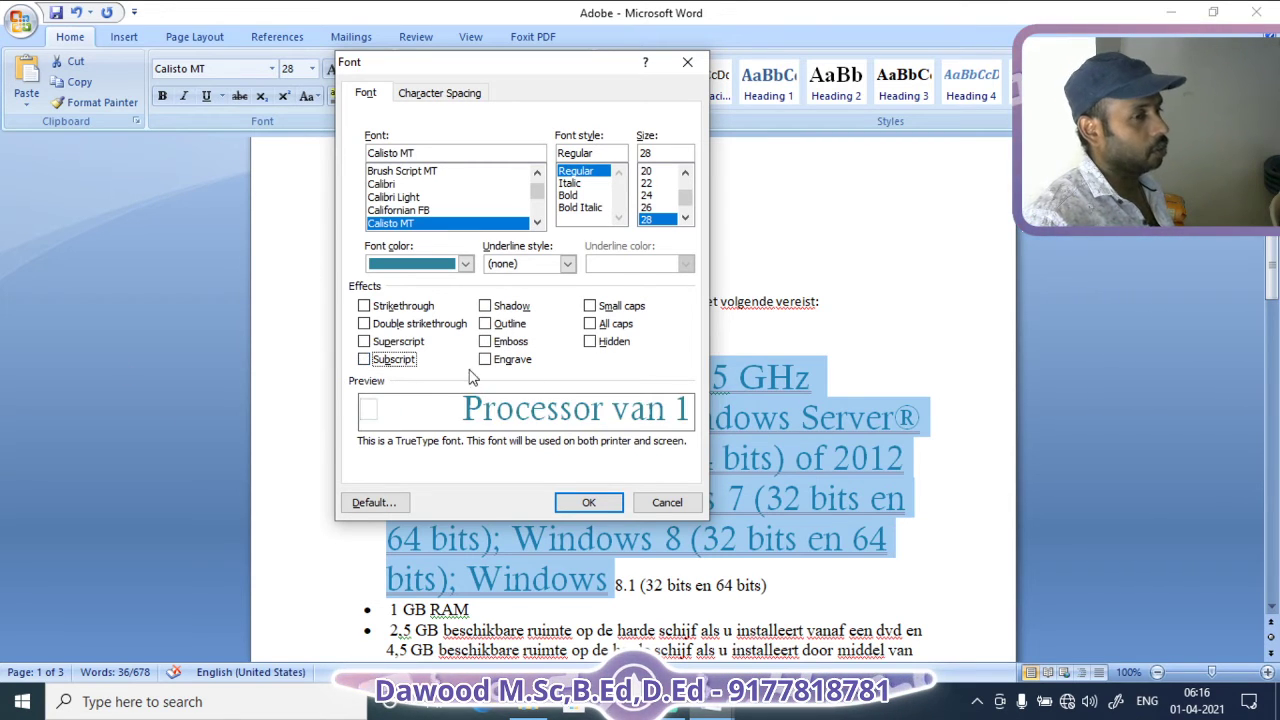
Apply the Shadow font effect to the selected Processor and Windows text
left_click(486, 307)
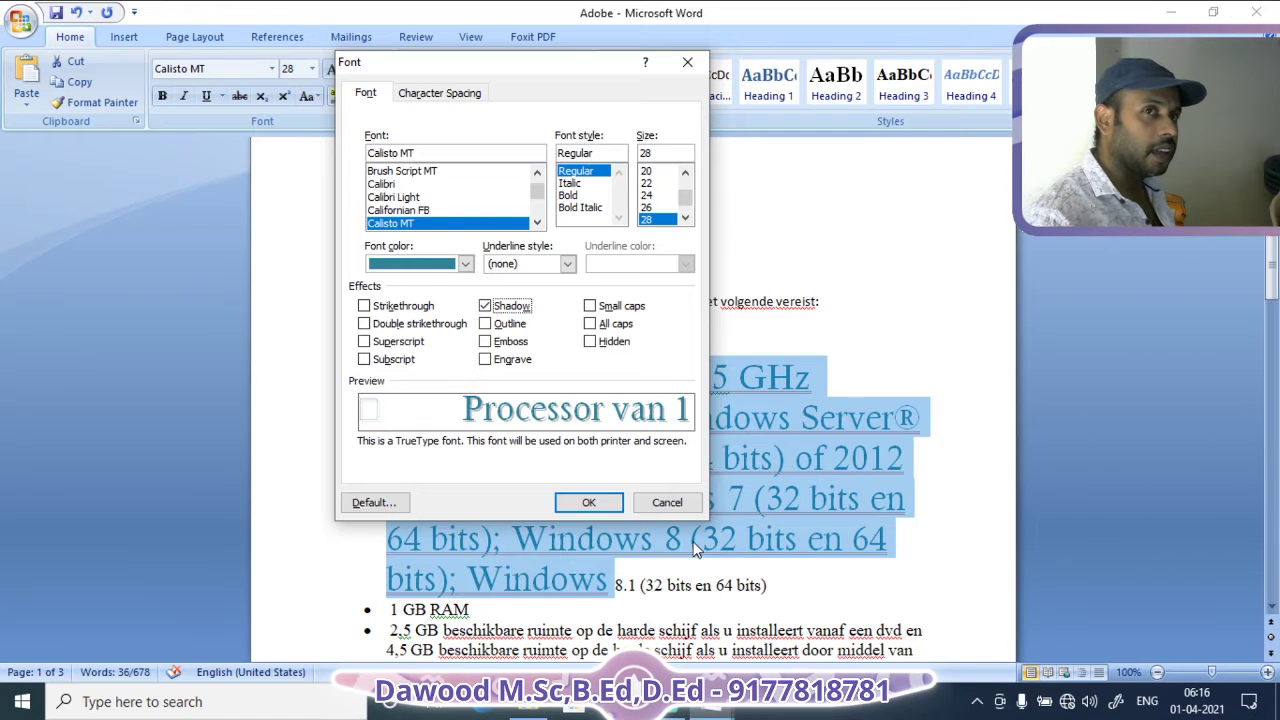
left_click(587, 502)
scroll(770, 530, "up", 4)
scroll(755, 521, "down", 5)
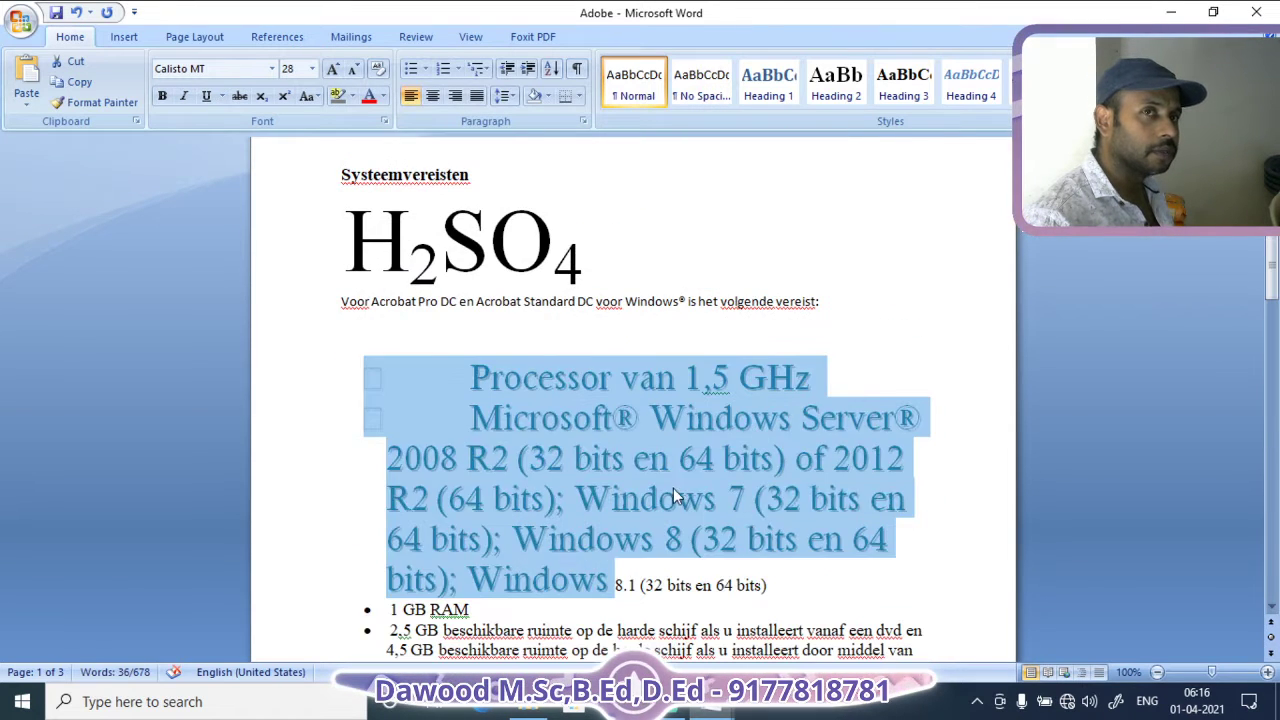
Replace the "Processor van 1,5 GHz" line with ",,......", and undo both the typing and the shadow formatting
left_click(480, 378)
left_click_drag(470, 378, 877, 378)
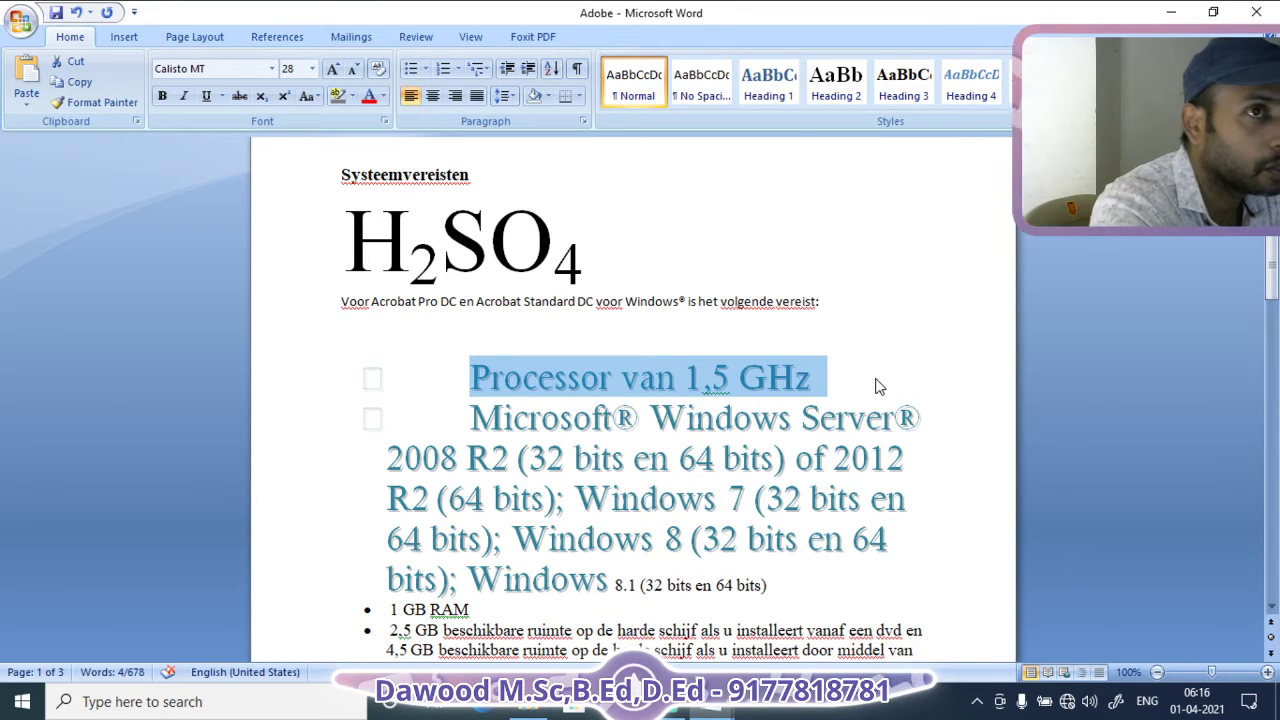
type(",,")
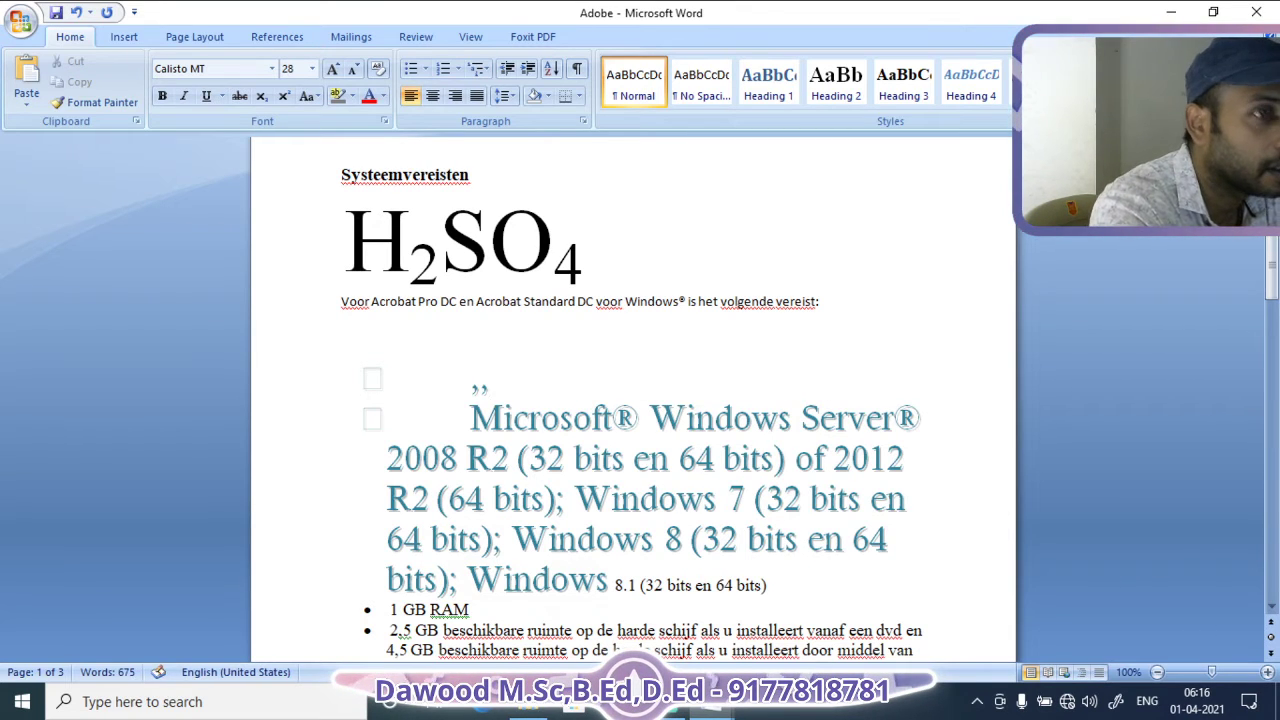
type("......")
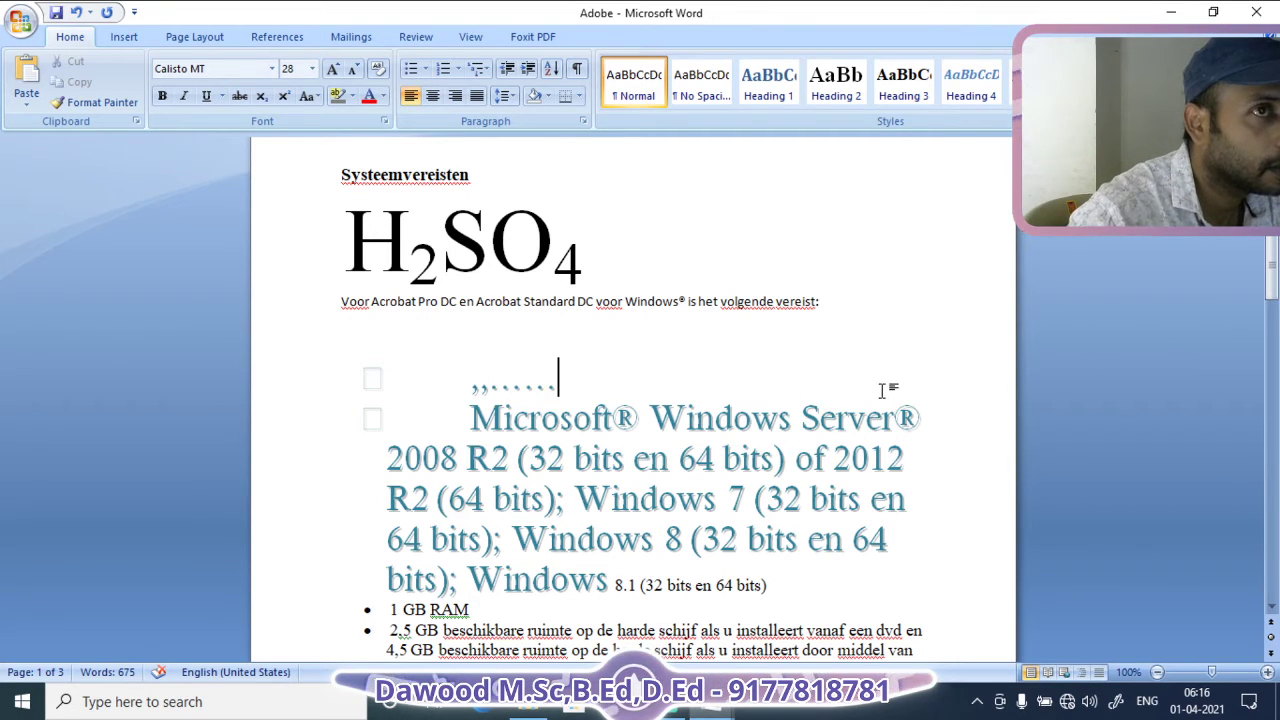
key("ctrl+z")
key("ctrl+z")
key("ctrl+z")
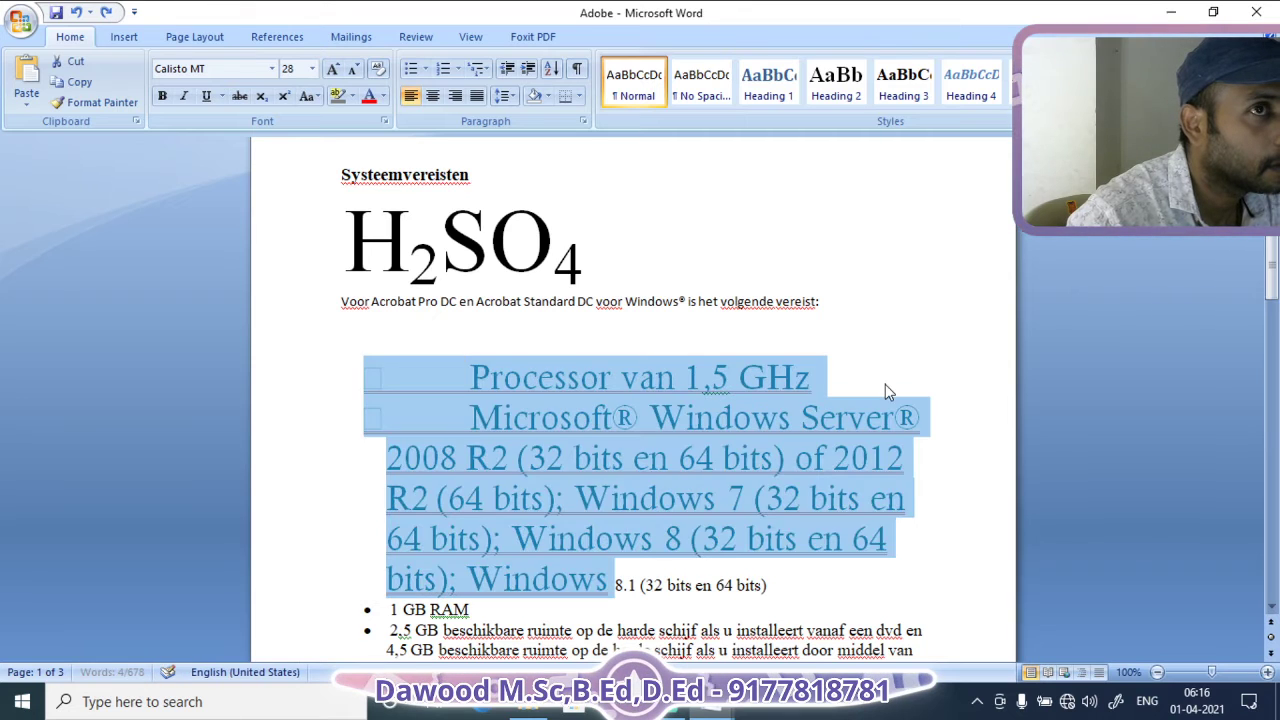
Enlarge the "Processor van 1,5 GHz" line to font size 80
left_click(835, 388)
left_click_drag(471, 382, 845, 377)
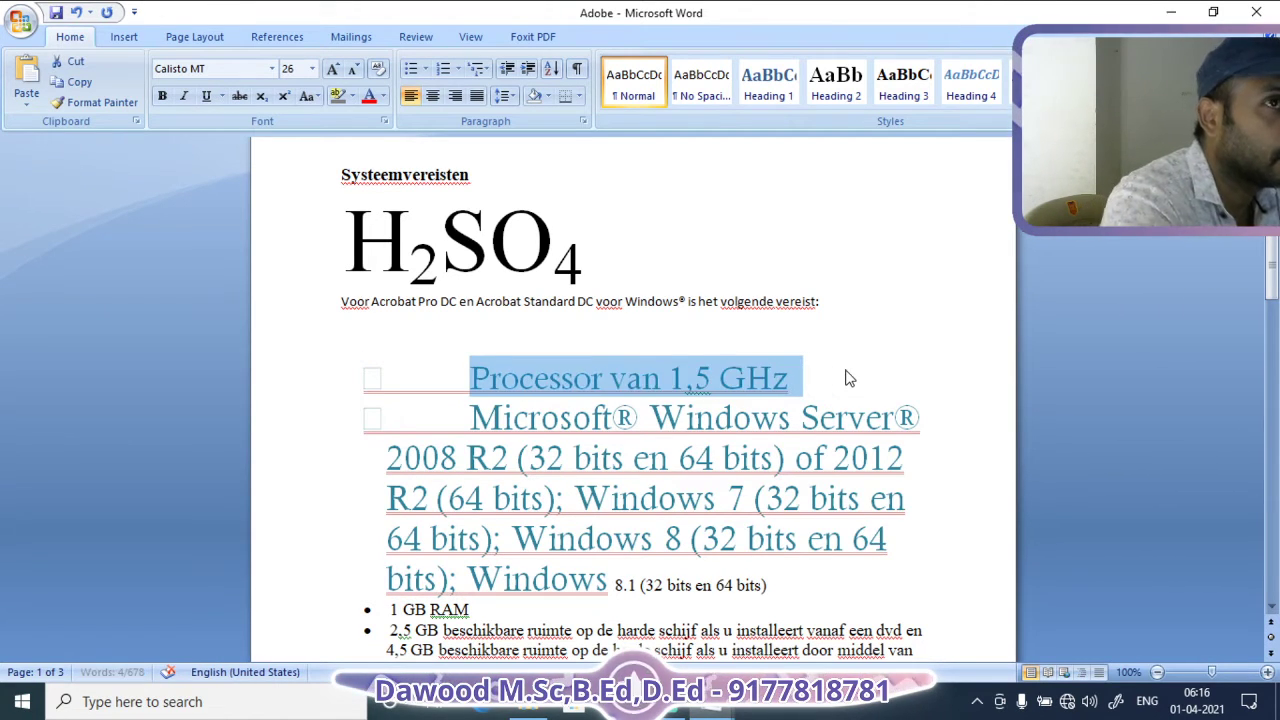
key("ctrl+shift+period")
key("ctrl+shift+period")
key("ctrl+shift+period")
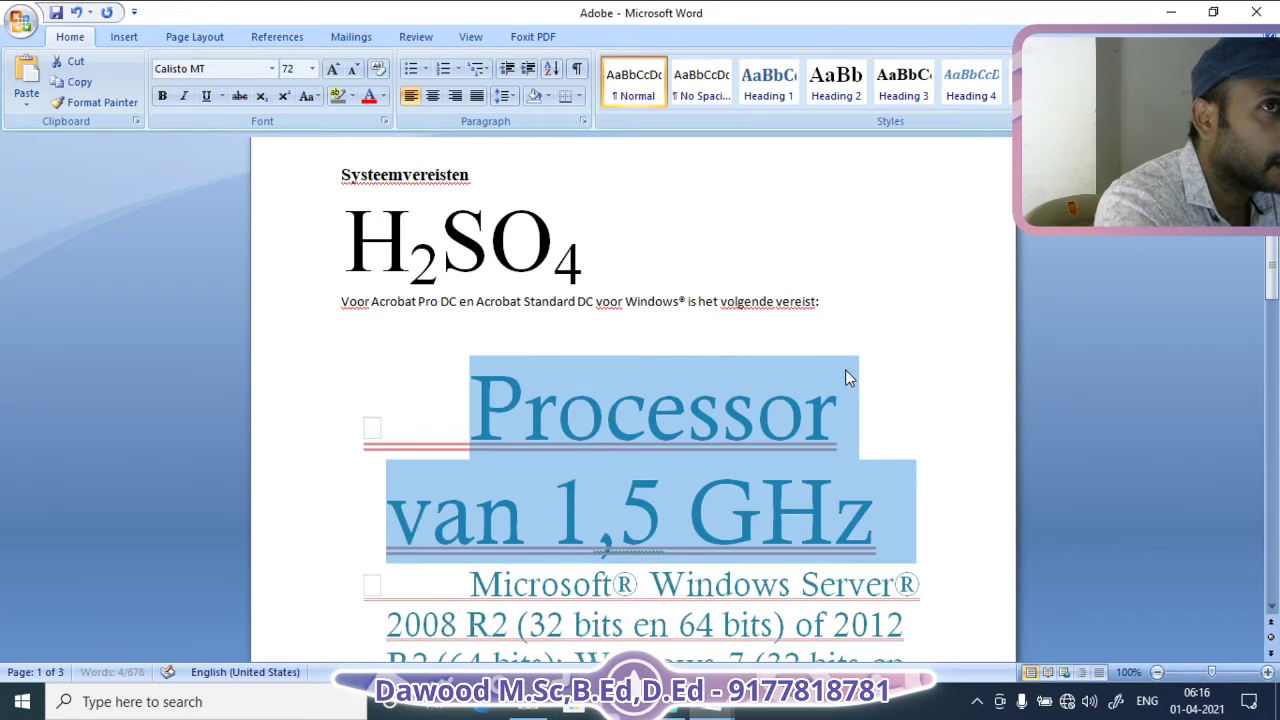
key("ctrl+shift+period")
left_click(1008, 470)
left_click(886, 491)
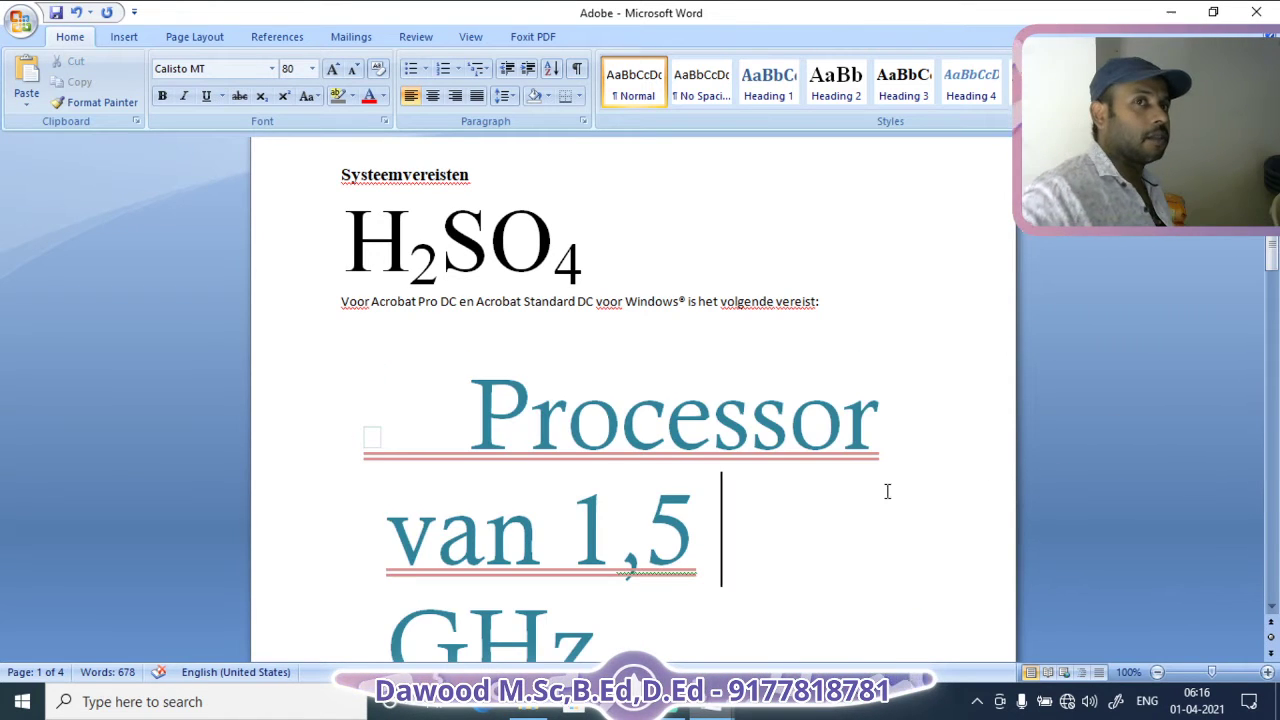
Apply the Shadow font effect to the enlarged "Processor van 1,5 GHz" line, keeping its underline
scroll(894, 566, "down", 3)
scroll(524, 490, "up", 2)
left_click_drag(447, 361, 723, 595)
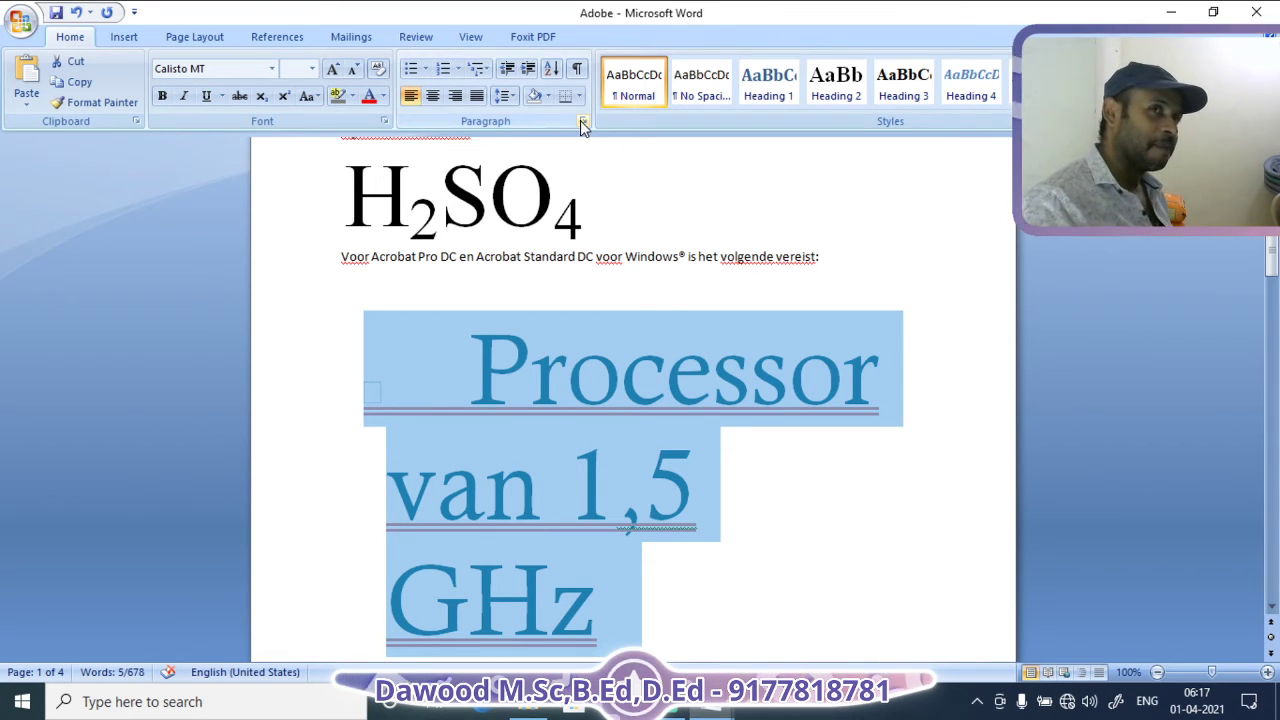
left_click(384, 121)
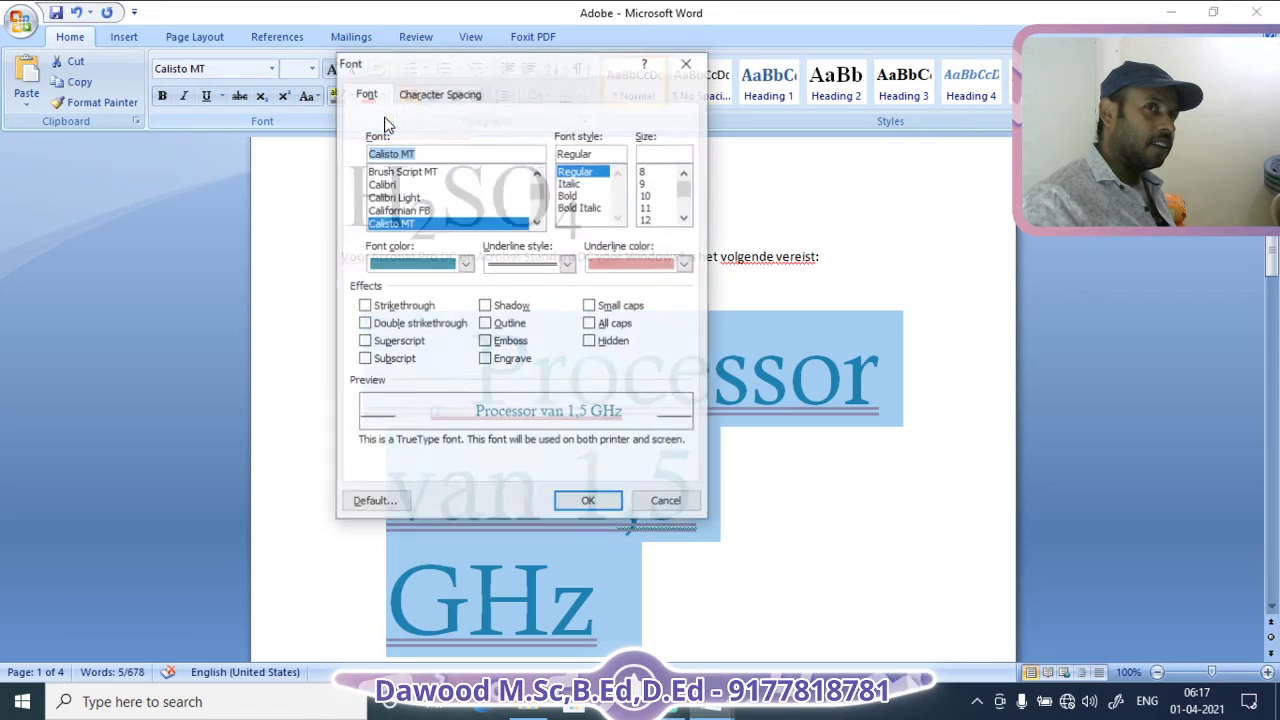
left_click(488, 306)
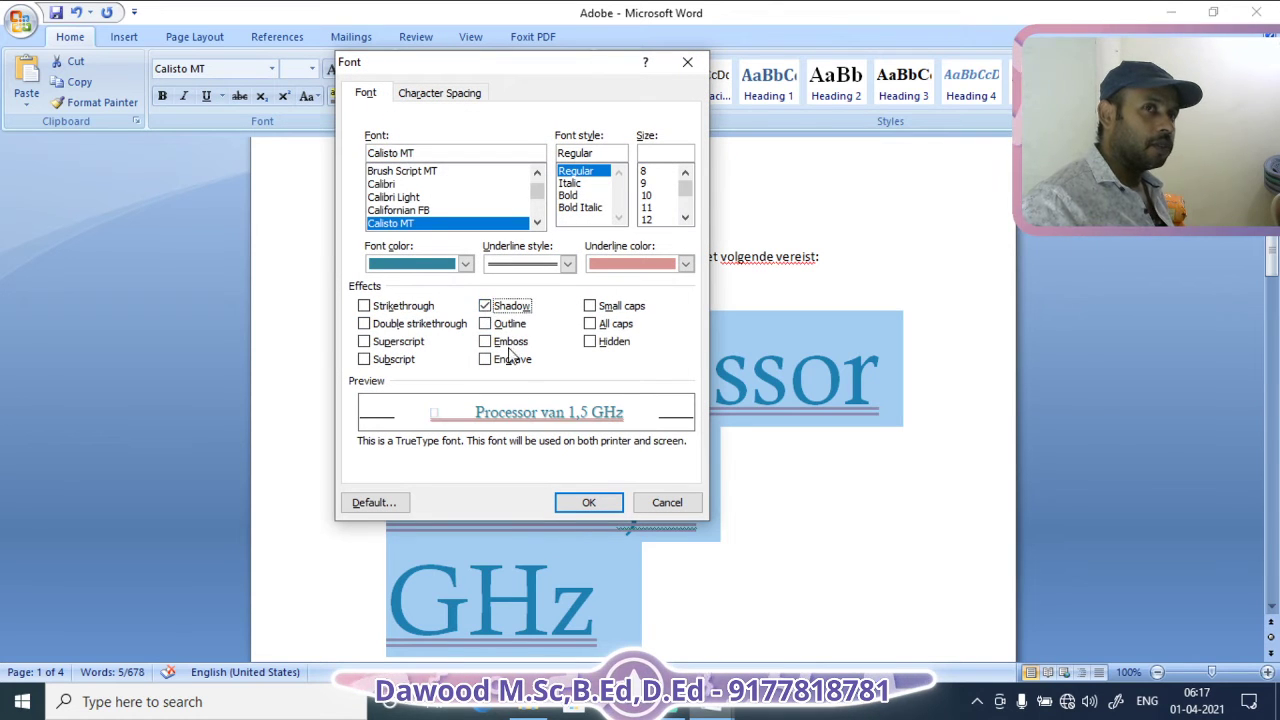
left_click(588, 502)
left_click(818, 513)
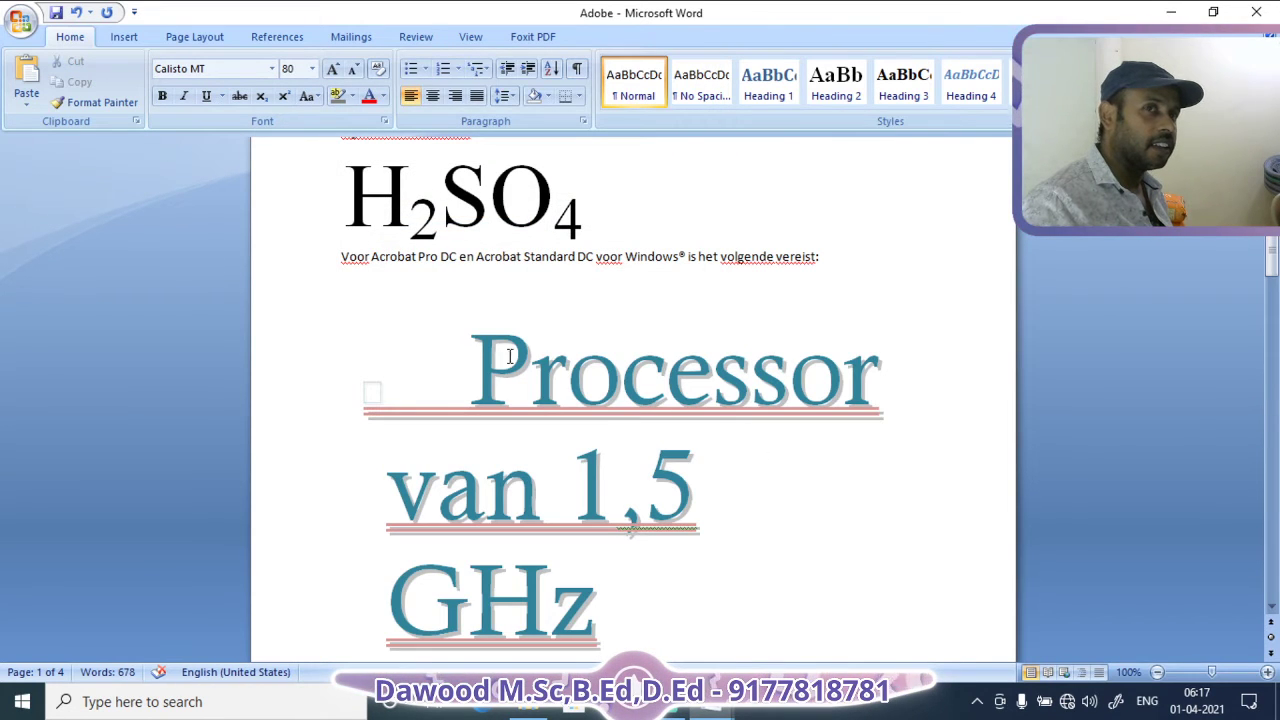
left_click_drag(470, 370, 837, 431)
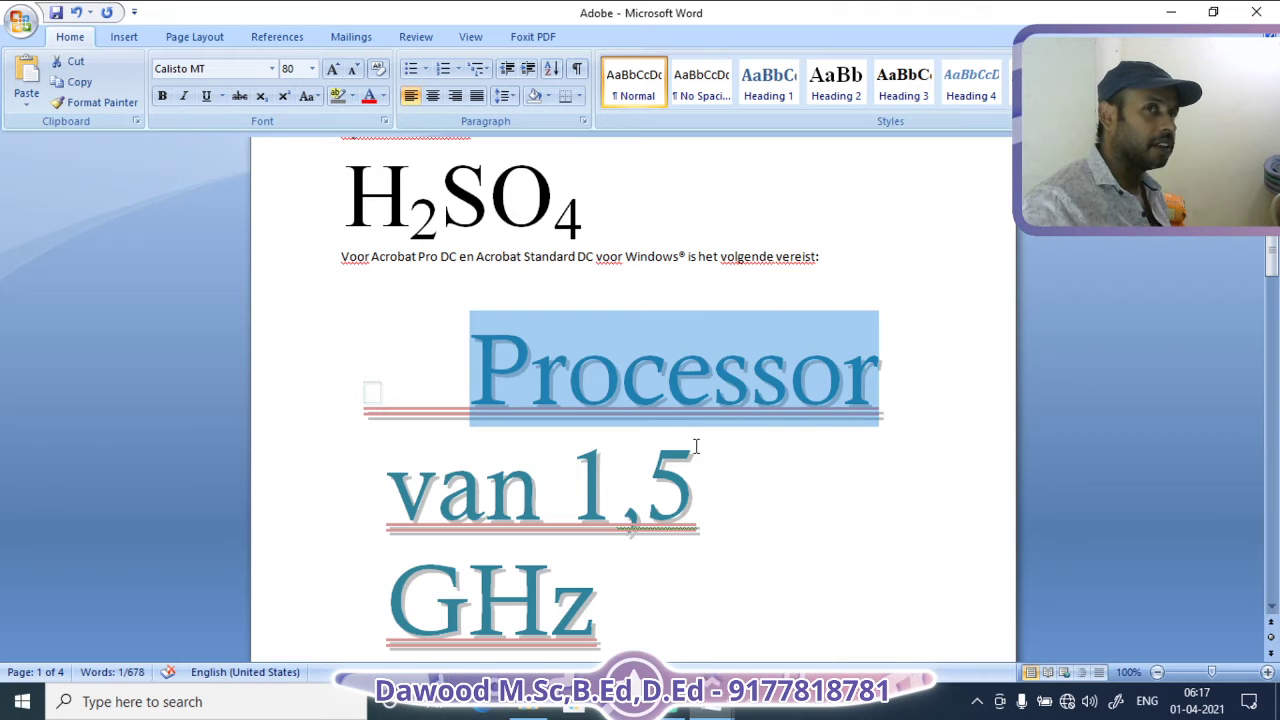
left_click(597, 443)
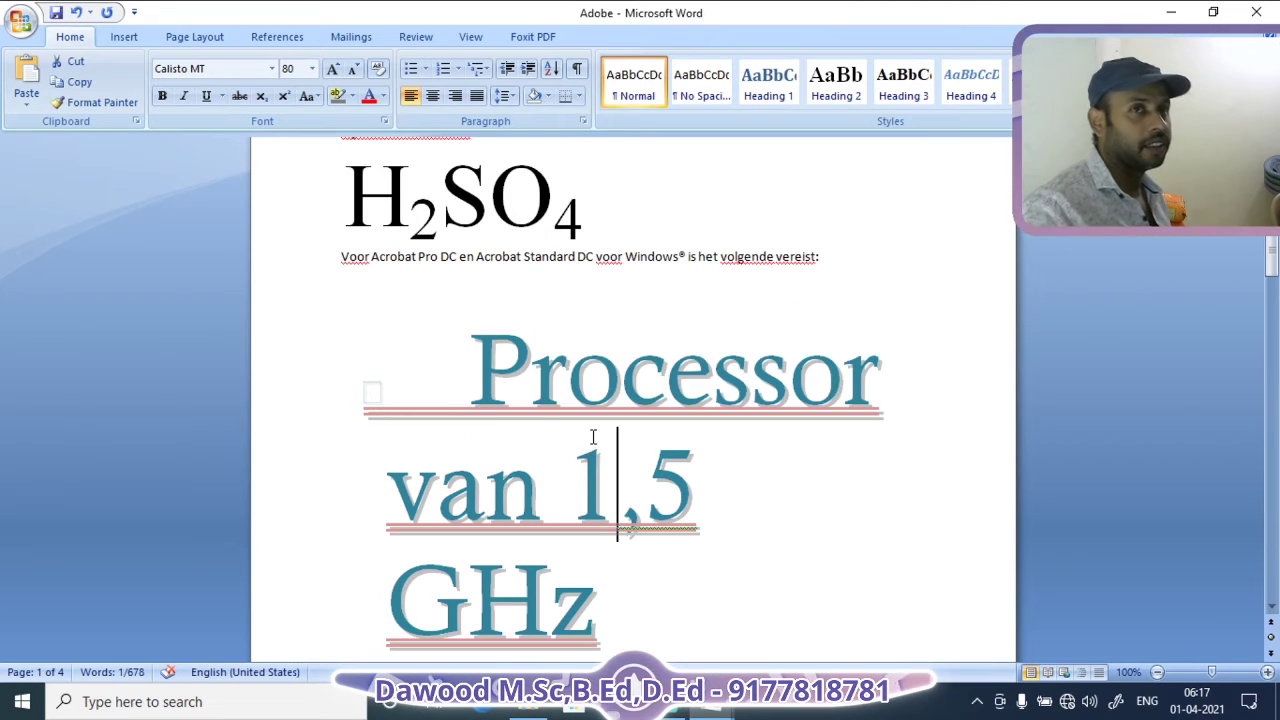
Apply the Outline font effect to the word "Processor", keeping its shadow and underline
left_click_drag(471, 393, 949, 409)
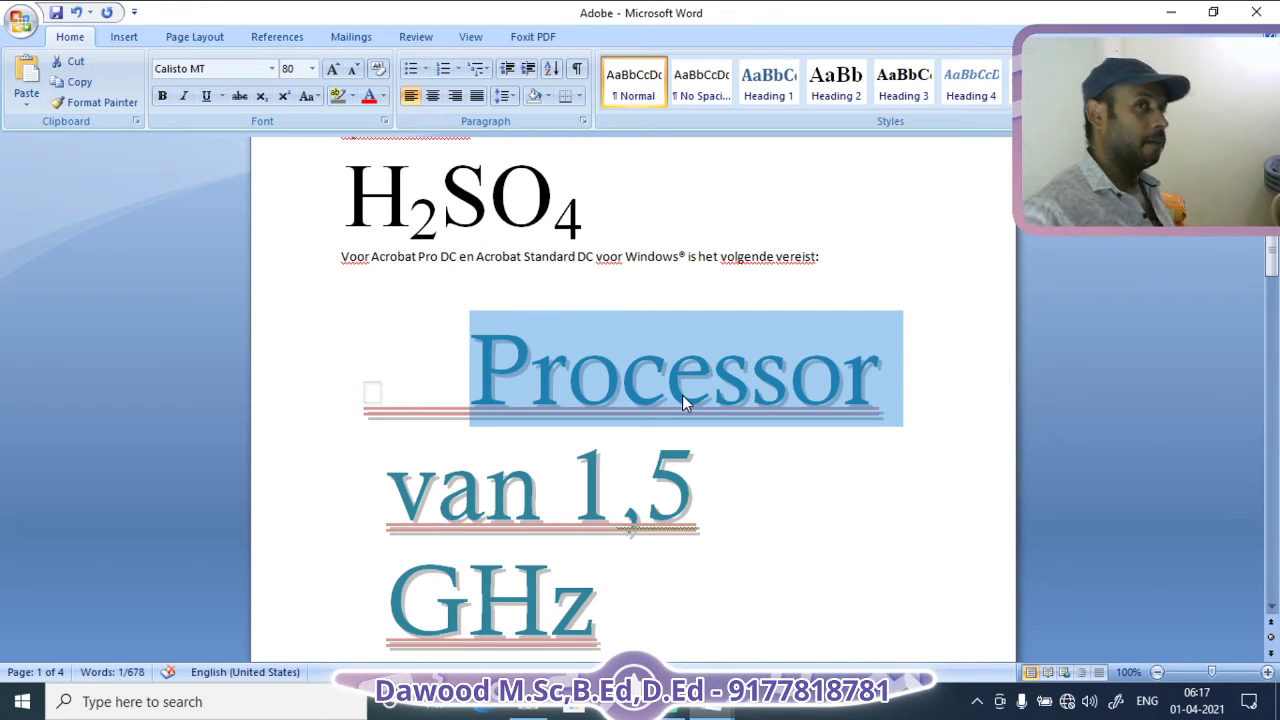
left_click(384, 121)
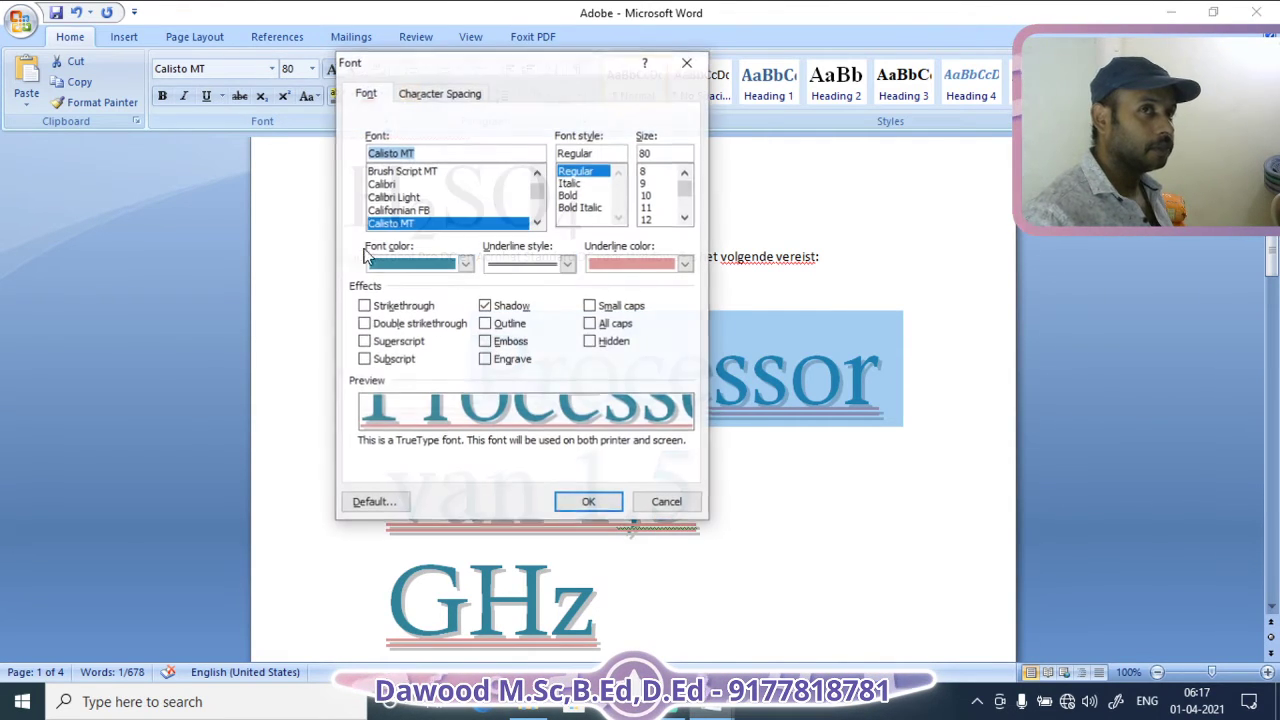
left_click(485, 324)
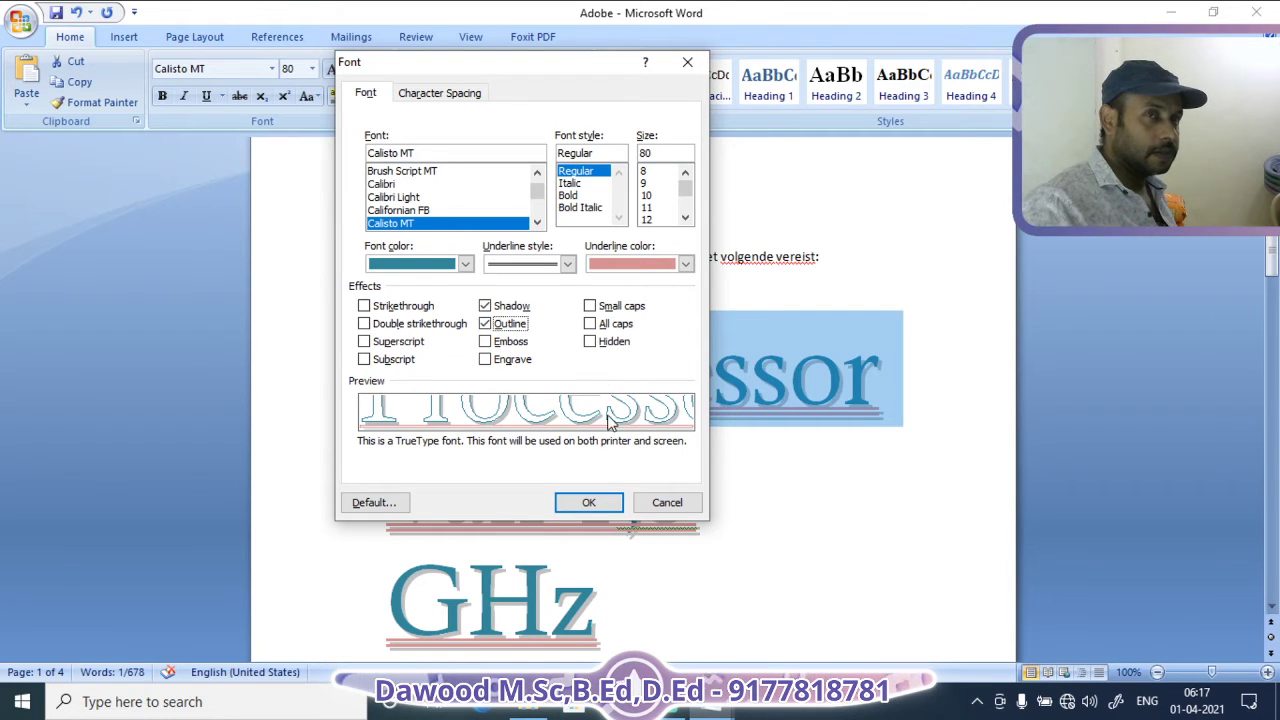
left_click(589, 502)
left_click(809, 437)
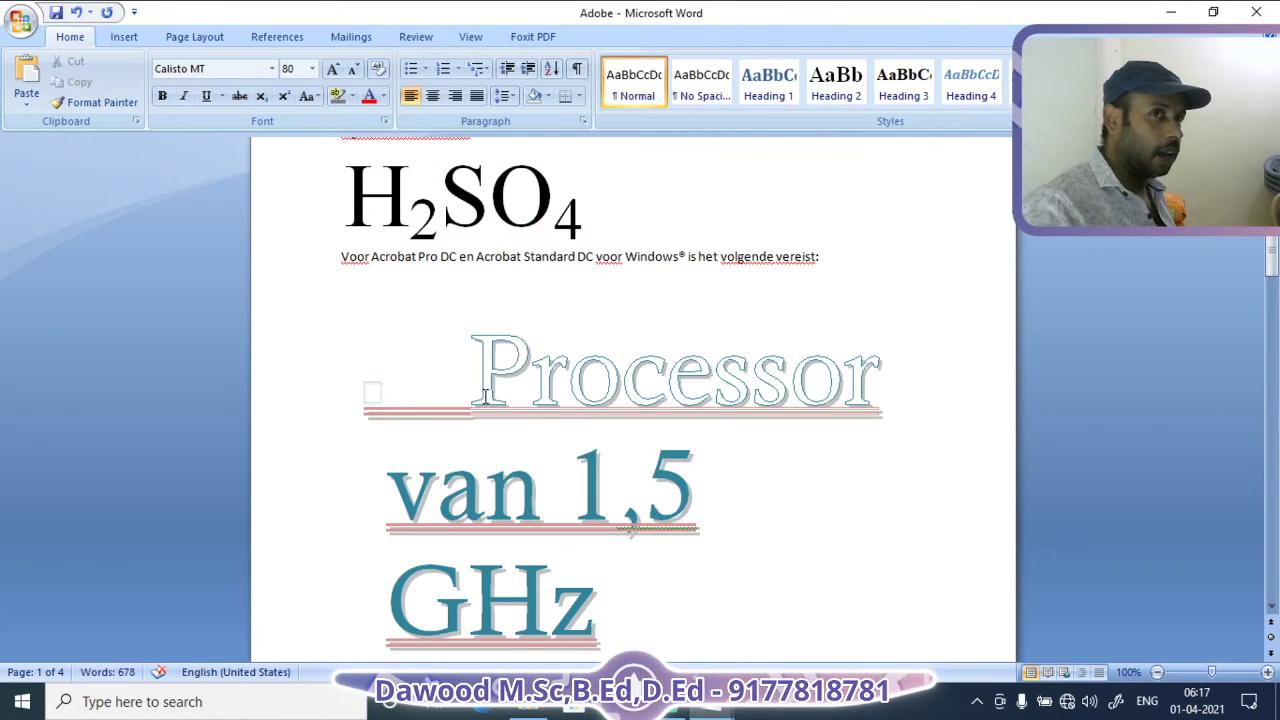
left_click_drag(485, 396, 882, 388)
left_click(622, 380)
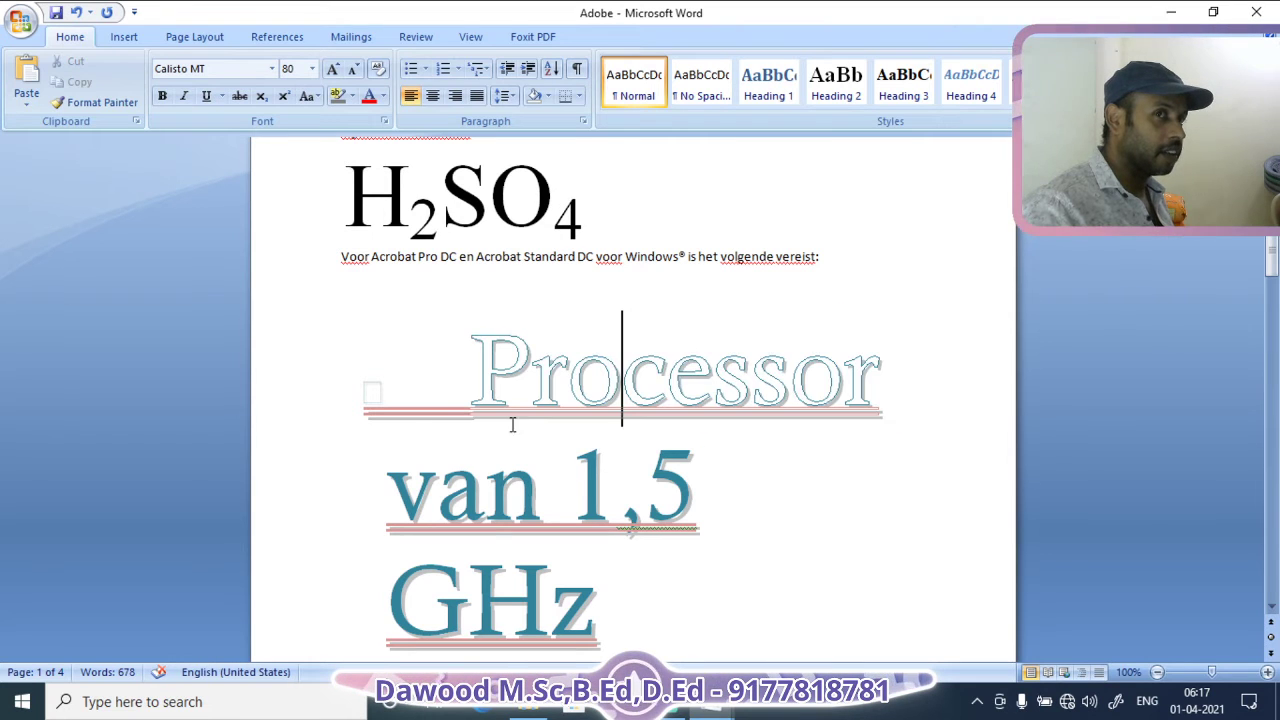
Change the font color of the outlined word "Processor" to red
left_click_drag(480, 392, 882, 392)
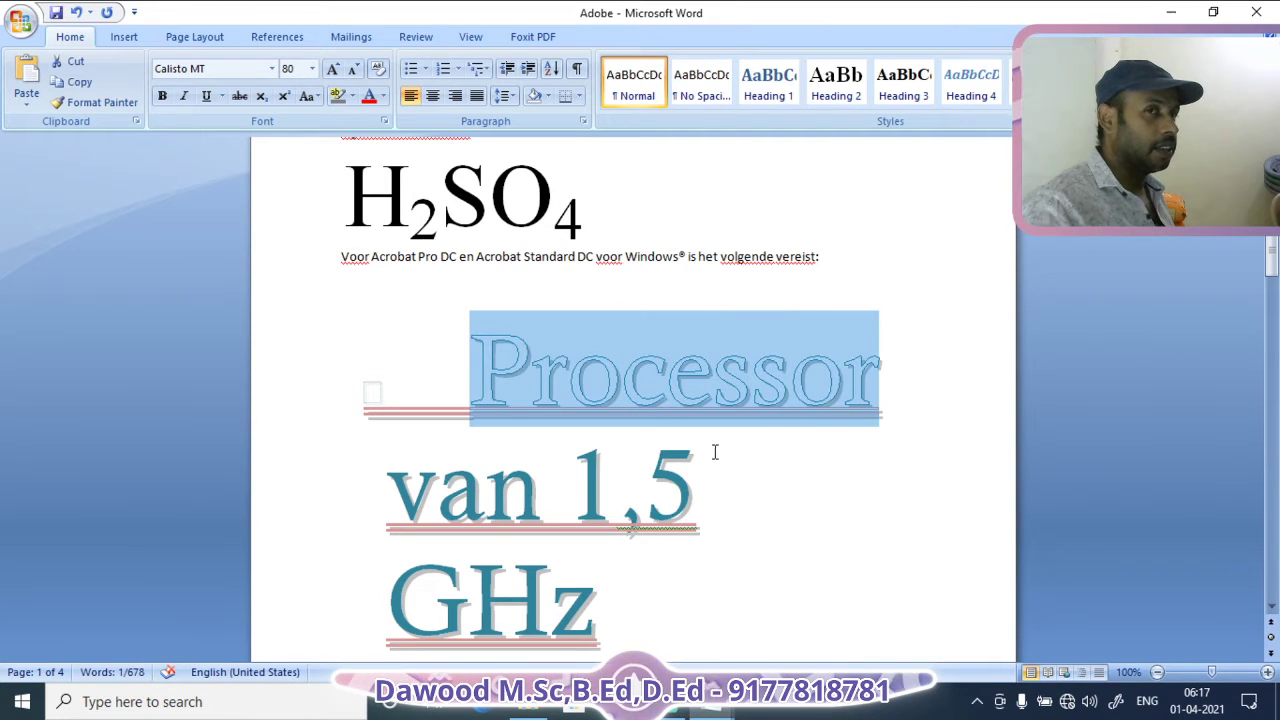
left_click(714, 452)
left_click_drag(466, 390, 969, 406)
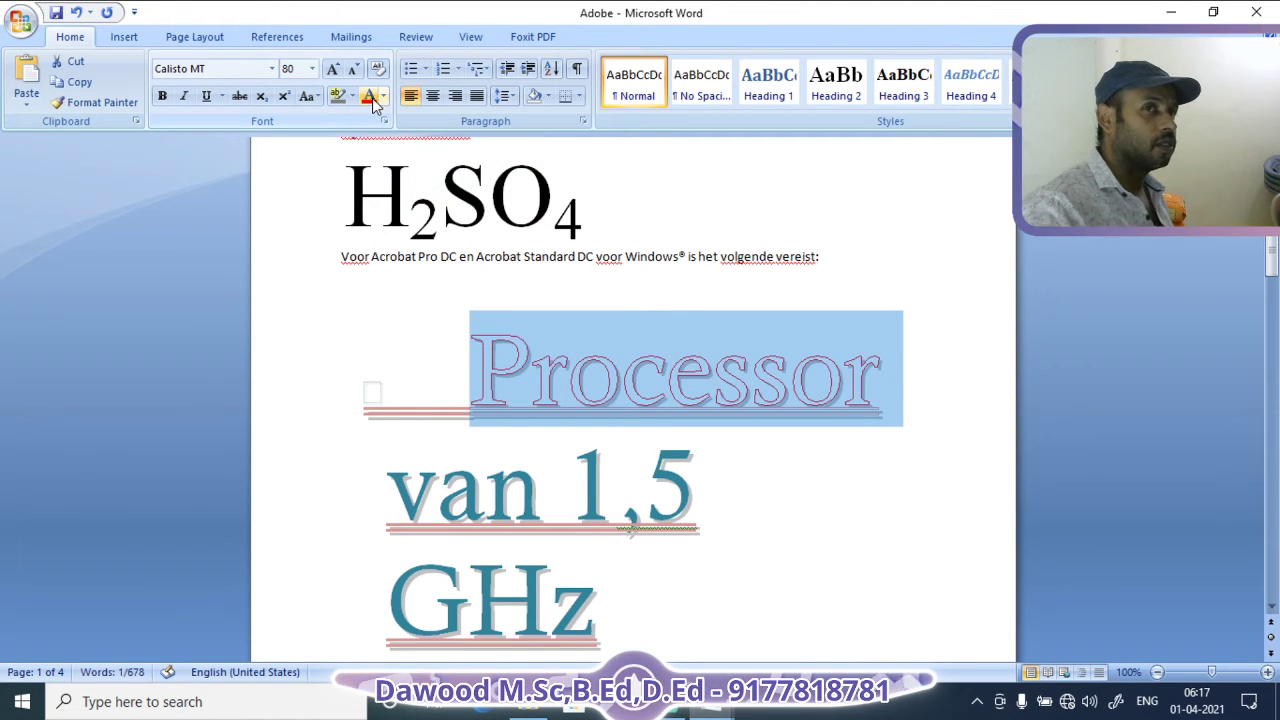
left_click(370, 97)
left_click(811, 460)
Apply the Emboss font effect to the red word "Processor" in place of Shadow and Outline
left_click_drag(471, 393, 946, 409)
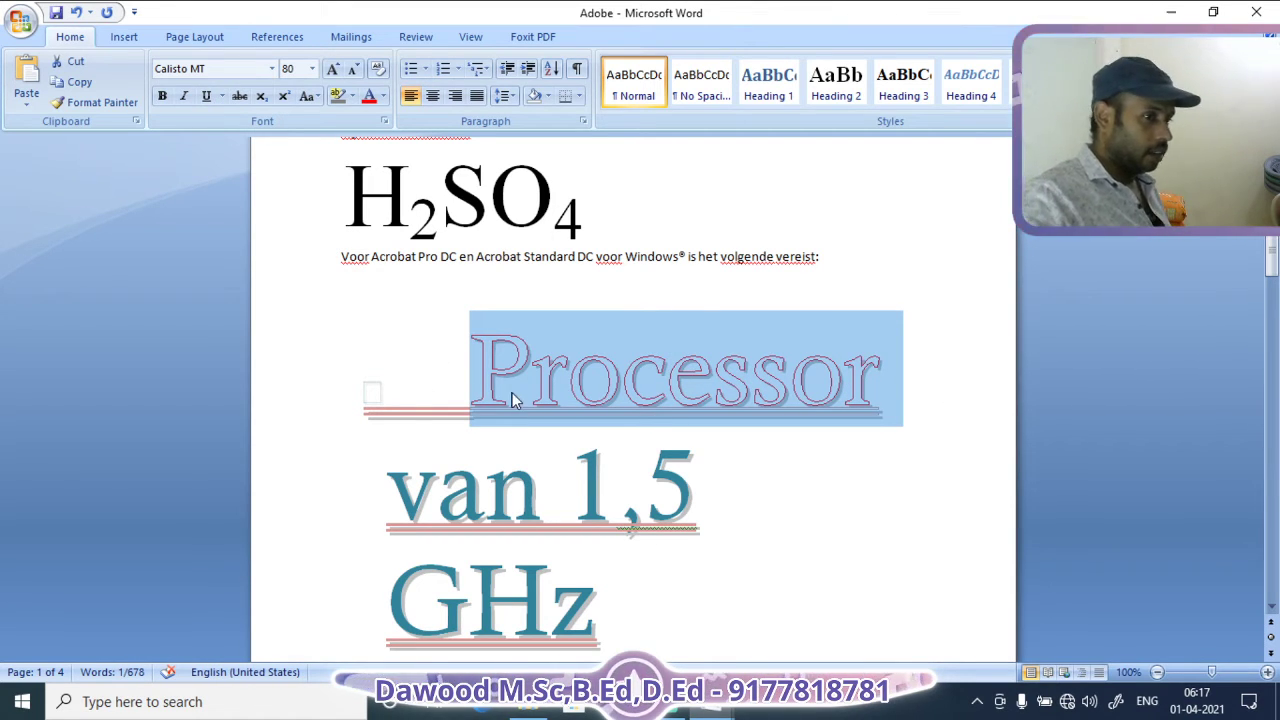
left_click(384, 121)
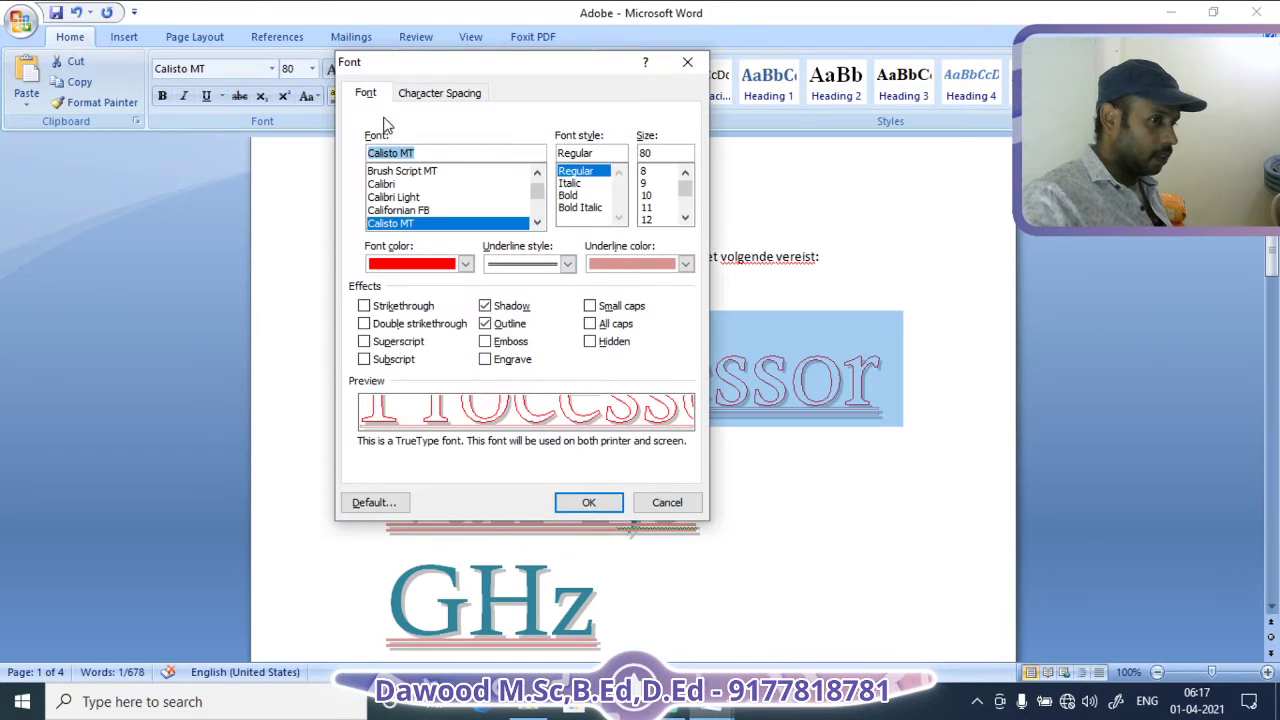
left_click(487, 343)
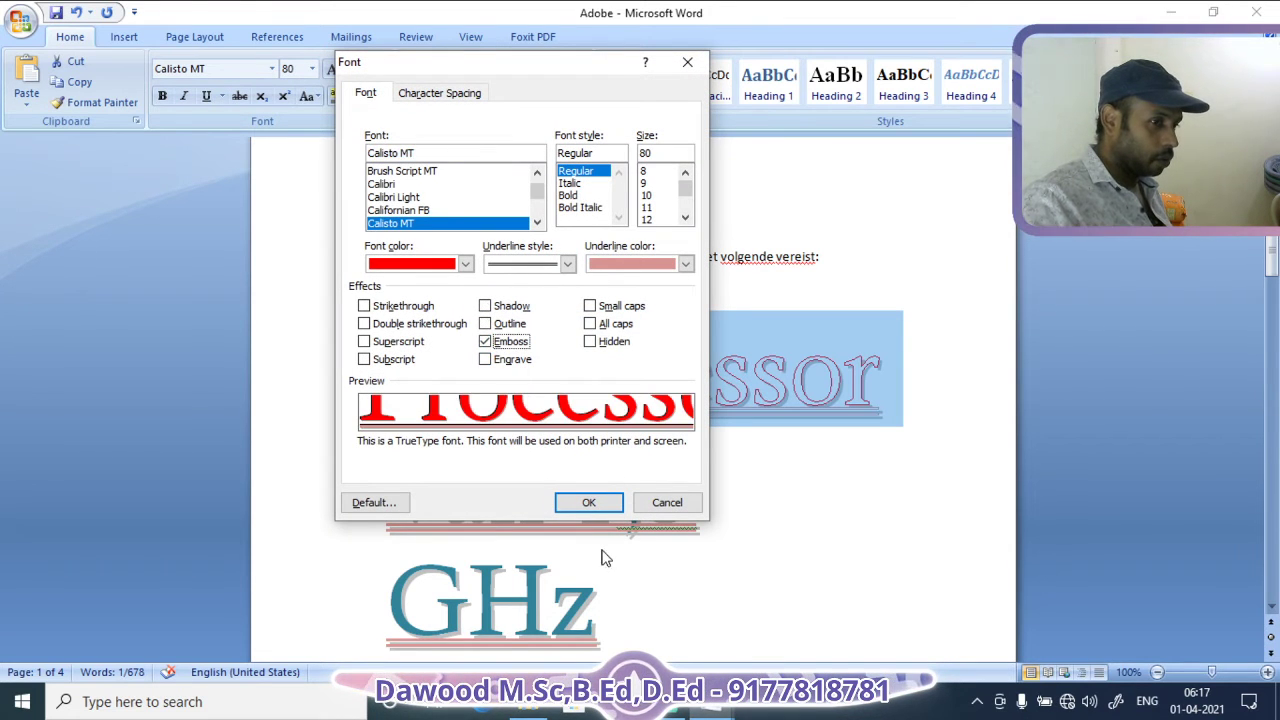
left_click(590, 504)
left_click(668, 372)
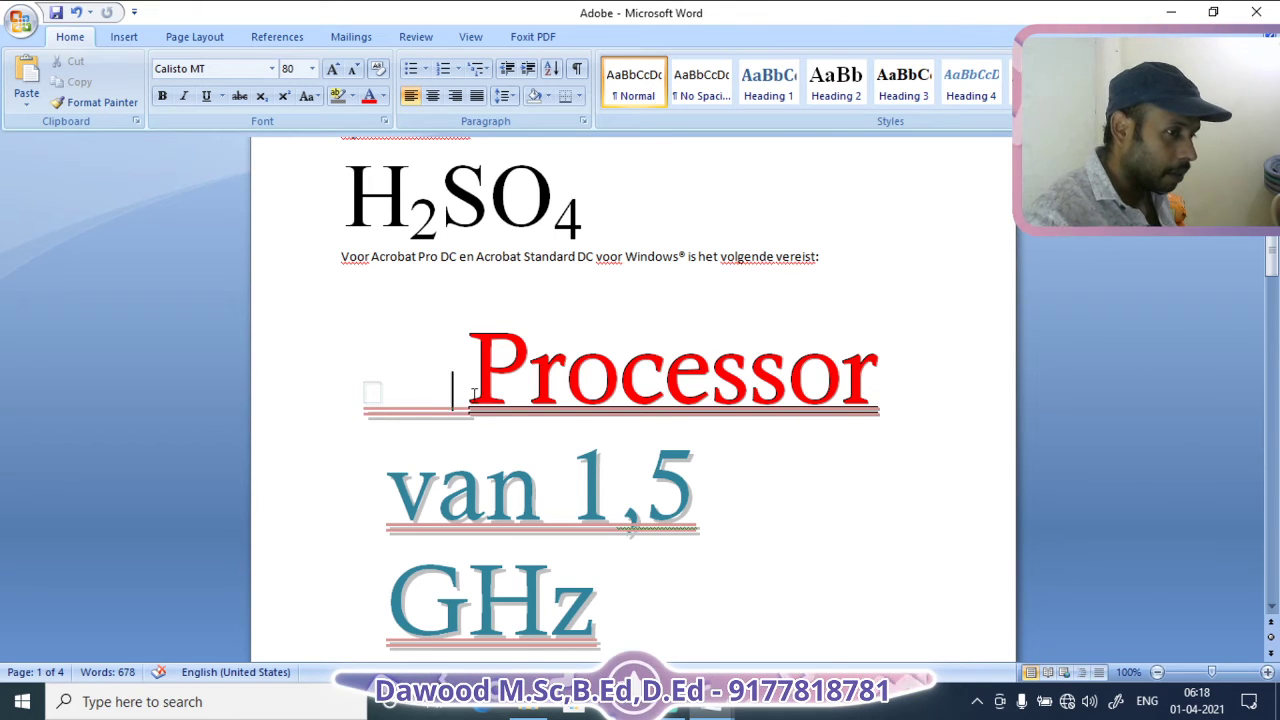
Enlarge the red word "Processor" together with its bullet spacing to font size 100
left_click_drag(455, 390, 898, 398)
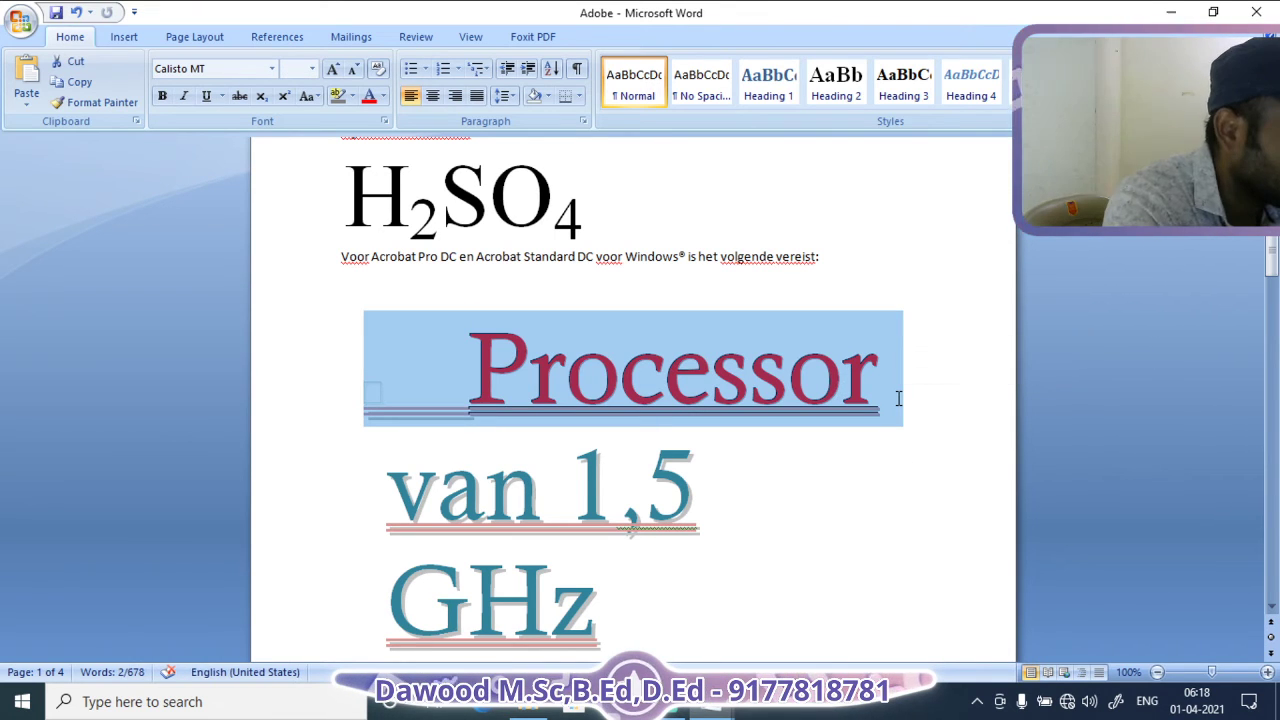
key("ctrl+Return")
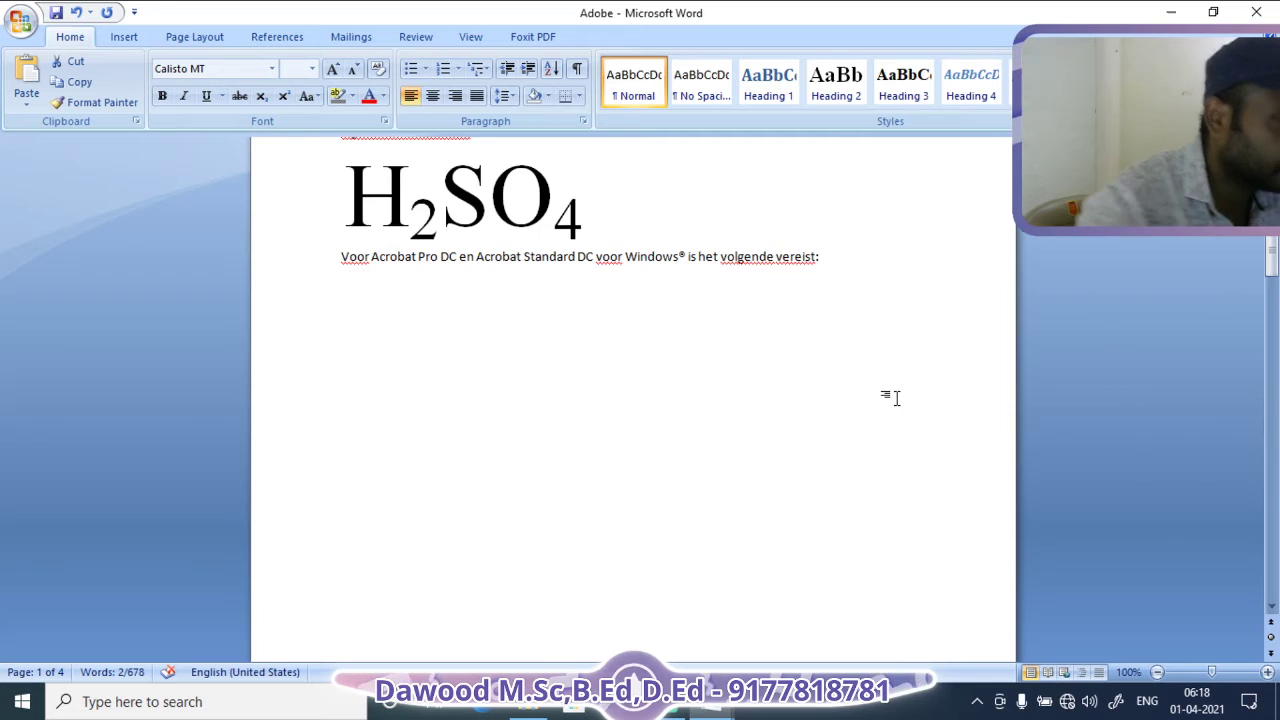
scroll(850, 410, "down", 8)
scroll(808, 423, "down", 6)
left_click(737, 300)
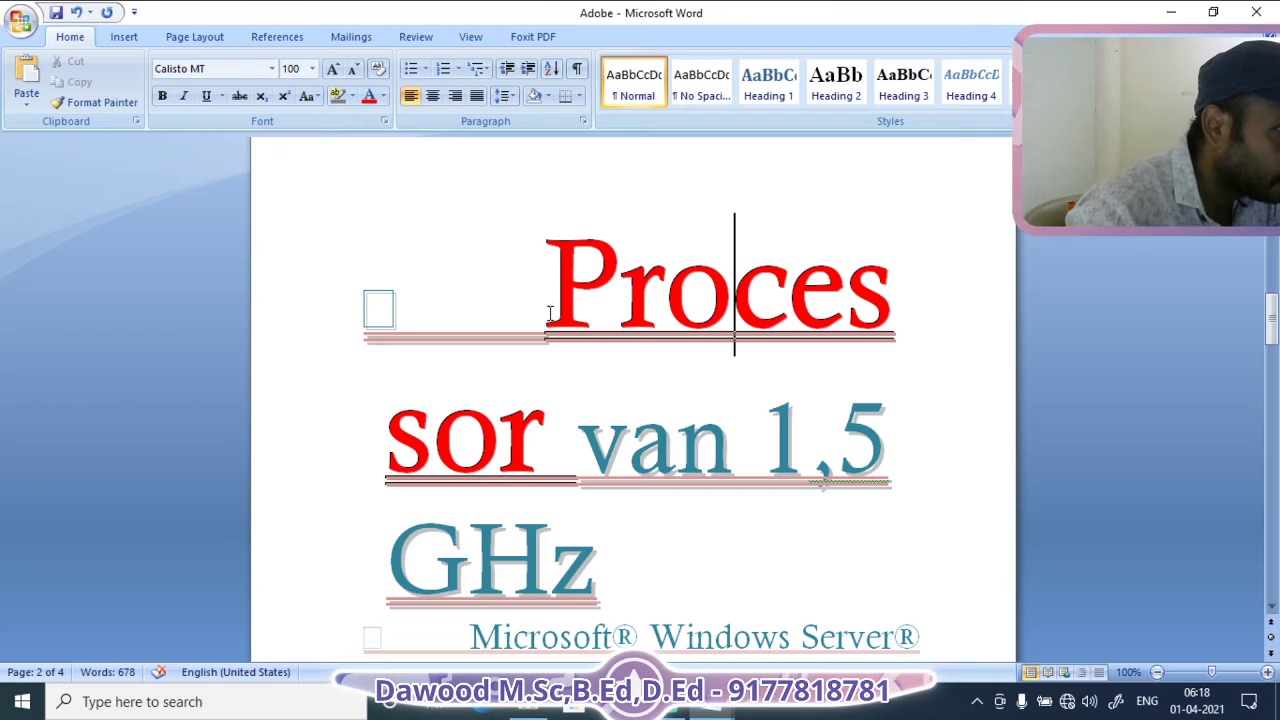
Replace the Emboss effect on the whole word "Processor" with the Engrave font effect
left_click_drag(549, 300, 998, 289)
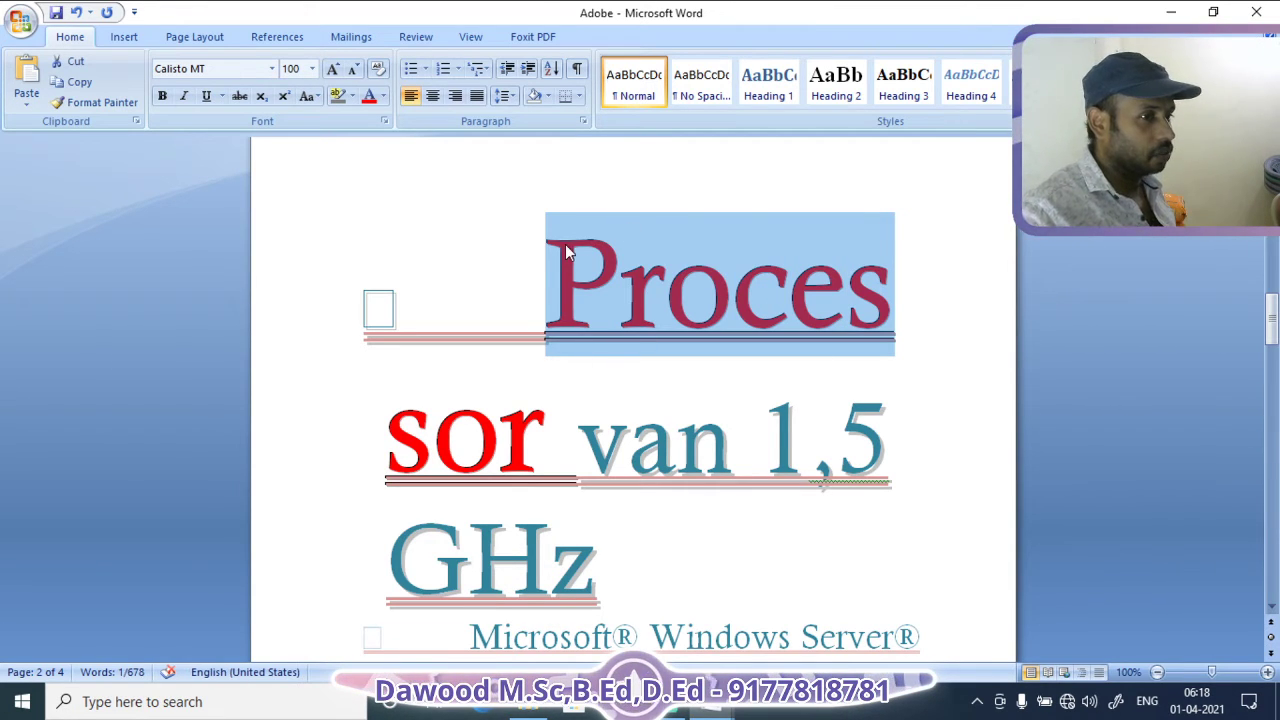
left_click_drag(565, 250, 569, 452)
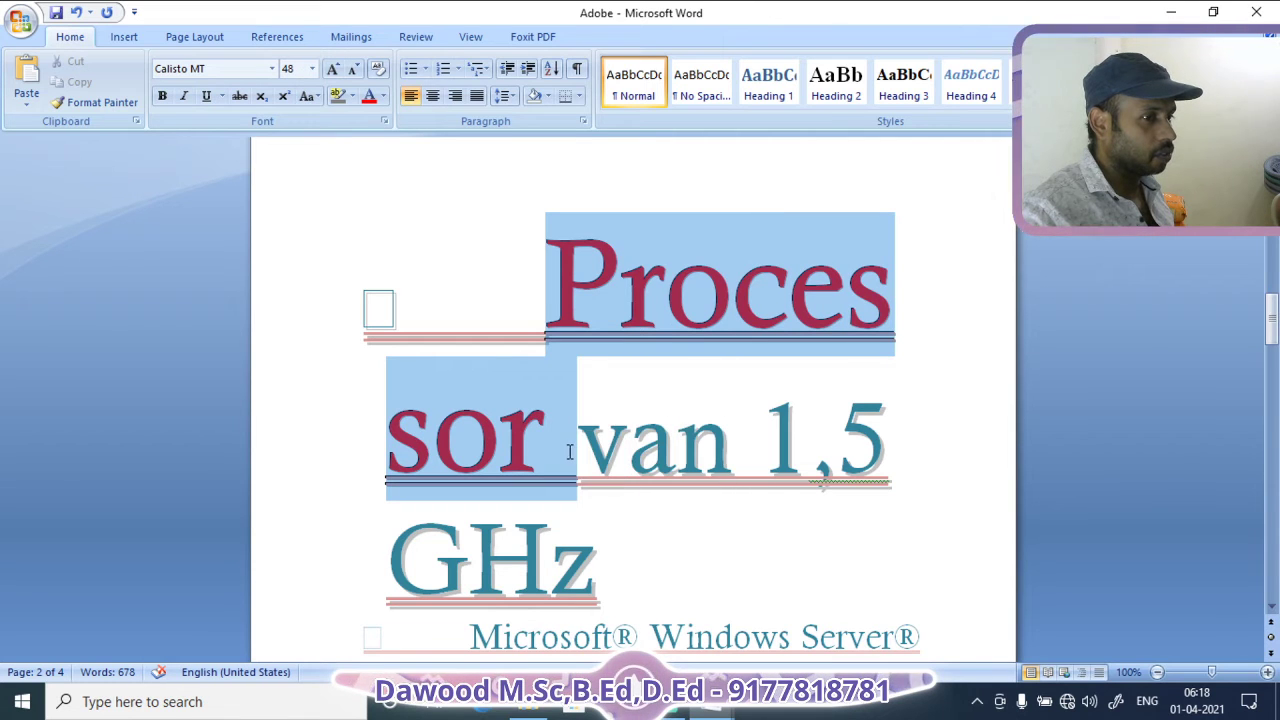
left_click(384, 121)
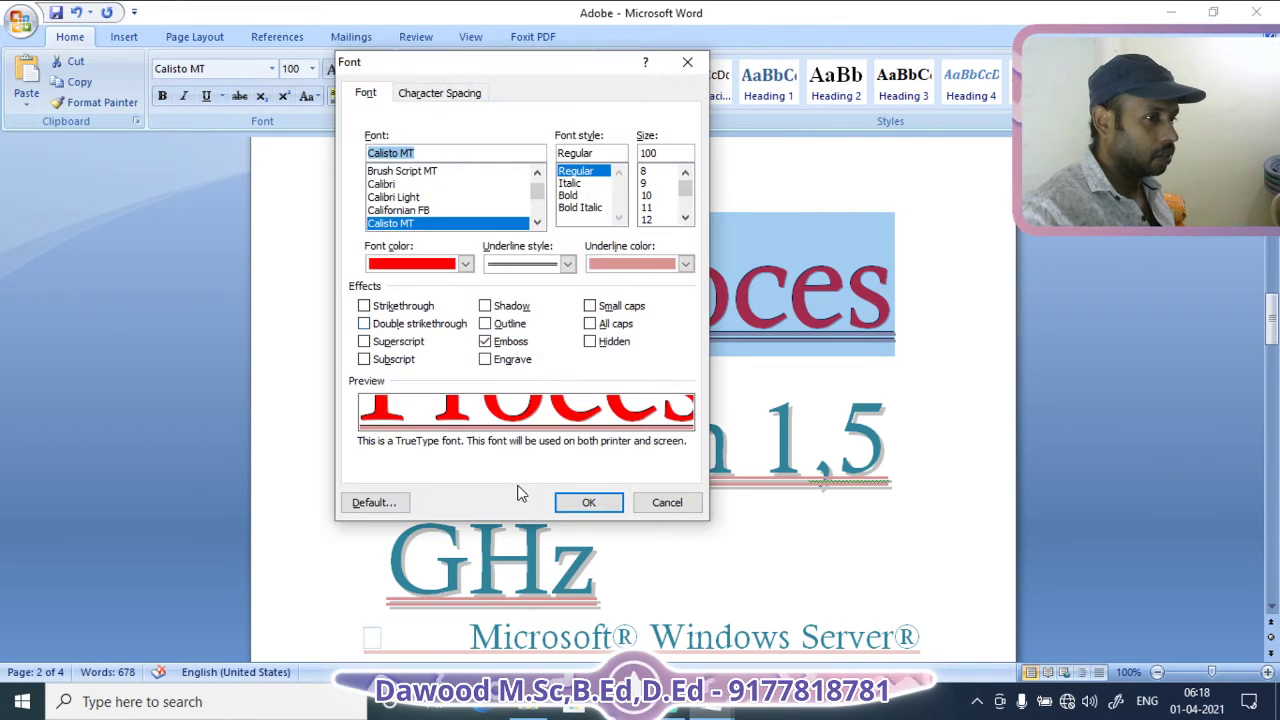
left_click(486, 362)
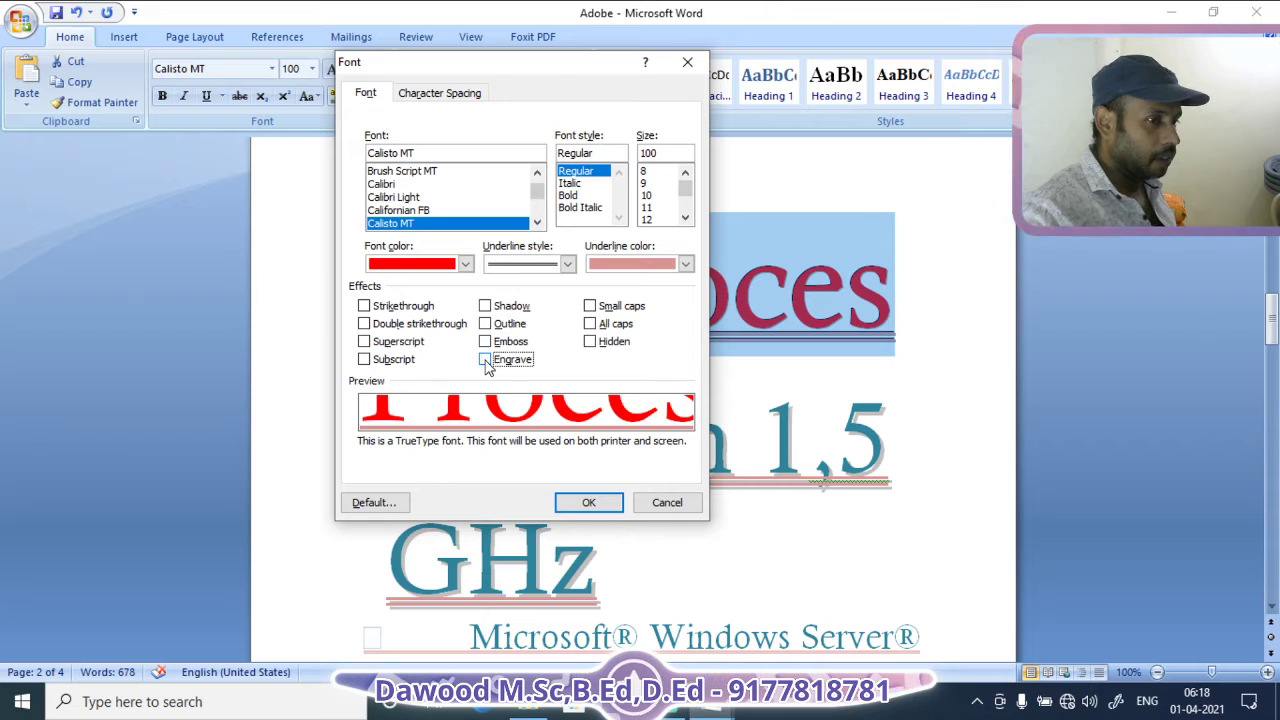
left_click(587, 502)
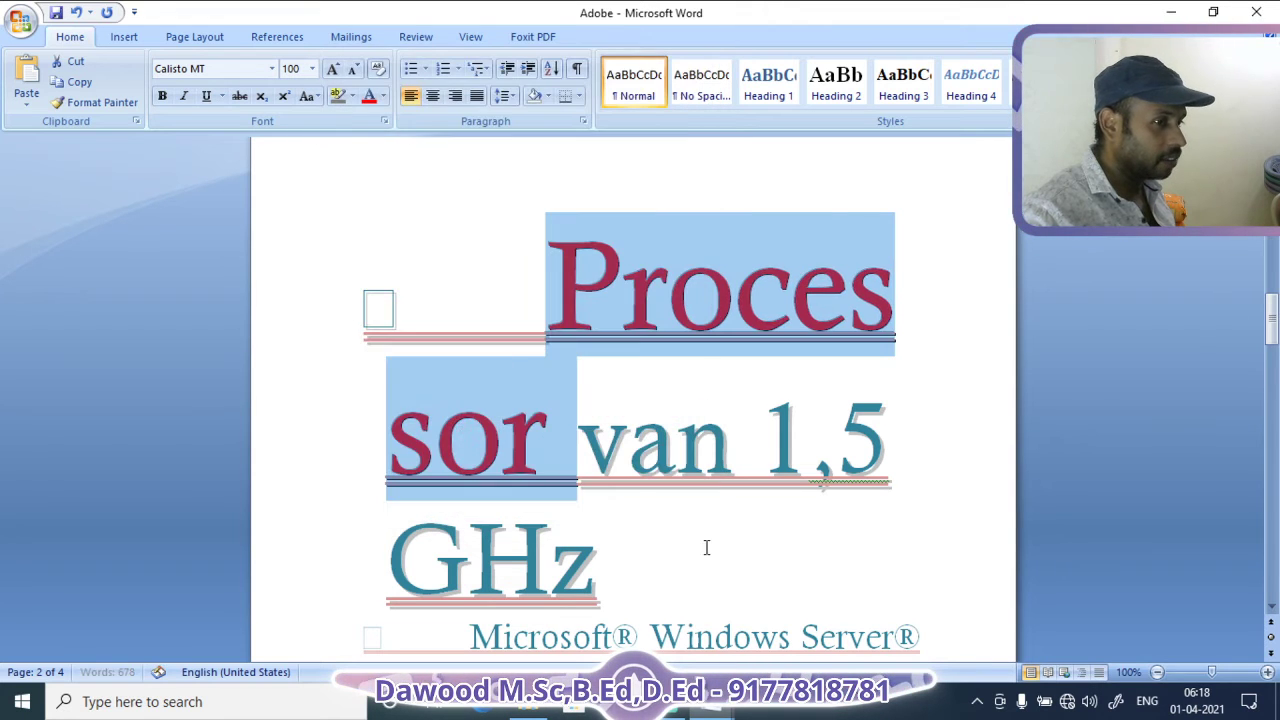
left_click(546, 452)
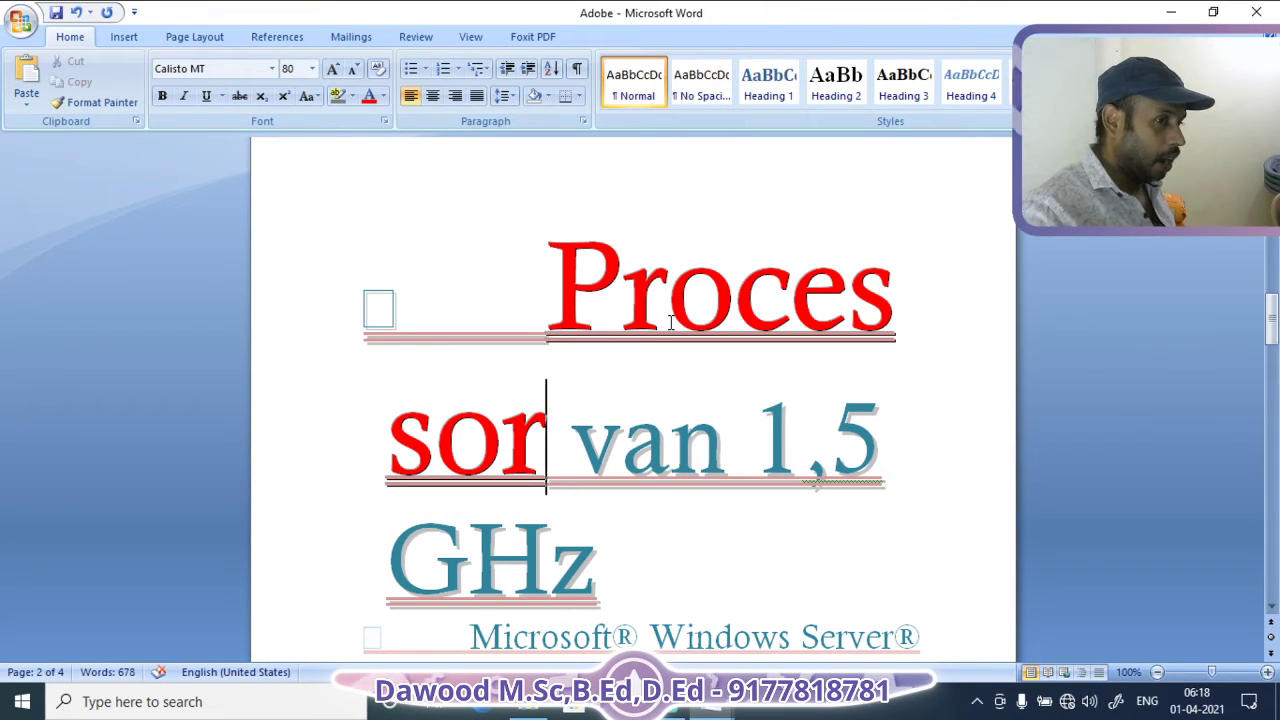
left_click_drag(548, 300, 920, 289)
Apply the Small caps font effect to the "sor" part of "Processor", keeping Engrave
left_click_drag(410, 465, 546, 465)
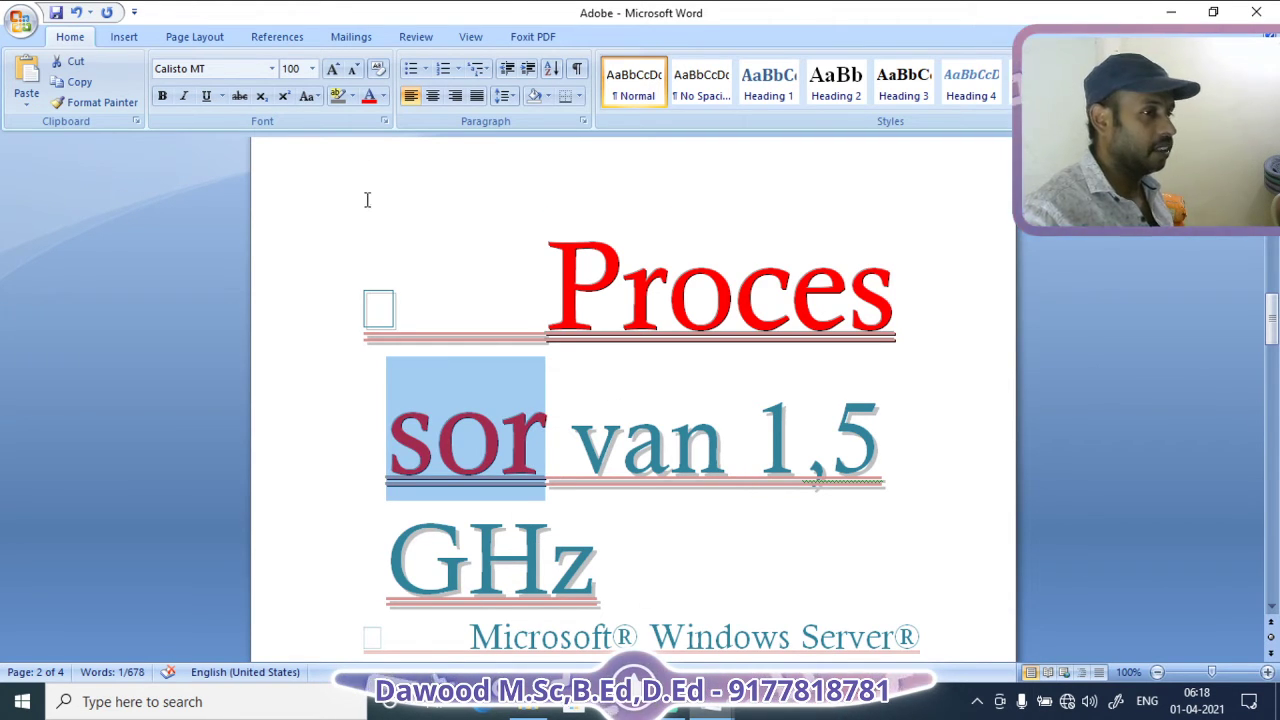
left_click(384, 121)
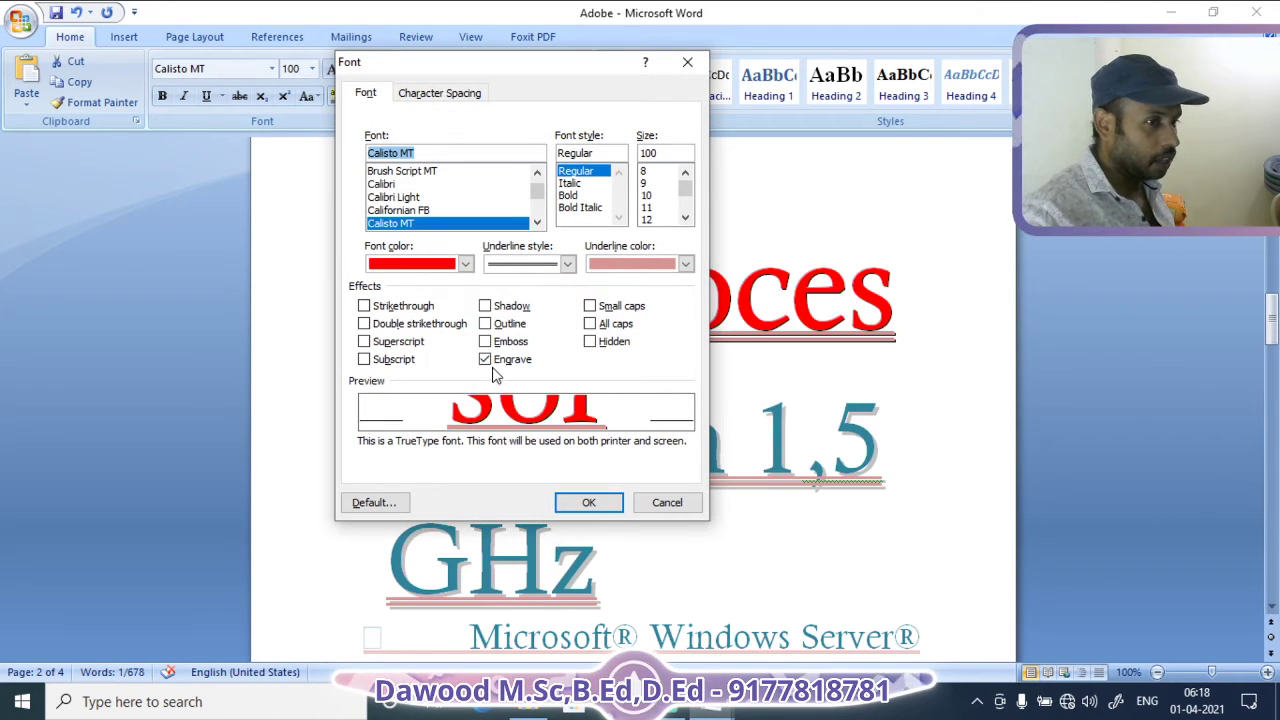
left_click(590, 307)
left_click(590, 307)
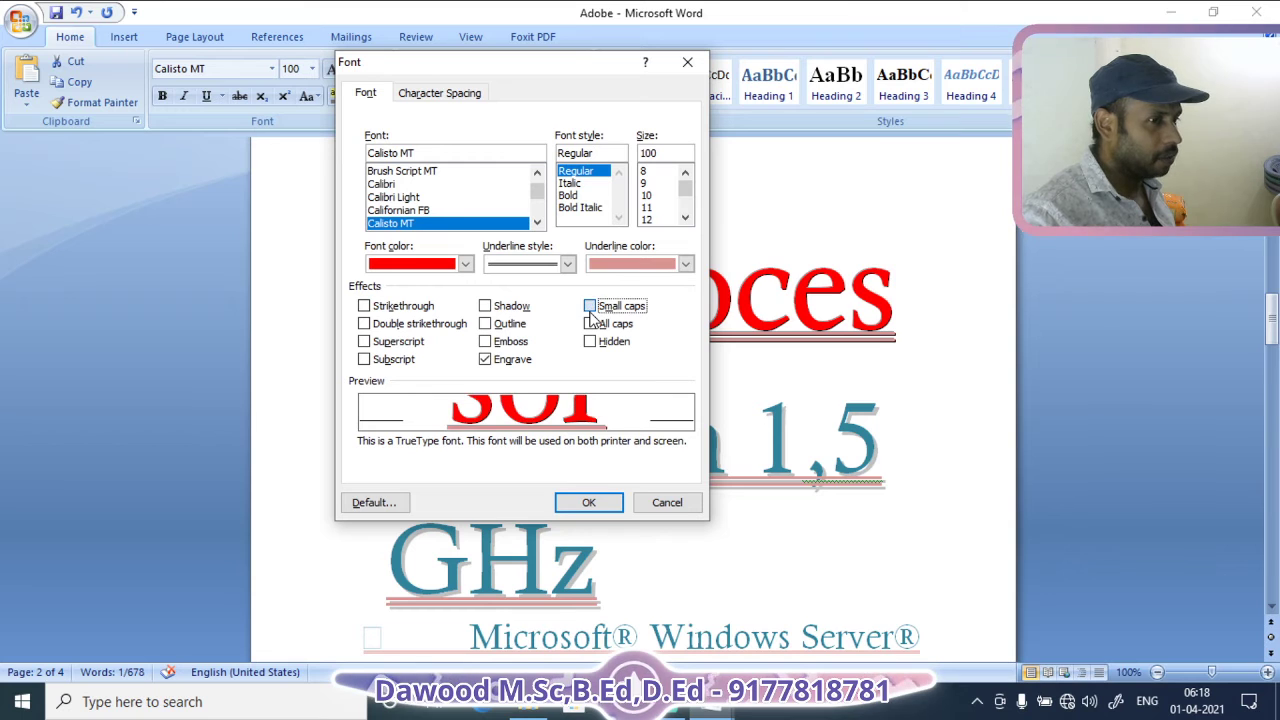
left_click(590, 307)
left_click(590, 307)
double_click(590, 307)
left_click(592, 312)
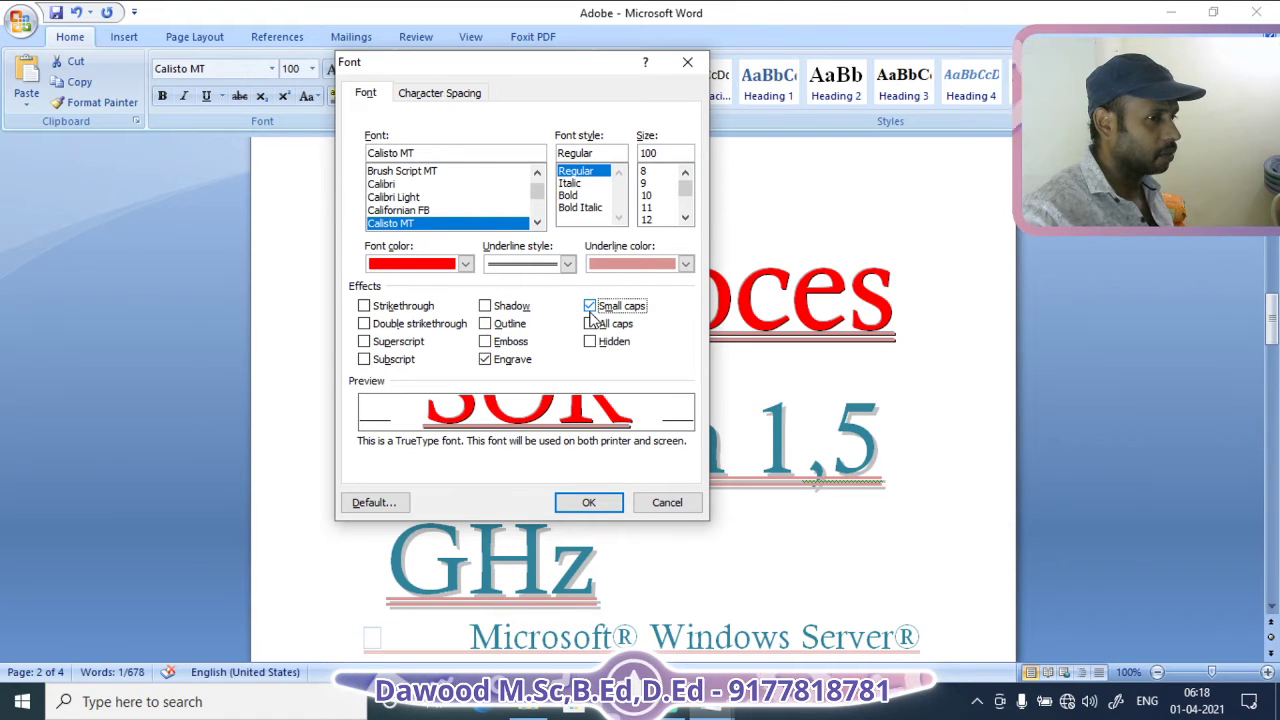
left_click(589, 502)
left_click(716, 440)
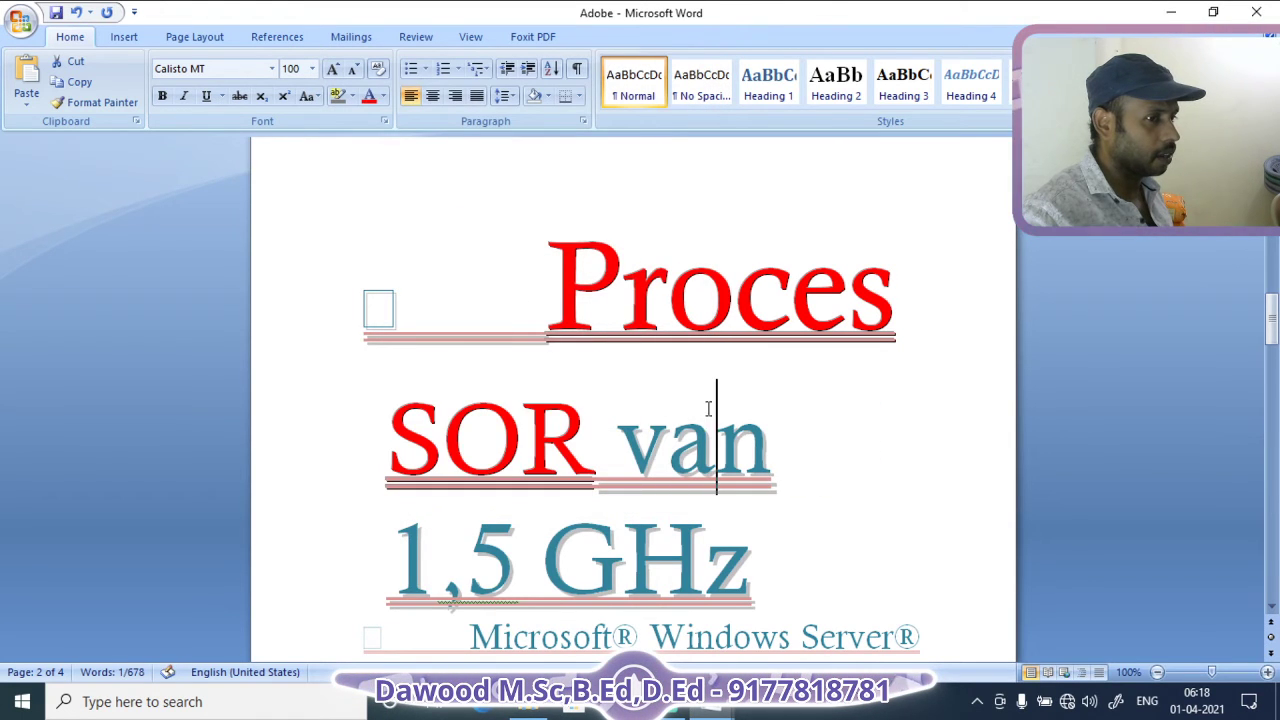
left_click(388, 422)
left_click_drag(388, 422, 533, 465)
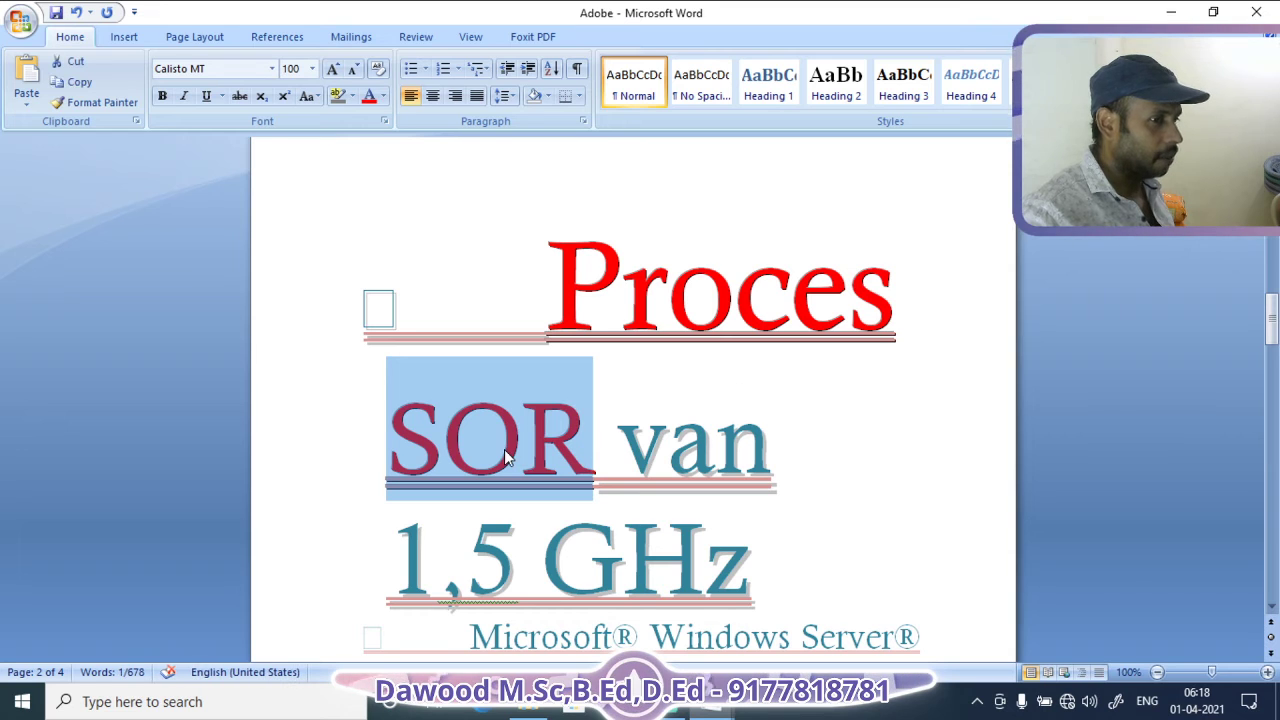
left_click(726, 449)
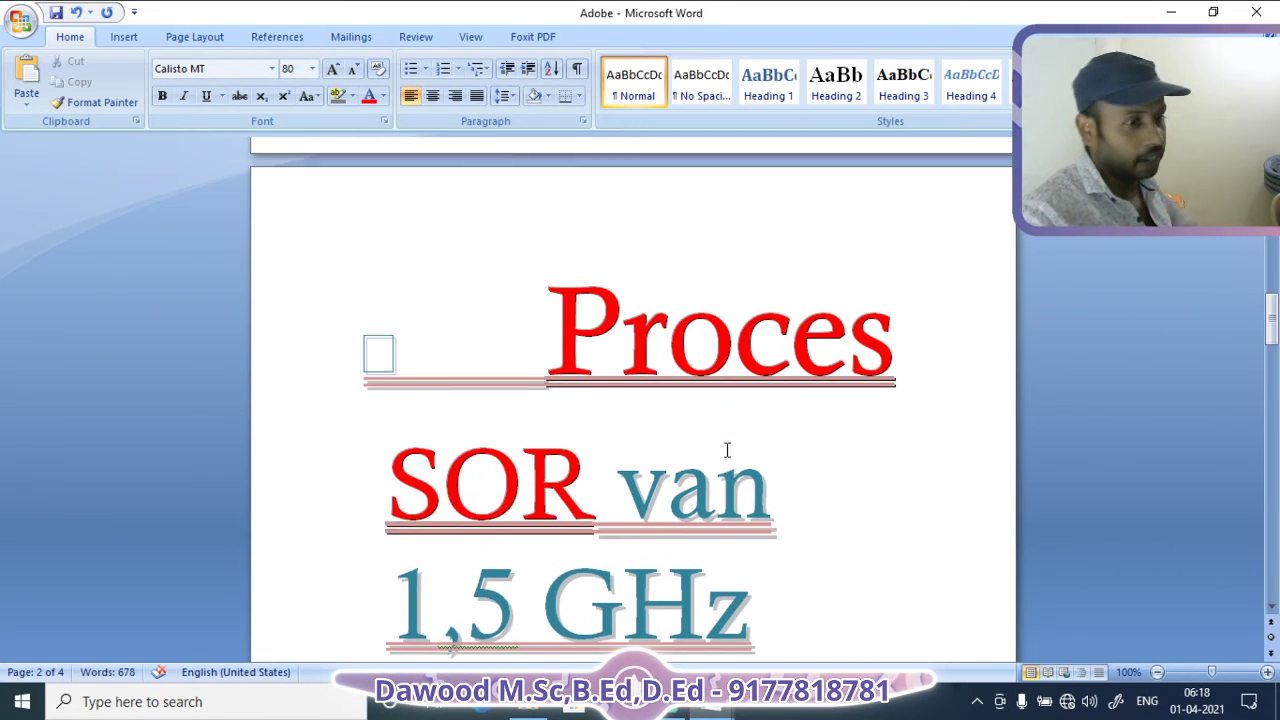
Apply the Small caps font effect to "2,5 GB beschikbare ruimte" in the bullet list below
scroll(632, 447, "down", 4)
scroll(494, 423, "down", 2)
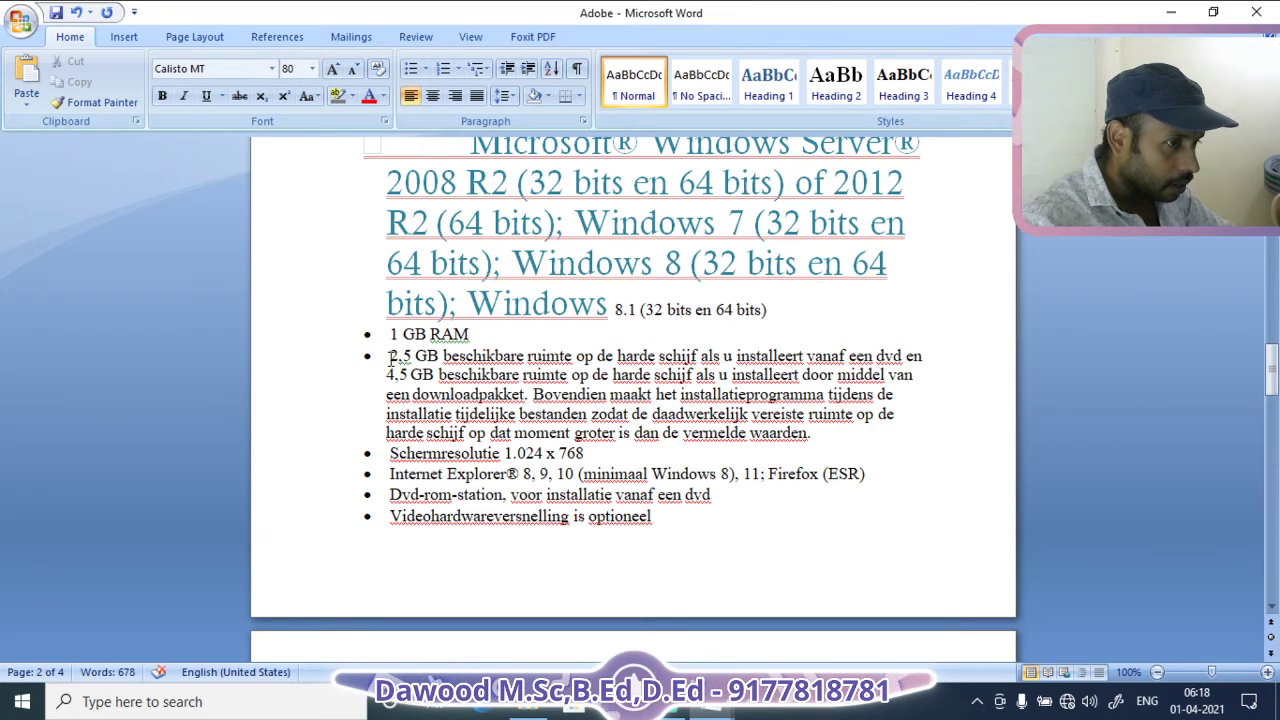
left_click_drag(391, 356, 576, 357)
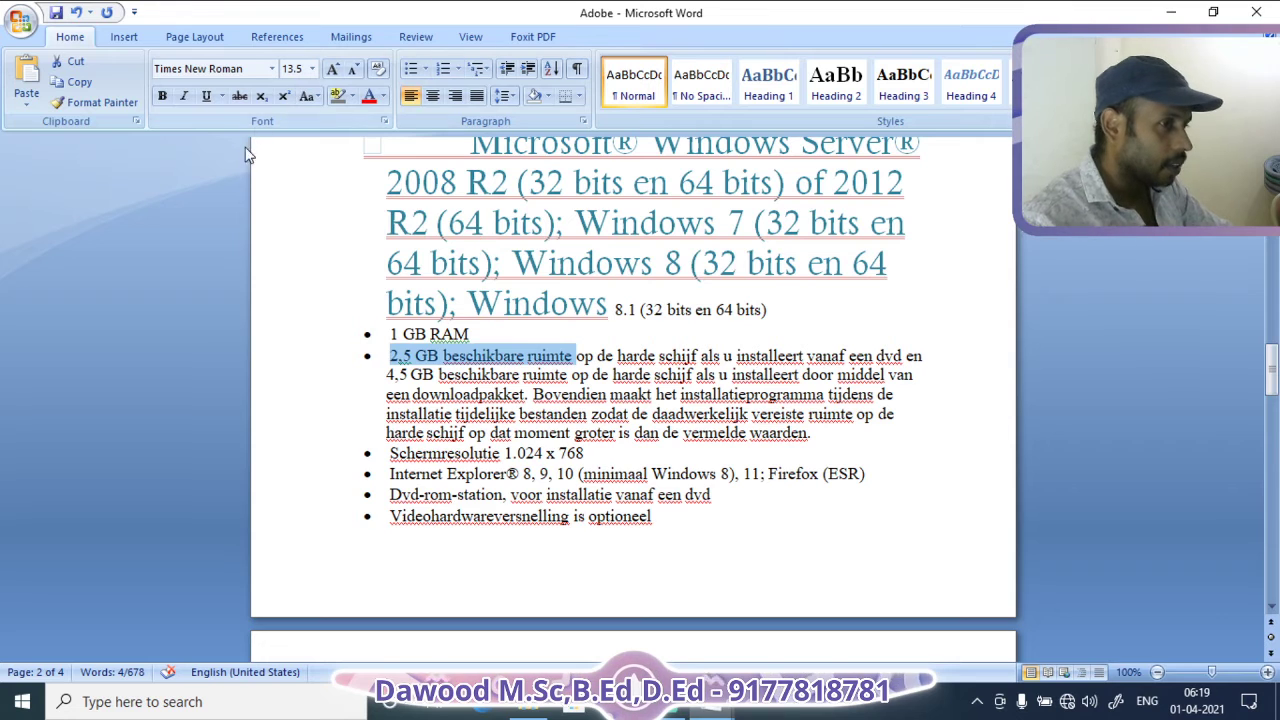
left_click(384, 121)
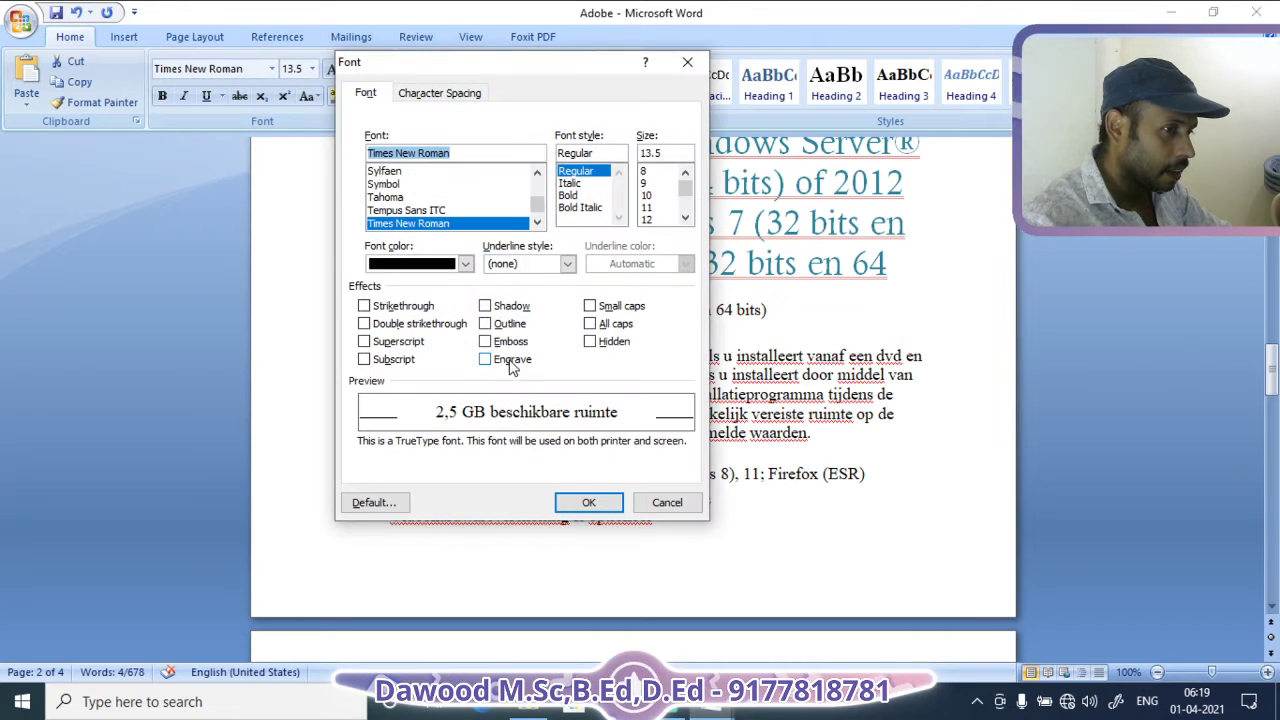
left_click(590, 305)
left_click(590, 502)
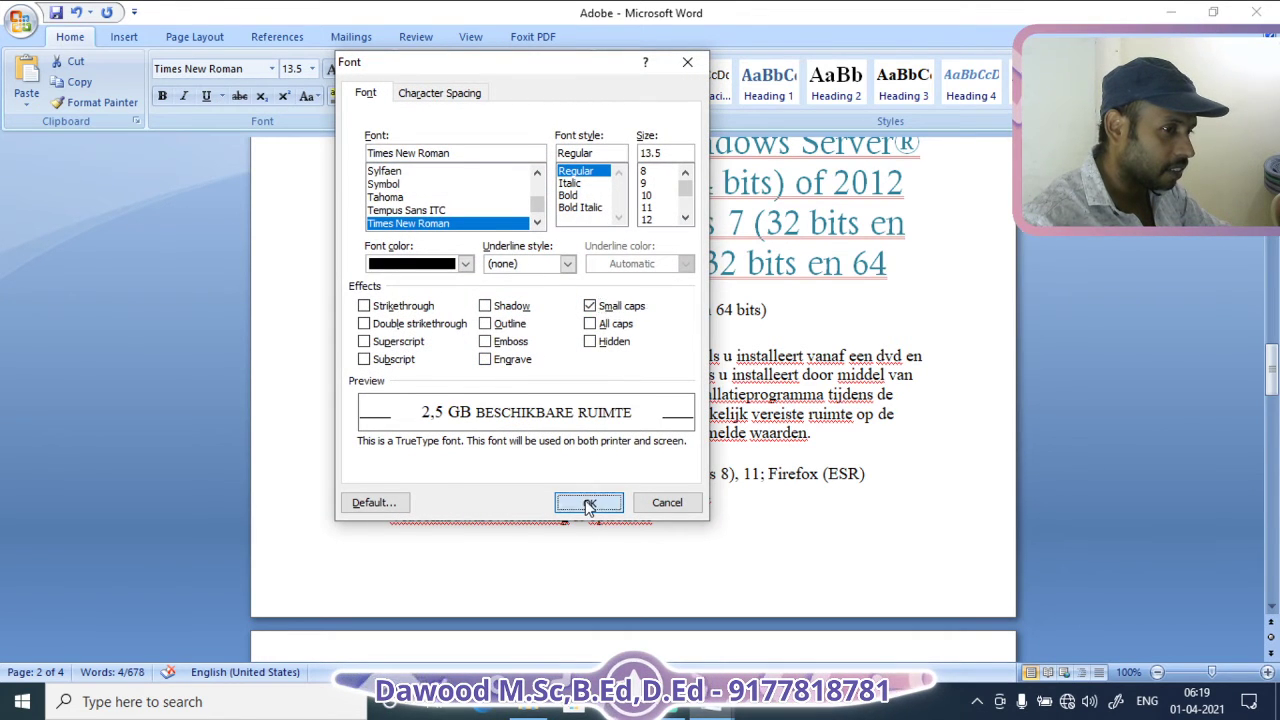
left_click(393, 357)
Apply the All caps font effect to "2,5 GB beschikbare ruimte" in place of Small caps
left_click_drag(391, 357, 597, 357)
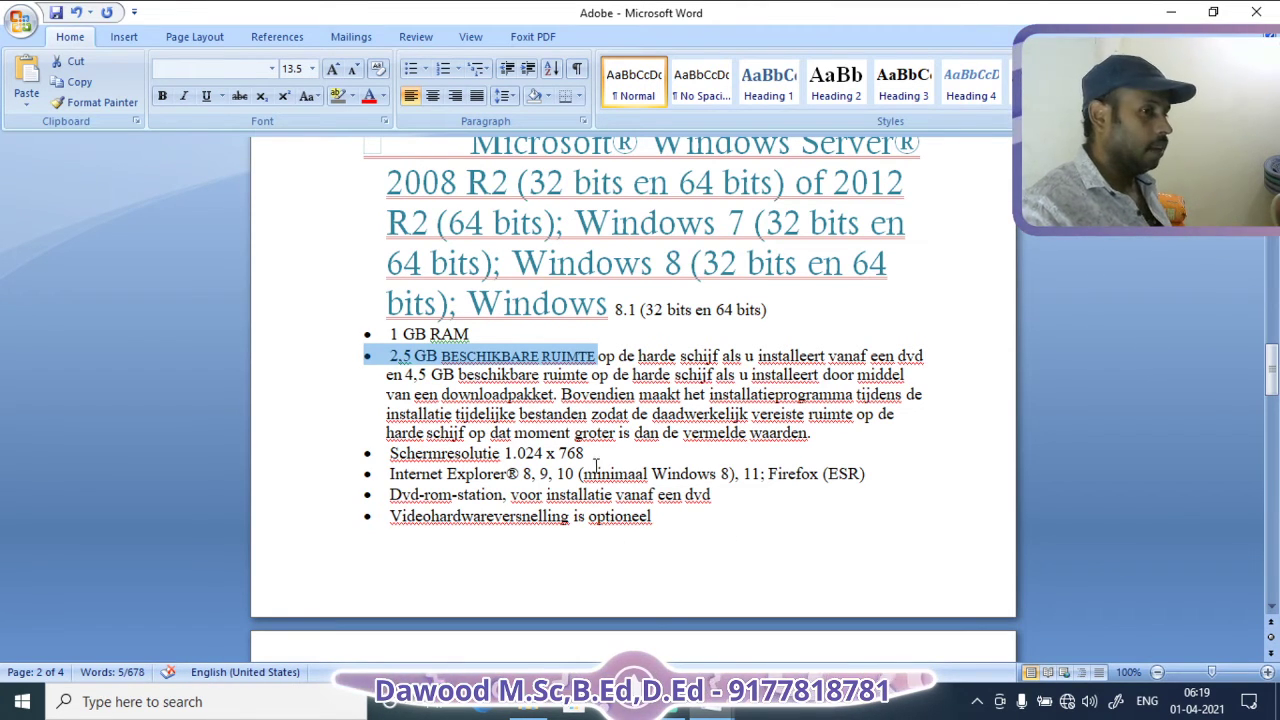
left_click(384, 122)
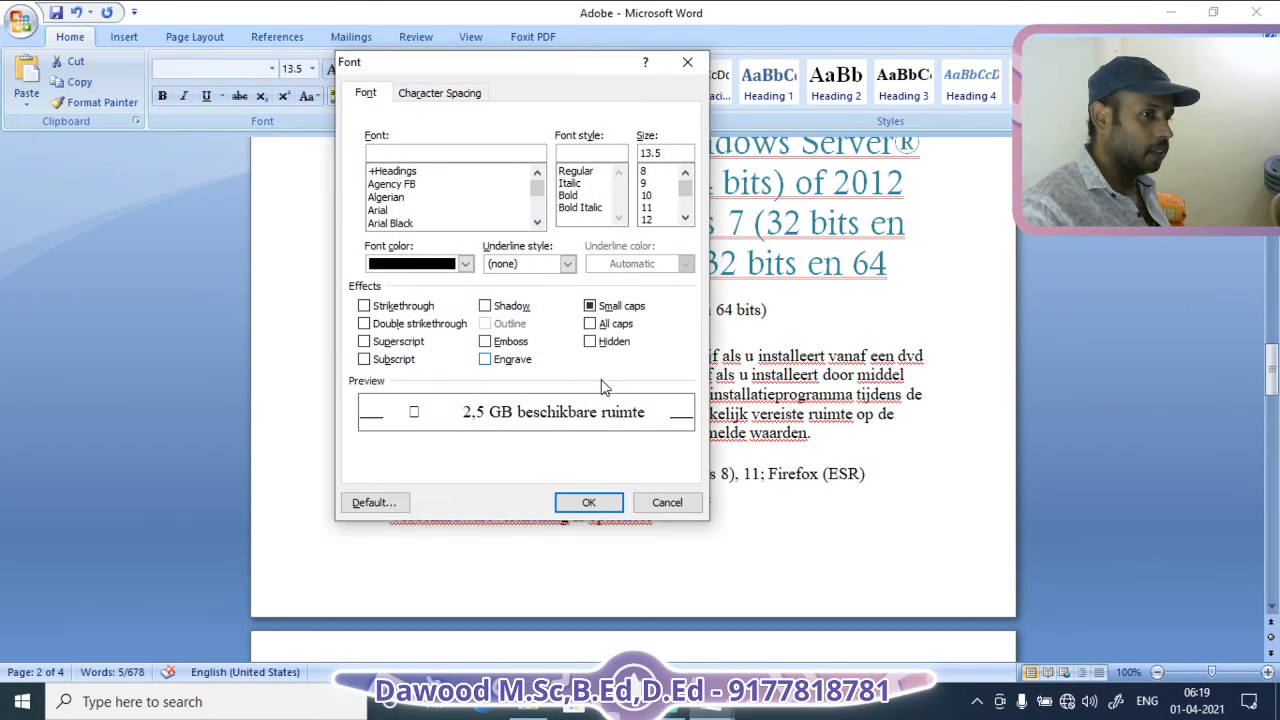
left_click(590, 324)
left_click(590, 503)
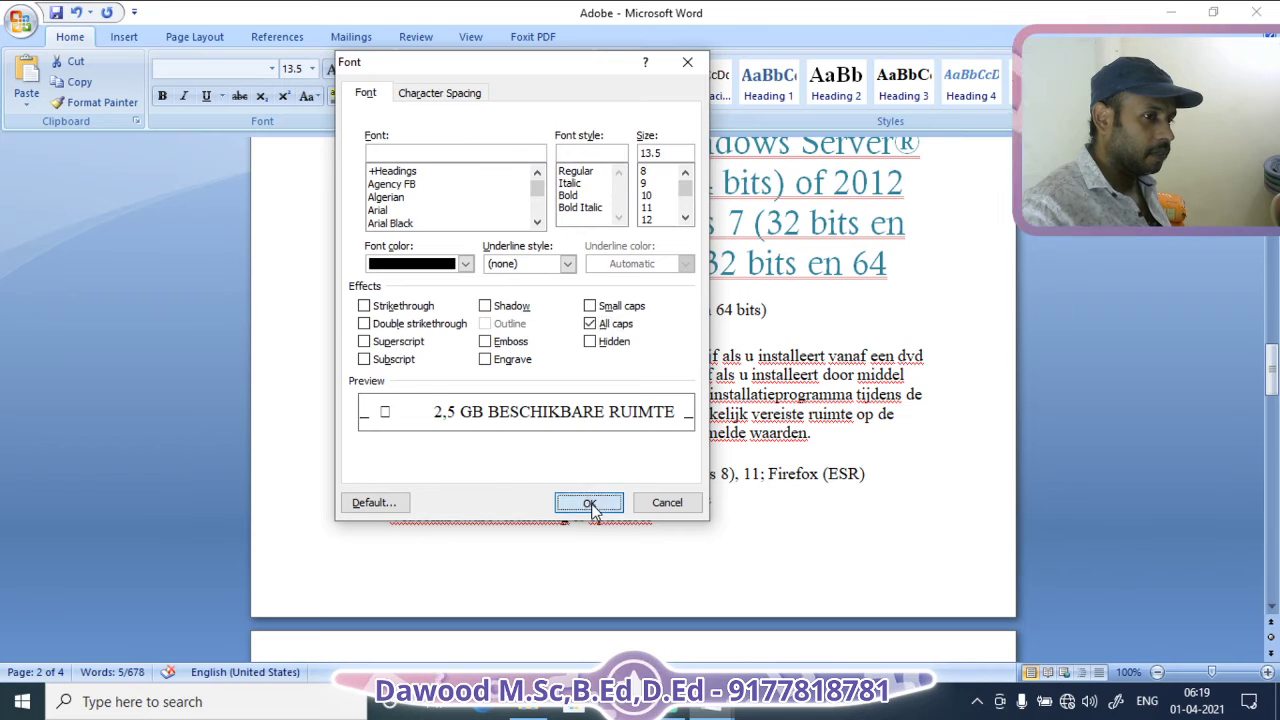
left_click(519, 413)
left_click_drag(387, 354, 591, 354)
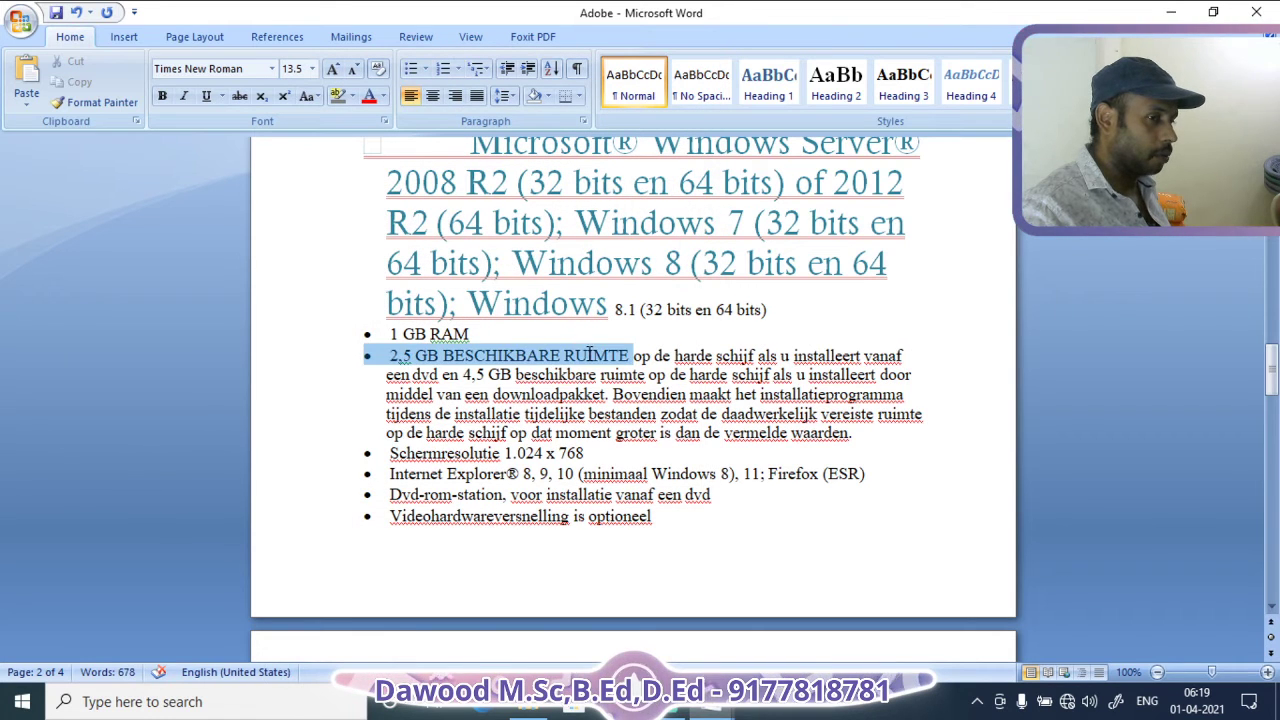
Apply the Hidden font effect to "2,5 GB beschikbare ruimte" in the bullet list
left_click(593, 393)
left_click_drag(390, 356, 585, 369)
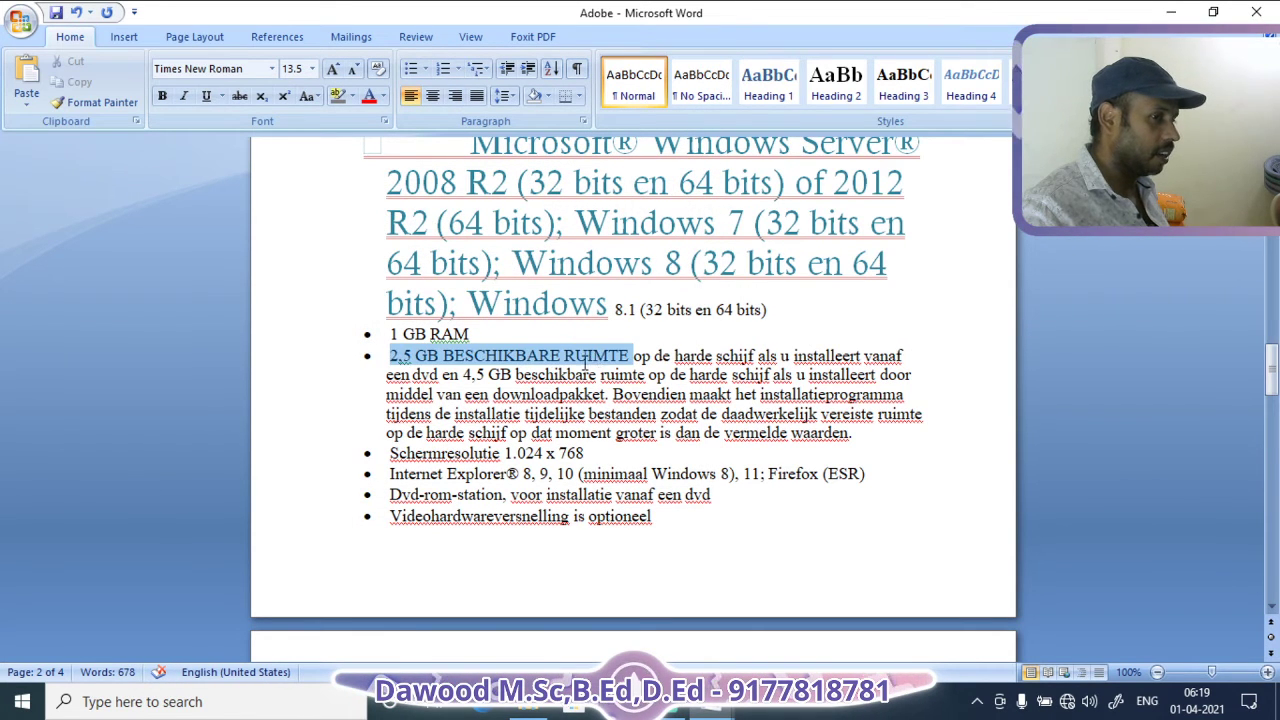
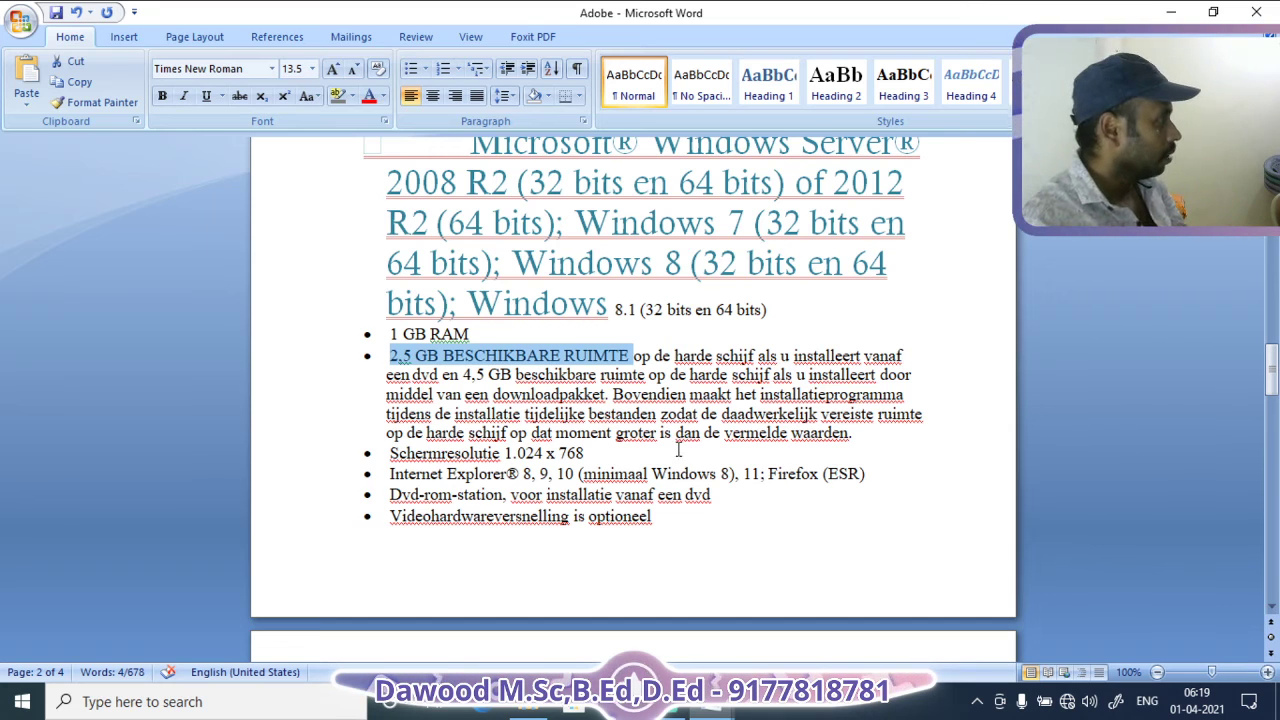
left_click(384, 121)
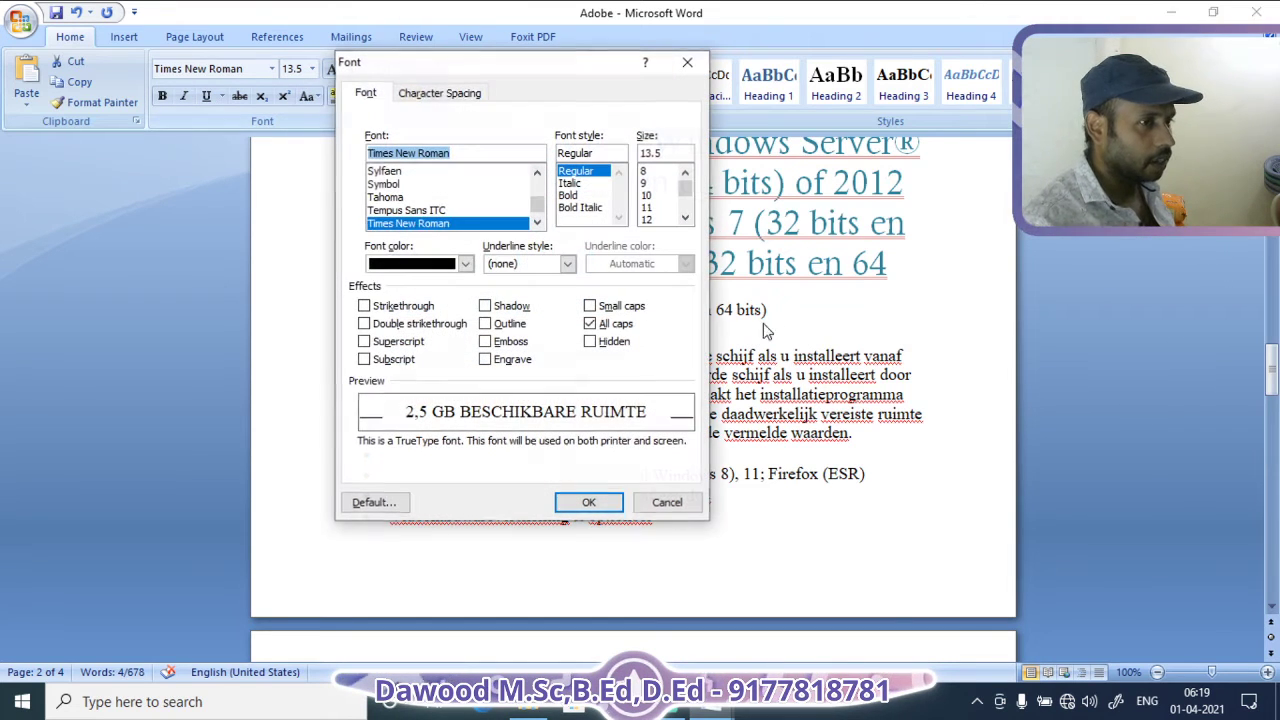
left_click(590, 342)
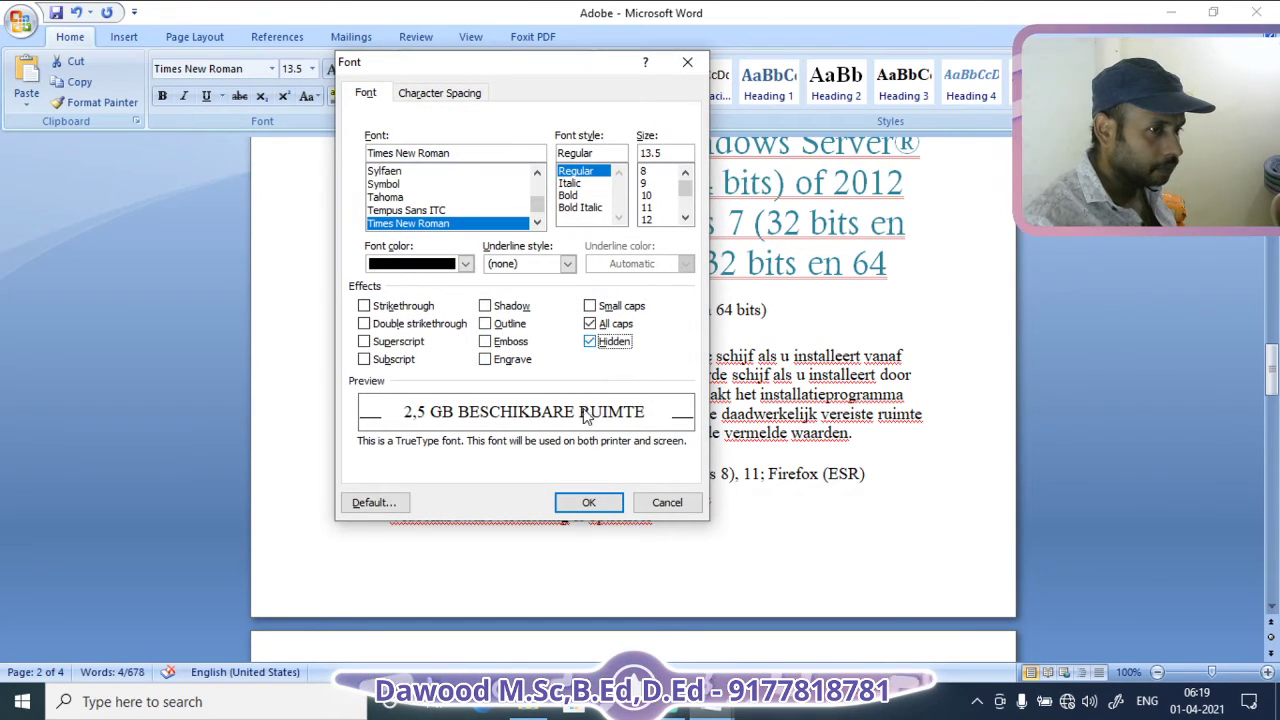
left_click(586, 504)
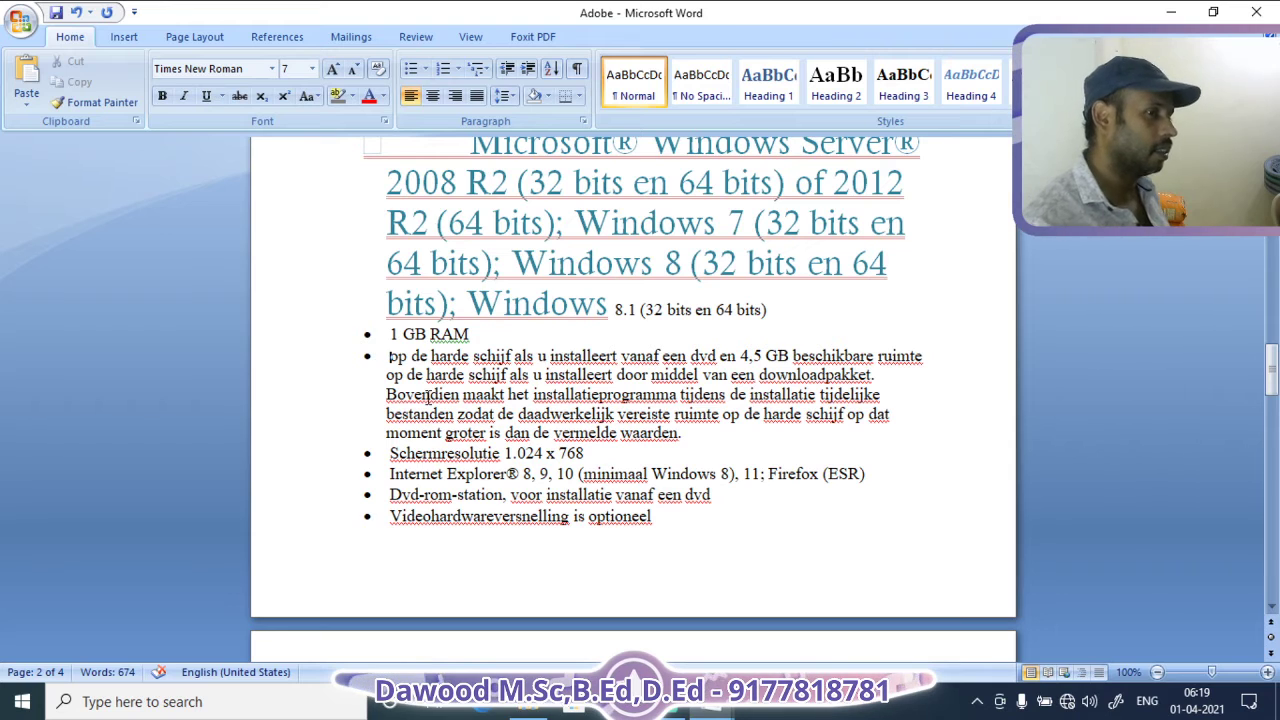
Try the Hidden font effect at the insertion point before "op de harde schijf", and undo the hiding of "2,5 GB beschikbare ruimte"
left_click(384, 121)
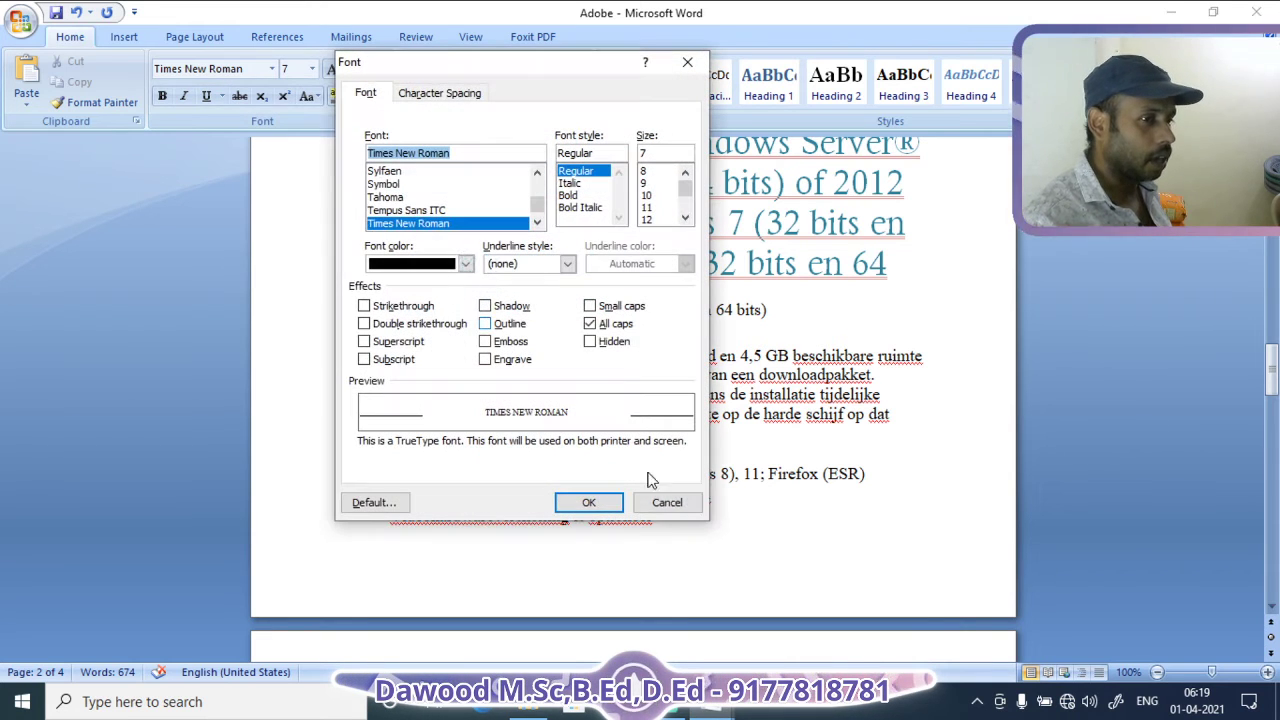
left_click(591, 342)
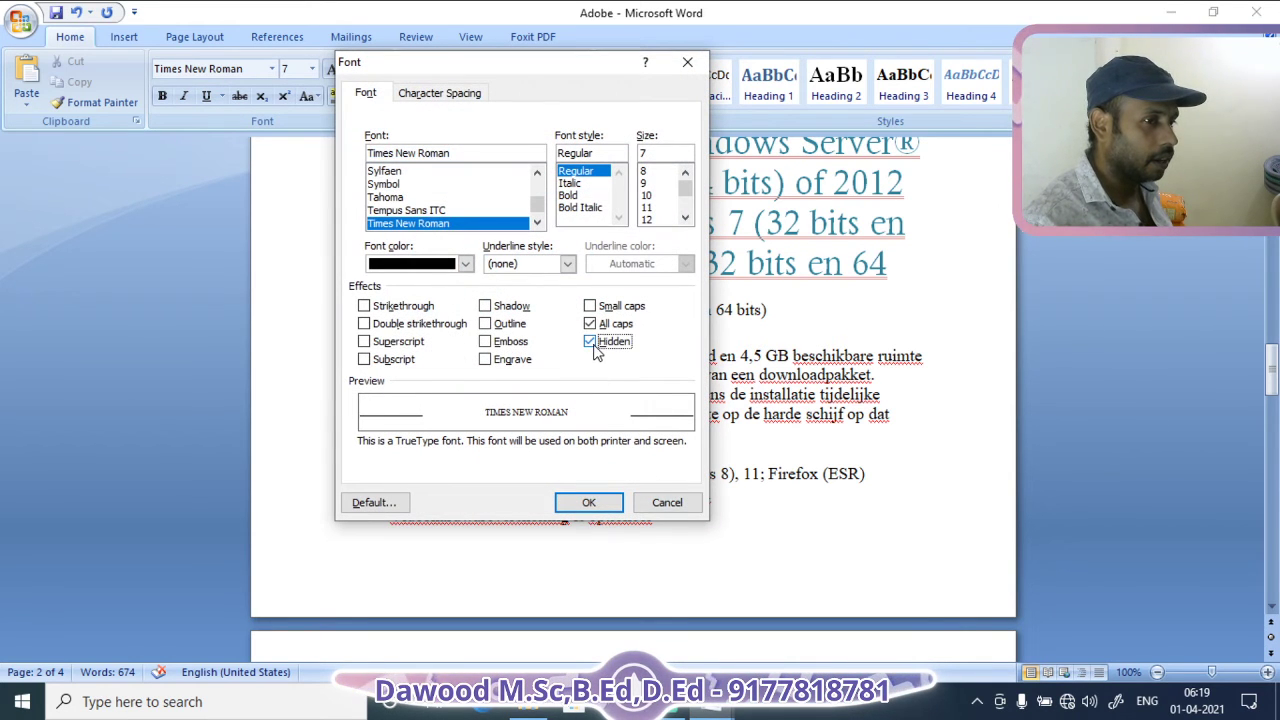
left_click(589, 503)
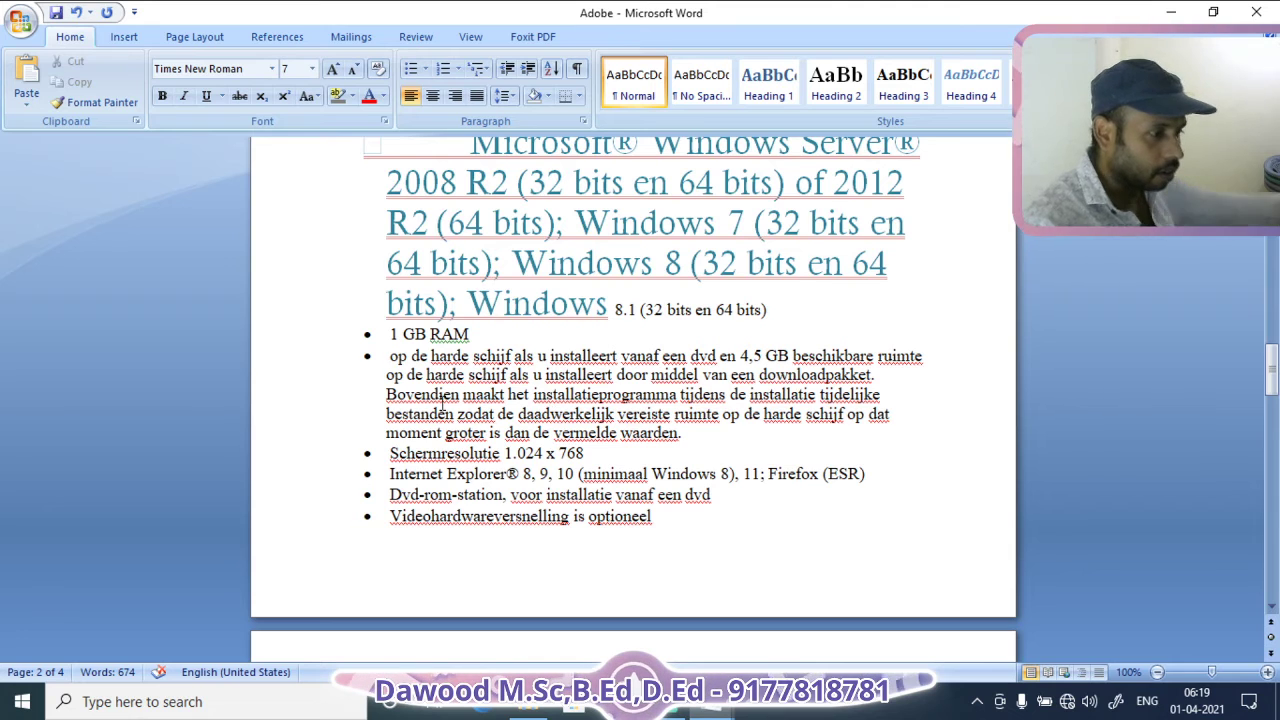
key("ctrl+z")
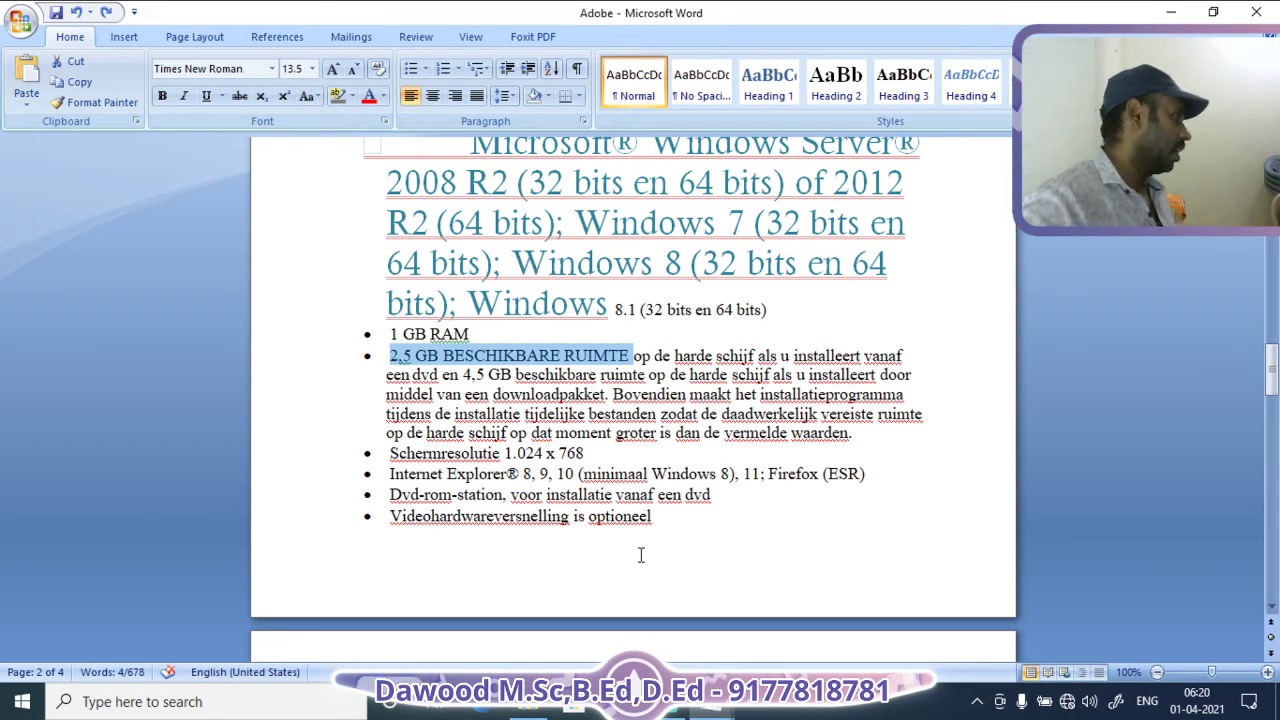
left_click(553, 394)
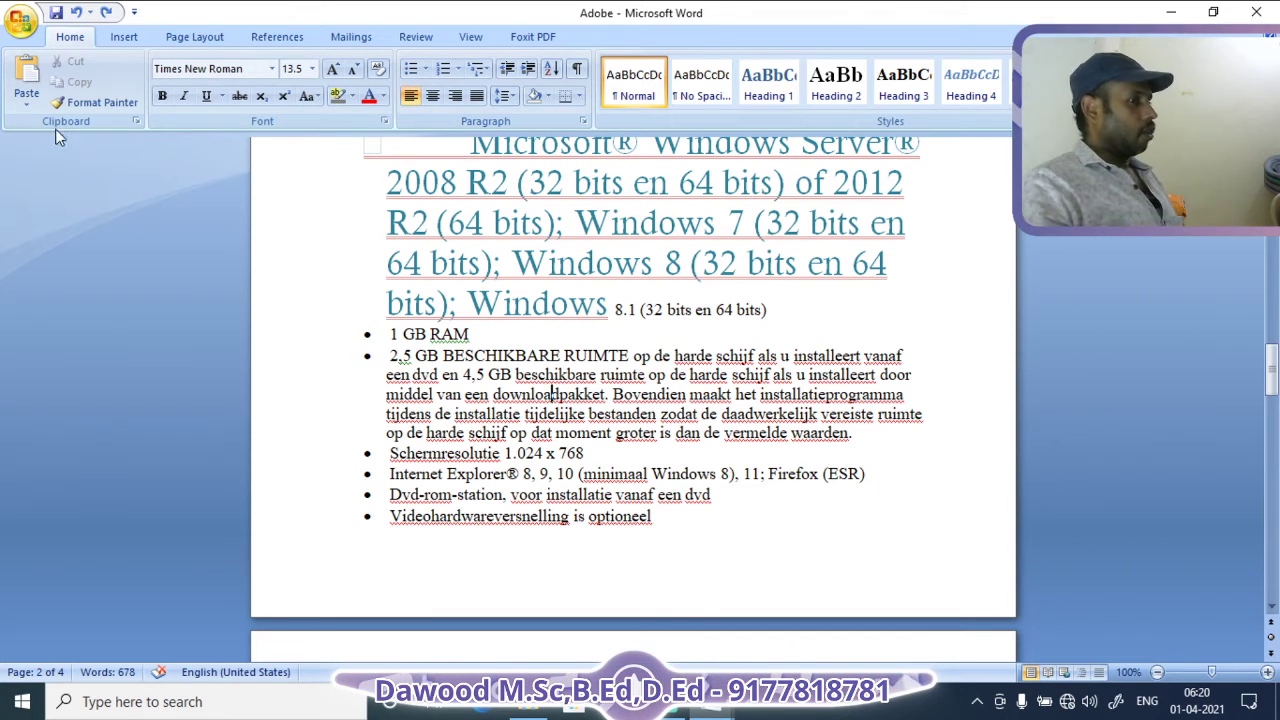
Remove the bullets from the list running from "1 GB RAM" to "Videohardwareversnelling is optioneel", toggling them on and off
scroll(751, 428, "down", 3)
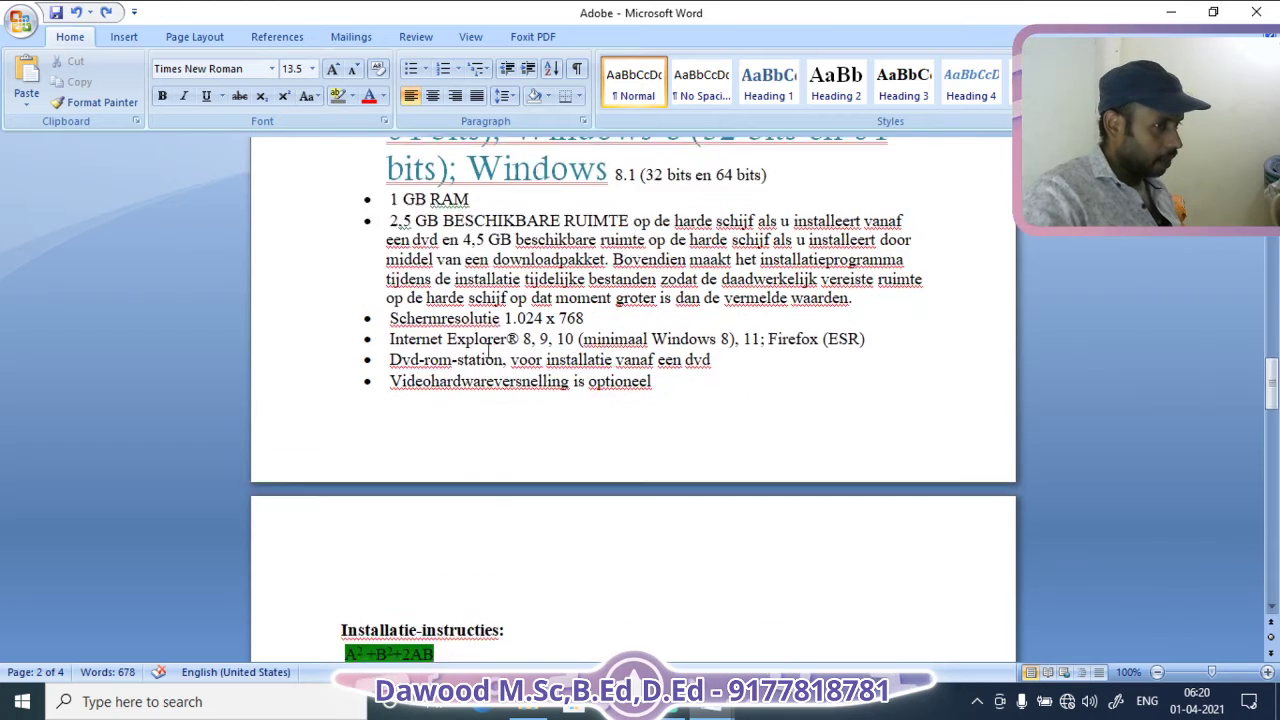
scroll(751, 428, "up", 2)
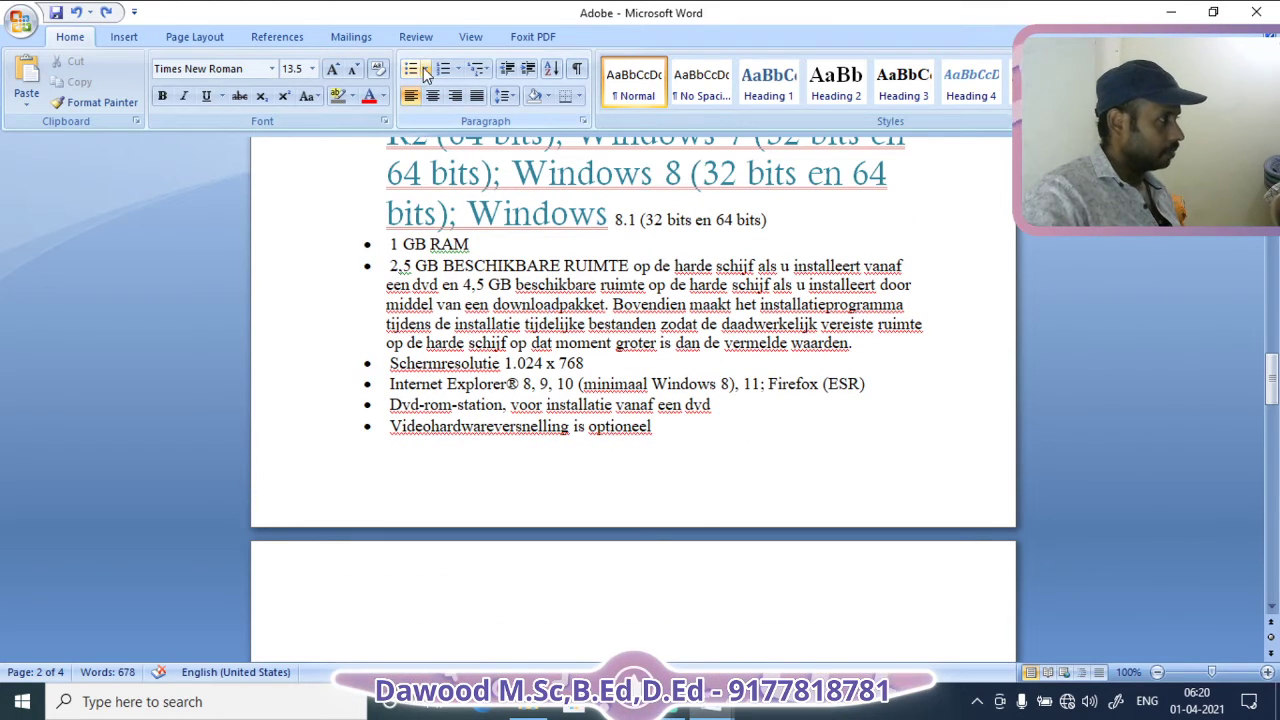
left_click(654, 426)
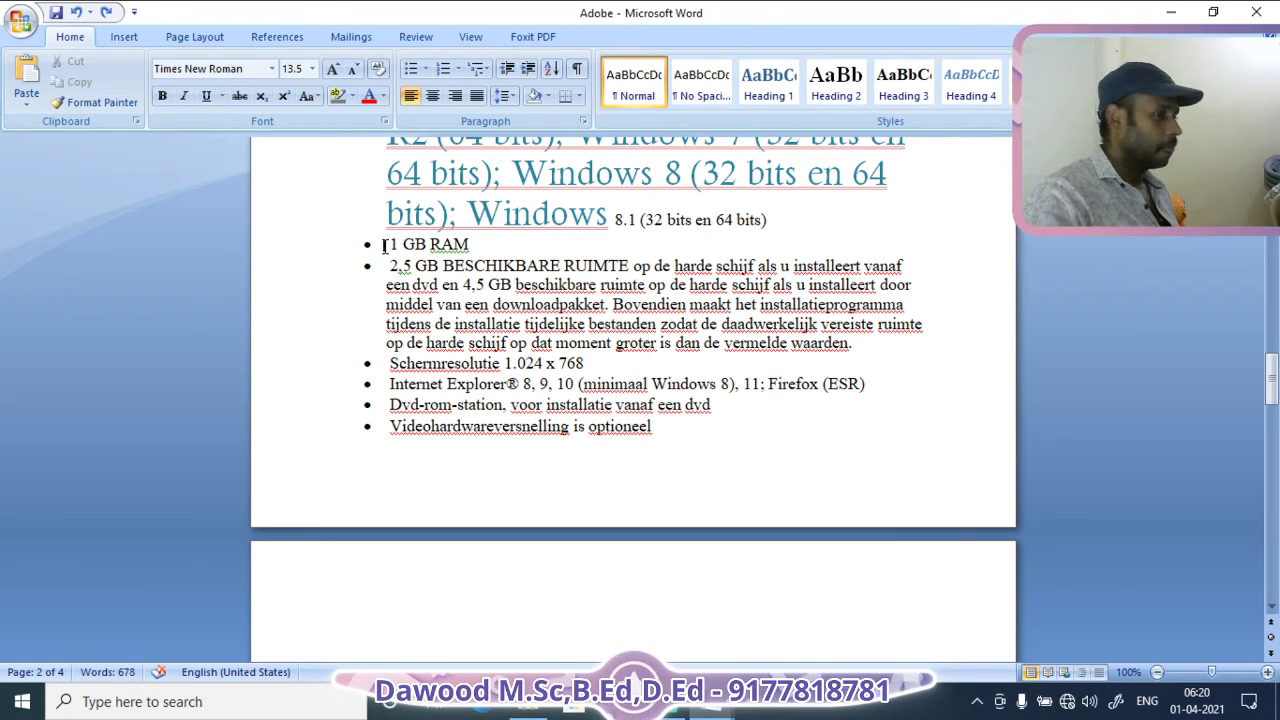
left_click_drag(383, 245, 717, 431)
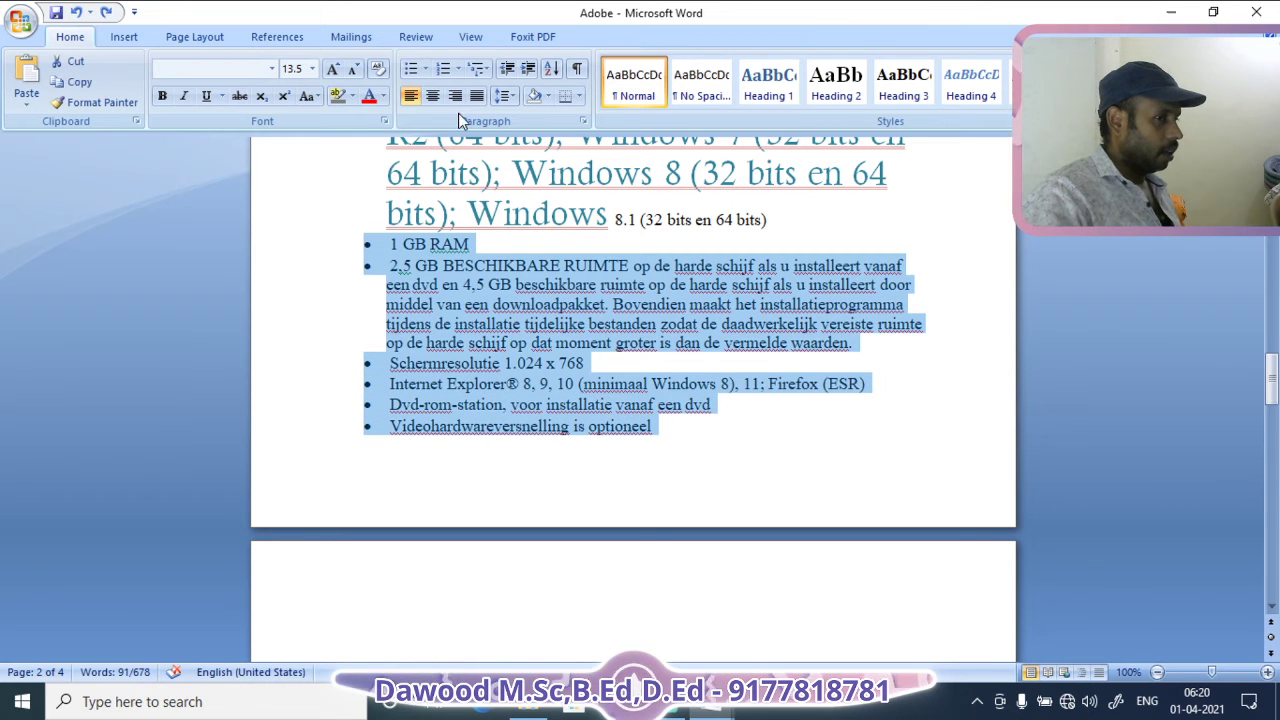
left_click(410, 68)
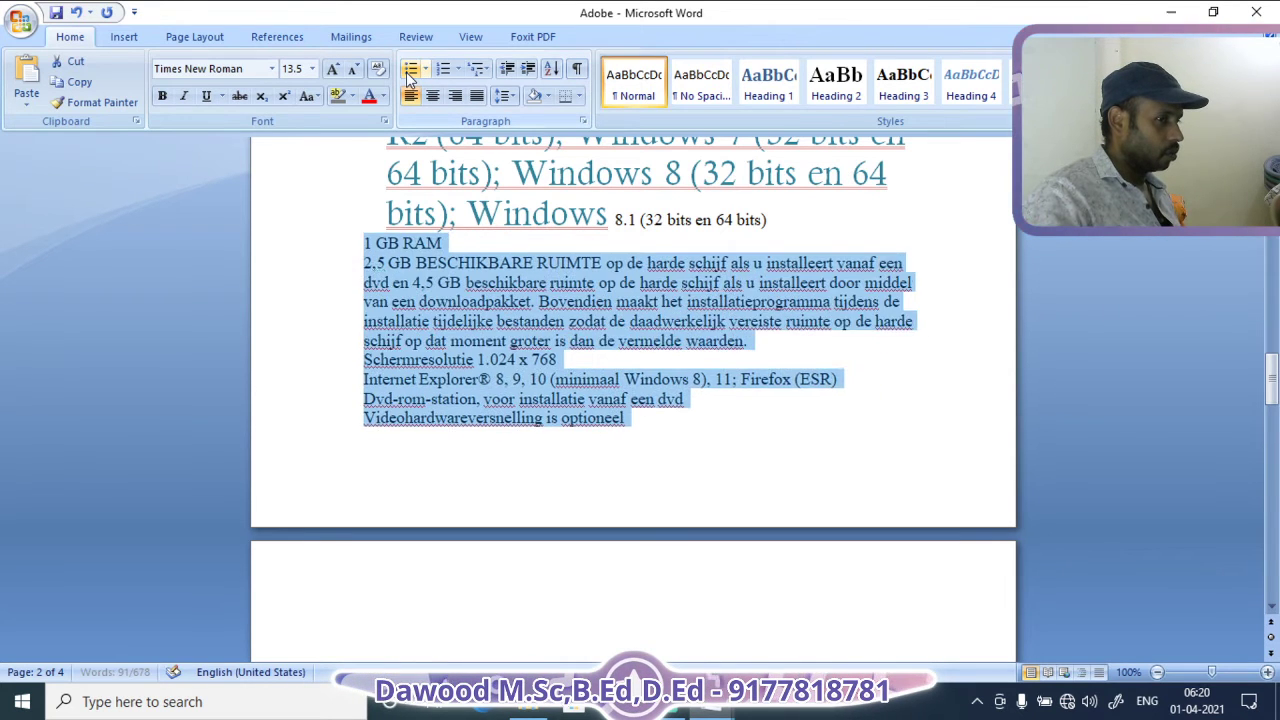
left_click(410, 68)
left_click(410, 68)
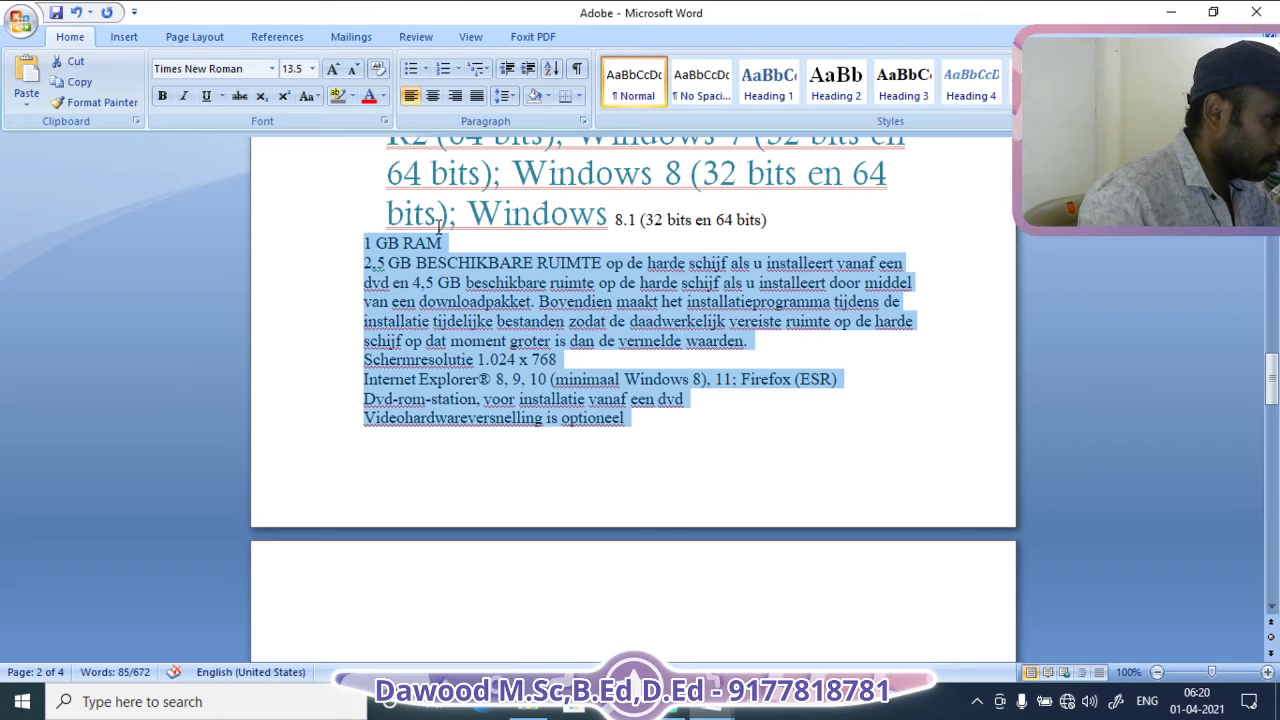
Apply round bullets to the lines from "1 GB RAM" to "Videohardwareversnelling is optioneel"
left_click(443, 243)
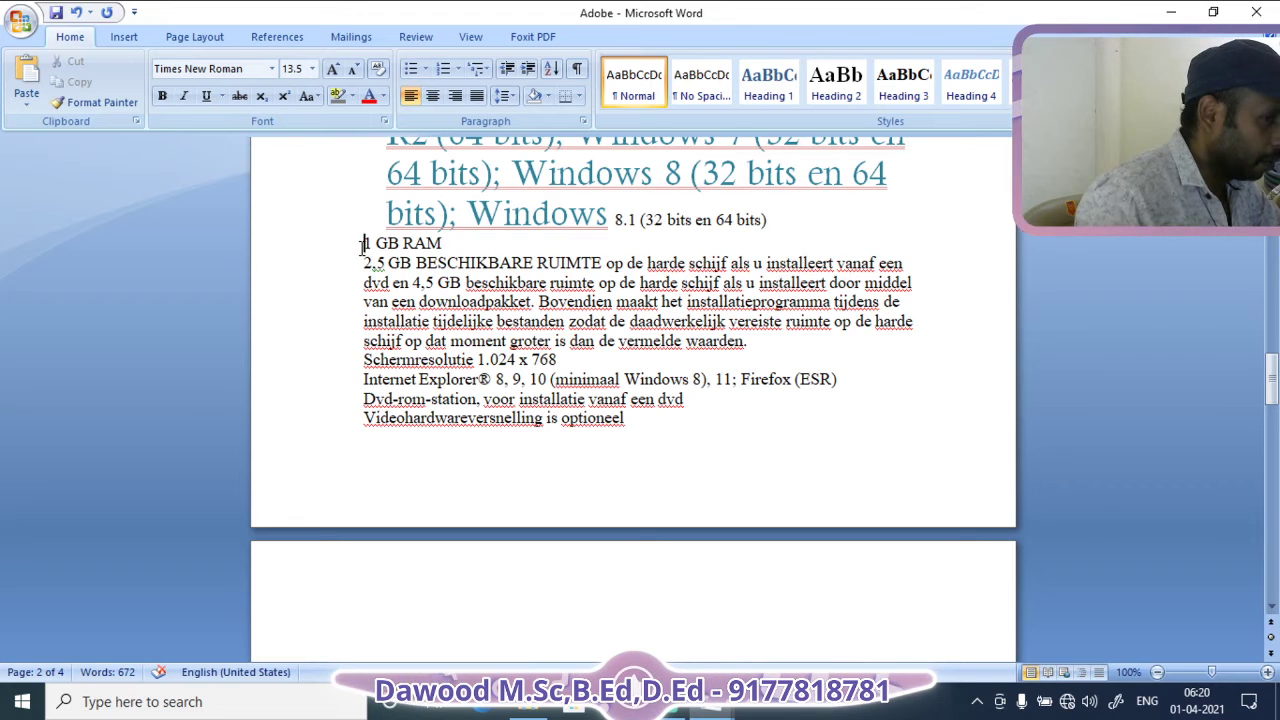
left_click_drag(362, 244, 633, 423)
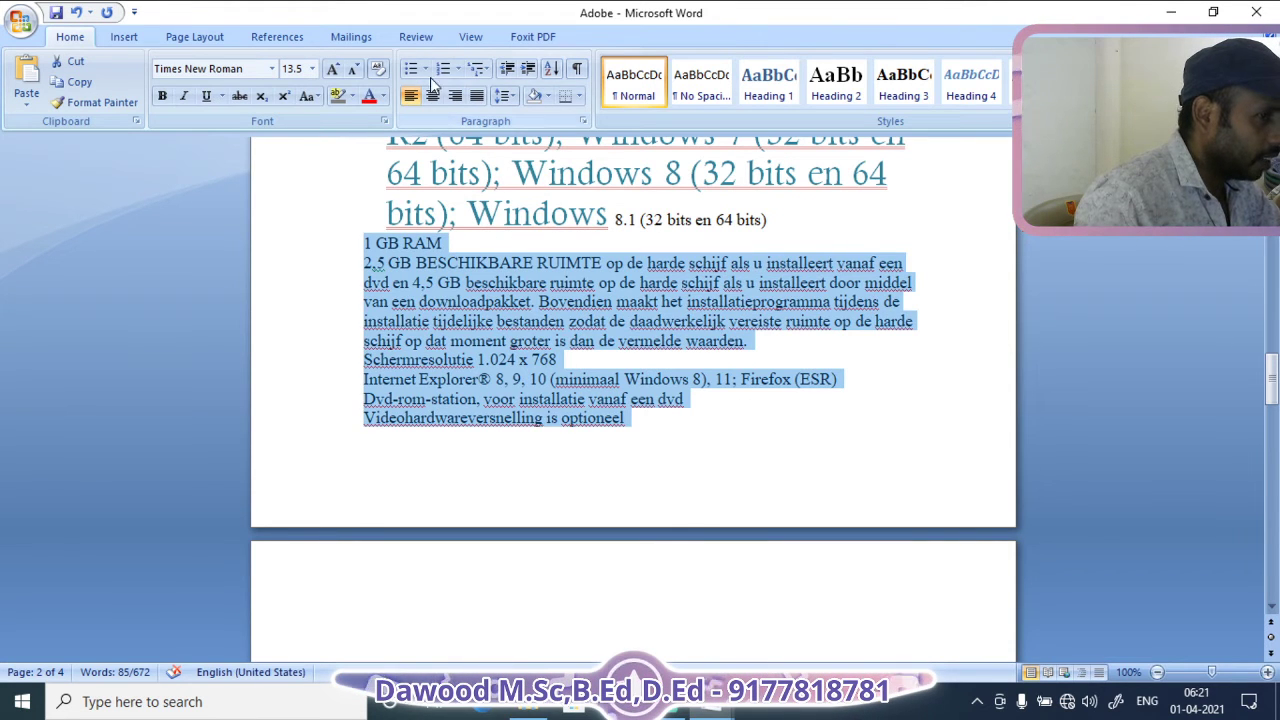
left_click(410, 68)
left_click(573, 428)
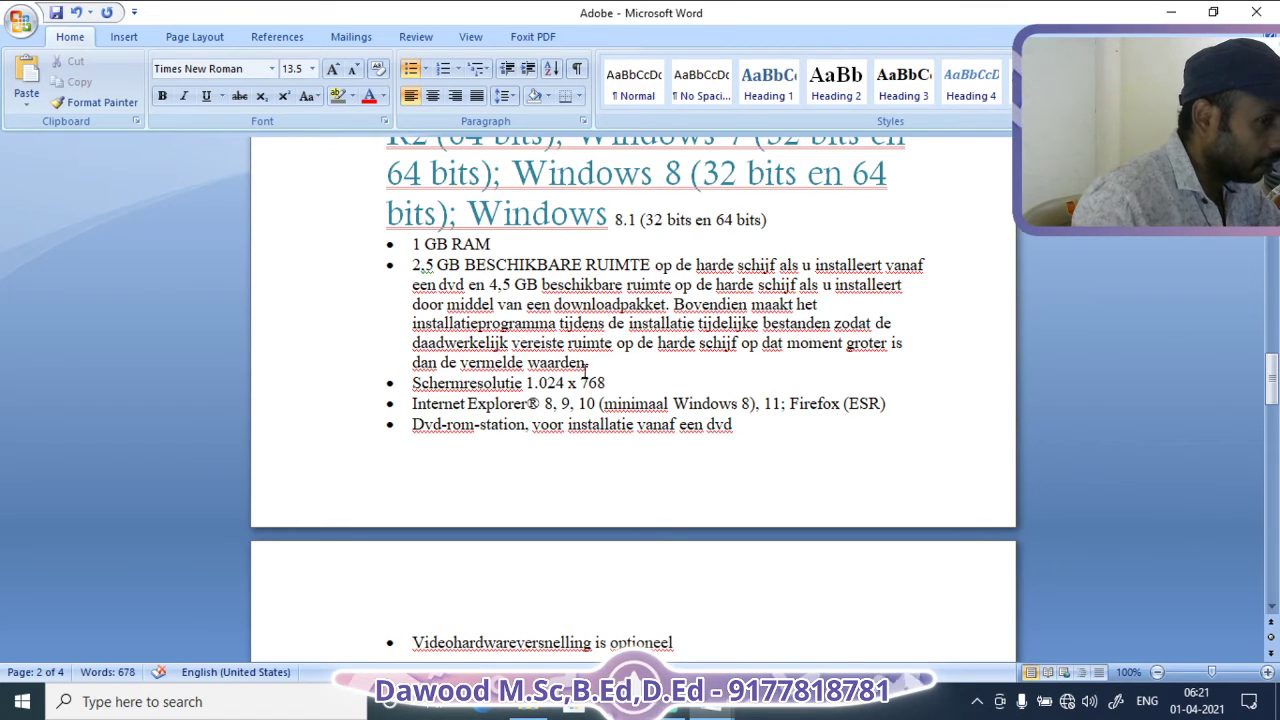
left_click(413, 265)
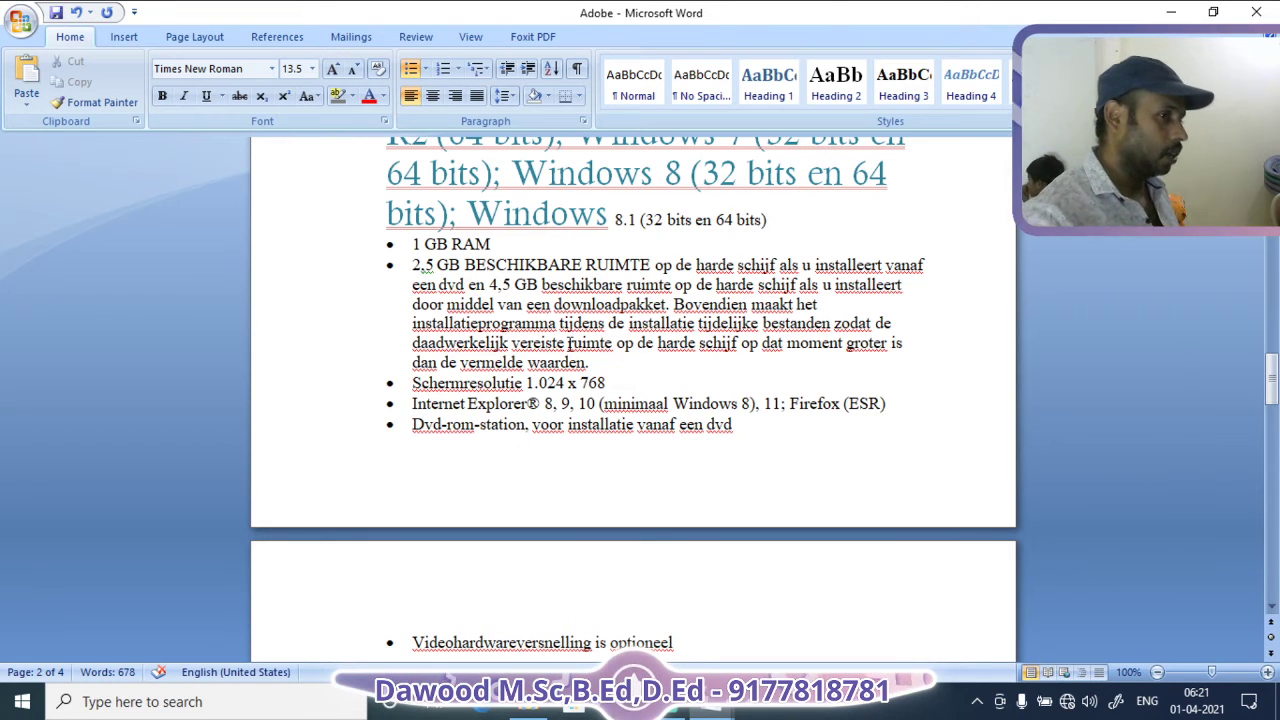
Examine the bullet library, the list level options and the new bullet symbol choices, closing them without a change
left_click(425, 68)
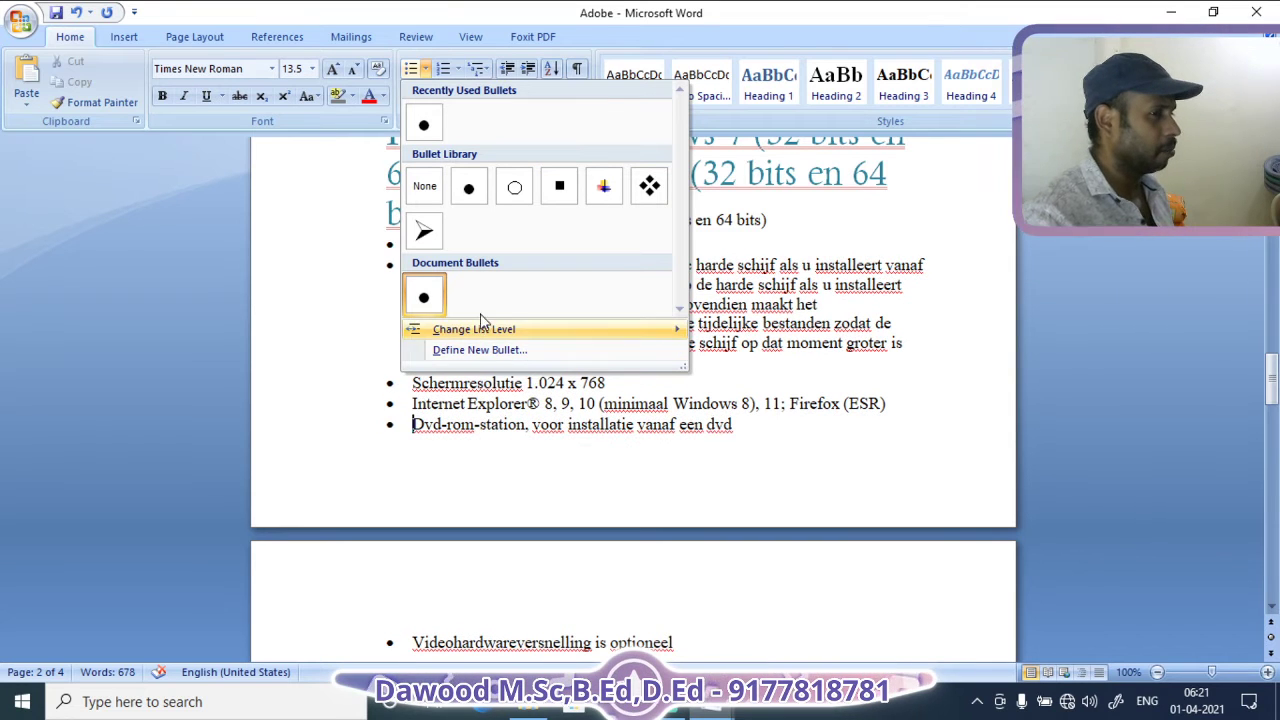
mouse_move(478, 337)
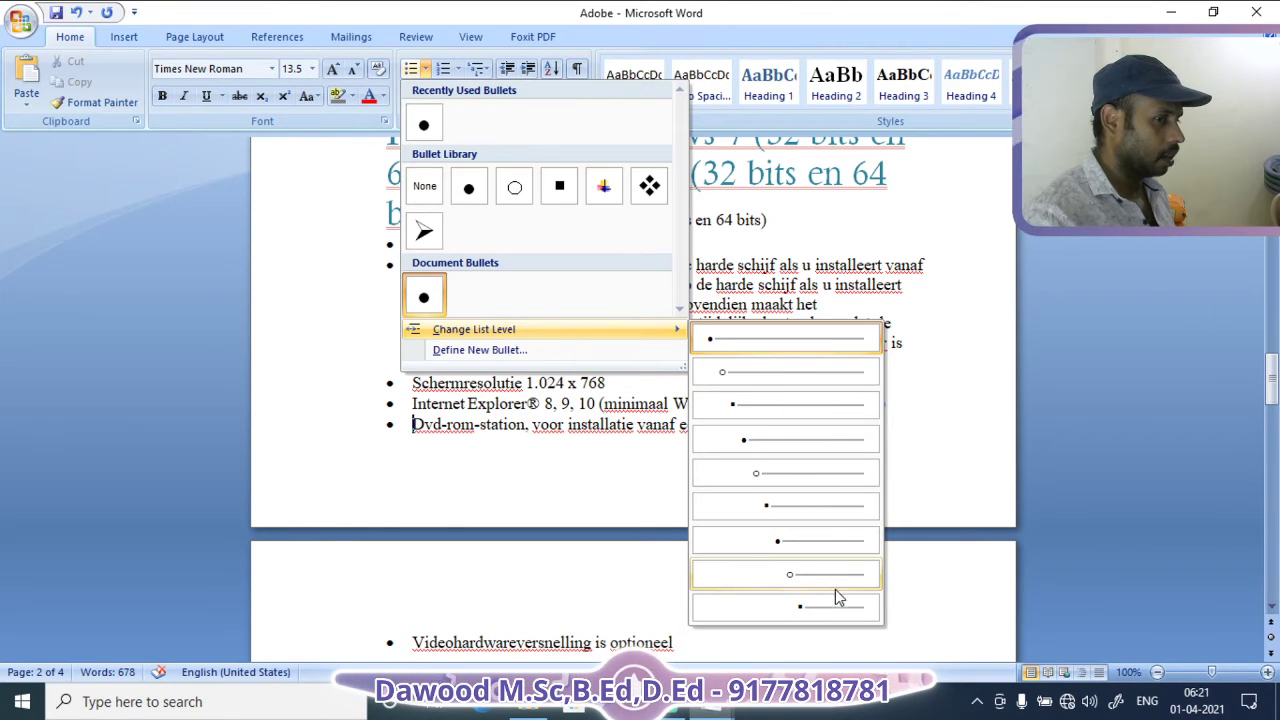
left_click(470, 350)
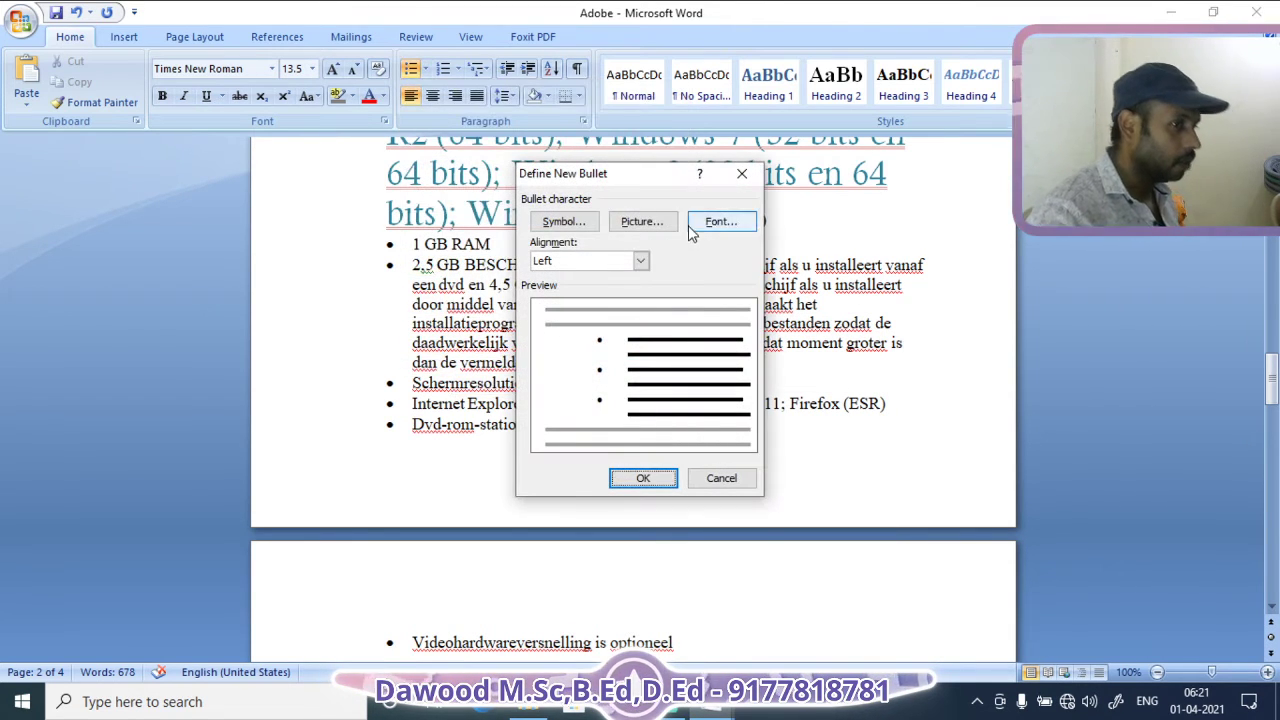
left_click(564, 222)
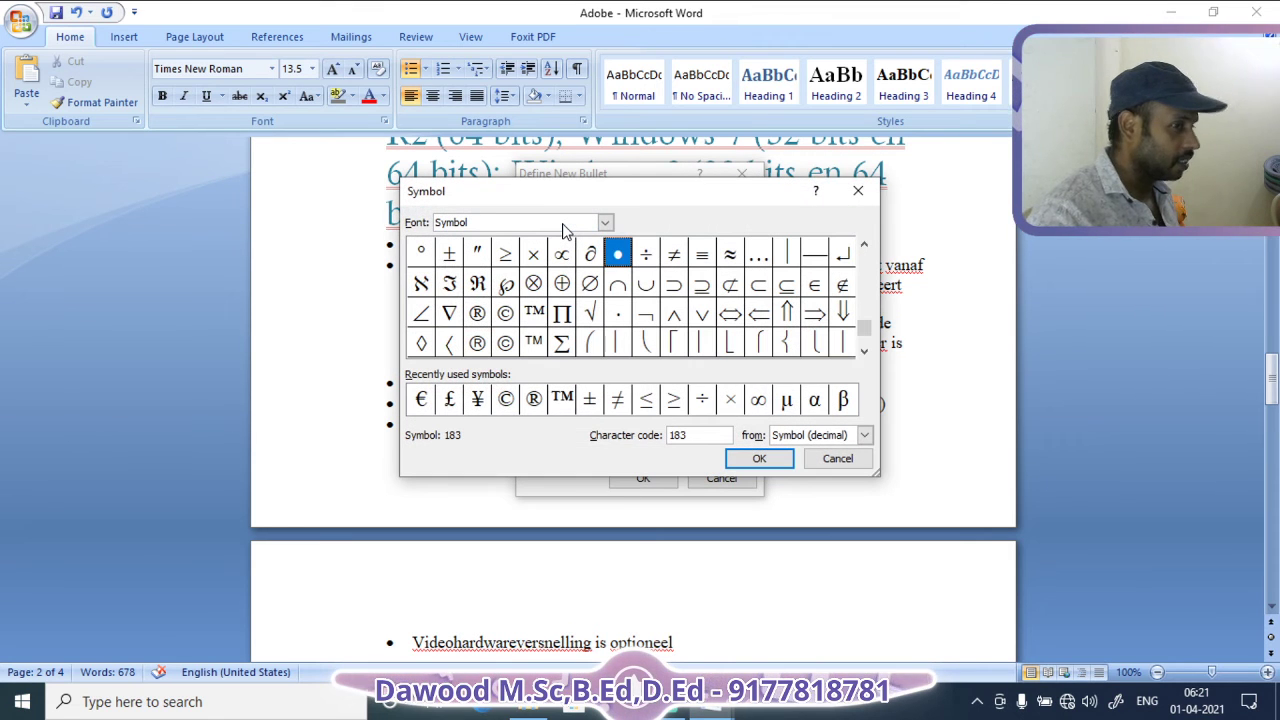
left_click(858, 190)
left_click(741, 173)
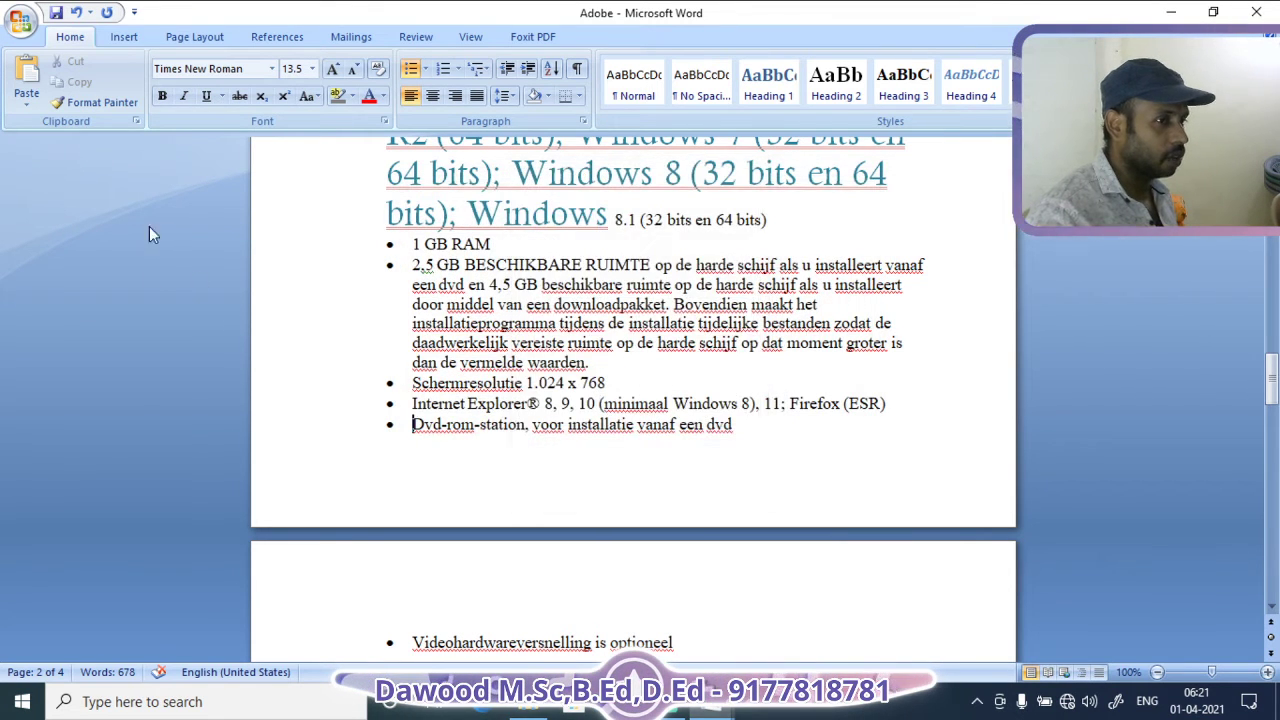
Start defining a new bullet from a symbol and browse the characters of the Symbol font
left_click(426, 69)
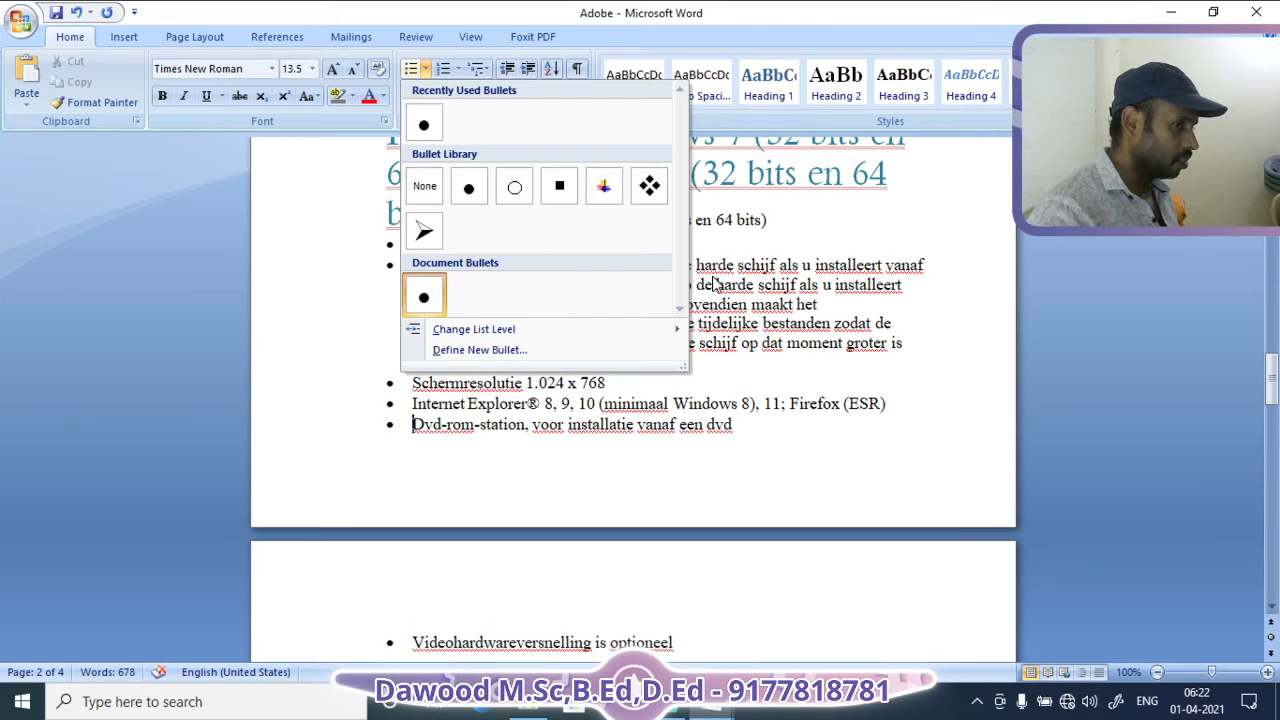
left_click(488, 351)
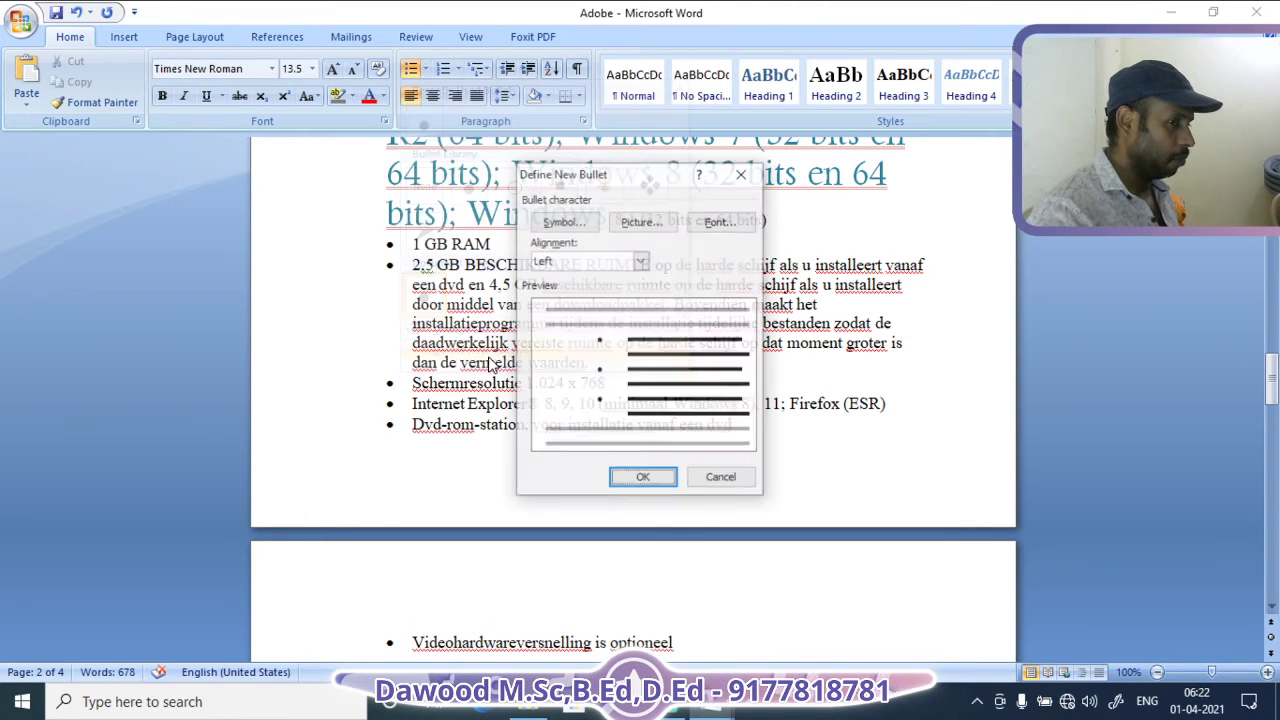
left_click(577, 229)
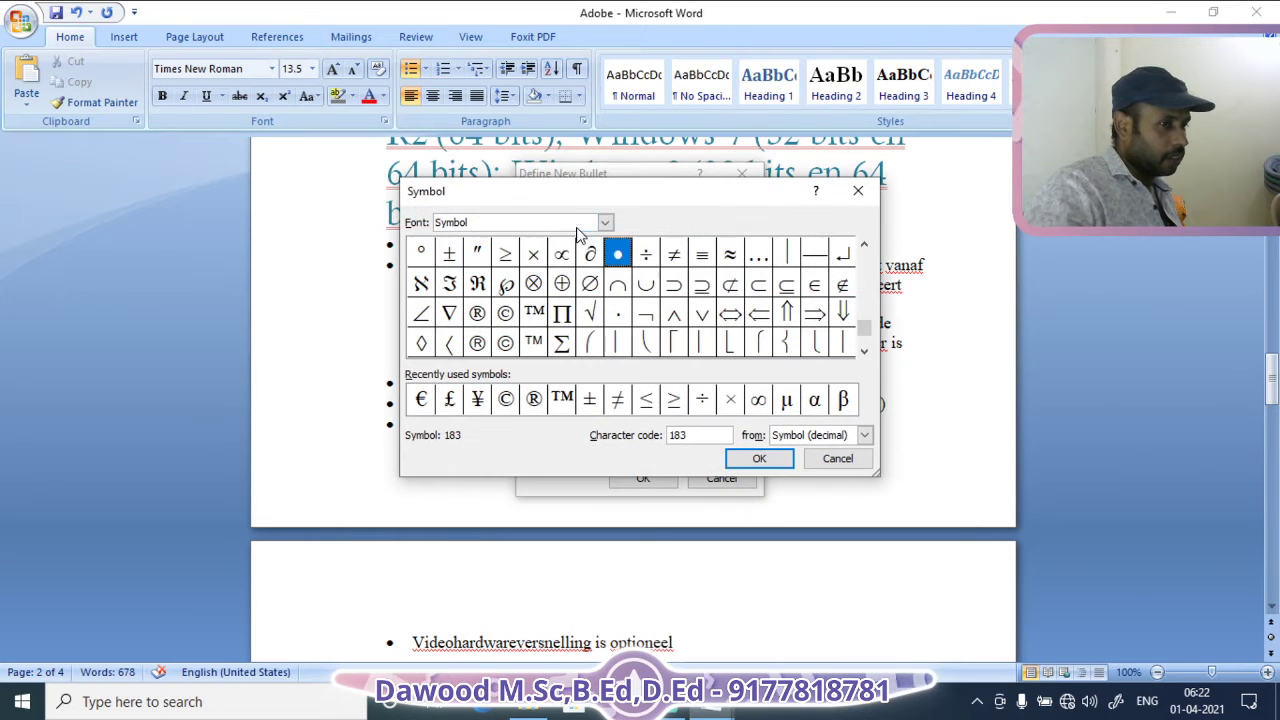
left_click(864, 351)
mouse_move(863, 341)
left_mouse_down()
mouse_move(865, 256)
mouse_move(874, 356)
left_mouse_up()
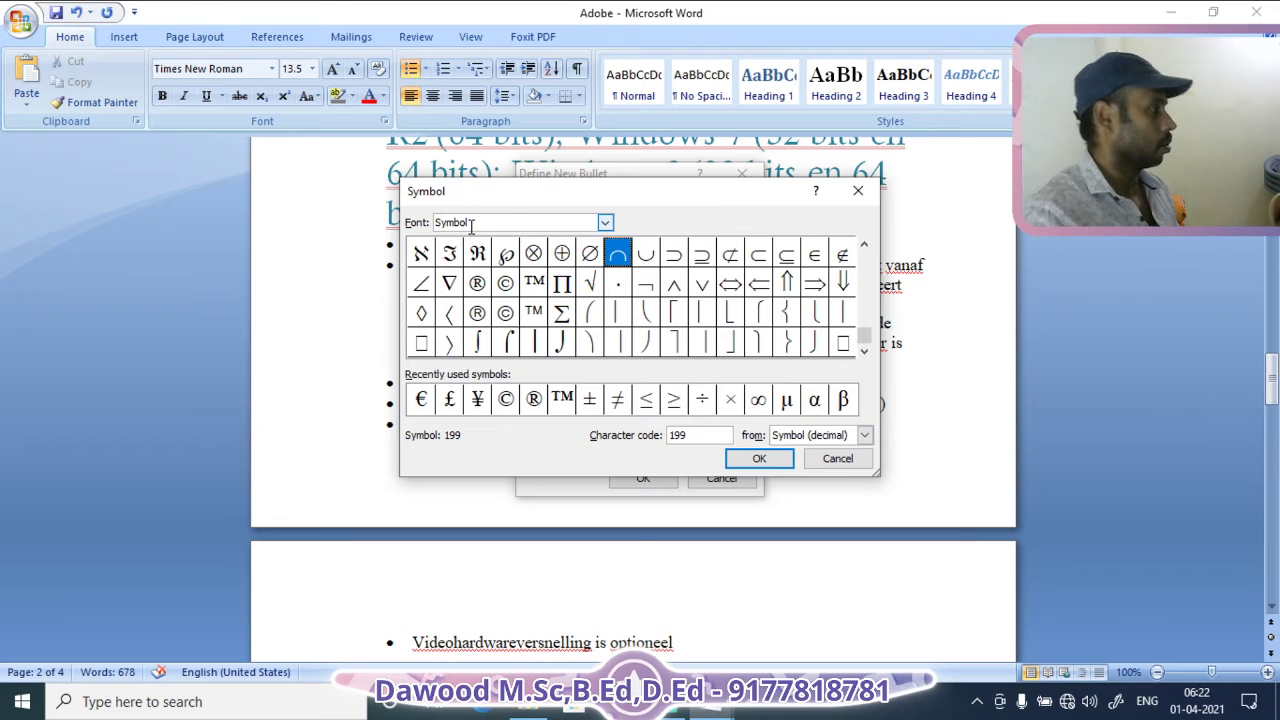
Browse the Stencil font's characters for the new bullet and set the symbol font back to Symbol
left_click(605, 222)
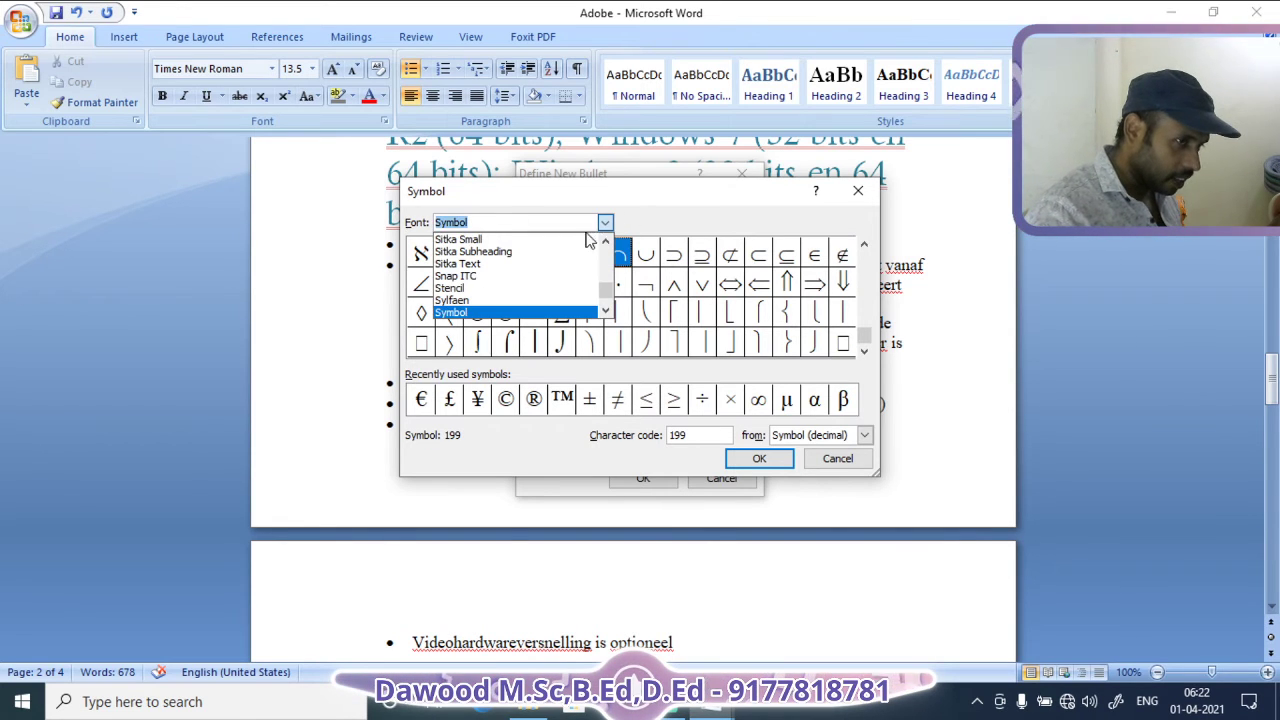
left_click(455, 287)
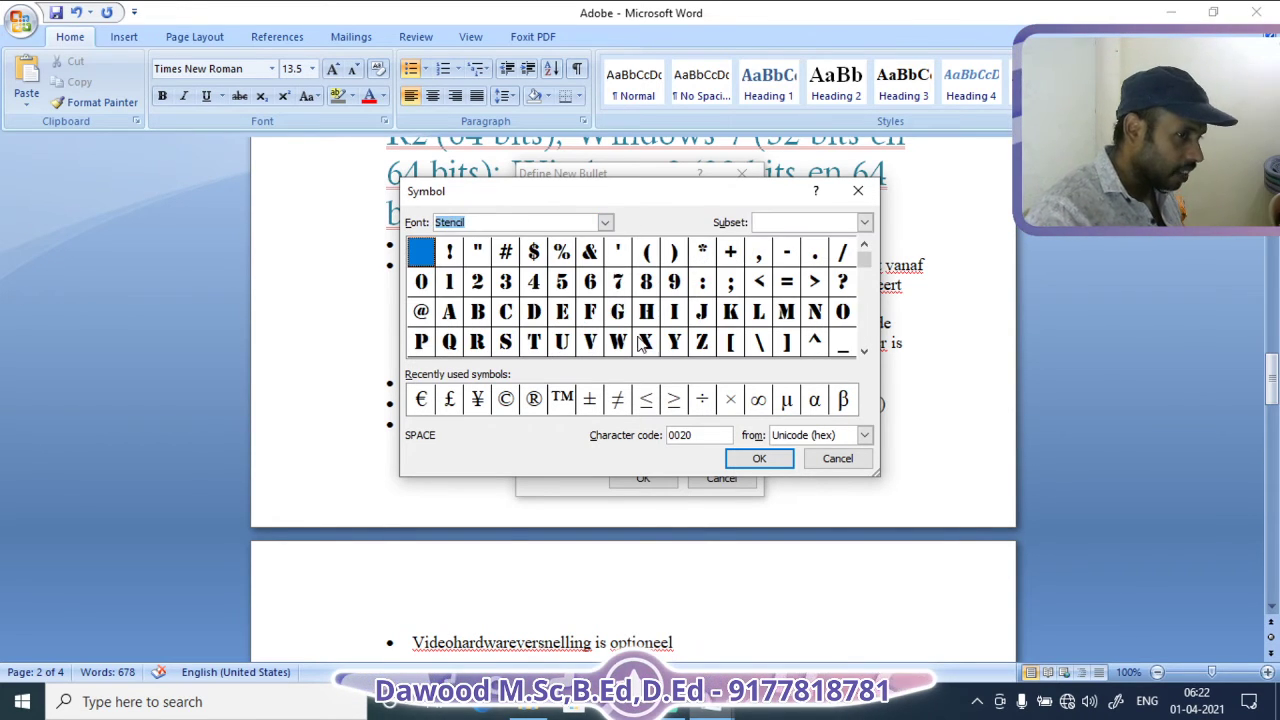
left_click(866, 303)
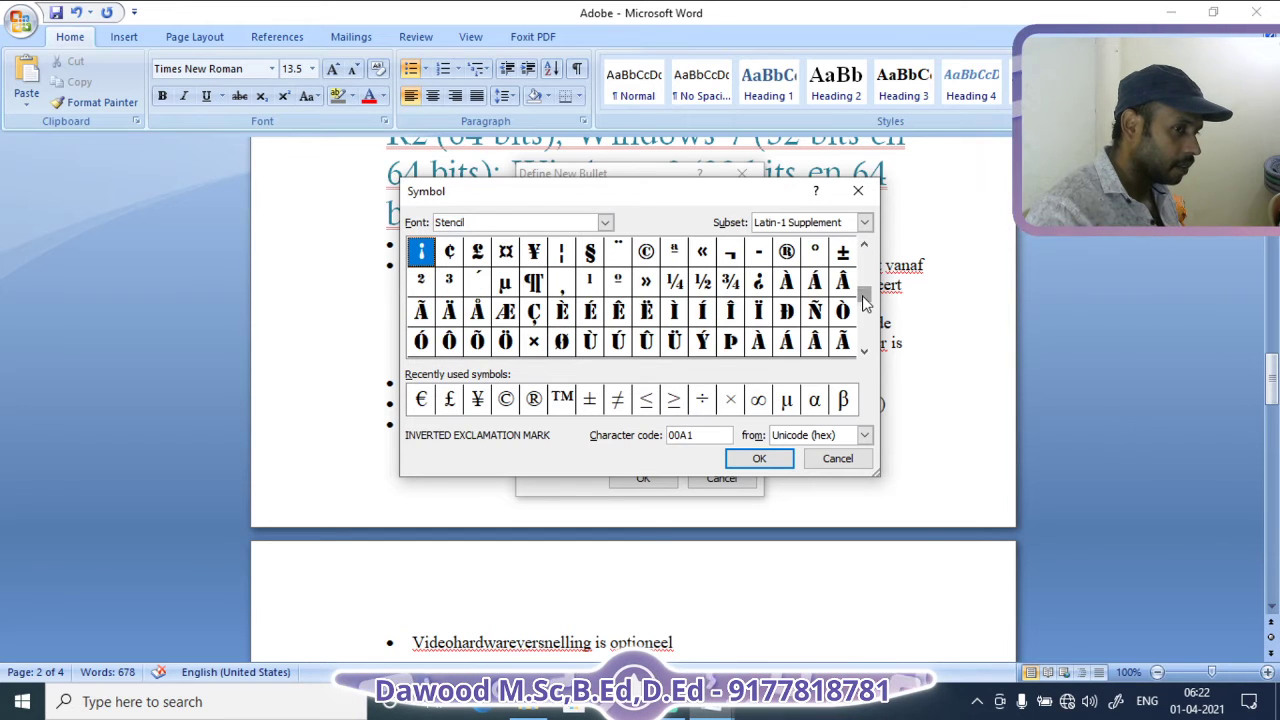
left_click_drag(864, 298, 865, 231)
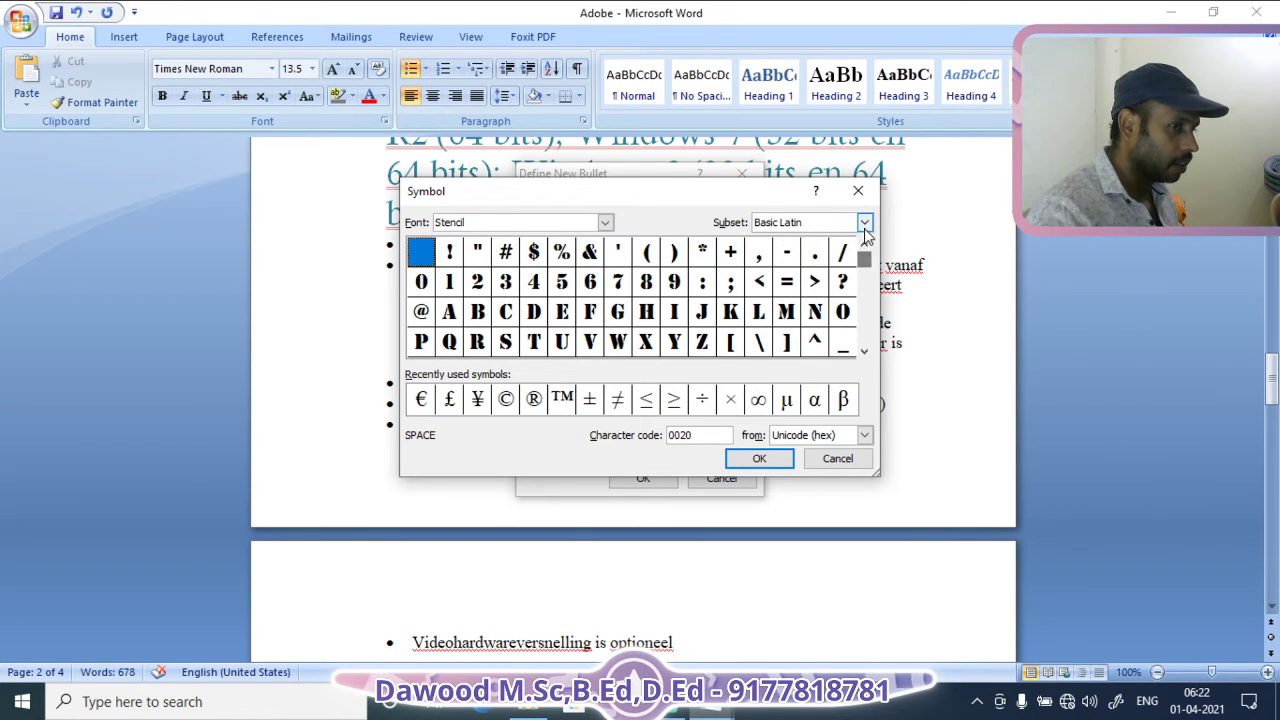
left_click(605, 222)
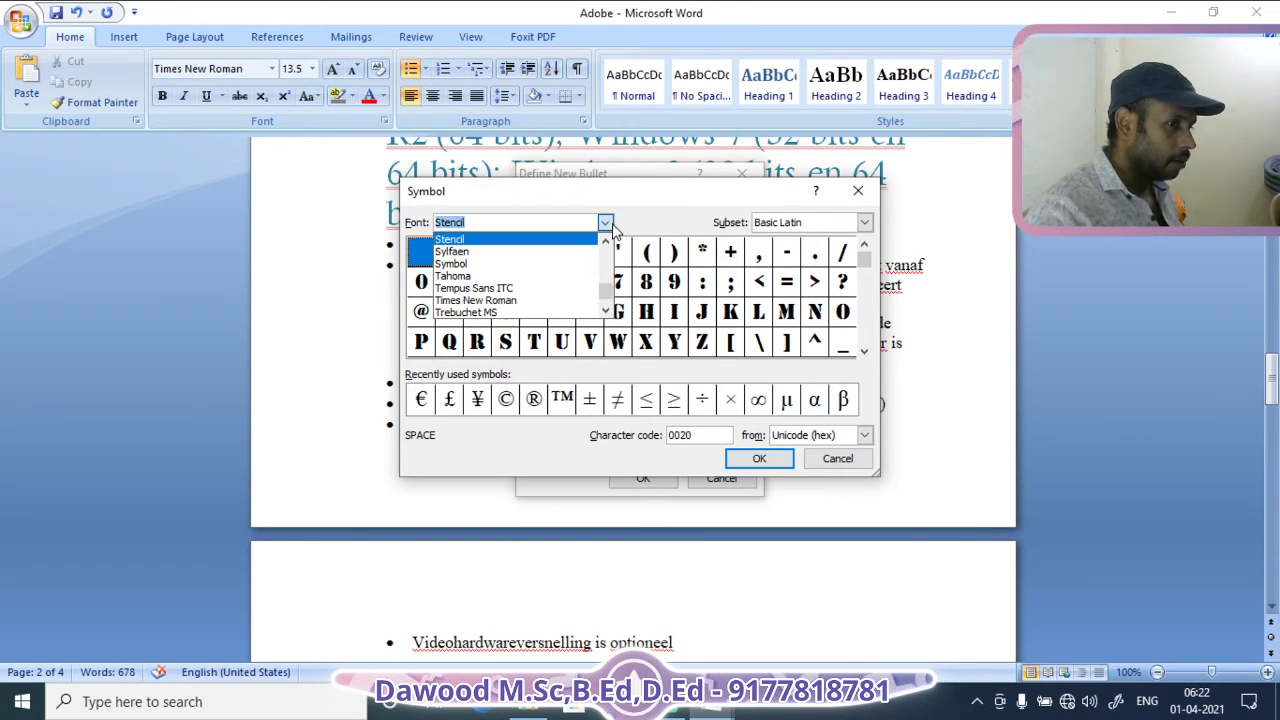
left_click(537, 265)
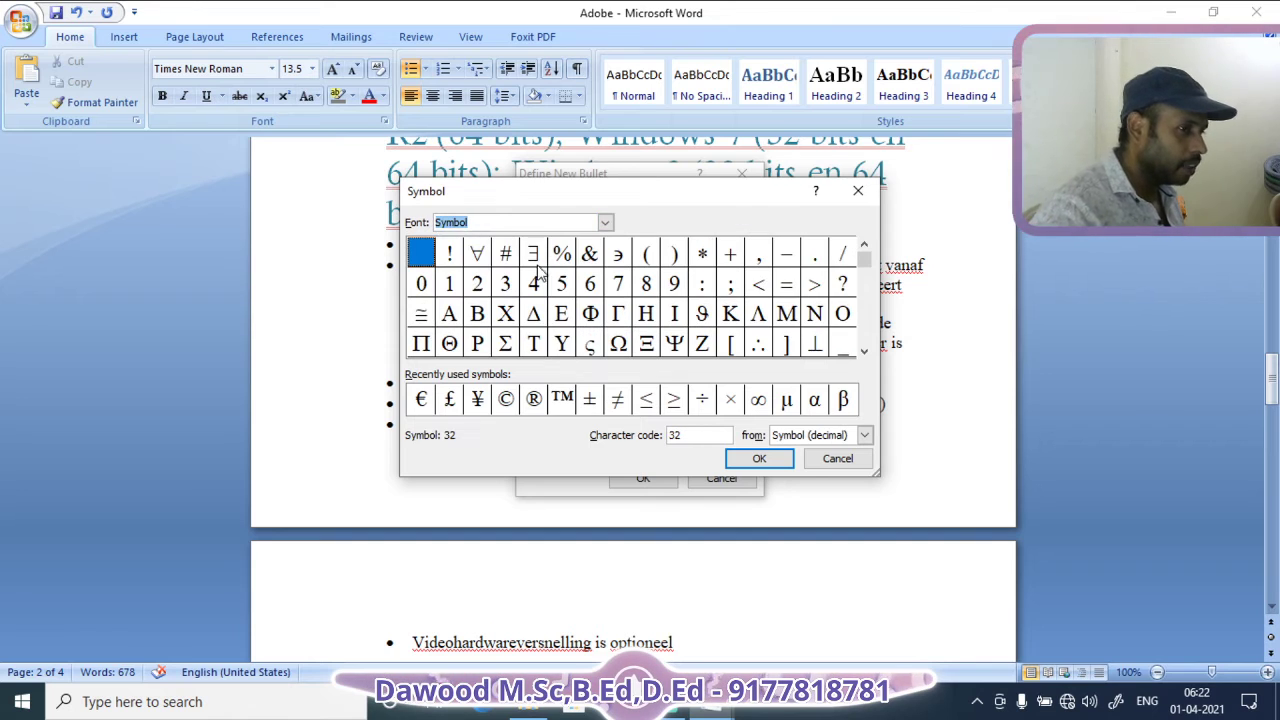
Choose the club character (♣, code 167) from the Symbol font as the new bullet and apply it to the list
left_click(864, 352)
left_click(864, 352)
left_click(864, 352)
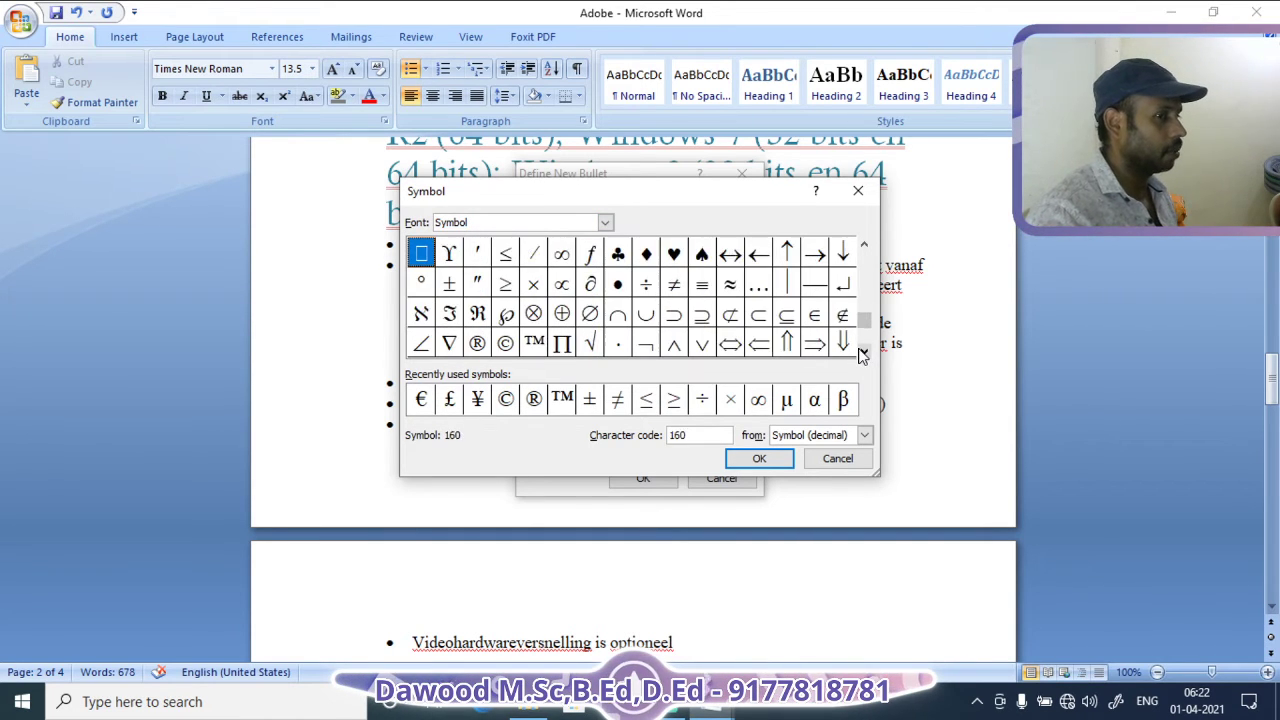
left_click(864, 352)
left_click(864, 245)
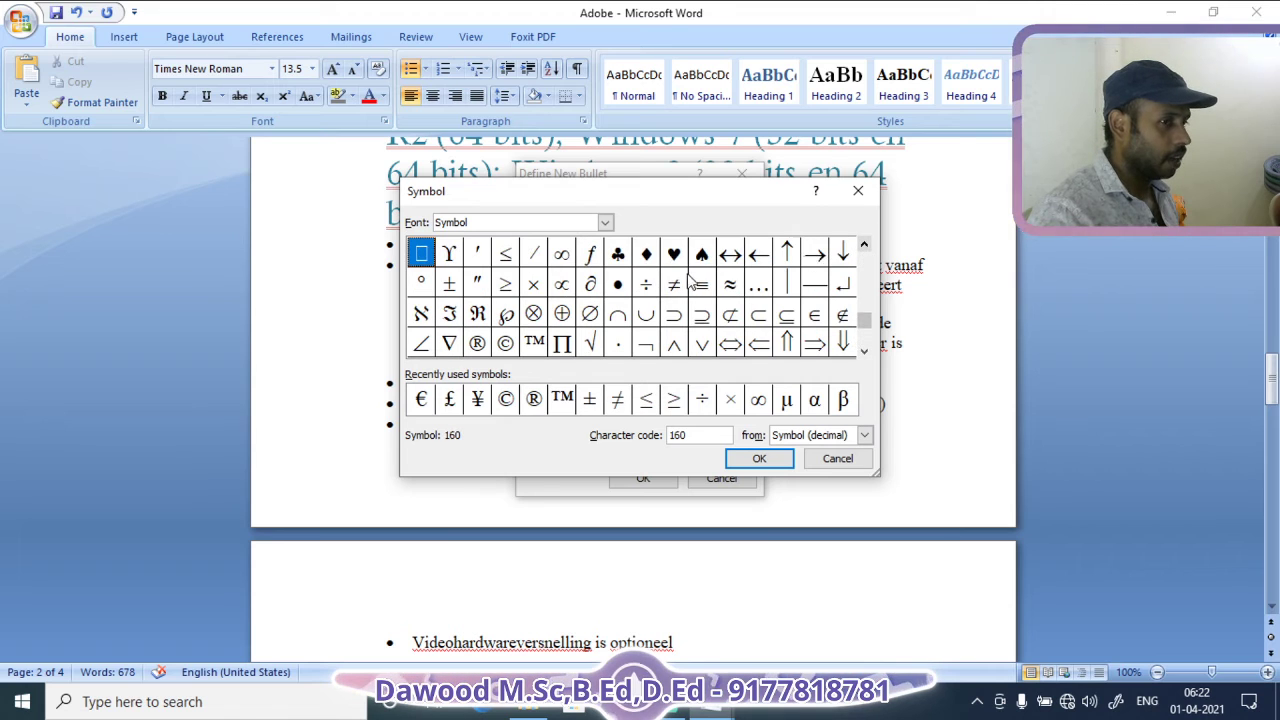
left_click(646, 254)
left_click(618, 254)
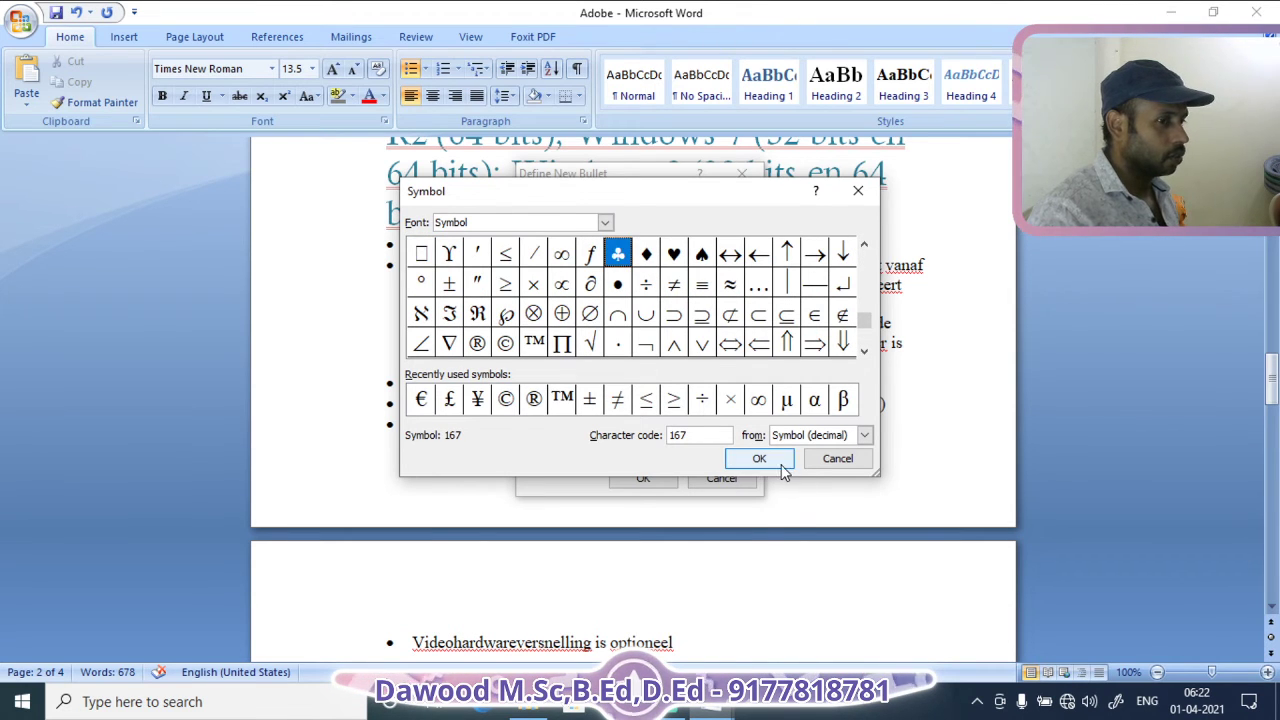
left_click(782, 462)
left_click(630, 480)
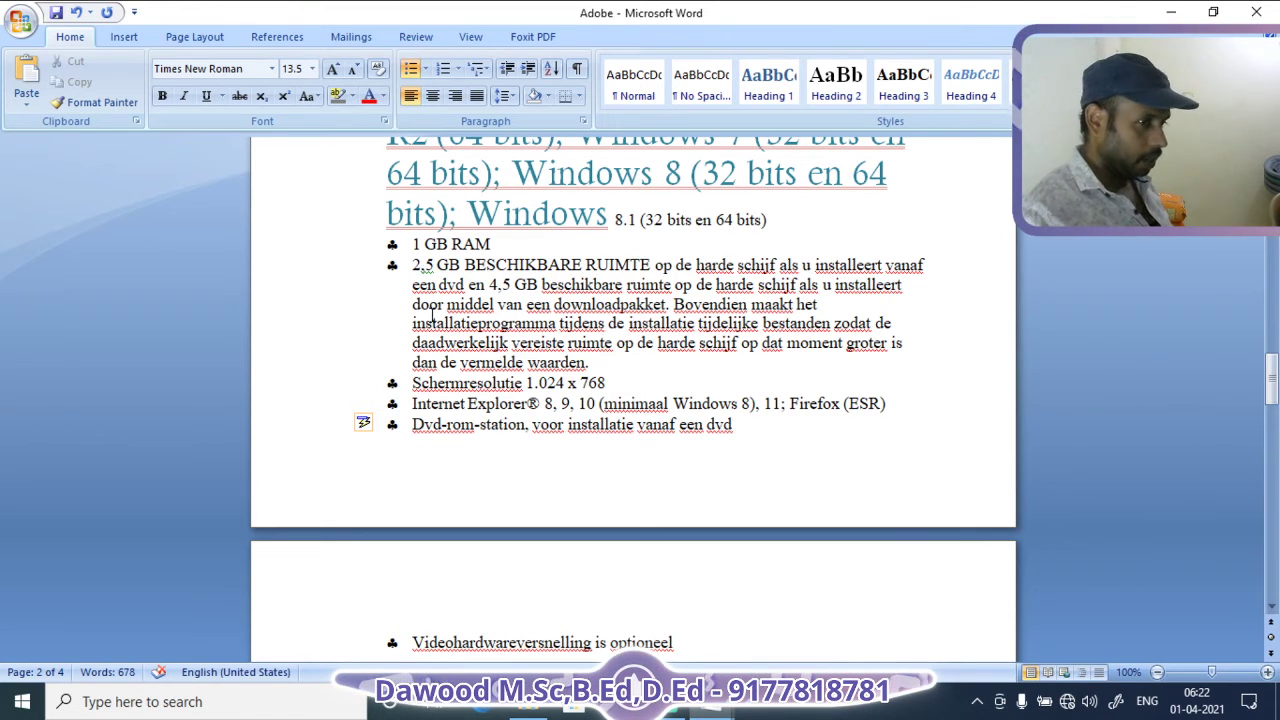
left_click(393, 243)
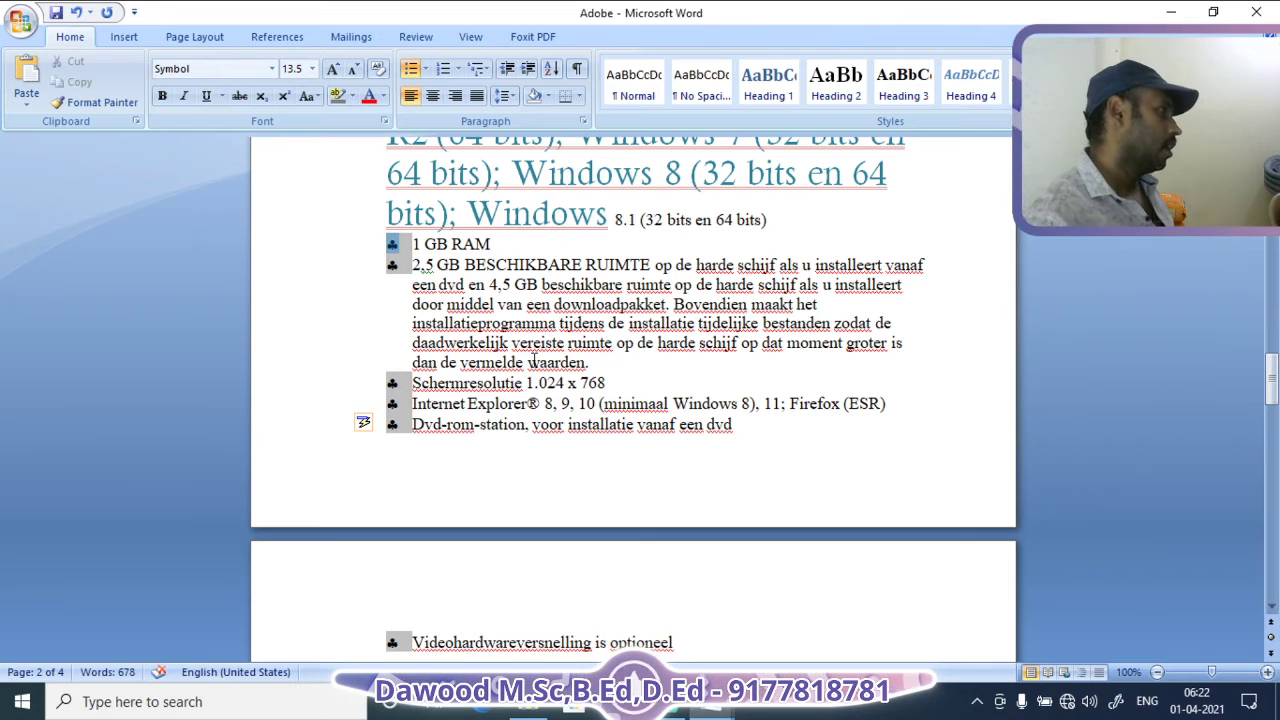
left_click(508, 474)
Change the bullets of the lines from "1 GB RAM" to "Videohardwareversnelling is optioneel" to round ones
left_click_drag(380, 262, 592, 645)
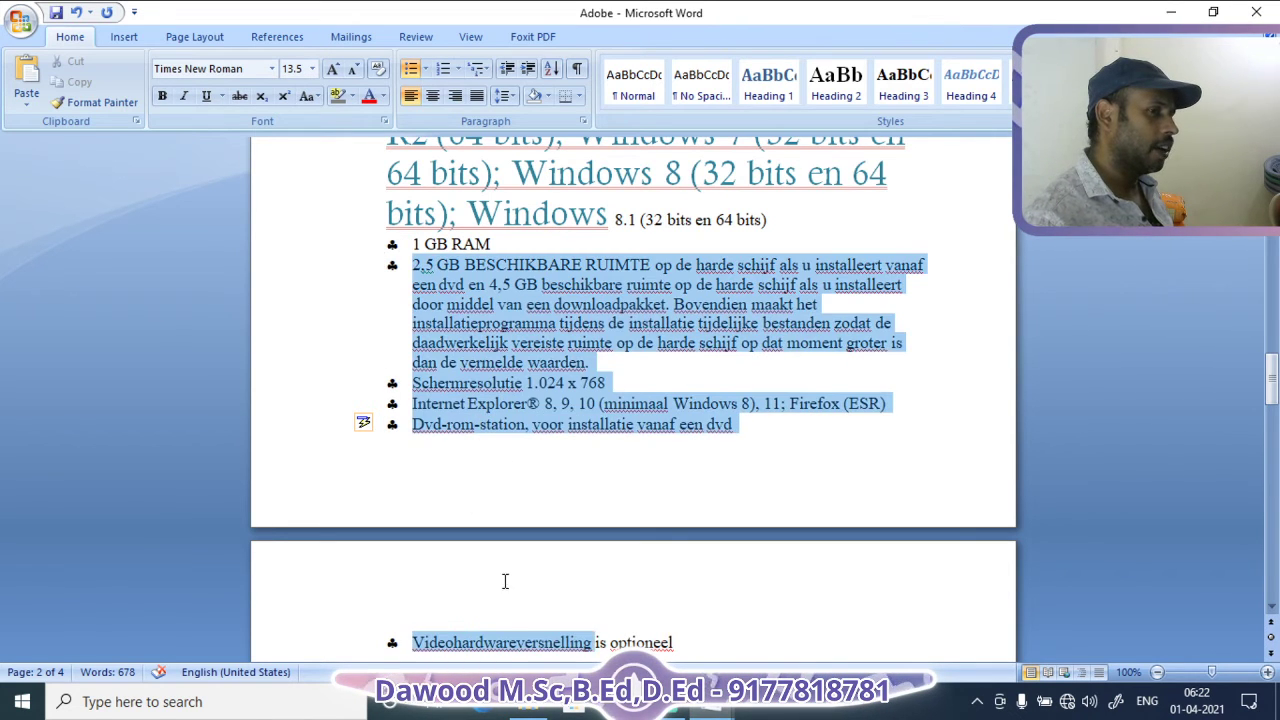
scroll(629, 443, "down", 3)
scroll(520, 305, "up", 3)
left_click(514, 413)
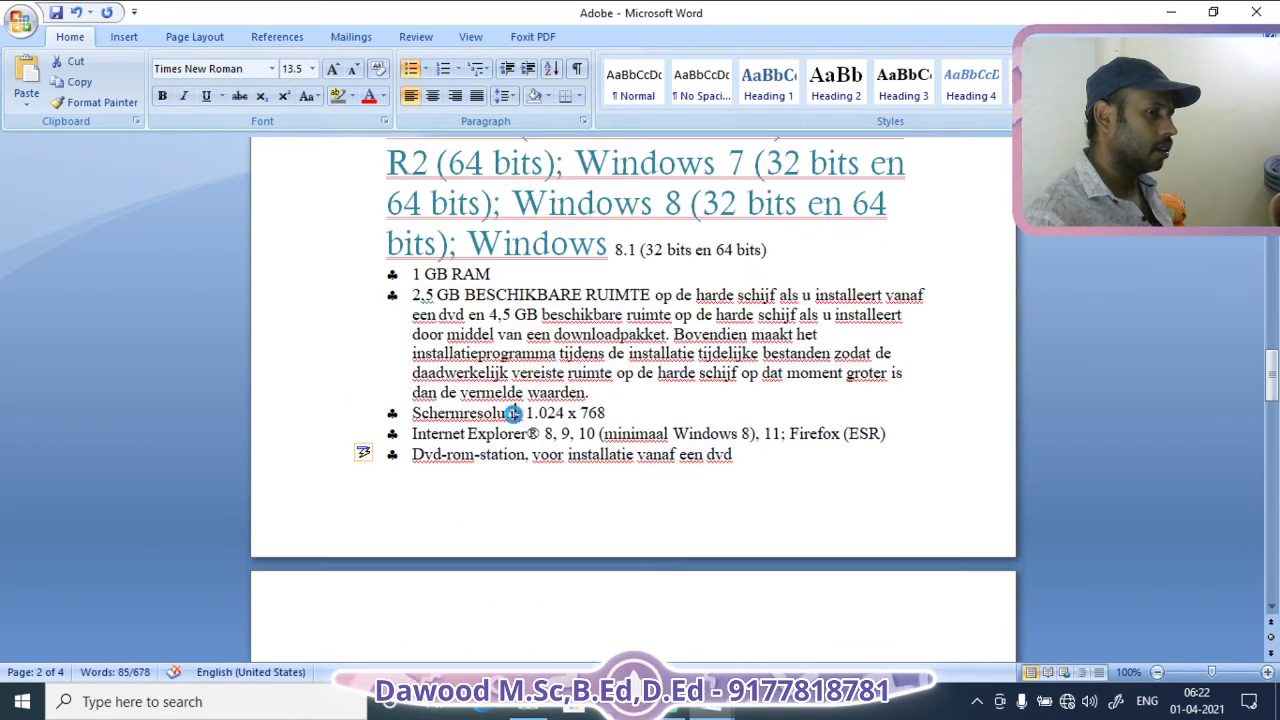
left_click_drag(365, 279, 673, 505)
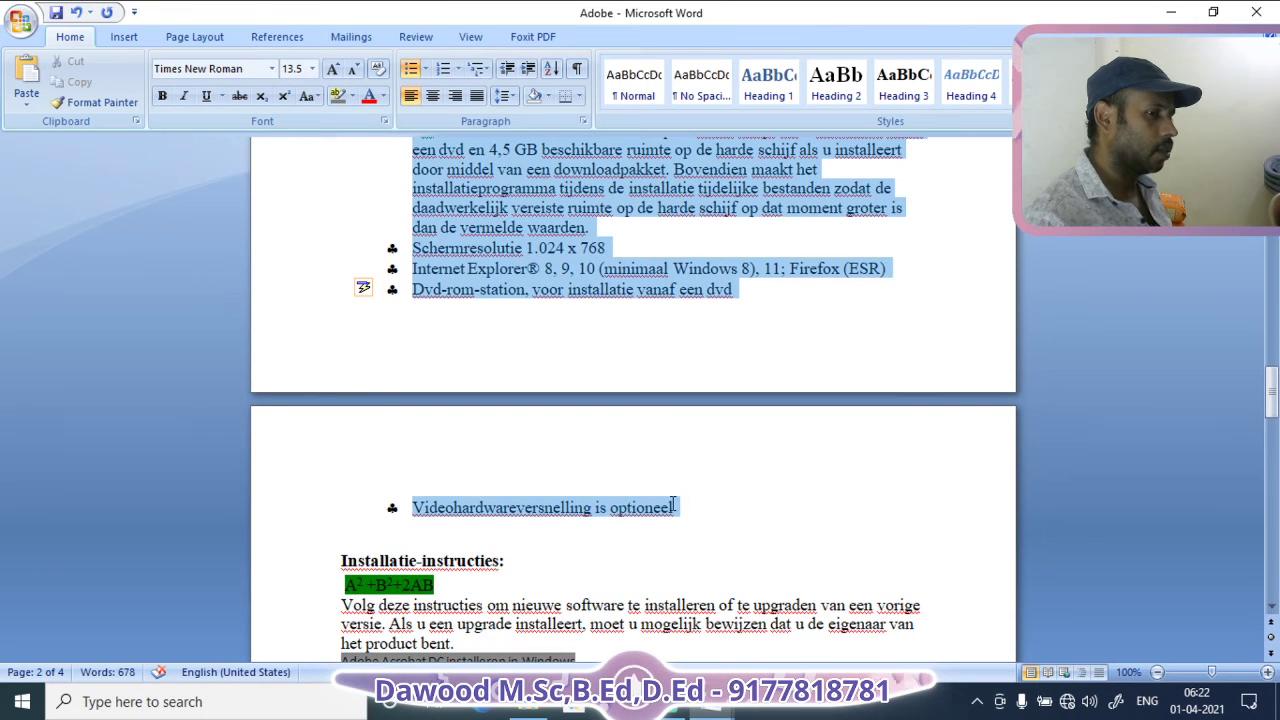
left_click(427, 78)
left_click(466, 124)
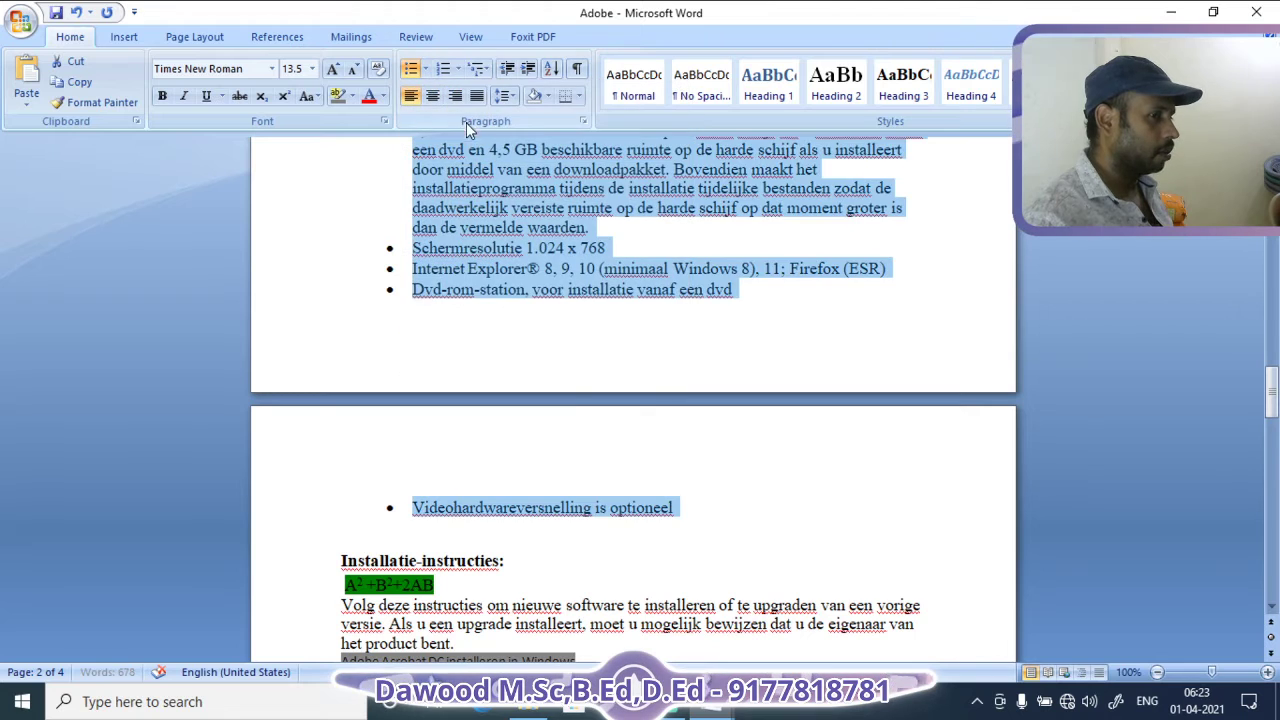
left_click(669, 423)
scroll(669, 422, "up", 3)
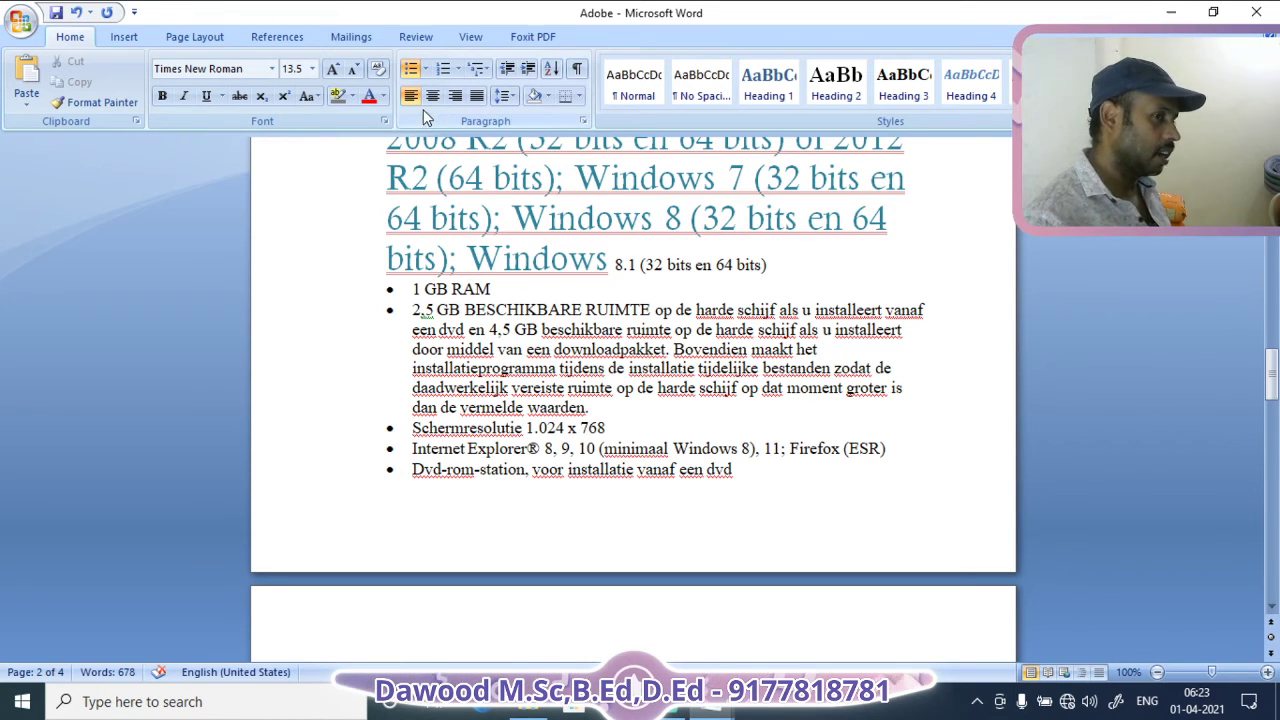
Define a new bullet using the ™ character (code 212) of the Symbol font
left_click(426, 70)
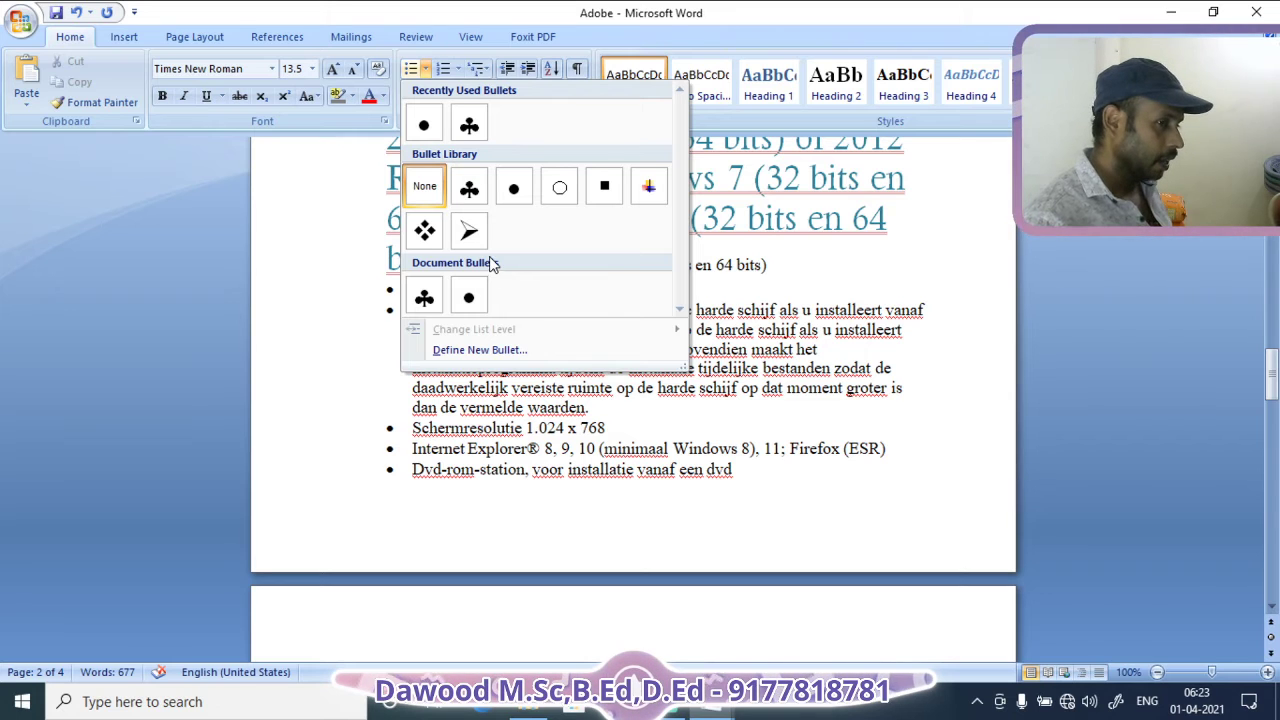
left_click(486, 352)
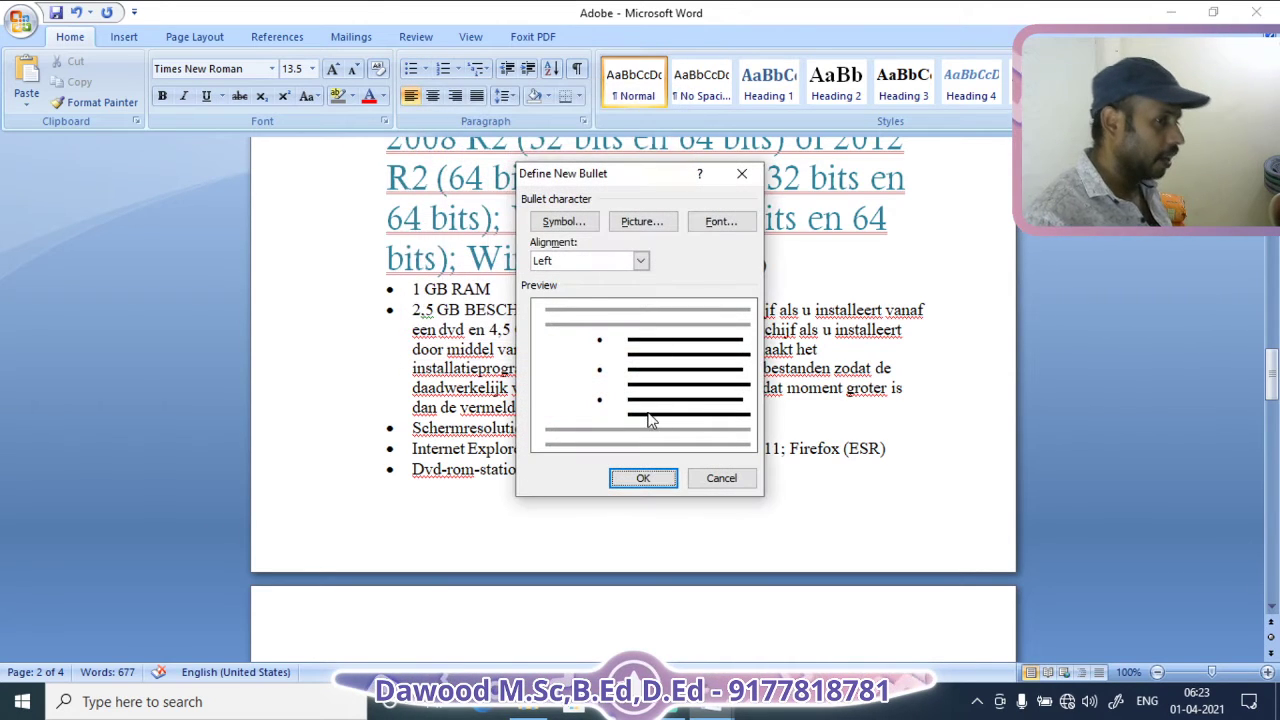
left_click(566, 219)
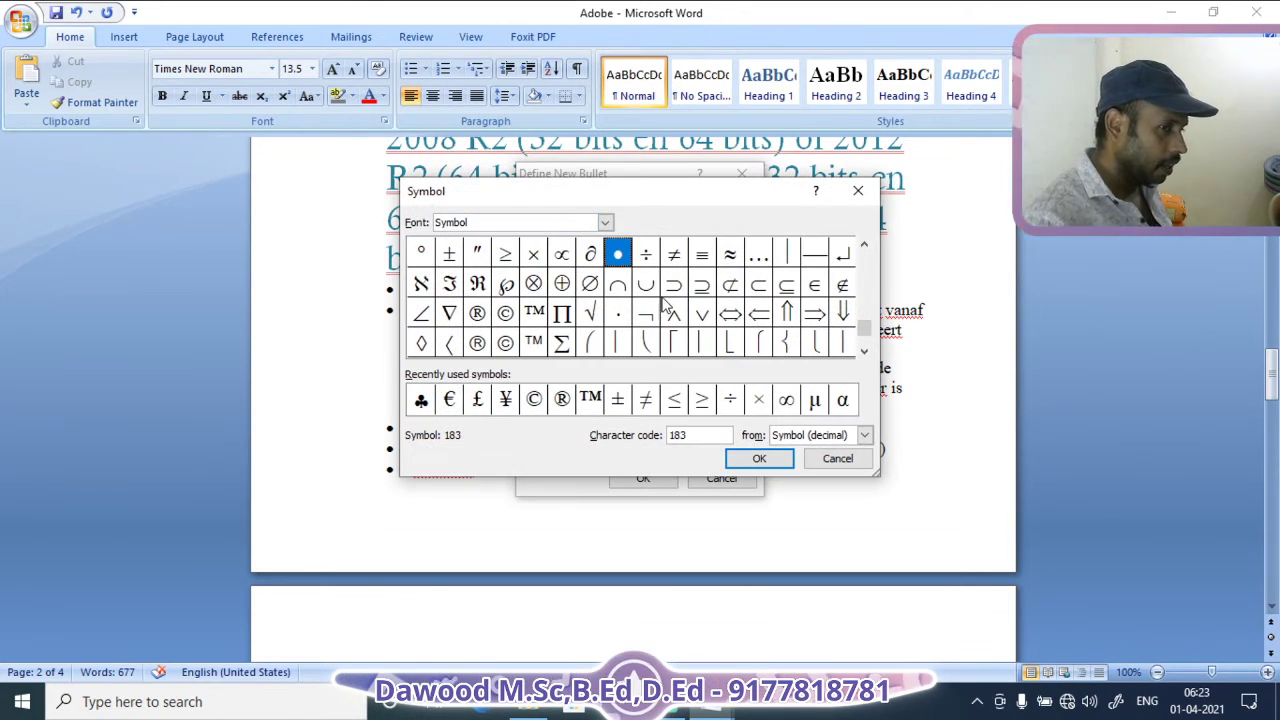
left_click(534, 314)
left_click(761, 464)
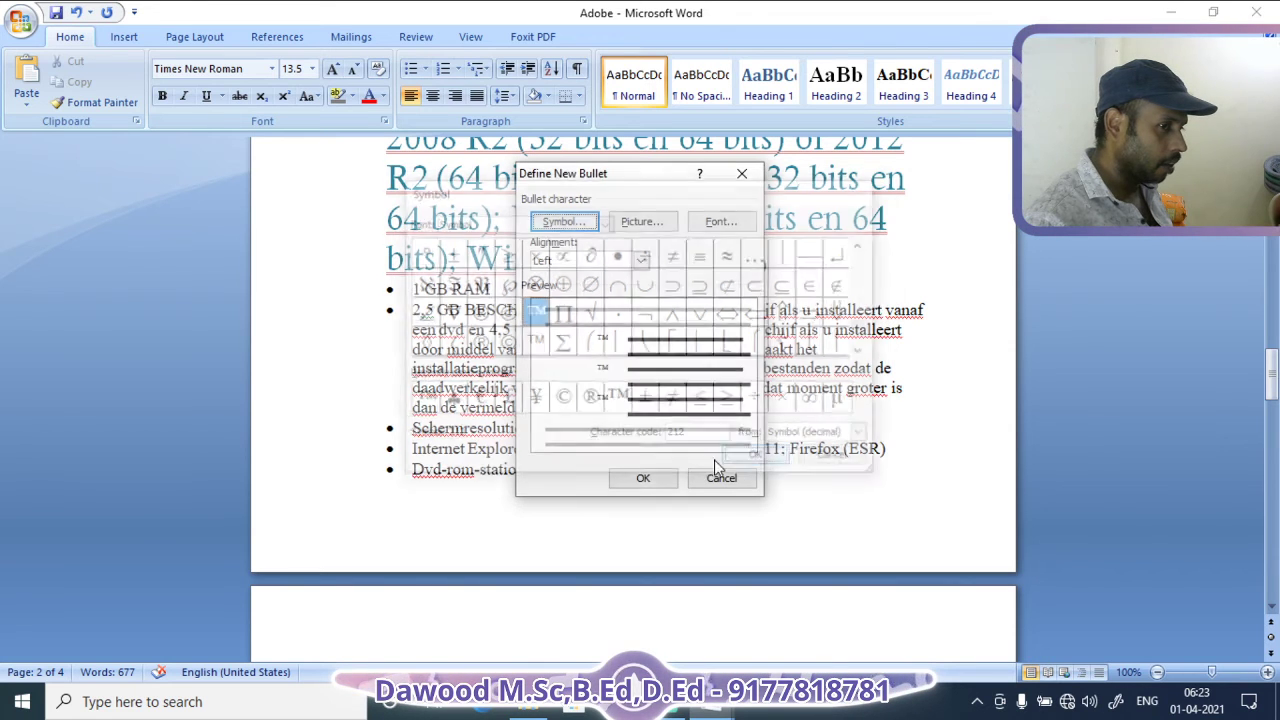
left_click(643, 478)
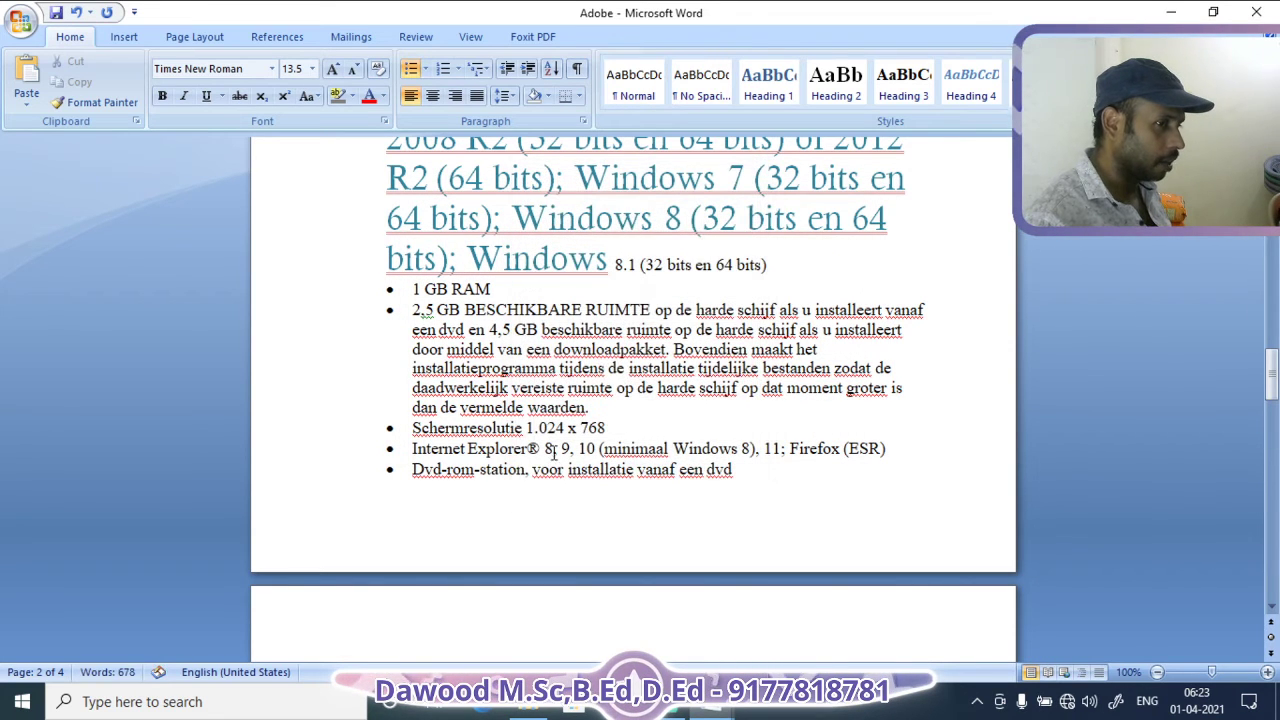
Apply the ™ bullet to all list lines from "1 GB RAM" to "Videohardwareversnelling is optioneel"
left_click_drag(404, 396, 720, 426)
scroll(720, 563, "down", 3)
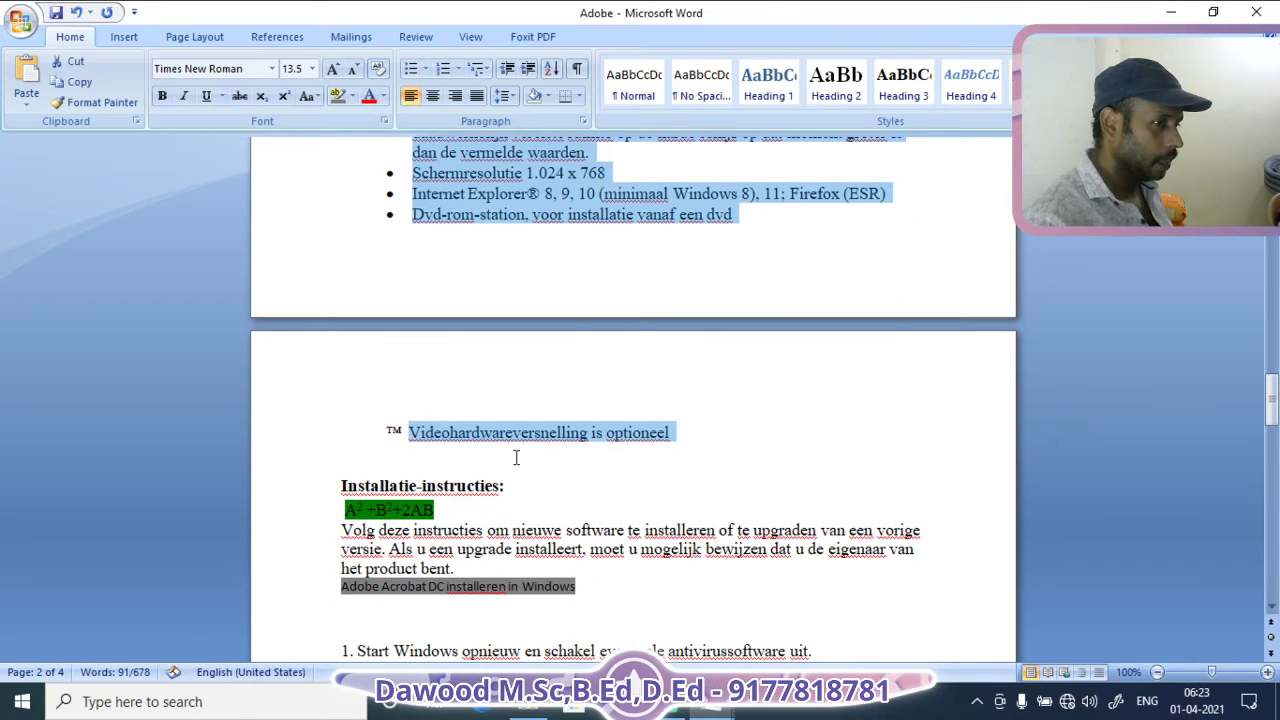
left_click(410, 68)
left_click(517, 374)
scroll(517, 374, "up", 3)
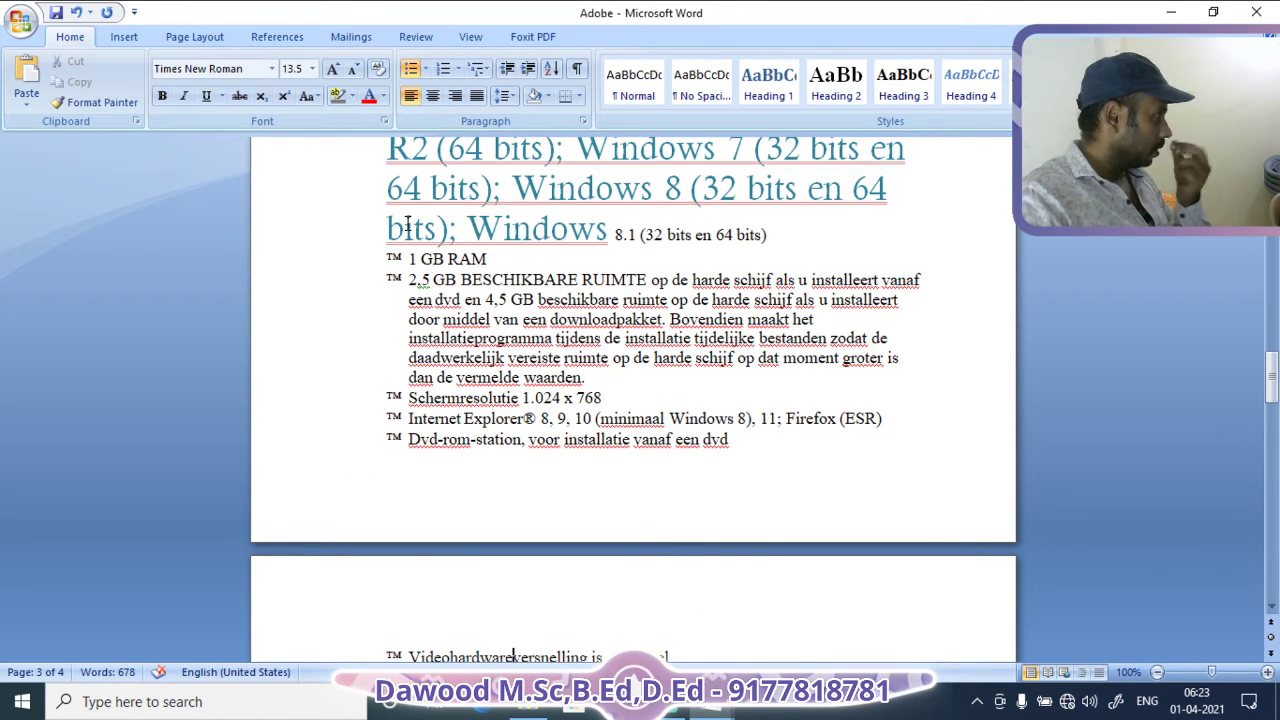
Select the whole ™ list and define its bullet with Centered alignment
left_click_drag(283, 289, 388, 474)
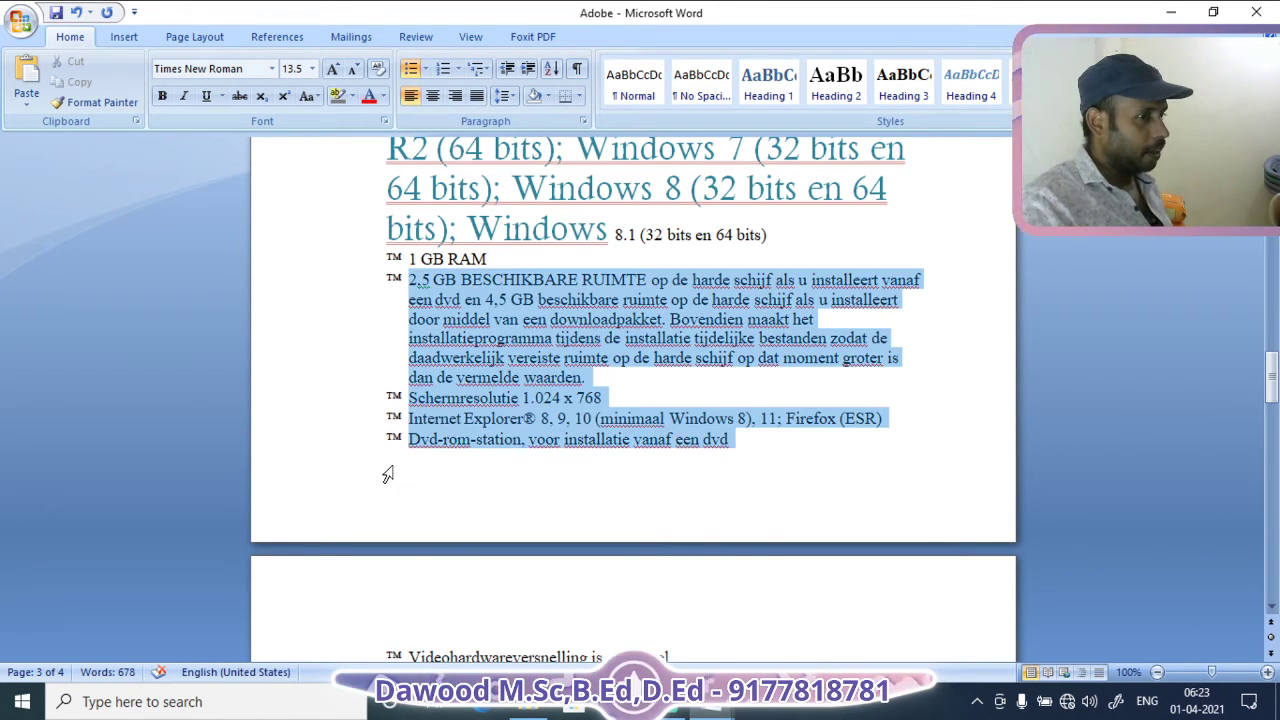
left_click_drag(286, 266, 398, 646)
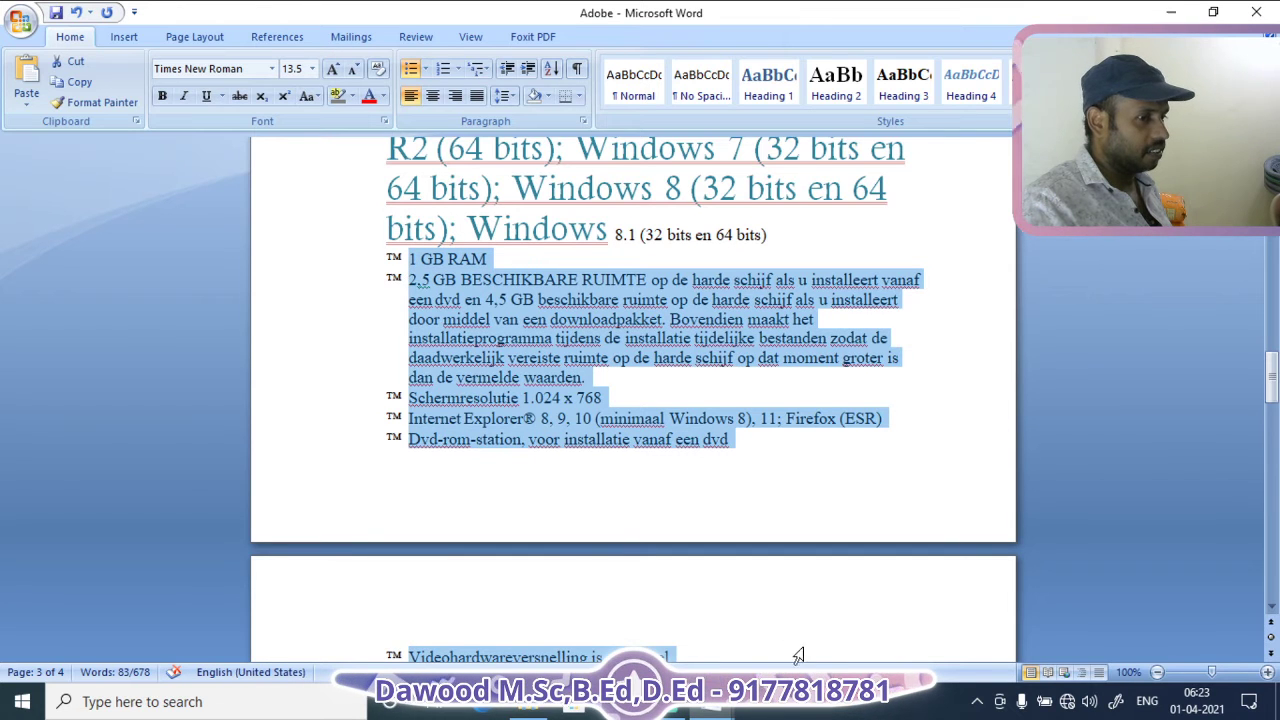
scroll(798, 655, "down", 2)
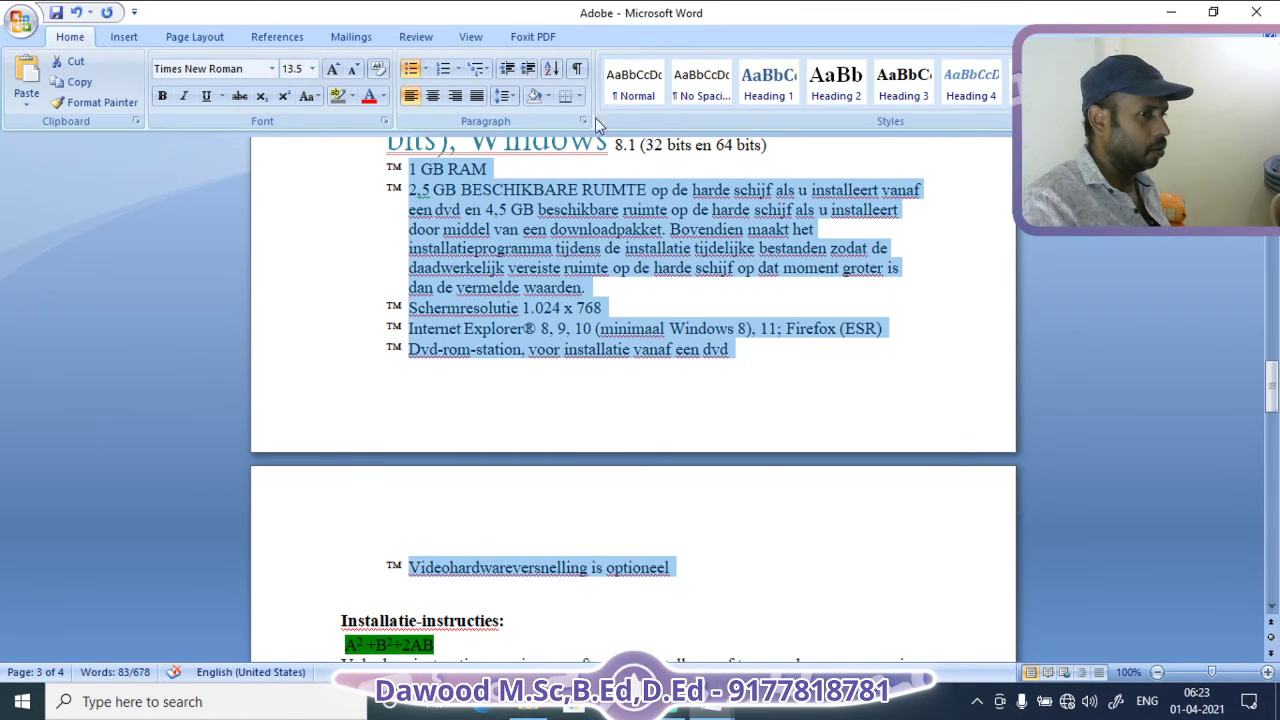
left_click(425, 68)
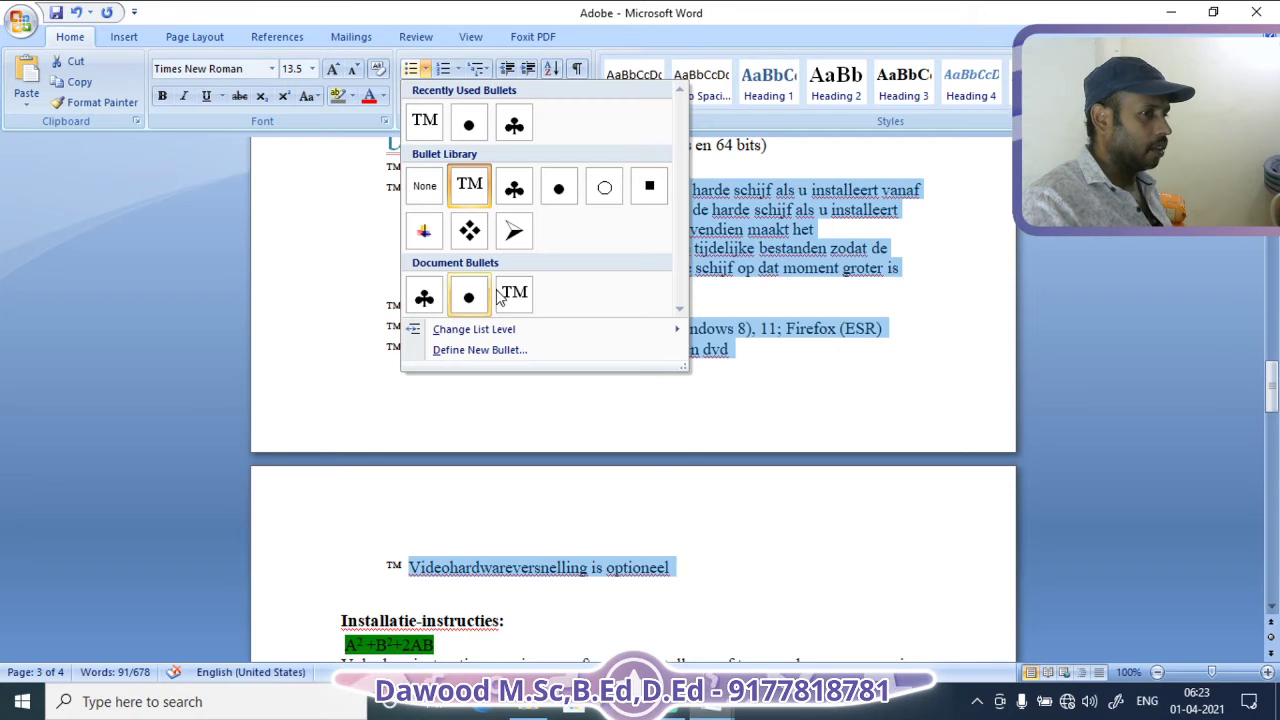
left_click(488, 355)
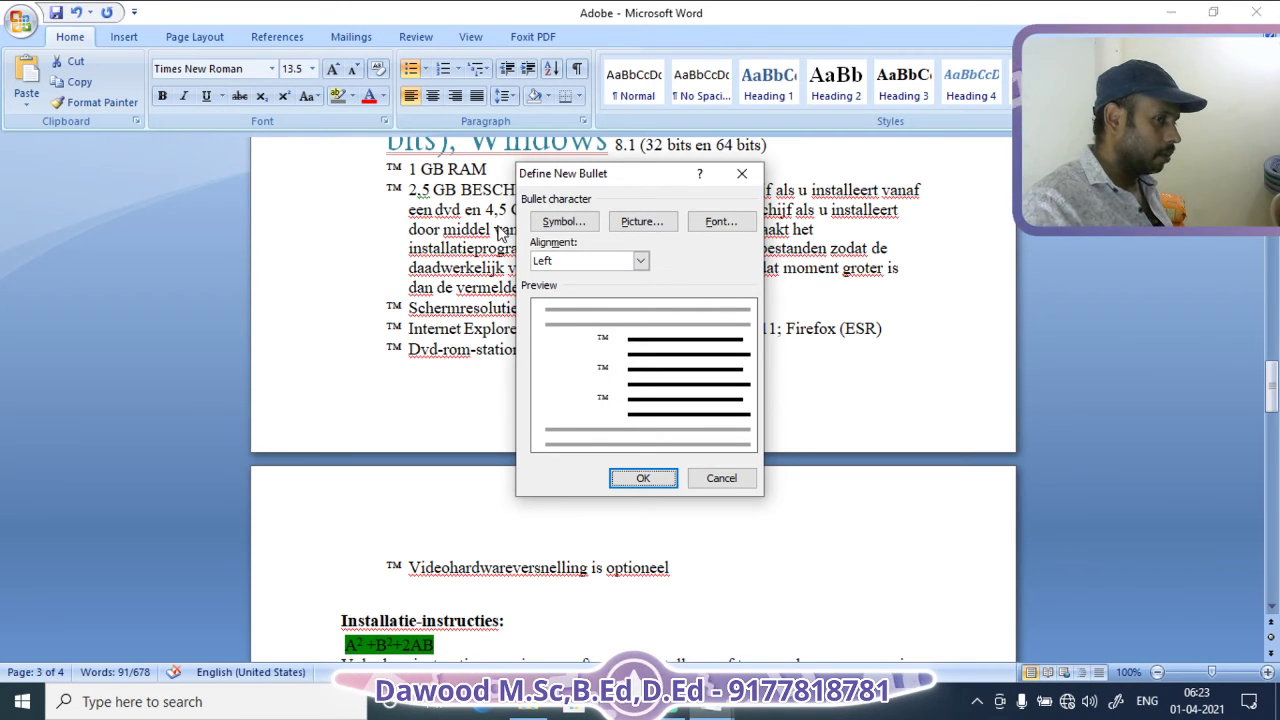
left_click(640, 263)
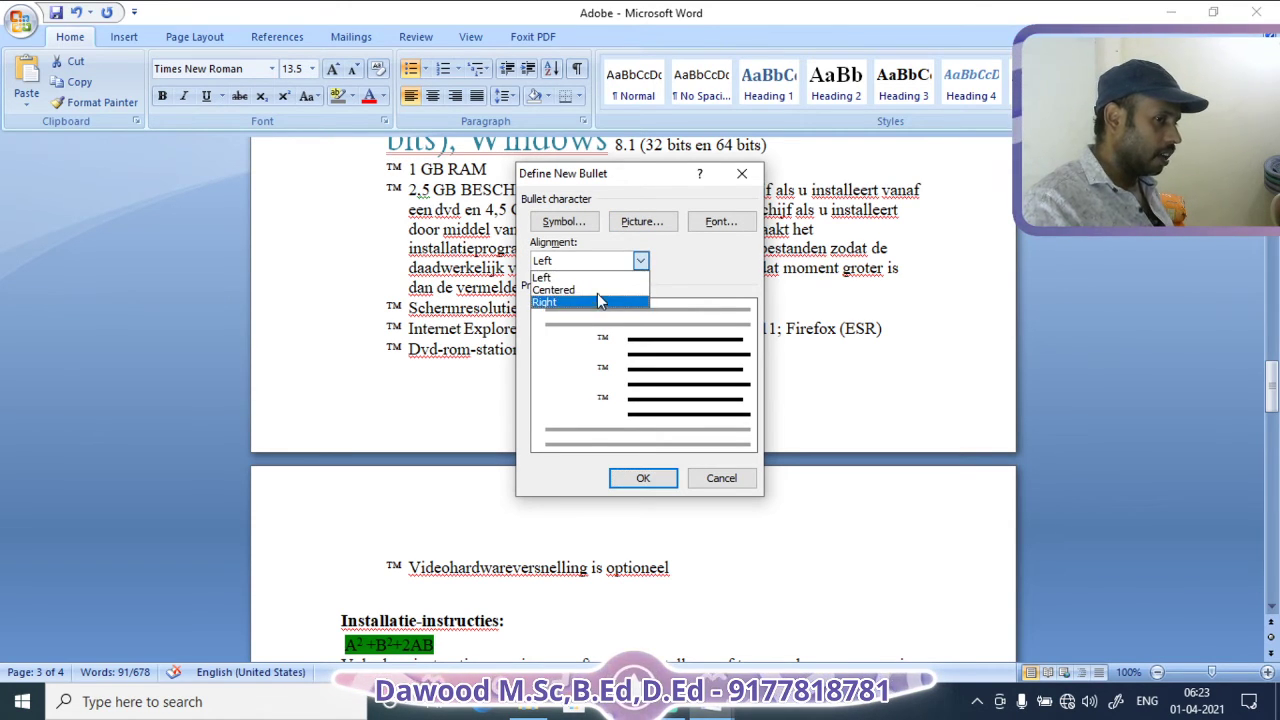
left_click(597, 286)
left_click(643, 478)
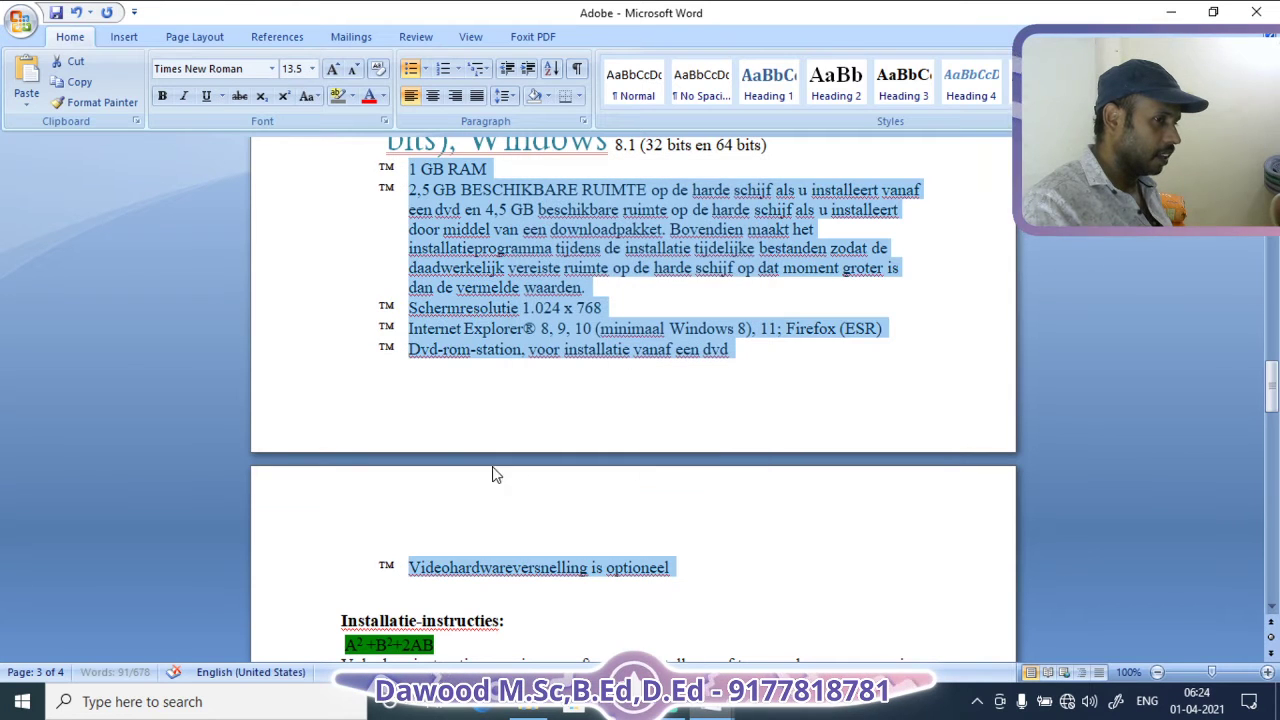
Define a picture bullet for the selected list, browsing the pictures and choosing the blue gradient square
scroll(414, 284, "up", 2)
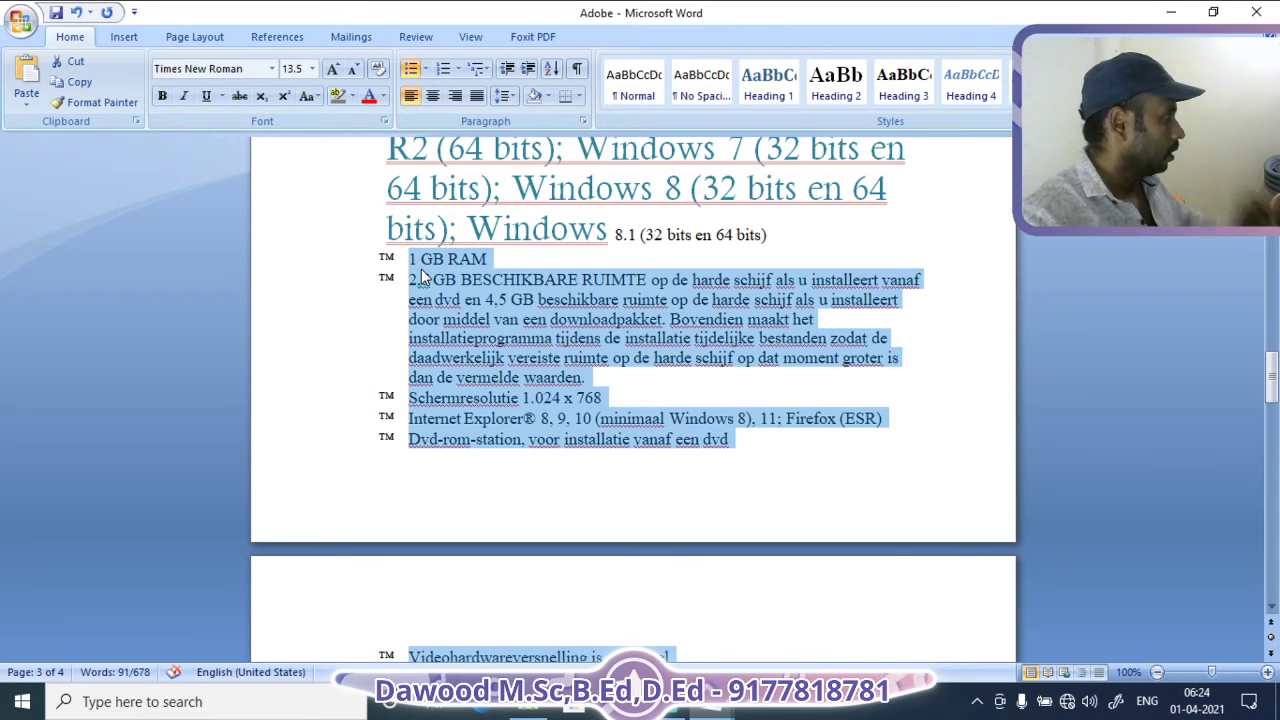
left_click(425, 68)
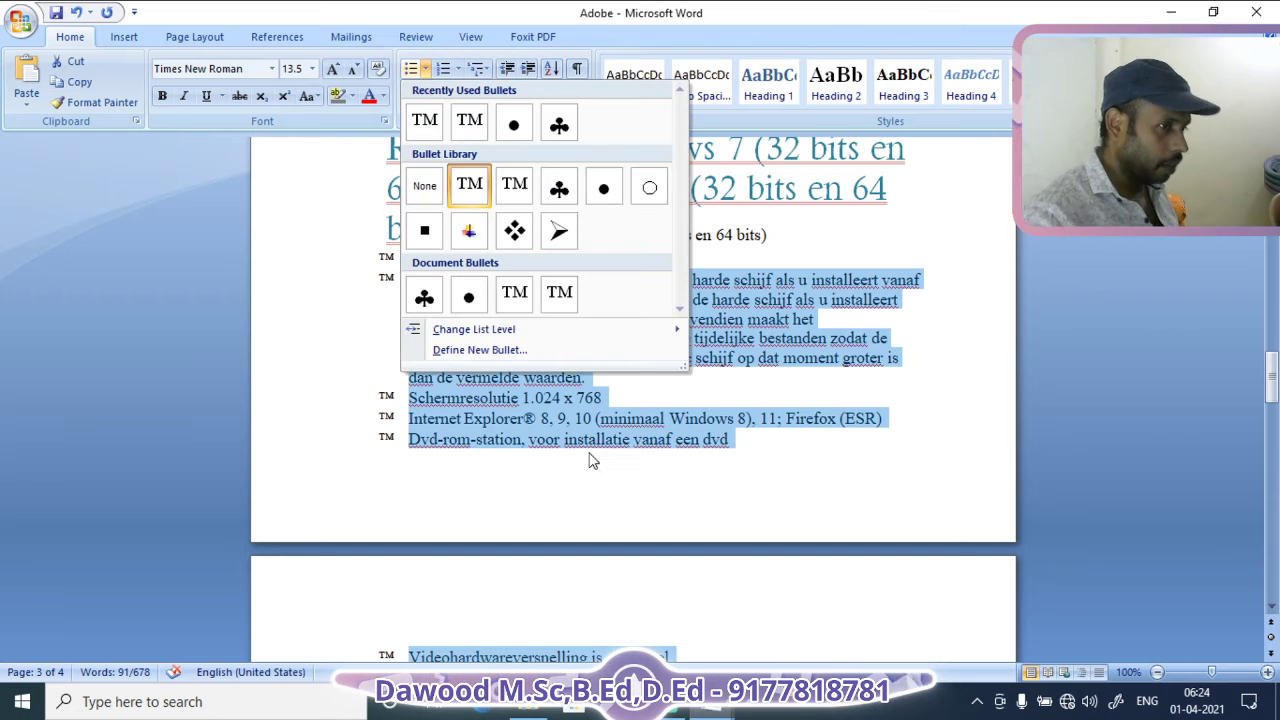
left_click(492, 349)
left_click(640, 222)
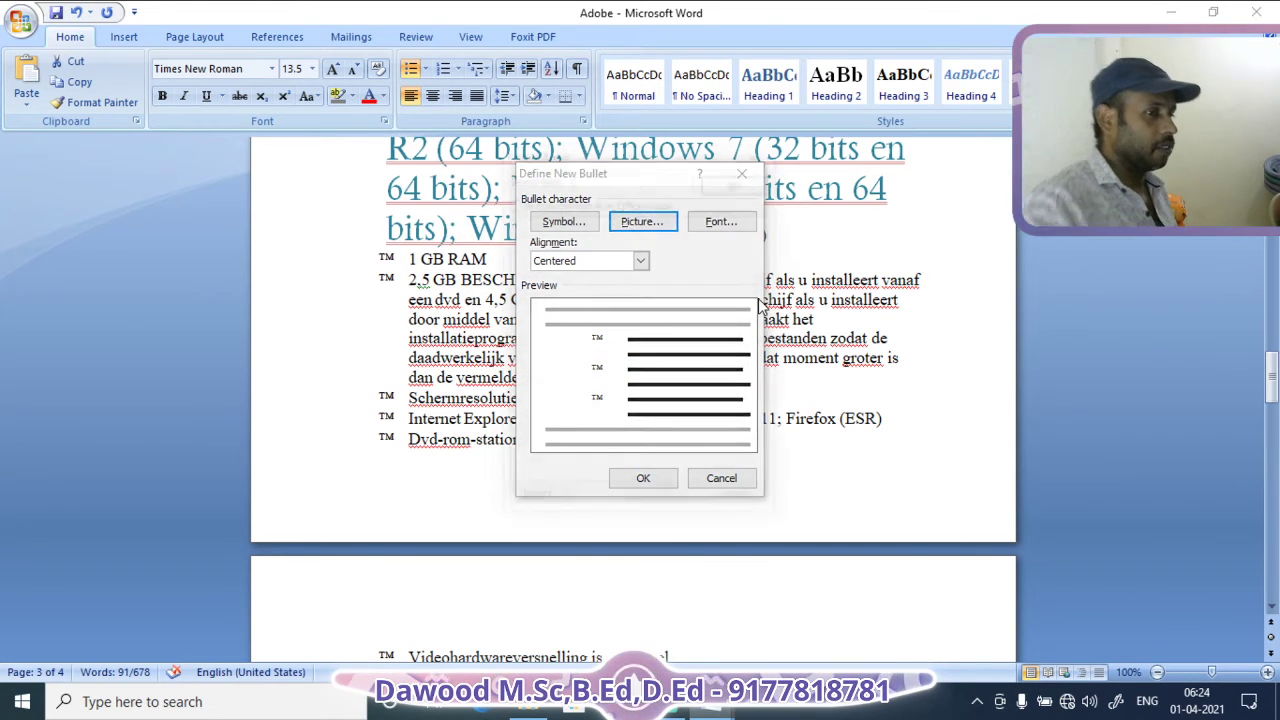
scroll(657, 355, "down", 3)
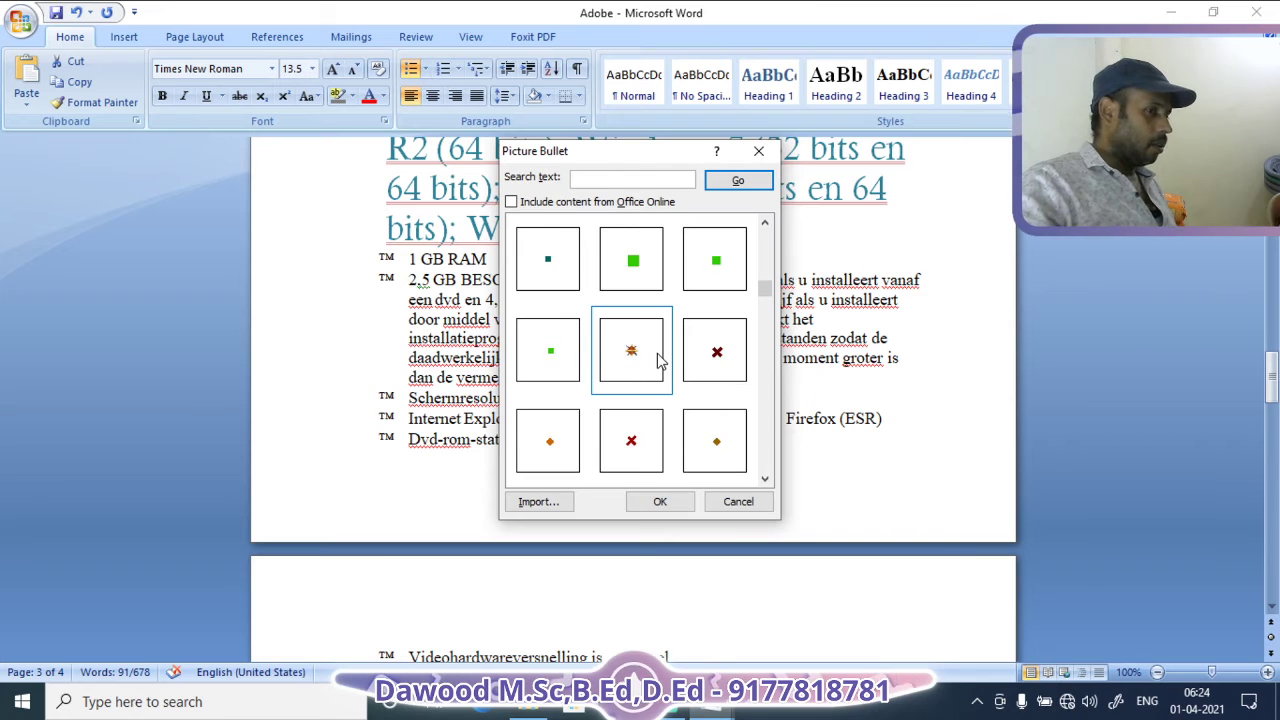
scroll(659, 361, "down", 5)
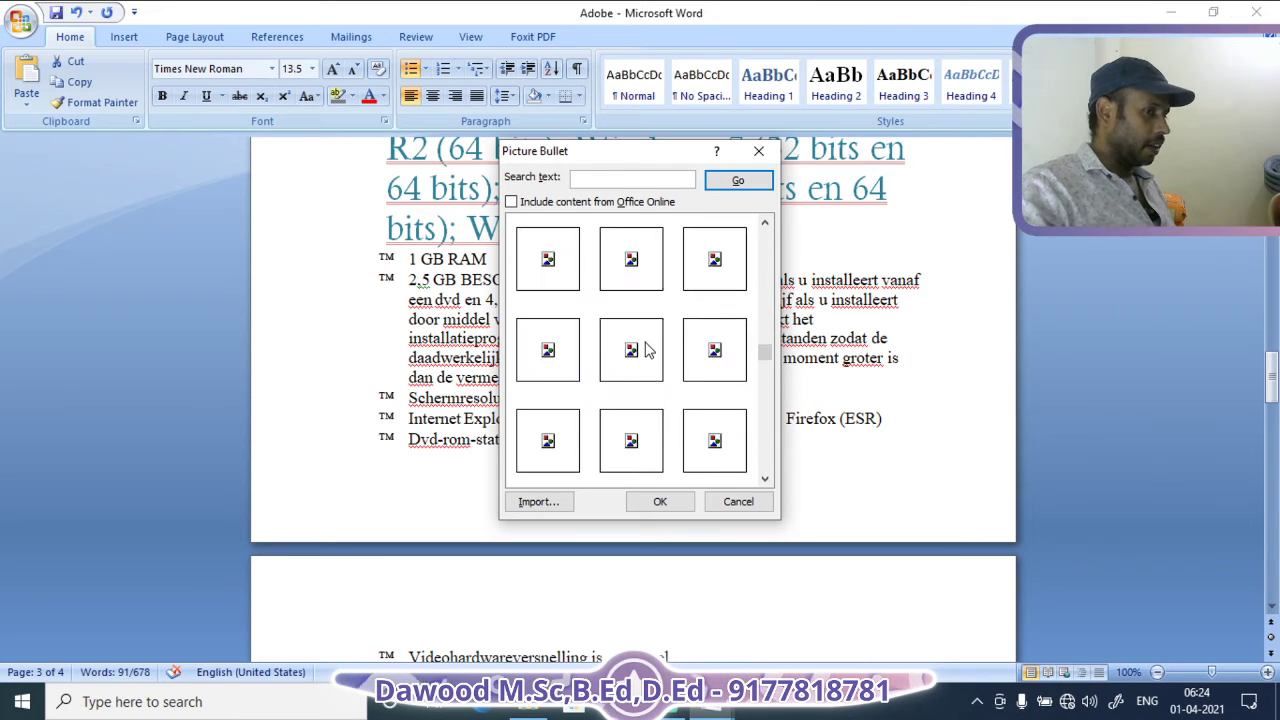
scroll(645, 350, "up", 8)
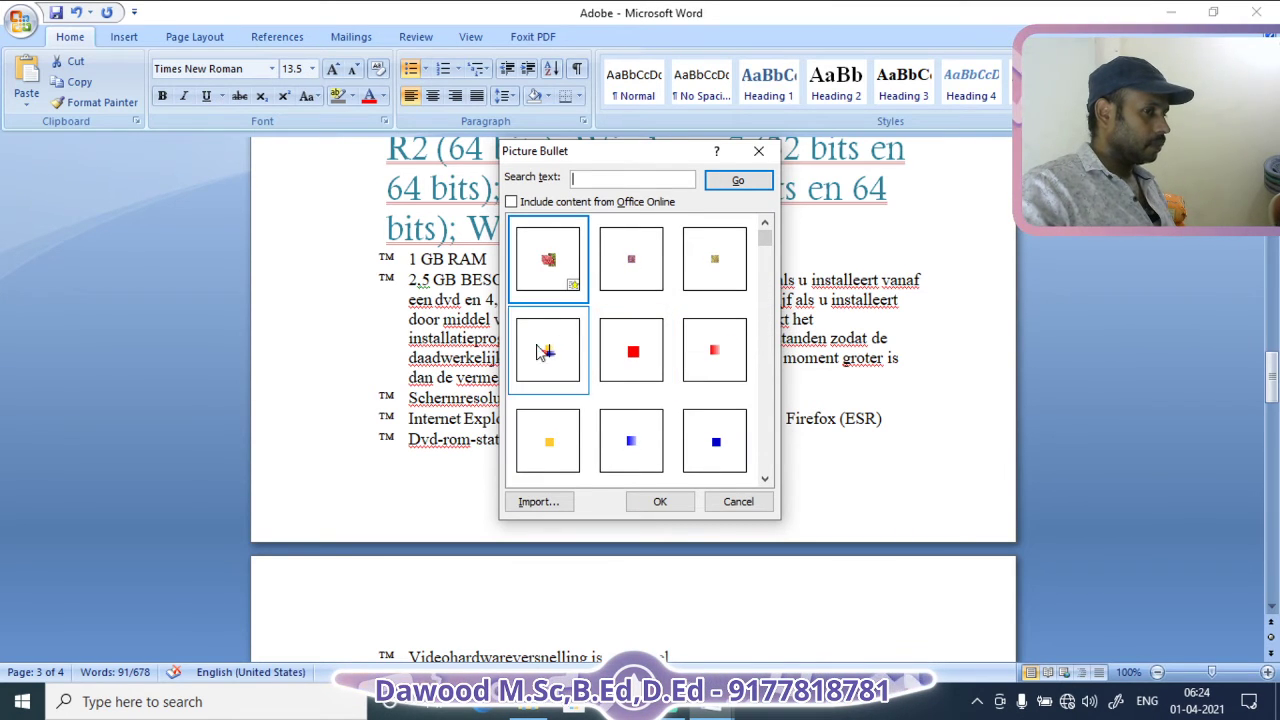
left_click(545, 350)
left_click(626, 441)
scroll(675, 468, "down", 3)
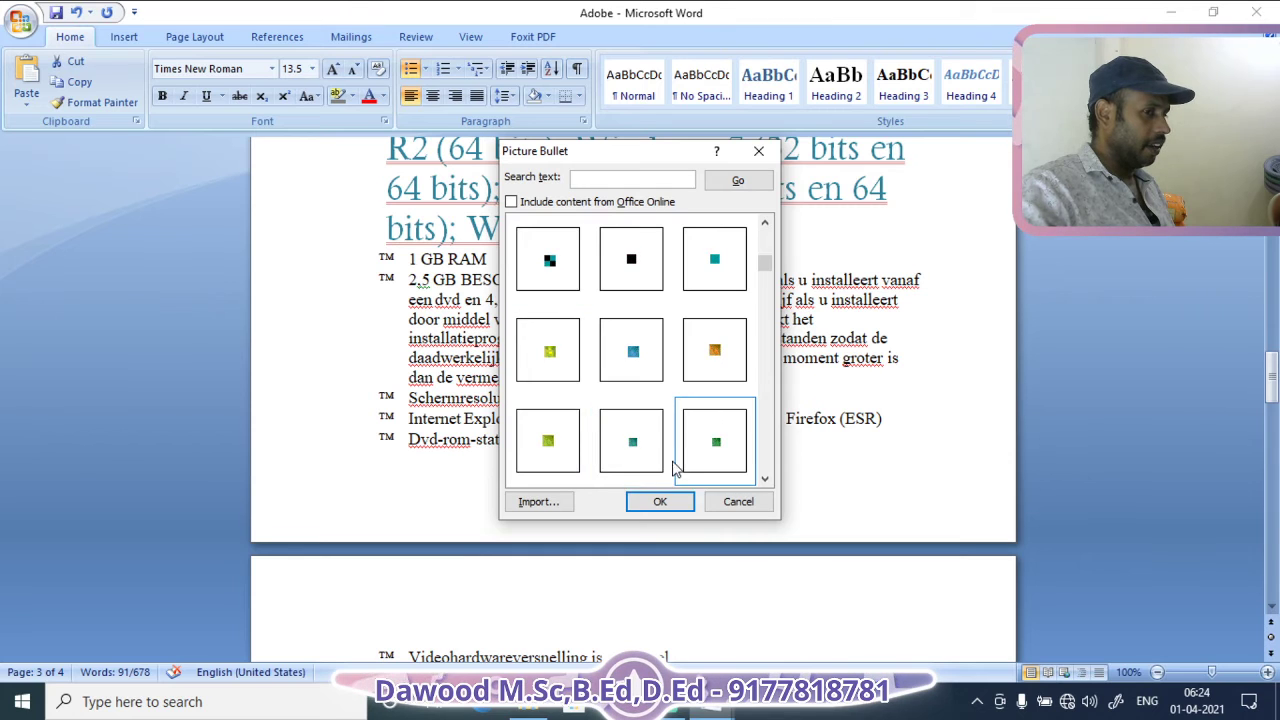
left_click(660, 501)
left_click(655, 482)
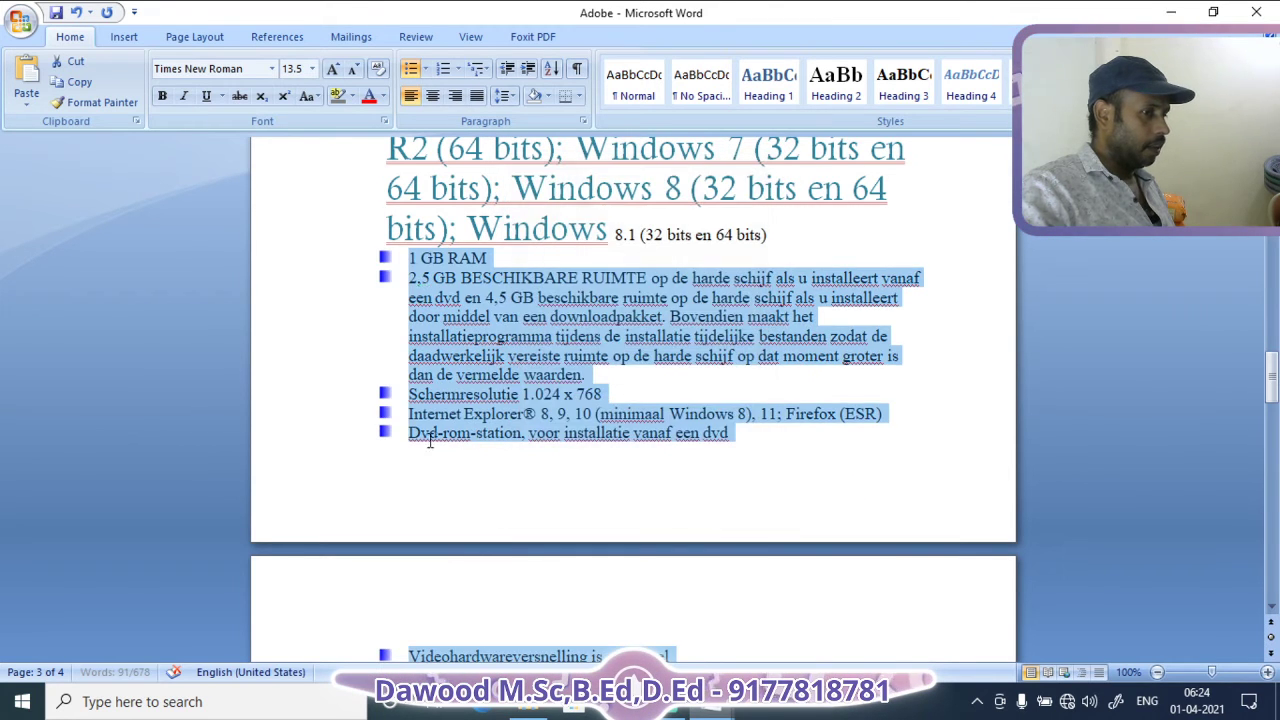
left_click(430, 443)
scroll(449, 440, "down", 4)
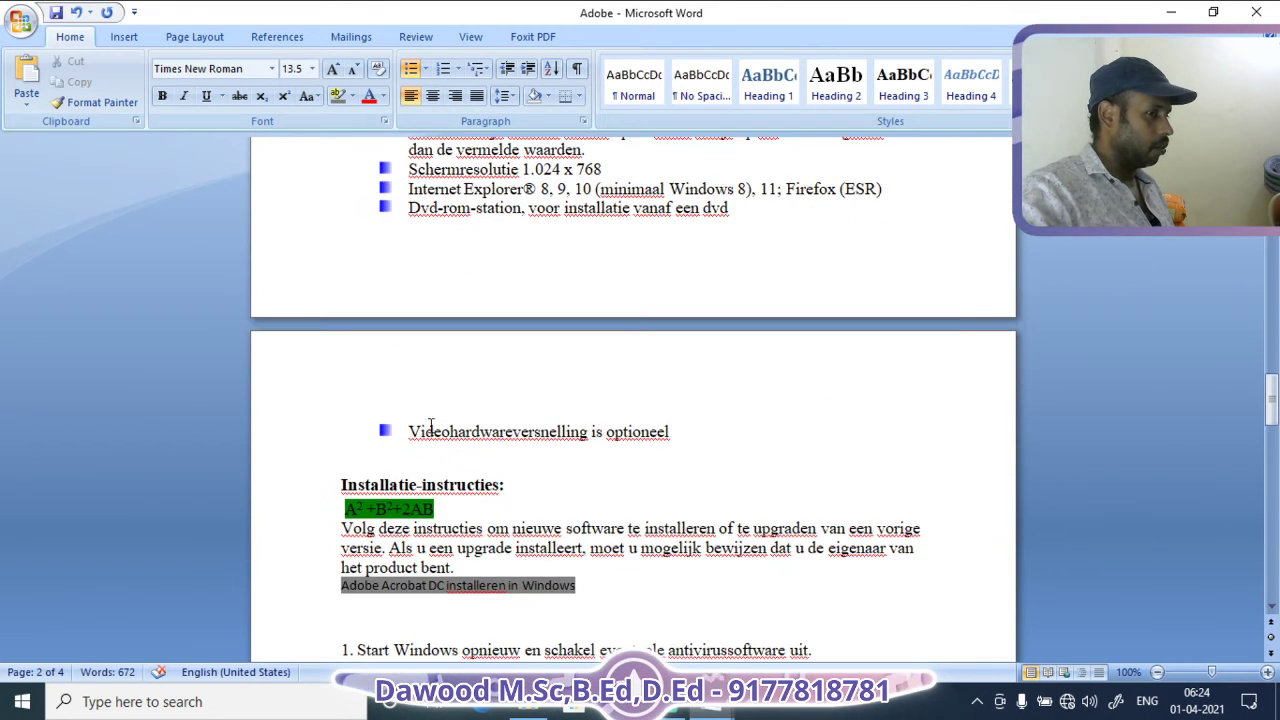
Define a new picture bullet for the system requirements list, browsing the gallery and choosing the large dark blue square
scroll(431, 425, "up", 5)
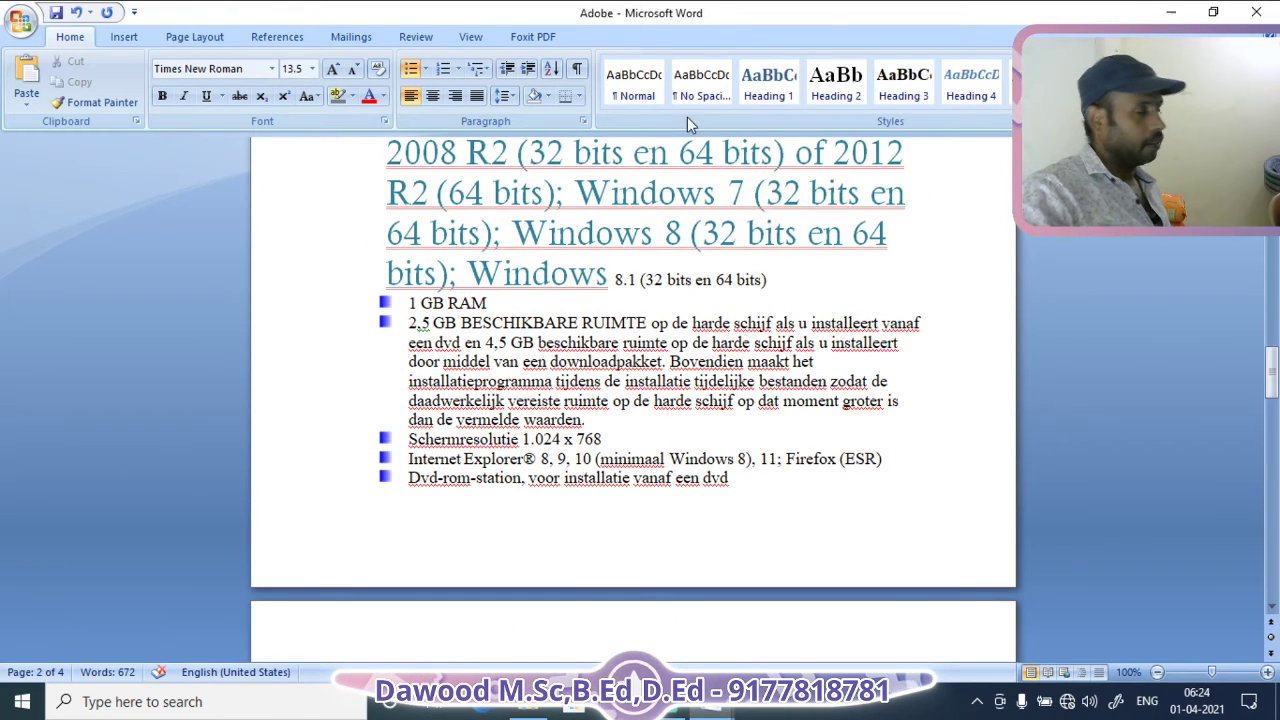
left_click(426, 72)
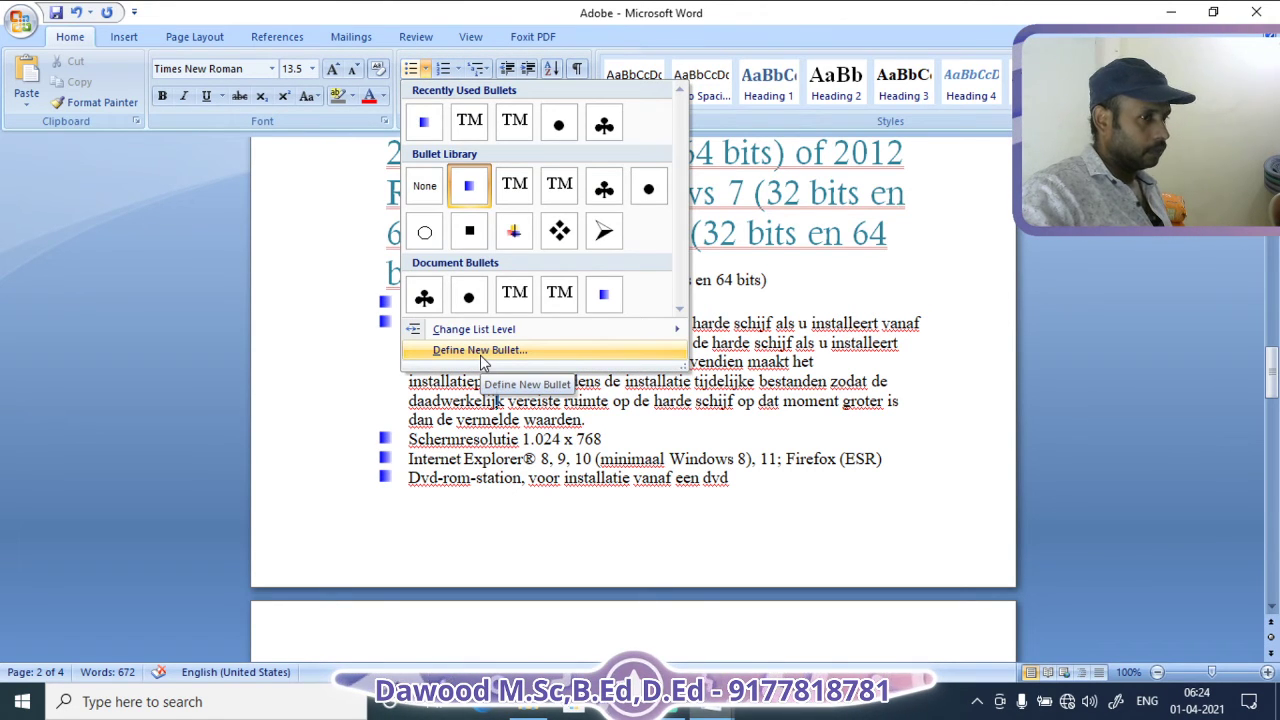
left_click(484, 352)
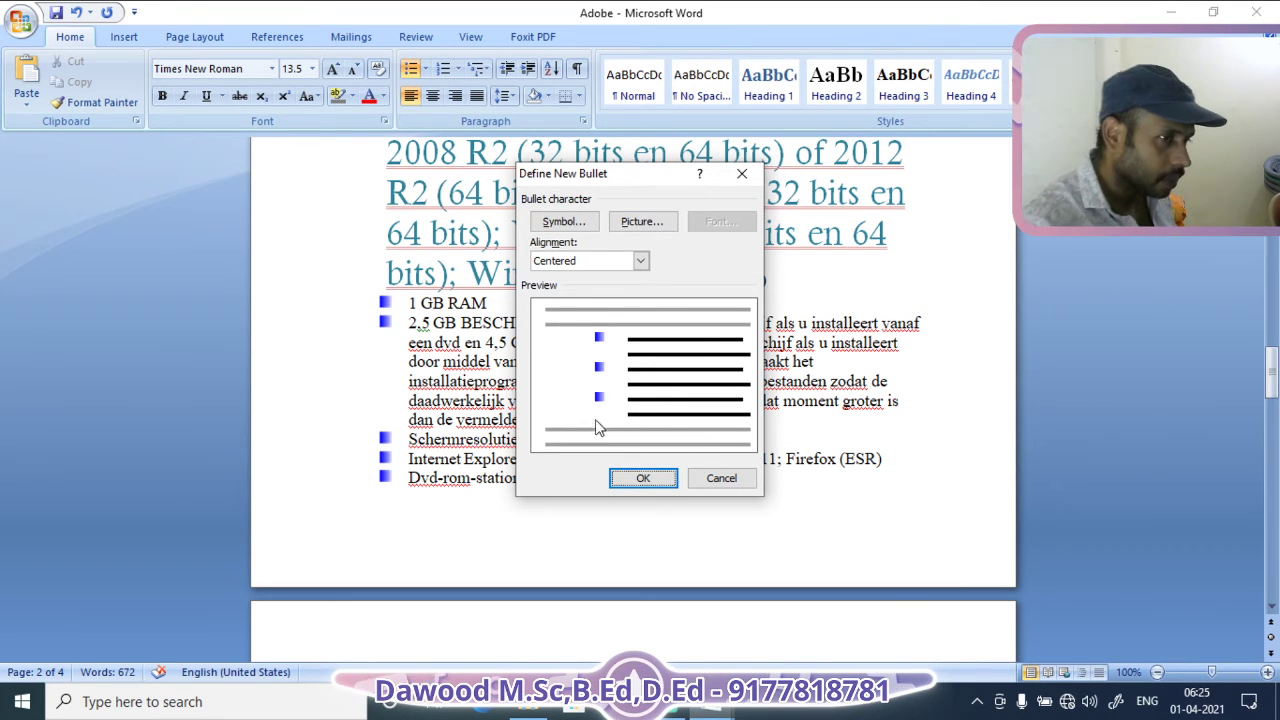
left_click(643, 223)
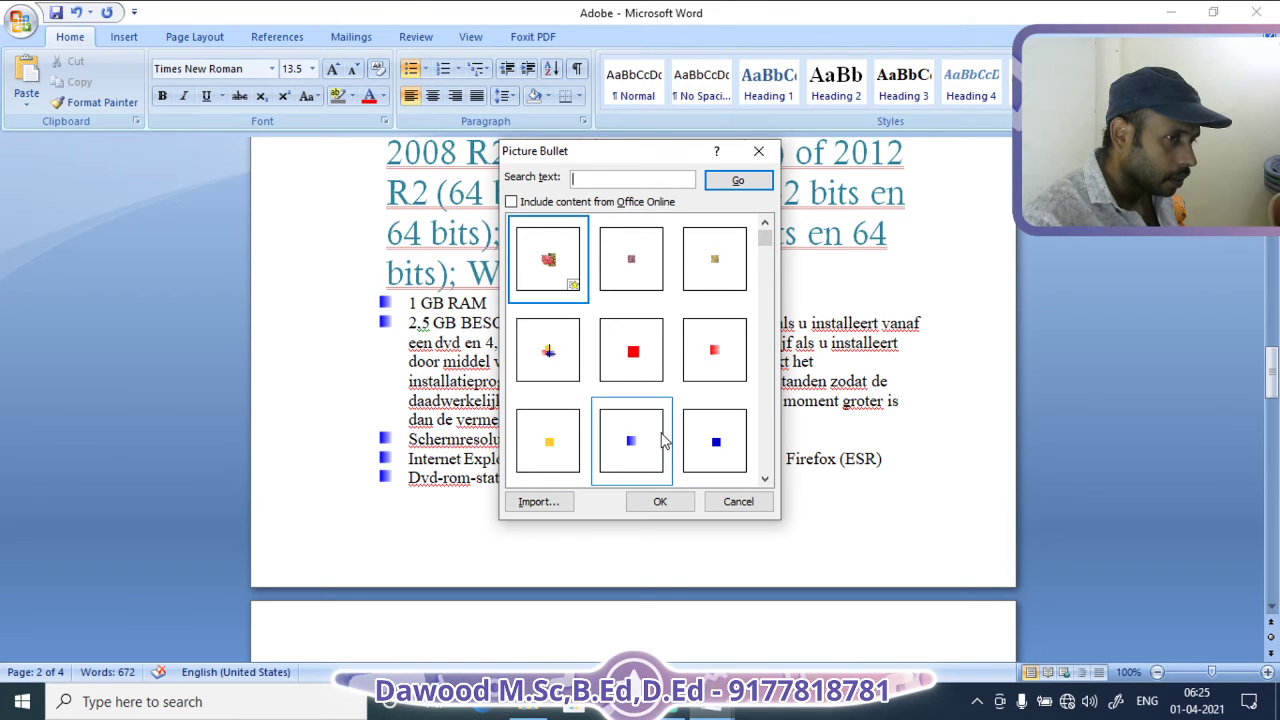
scroll(674, 346, "down", 10)
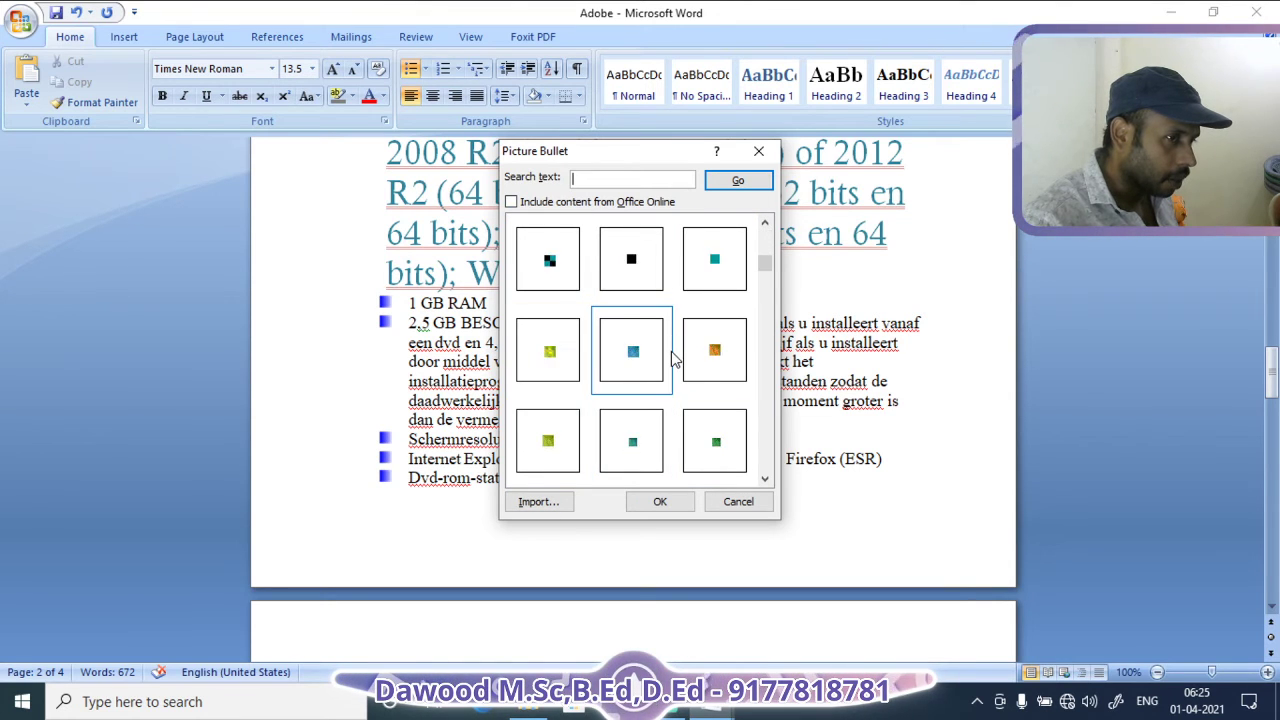
scroll(670, 360, "down", 5)
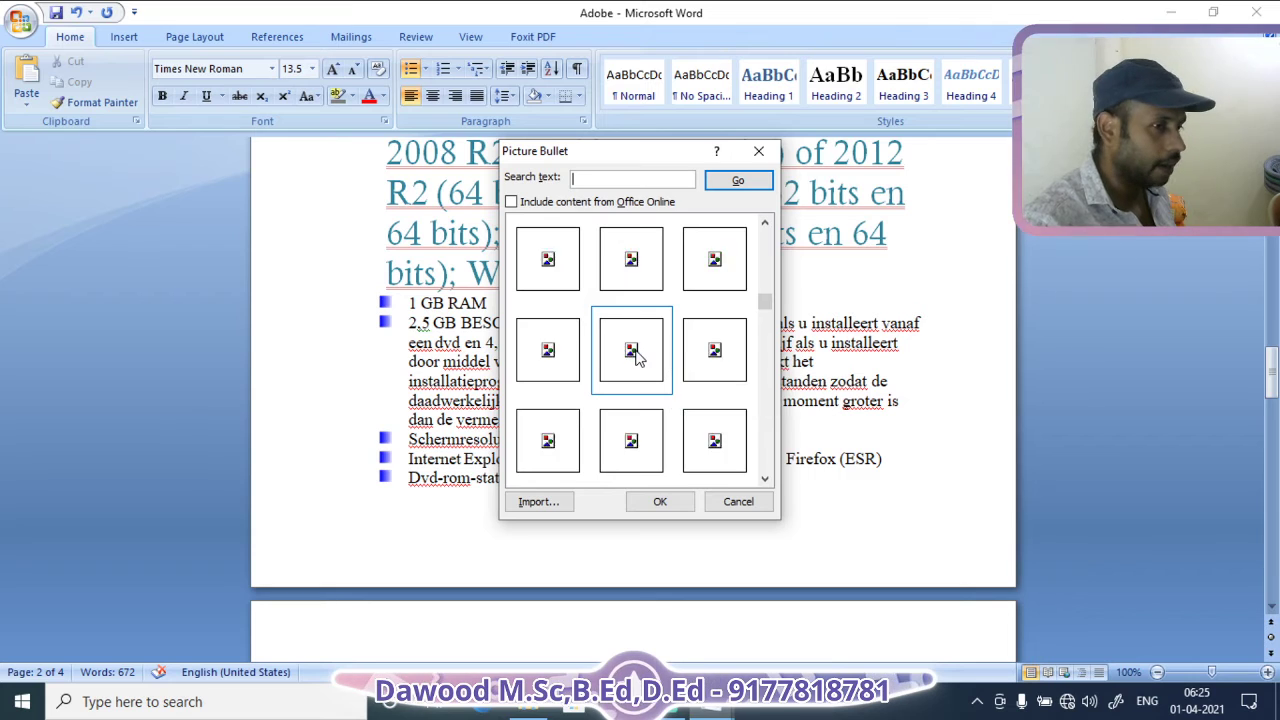
scroll(660, 368, "down", 3)
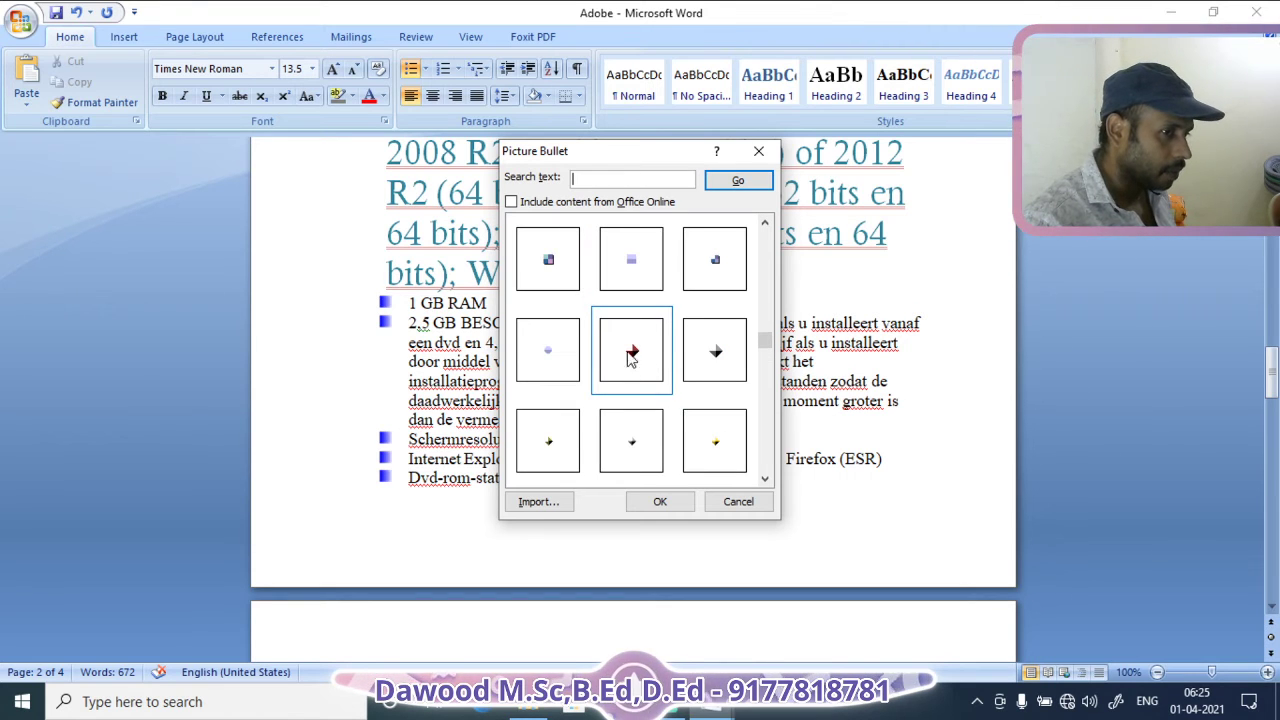
left_click(637, 351)
scroll(533, 233, "down", 3)
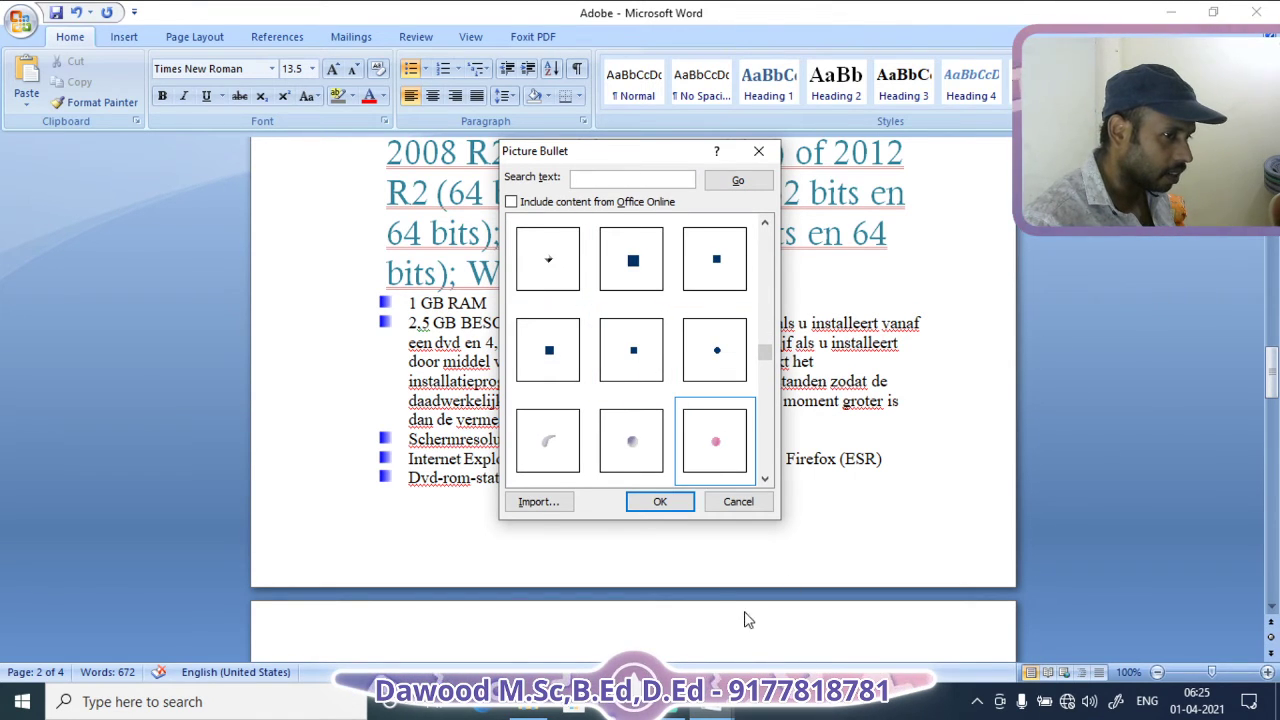
left_click(538, 503)
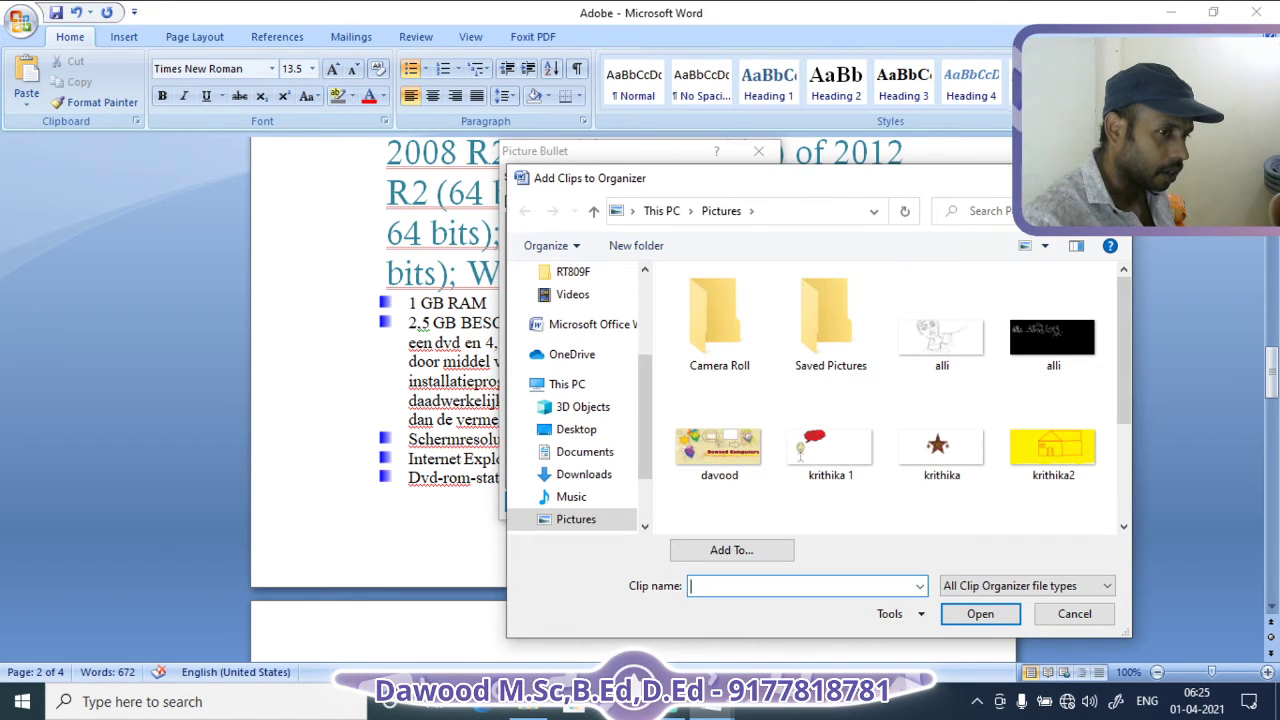
left_click(1110, 178)
left_click(632, 294)
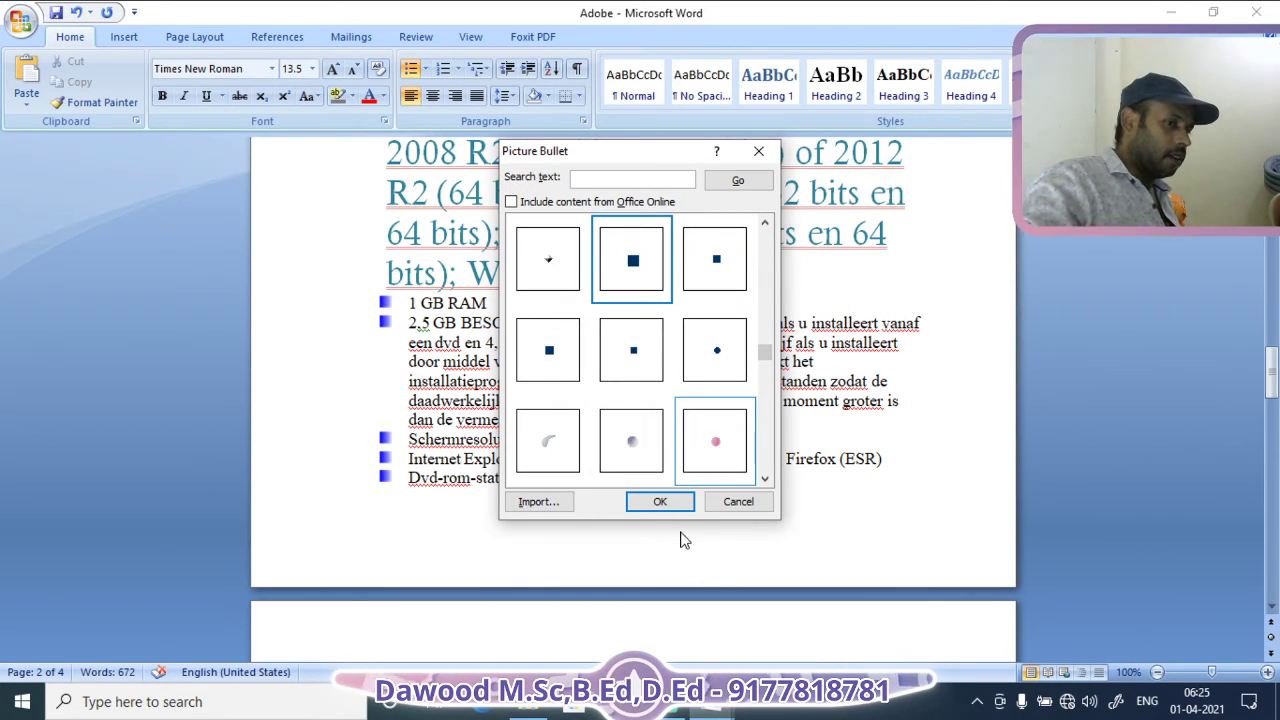
left_click(660, 501)
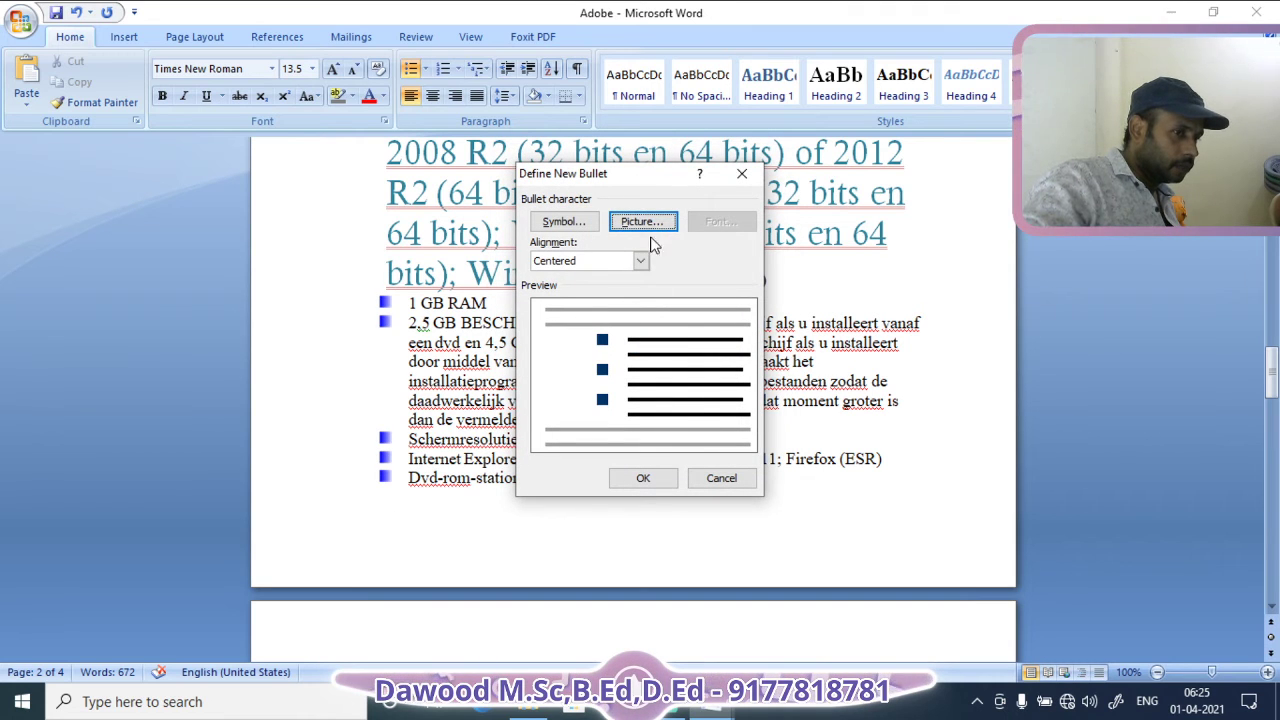
left_click(640, 484)
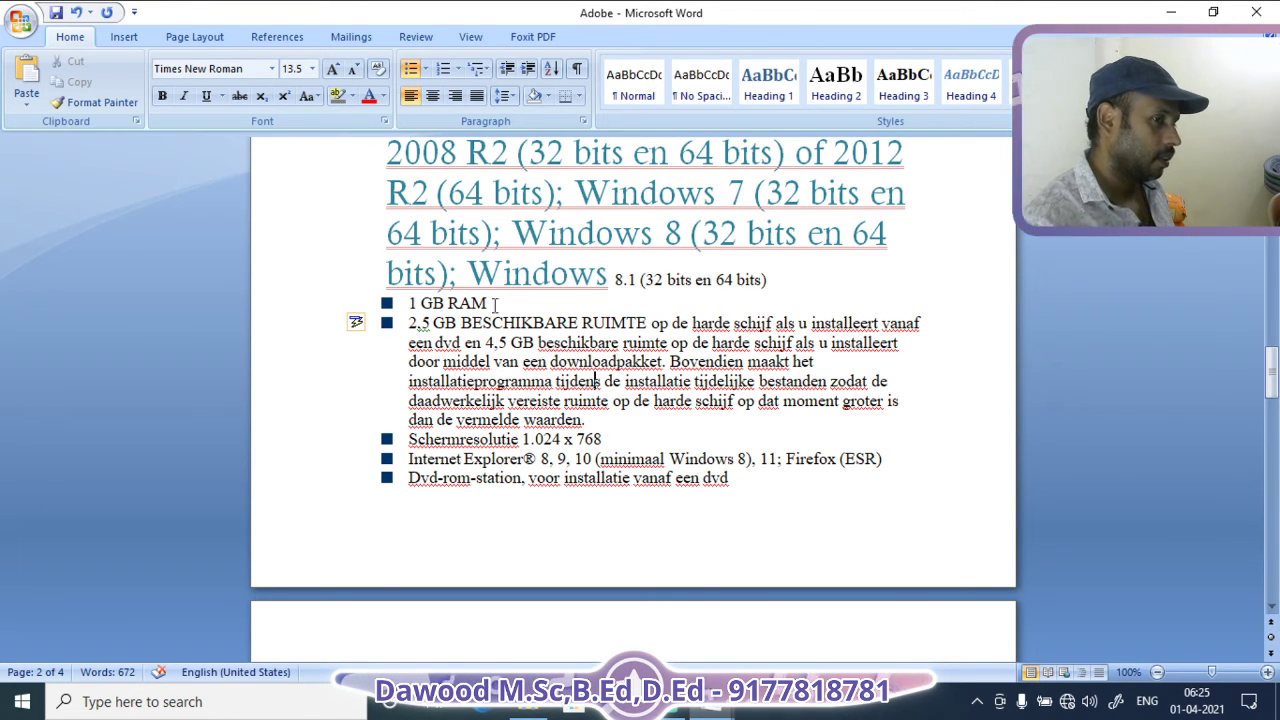
Select the whole list from "1 GB RAM" to "Videohardwareversnelling is optioneel" and choose the ⊇ symbol (Symbol font, code 202) for a new bullet
left_click_drag(368, 297, 668, 511)
left_click_drag(846, 651, 854, 612)
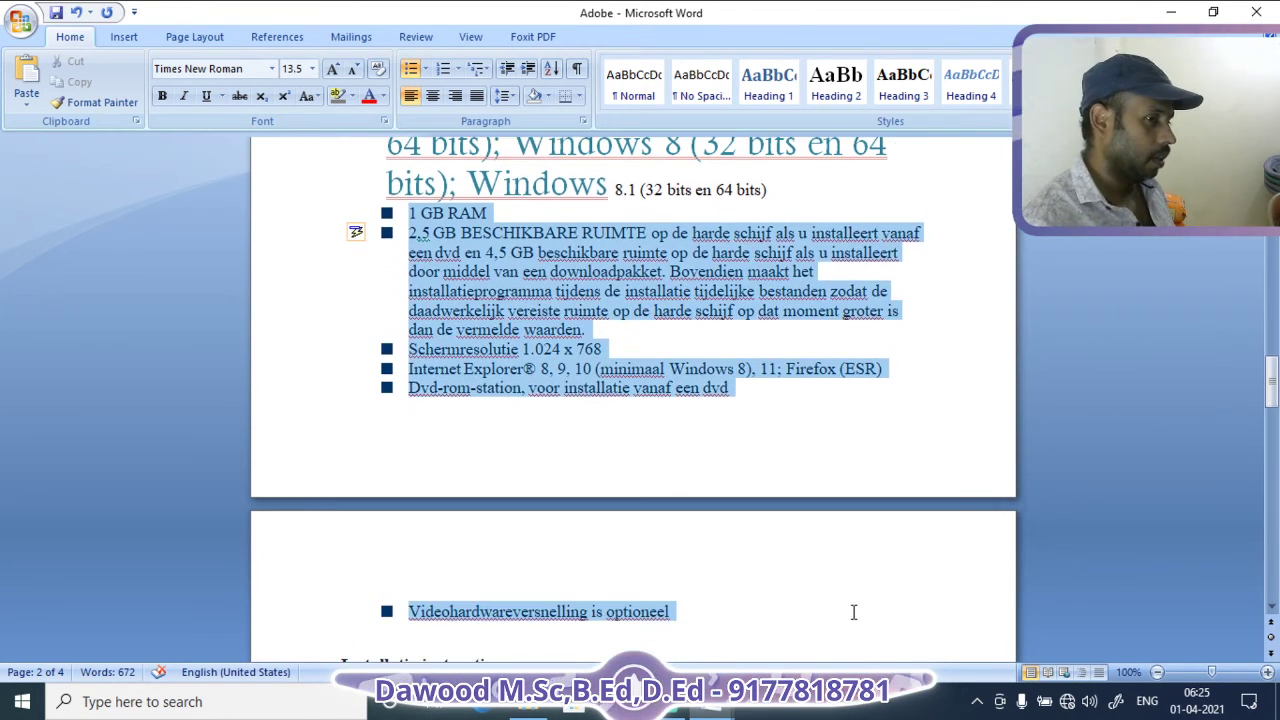
left_click(425, 68)
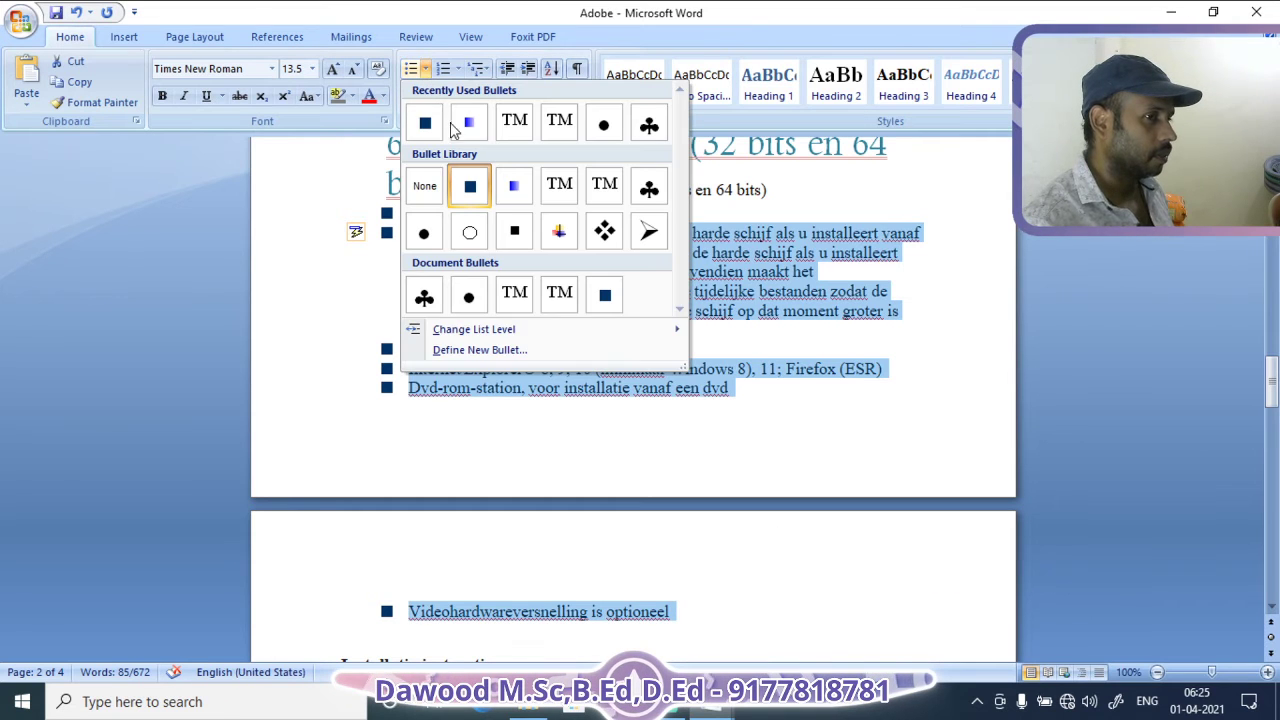
left_click(493, 350)
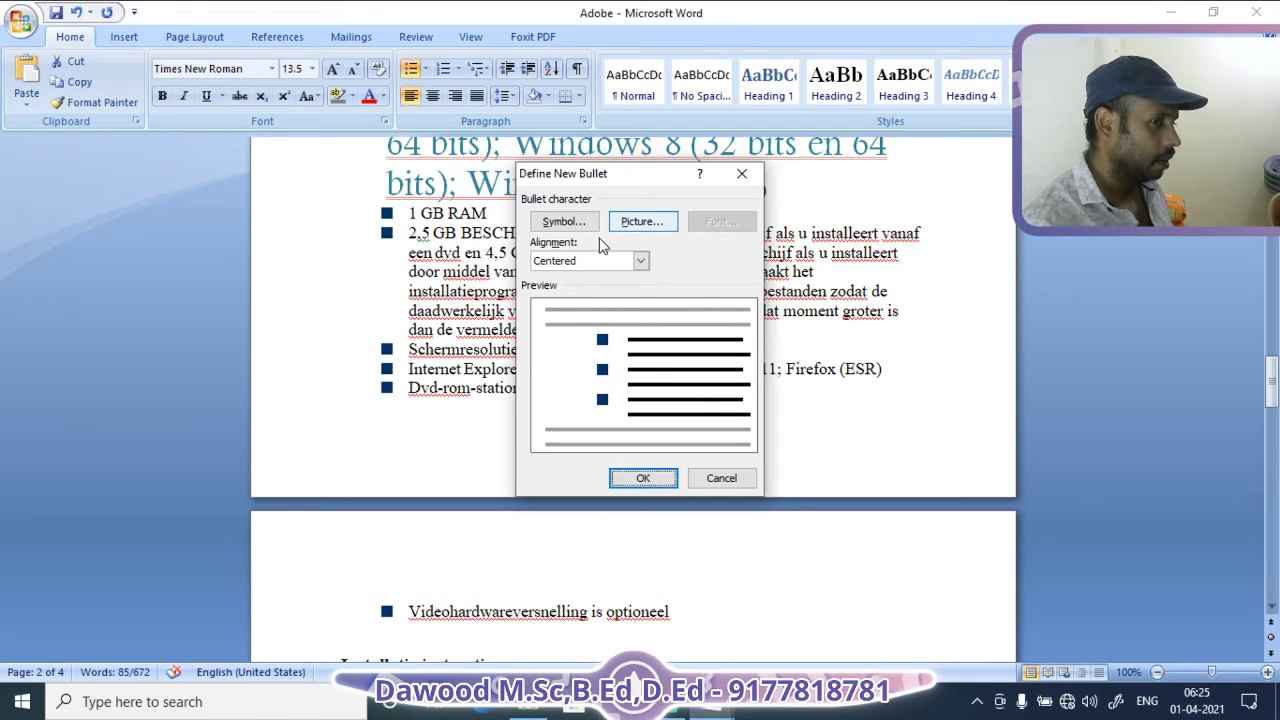
left_click(566, 224)
left_click(701, 288)
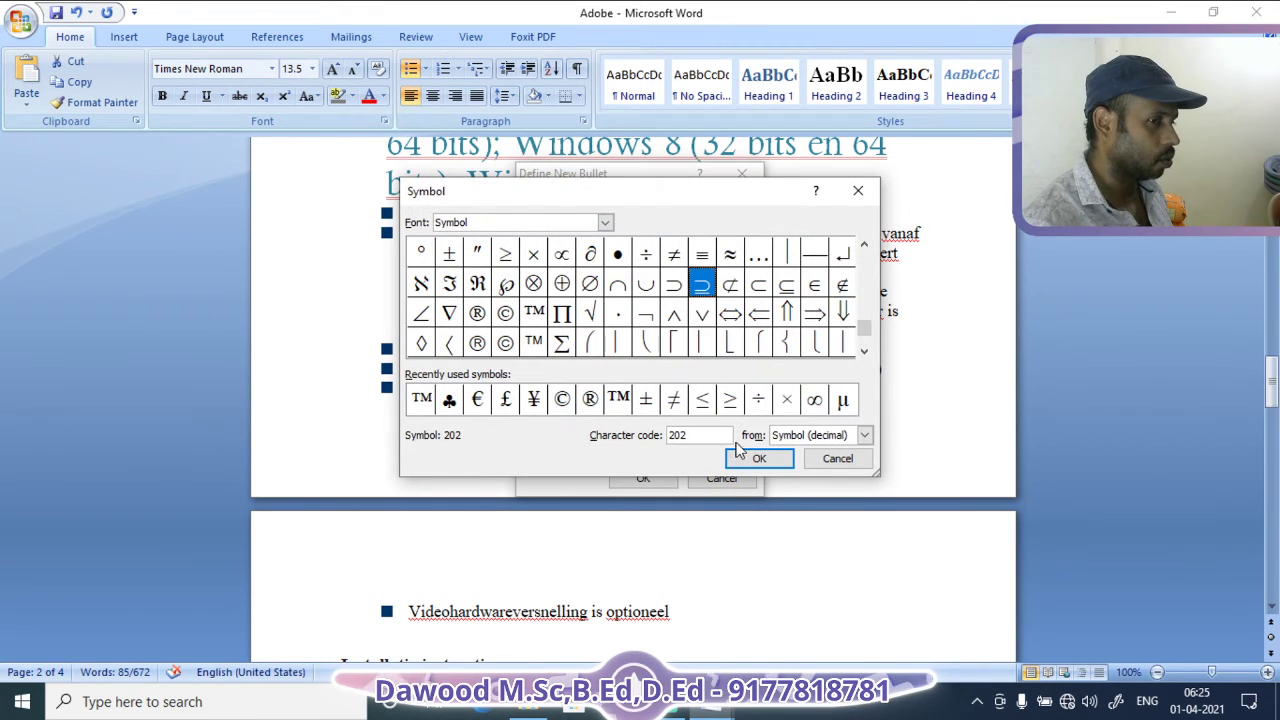
left_click(755, 457)
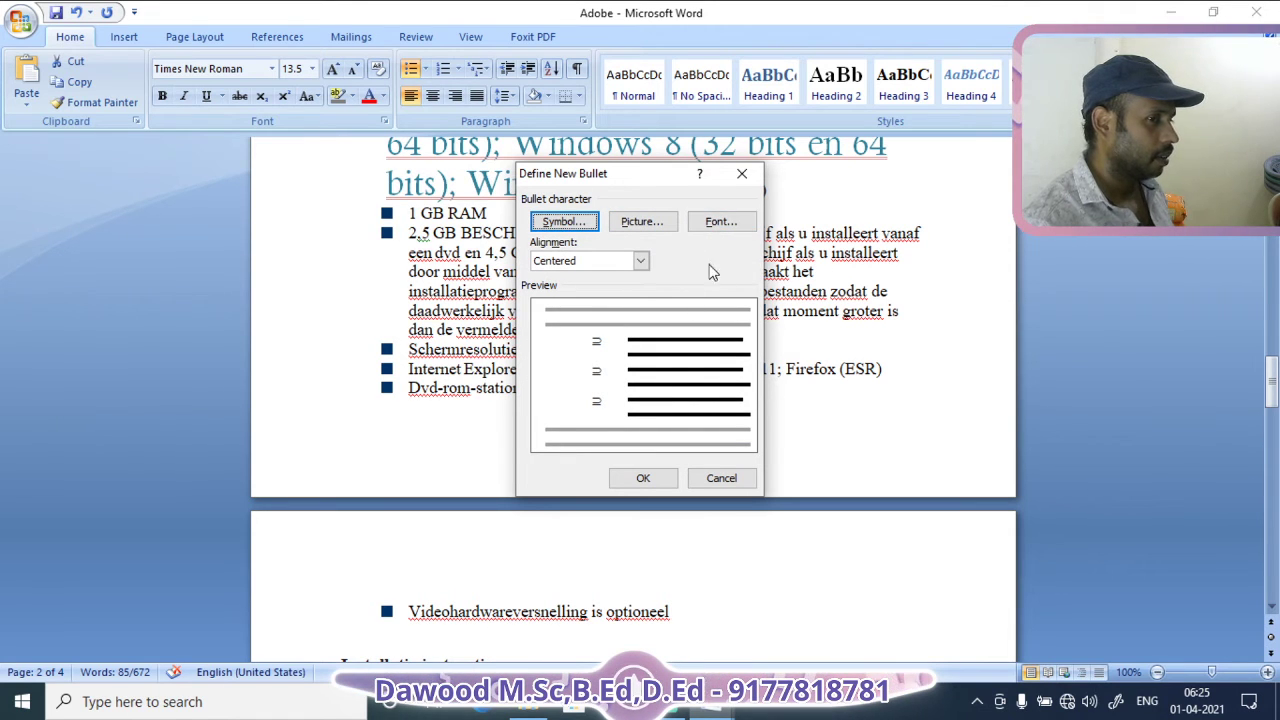
Try several Yu Gothic variants as the new bullet's font, ending on Yu Gothic UI Semibold
left_click(718, 223)
scroll(470, 266, "down", 1)
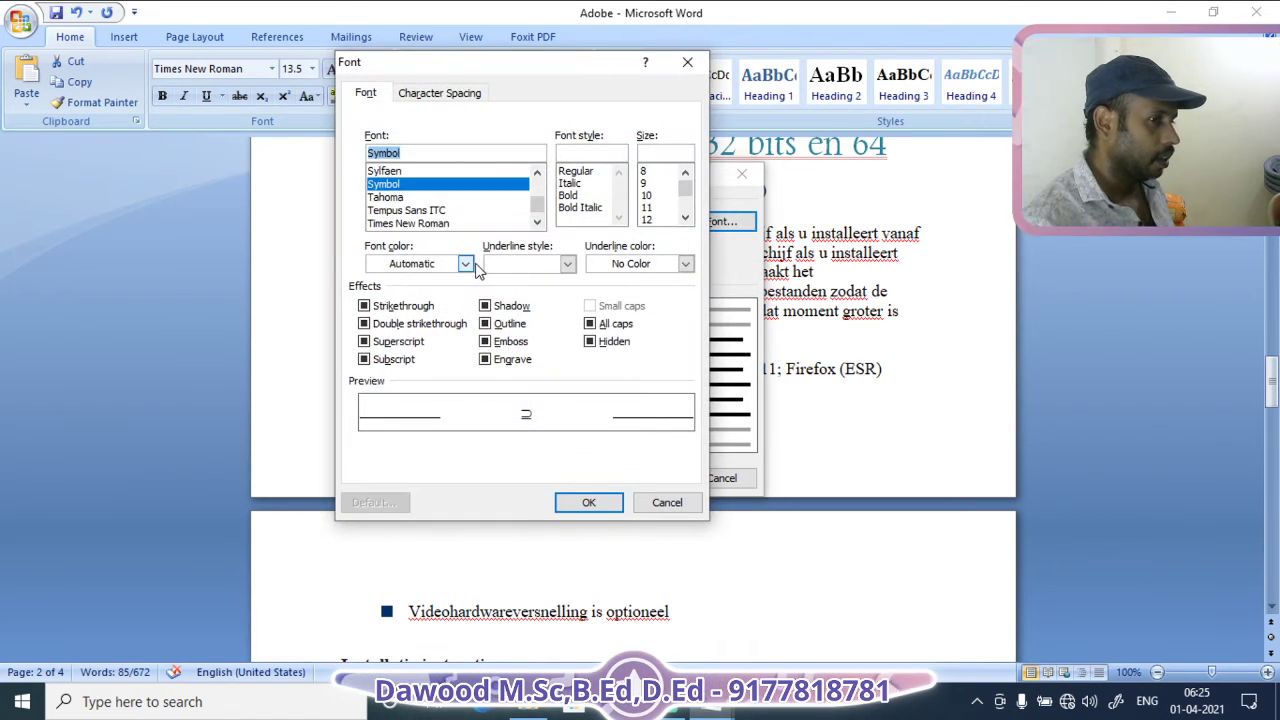
scroll(500, 330, "up", 3)
scroll(487, 232, "down", 6)
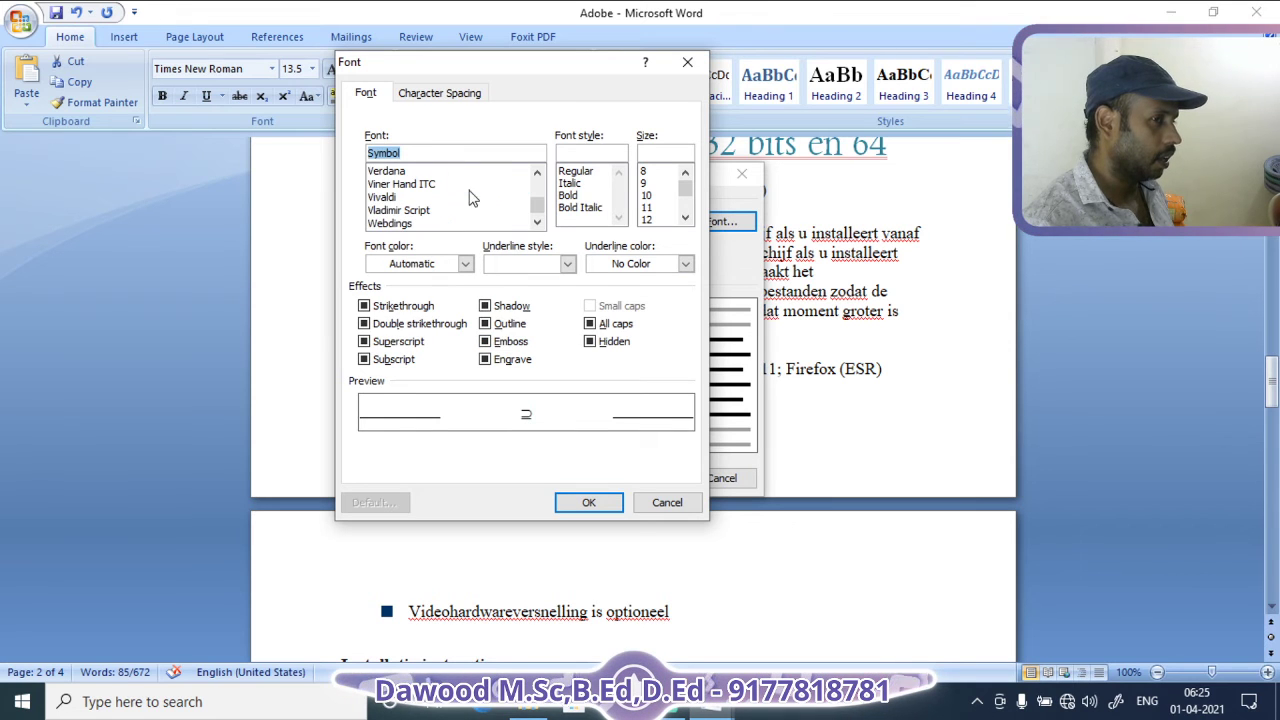
left_click_drag(408, 65, 701, 77)
scroll(688, 238, "down", 3)
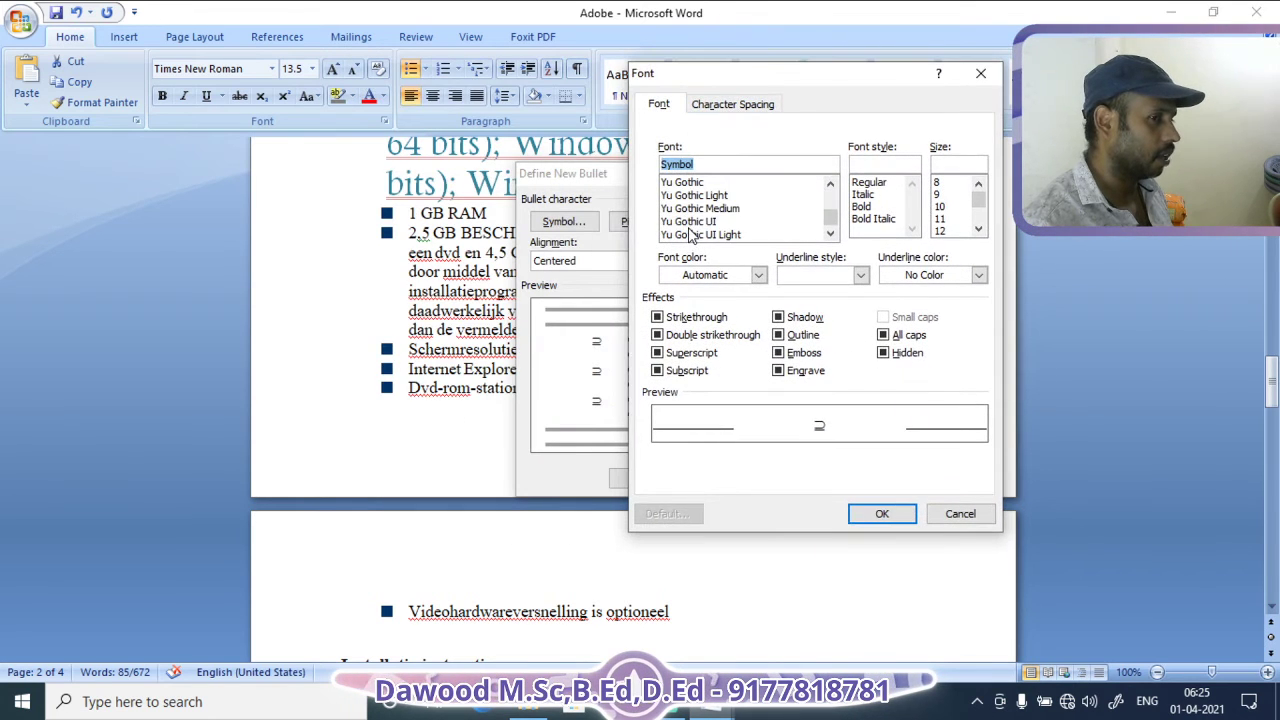
left_click(690, 222)
left_click(718, 210)
left_click(706, 196)
left_click(693, 237)
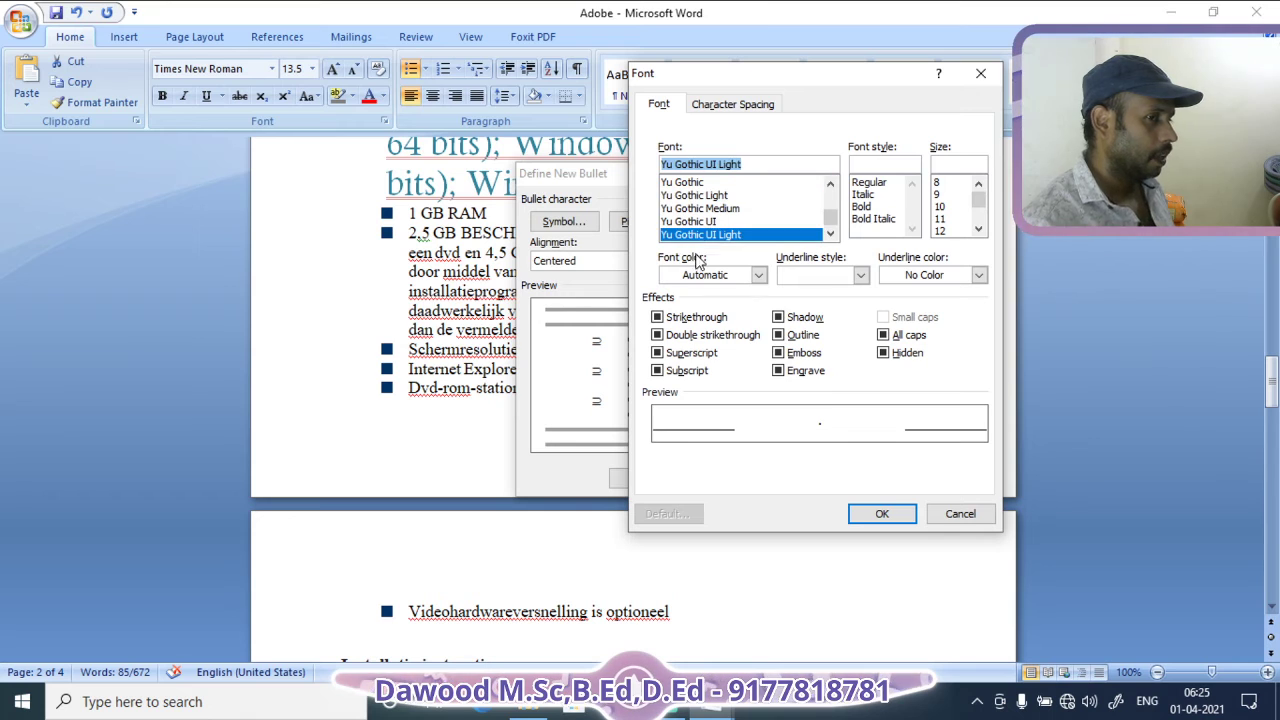
left_click(702, 225)
left_click(673, 209)
scroll(687, 220, "down", 1)
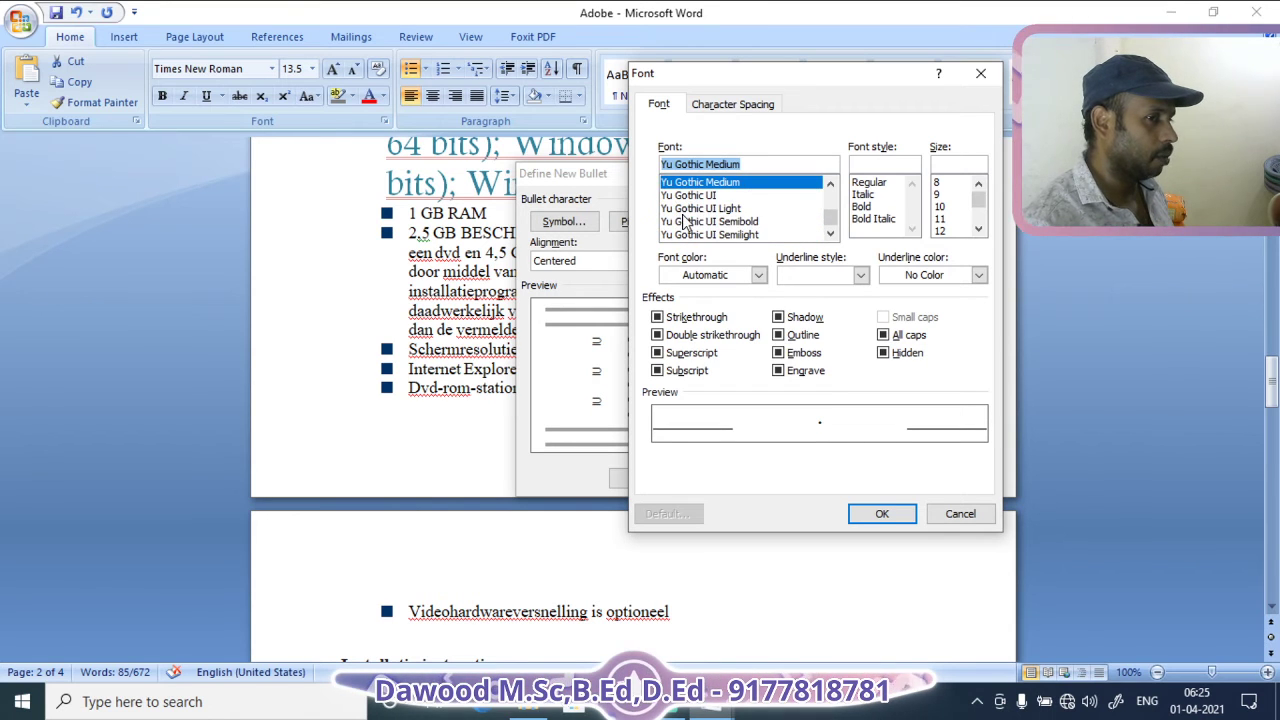
left_click(688, 209)
left_click(691, 234)
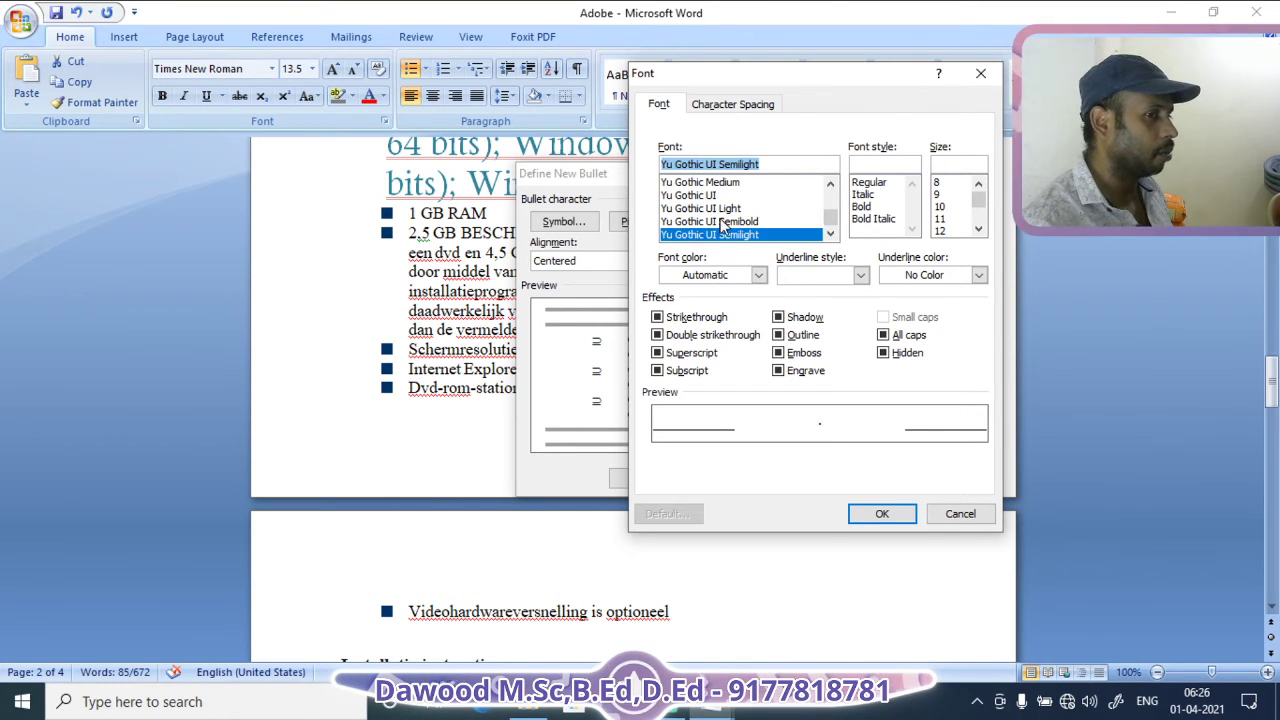
left_click(720, 222)
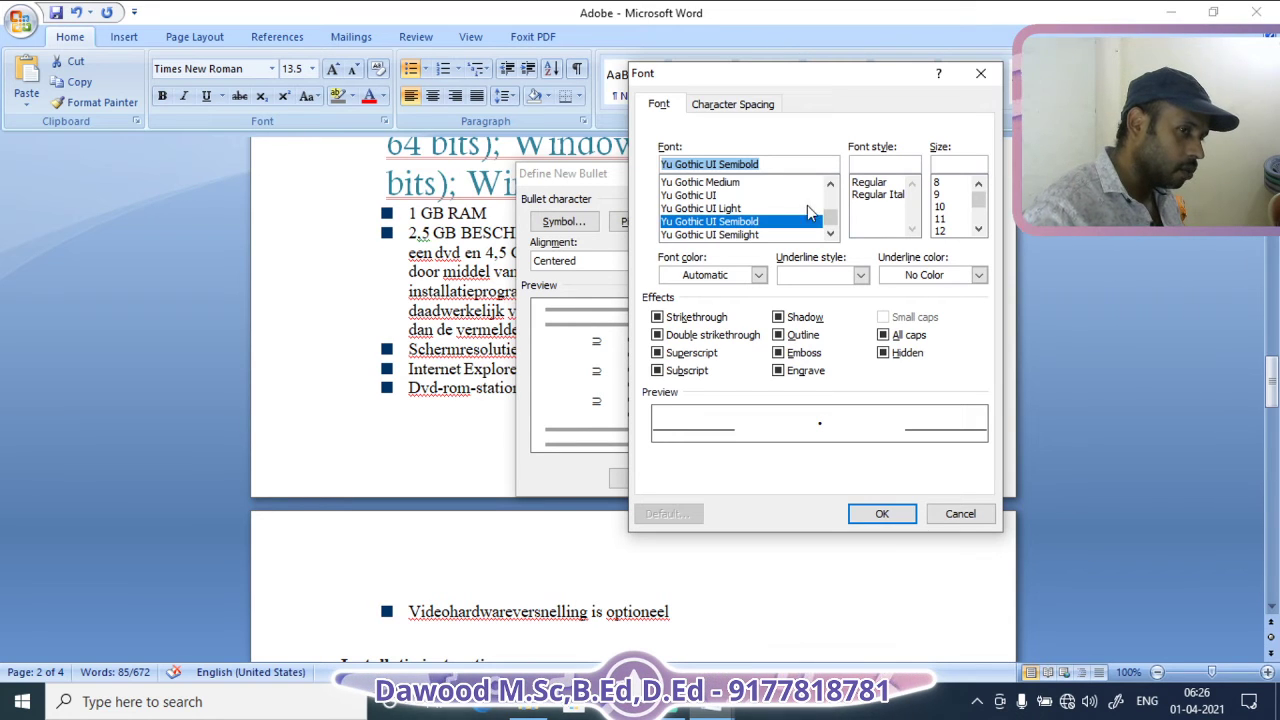
Set the bullet's font to Yu Gothic UI Light, Regular, size 72, and apply the new bullet to the list
left_click_drag(984, 212, 985, 240)
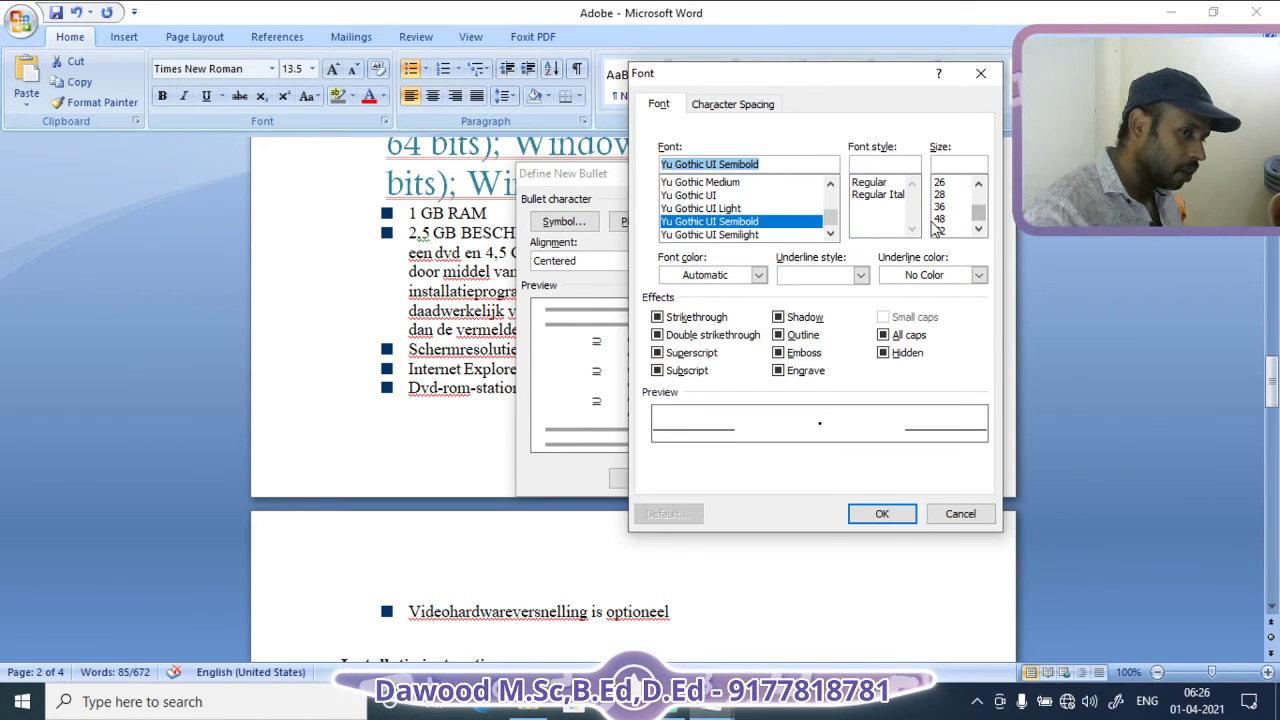
left_click(940, 231)
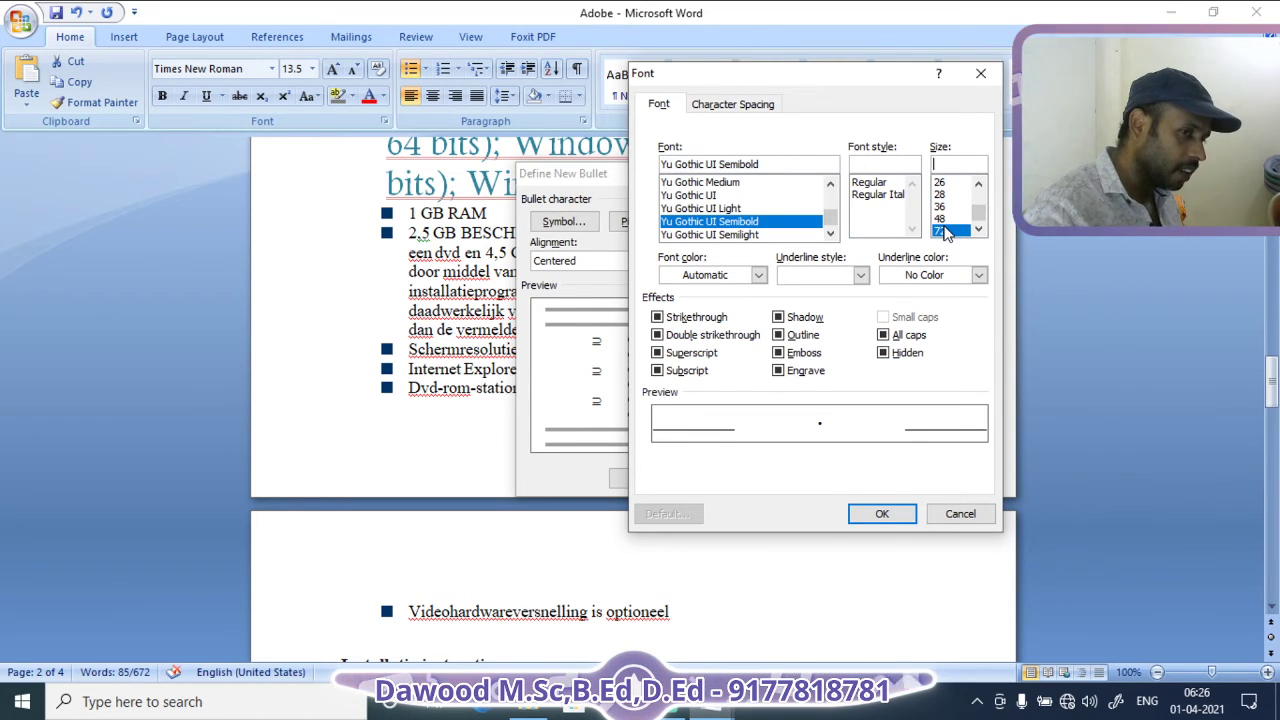
left_click(712, 208)
left_click(866, 183)
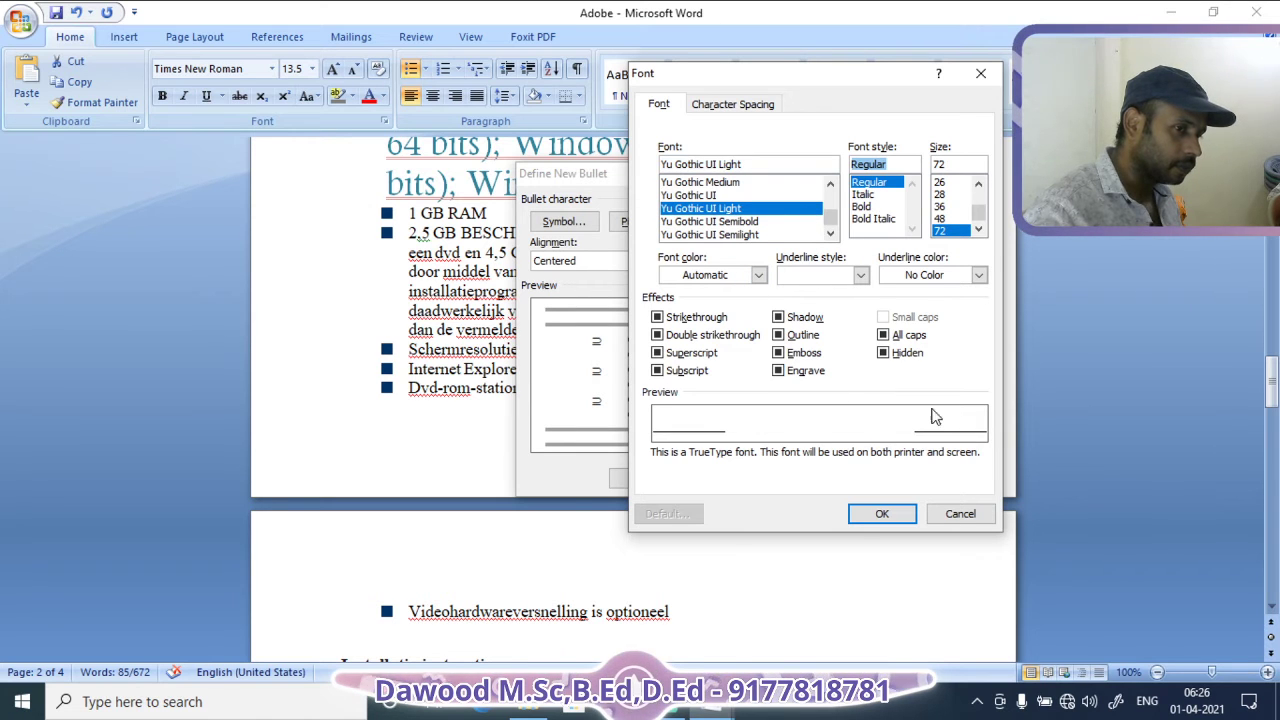
left_click(882, 513)
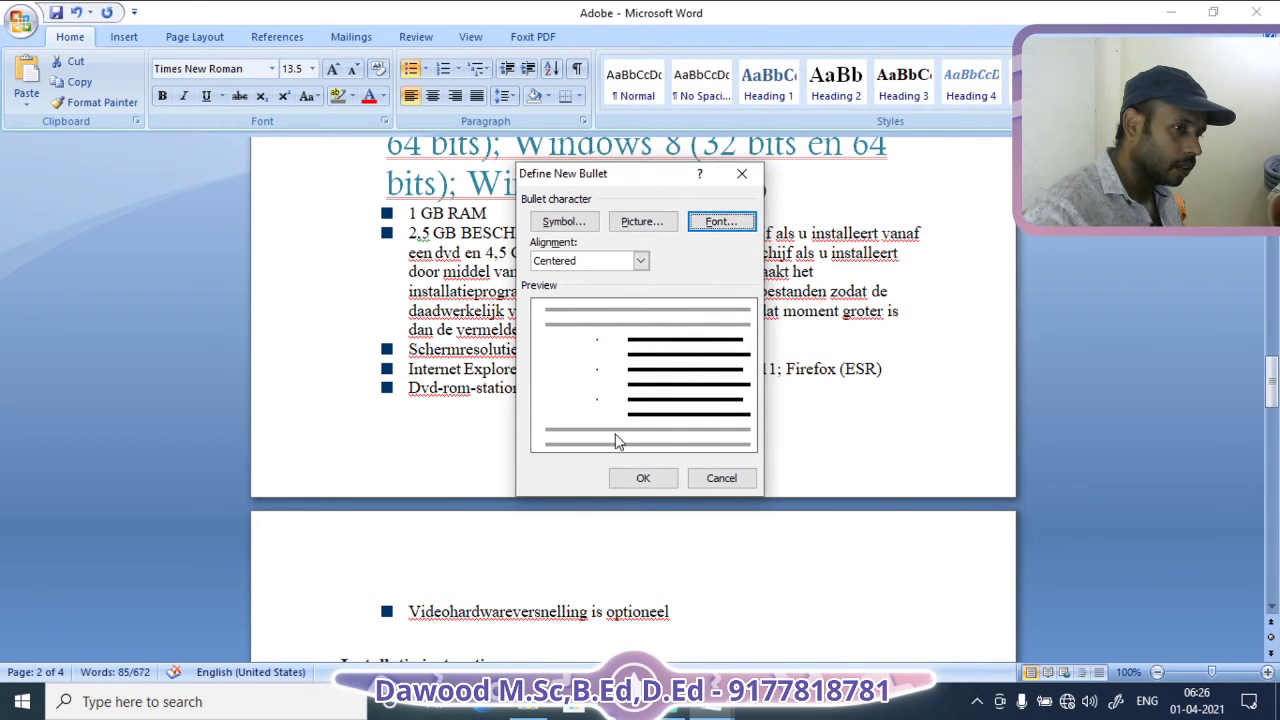
left_click(643, 478)
scroll(440, 340, "down", 2)
scroll(491, 372, "down", 8)
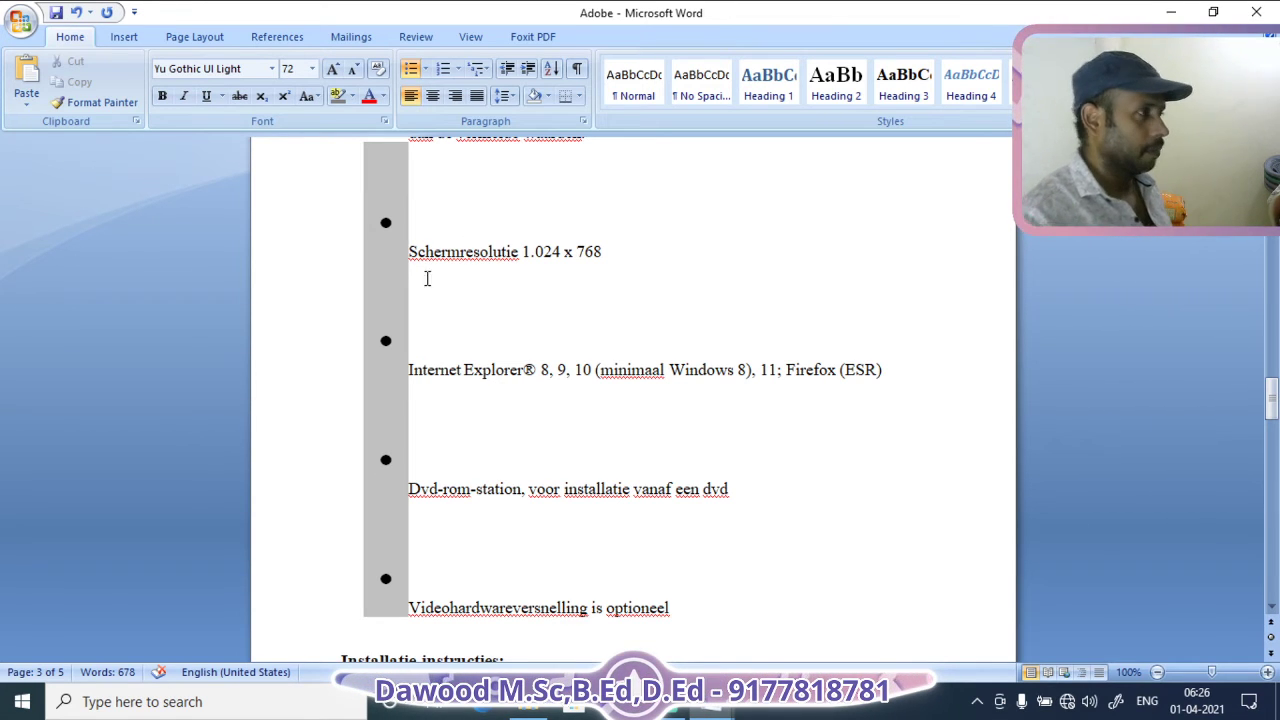
Undo the last bullet definition on the system requirements list
left_click(426, 74)
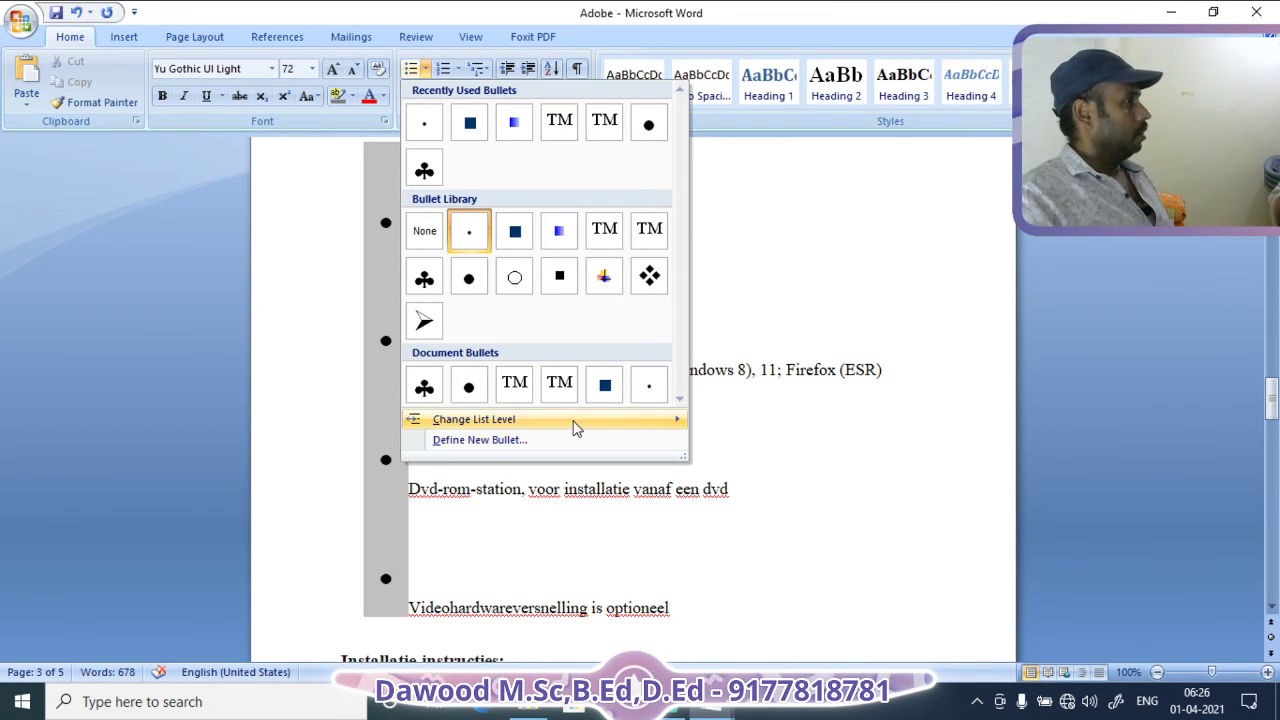
left_click(781, 377)
scroll(781, 377, "up", 6)
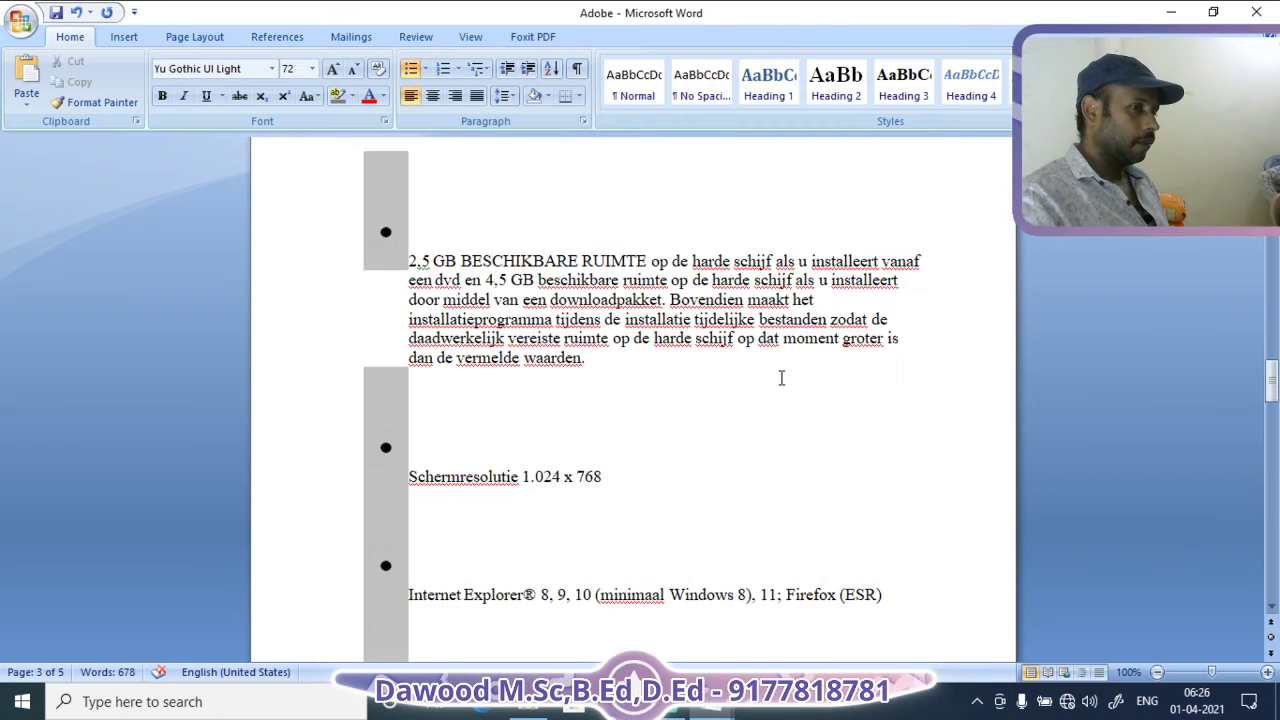
scroll(781, 377, "down", 3)
scroll(781, 377, "up", 1)
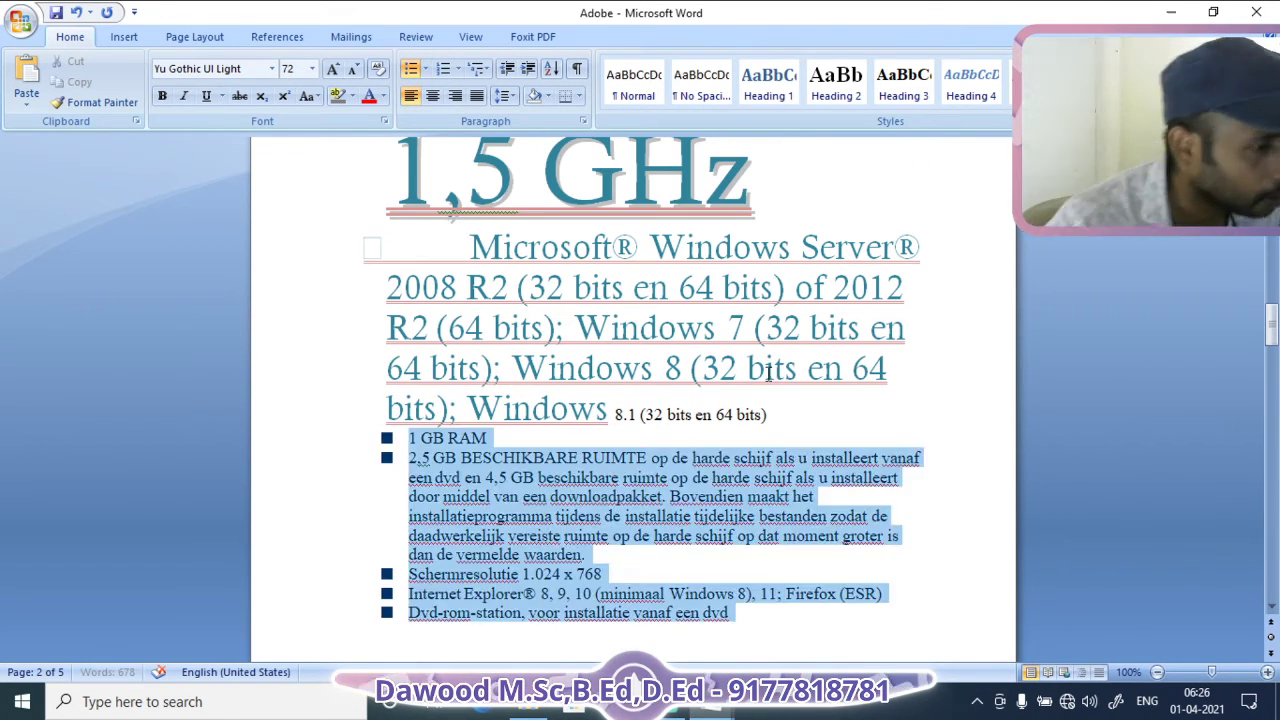
Apply the 1. 2. 3. numbering style to the selected list and check it through to "Videohardwareversnelling is optioneel"
left_click(458, 69)
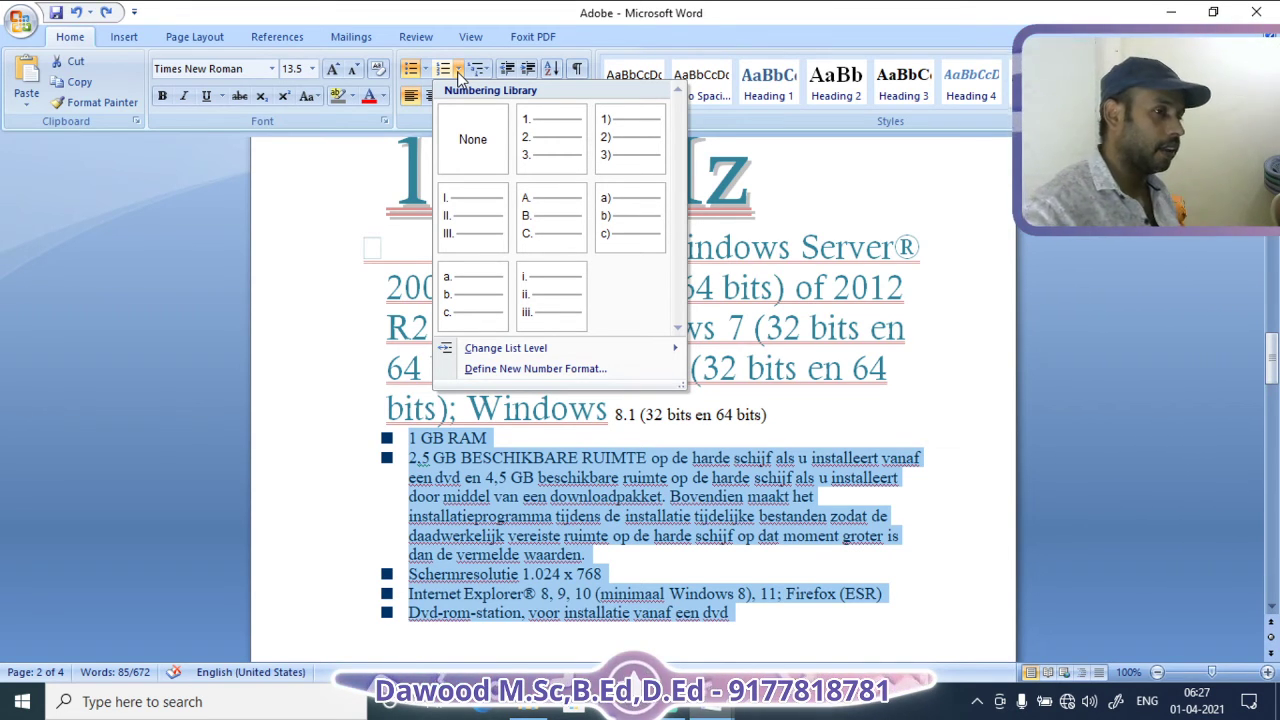
left_click(558, 142)
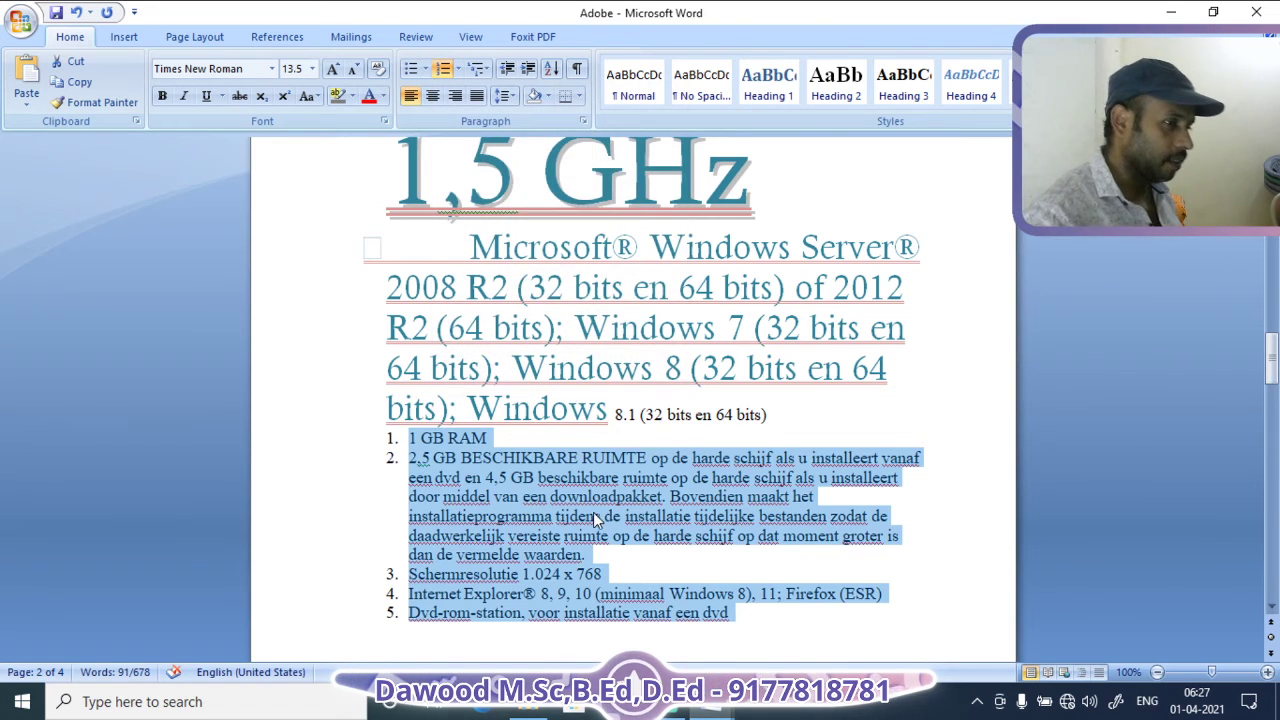
left_click(593, 512)
scroll(509, 459, "down", 5)
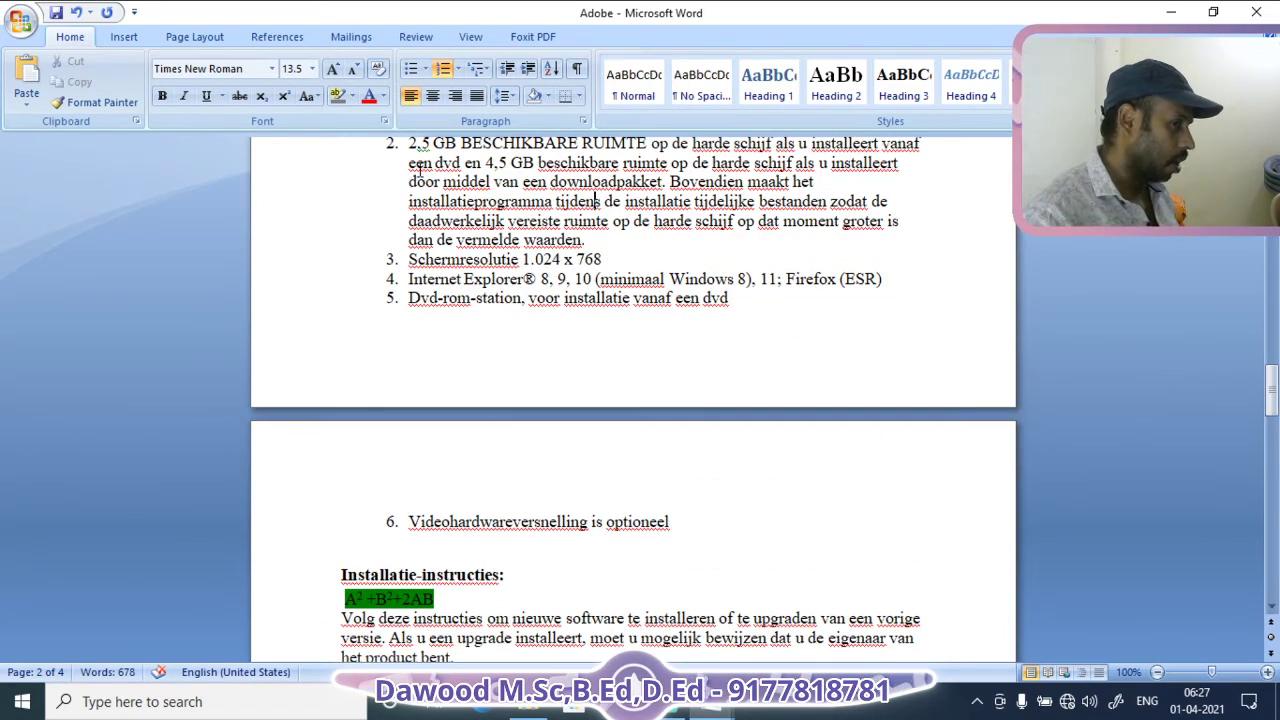
Apply the 1) 2) 3) numbering style to the system requirements list
scroll(605, 497, "up", 2)
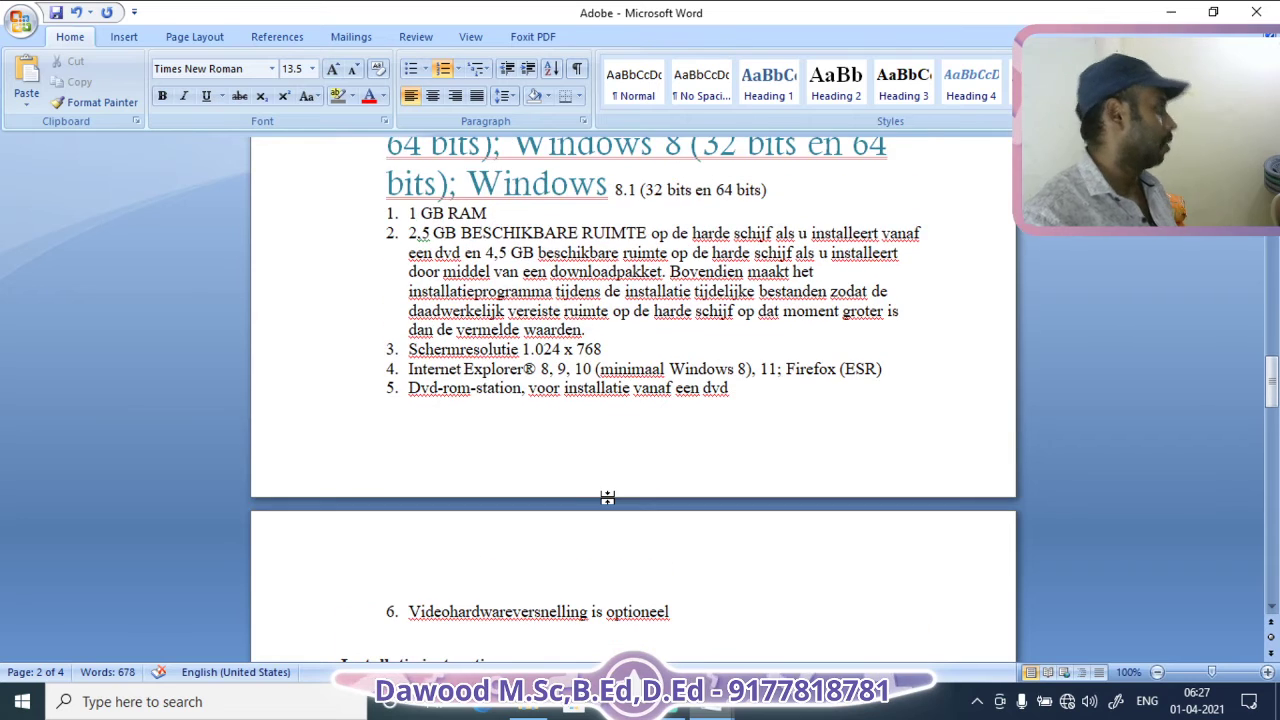
scroll(611, 497, "up", 1)
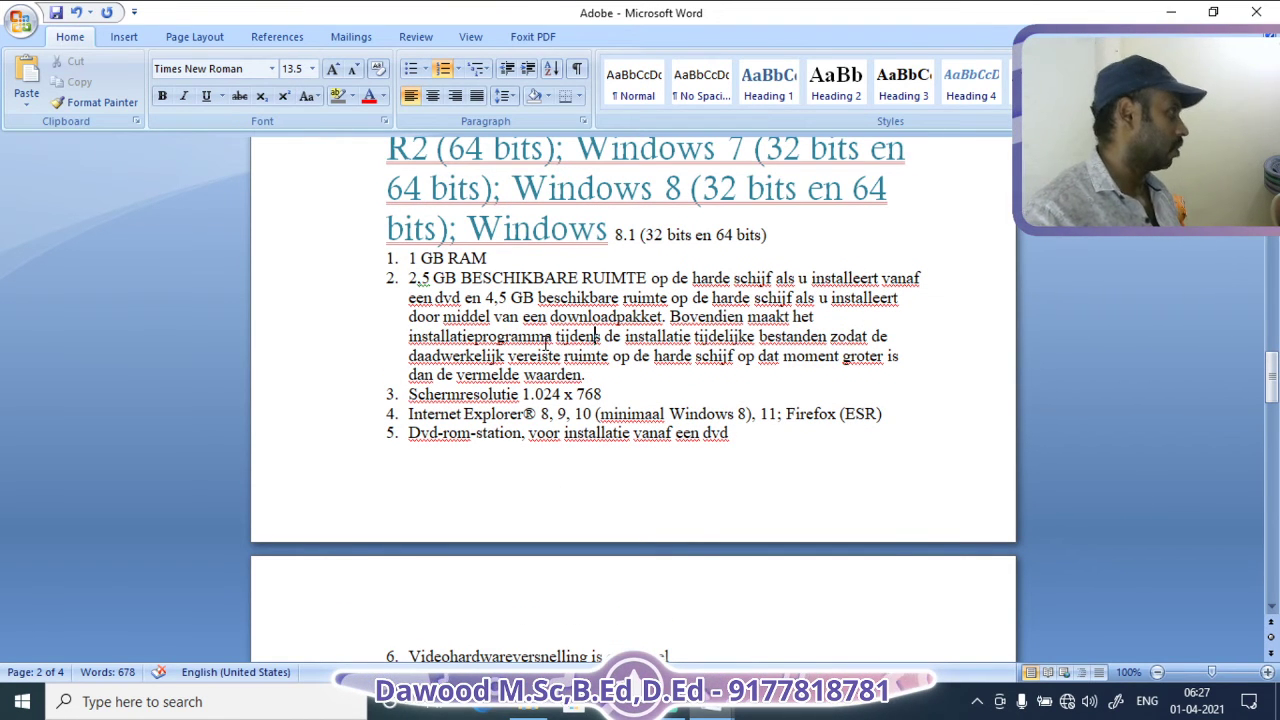
scroll(491, 374, "down", 7)
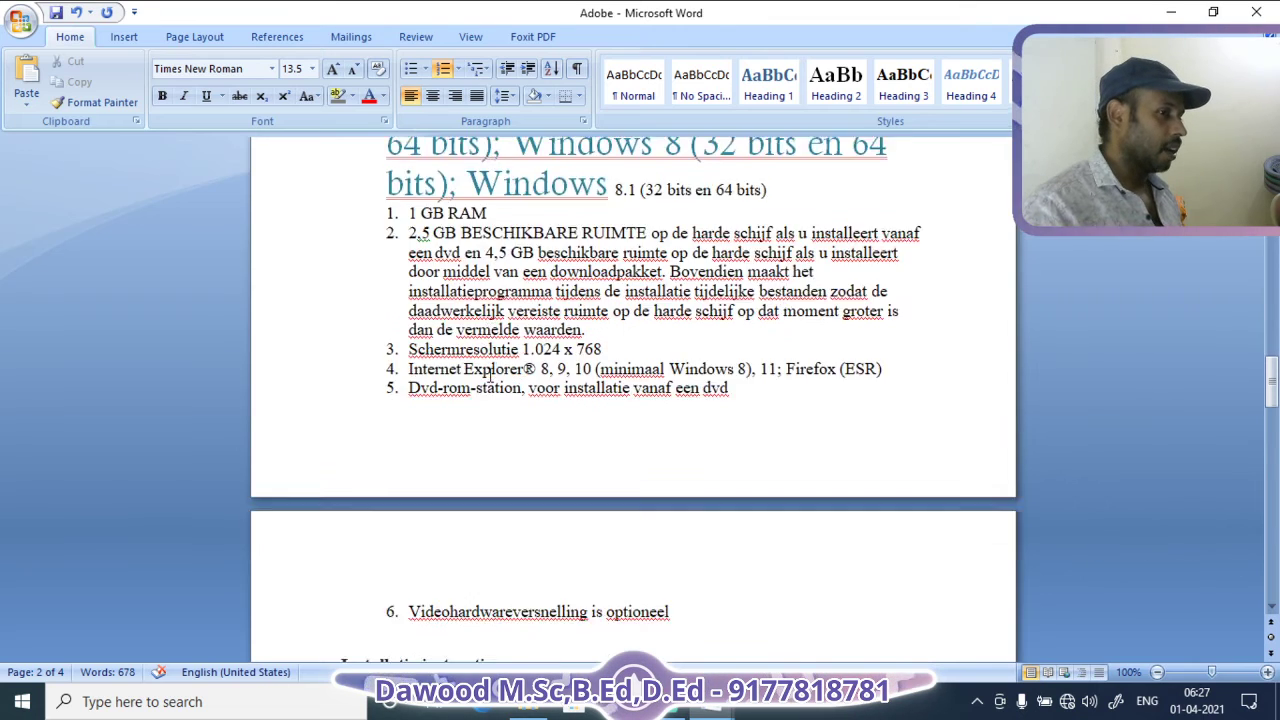
scroll(452, 368, "up", 7)
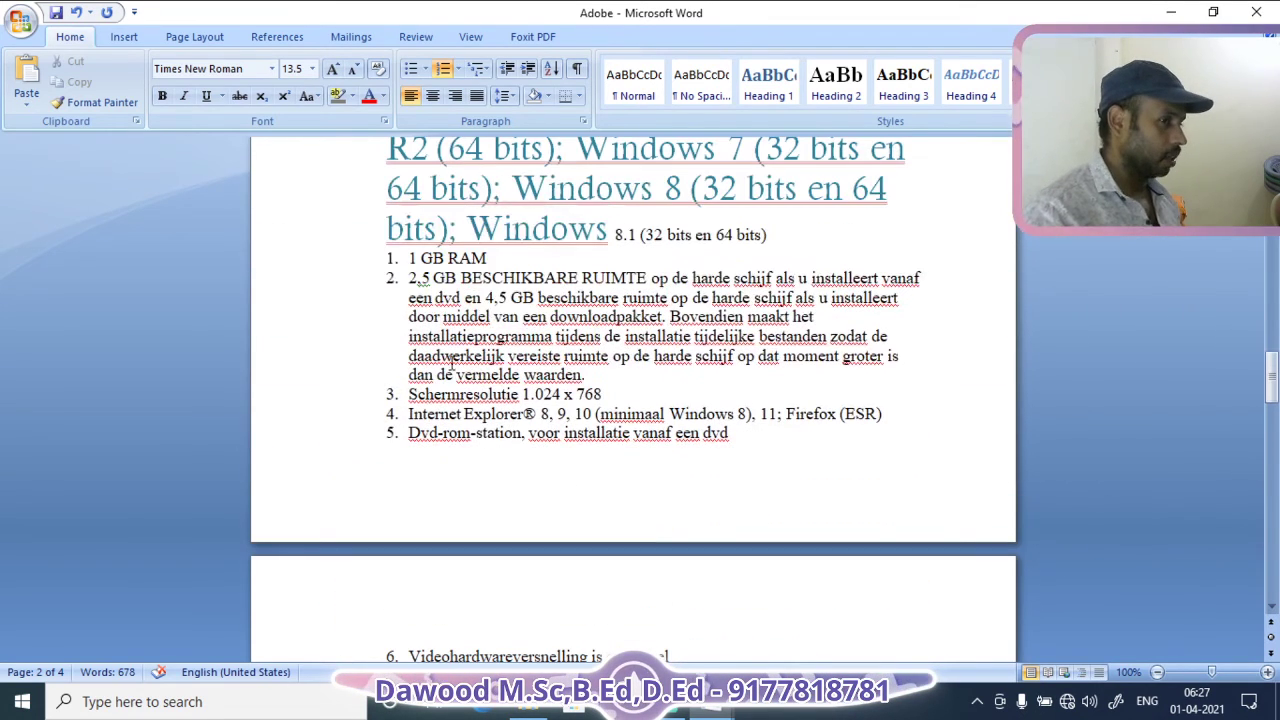
left_click(458, 68)
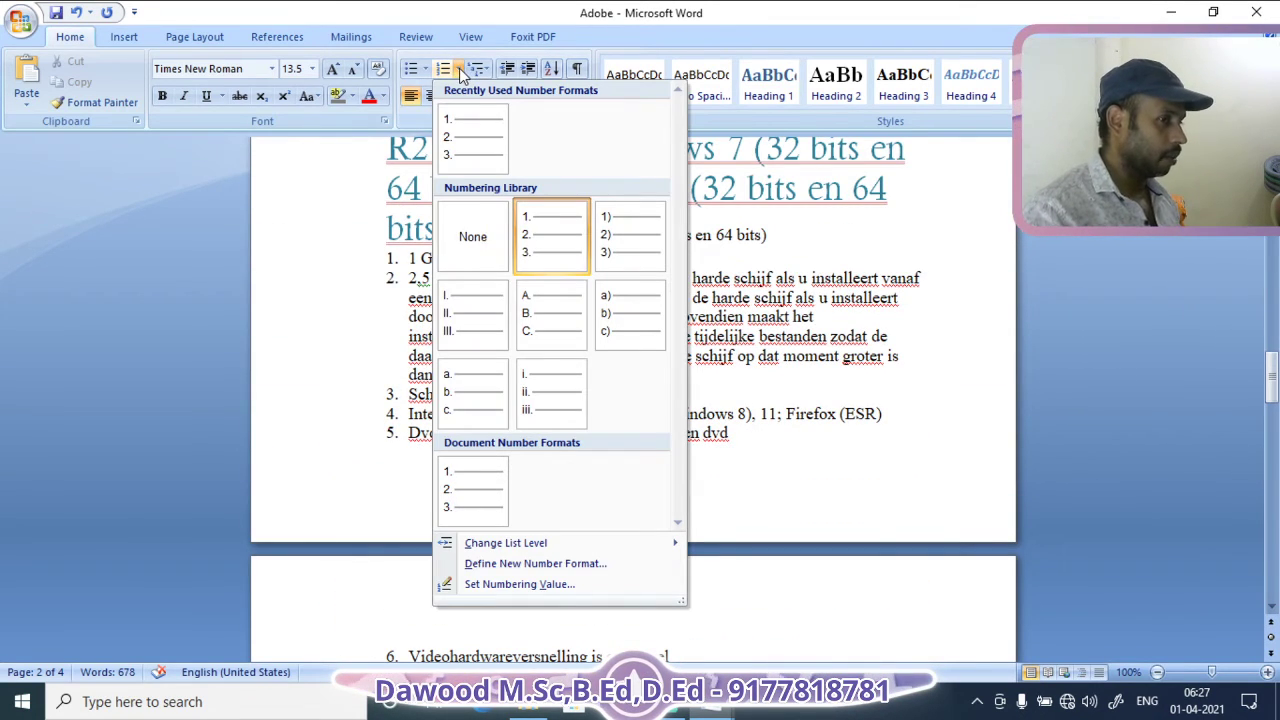
left_click(605, 250)
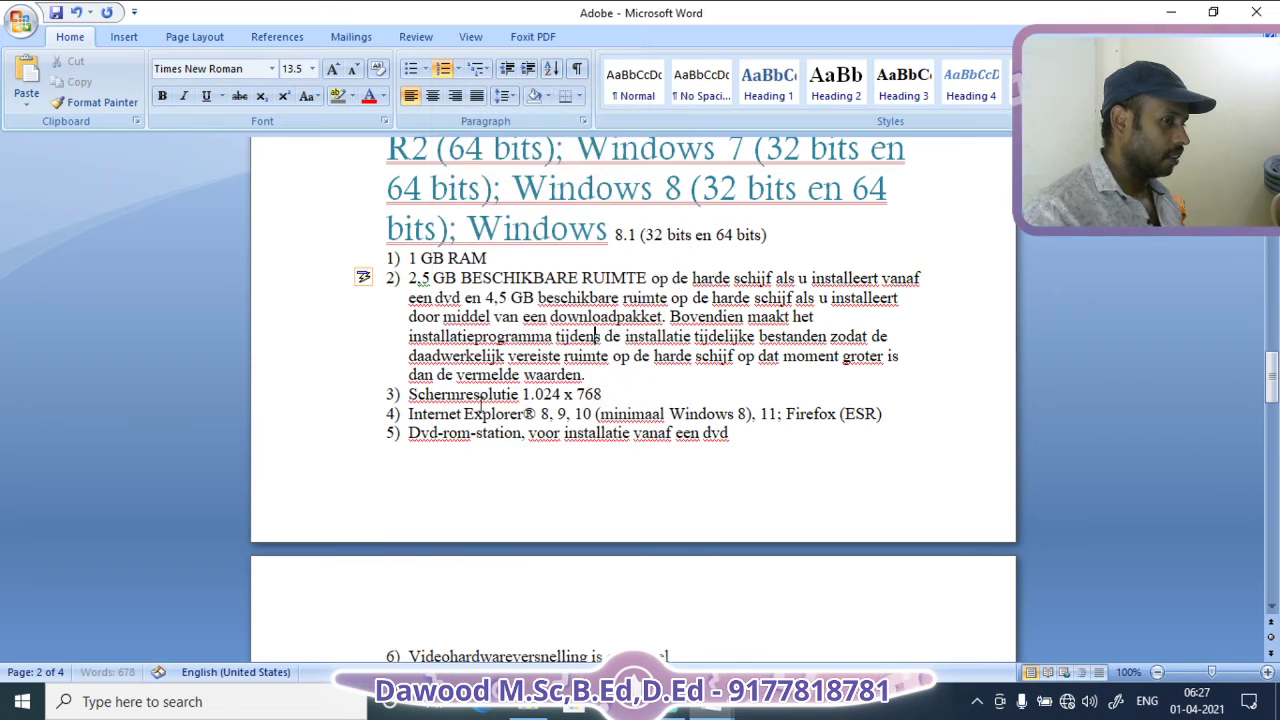
Switch the system requirements list to the I. II. III. Roman numeral style and check it through to "Videohardwareversnelling is optioneel"
left_click(423, 68)
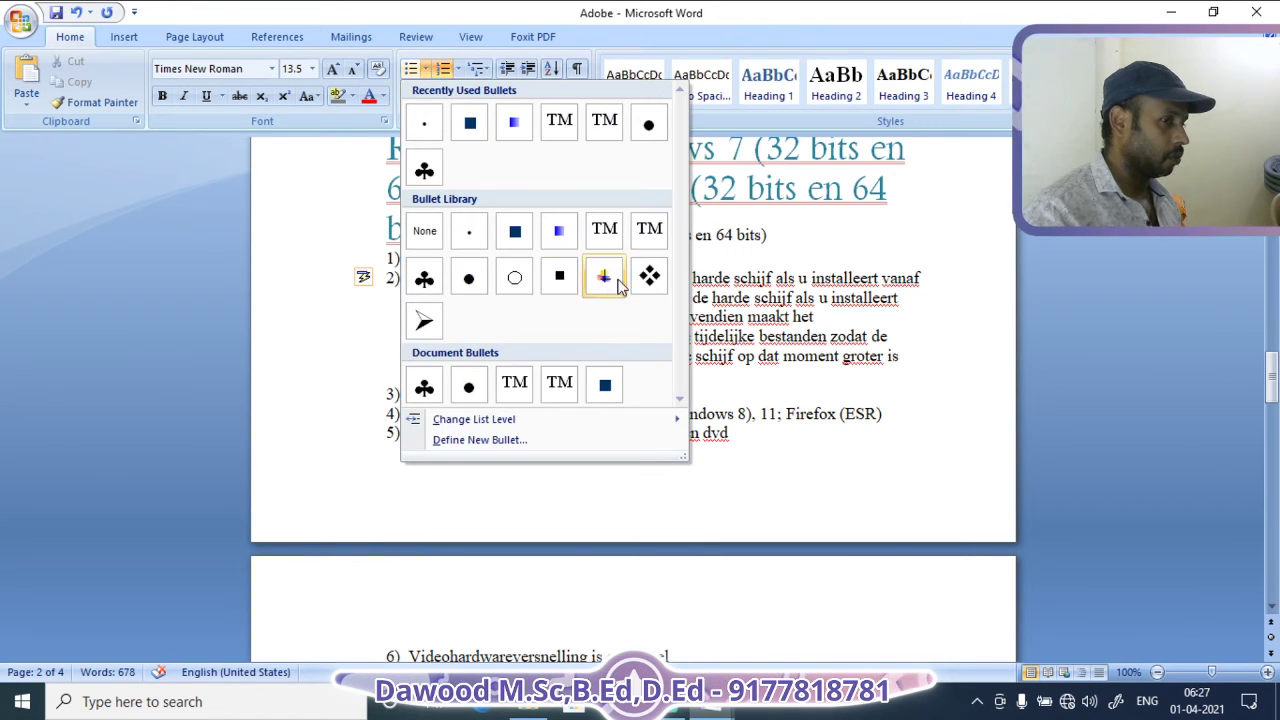
left_click(457, 70)
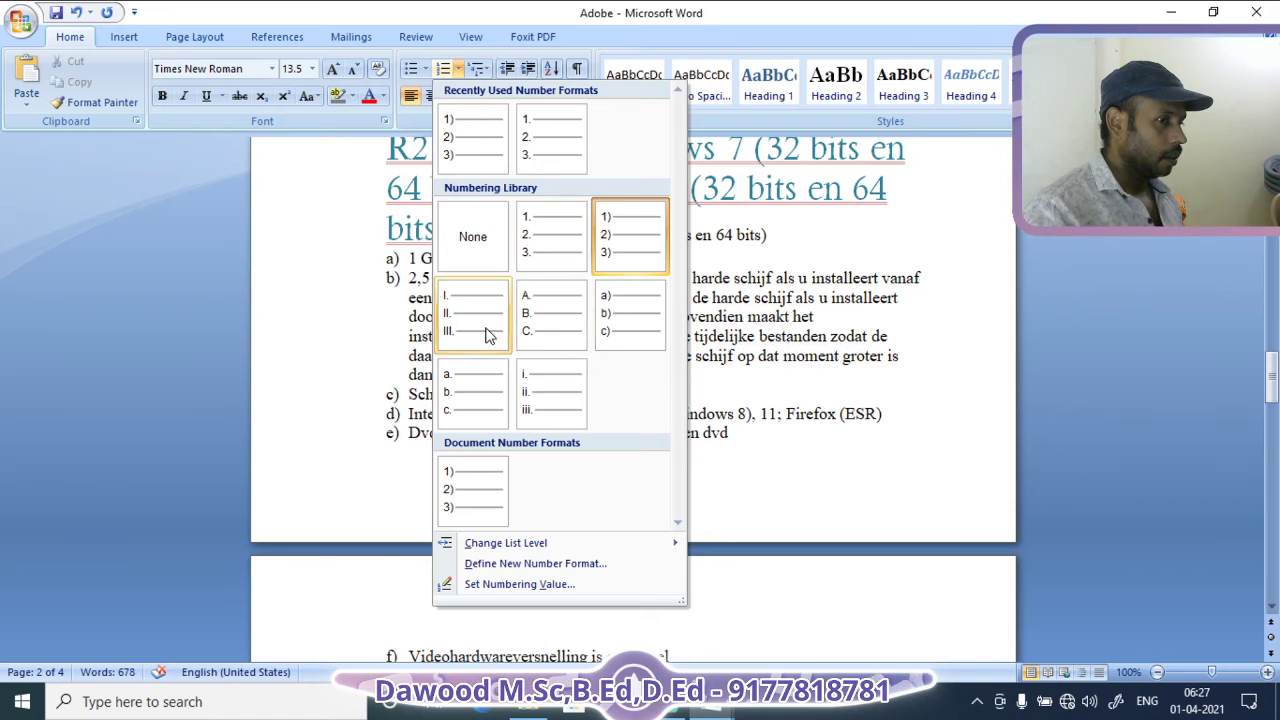
left_click(488, 330)
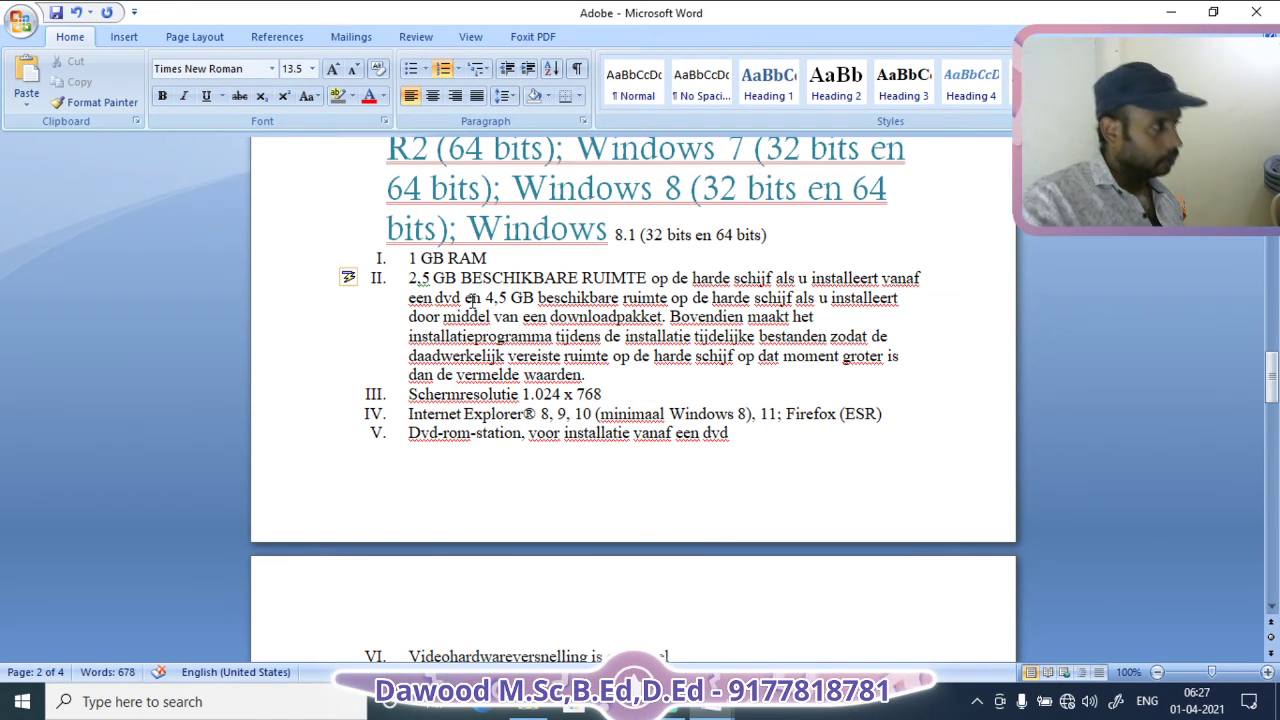
scroll(560, 329, "down", 6)
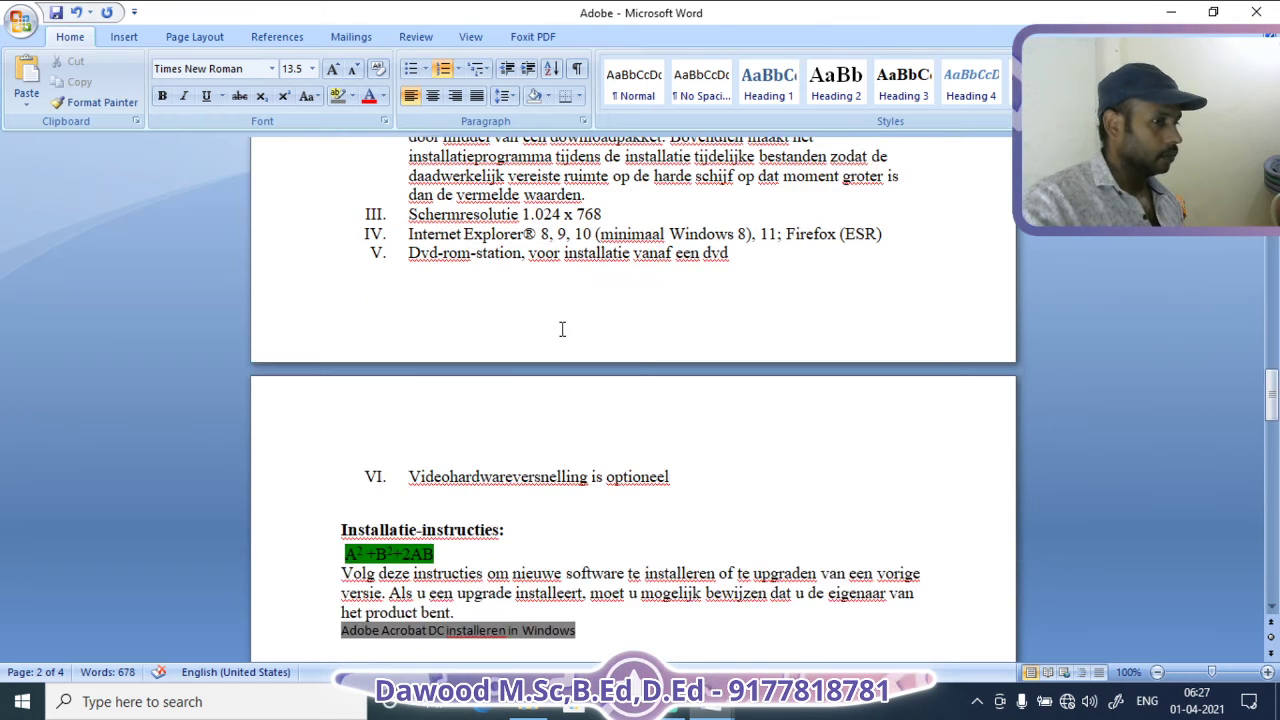
scroll(560, 325, "up", 3)
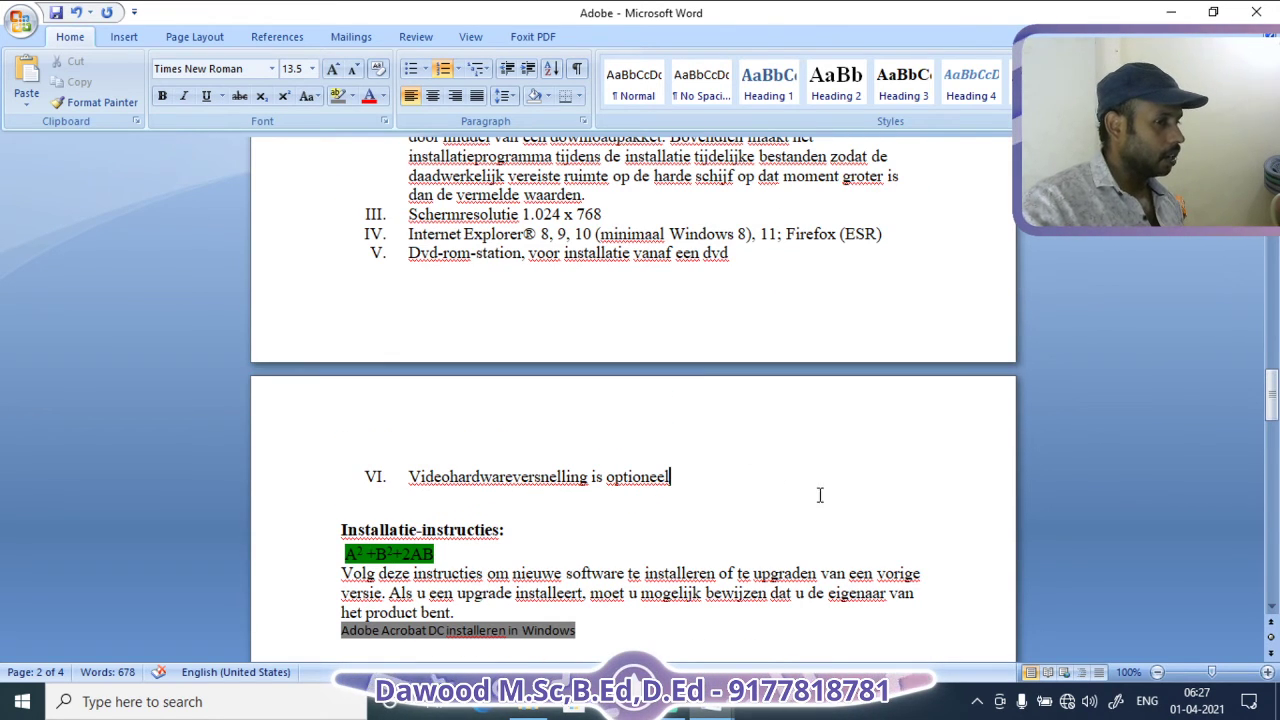
Add four list items after "Videohardwareversnelling is optioneel": HJHJKHJ, BJBHJVJH, MKMKBKJBJK,NJKBJHJ and N
key("Return")
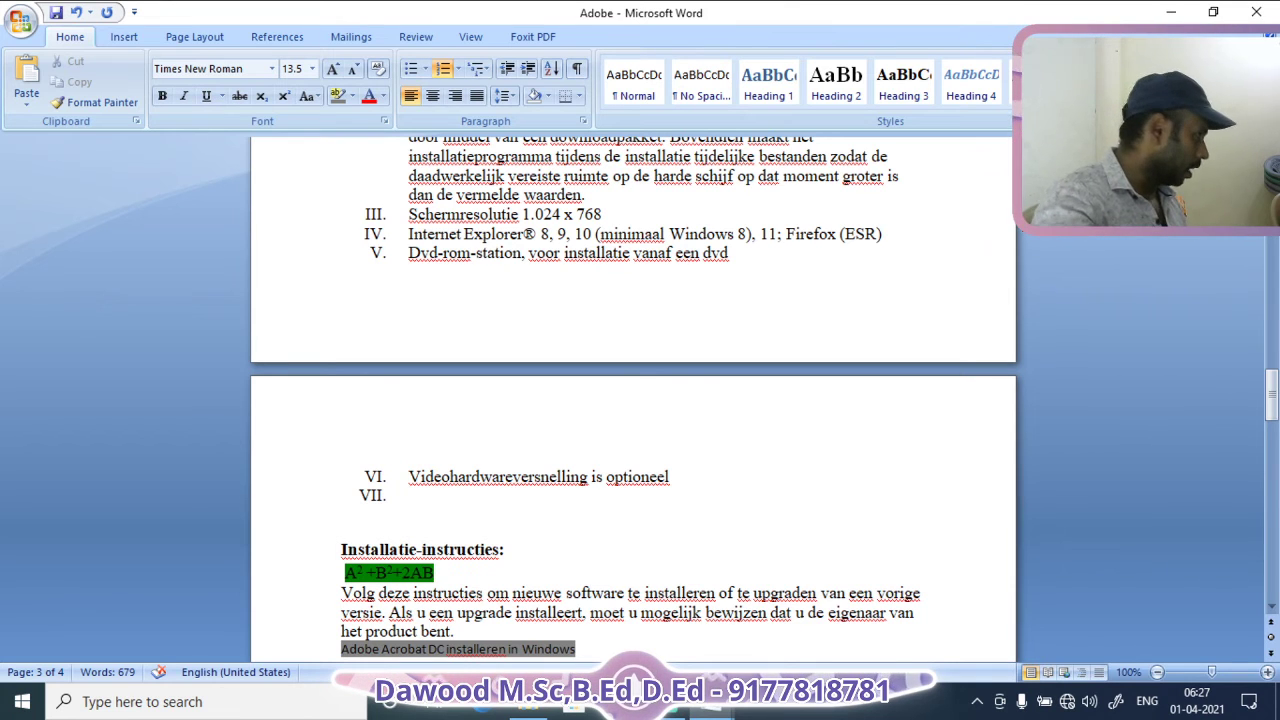
type("HJHJKHJ")
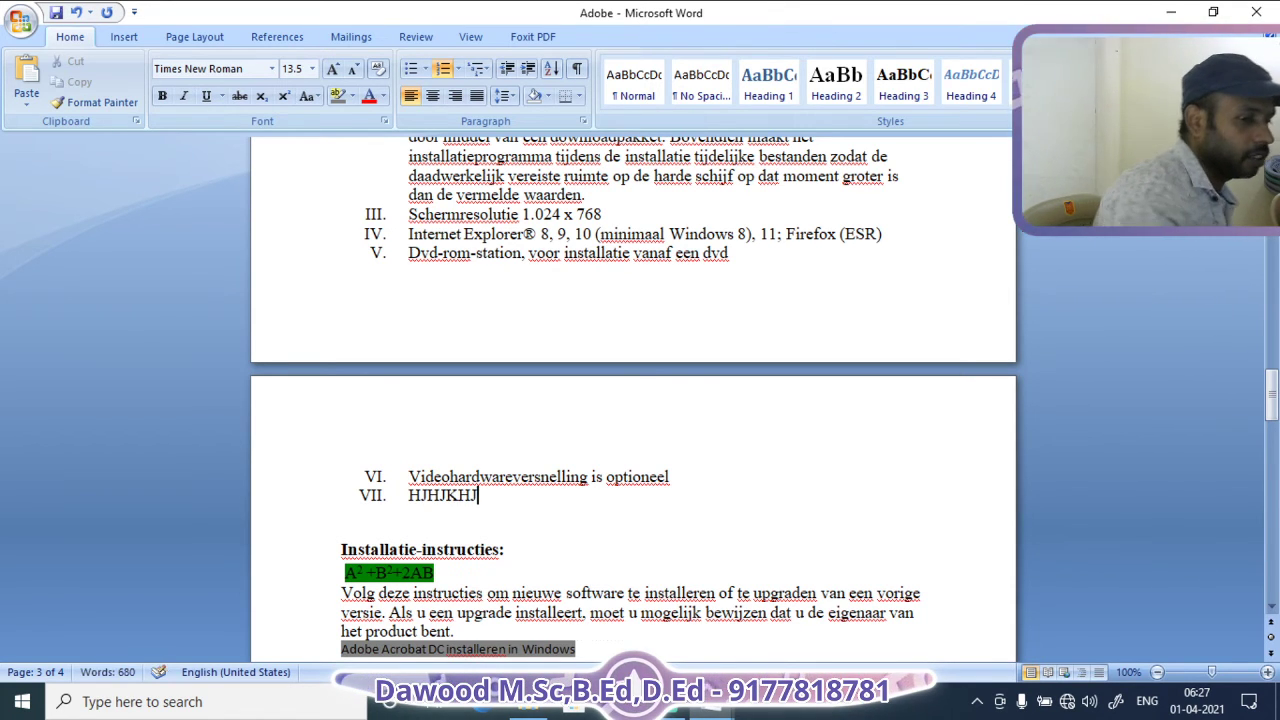
key("Return")
type("BJBHJVJH")
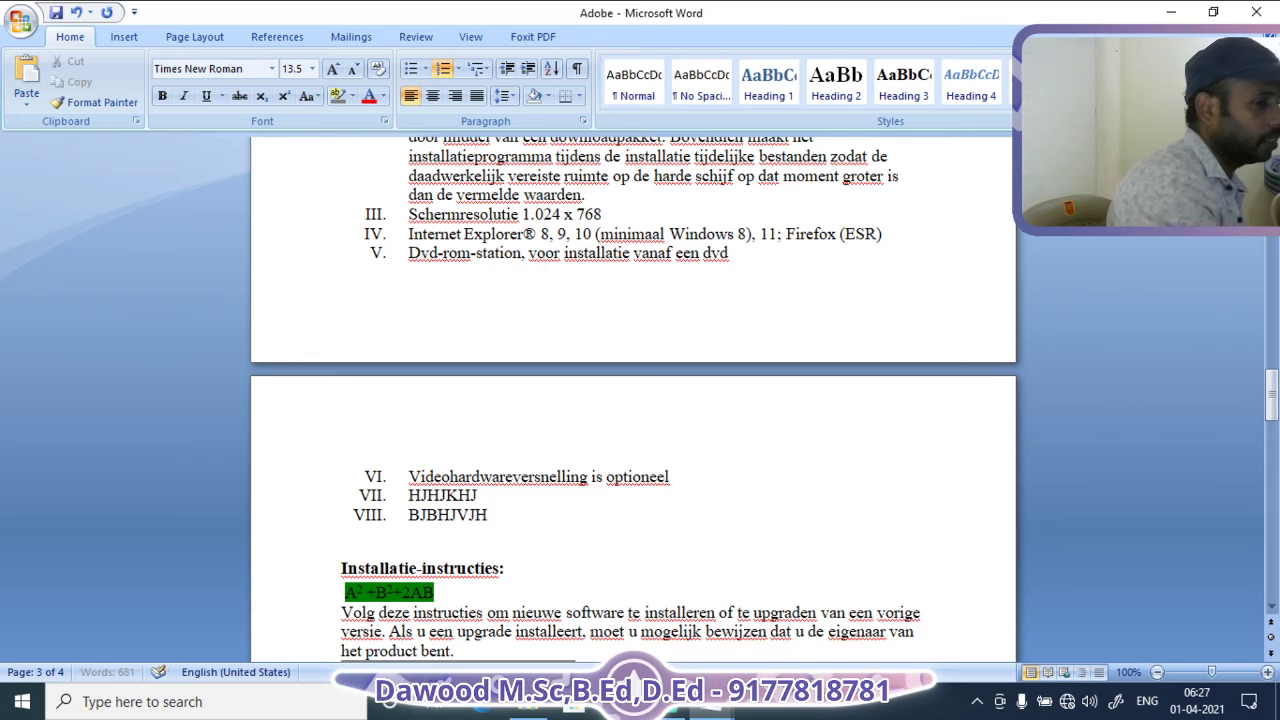
key("Return")
type("MKMKBKJBJK,N")
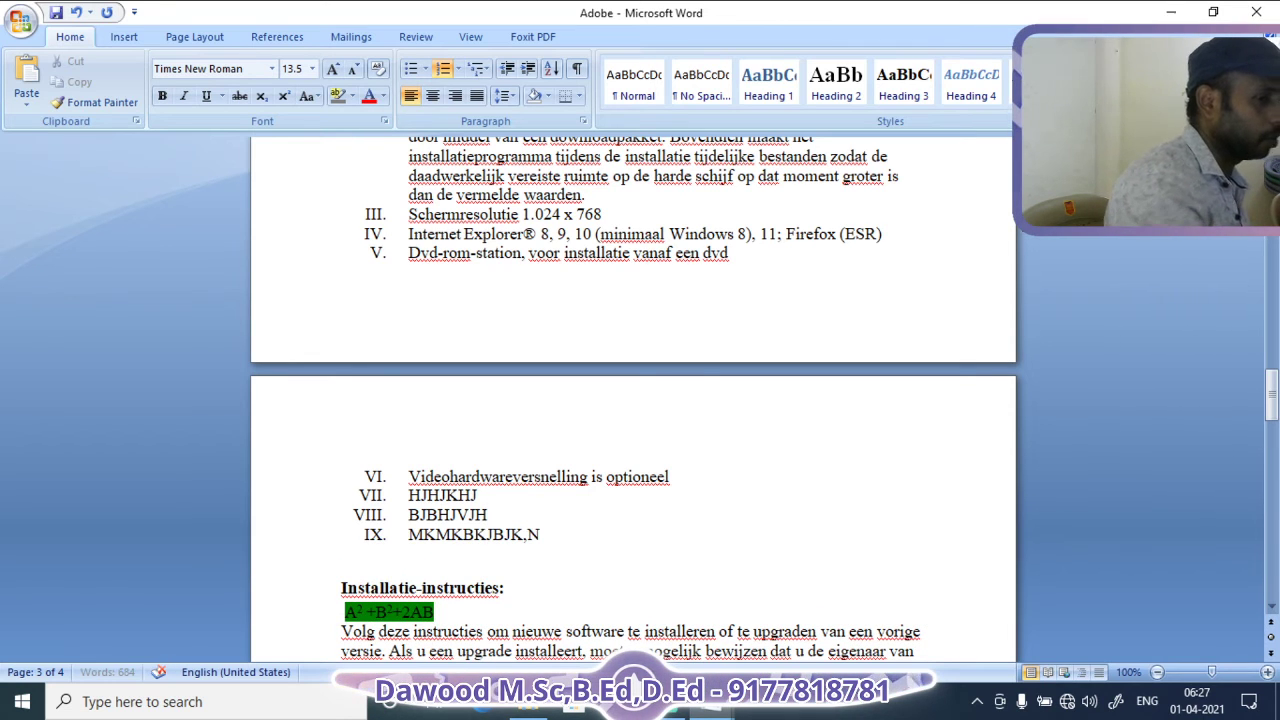
type("JKBJHJ")
key("Return")
type("N")
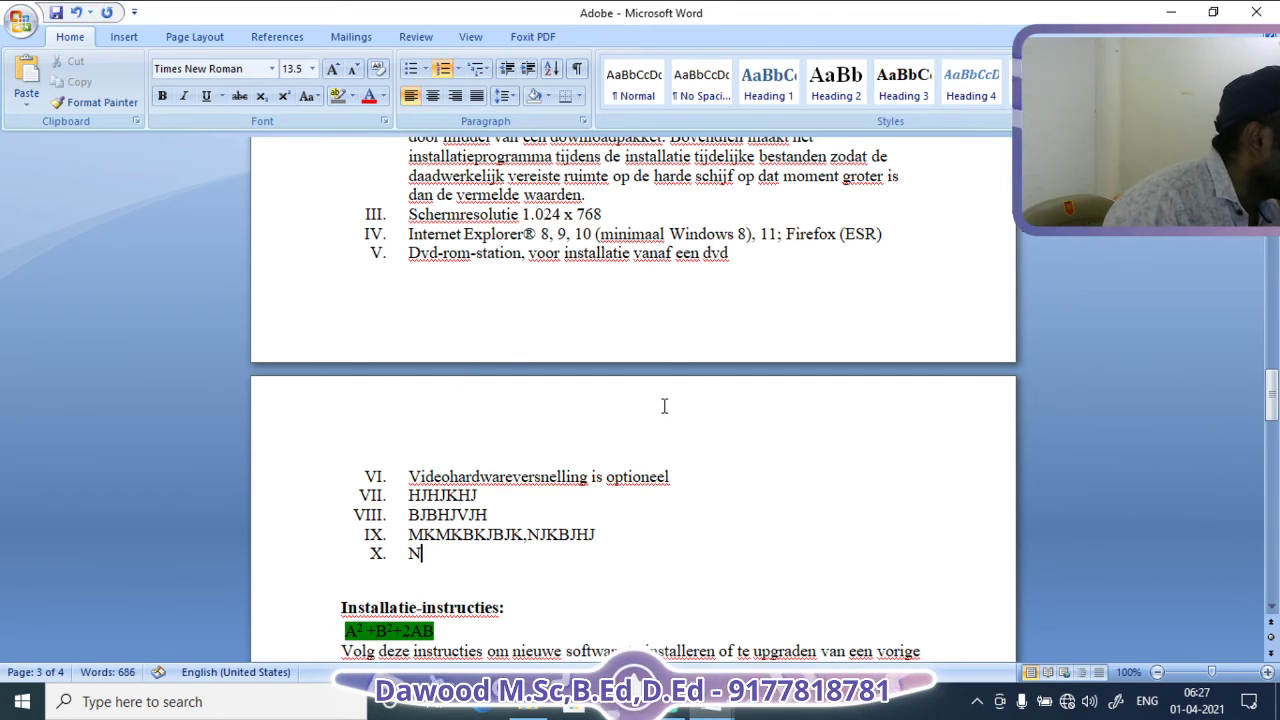
Apply the 1. 2. 3. numbering style to the paragraphs from "Adobe raadt u aan een back-up" through "die u hebt aangeschaft"
scroll(754, 417, "up", 6)
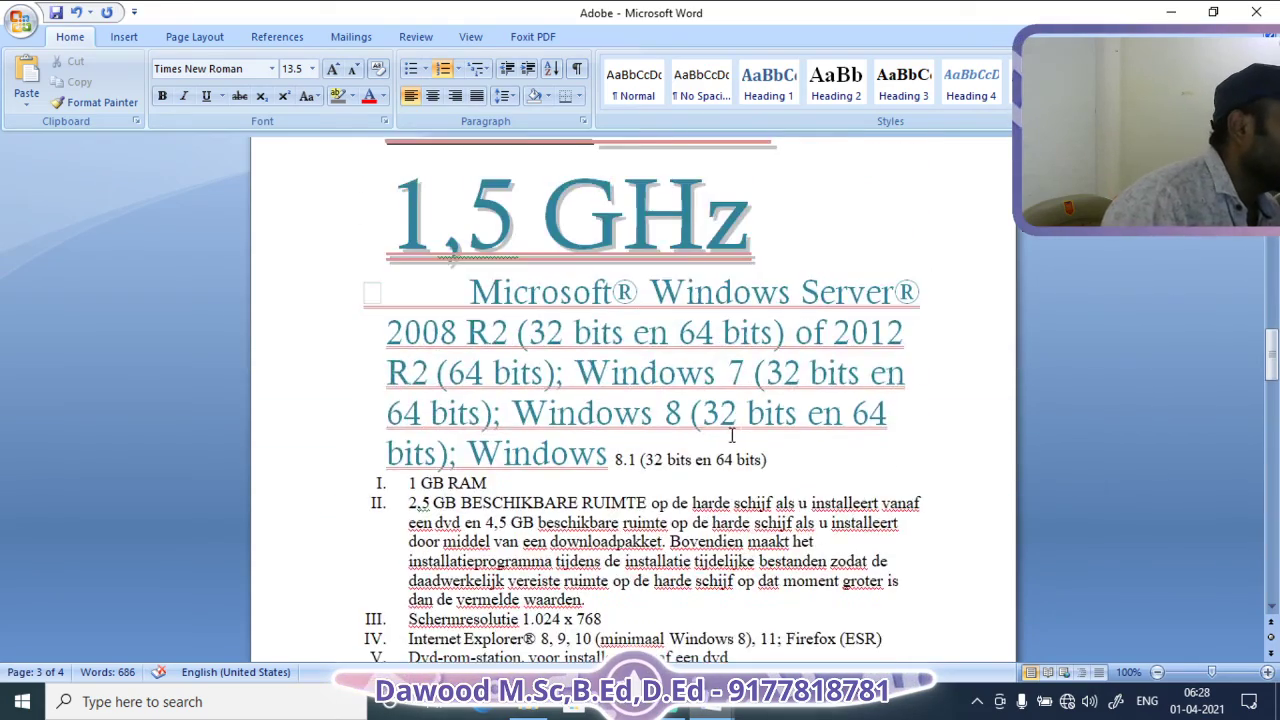
scroll(729, 430, "down", 9)
scroll(706, 420, "up", 5)
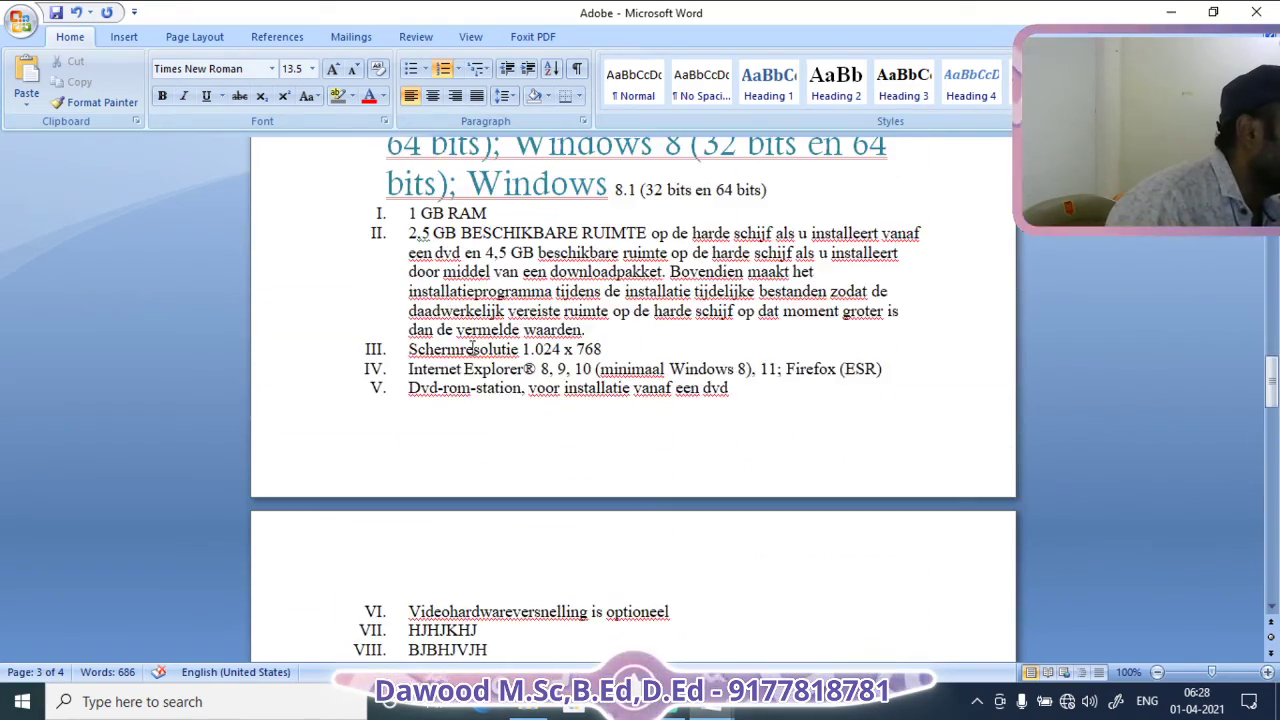
scroll(361, 543, "down", 14)
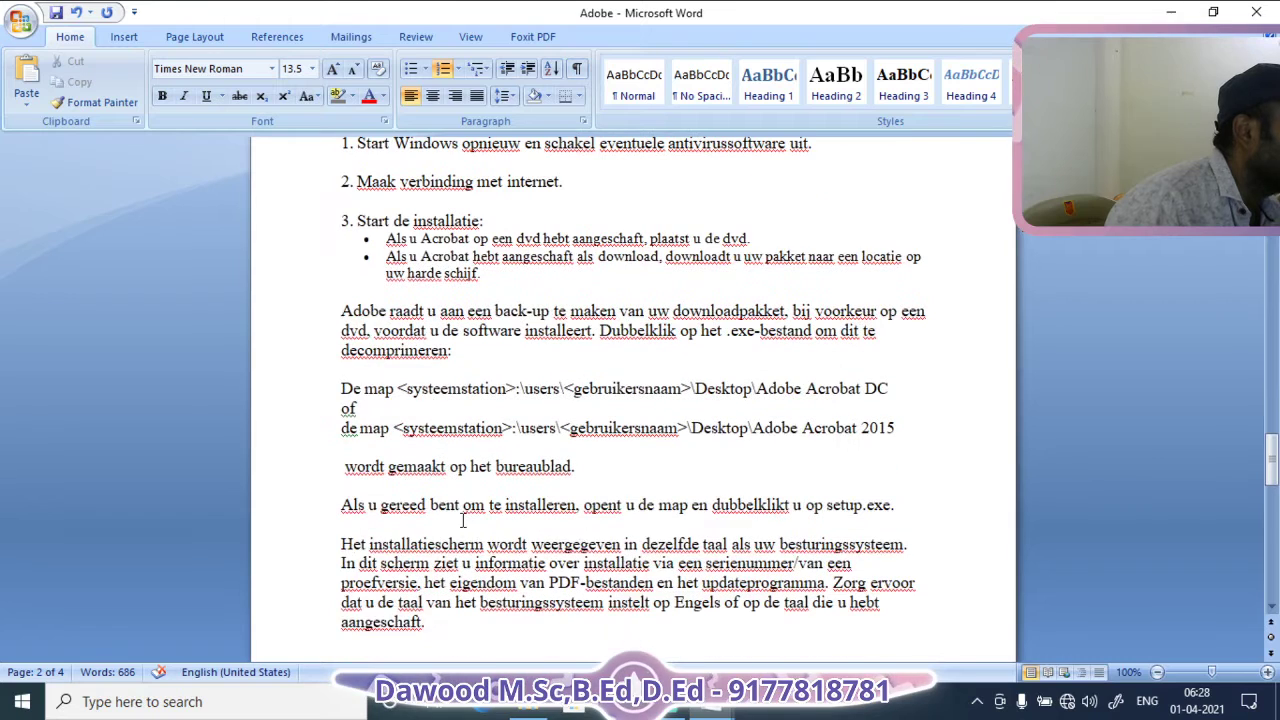
left_click_drag(341, 310, 634, 494)
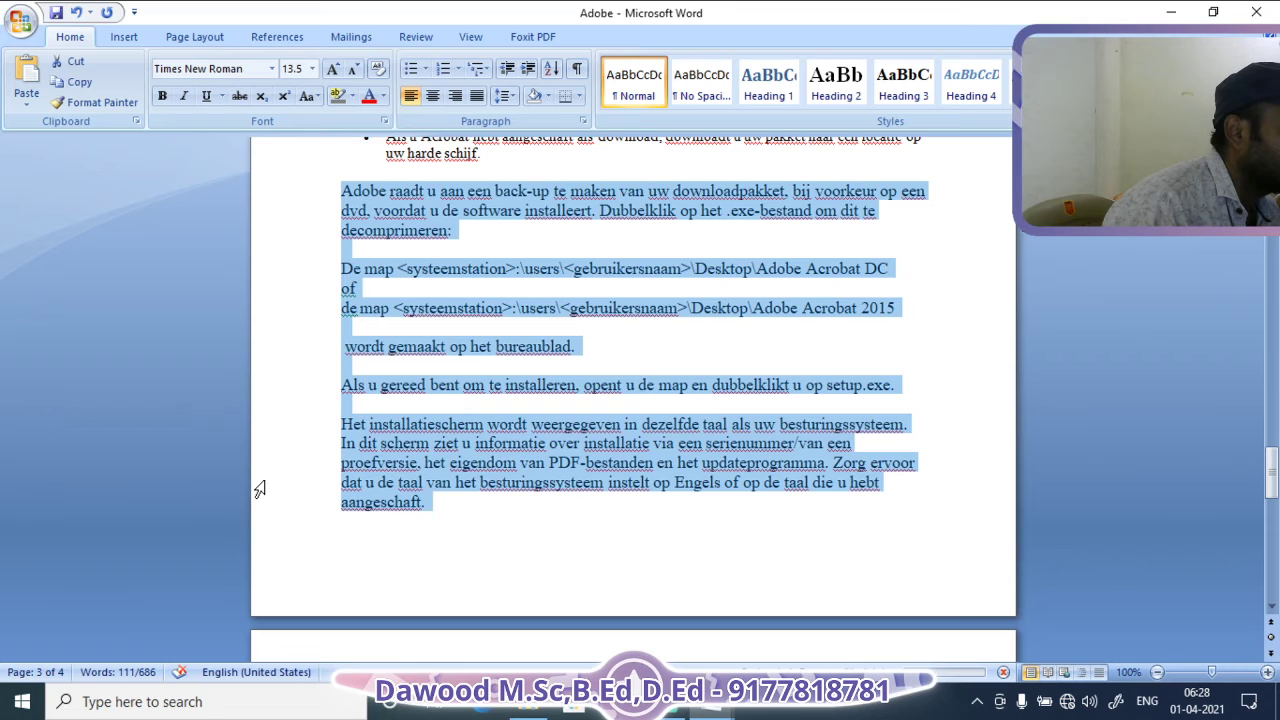
left_click(457, 68)
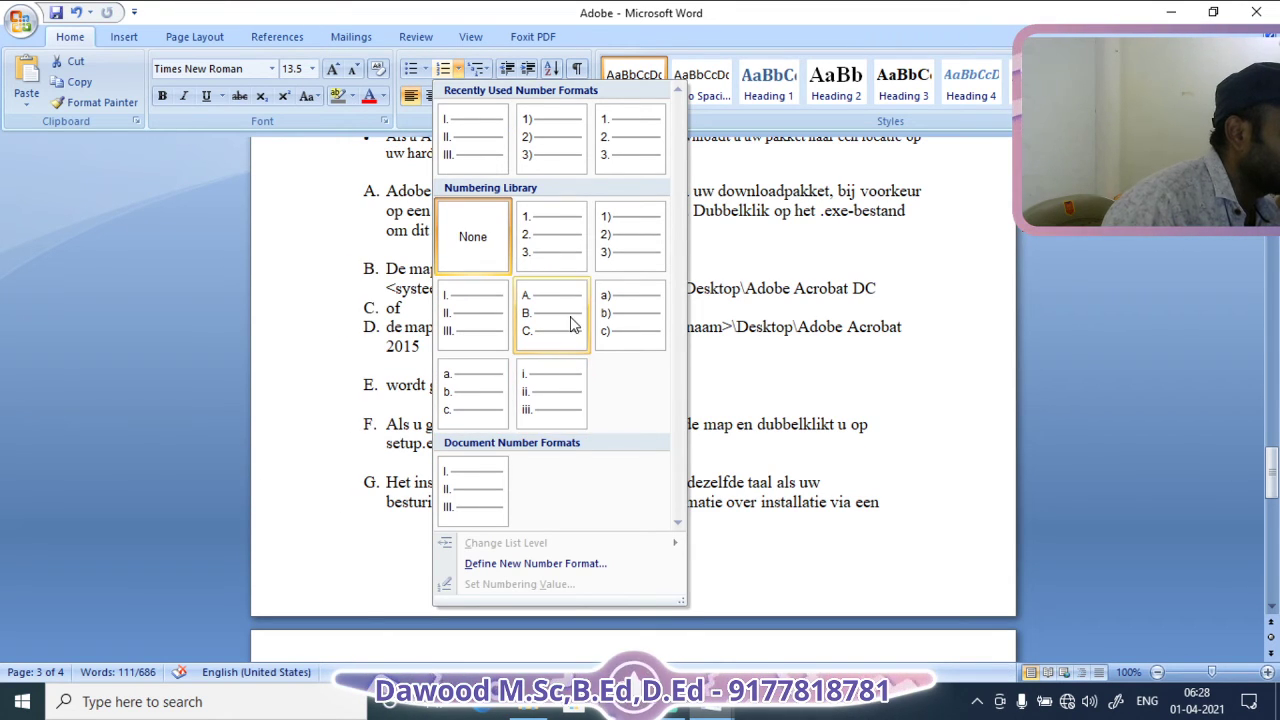
left_click(540, 238)
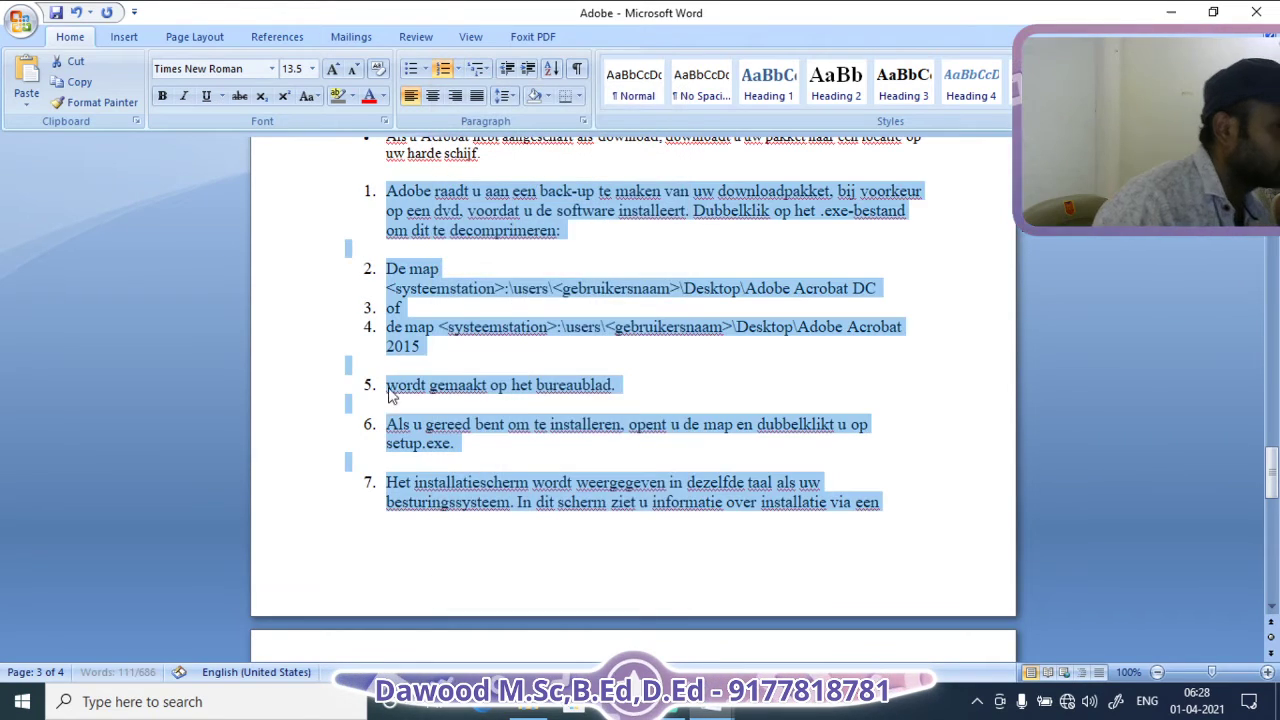
scroll(371, 466, "down", 7)
scroll(409, 477, "up", 4)
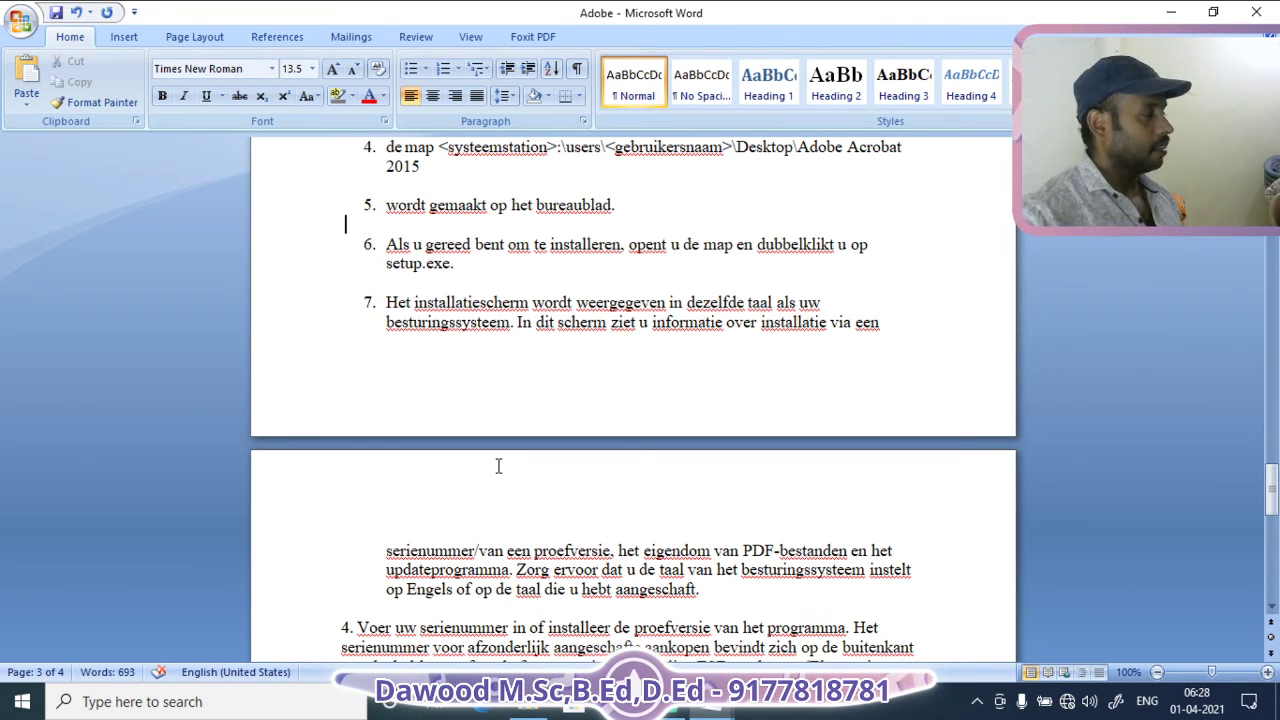
Start a new page after the document's closing Leesmij paragraph and enter the line TFGHFHJGHJGHJG on it
scroll(498, 466, "down", 15)
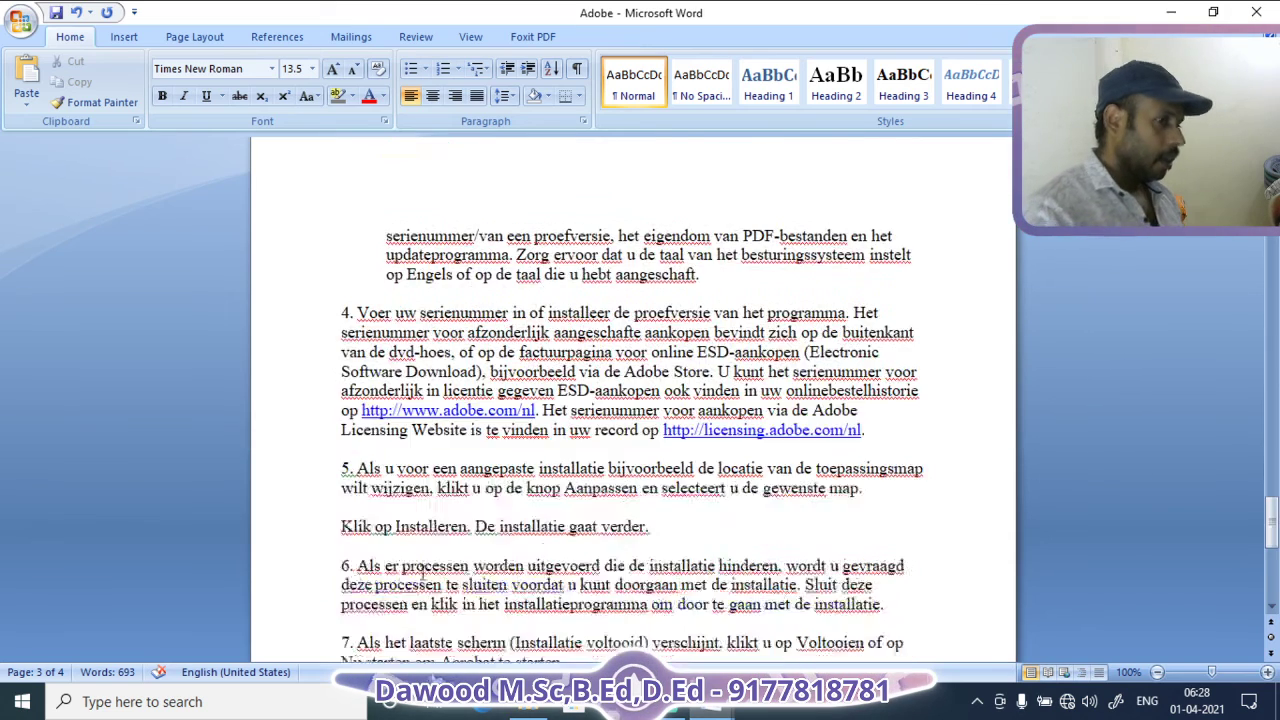
left_click(408, 518)
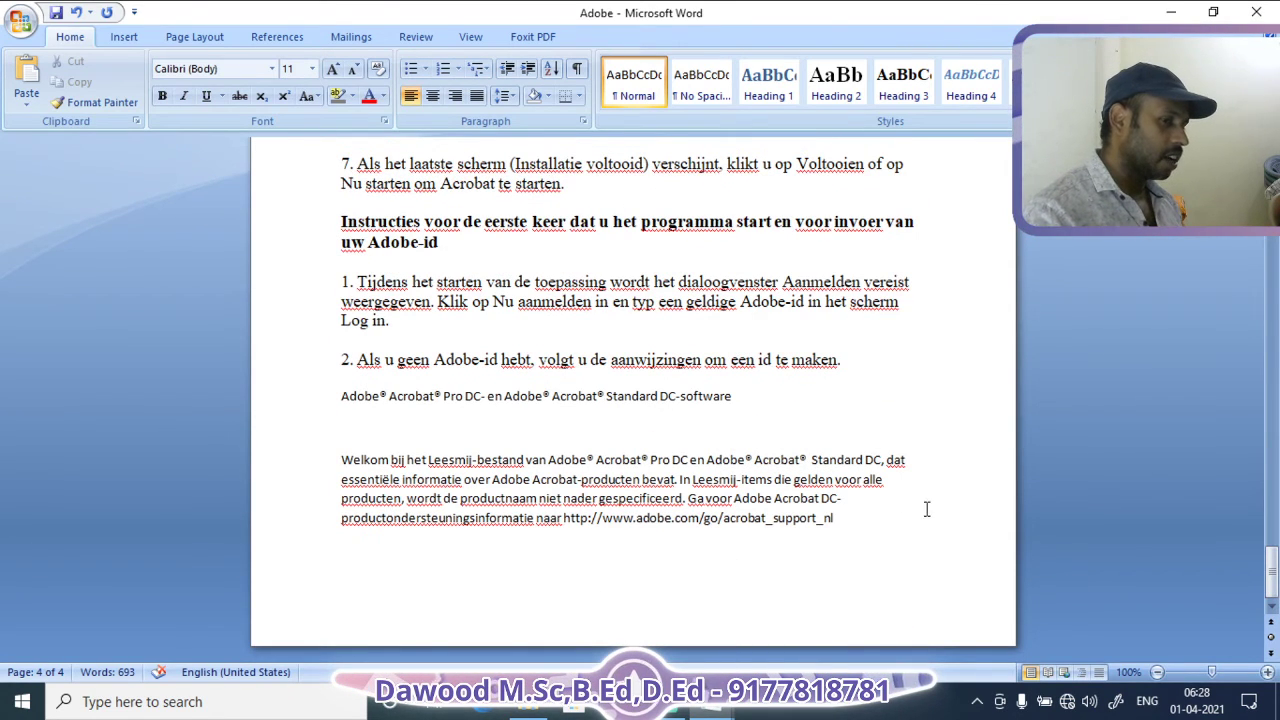
left_click(860, 532)
key("Return")
key("Return")
key("Return")
key("Return")
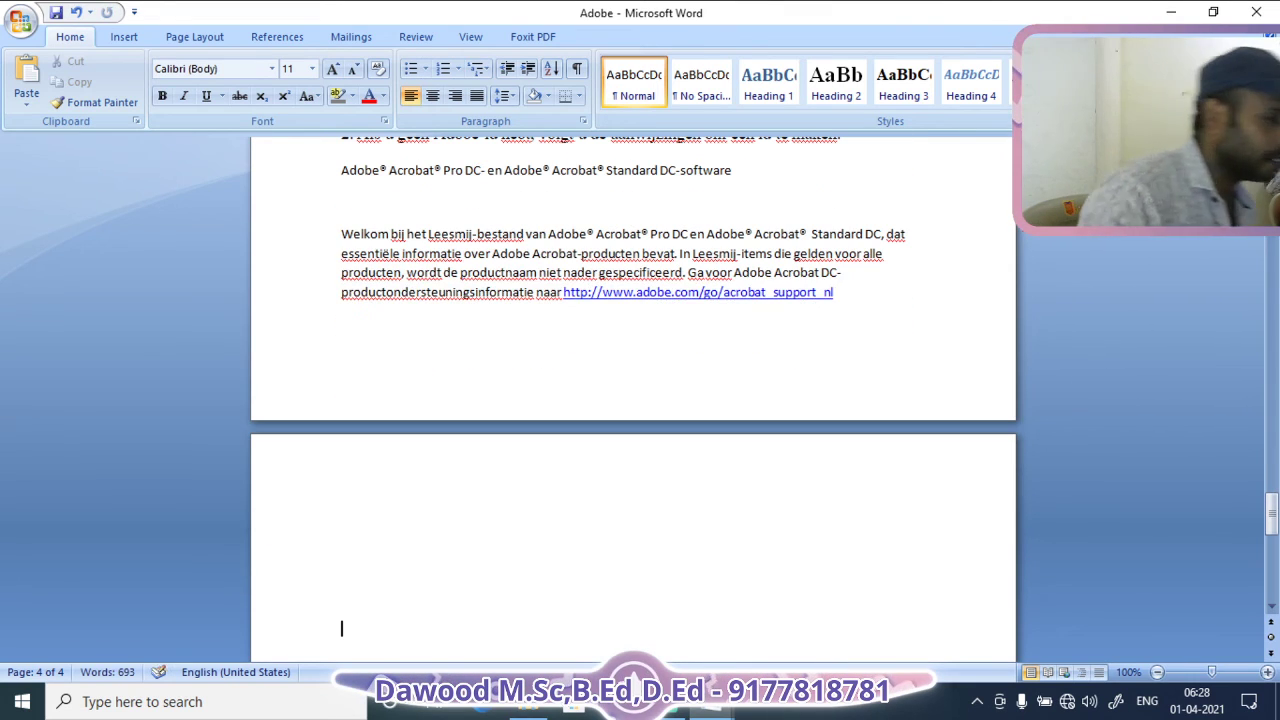
key("ctrl+Return")
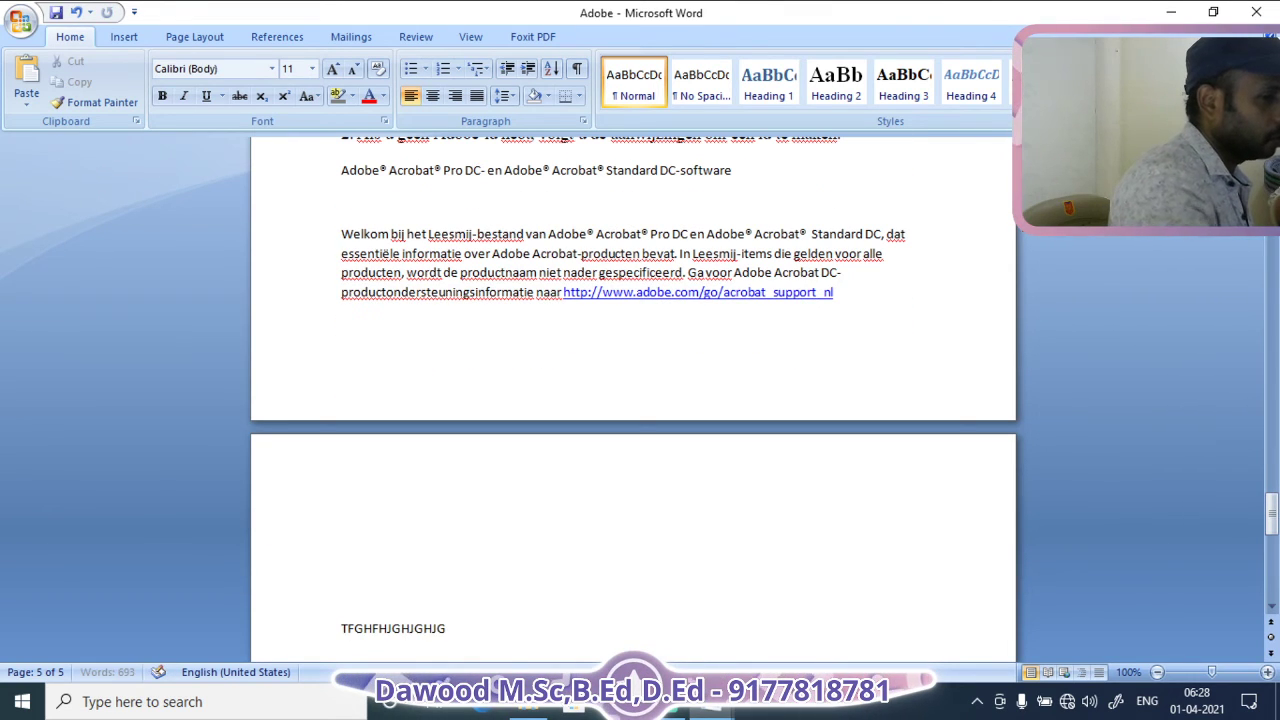
key("Return")
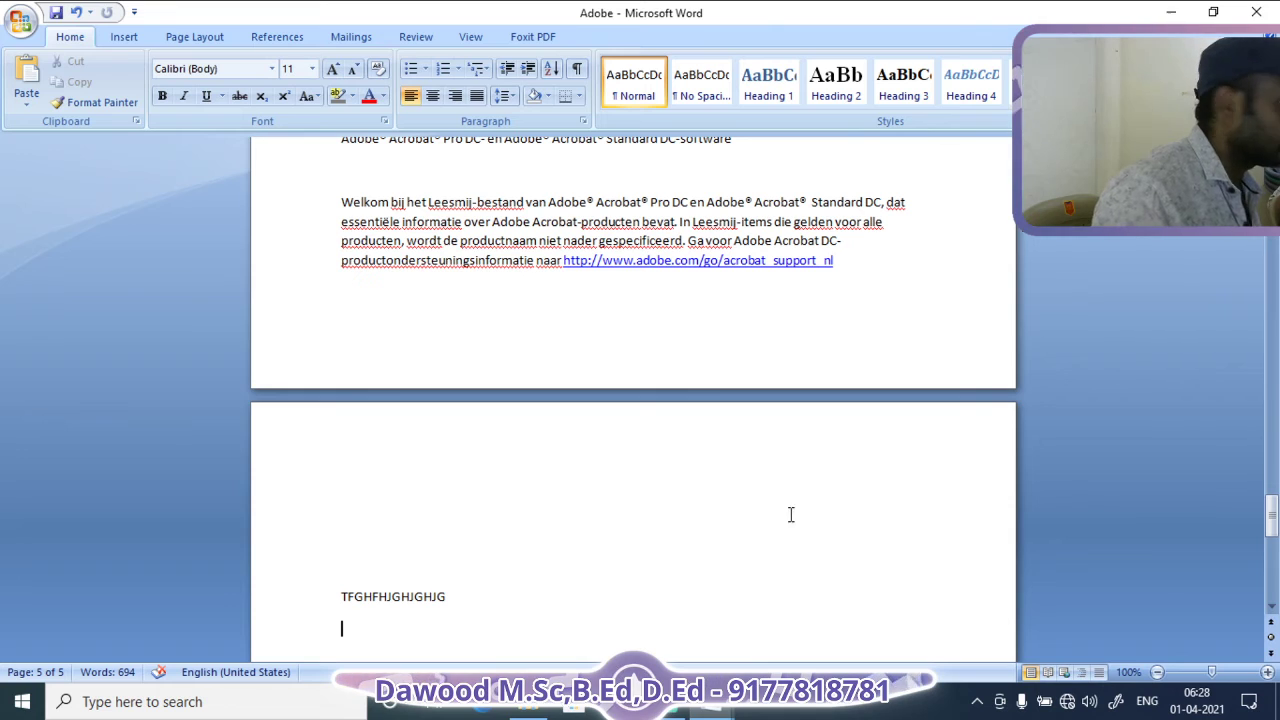
Start a 1. 2. 3. numbered list below that line with the items VHGHFHFH, JKHJGHJGHJG, BJHVHVHV and BHJVHJVHG
left_click(443, 68)
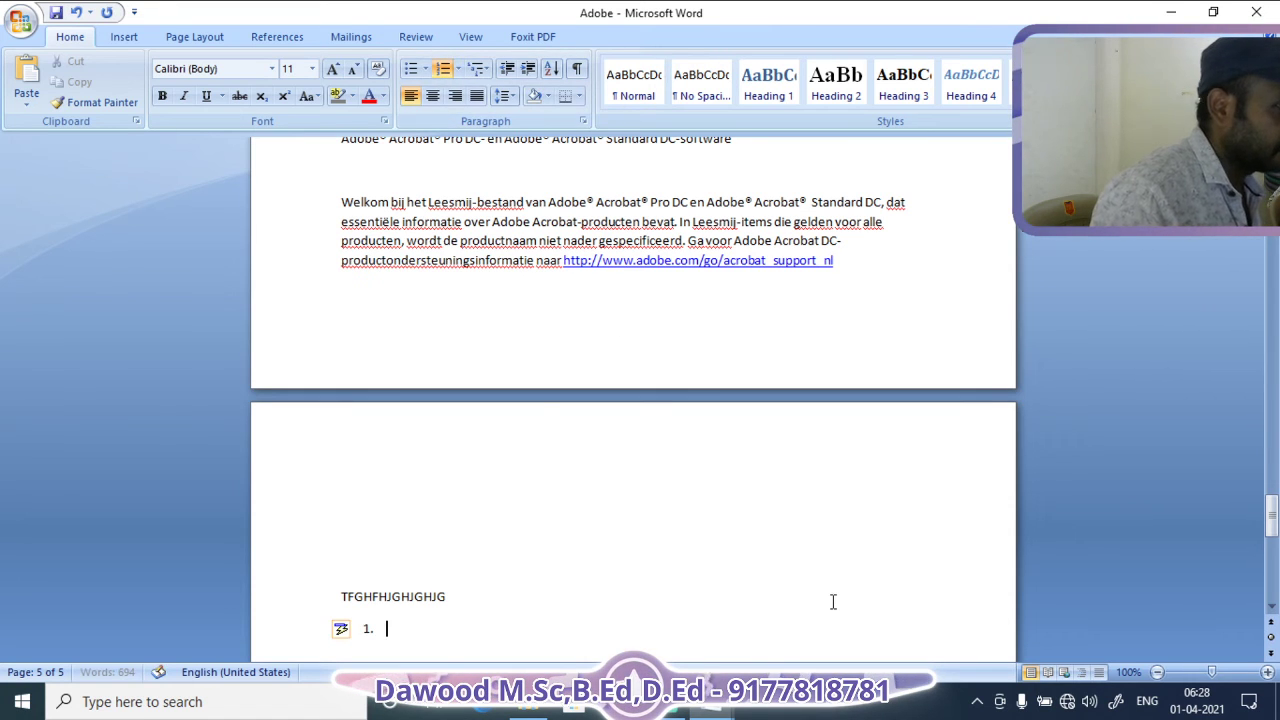
type("VHGHFHFH")
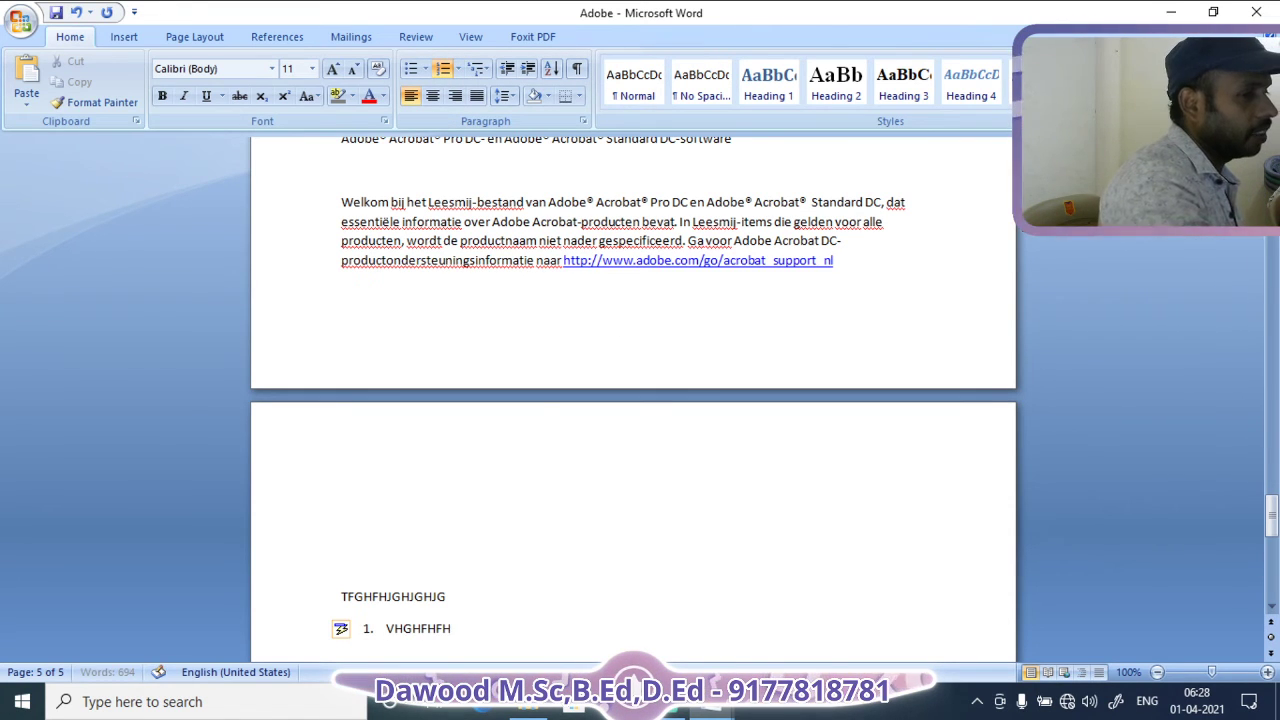
key("Return")
type("JKHJGHJGHJG")
key("Return")
type("B")
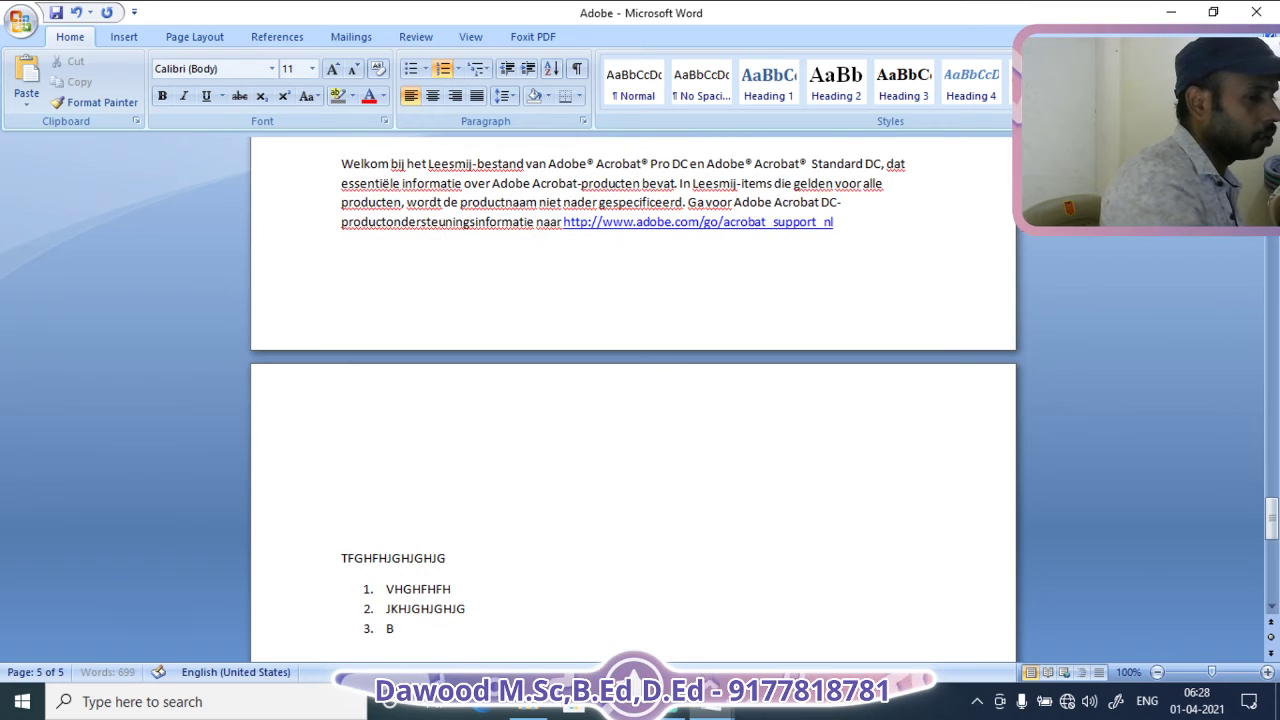
type("JHVHVHV")
key("Return")
type("BHJVHJVHG")
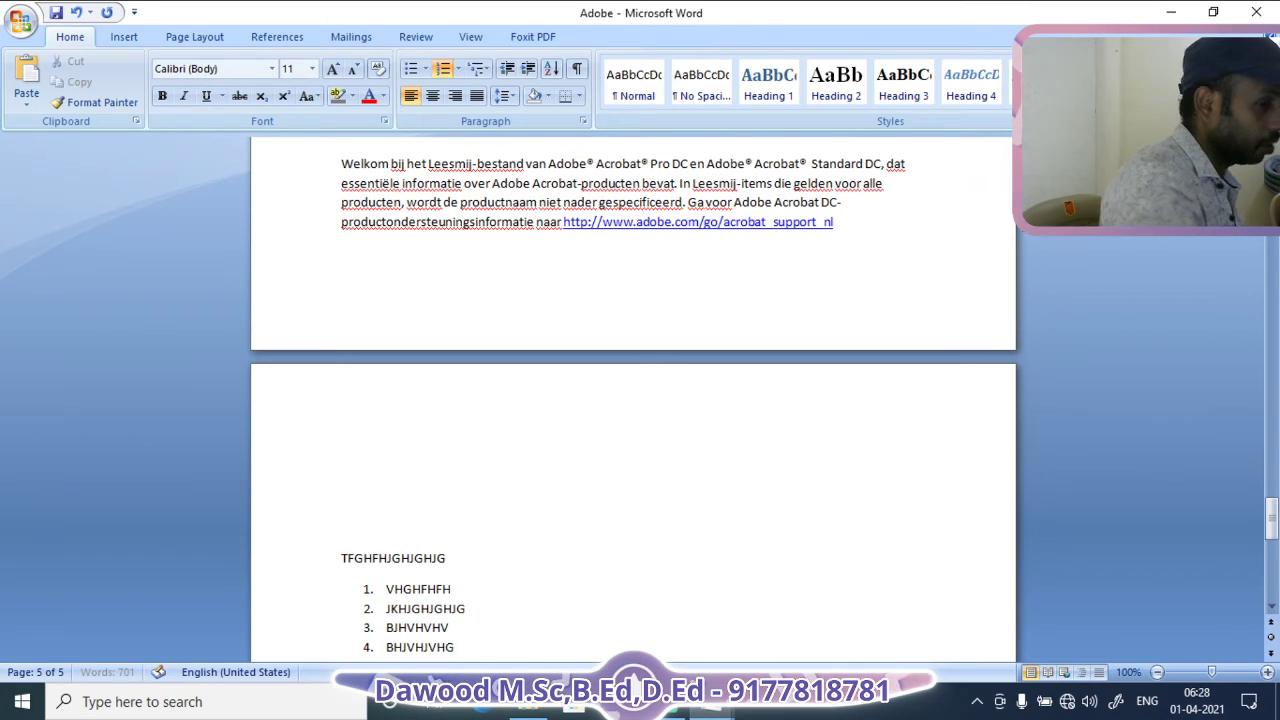
Continue the numbered list with the items BHJVHVGHJ, BHJVHJCGH, VHJCGVHJ' and NVJKH
key("Return")
type("BHJVHVGHJ")
key("Return")
type("BHJVHJC")
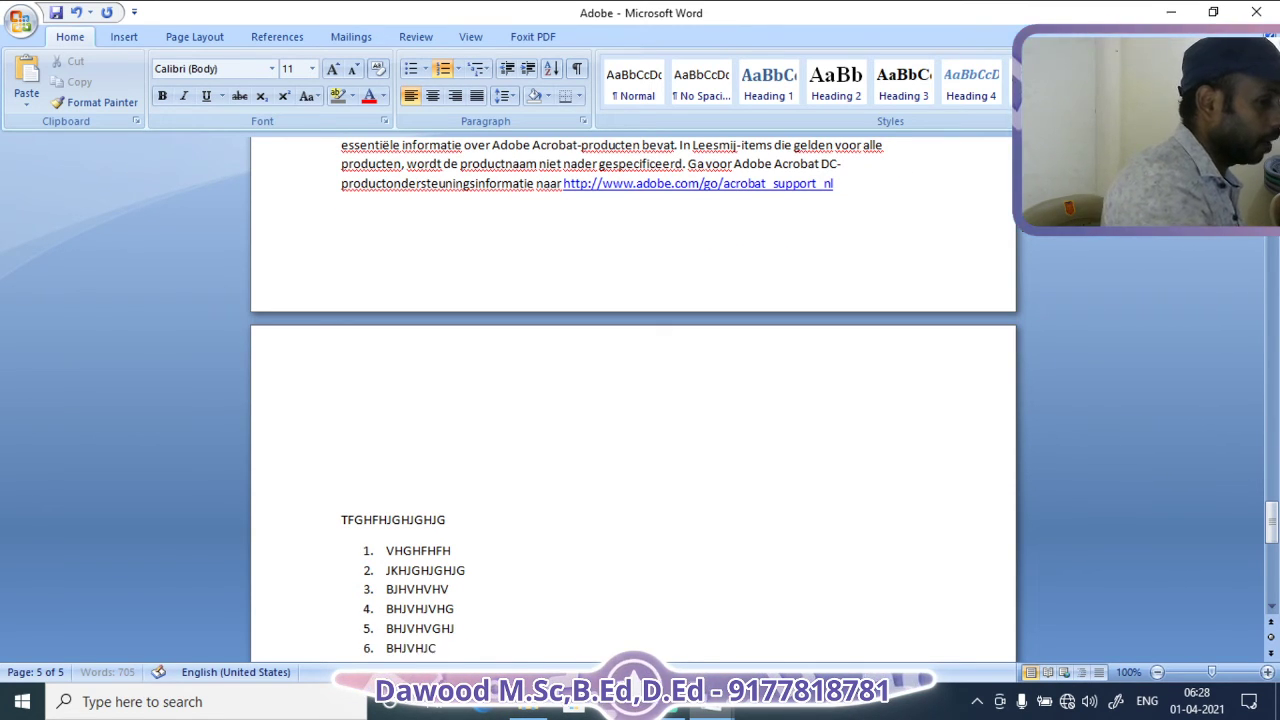
type("GH")
key("Return")
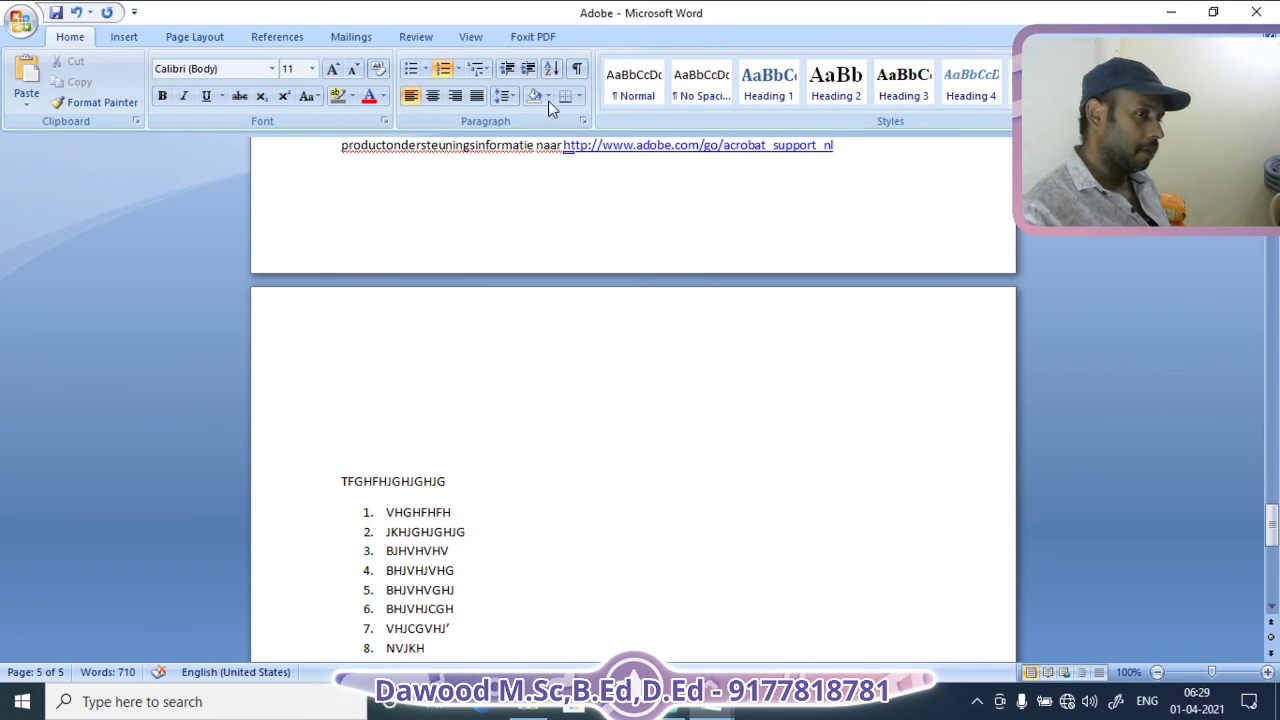
Apply the 1) a) i) multilevel list style to the typed list from VHGHFHFH through NVJKH
left_click(485, 70)
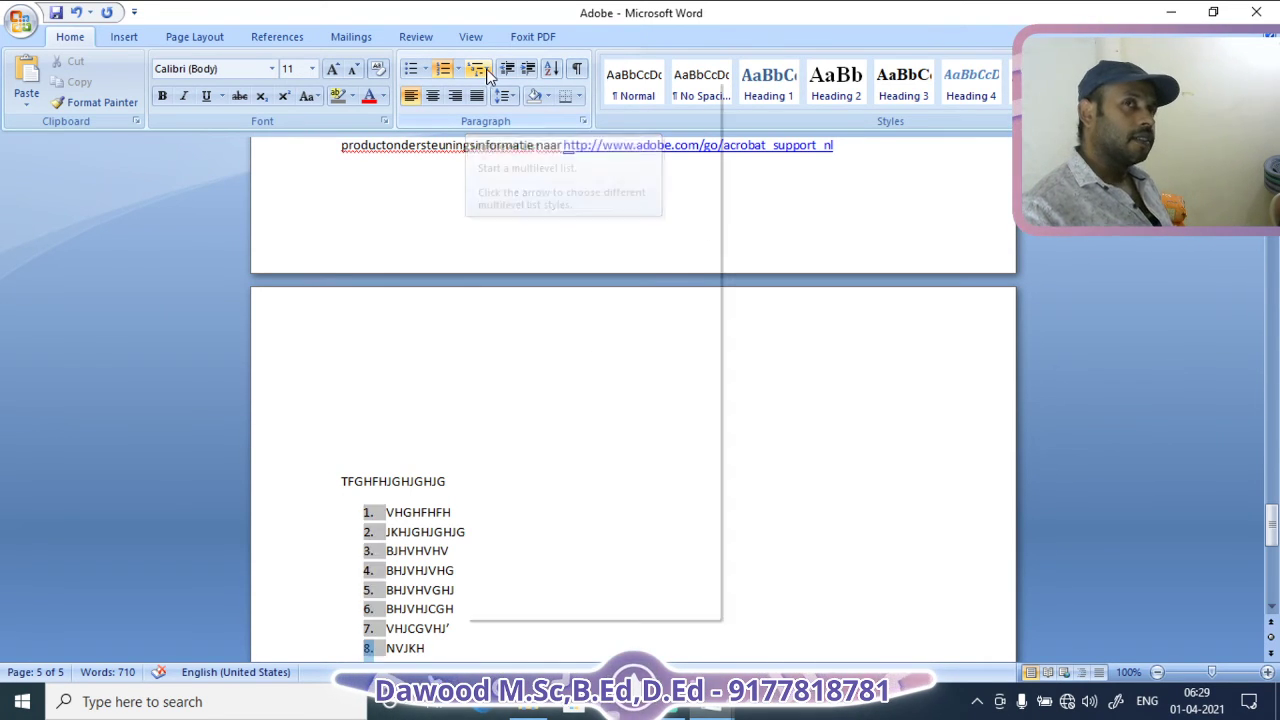
left_click(598, 268)
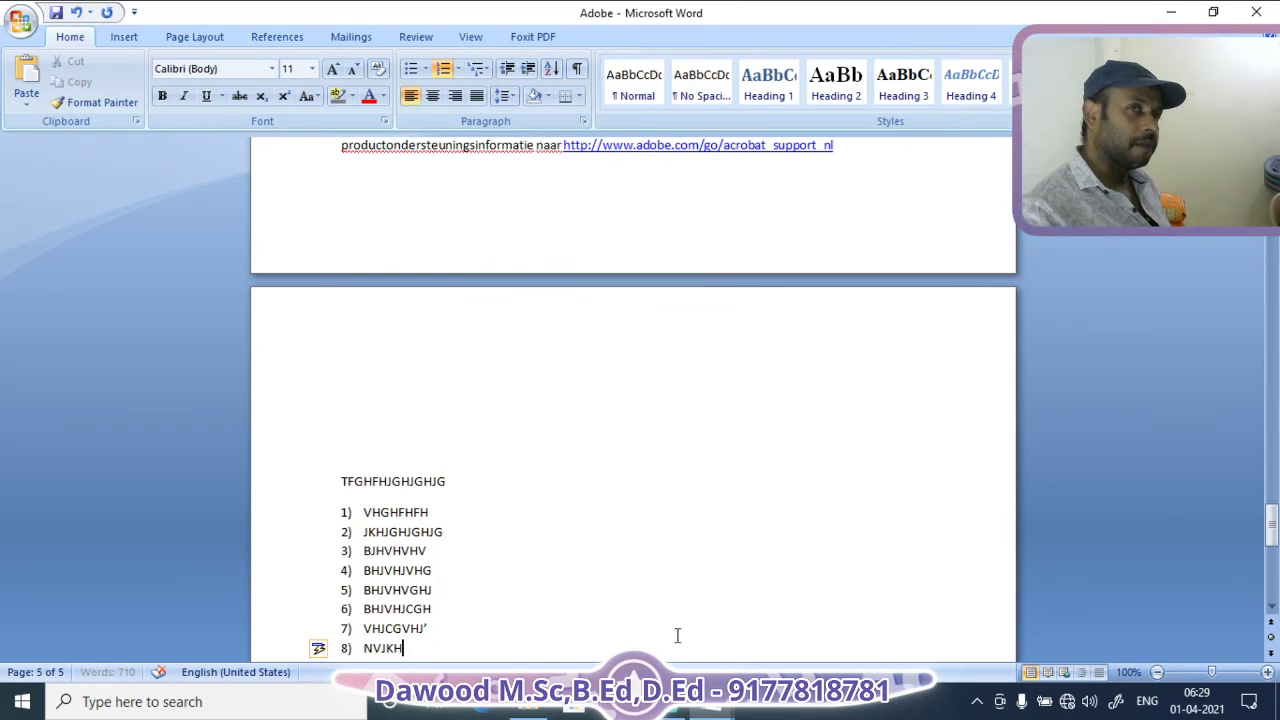
scroll(508, 560, "down", 3)
Apply the 1) a) i) multilevel list style to the paragraphs from "4. Voer uw serienummer" through the one ending in "Log in."
scroll(508, 560, "up", 15)
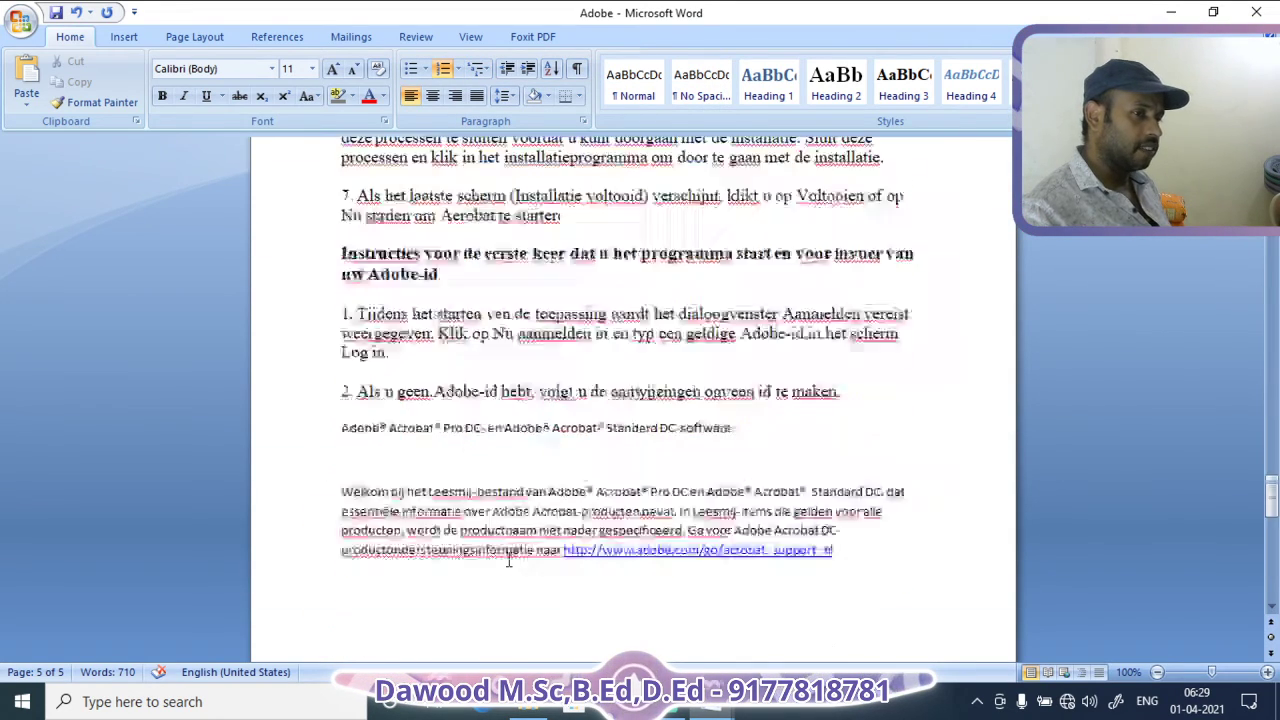
scroll(508, 558, "up", 1)
left_click_drag(340, 218, 760, 157)
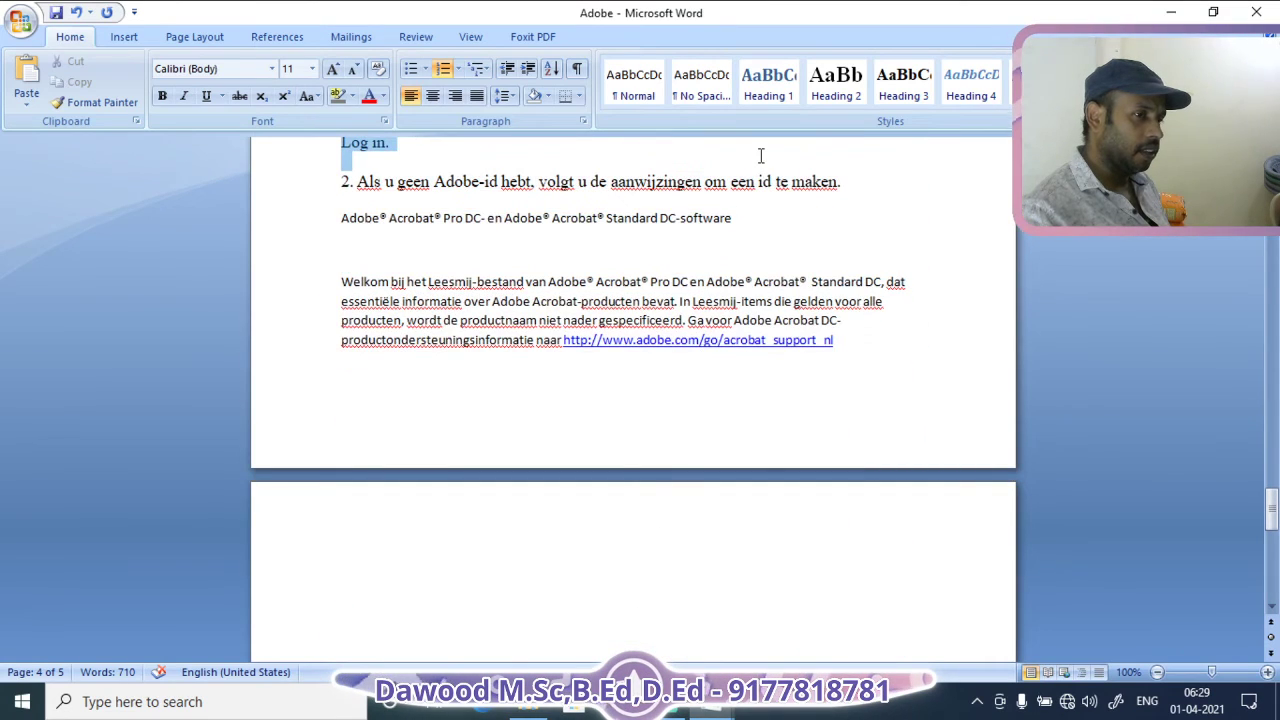
scroll(760, 157, "up", 3)
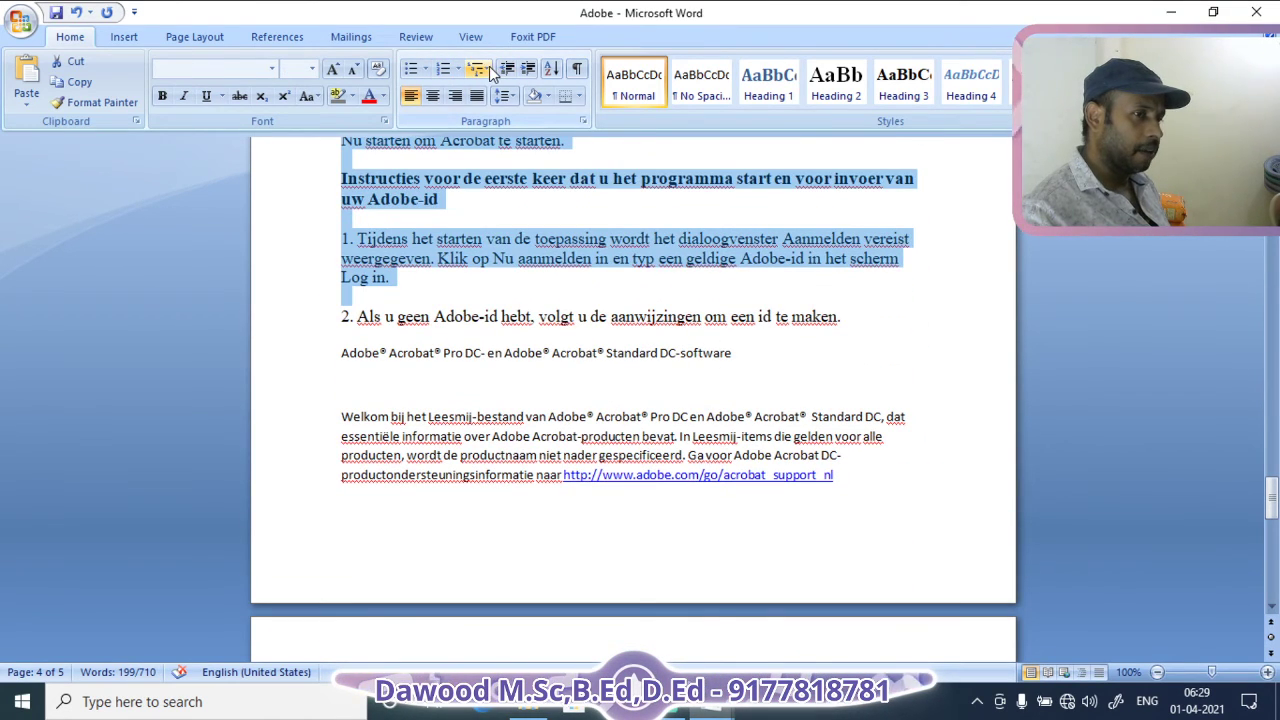
left_click(480, 68)
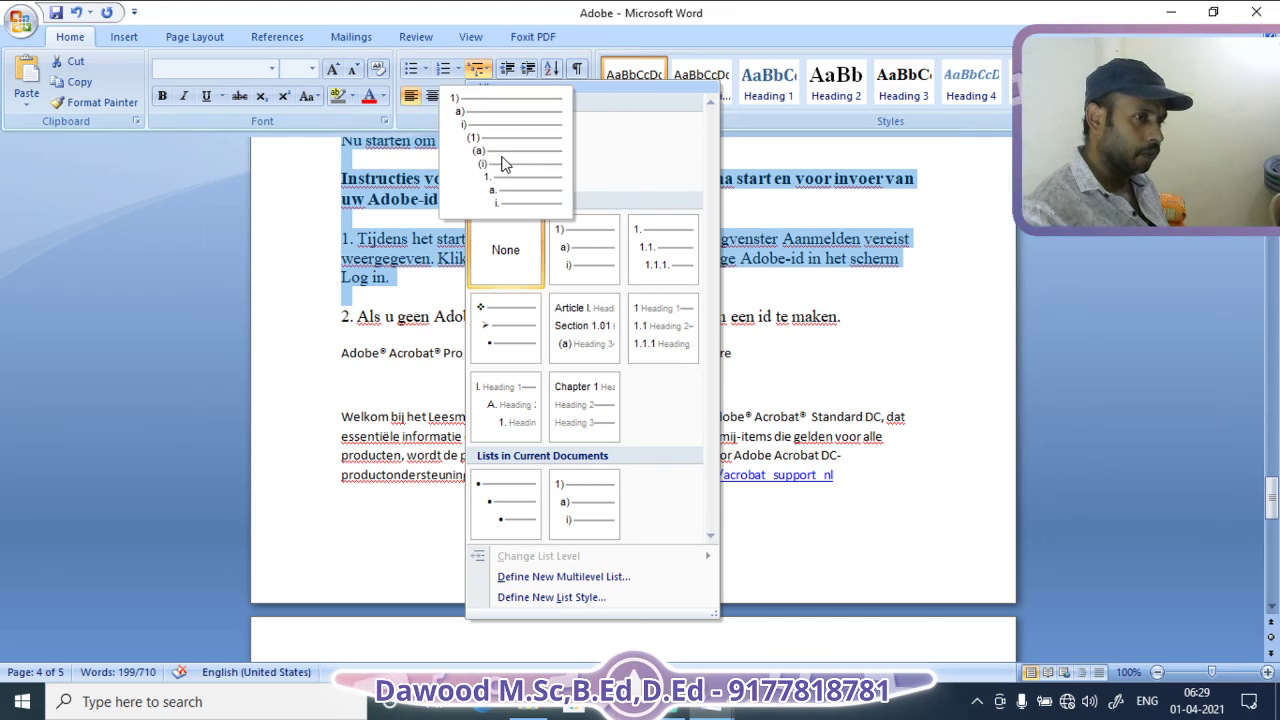
left_click(503, 163)
scroll(613, 401, "up", 8)
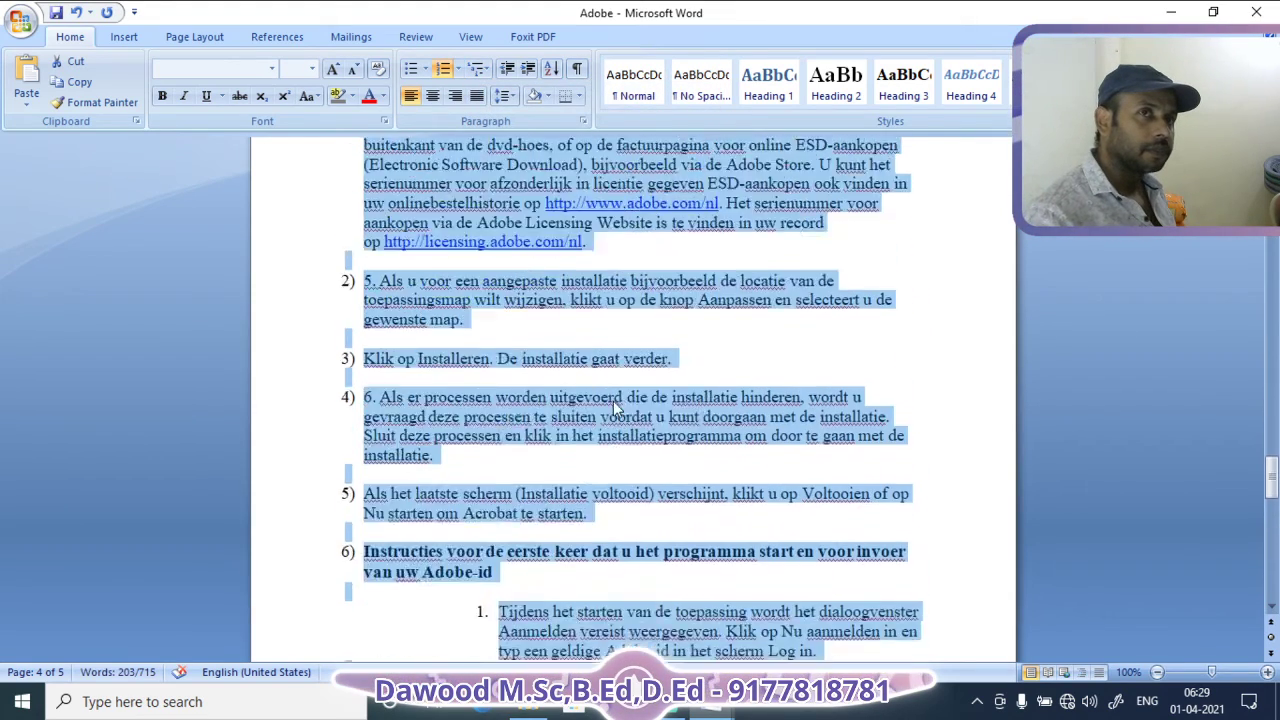
scroll(613, 401, "down", 3)
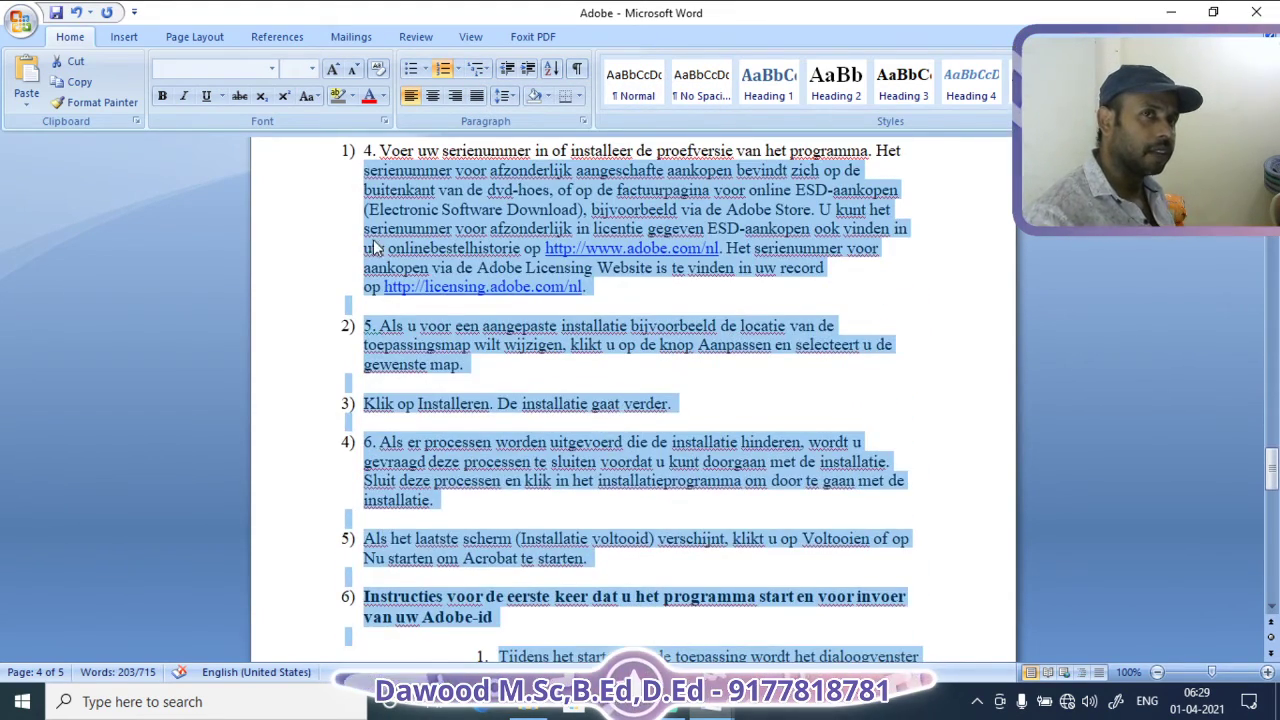
left_click(671, 292)
key("Return")
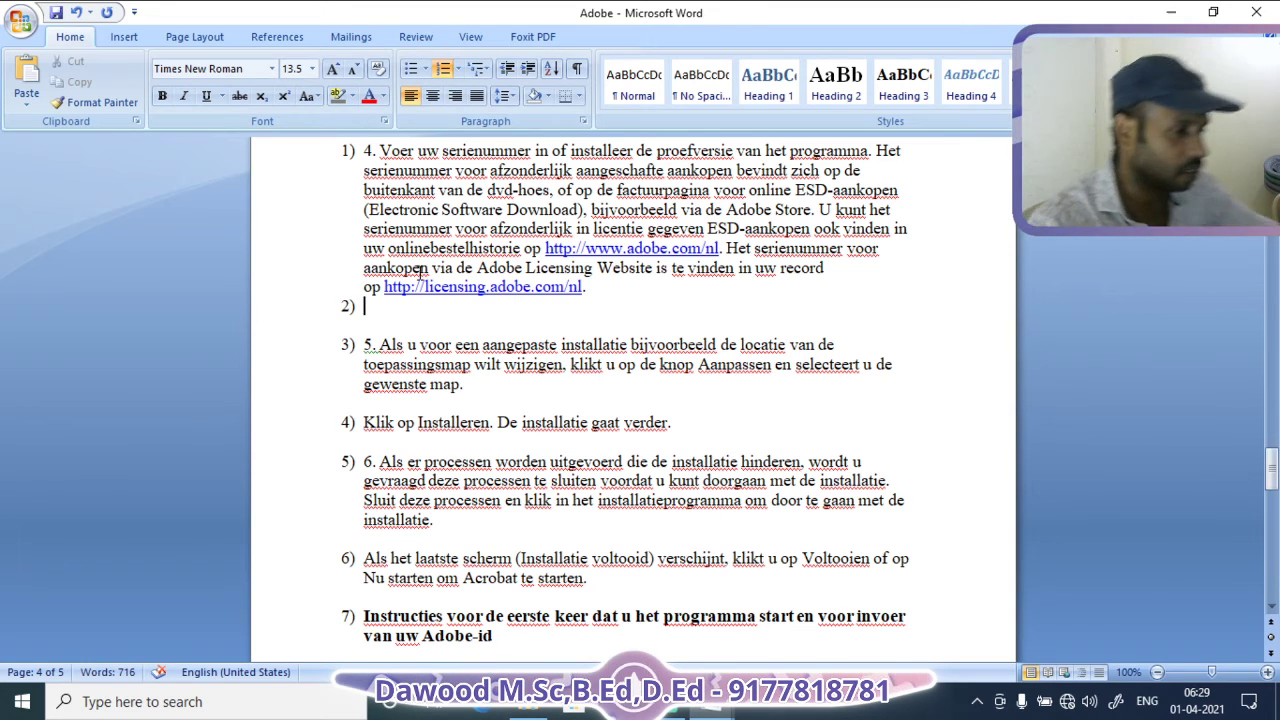
key("Return")
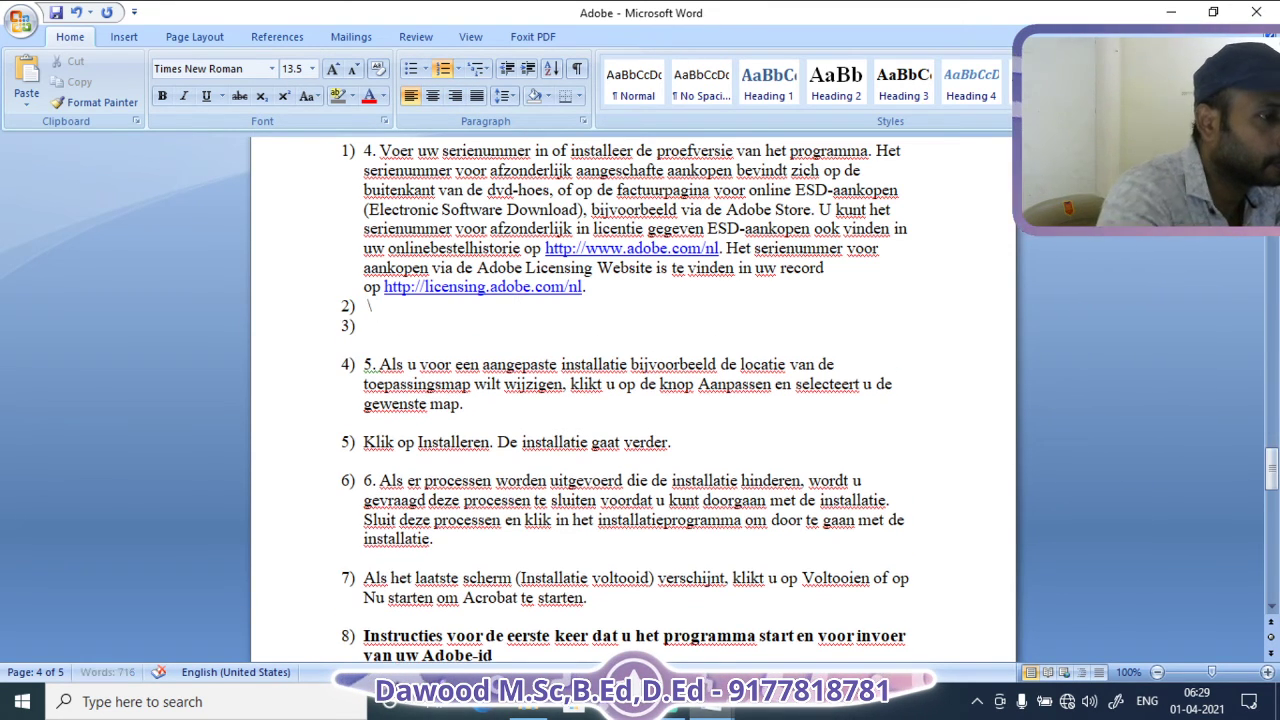
type("JKNJN")
key("Return")
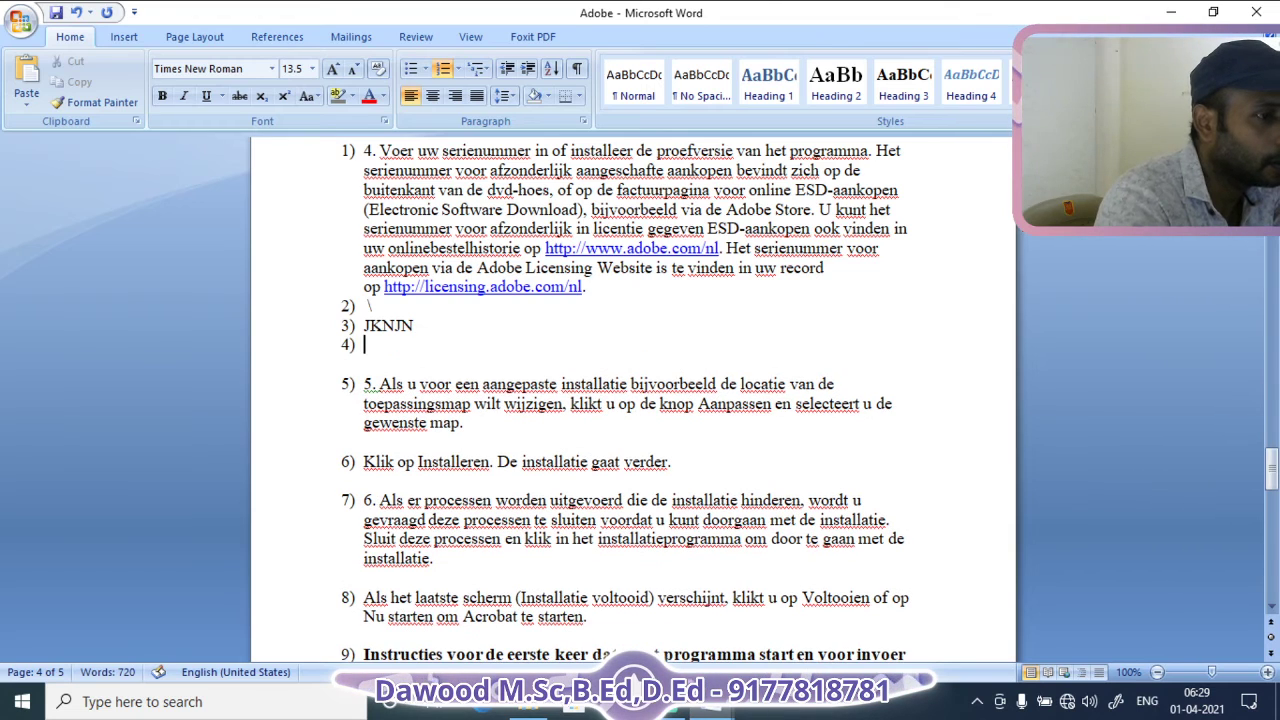
Remove the numbering from the new empty item and enter the unnumbered lines 4J\ and JKH below JKNJN
key("BackSpace")
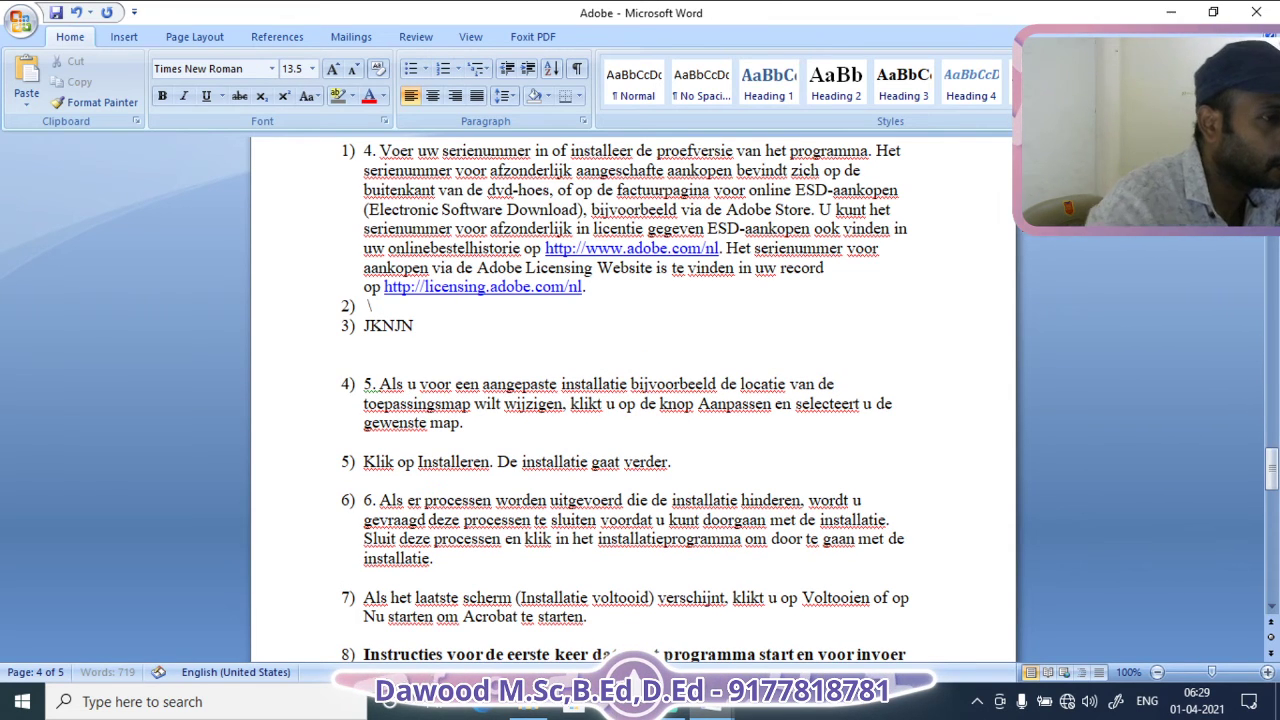
type("4")
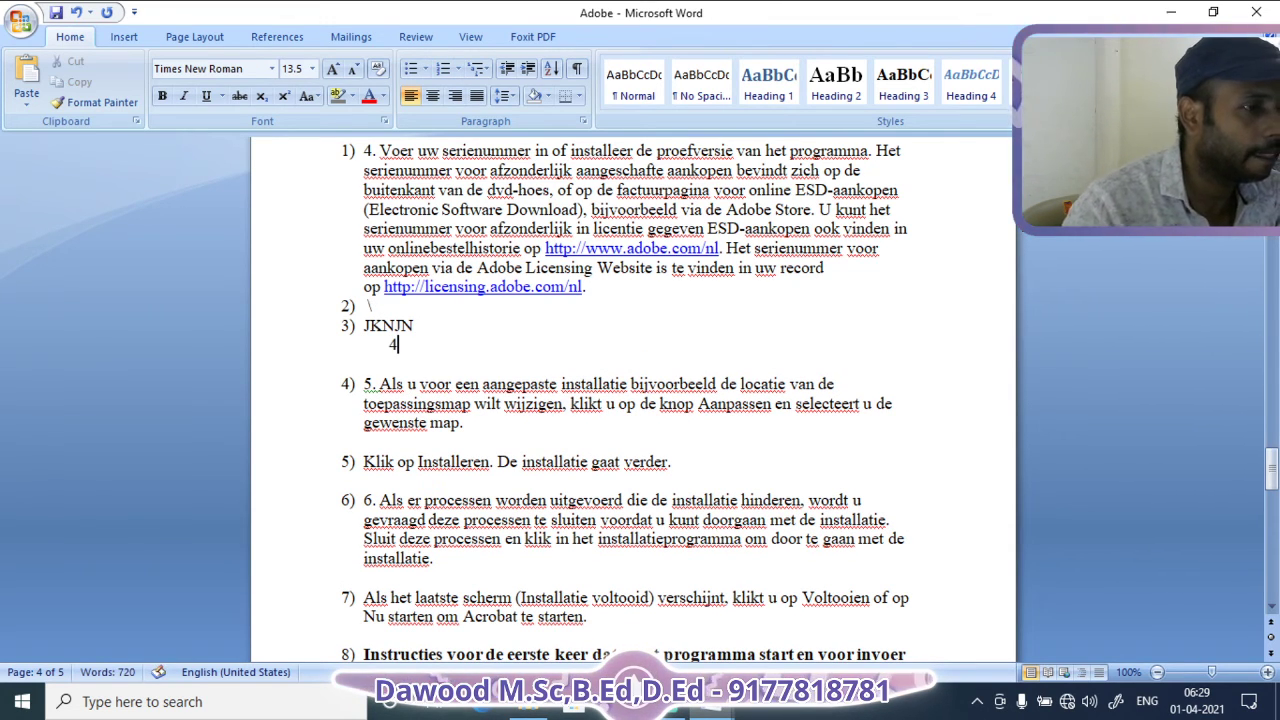
type("J\\")
key("Return")
type("JKH")
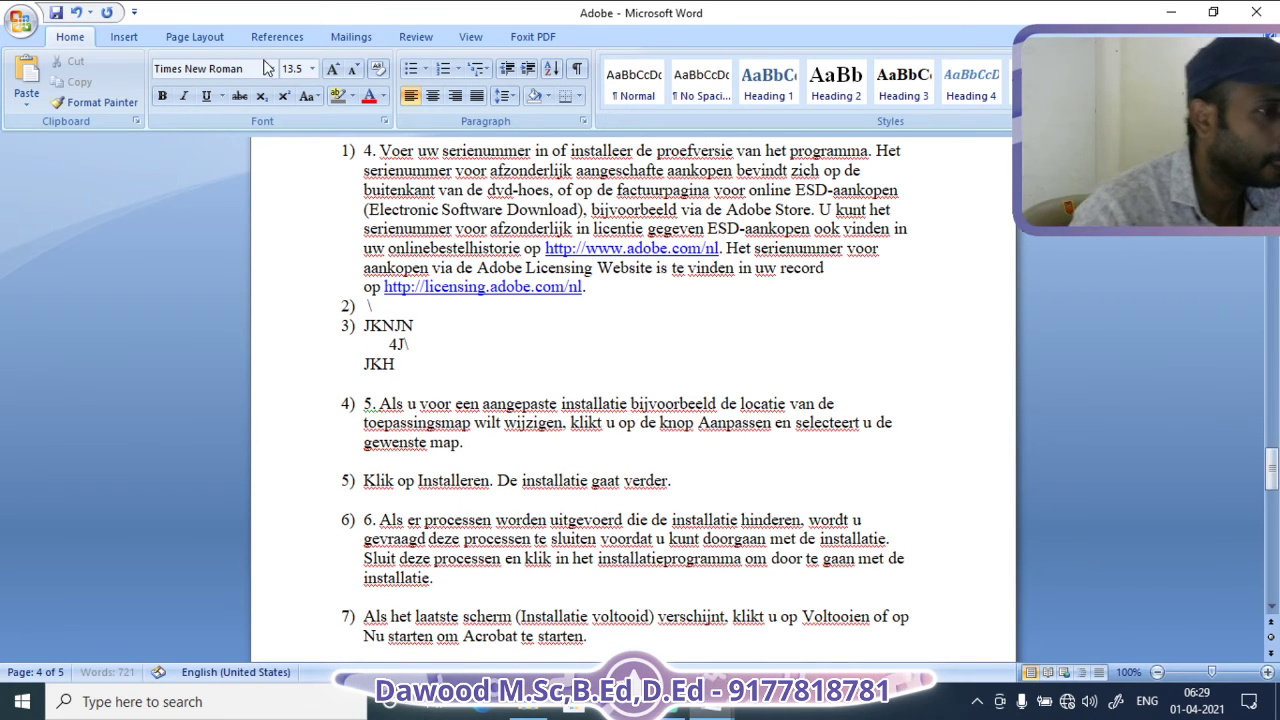
Apply the Article I. / Section 1.01 / (a) heading multilevel list style to the JKH line
left_click(487, 77)
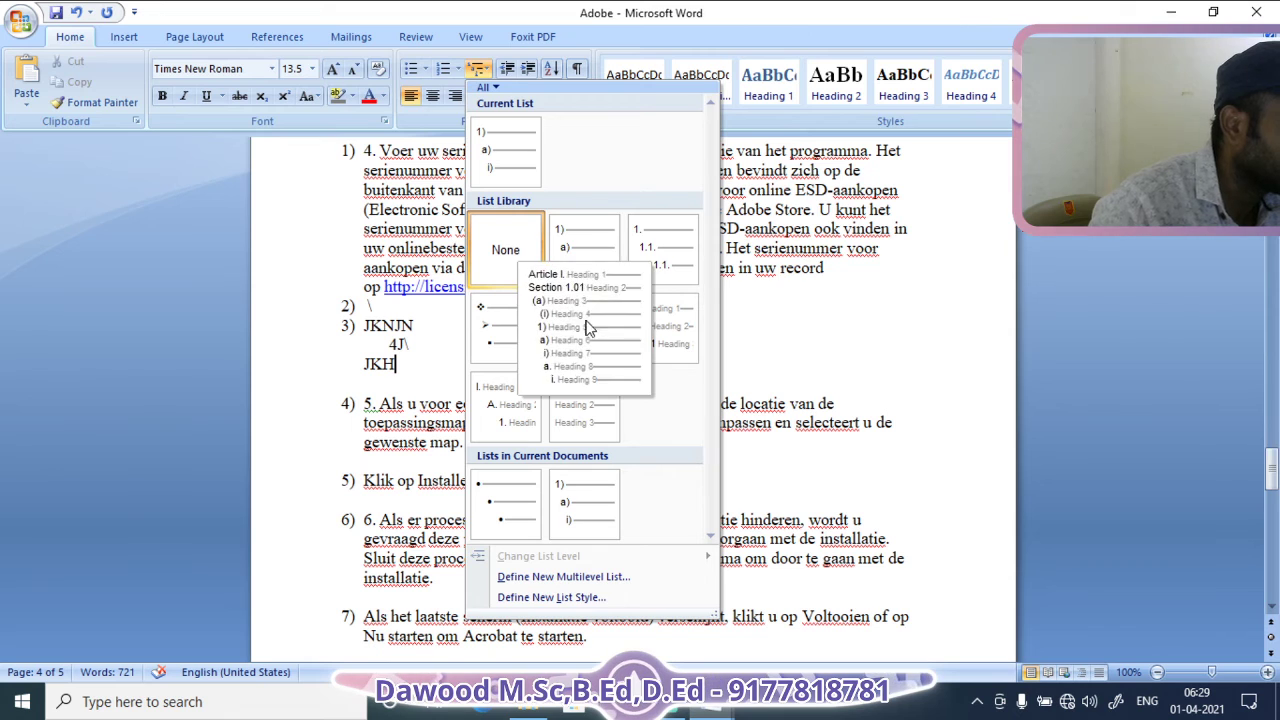
left_click(586, 334)
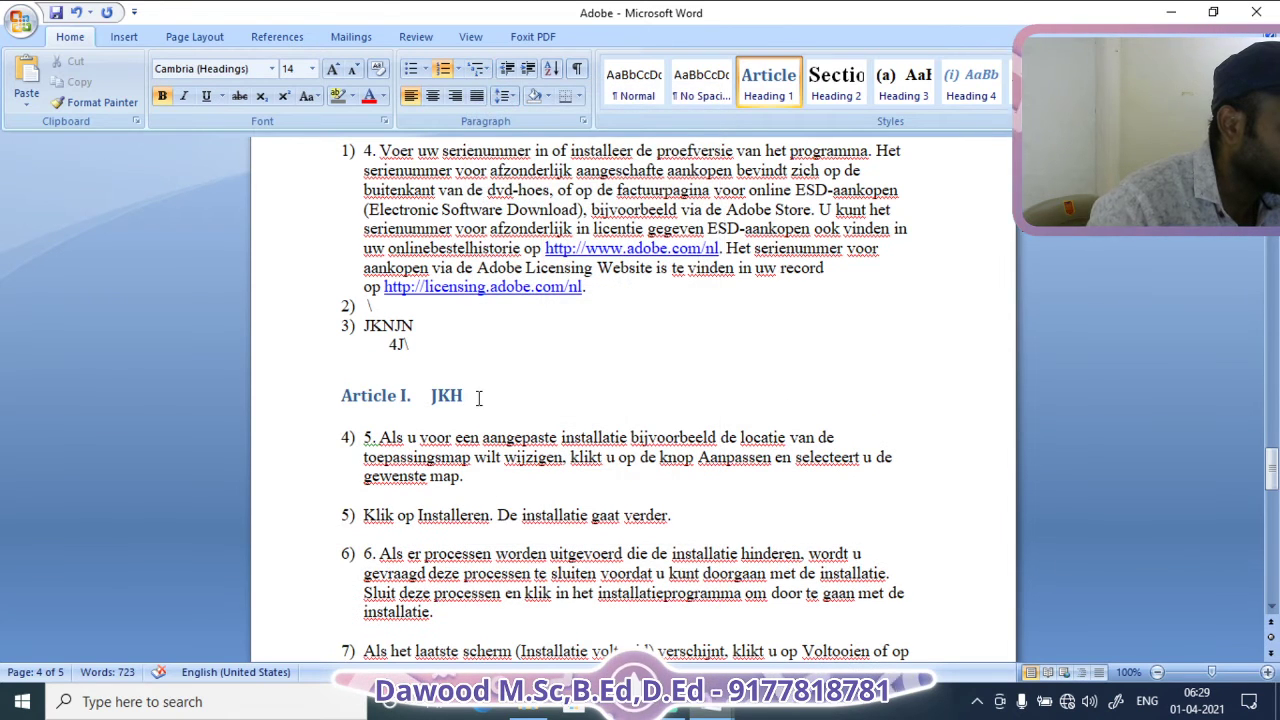
left_click(304, 347)
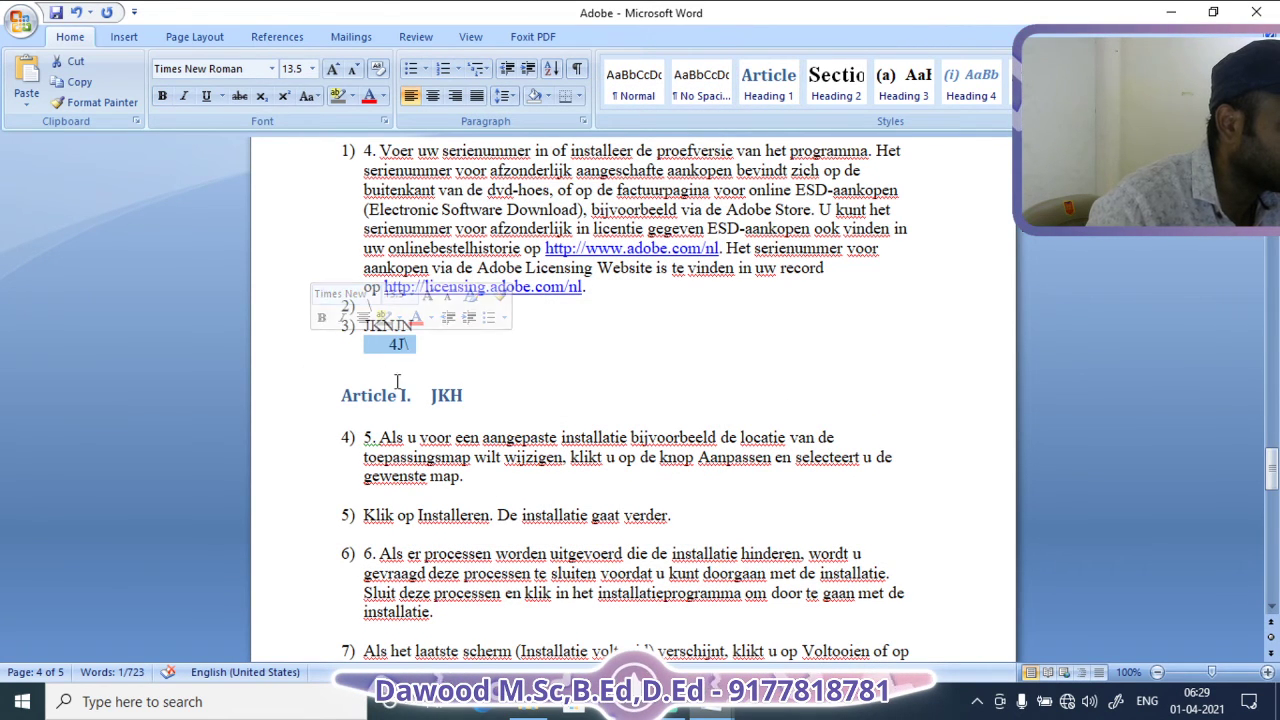
Define a new list style named Style1 from the JKH line's Article numbering, for this document only
left_click(461, 397)
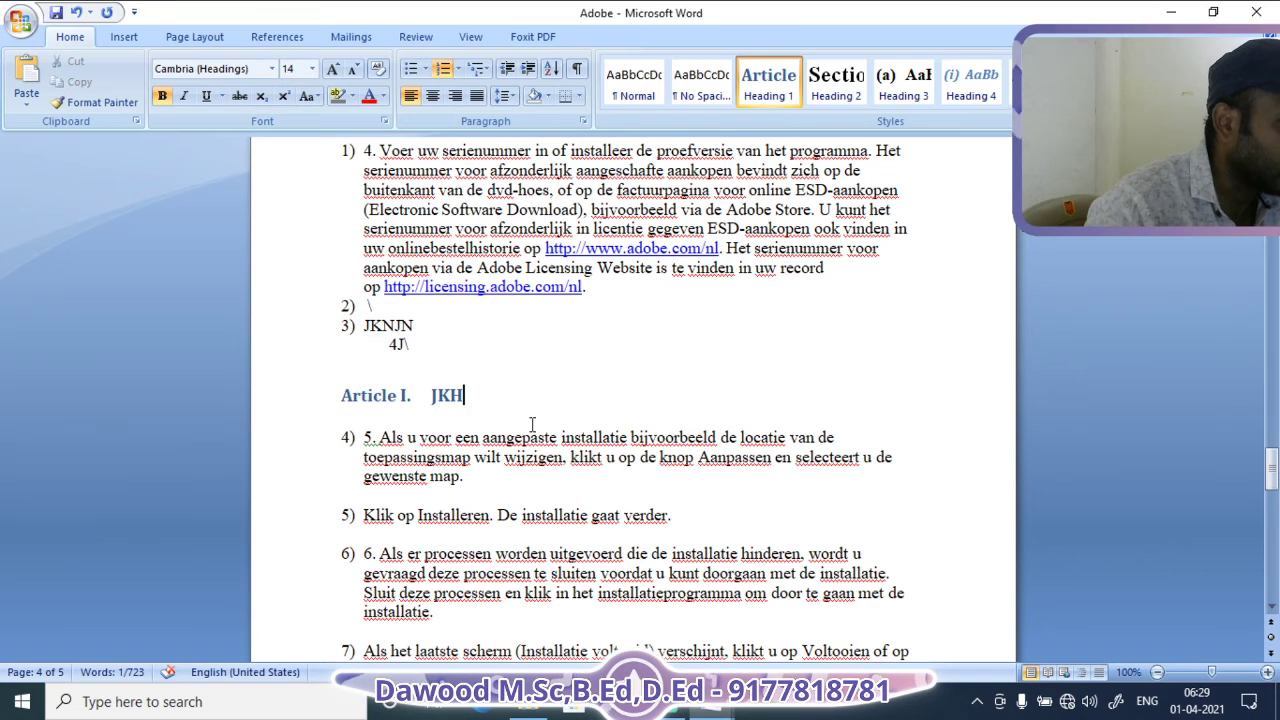
left_click(477, 72)
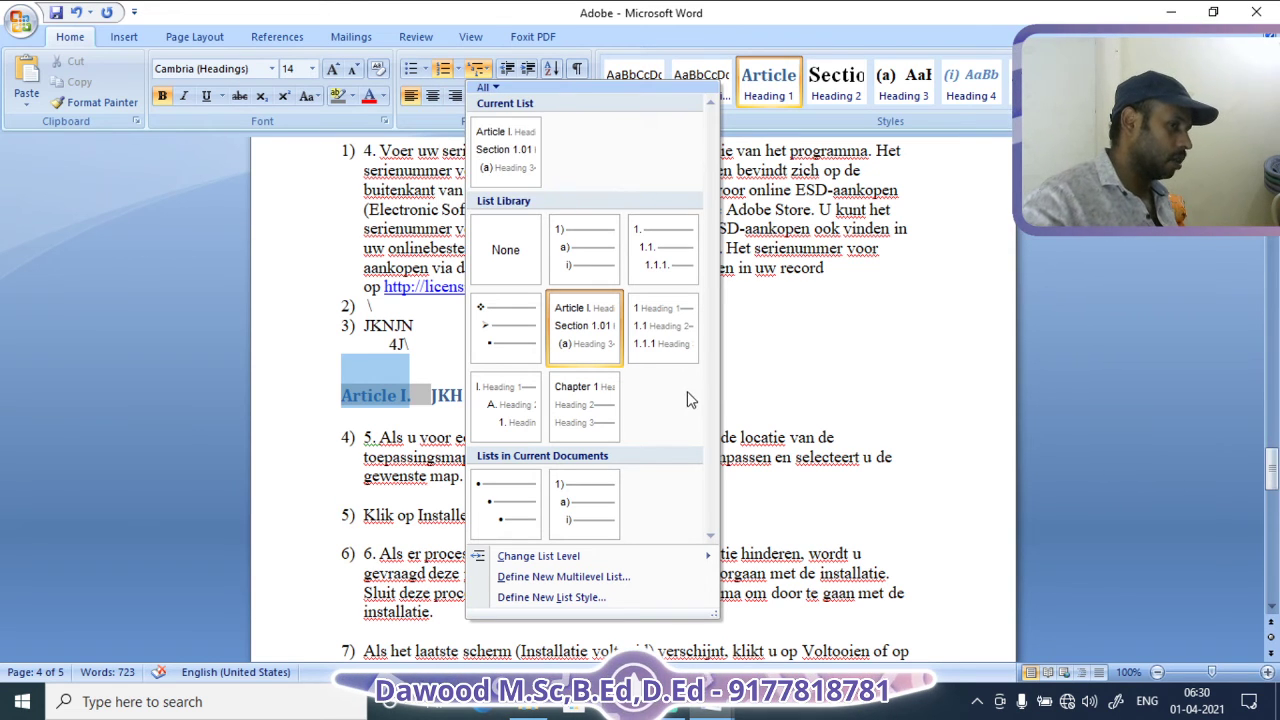
mouse_move(679, 354)
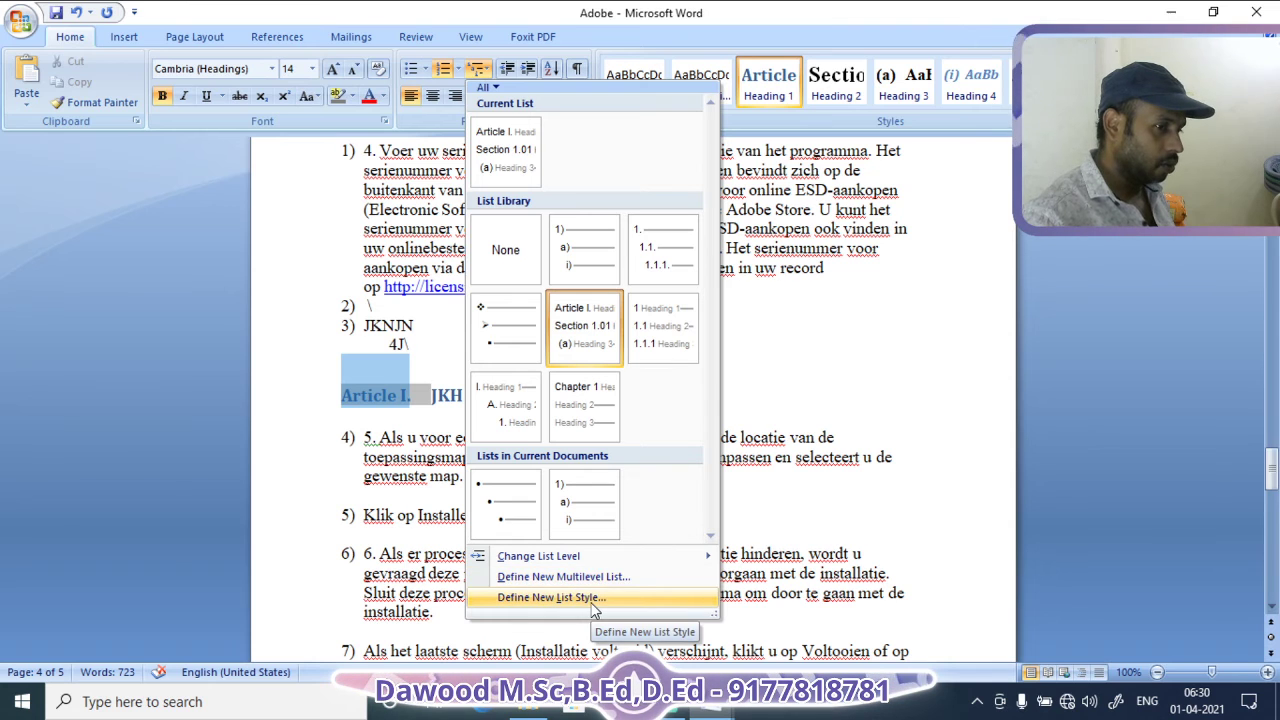
left_click(556, 600)
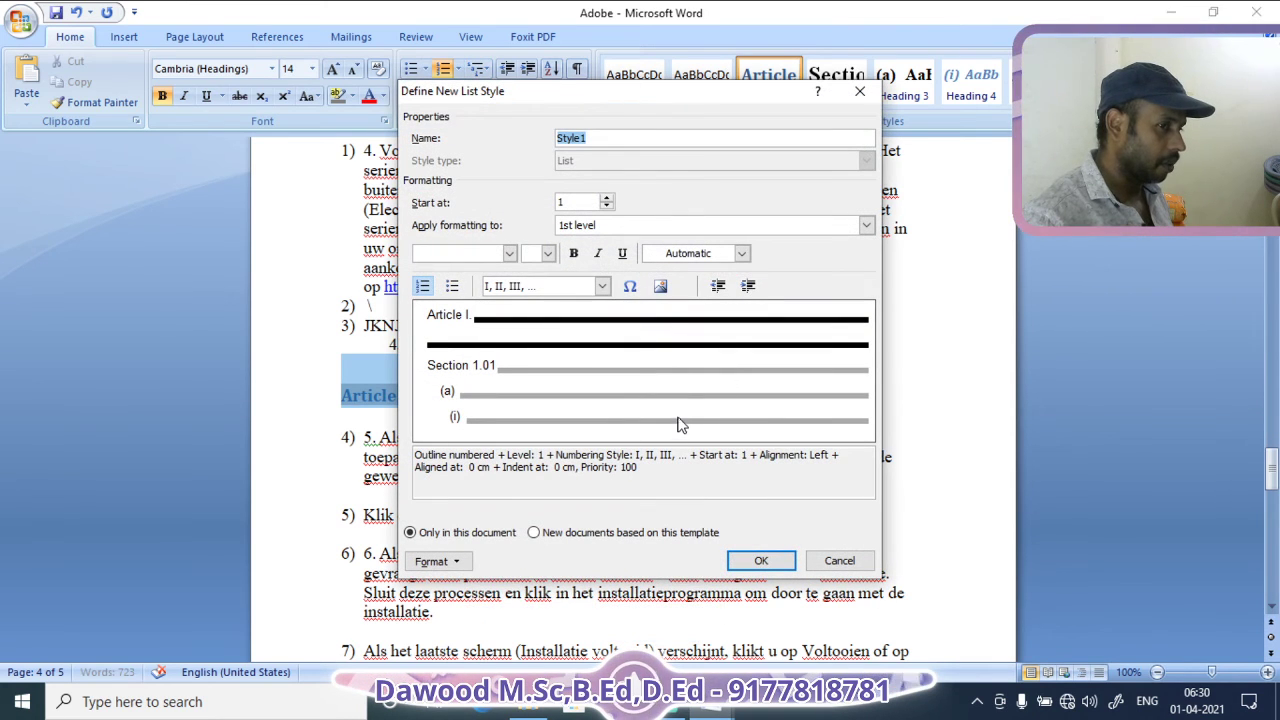
left_click(606, 138)
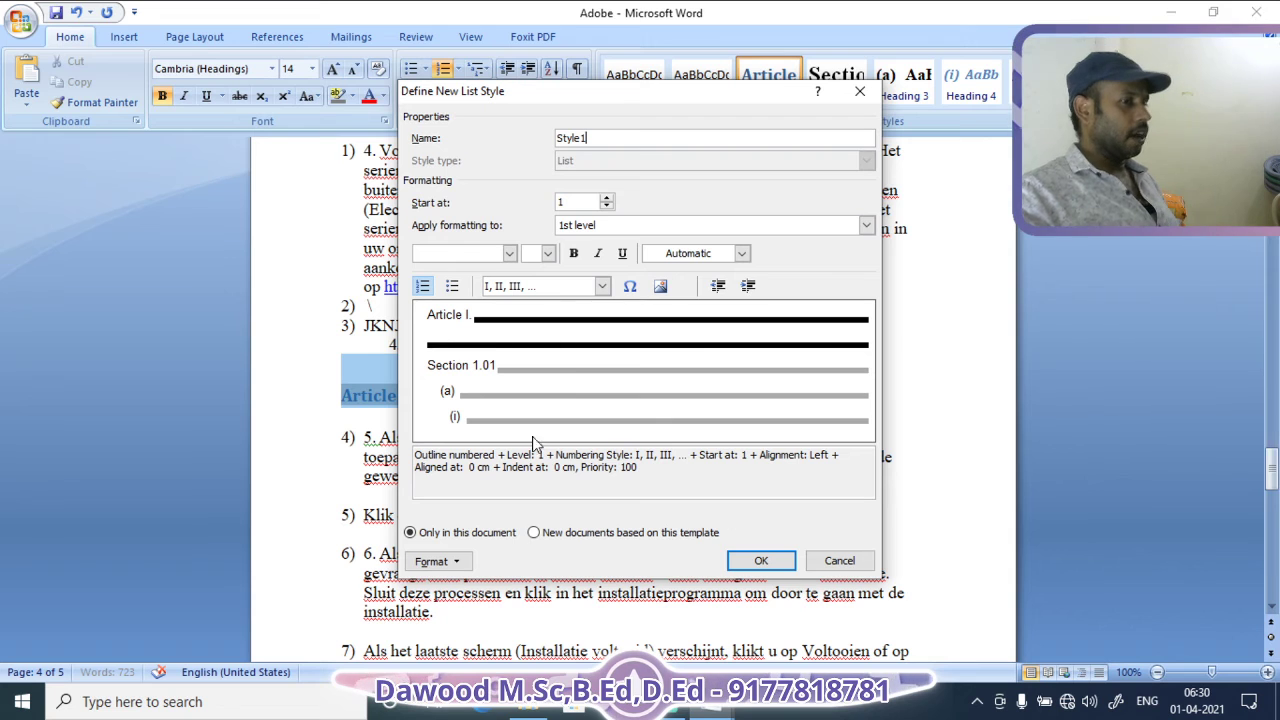
left_click(760, 561)
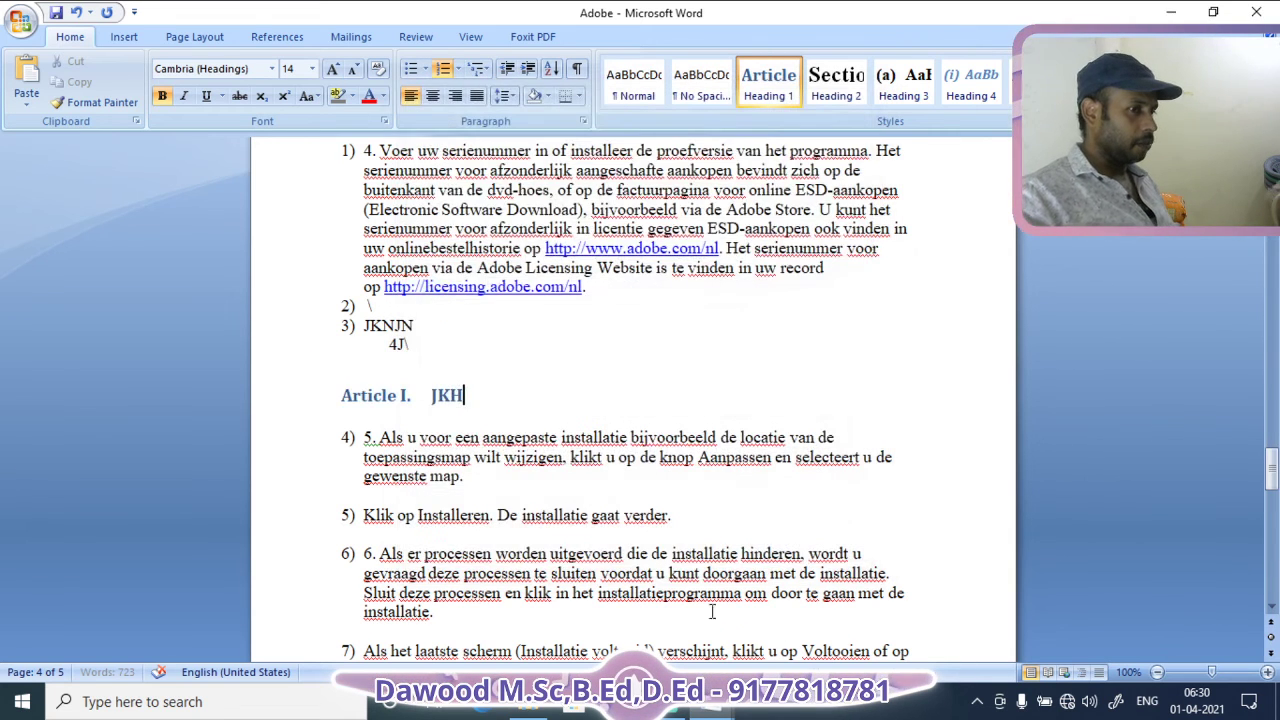
Demote the "5. Als u voor een aangepaste installatie" paragraph to the multilevel list's seventh level, numbered 1
left_click(531, 76)
left_click(466, 477)
left_click(529, 76)
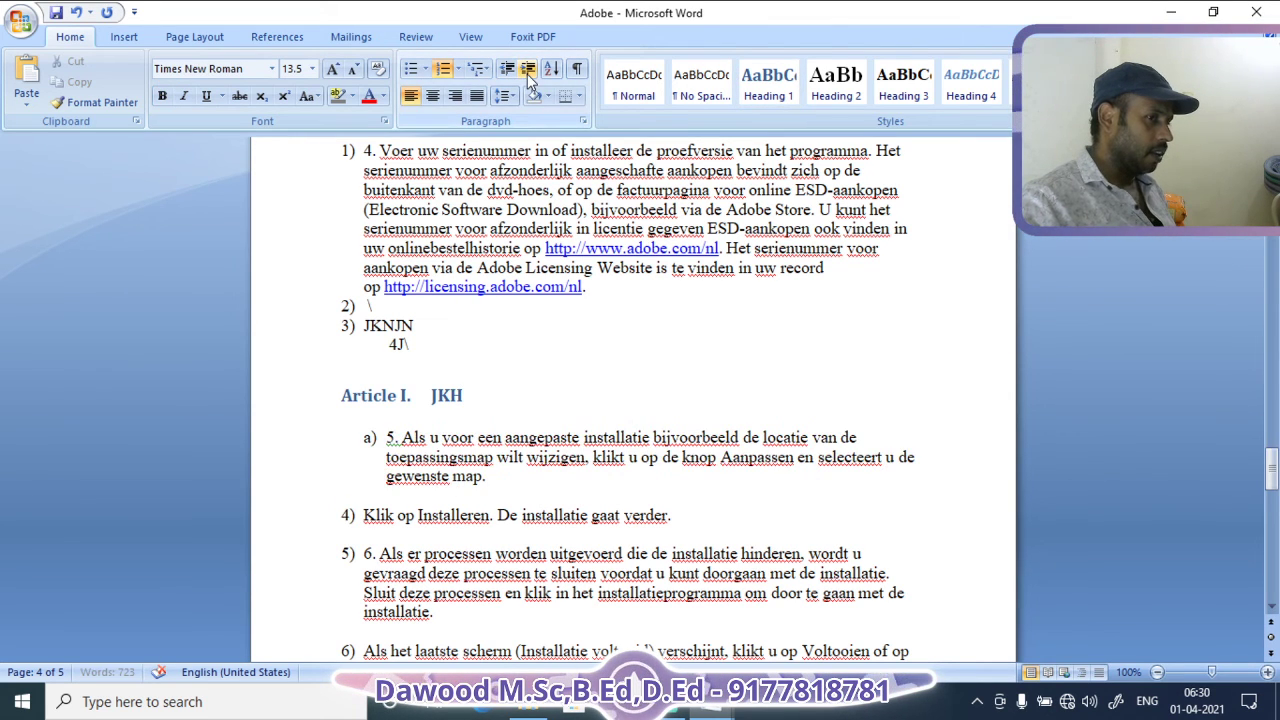
left_click(528, 75)
left_click(527, 74)
left_click(525, 74)
left_click(523, 73)
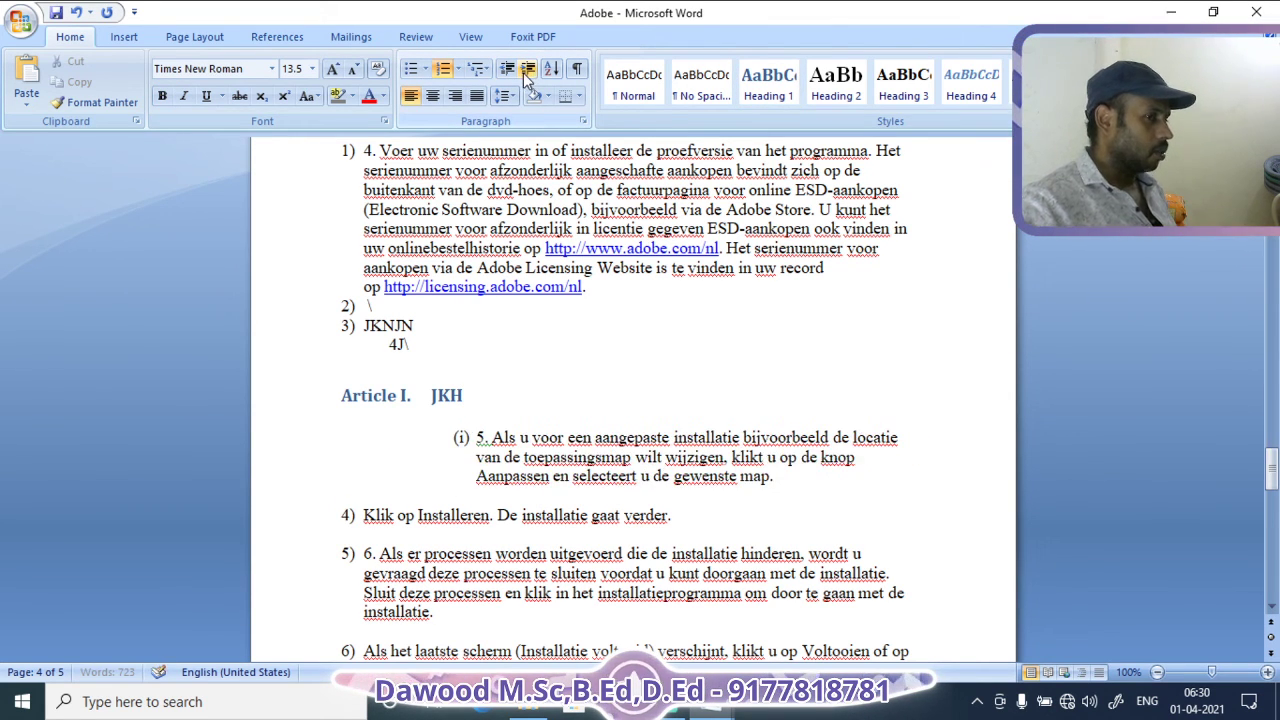
left_click(522, 72)
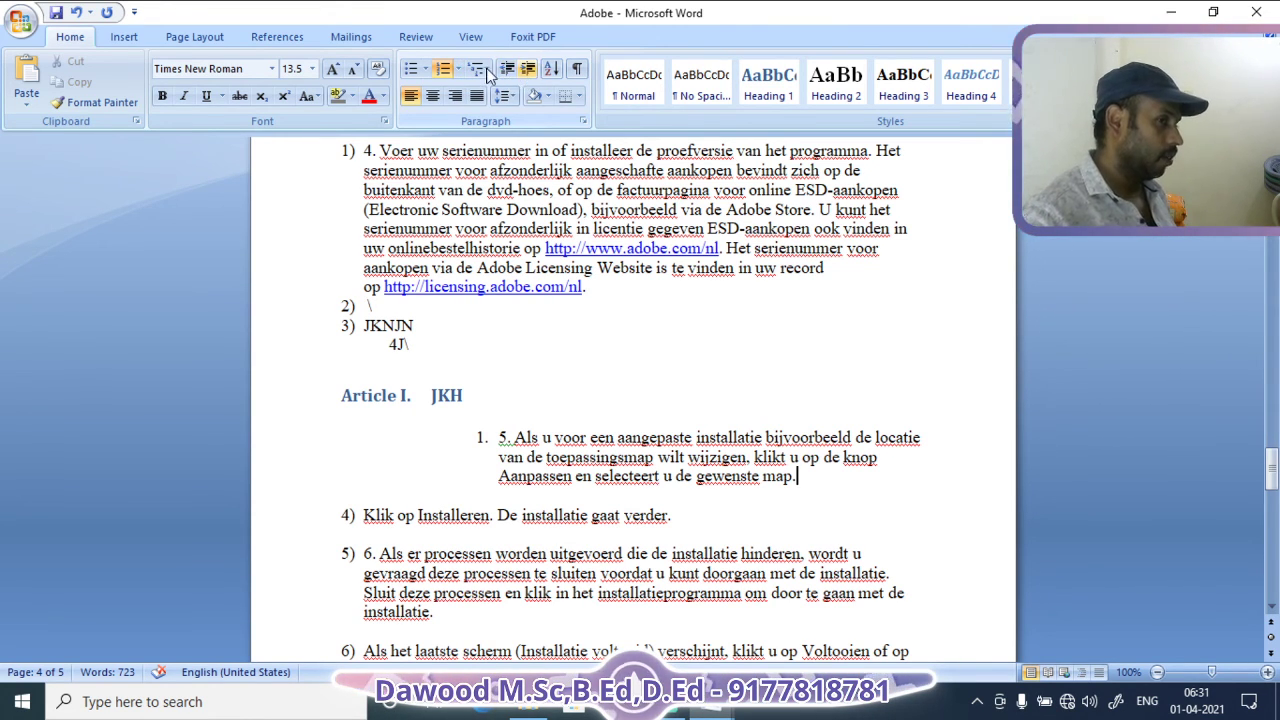
scroll(676, 366, "up", 4)
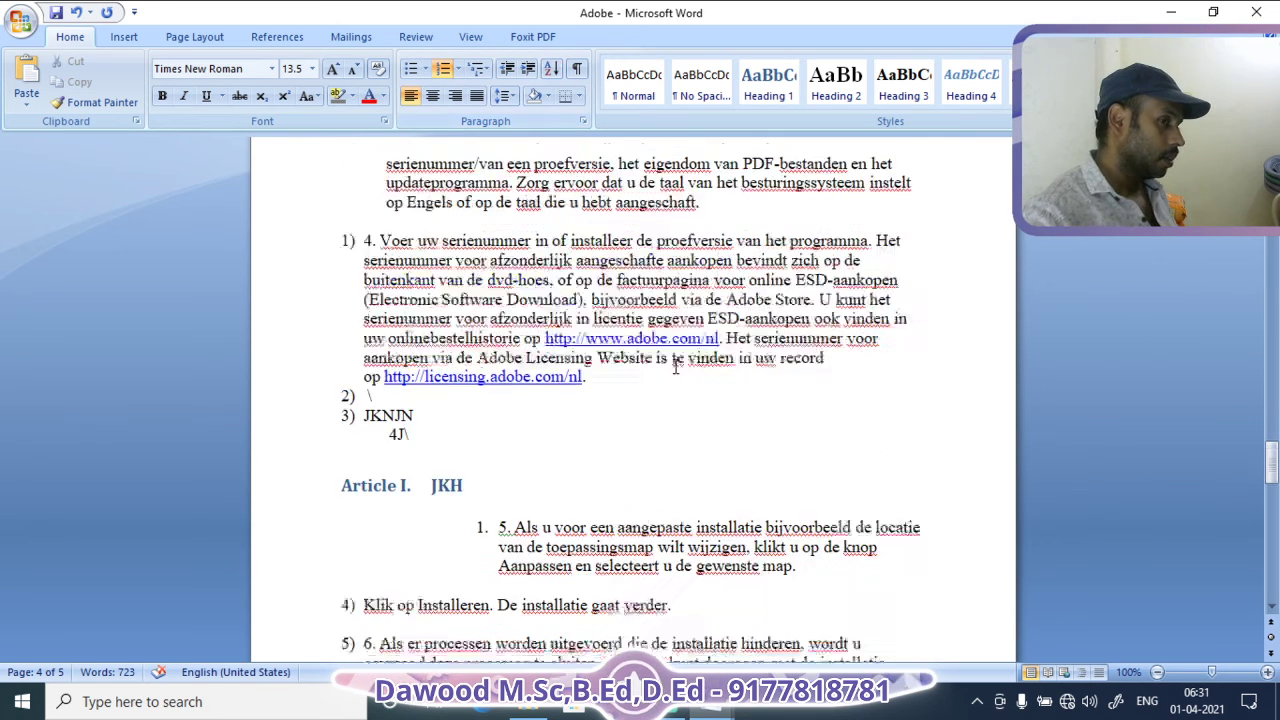
left_click_drag(363, 307, 594, 515)
left_click(551, 69)
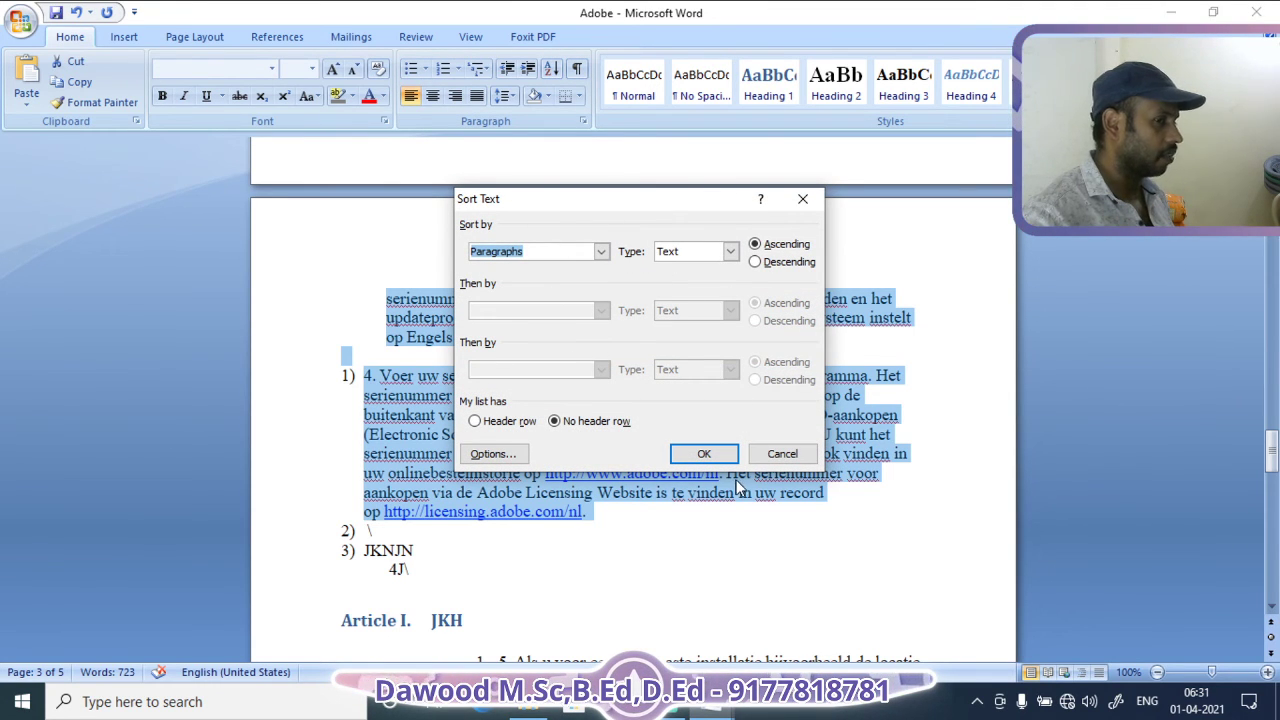
left_click(782, 453)
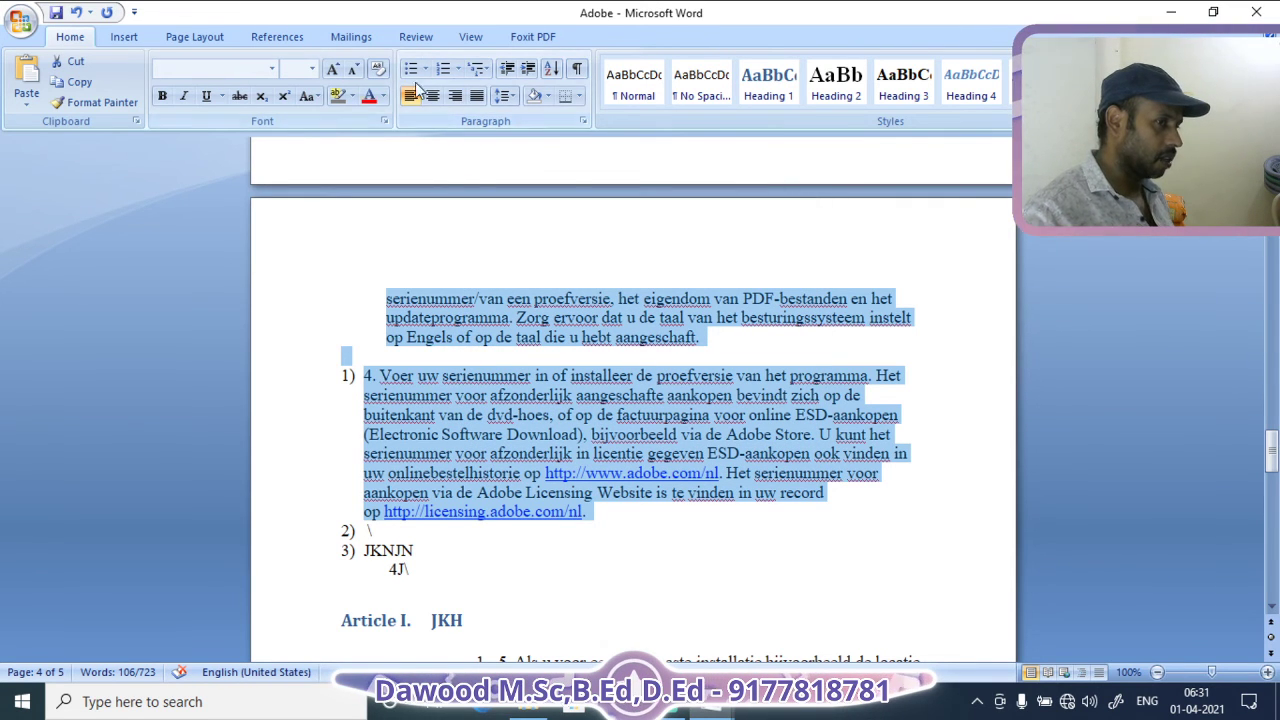
left_click(98, 150)
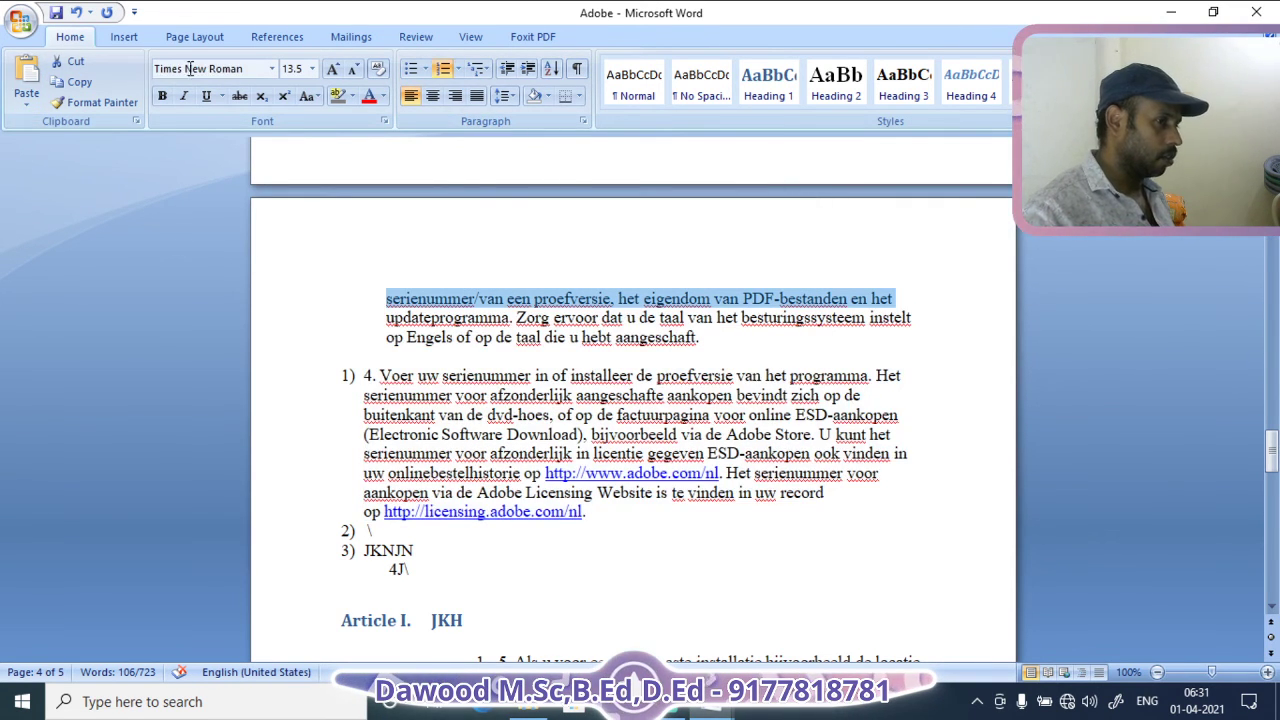